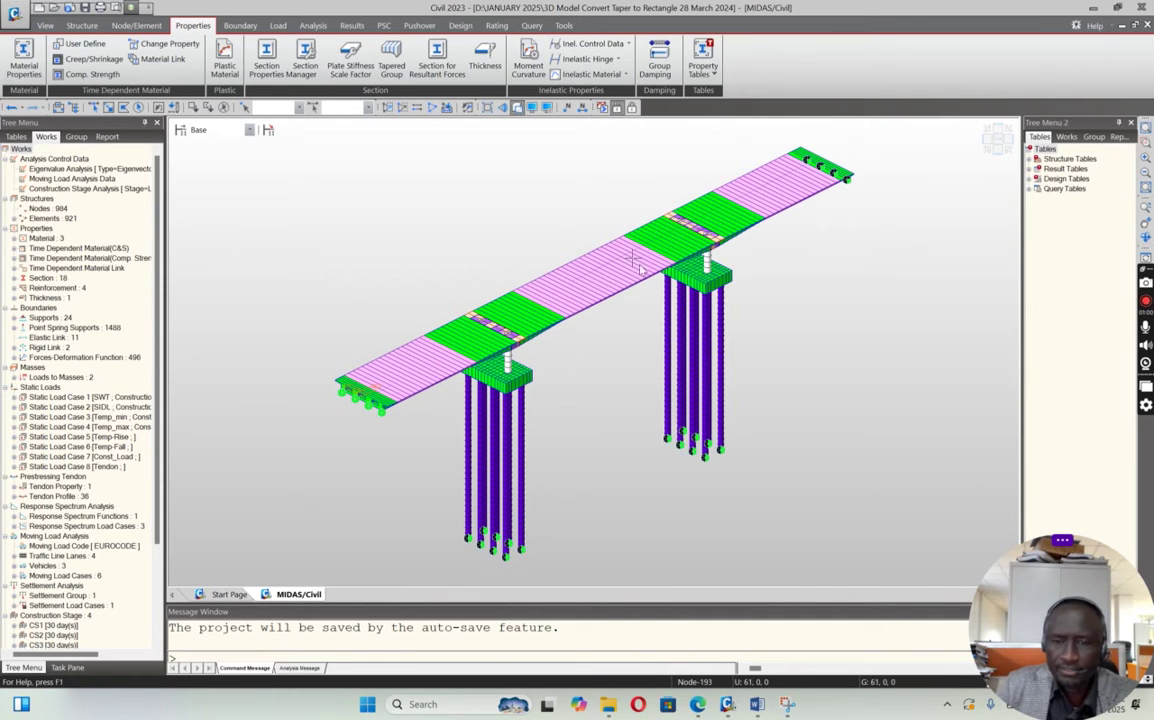
# Examine the whole bridge model in end, front and isometric views
pyautogui.click(986, 140)
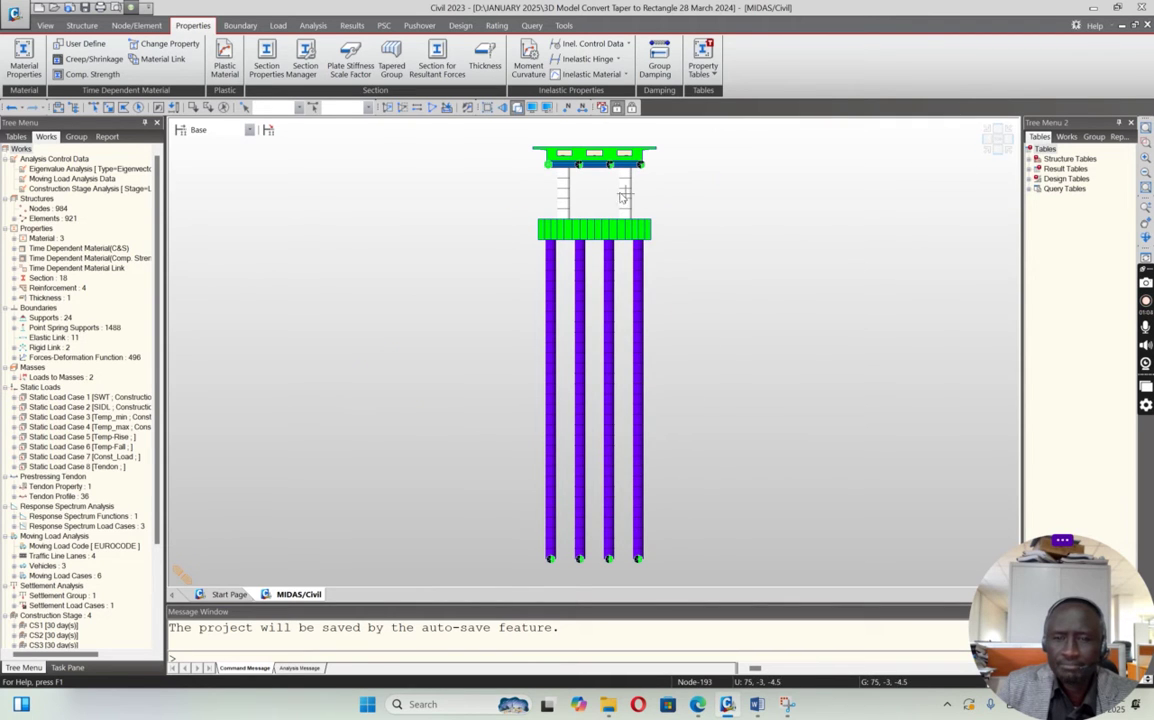
pyautogui.click(987, 155)
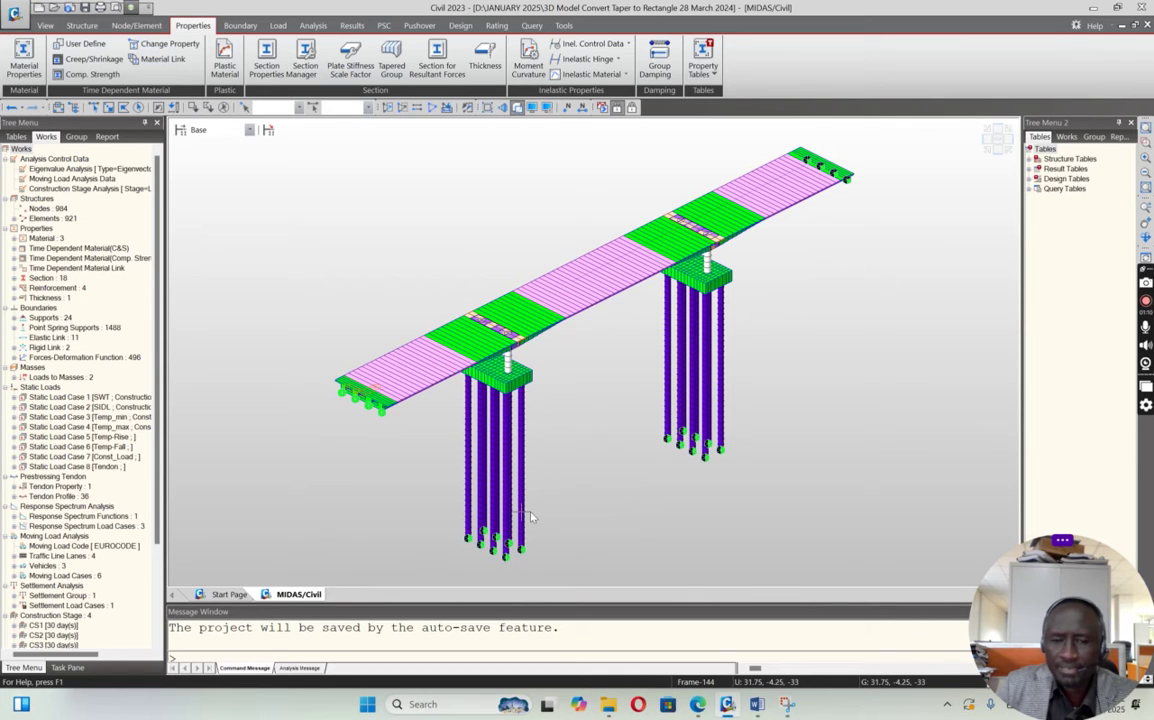
pyautogui.click(995, 142)
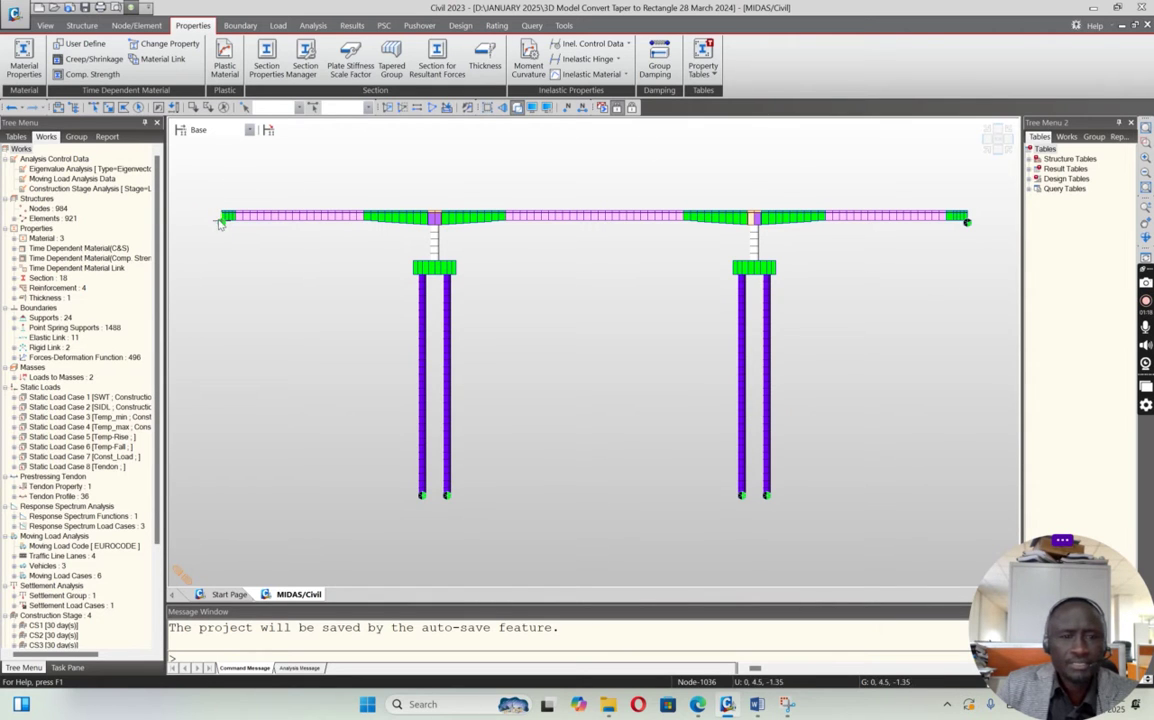
pyautogui.click(986, 146)
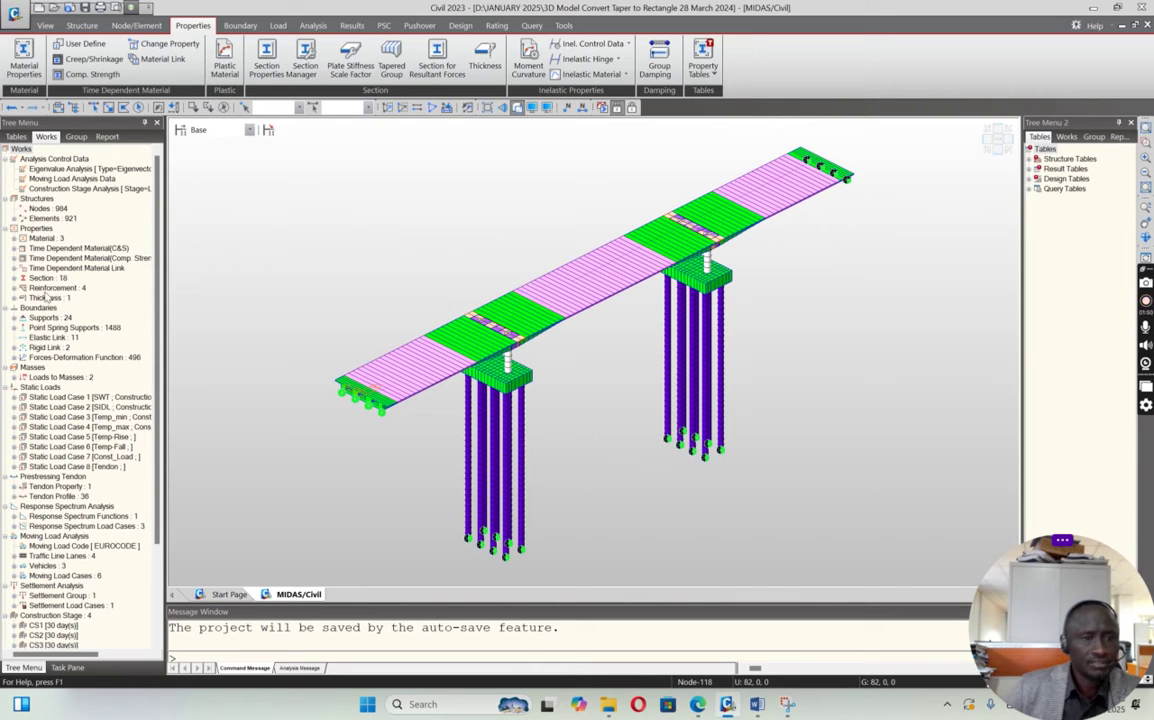
# Isolate the elements assigned to the Box Girder 2 section and view their cross-section from the end
pyautogui.click(14, 277)
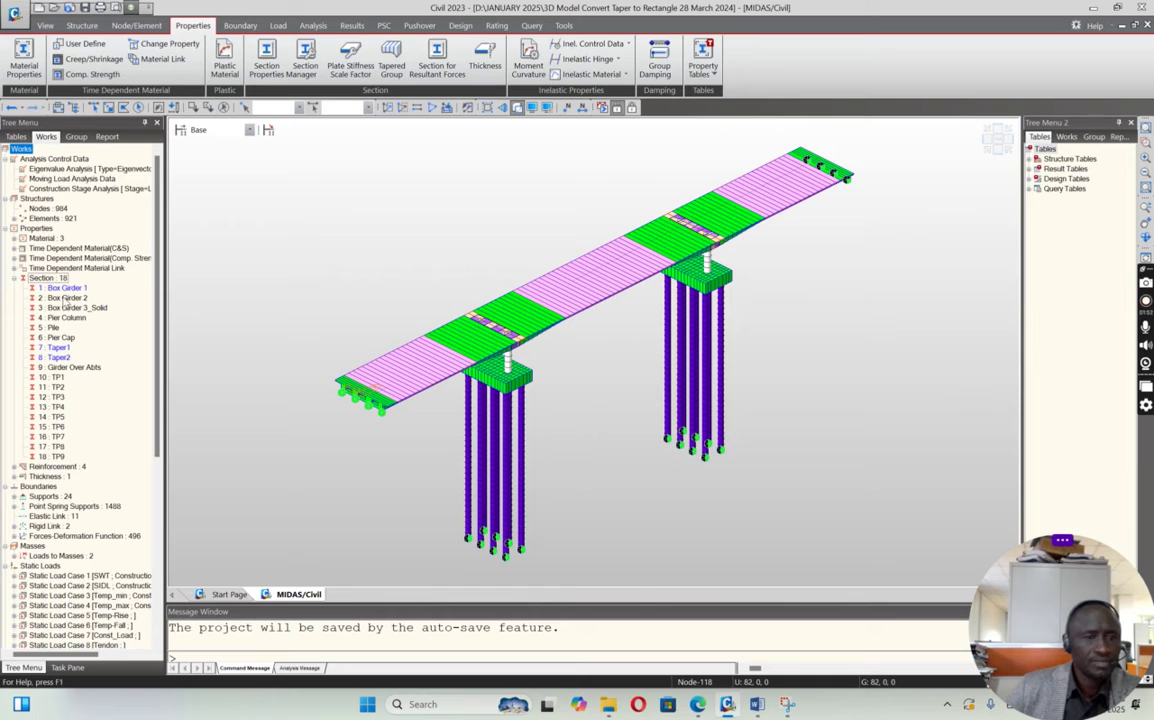
pyautogui.click(65, 298)
pyautogui.rightClick(65, 300)
pyautogui.click(46, 301)
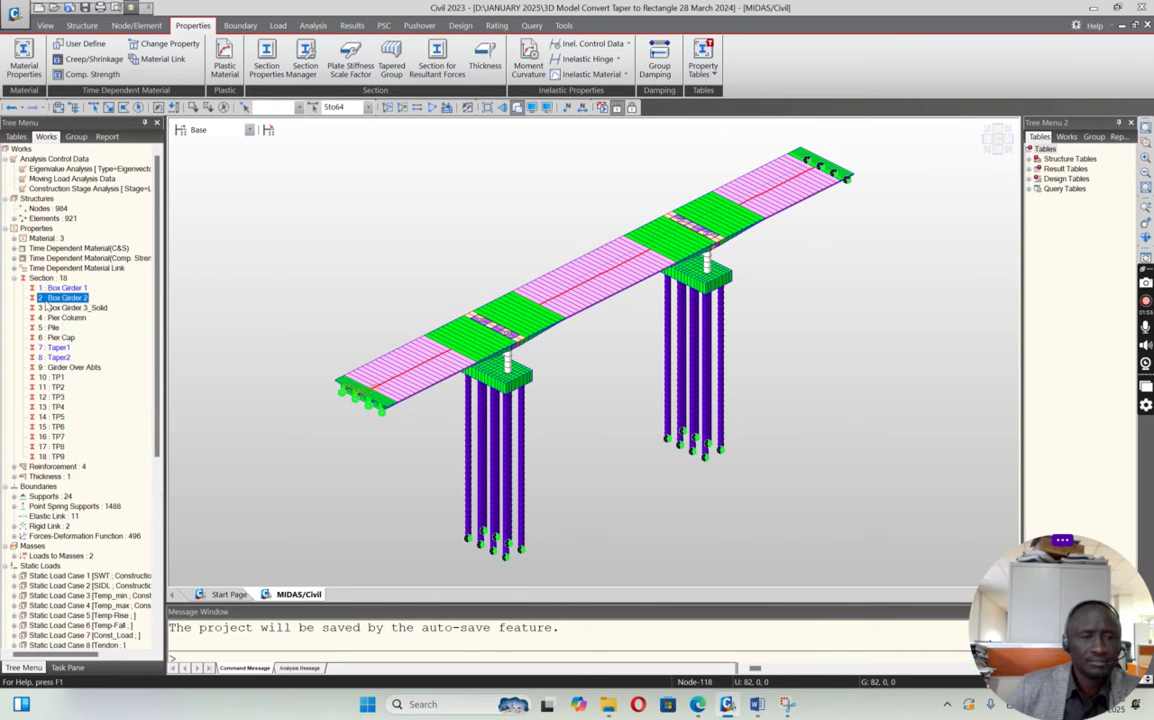
pyautogui.click(388, 108)
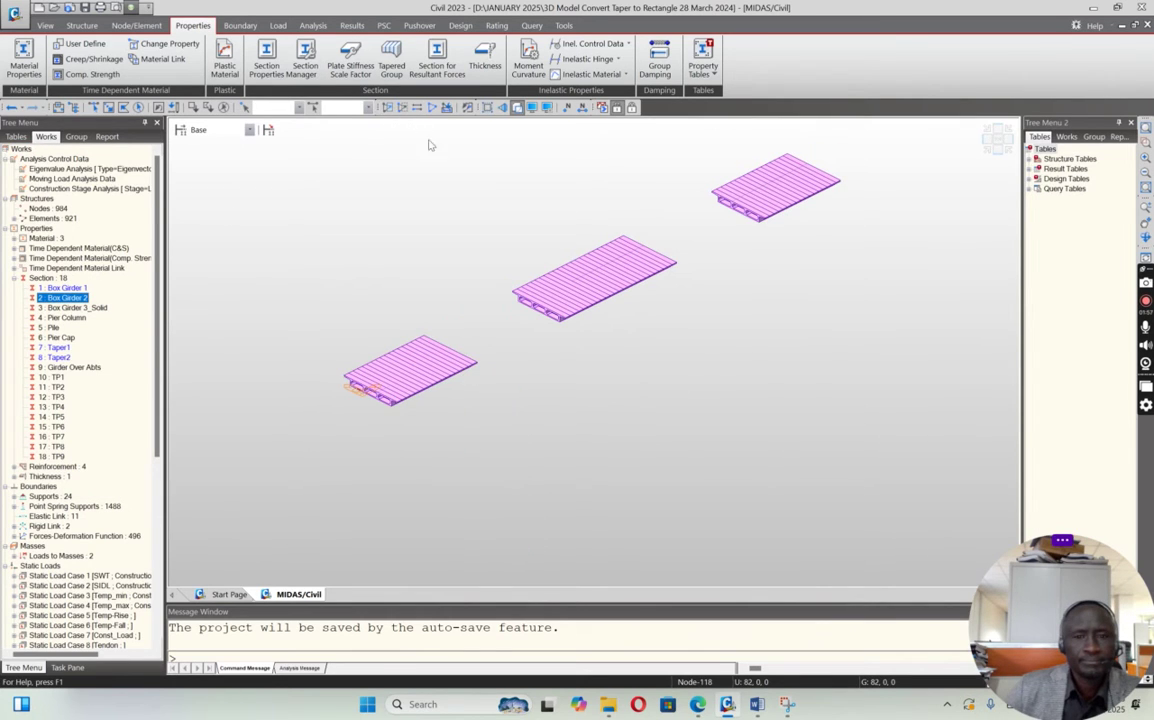
pyautogui.click(988, 154)
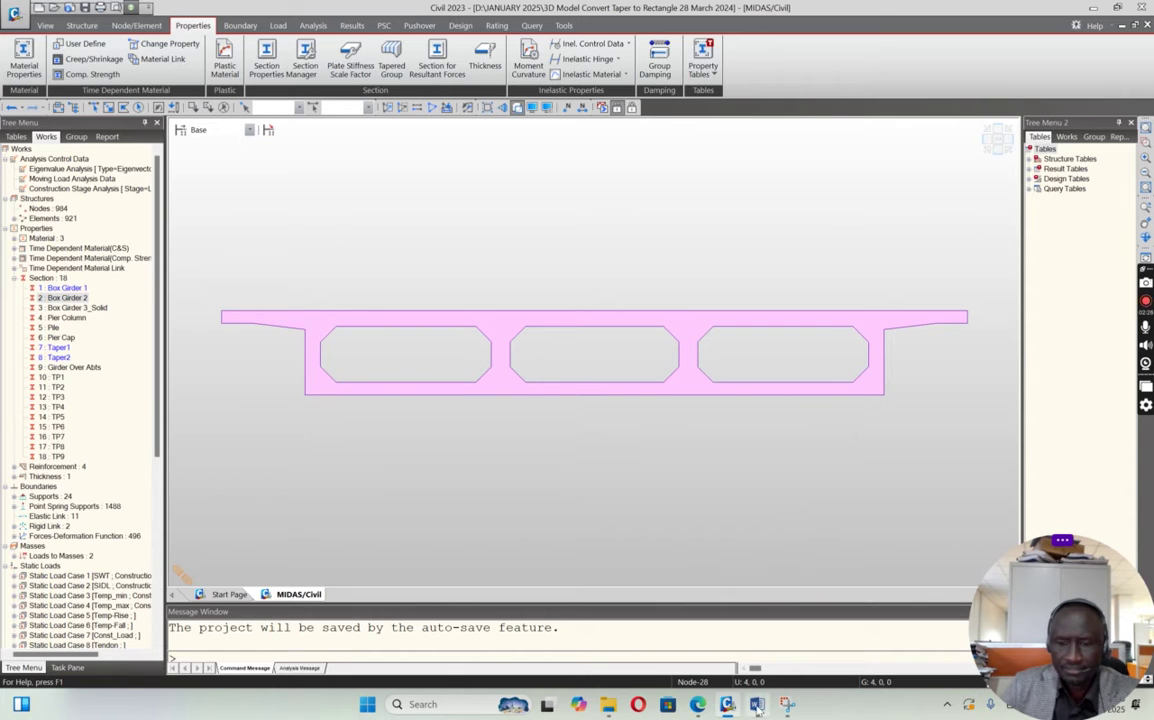
# Switch to the Word design report and read the bridge specifications, deck sections and longitudinal section on the first page
pyautogui.hotkey('alt', 'Tab')
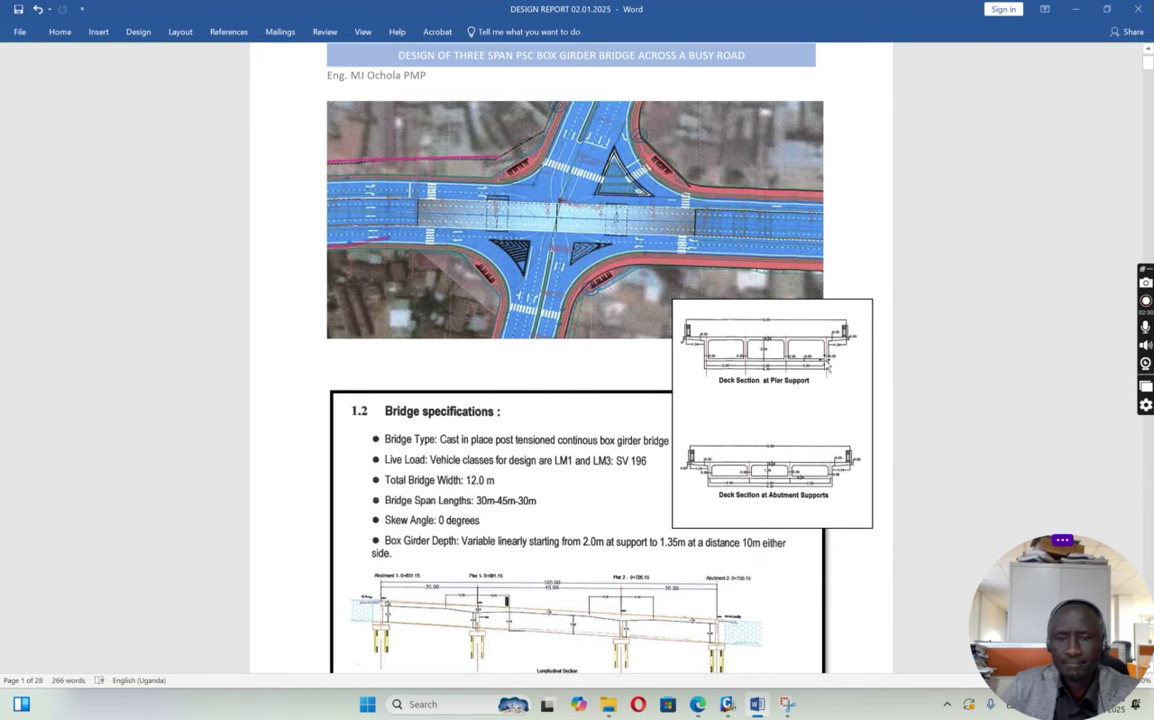
pyautogui.click(699, 706)
pyautogui.click(699, 706)
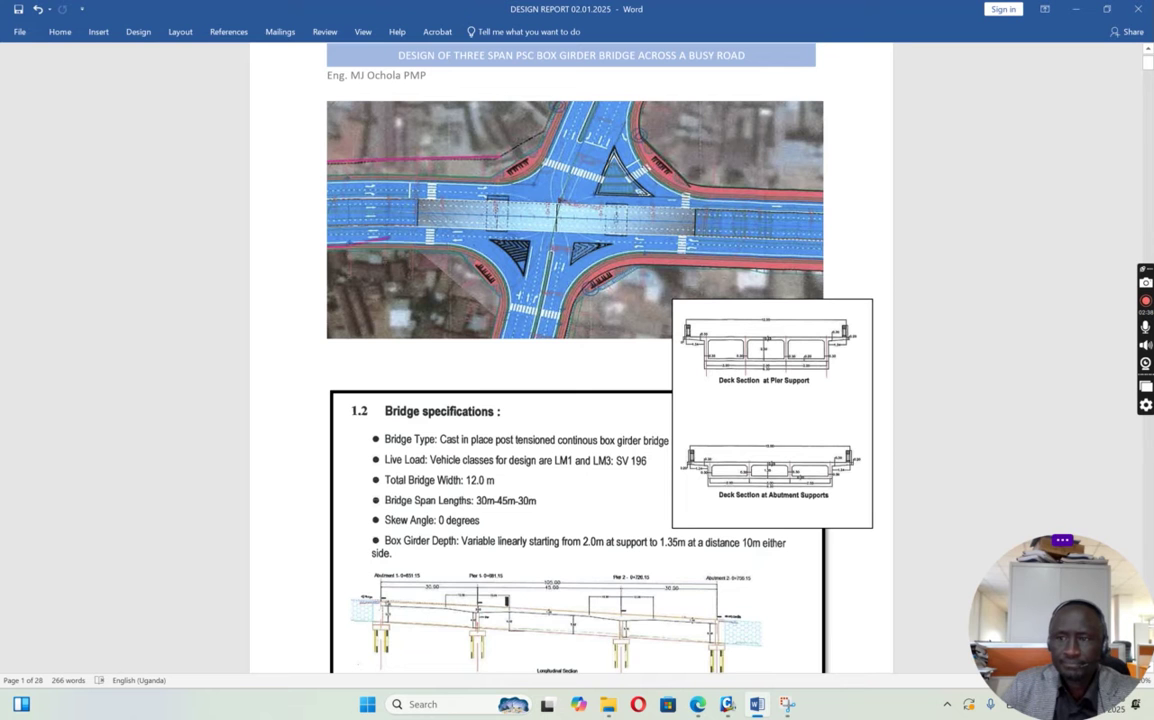
pyautogui.scroll(-5, 1149, 67)
pyautogui.scroll(4, 1149, 67)
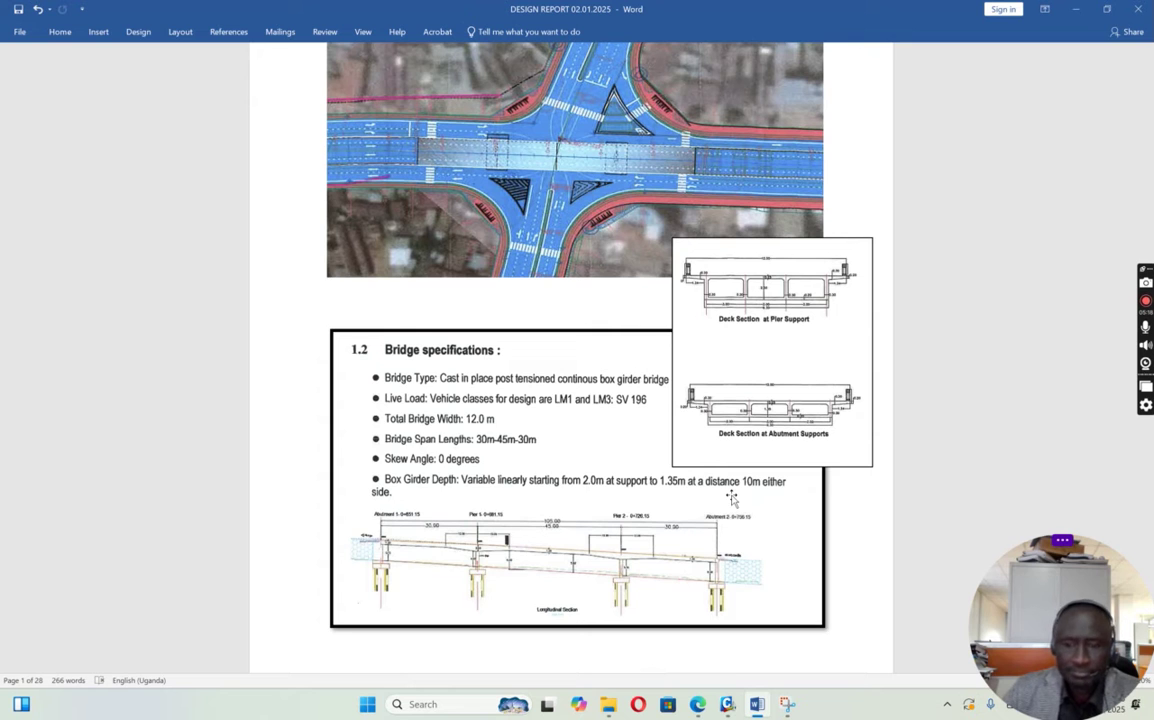
# Switch back to MIDAS Civil and reactivate the whole bridge model in isometric view
pyautogui.click(729, 705)
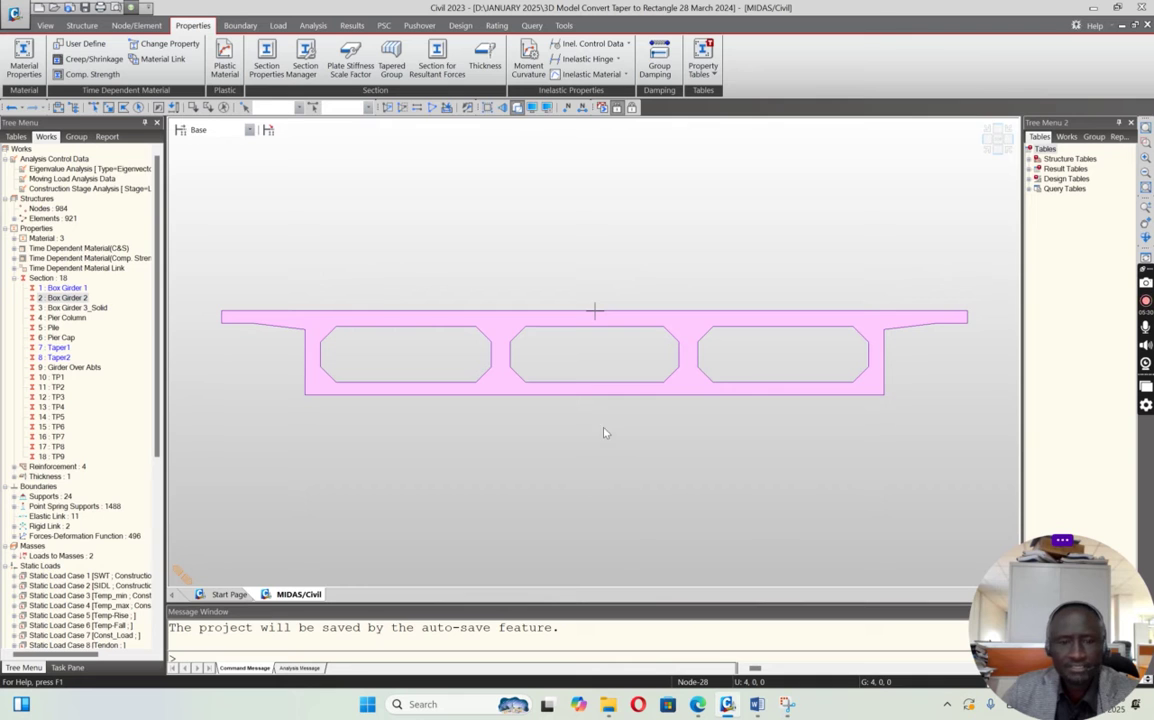
pyautogui.click(987, 153)
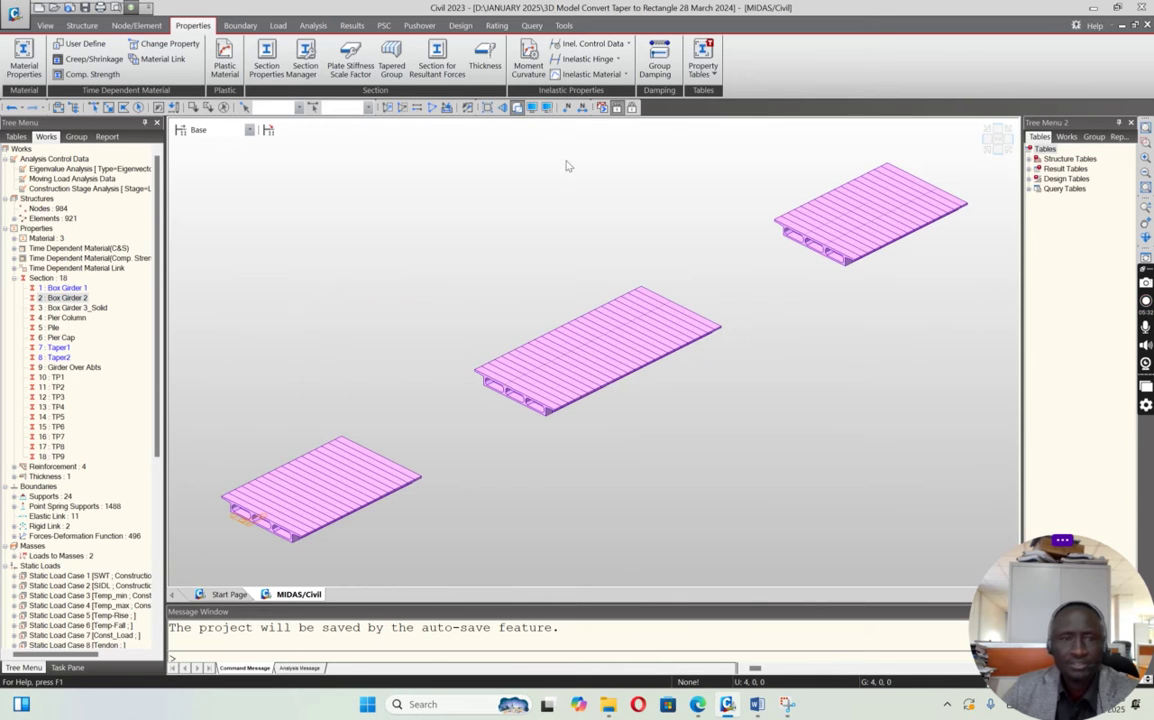
pyautogui.click(388, 106)
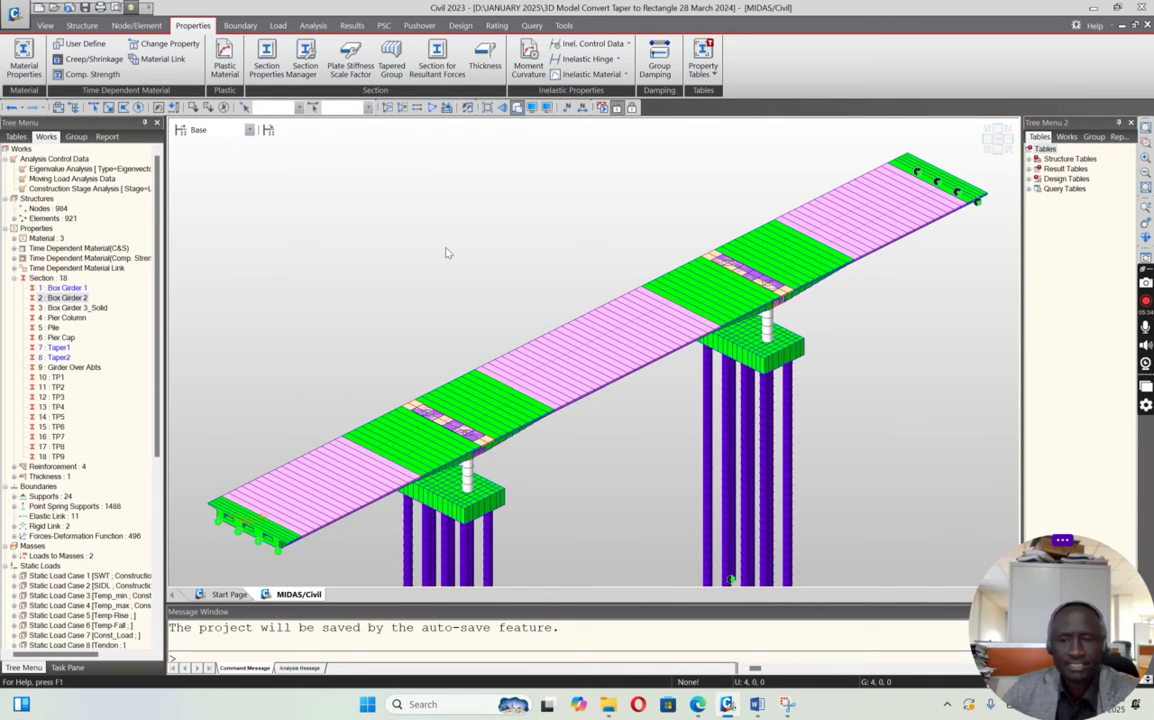
# Recheck the site layout and bridge specifications in the Word report, and return to MIDAS Civil
pyautogui.click(757, 704)
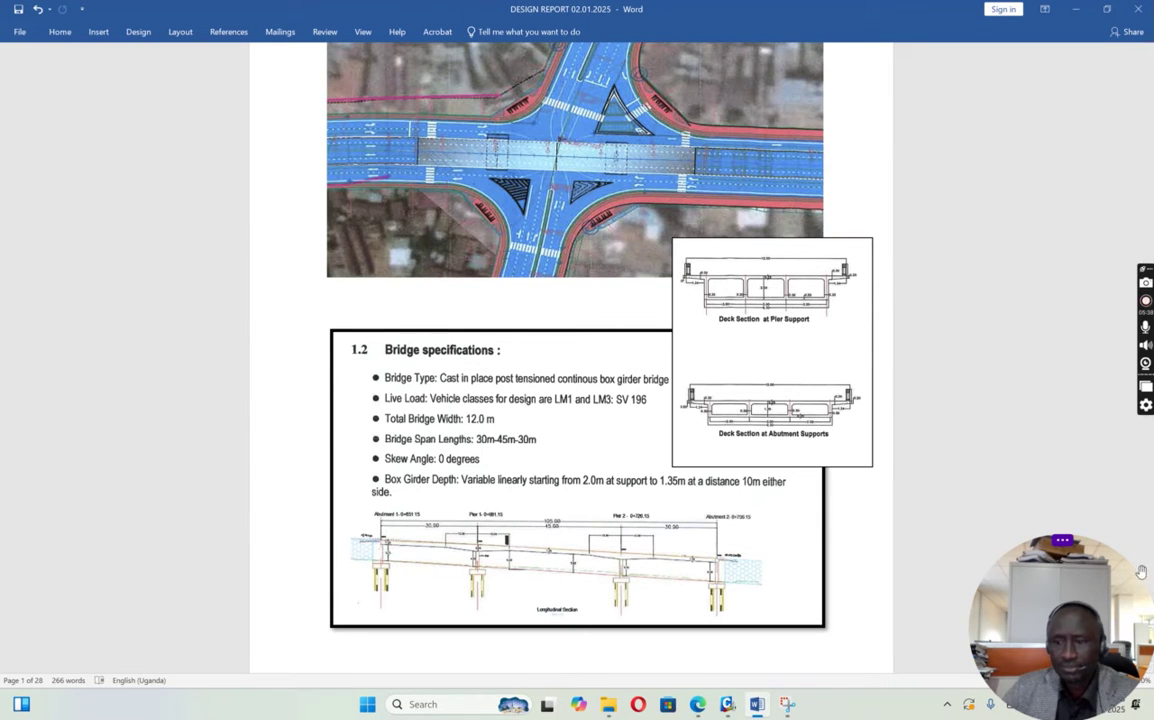
pyautogui.moveTo(1148, 66)
pyautogui.mouseDown()
pyautogui.moveTo(1148, 89)
pyautogui.moveTo(1147, 60)
pyautogui.mouseUp()
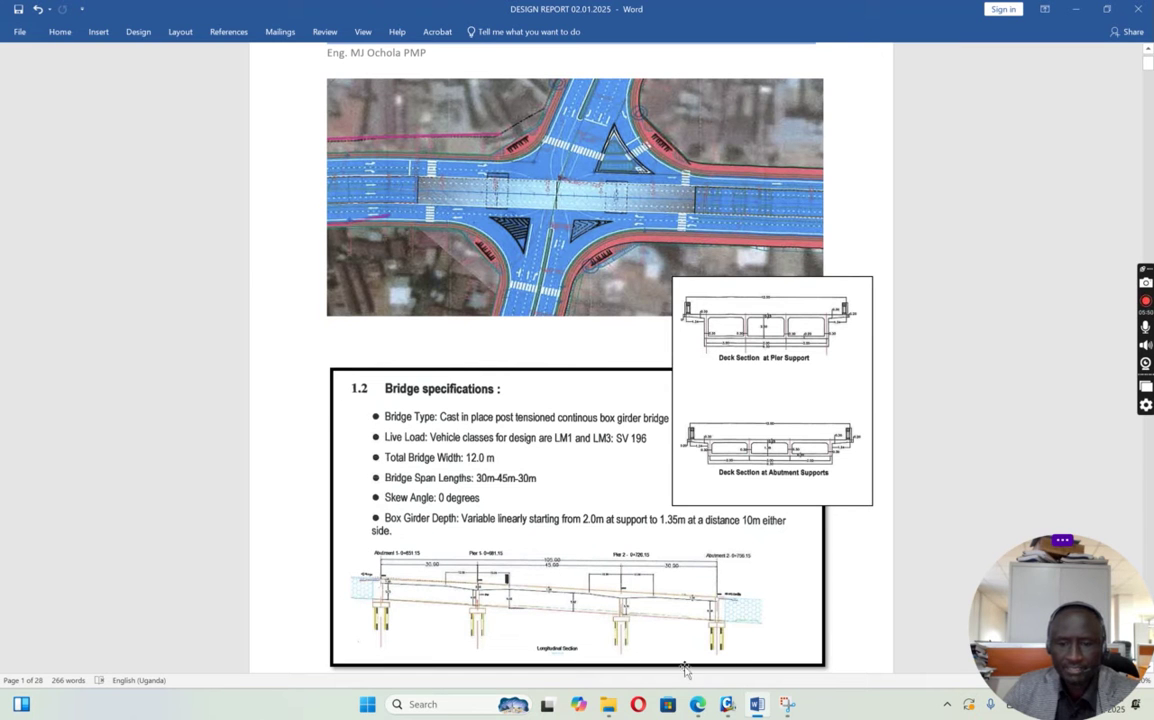
pyautogui.click(728, 704)
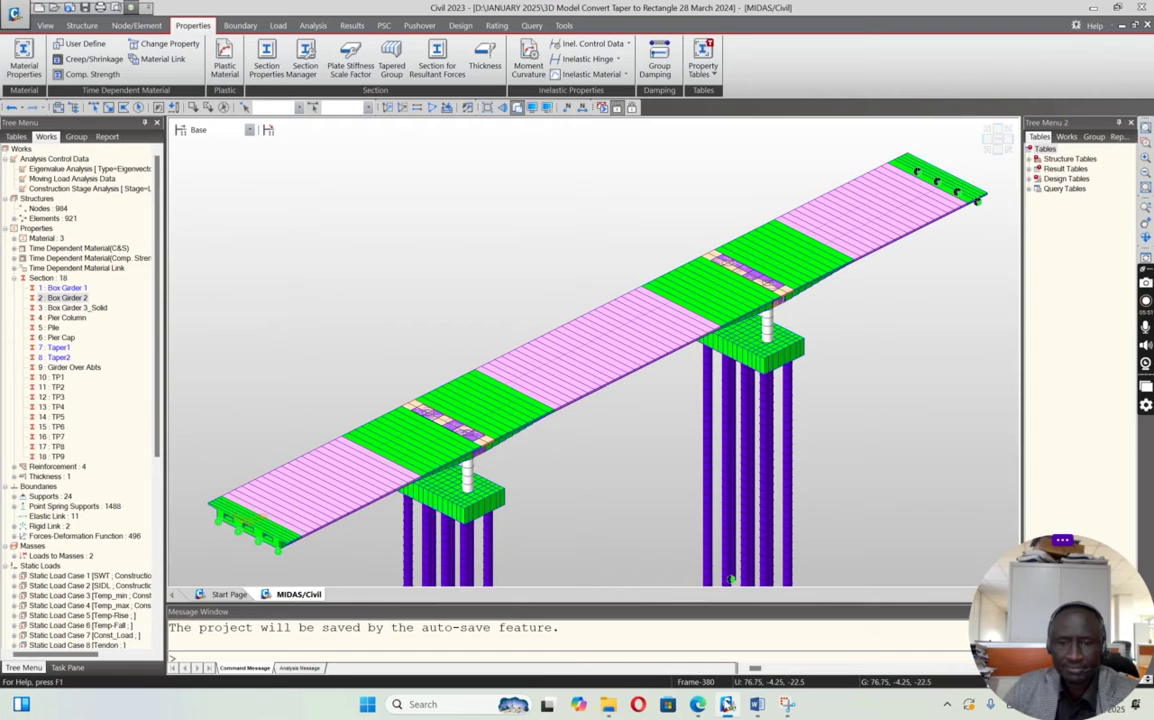
# Window-select the full bridge deck in front view, activate only those elements and show them in isometric view
pyautogui.click(998, 150)
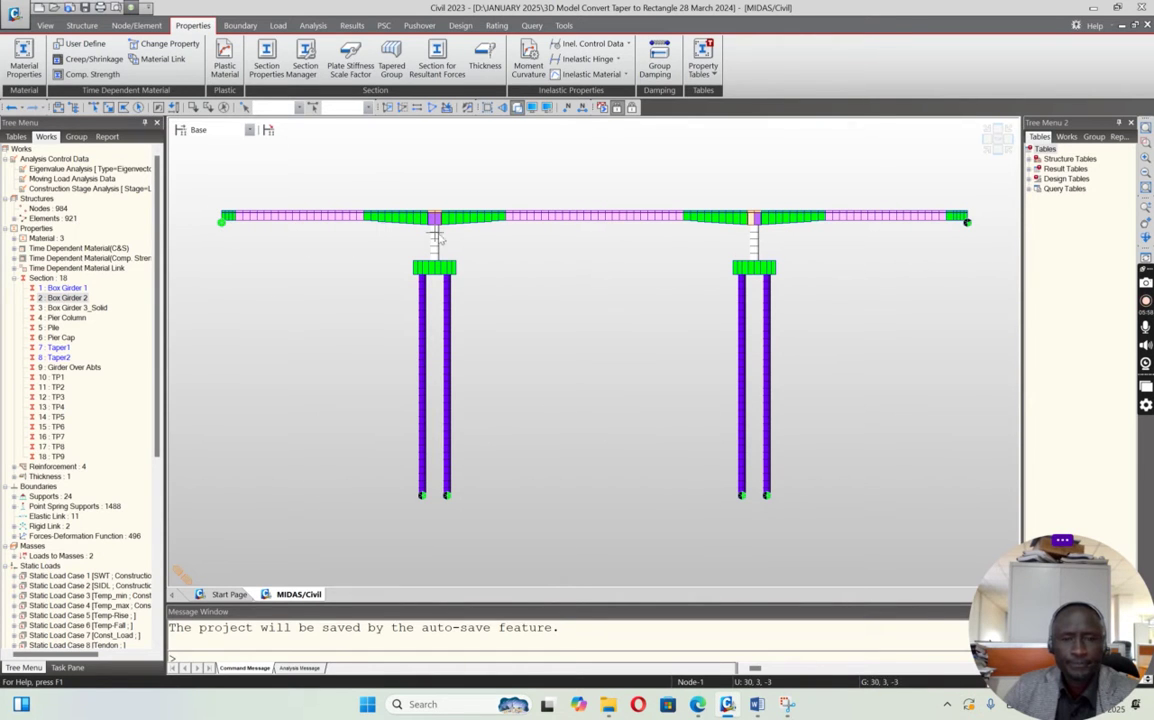
pyautogui.click(125, 107)
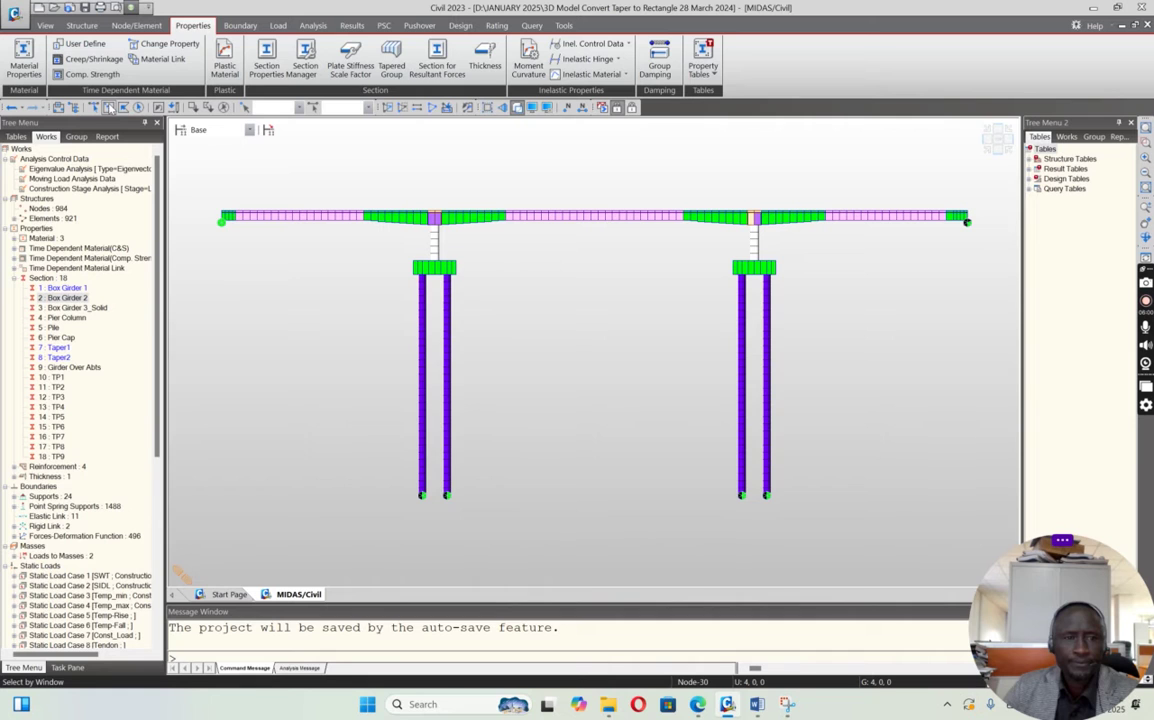
pyautogui.click(210, 190)
pyautogui.click(906, 190)
pyautogui.doubleClick(975, 226)
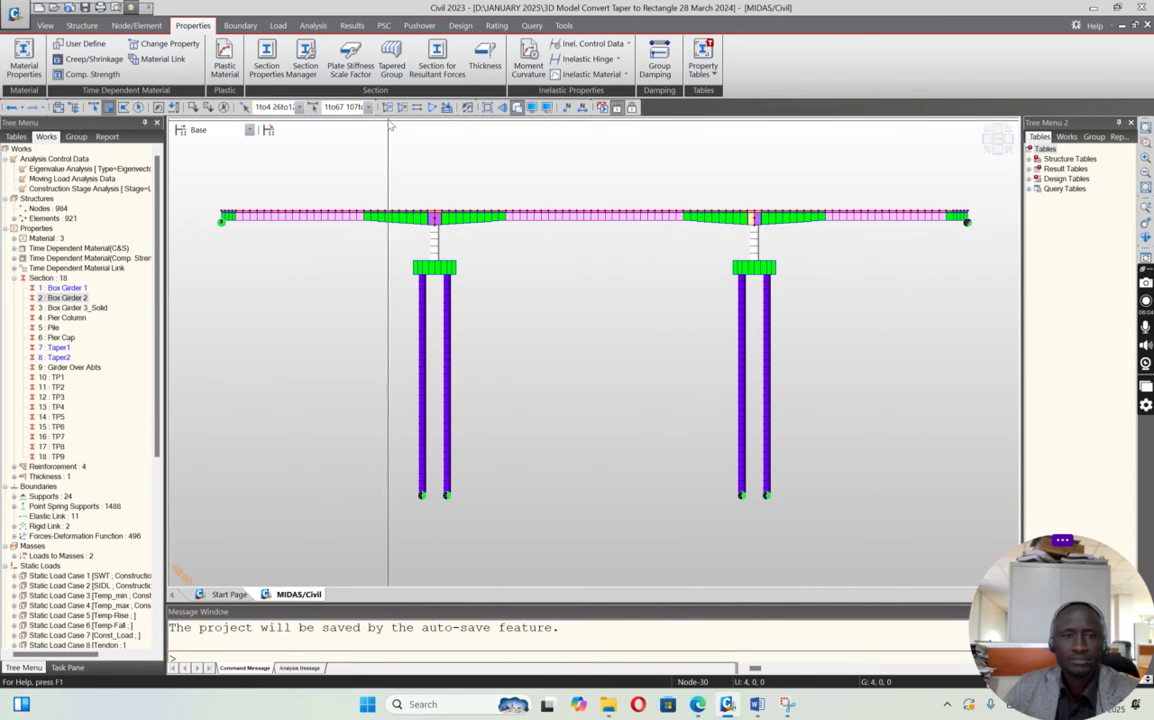
pyautogui.press('F2')
pyautogui.click(986, 152)
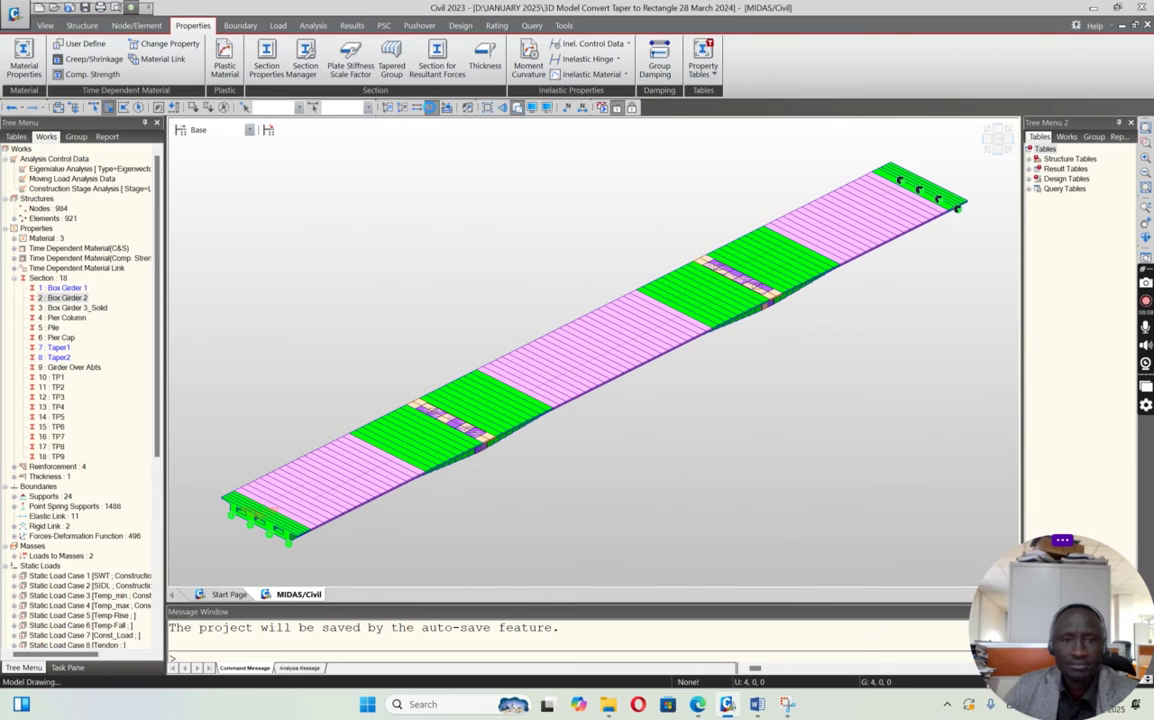
# Reactivate all elements, highlight the pile caps and piles in front view, and clear the selection
pyautogui.click(388, 107)
pyautogui.click(997, 152)
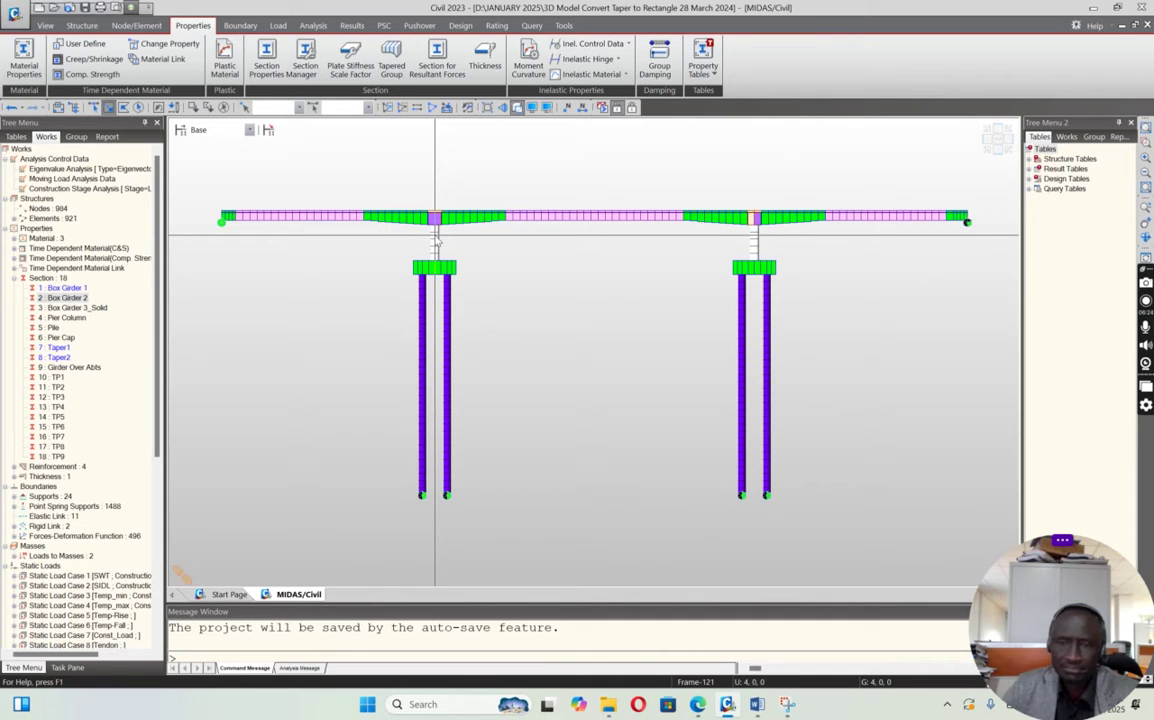
pyautogui.moveTo(400, 261); pyautogui.dragTo(805, 524)
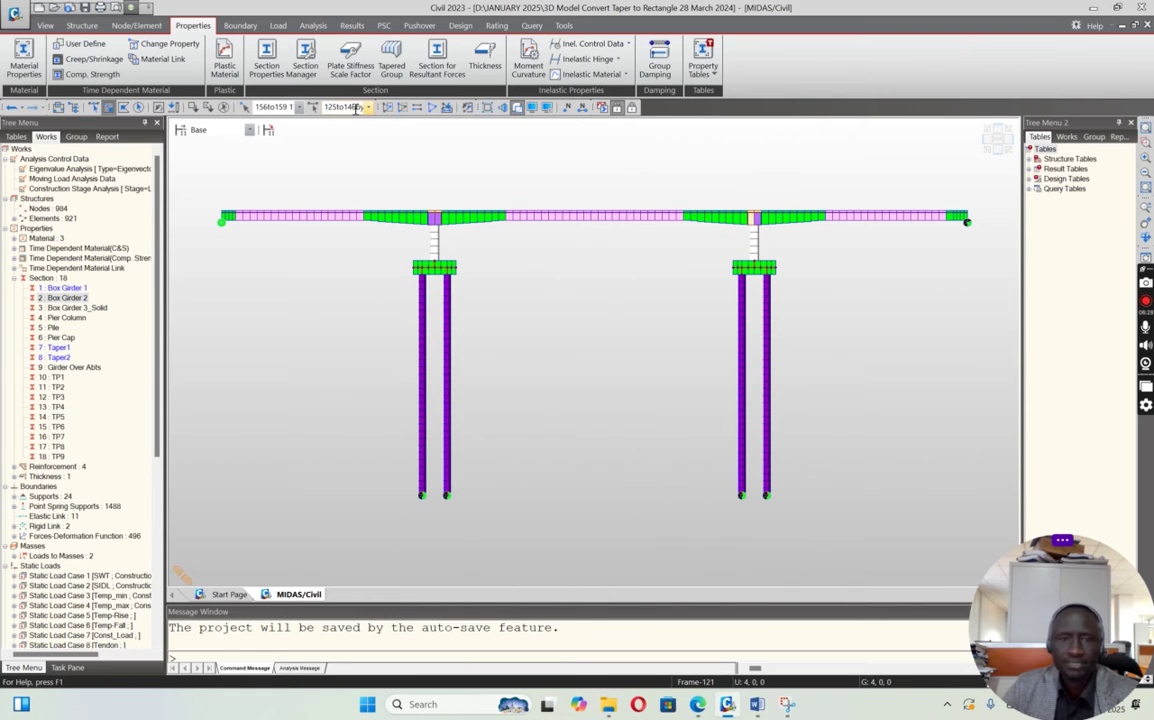
pyautogui.press('Escape')
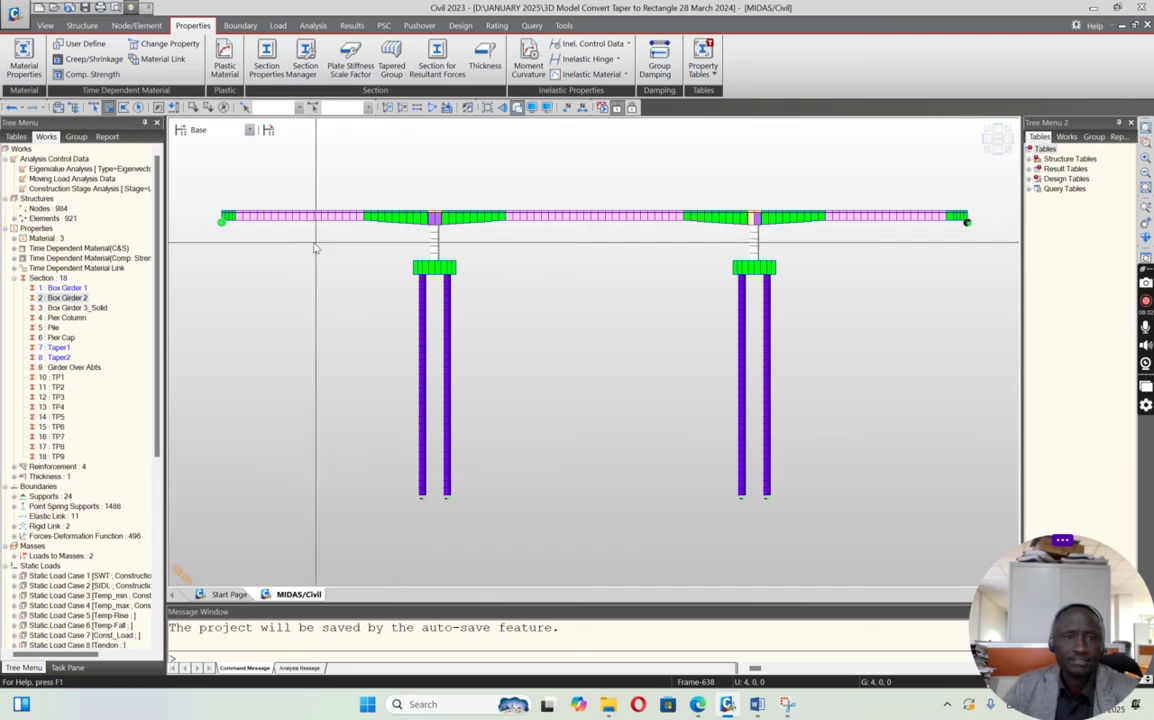
# Set the displayed construction stage to CS1 and show the model in isometric view
pyautogui.click(226, 129)
pyautogui.click(213, 152)
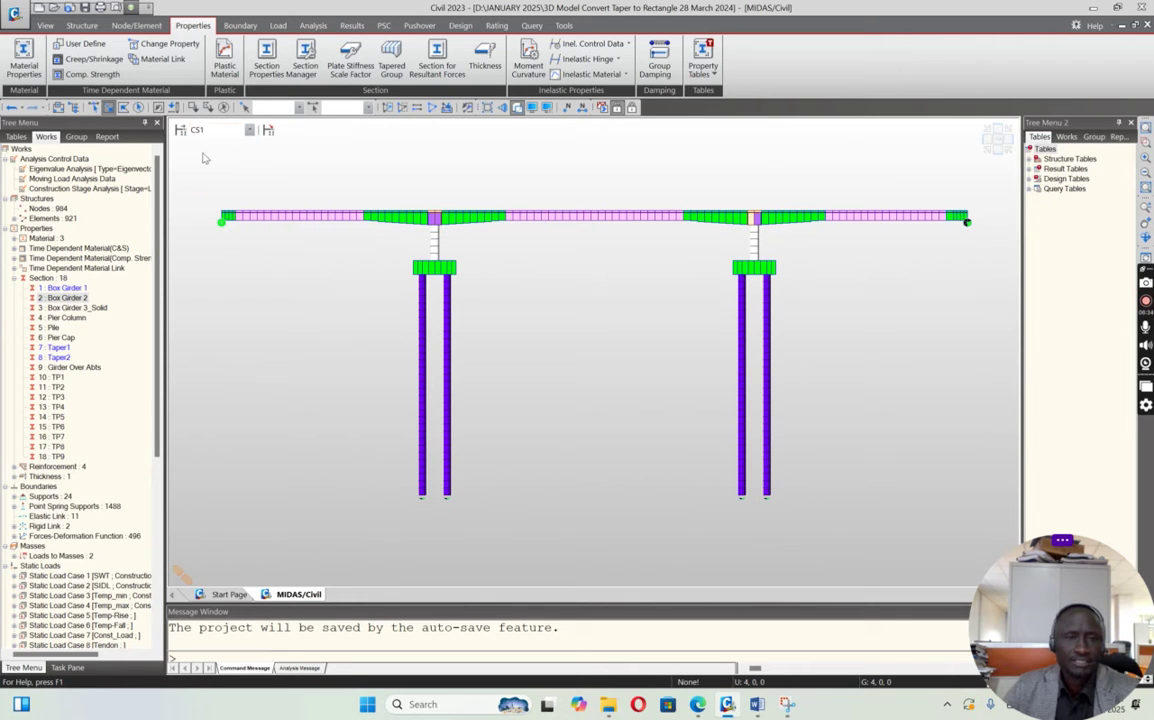
pyautogui.click(988, 150)
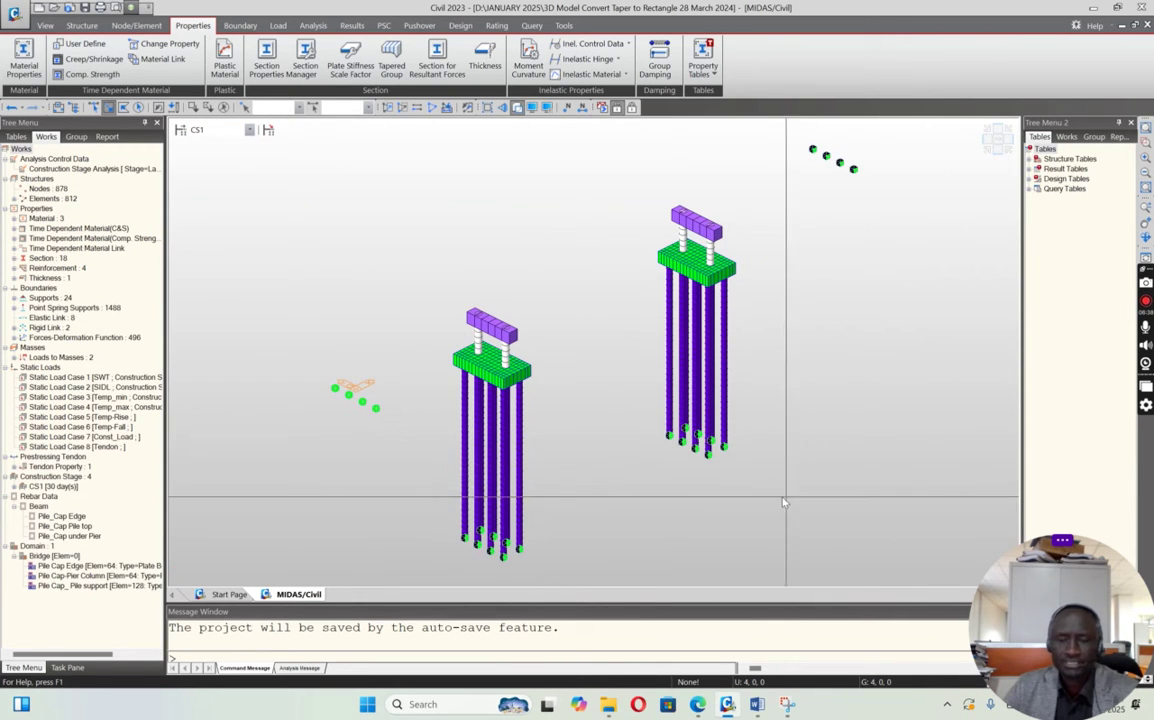
# Highlight the abutment support nodes in stage CS1, and examine the substructure in front and isometric views
pyautogui.moveTo(307, 366); pyautogui.dragTo(471, 484)
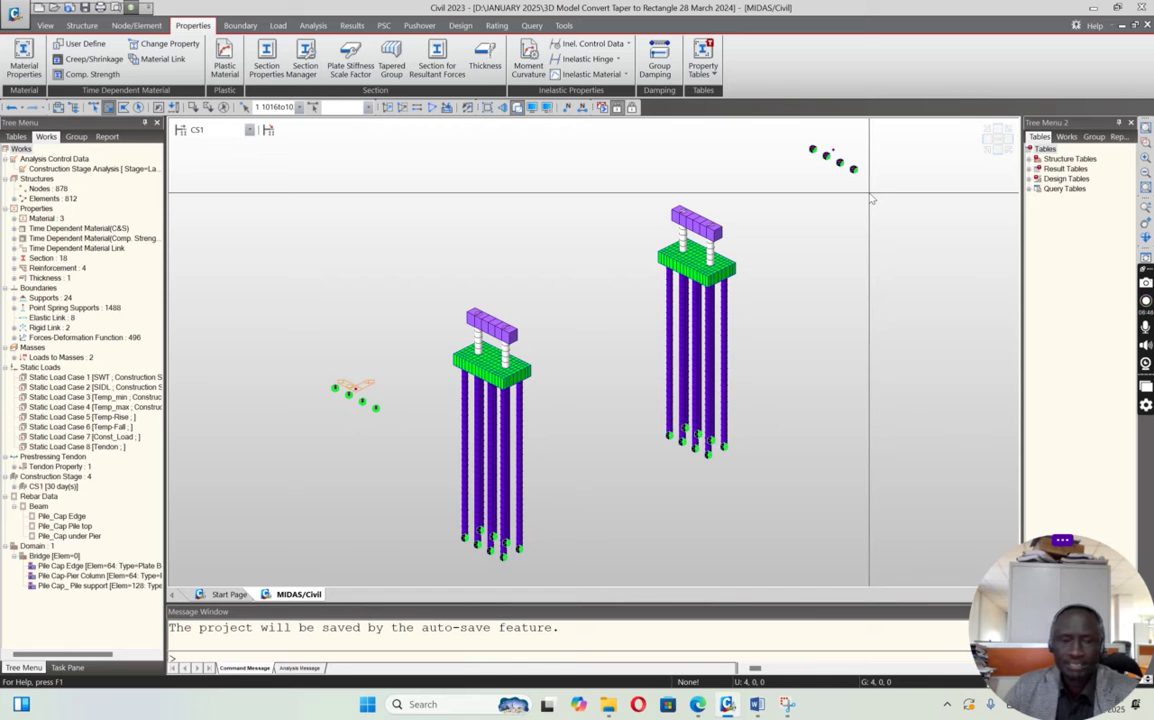
pyautogui.hotkey('ctrl', 'F2')
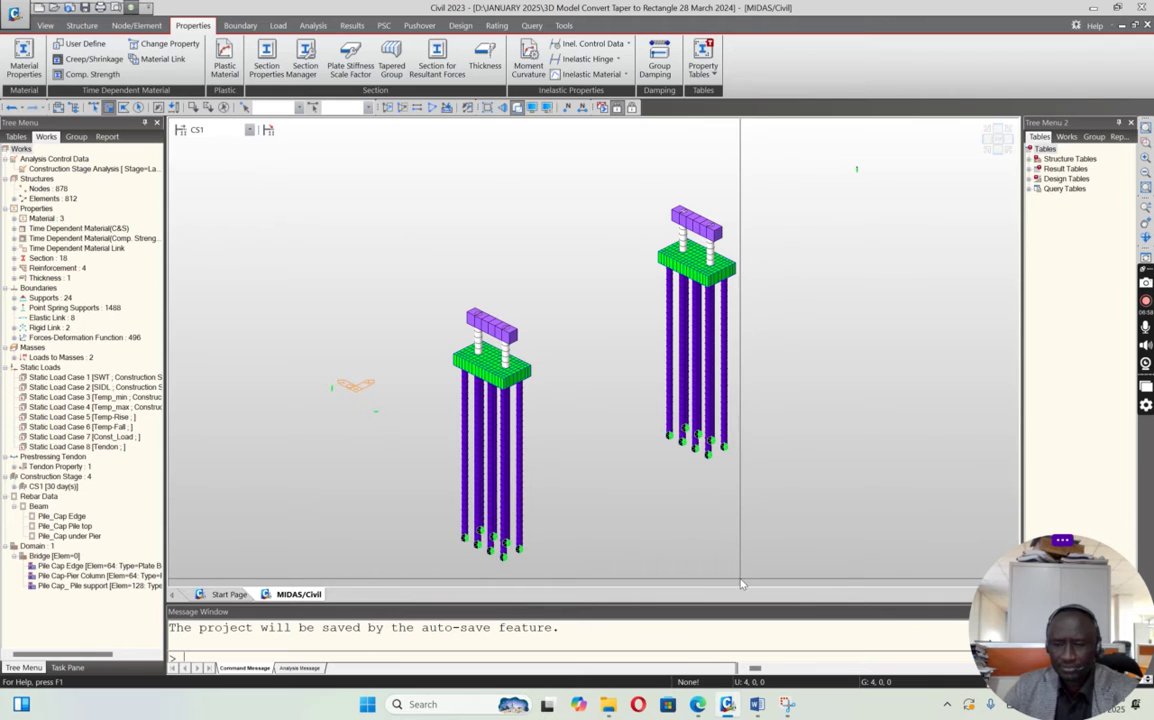
pyautogui.click(999, 152)
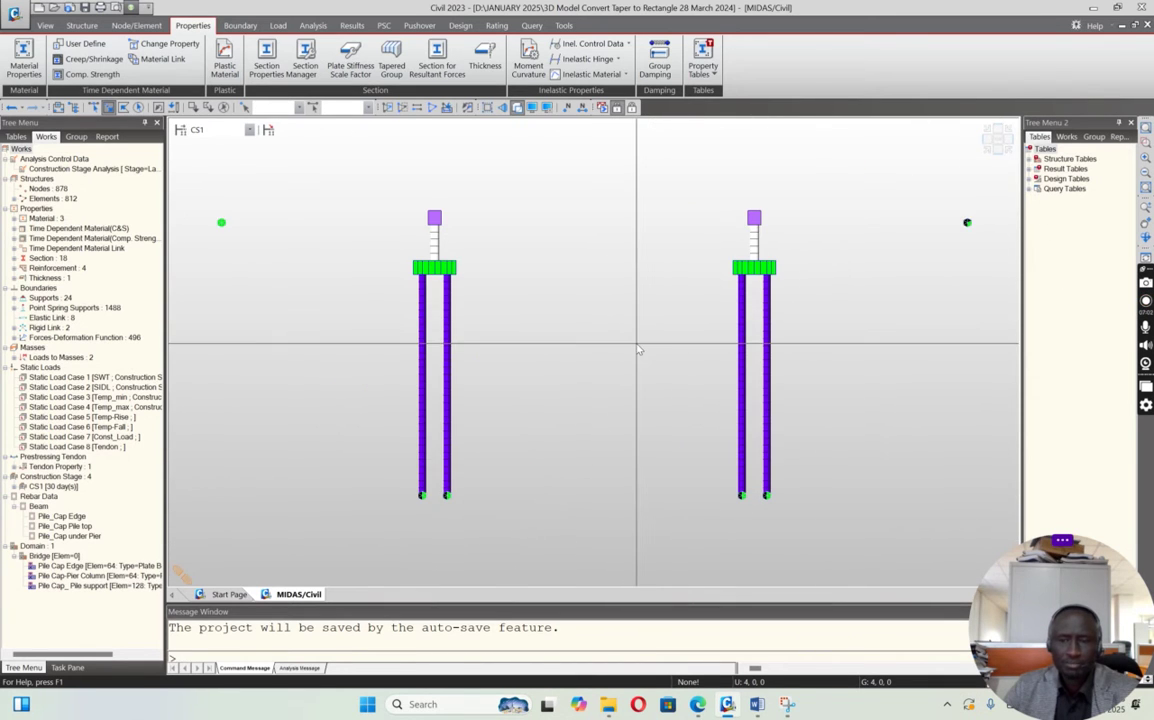
pyautogui.click(985, 146)
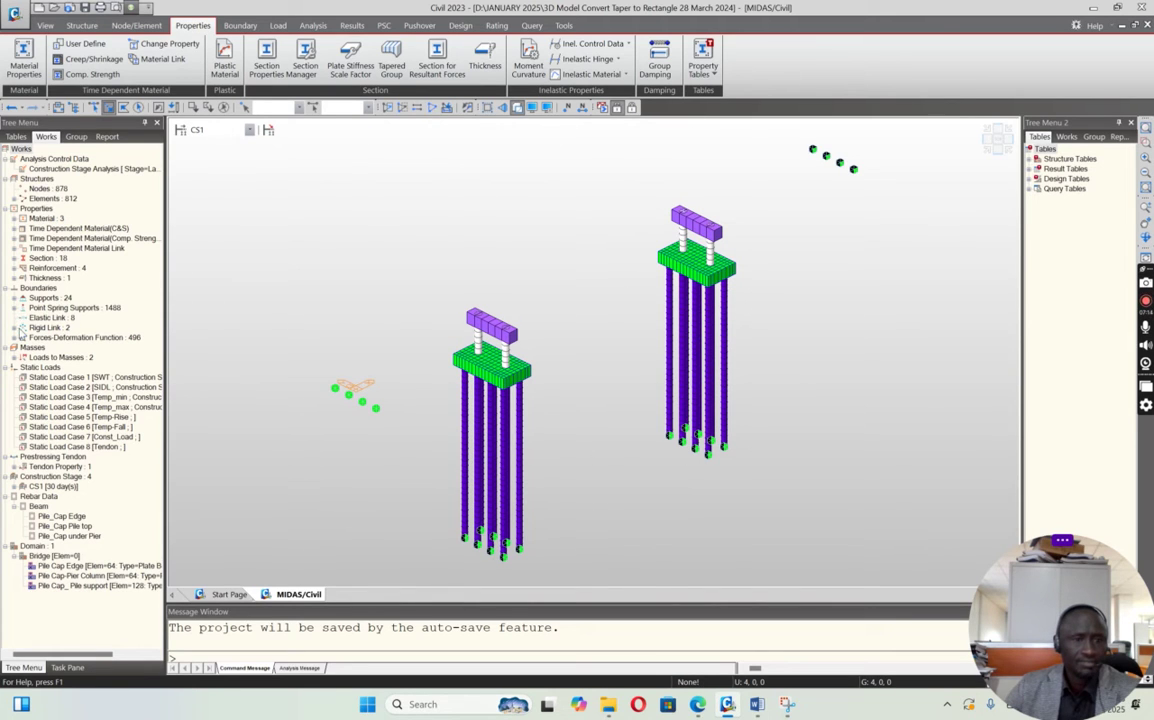
# Display the Type 2 linear point spring supports on the piles and check them in front and isometric views
pyautogui.click(14, 308)
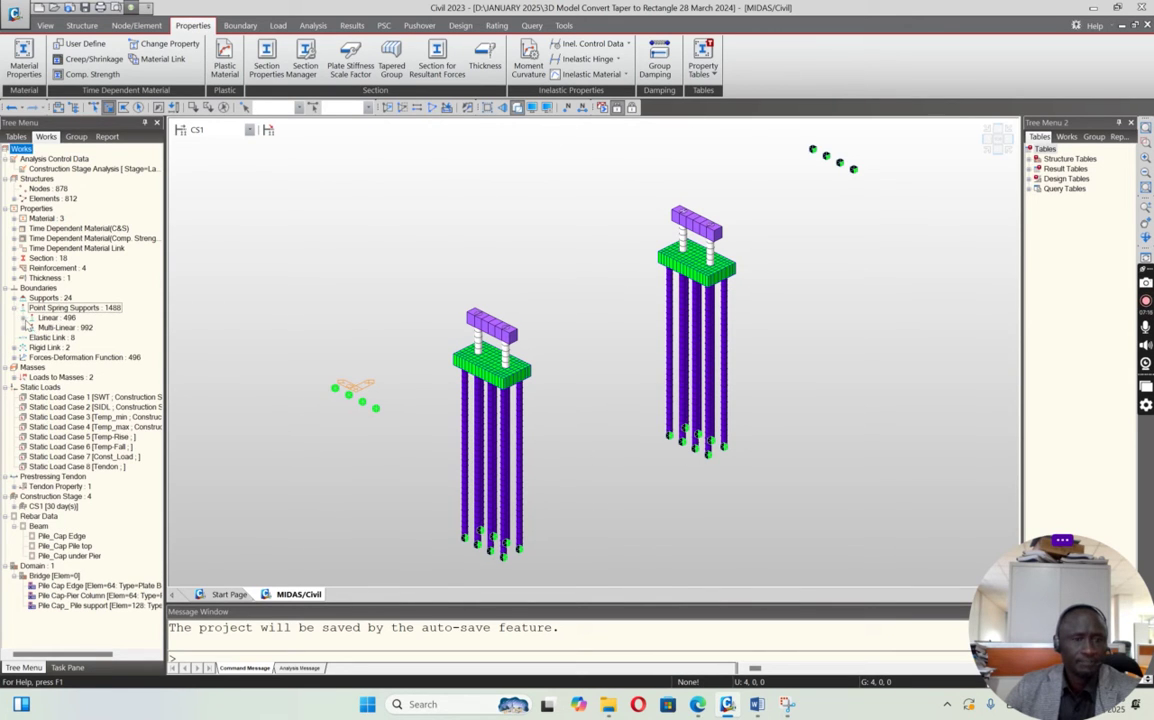
pyautogui.click(23, 317)
pyautogui.click(57, 338)
pyautogui.rightClick(57, 338)
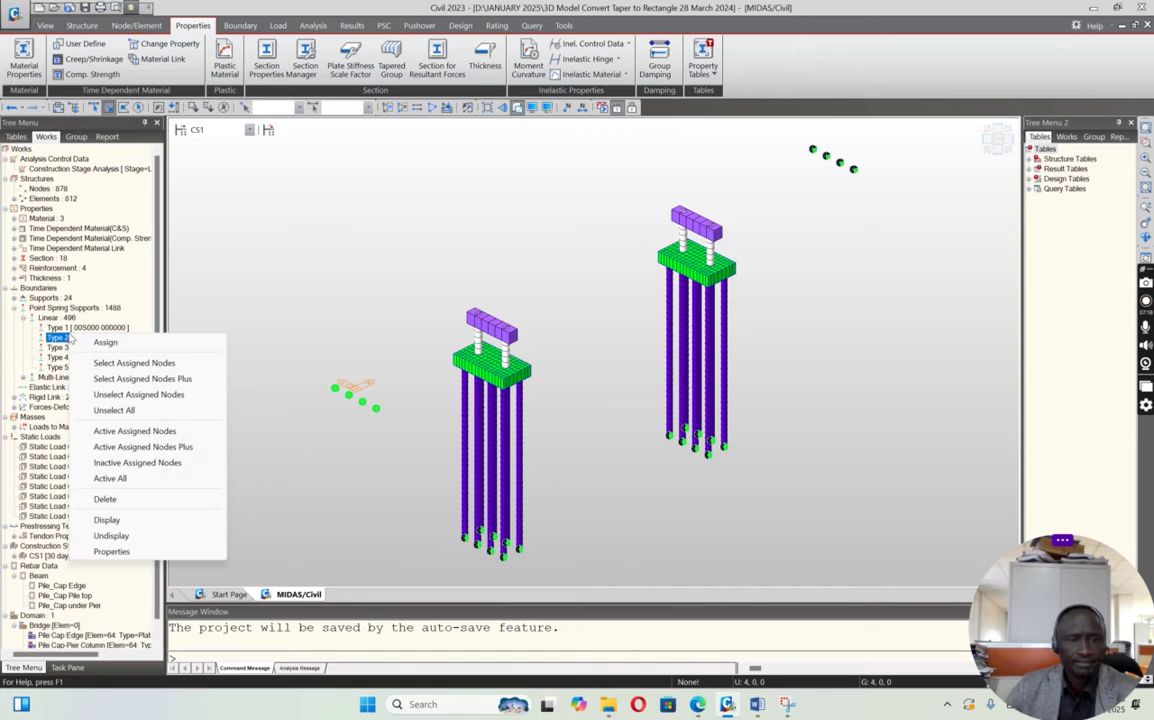
pyautogui.click(134, 518)
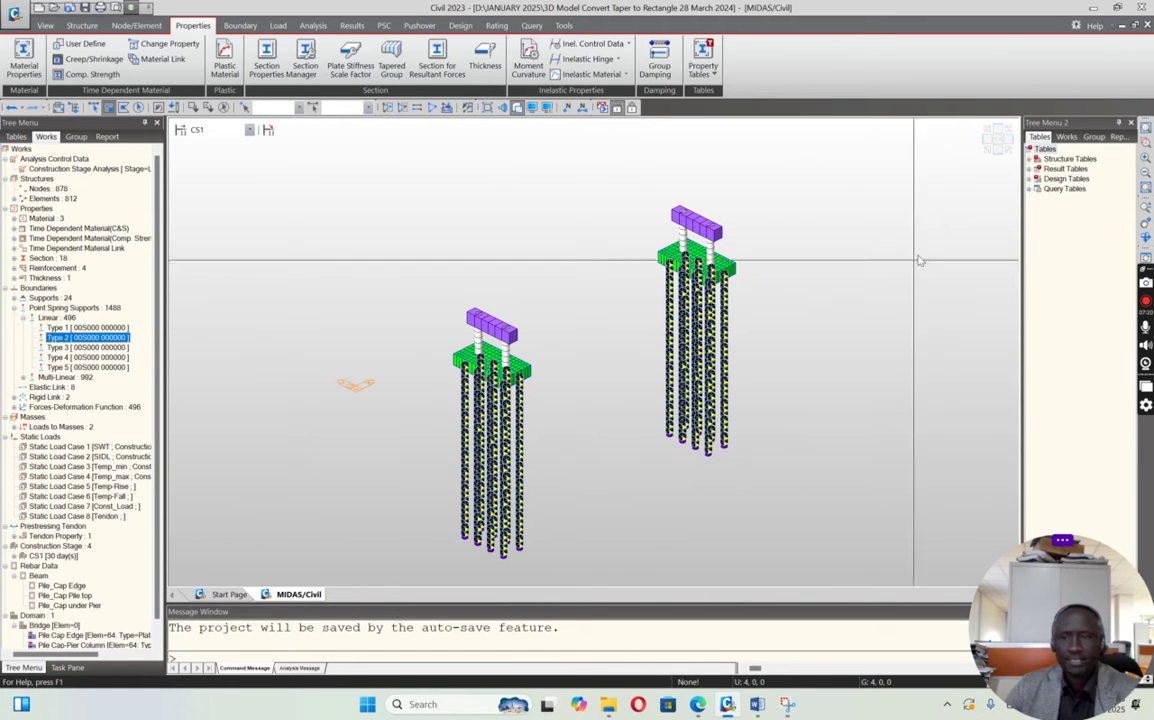
pyautogui.click(993, 148)
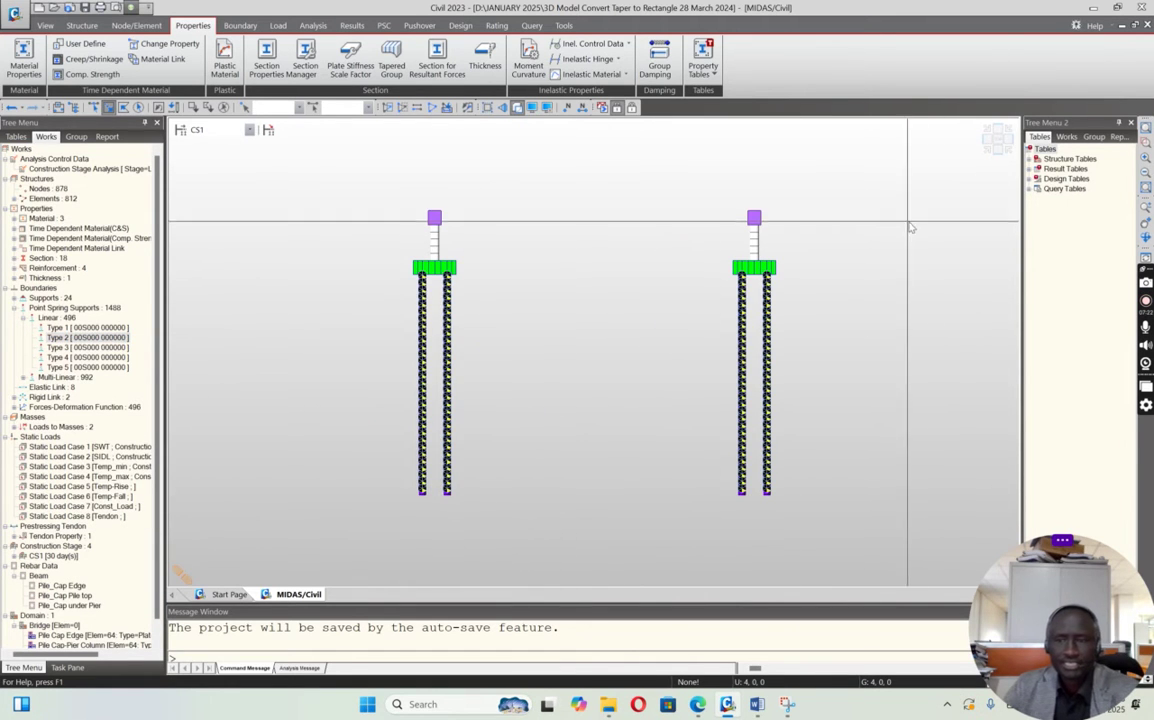
pyautogui.click(989, 153)
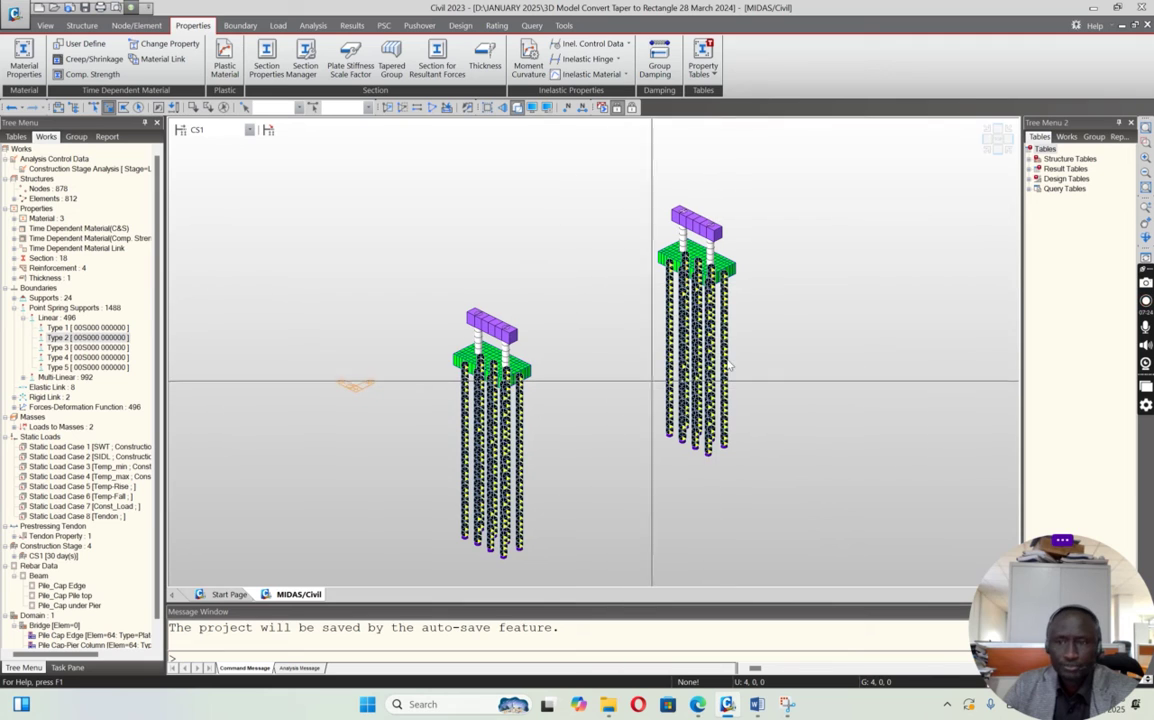
# Highlight the upper pile segments beneath both pile caps in front view, and return the model to isometric view
pyautogui.click(995, 143)
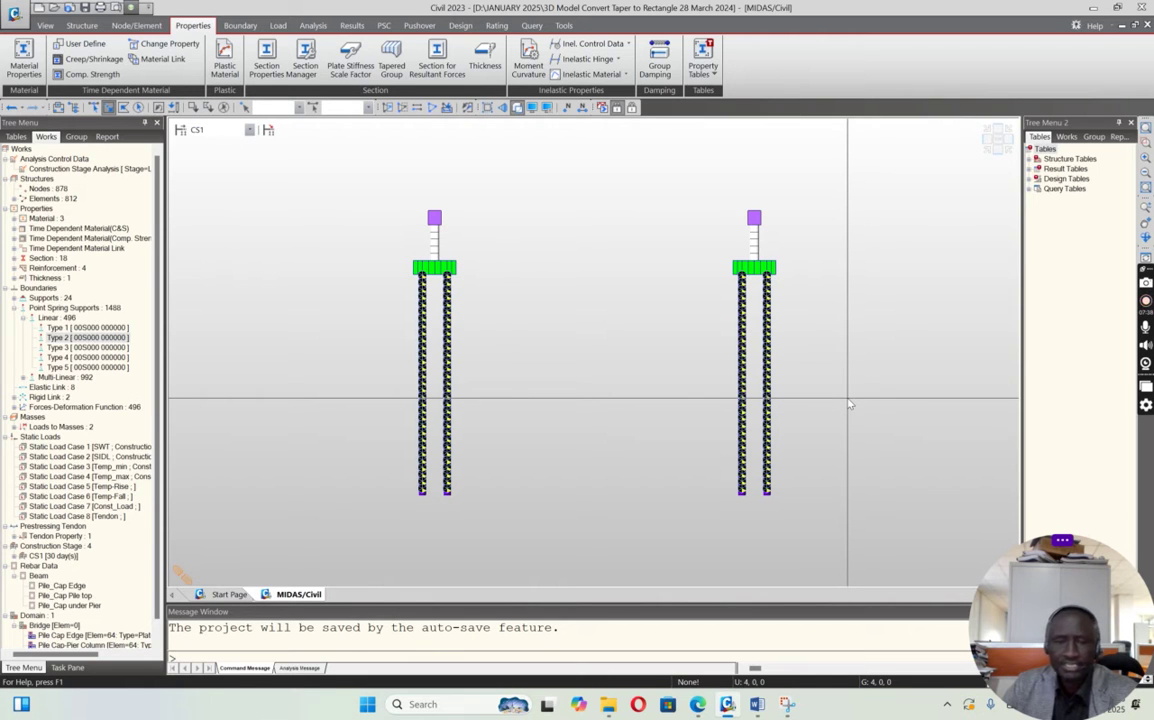
pyautogui.moveTo(318, 275); pyautogui.dragTo(826, 320)
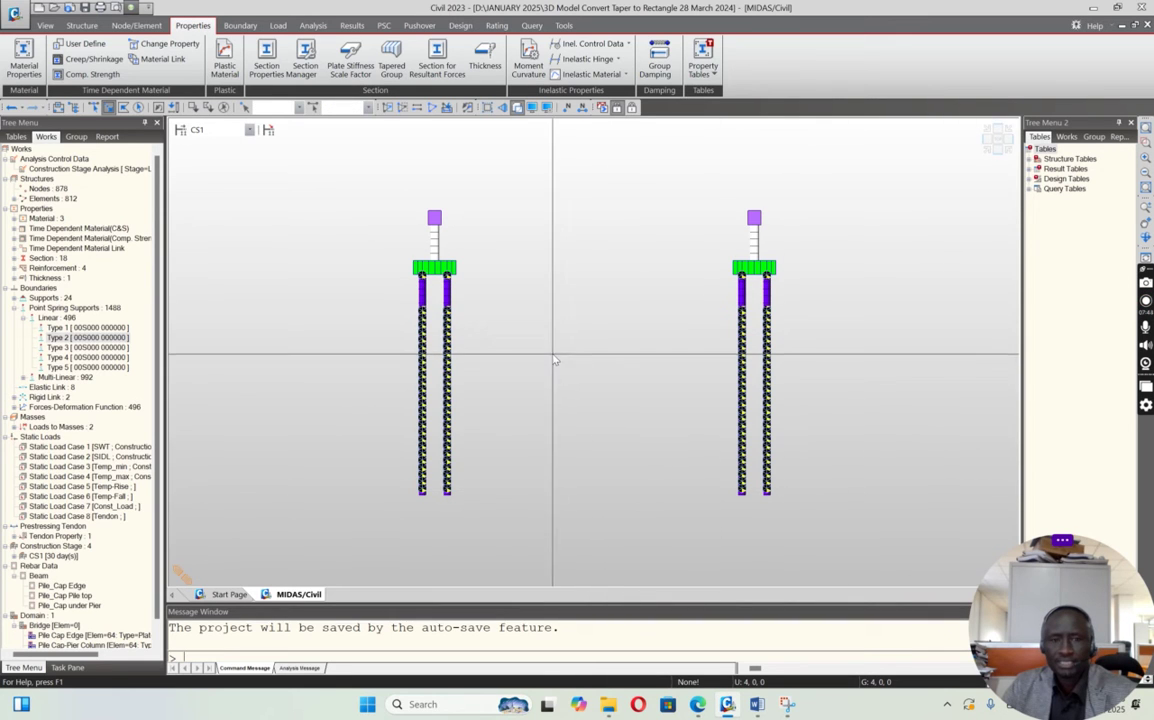
pyautogui.moveTo(560, 422); pyautogui.dragTo(560, 418)
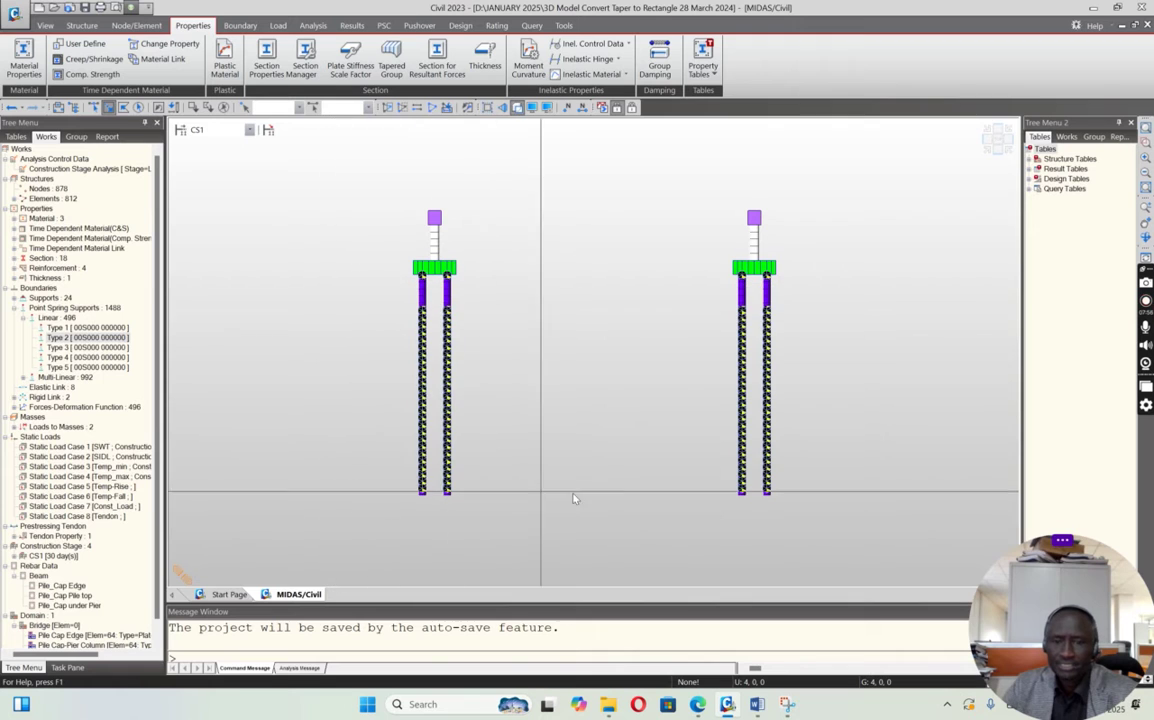
pyautogui.click(986, 150)
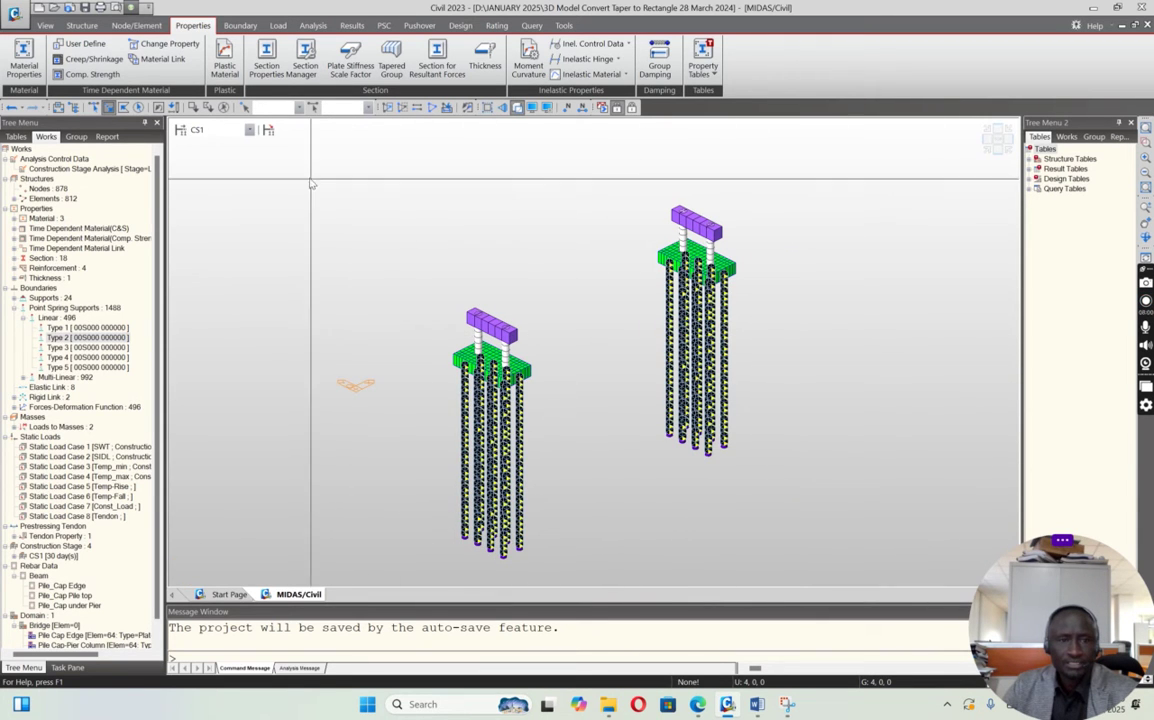
# Display construction stages CS2, CS3 and CS4 in succession to show how the bridge deck is built up
pyautogui.click(248, 131)
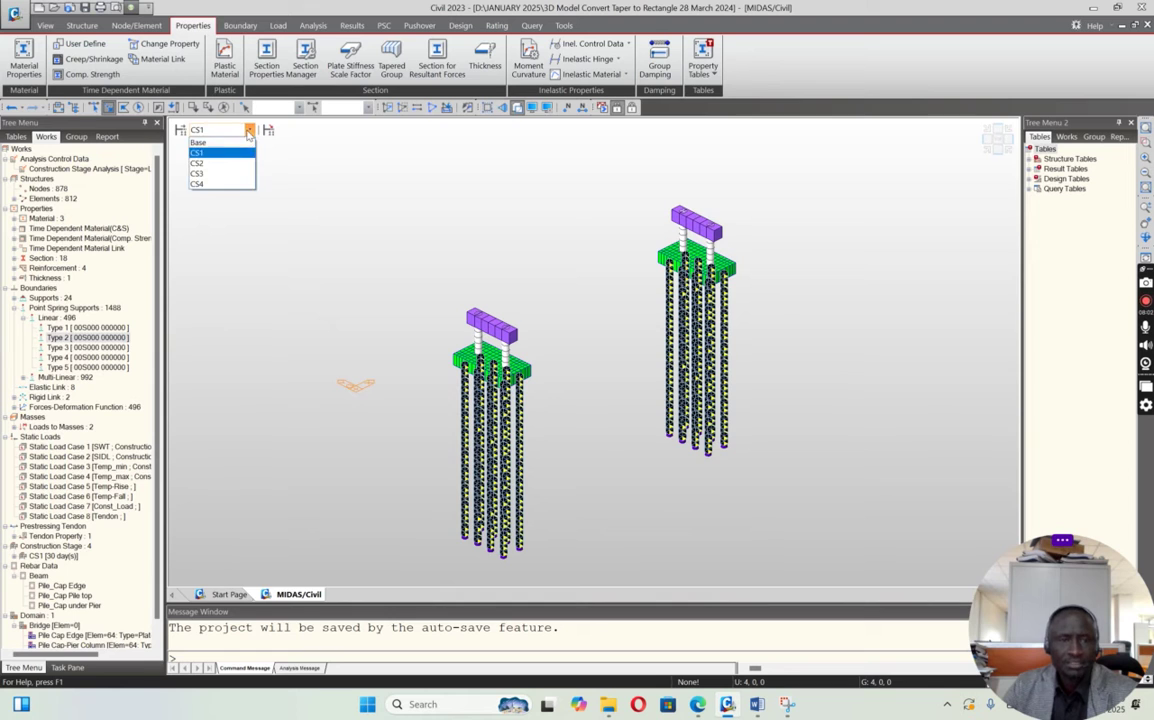
pyautogui.click(195, 161)
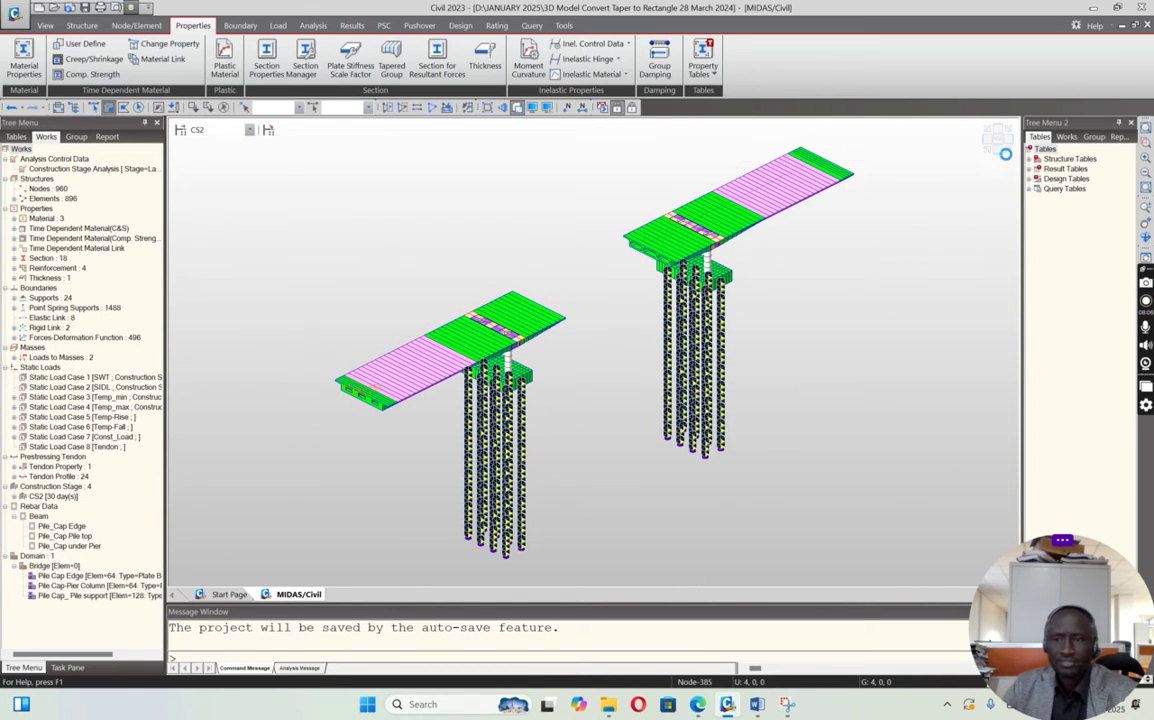
pyautogui.click(248, 131)
pyautogui.click(218, 168)
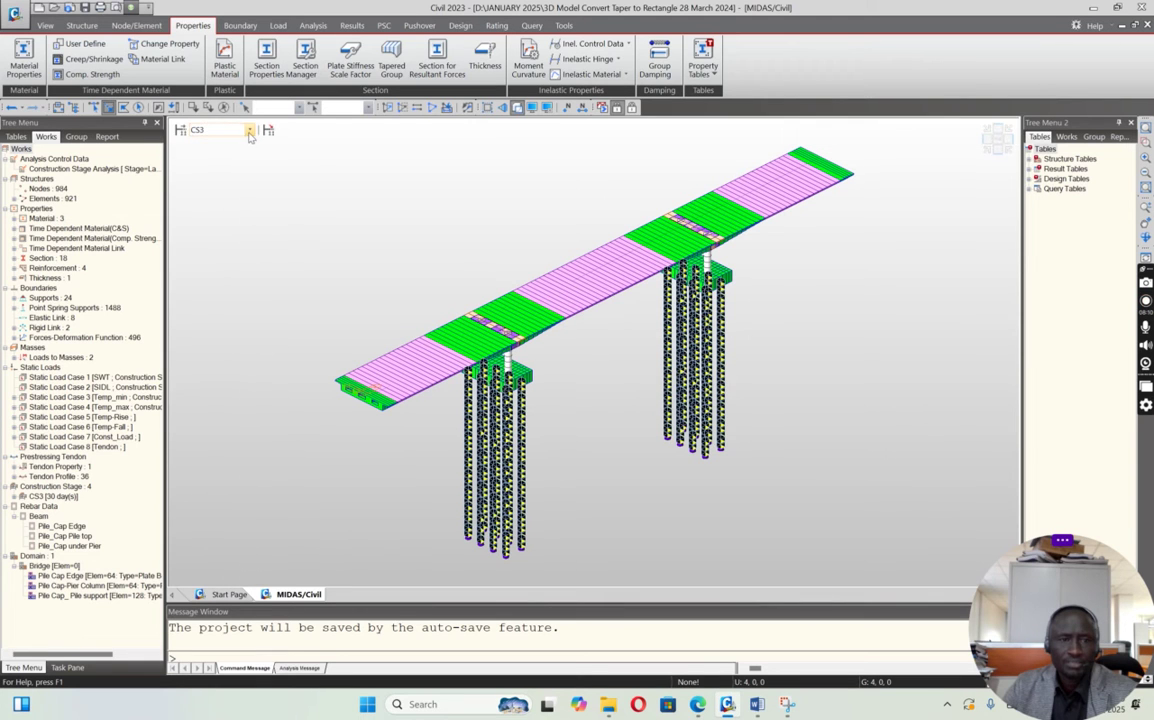
pyautogui.click(248, 131)
pyautogui.click(211, 187)
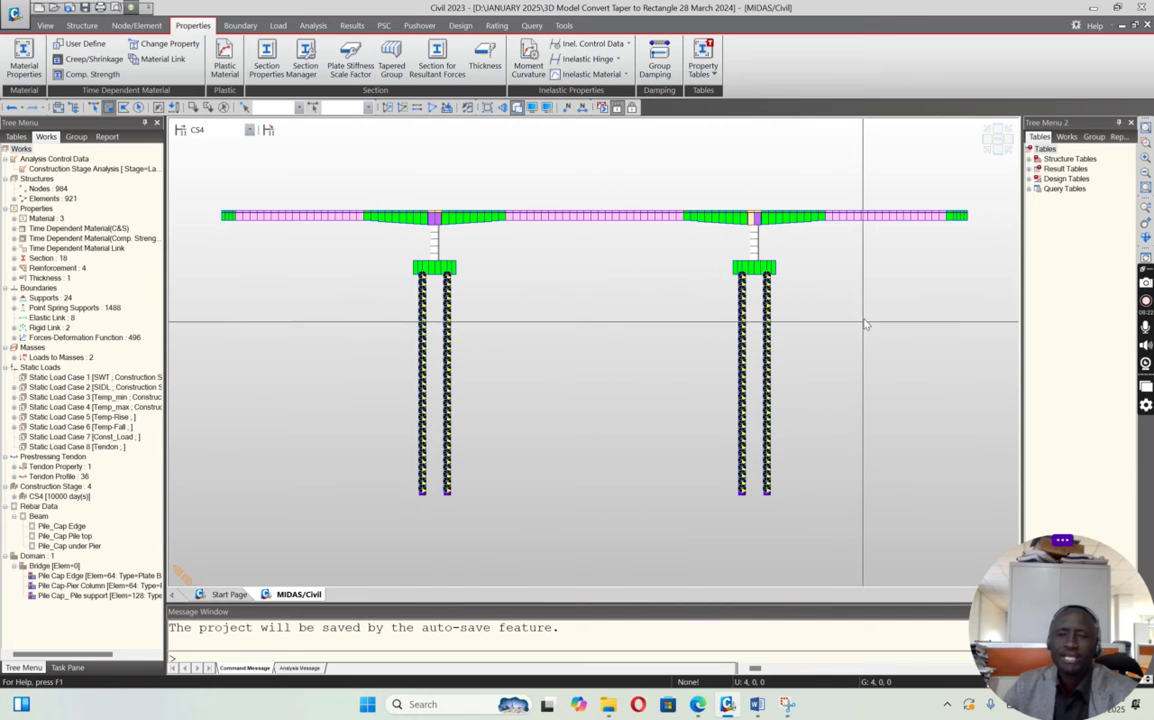
# Switch to the Word design report and examine the pier elevation and pier pile foundation layout in the substructure section
pyautogui.click(757, 704)
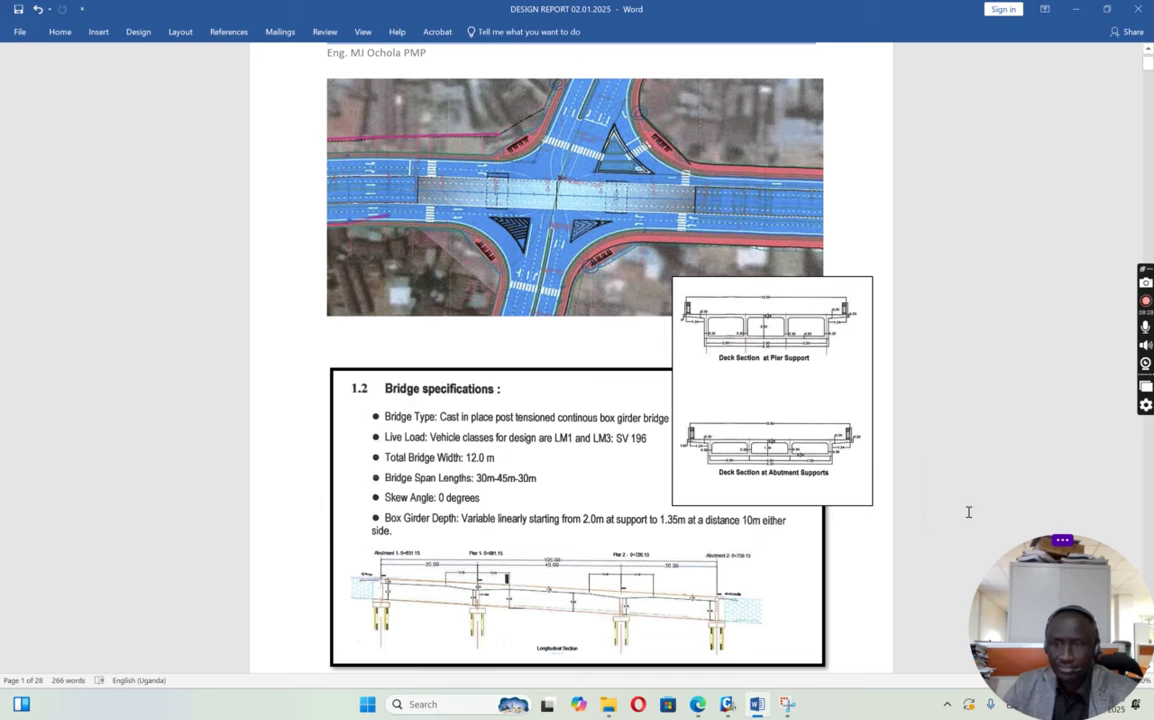
pyautogui.moveTo(1147, 72); pyautogui.dragTo(1151, 91)
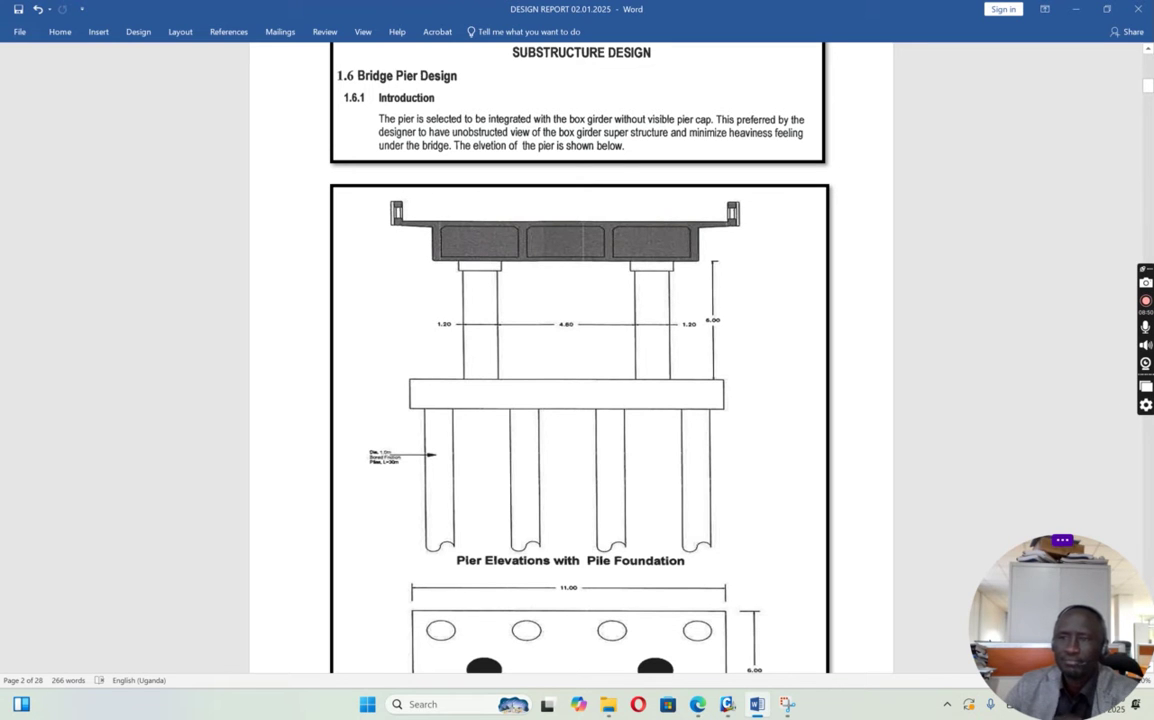
pyautogui.scroll(-3, 1148, 90)
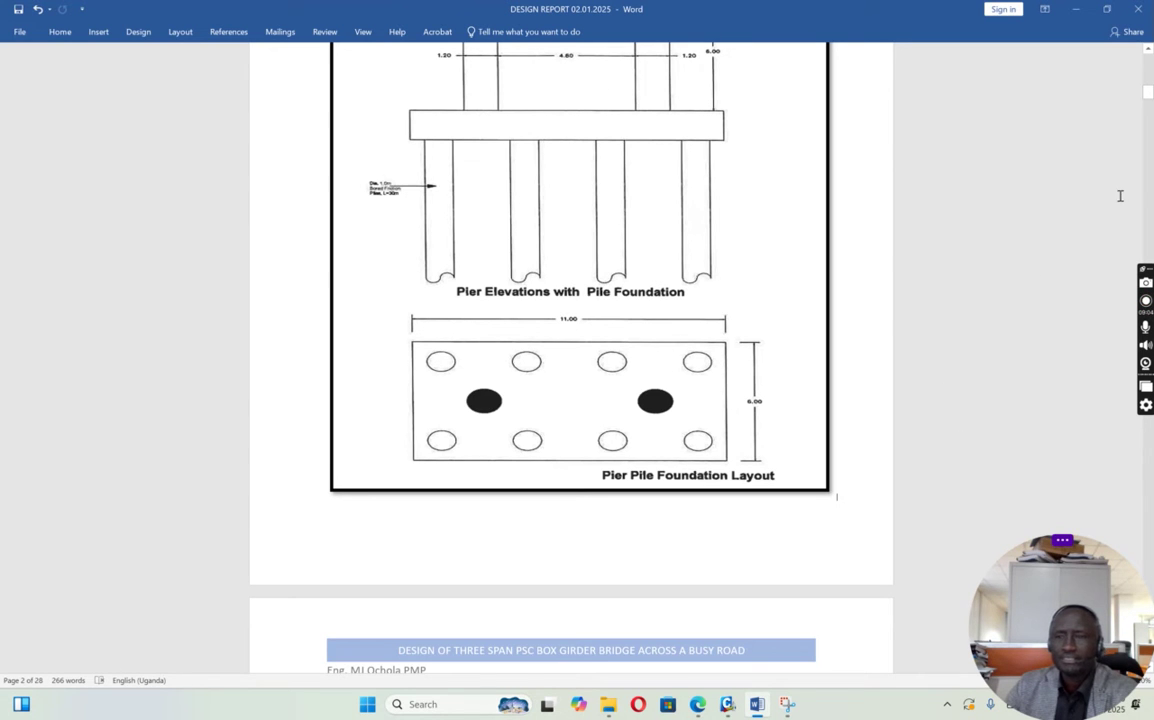
pyautogui.moveTo(1150, 102)
pyautogui.mouseDown()
pyautogui.moveTo(1149, 113)
pyautogui.moveTo(1147, 96)
pyautogui.mouseUp()
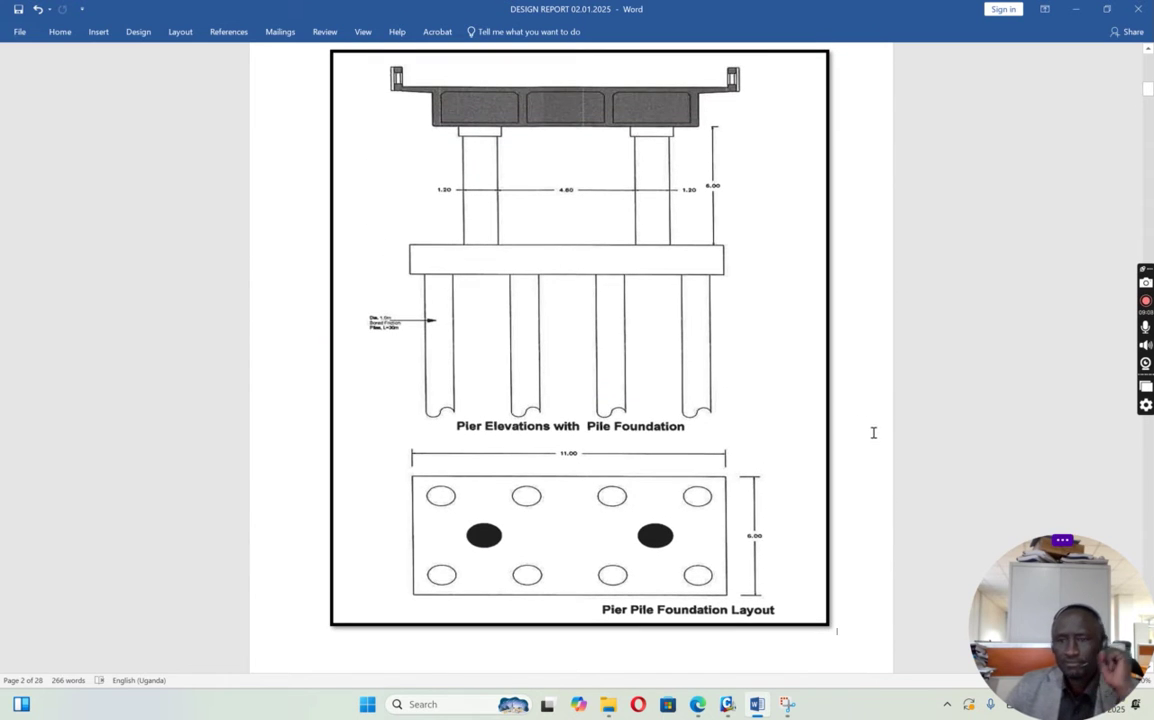
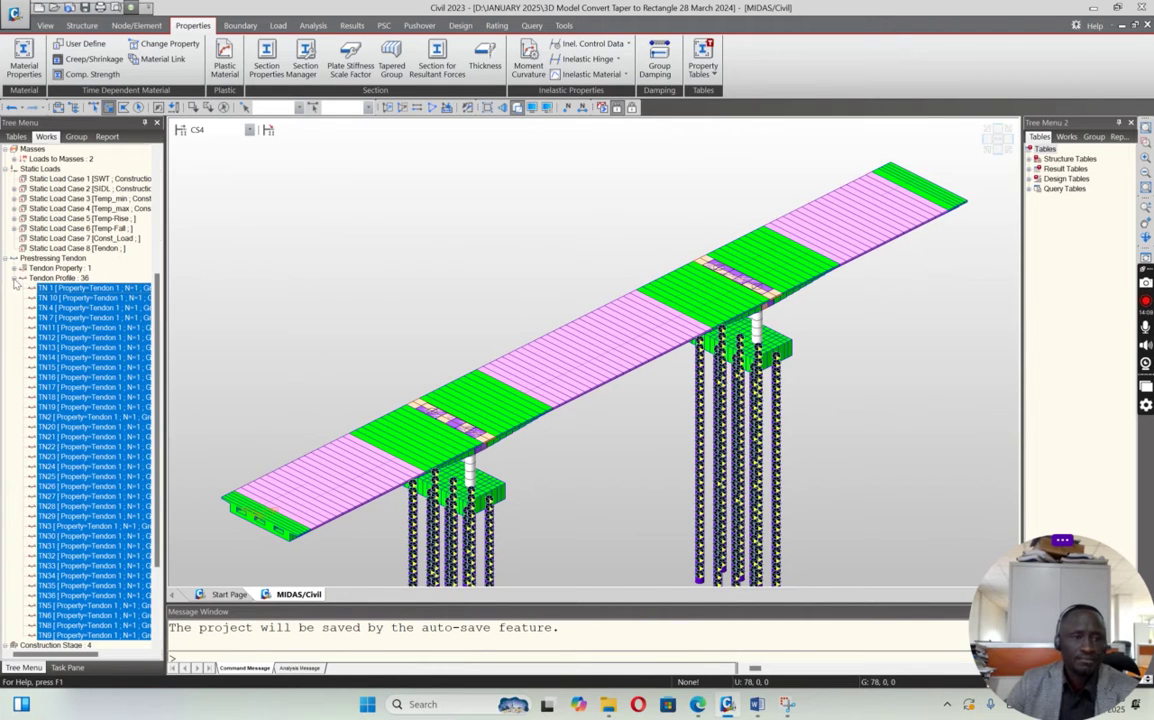
# Collapse the tendon profile list and inspect the complete CS4 bridge model in front and isometric views
pyautogui.click(20, 279)
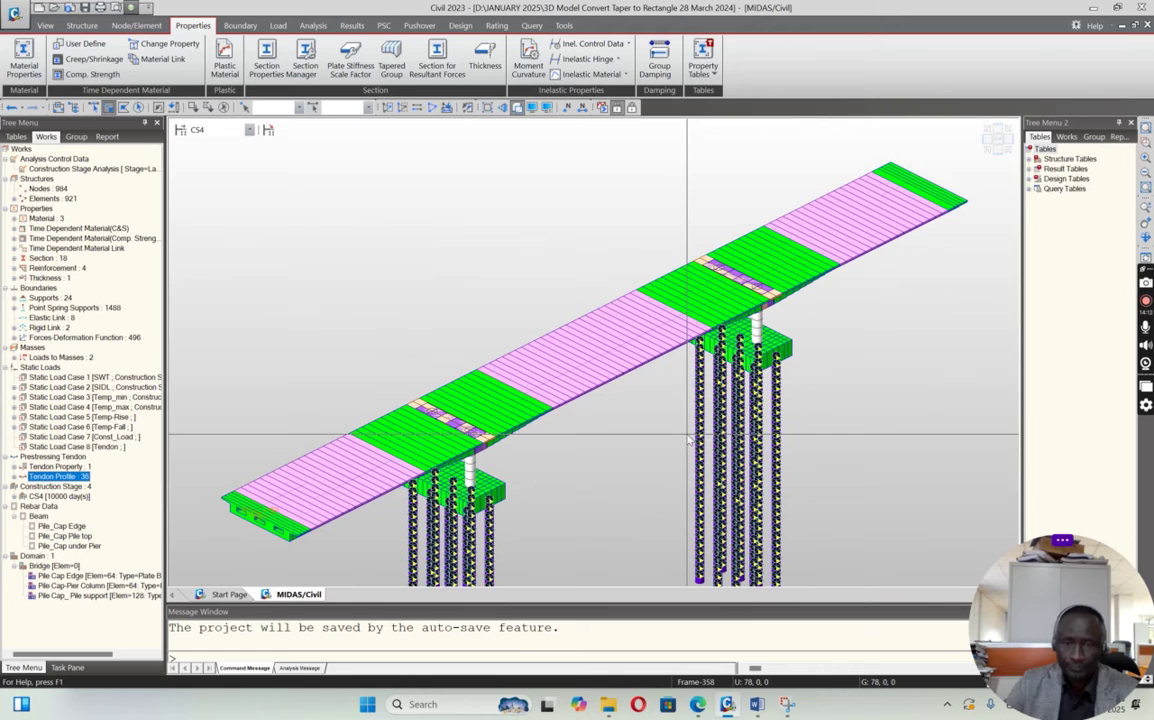
pyautogui.click(998, 150)
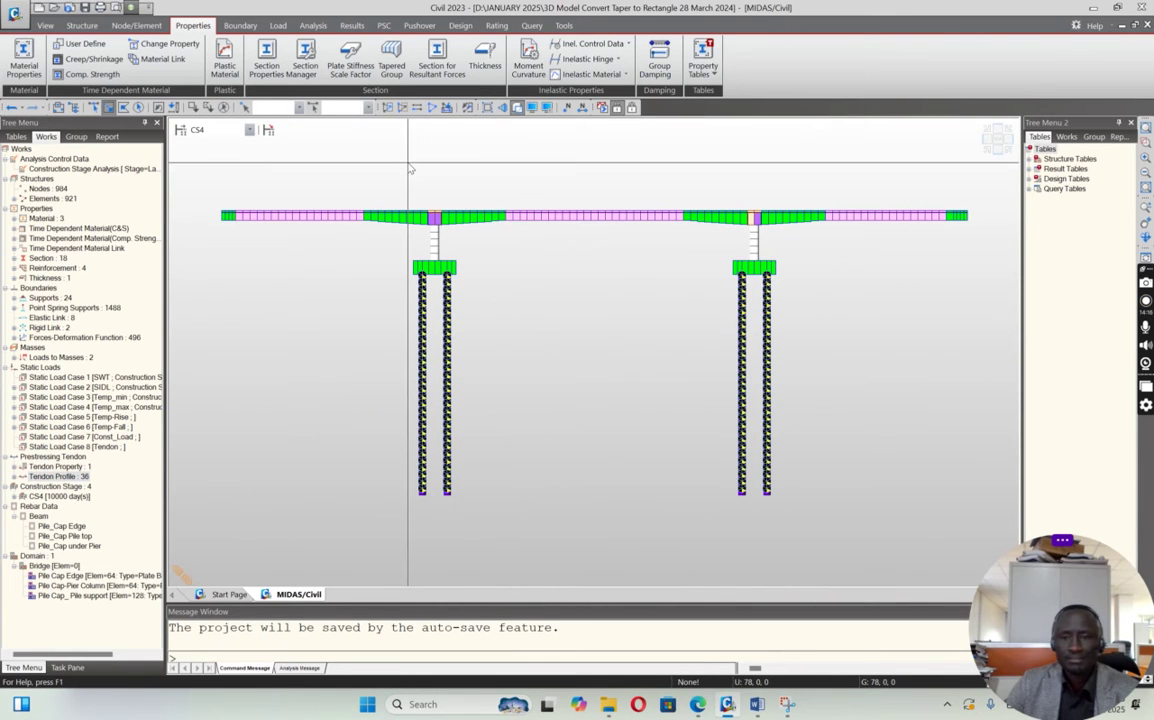
pyautogui.click(986, 152)
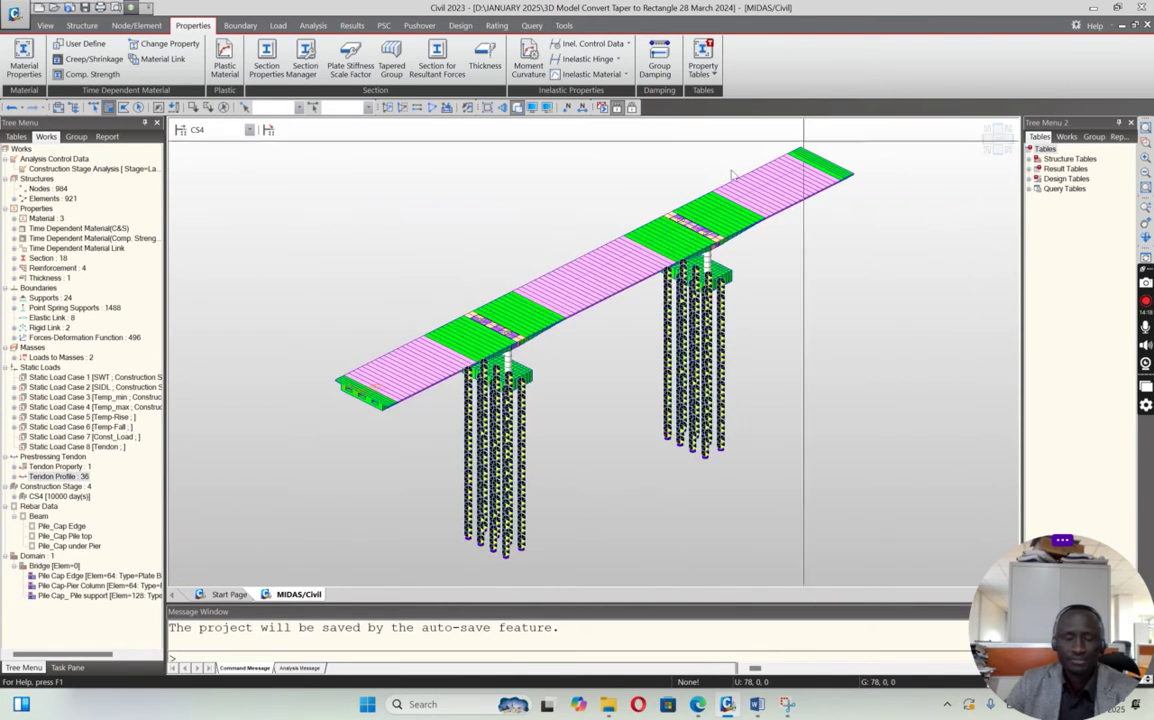
pyautogui.click(1000, 157)
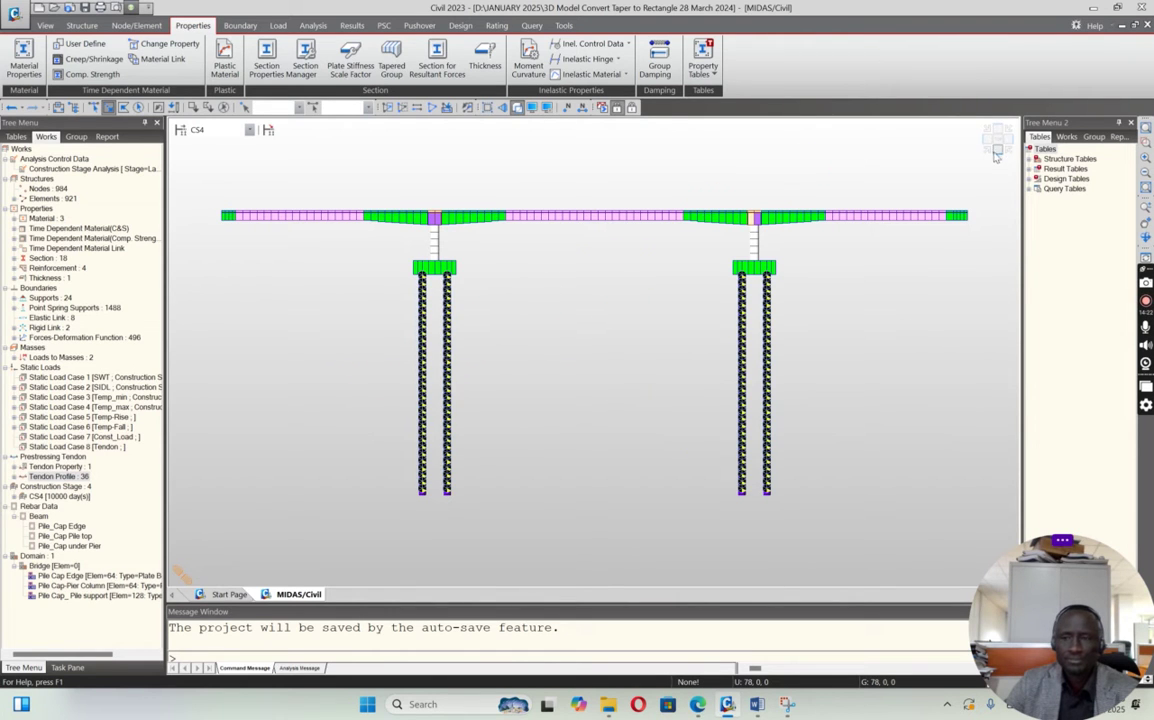
pyautogui.click(986, 152)
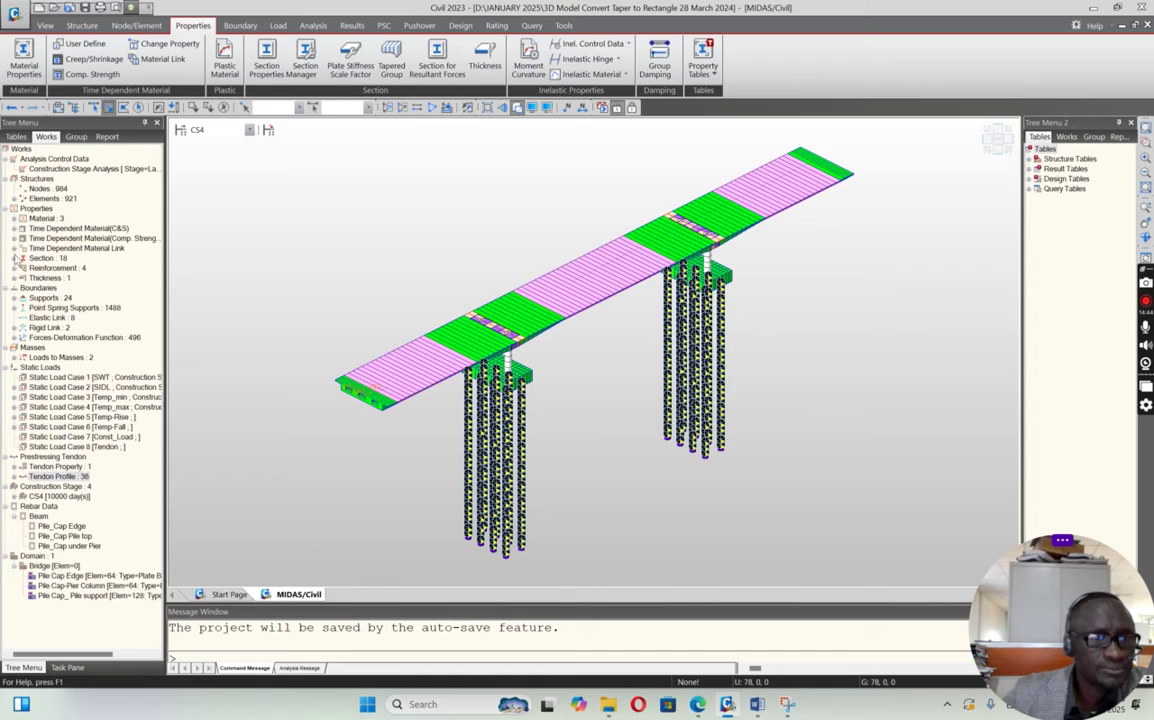
# Review the material data of concrete C35/45 and close it without changes
pyautogui.click(14, 218)
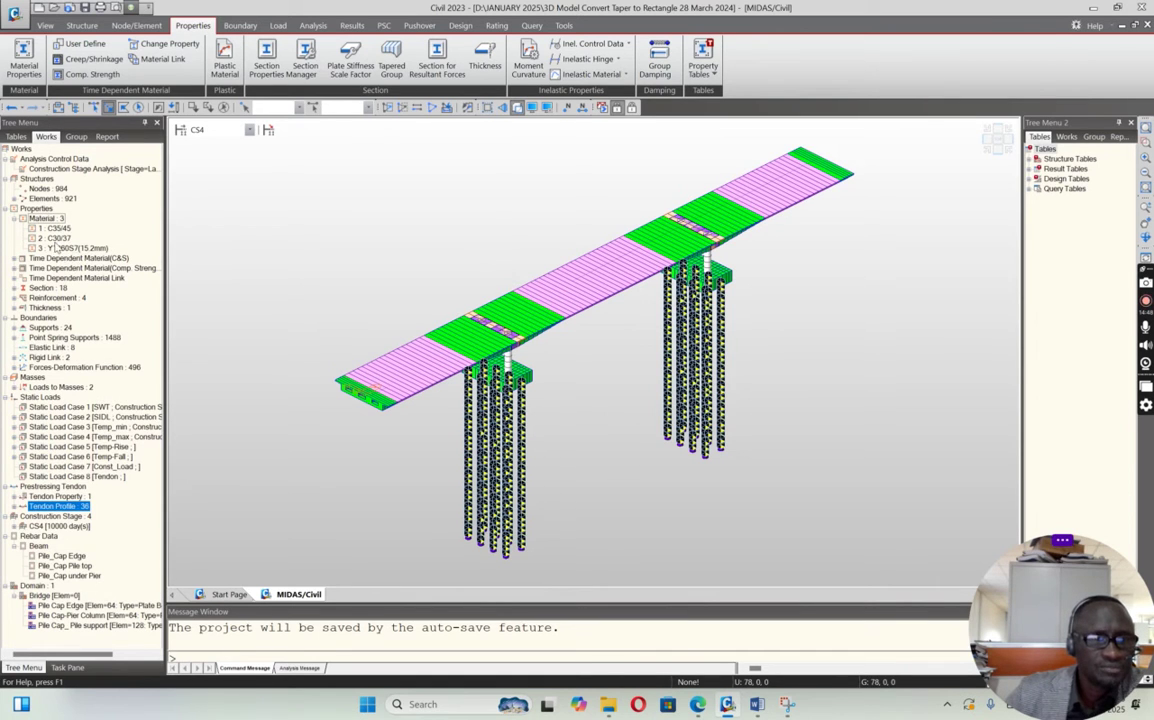
pyautogui.rightClick(56, 229)
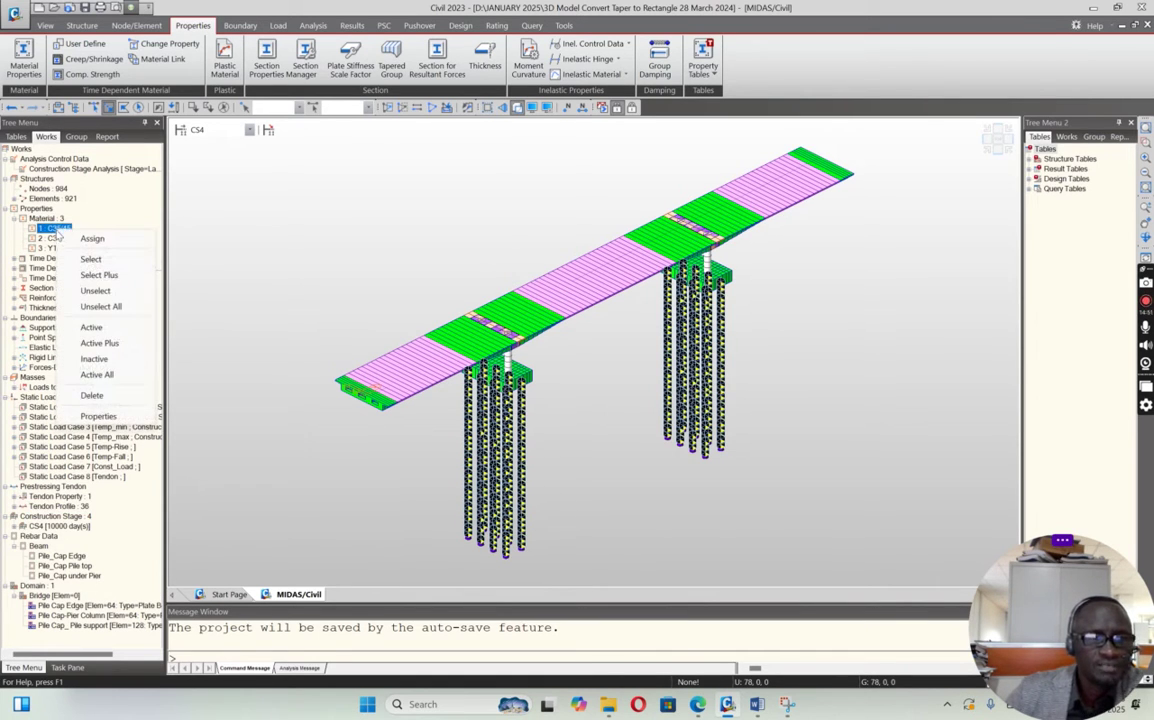
pyautogui.click(98, 416)
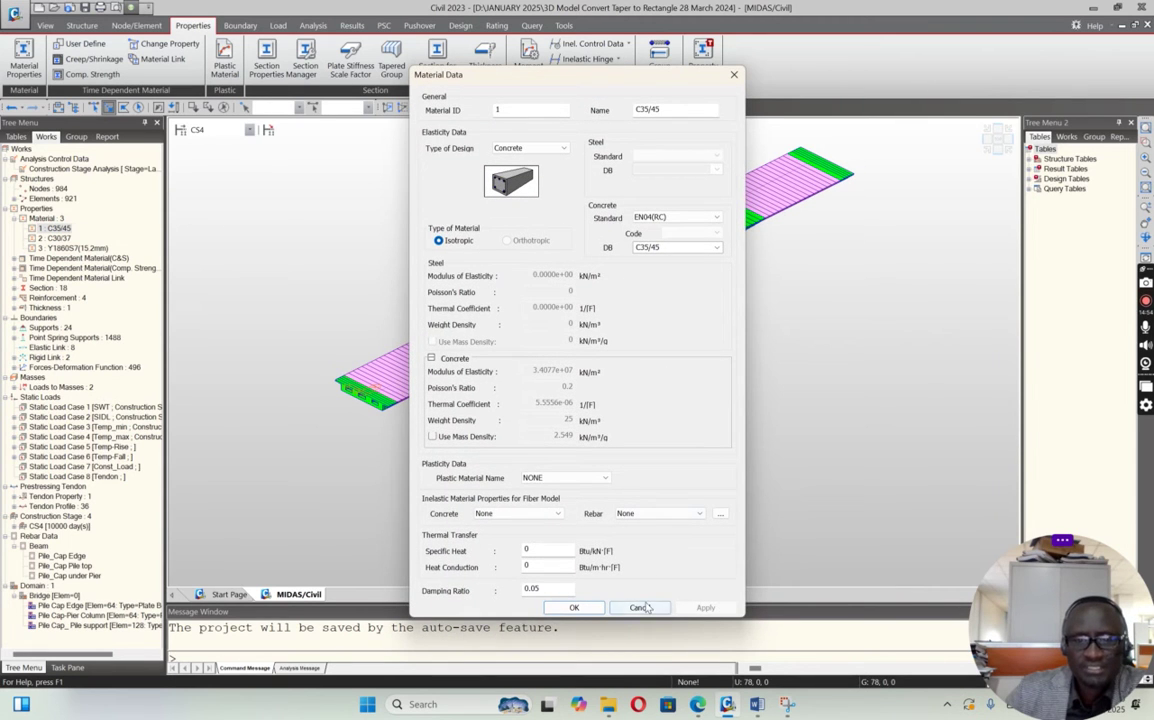
pyautogui.click(643, 604)
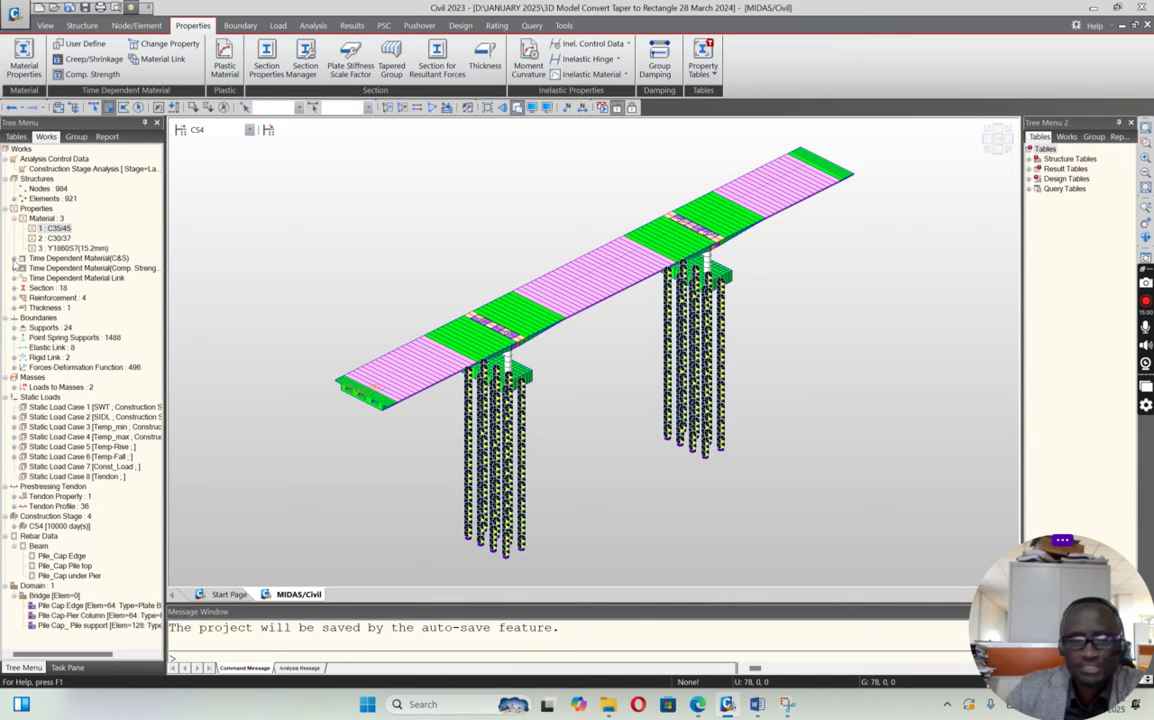
# Open the properties of the European-code Creep time-dependent material to review its creep and shrinkage parameters
pyautogui.click(14, 259)
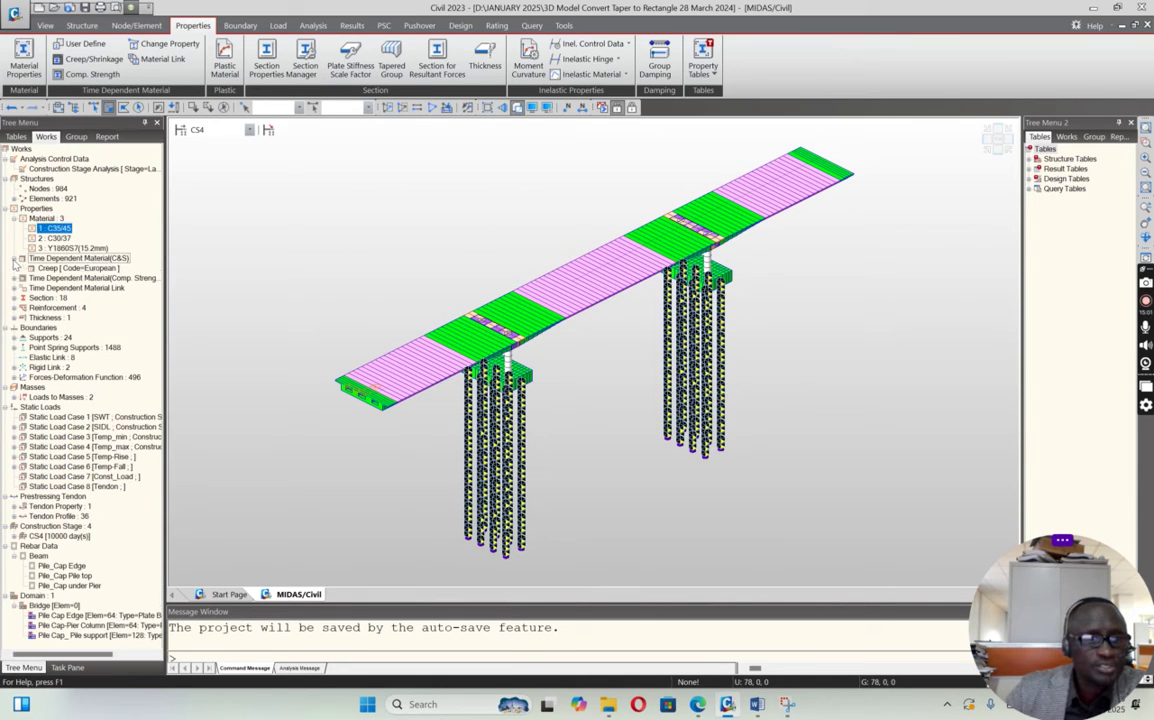
pyautogui.click(76, 268)
pyautogui.rightClick(80, 269)
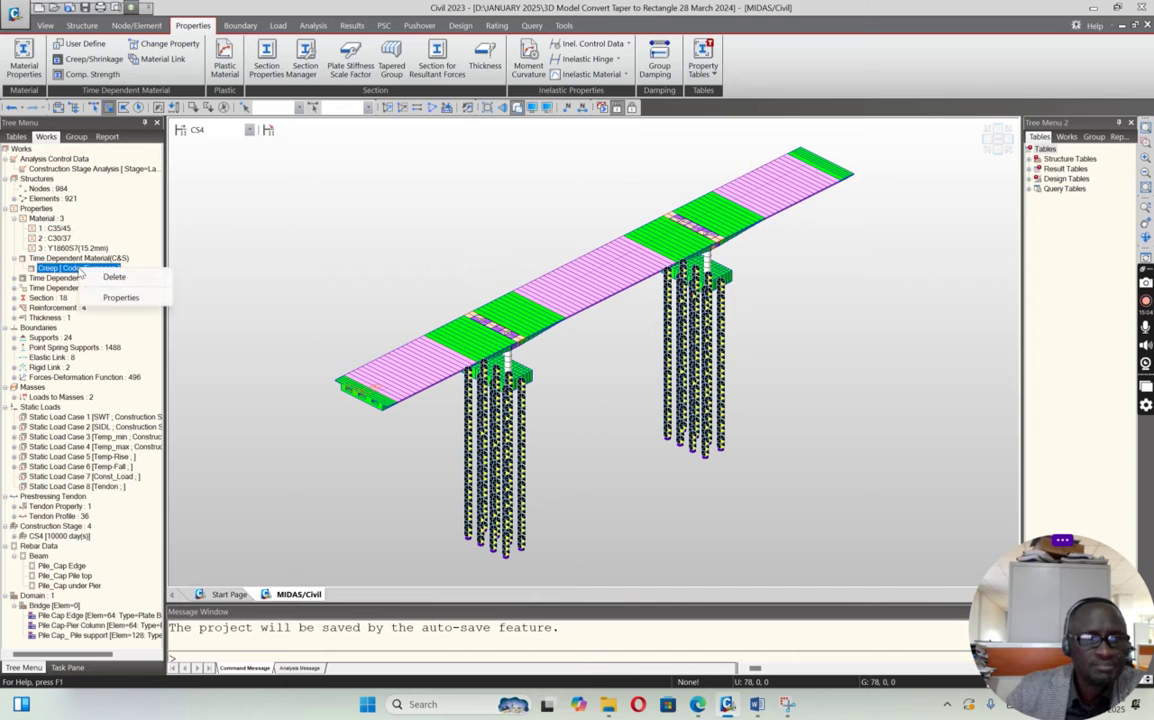
pyautogui.click(112, 296)
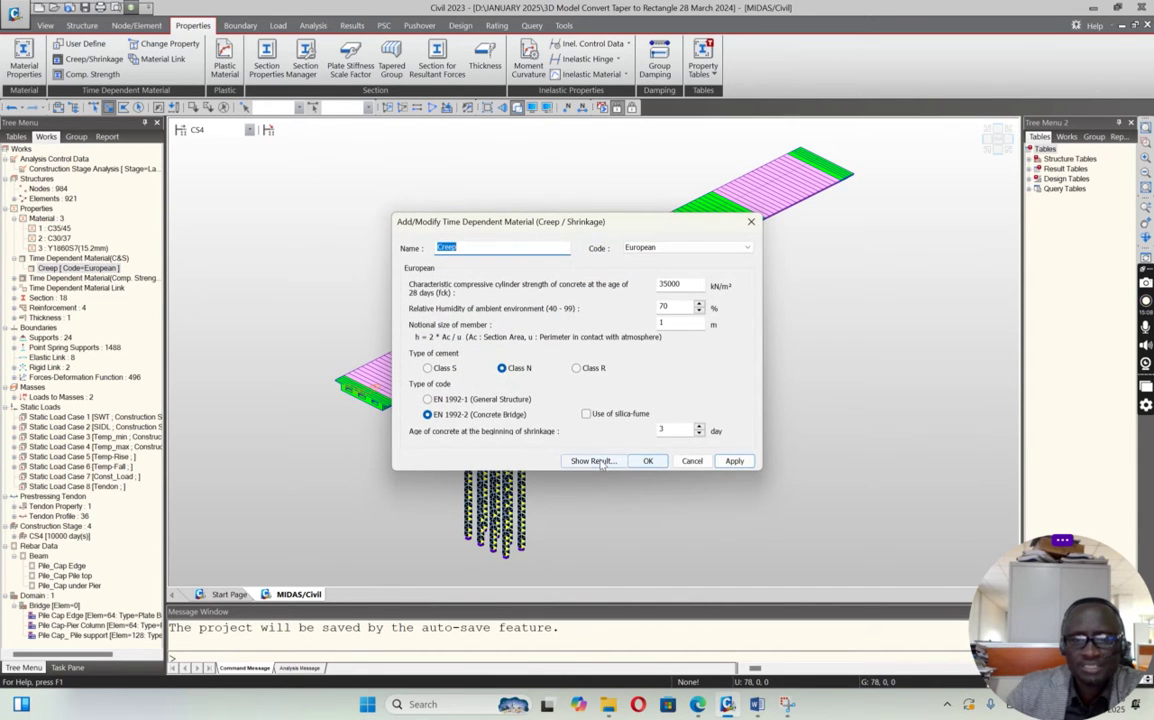
# Plot the creep coefficient and shrinkage strain curves for the Creep material, and close its definition without changes
pyautogui.click(592, 461)
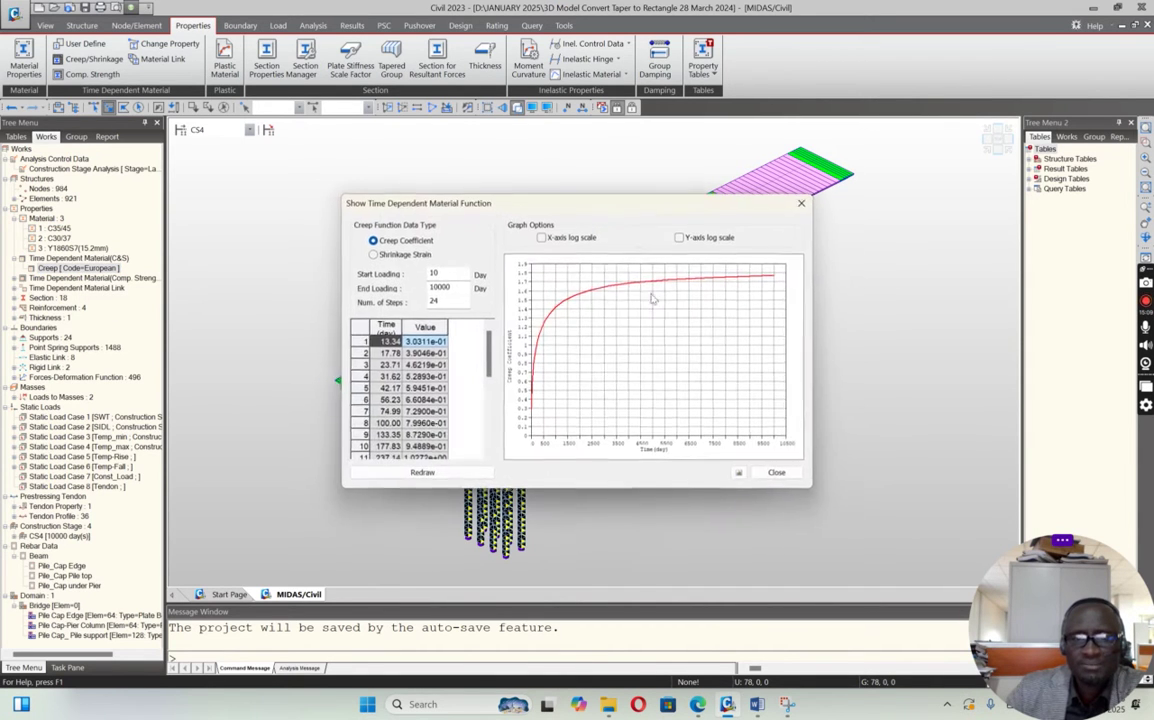
pyautogui.click(372, 254)
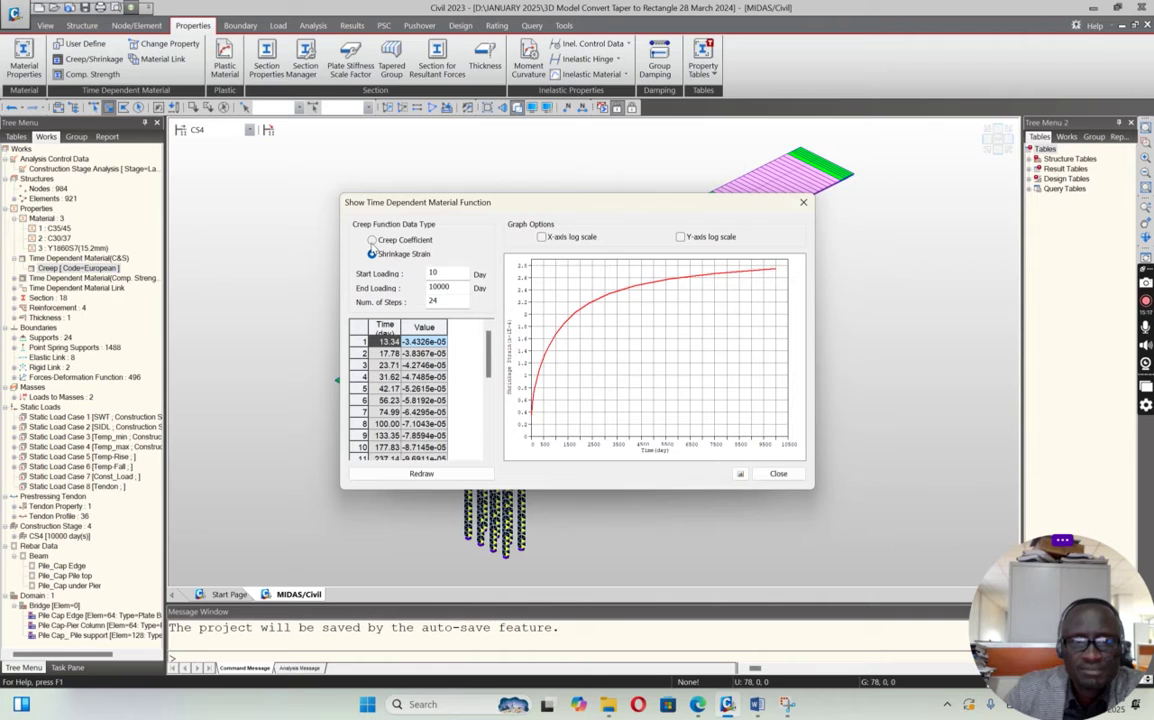
pyautogui.click(372, 240)
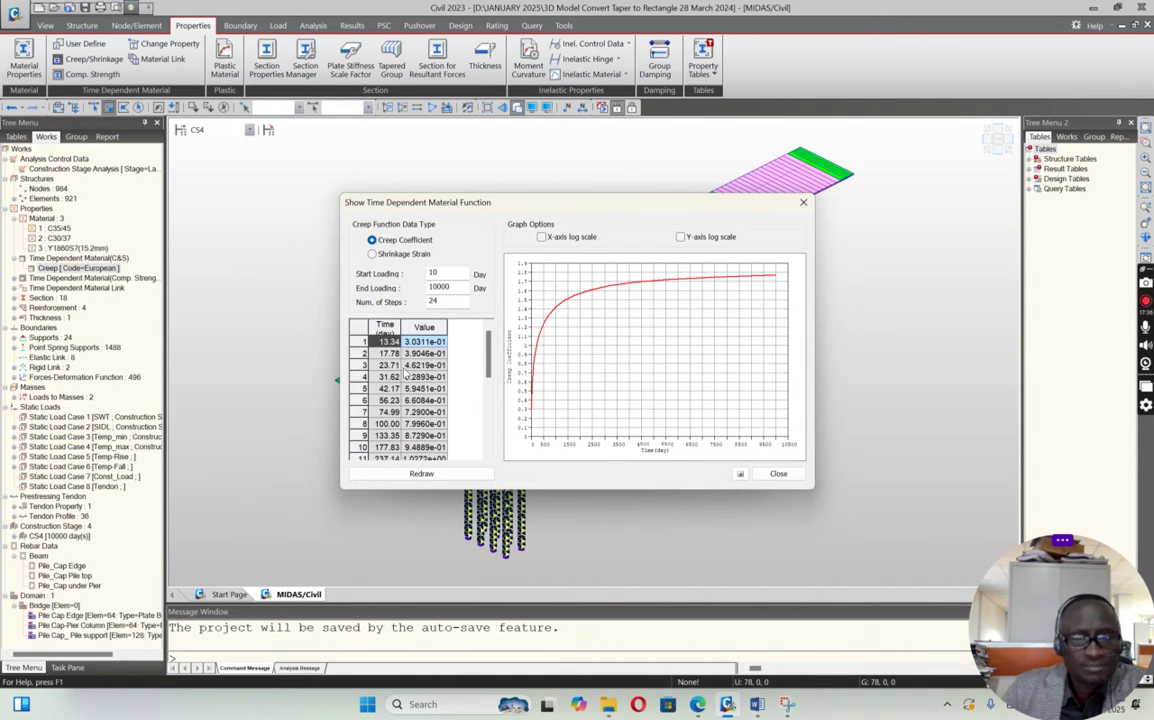
pyautogui.click(777, 473)
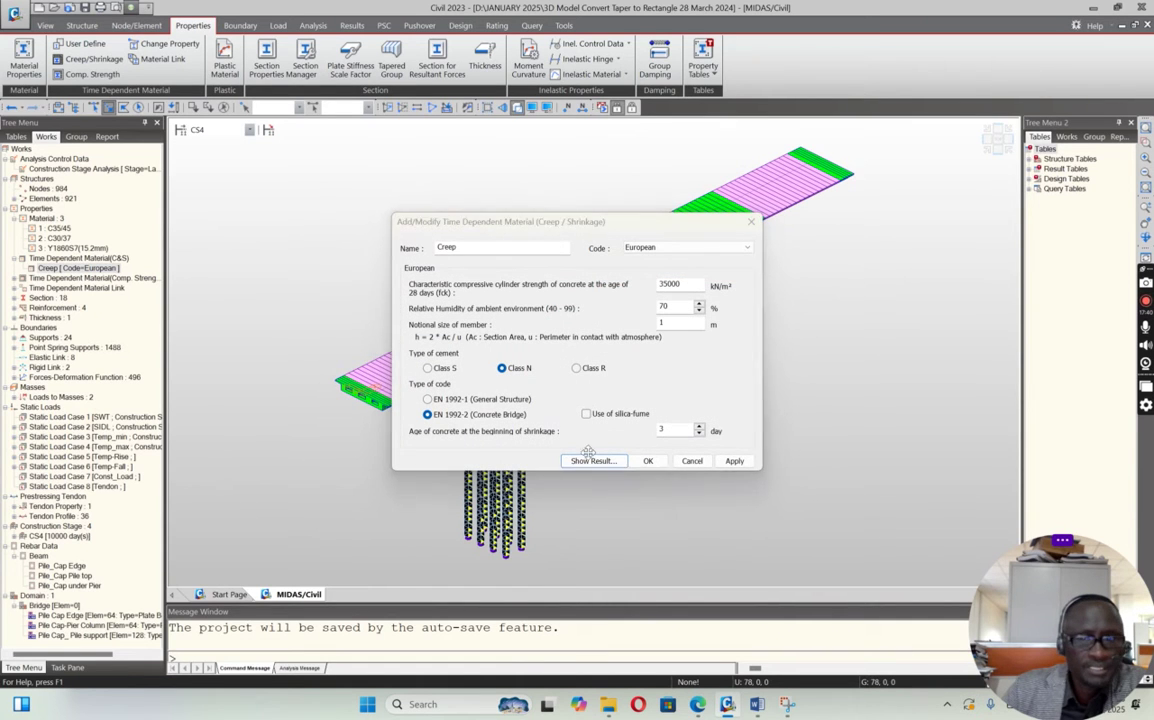
pyautogui.click(692, 461)
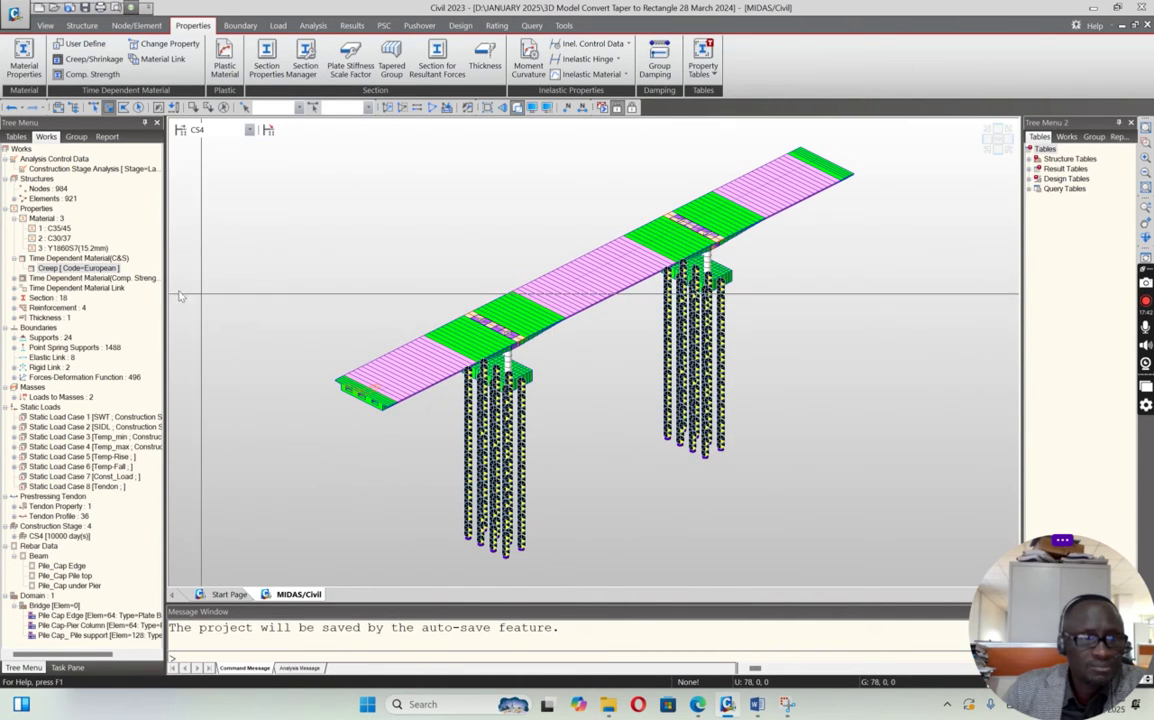
# Review the Compressive time-dependent material's strength development settings and graph, and close the definition
pyautogui.rightClick(82, 289)
pyautogui.click(100, 319)
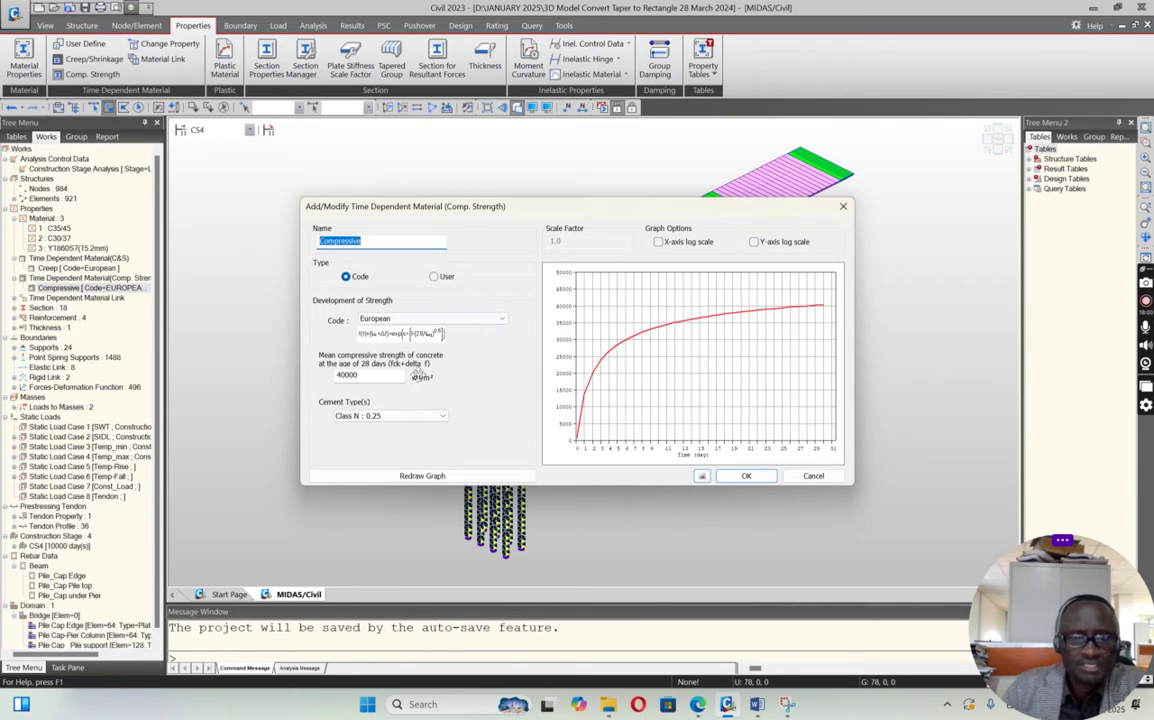
pyautogui.click(746, 477)
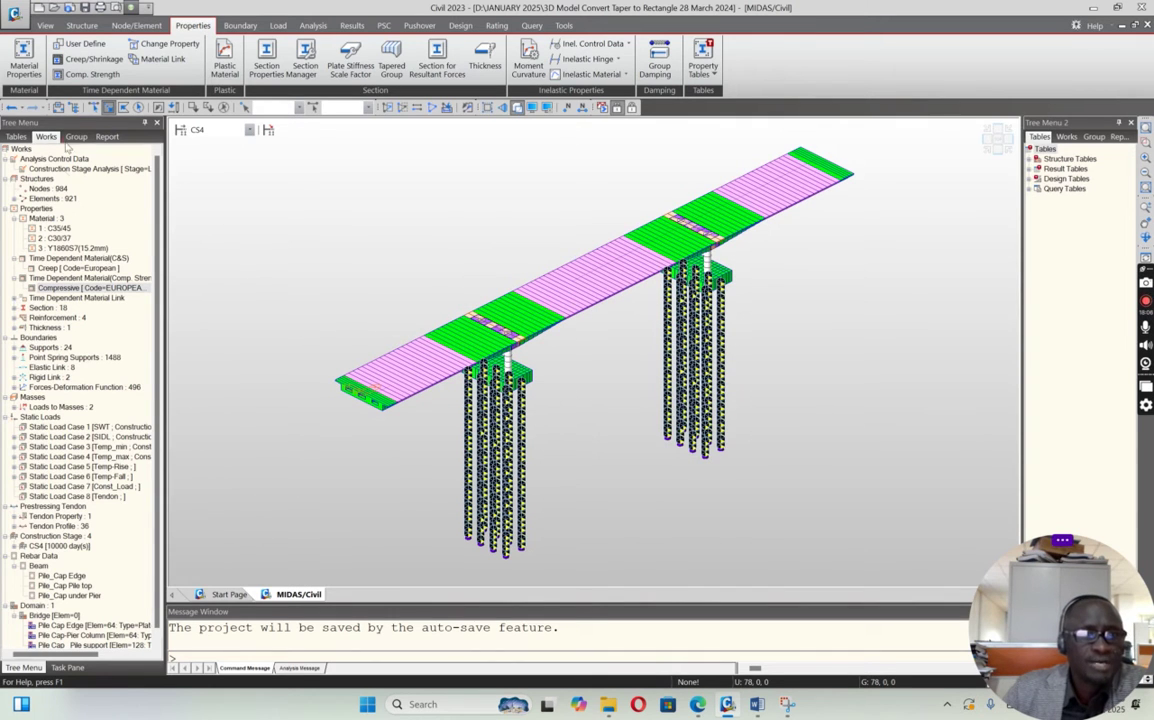
# Check the list of defined creep/shrinkage materials, and open the Time Dependent Material Link settings
pyautogui.click(94, 58)
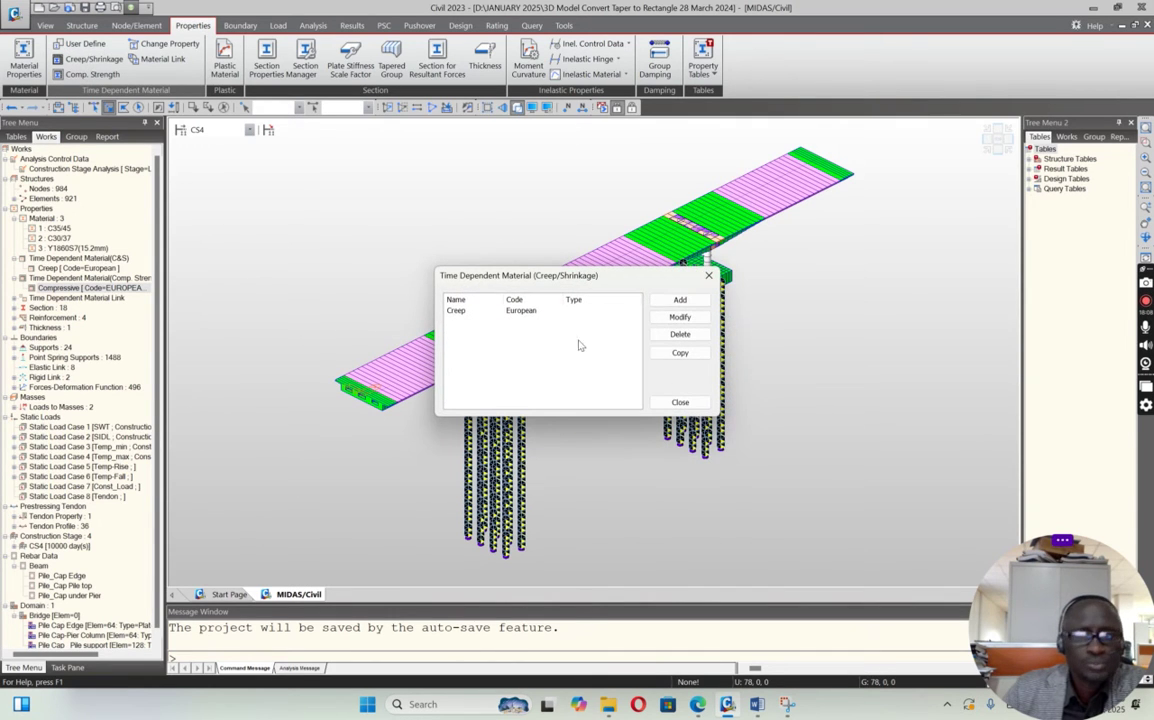
pyautogui.click(679, 402)
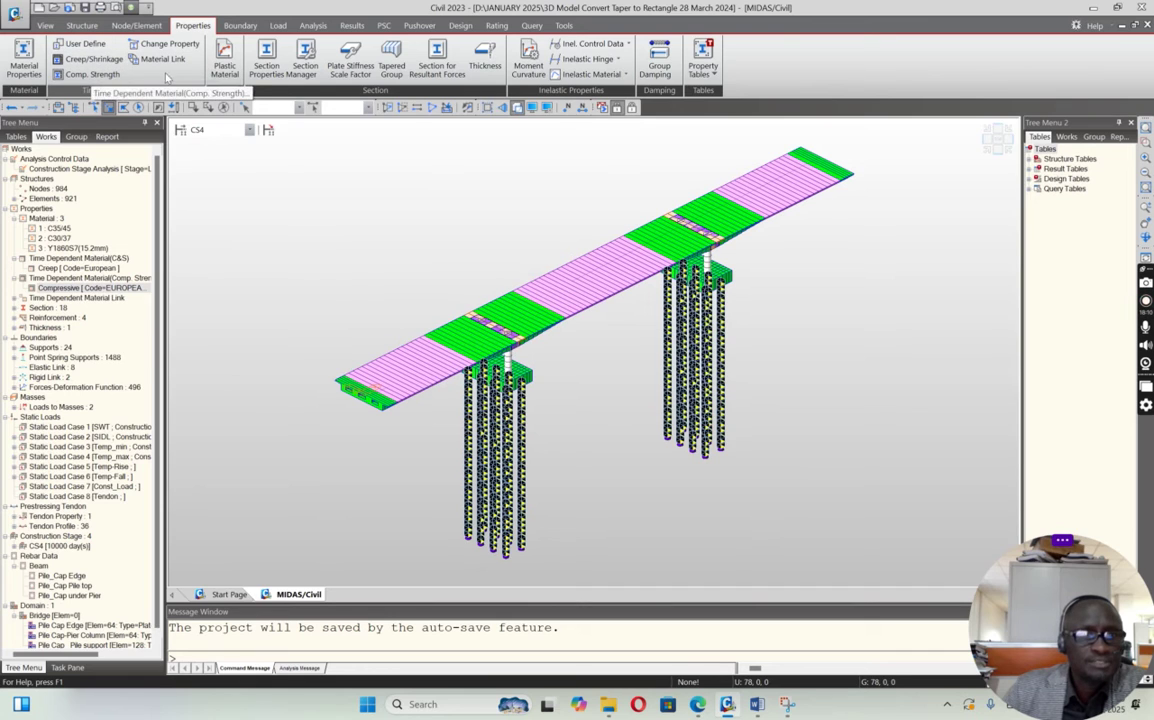
pyautogui.click(155, 58)
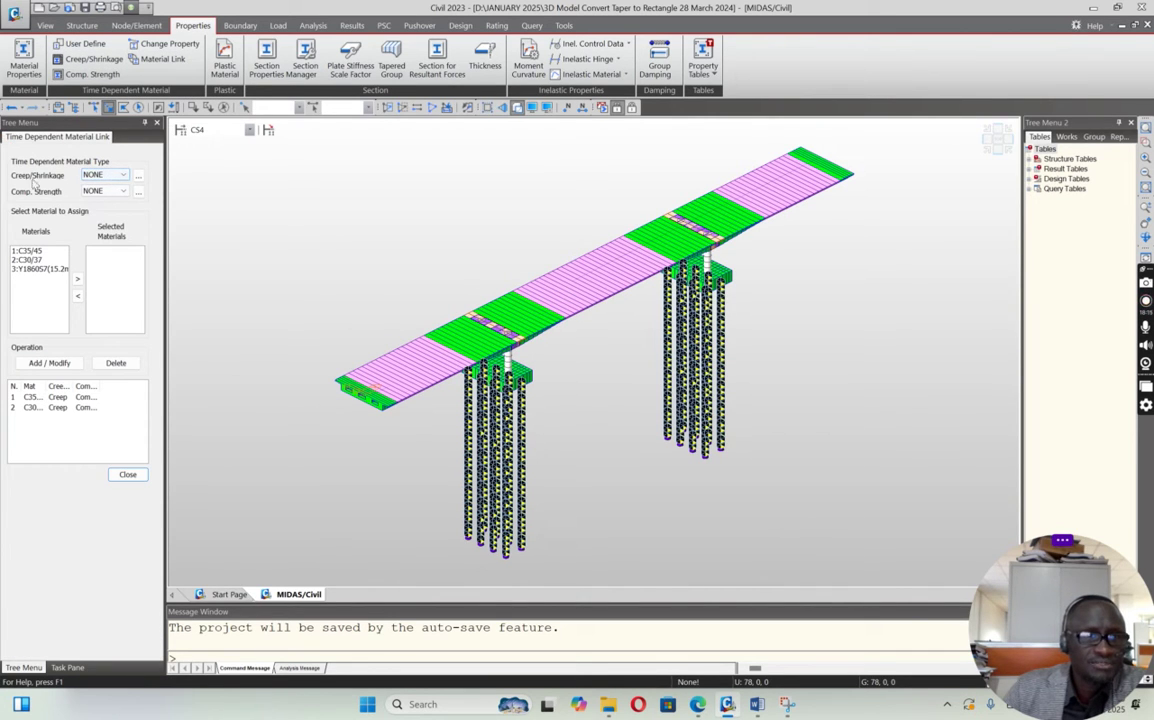
# Try out linking material C35/45 to the Creep and Compressive time-dependent definitions, and close the link settings without applying
pyautogui.click(122, 176)
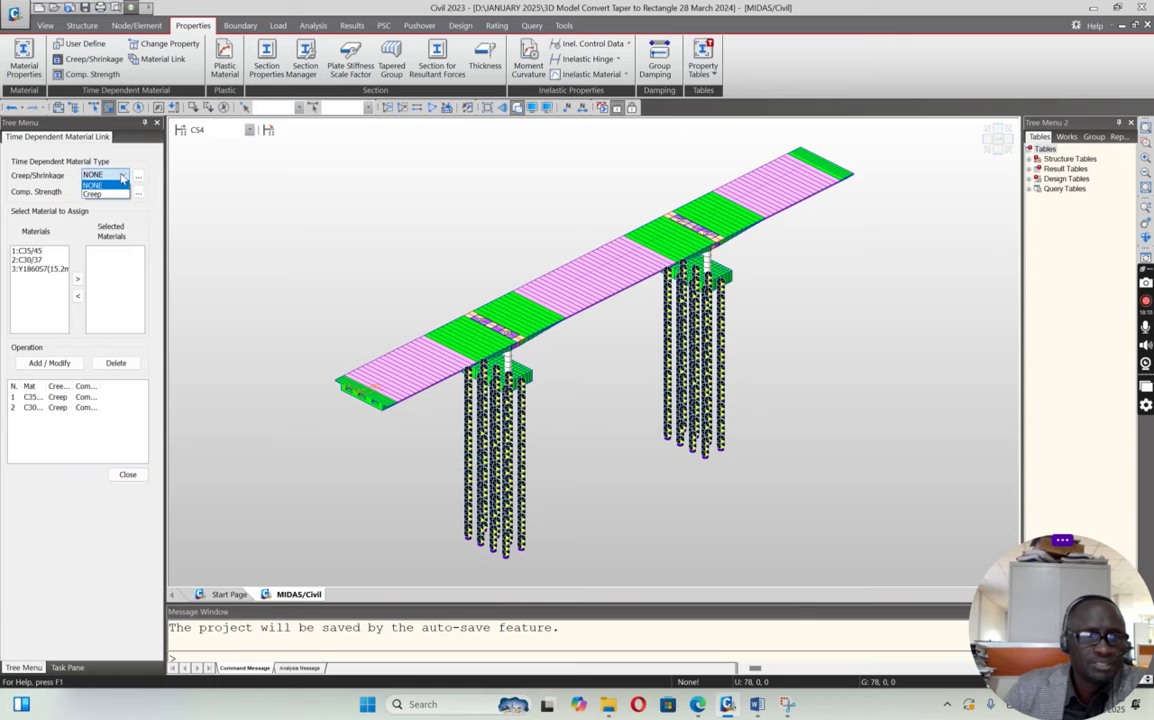
pyautogui.click(118, 193)
pyautogui.click(122, 191)
pyautogui.click(102, 202)
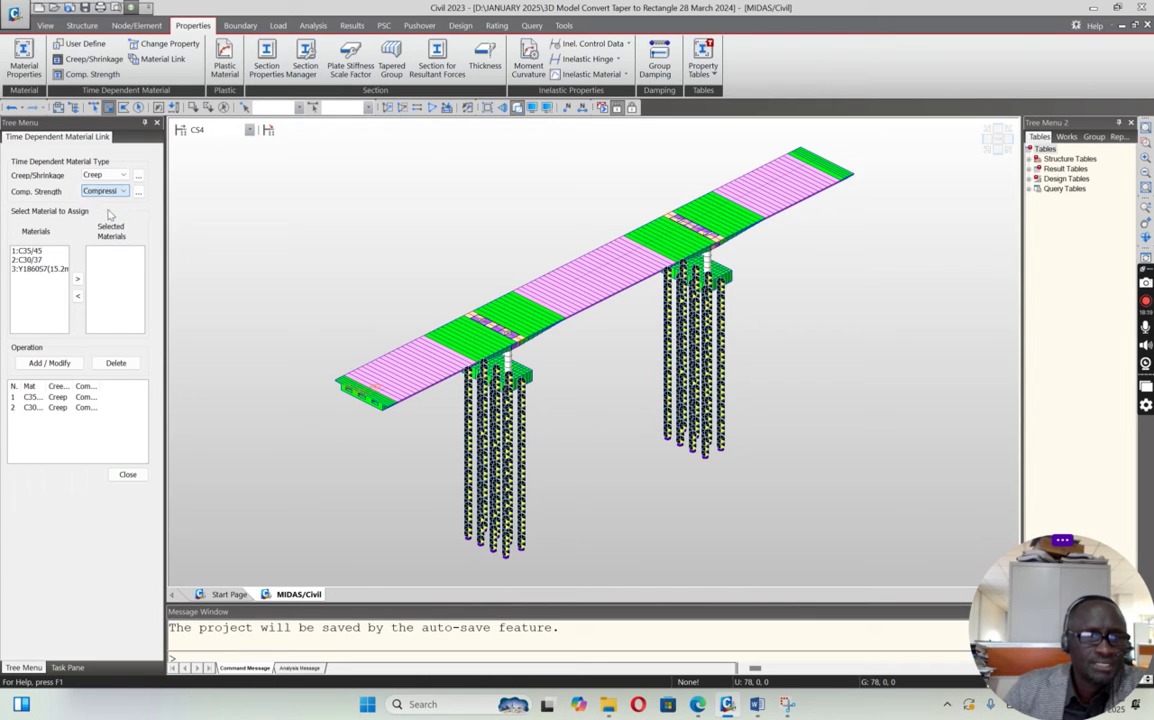
pyautogui.click(27, 250)
pyautogui.click(77, 278)
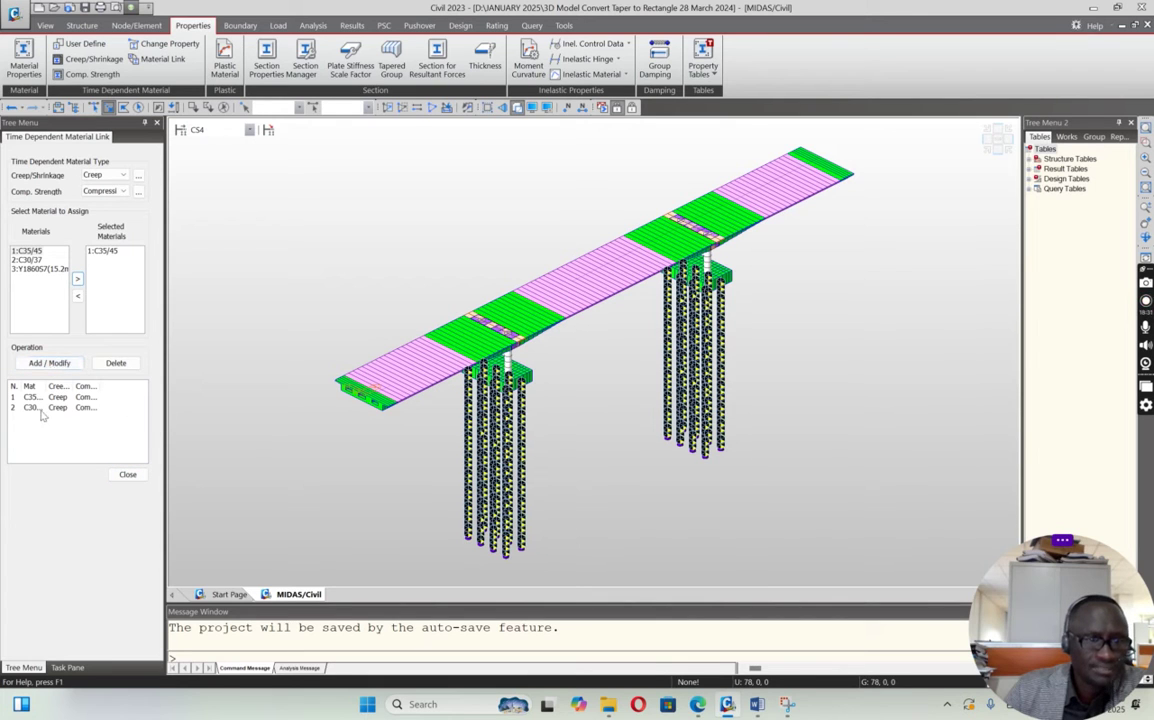
pyautogui.click(128, 474)
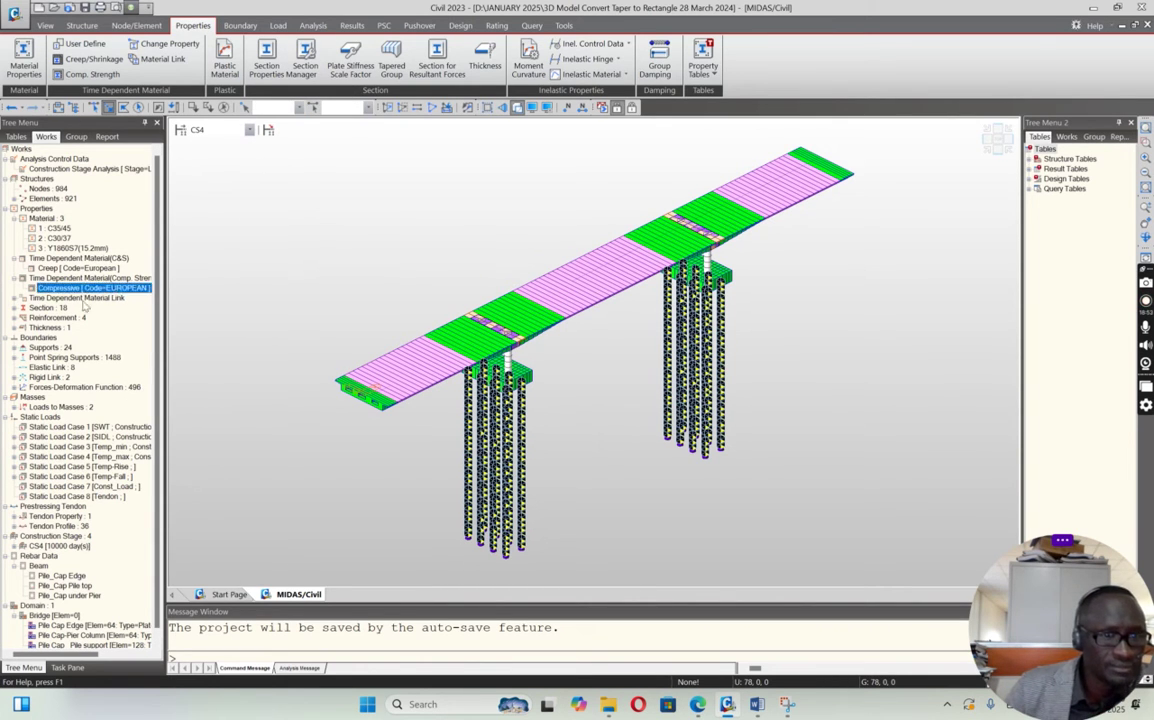
# Review the Box Girder 2 section's PSC-nCELL2 dimensions and the available PSC section types, and close the section data
pyautogui.click(13, 308)
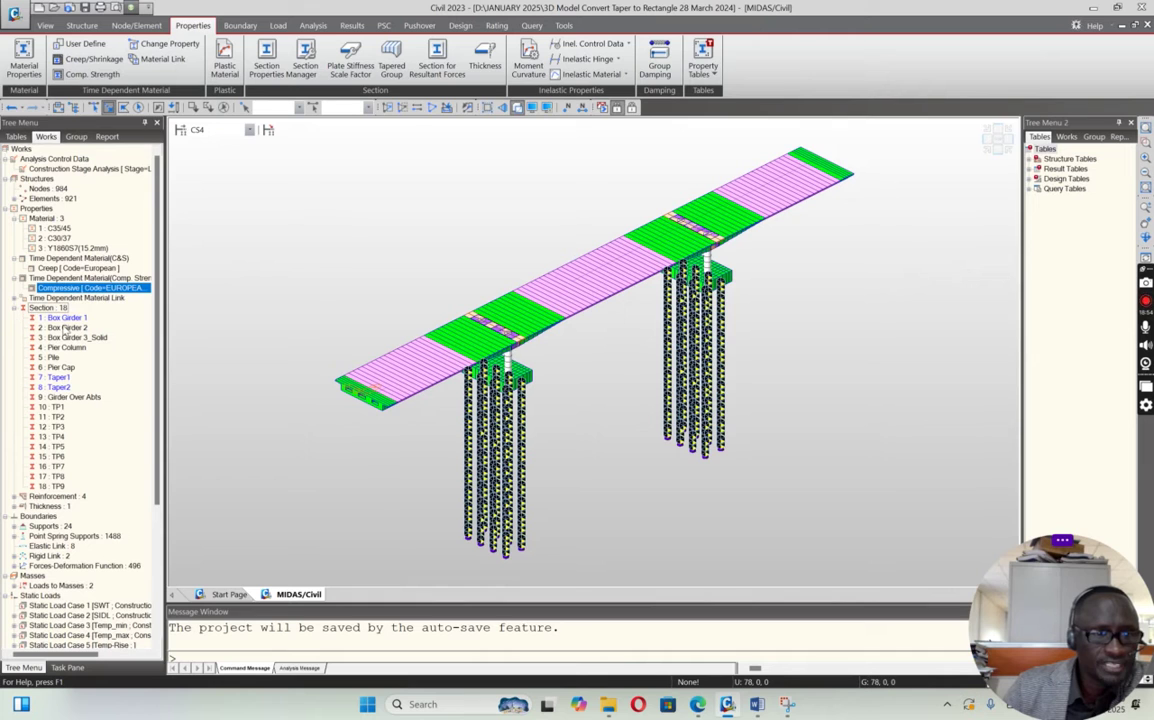
pyautogui.click(67, 328)
pyautogui.rightClick(86, 329)
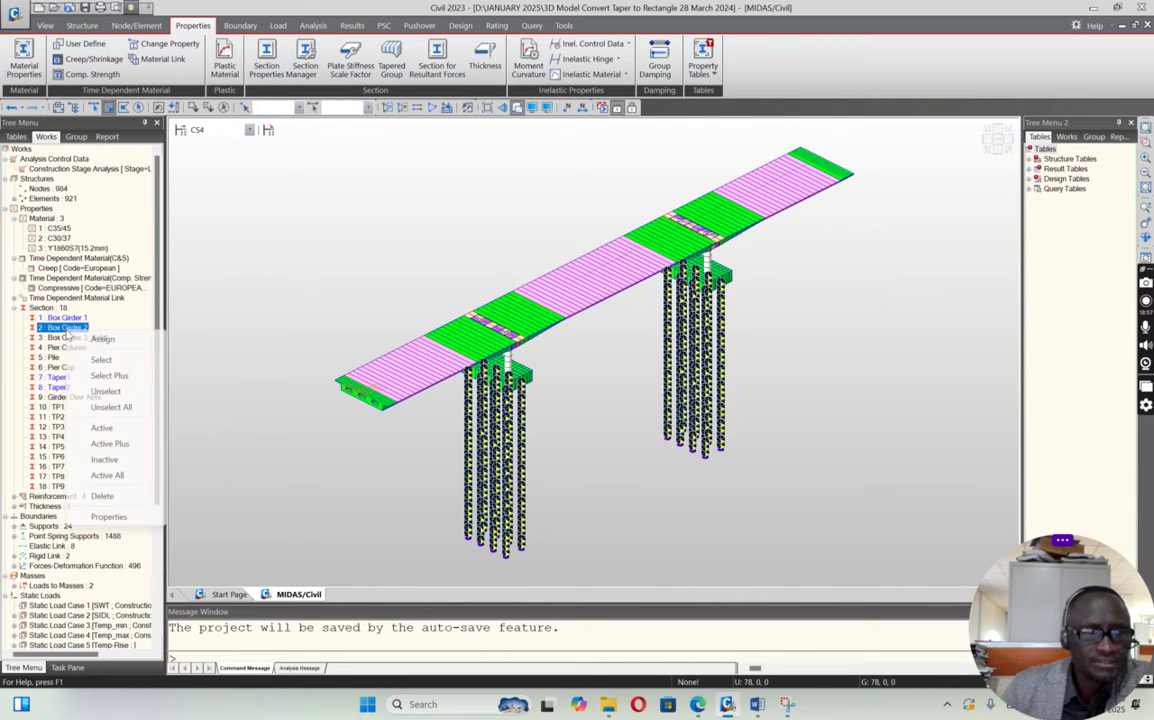
pyautogui.click(110, 517)
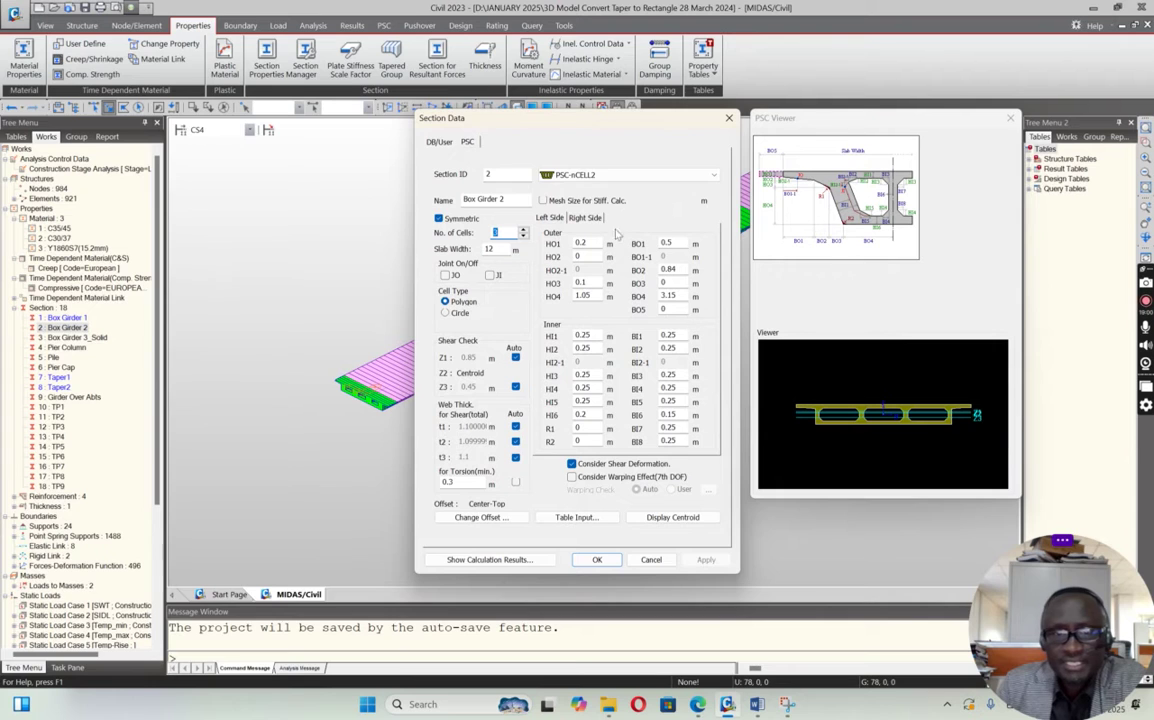
pyautogui.click(716, 176)
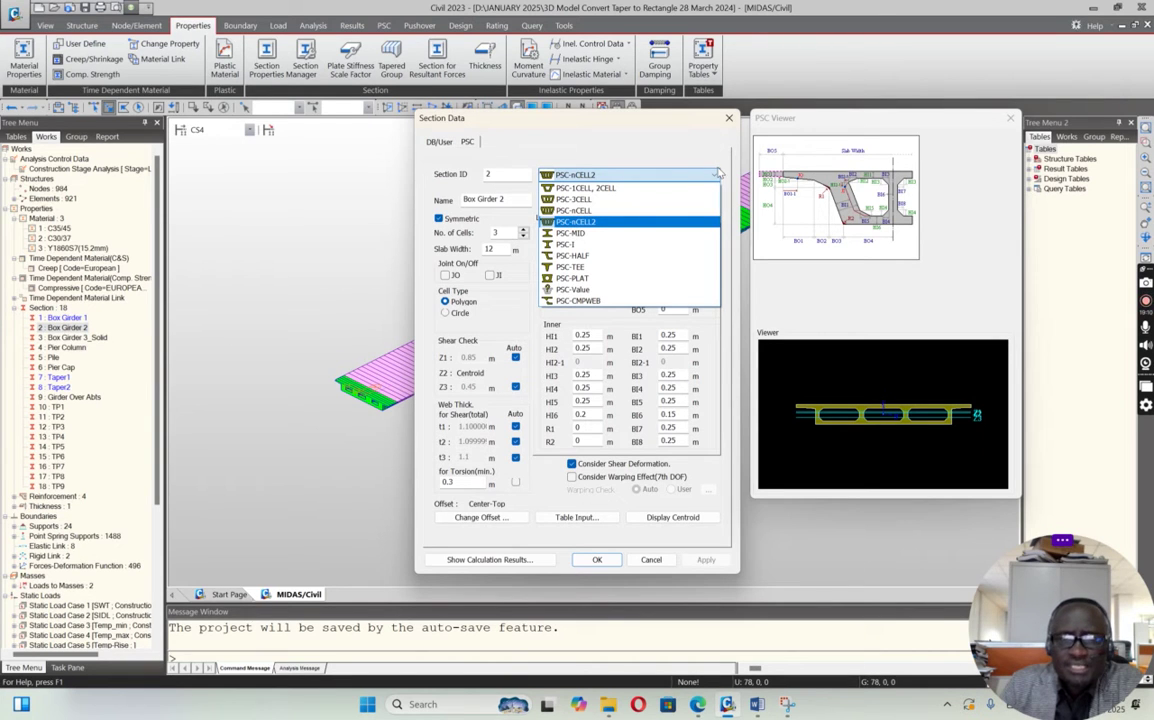
pyautogui.click(716, 180)
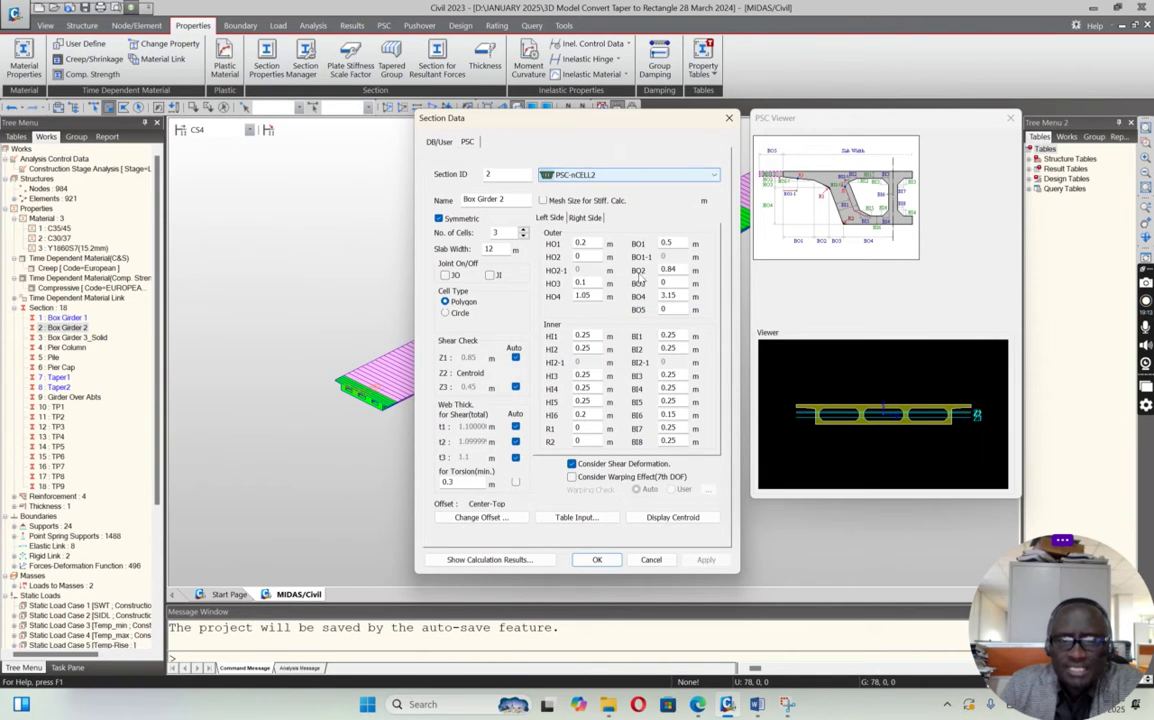
pyautogui.click(597, 559)
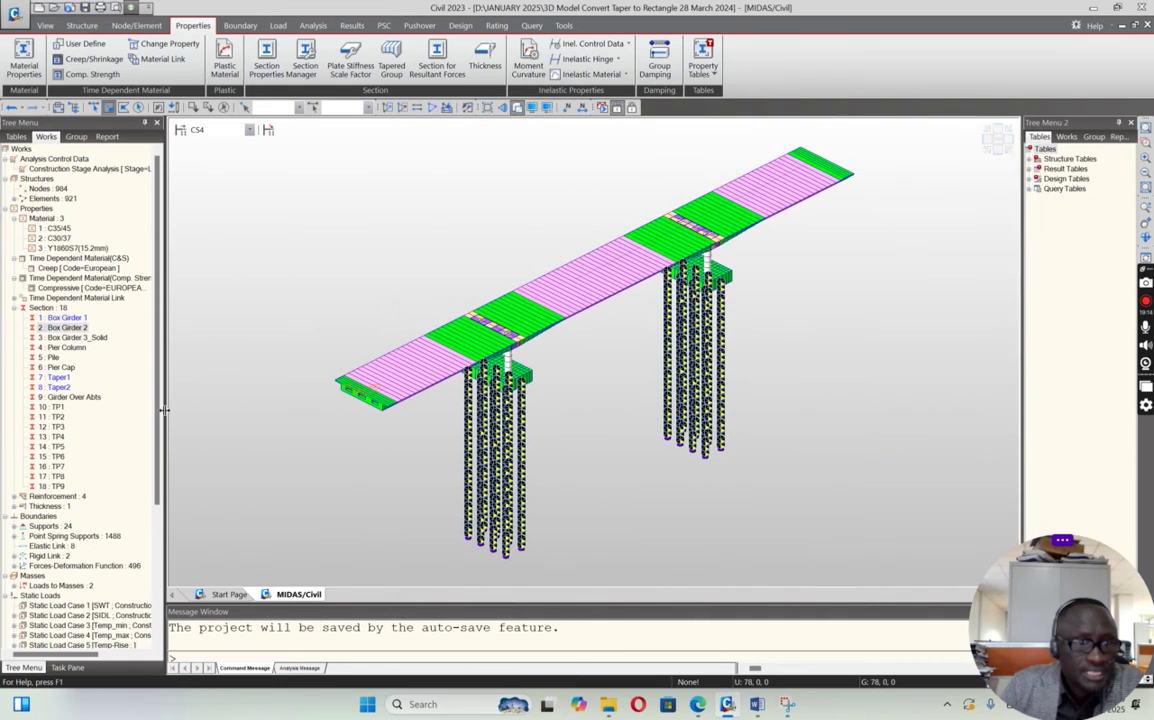
# Review the section data of Box Girder 3_Solid and close it without changes
pyautogui.click(86, 338)
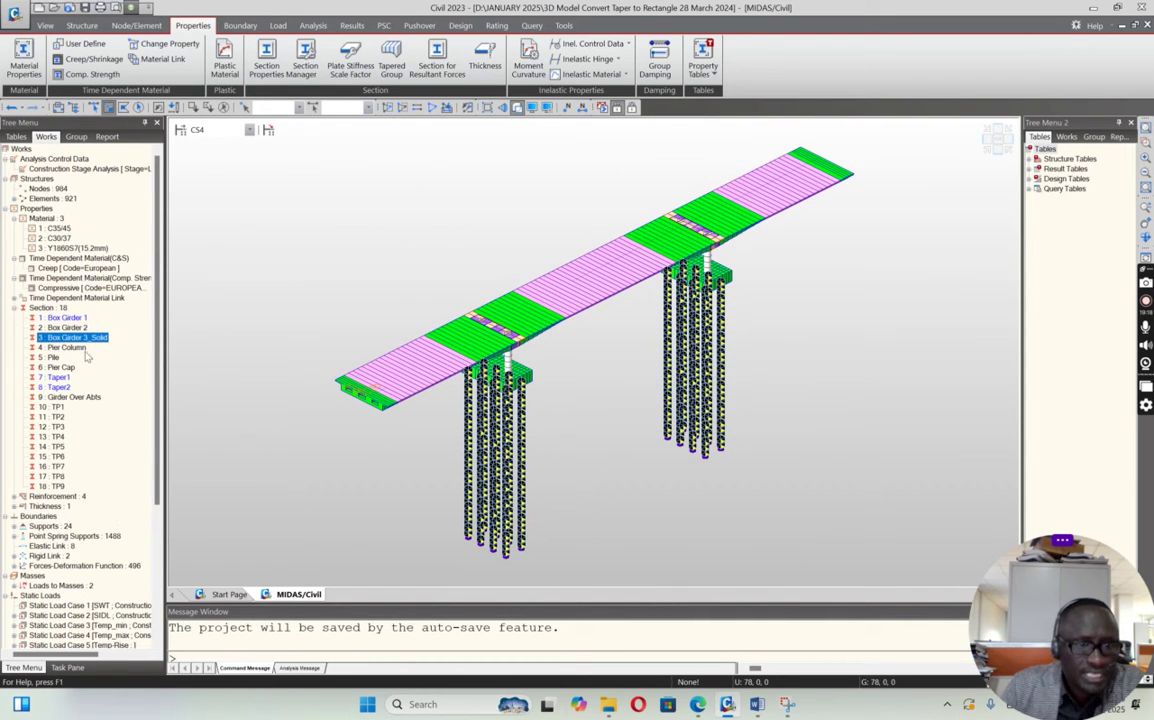
pyautogui.rightClick(86, 340)
pyautogui.click(105, 474)
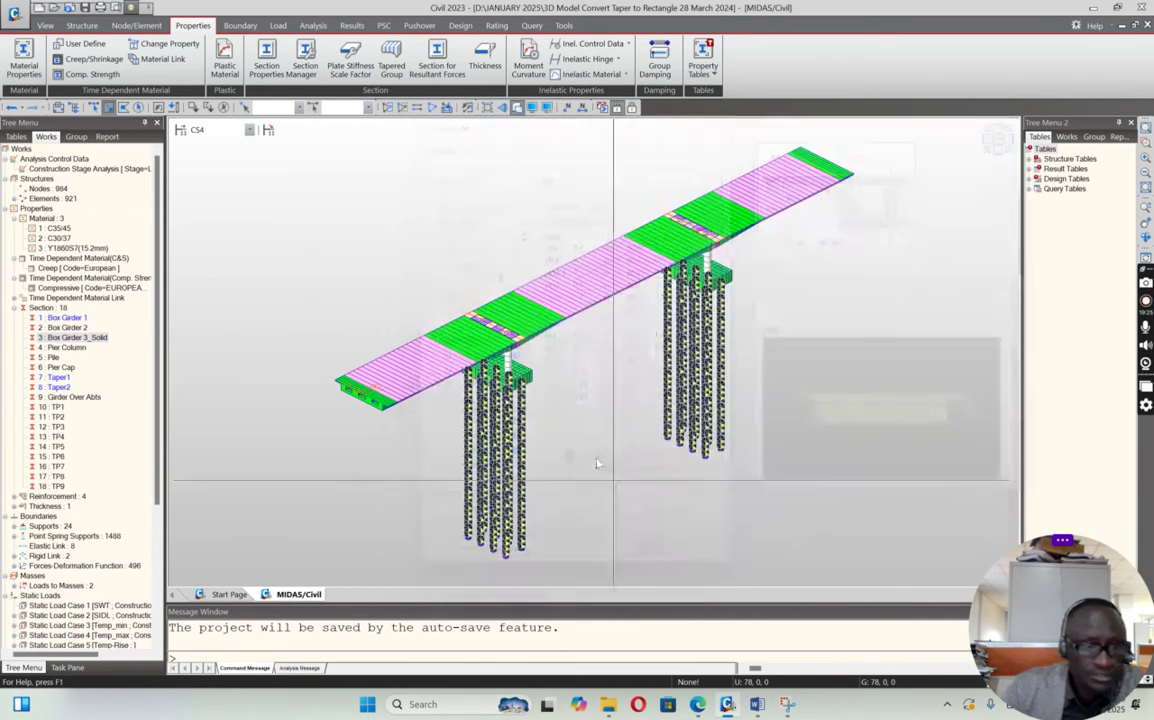
pyautogui.click(651, 559)
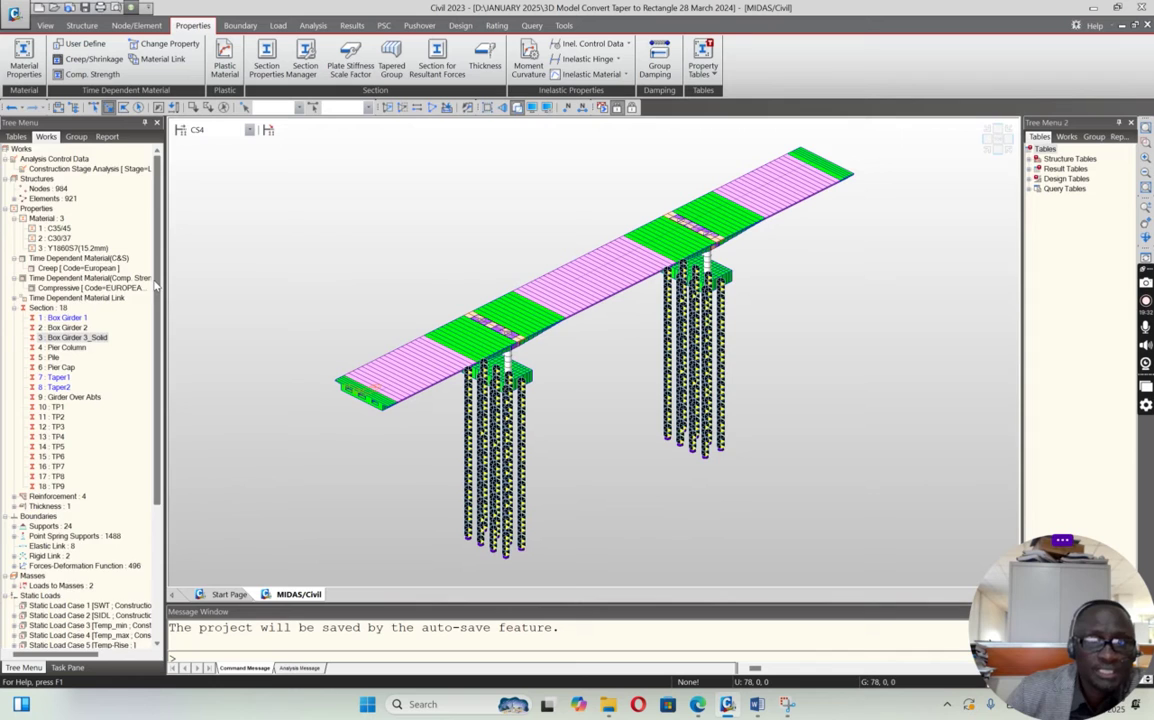
# Review the Tendon 1 property, including its tendon type options, material, friction factors and anchorage slip, and cancel without changes
pyautogui.scroll(-6, 63, 541)
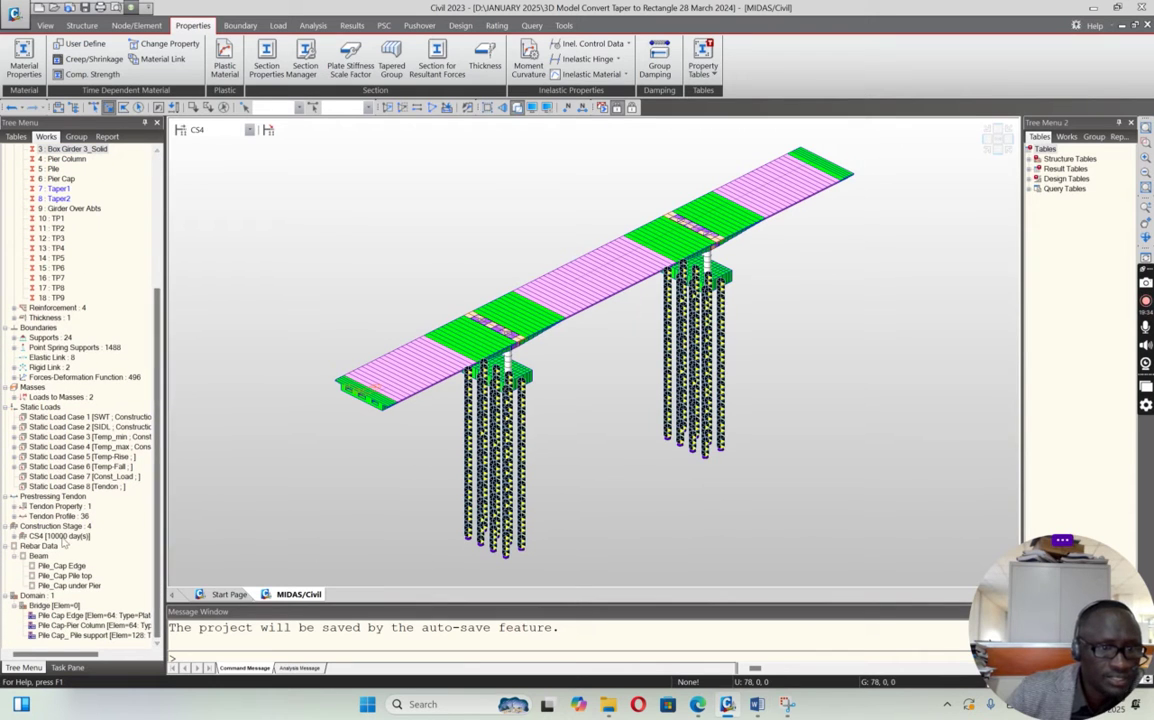
pyautogui.click(14, 507)
pyautogui.rightClick(59, 518)
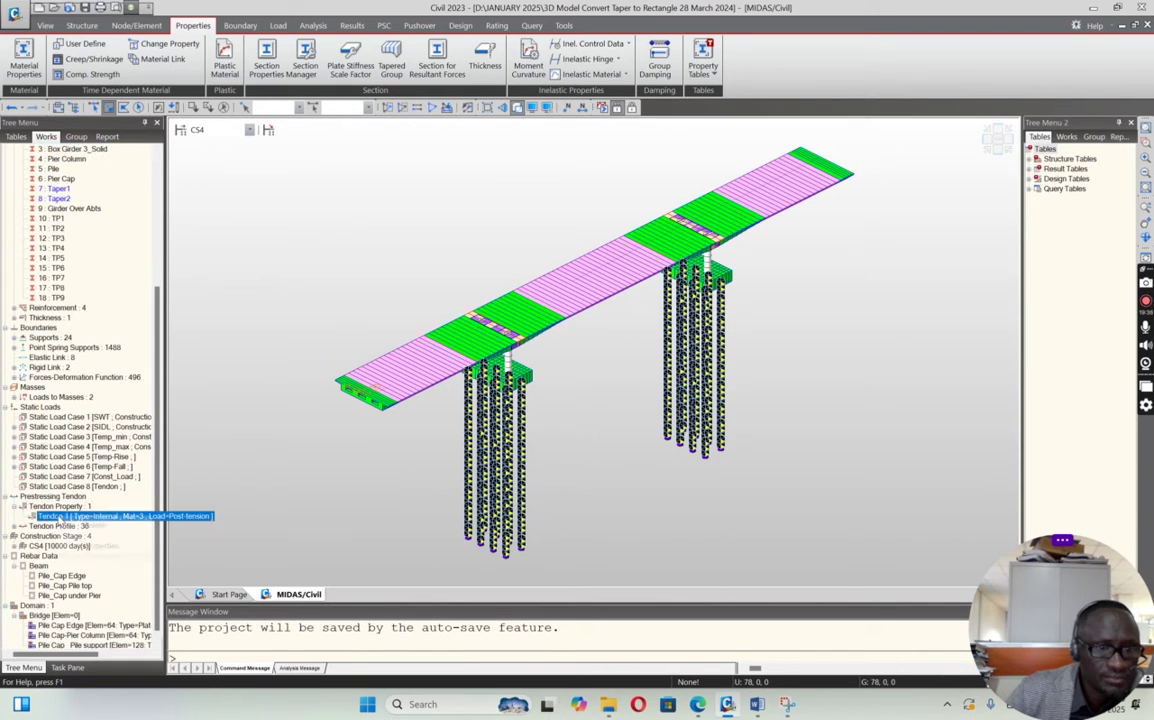
pyautogui.click(109, 547)
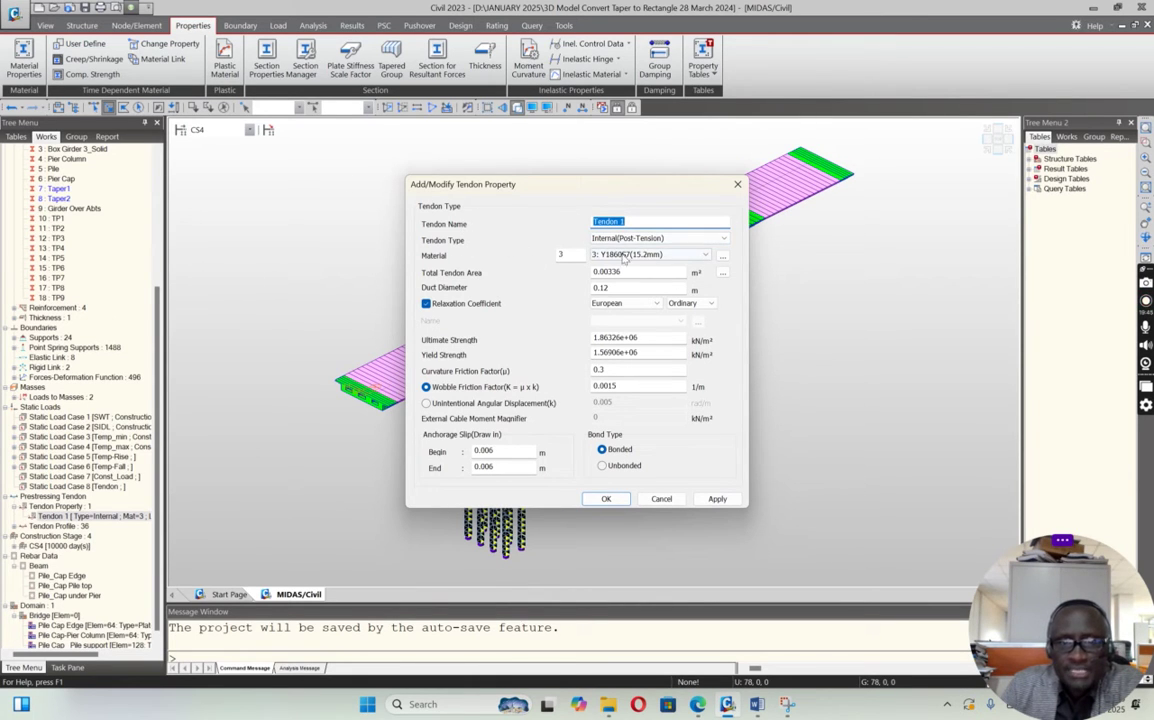
pyautogui.click(693, 239)
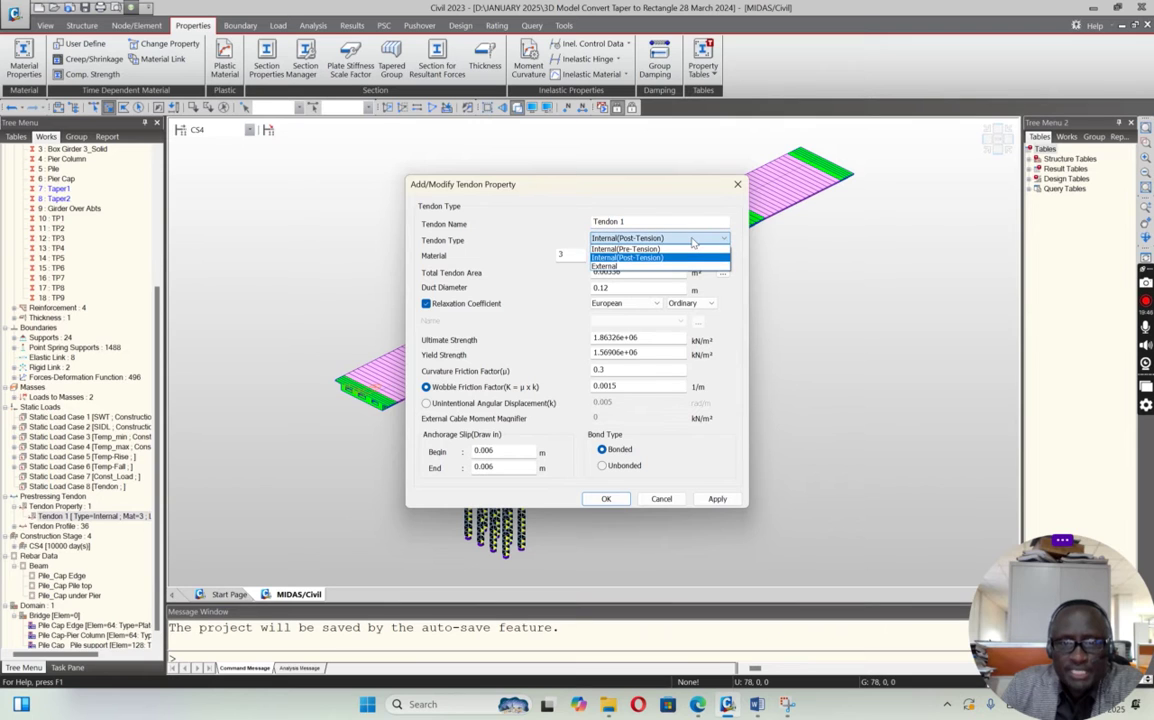
pyautogui.click(693, 240)
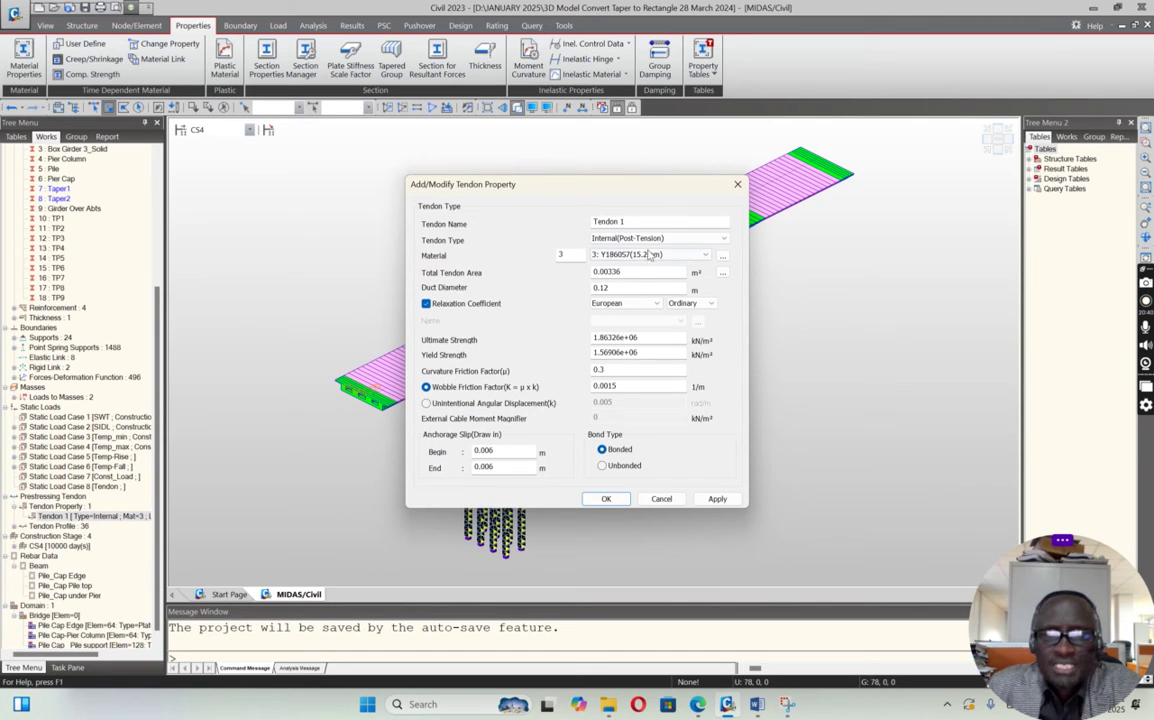
pyautogui.click(661, 498)
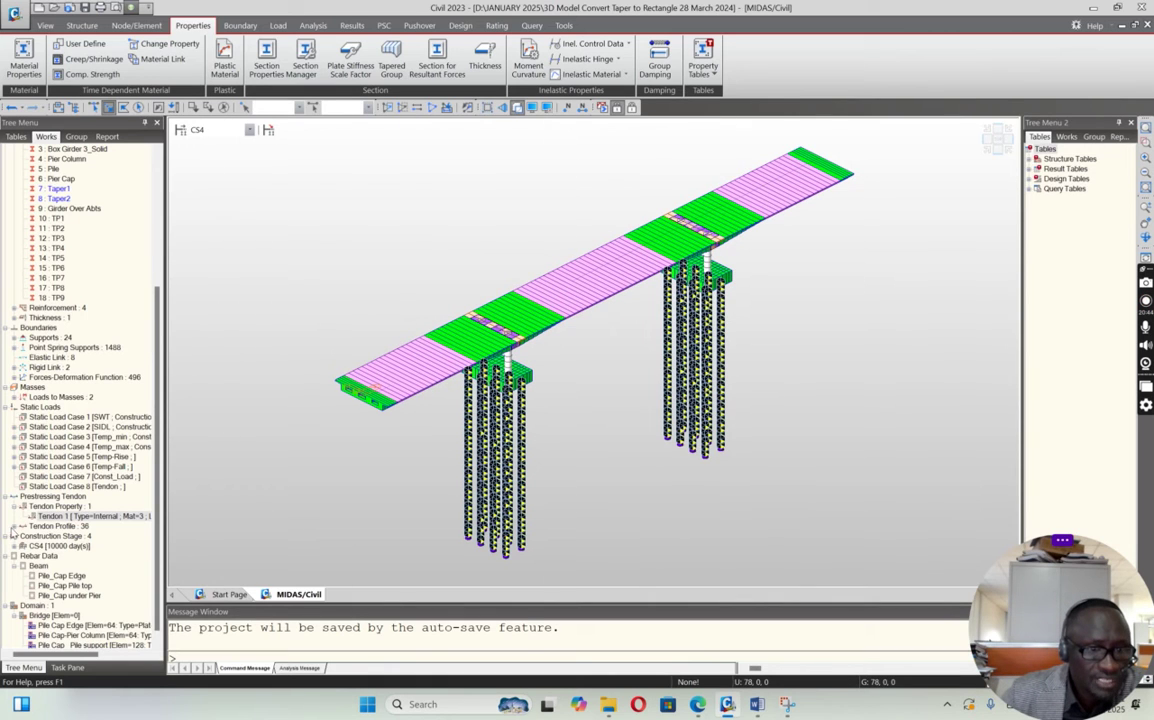
# Open the tendon profile TN 1 and examine the x, y and z coordinates of its profile points
pyautogui.click(15, 527)
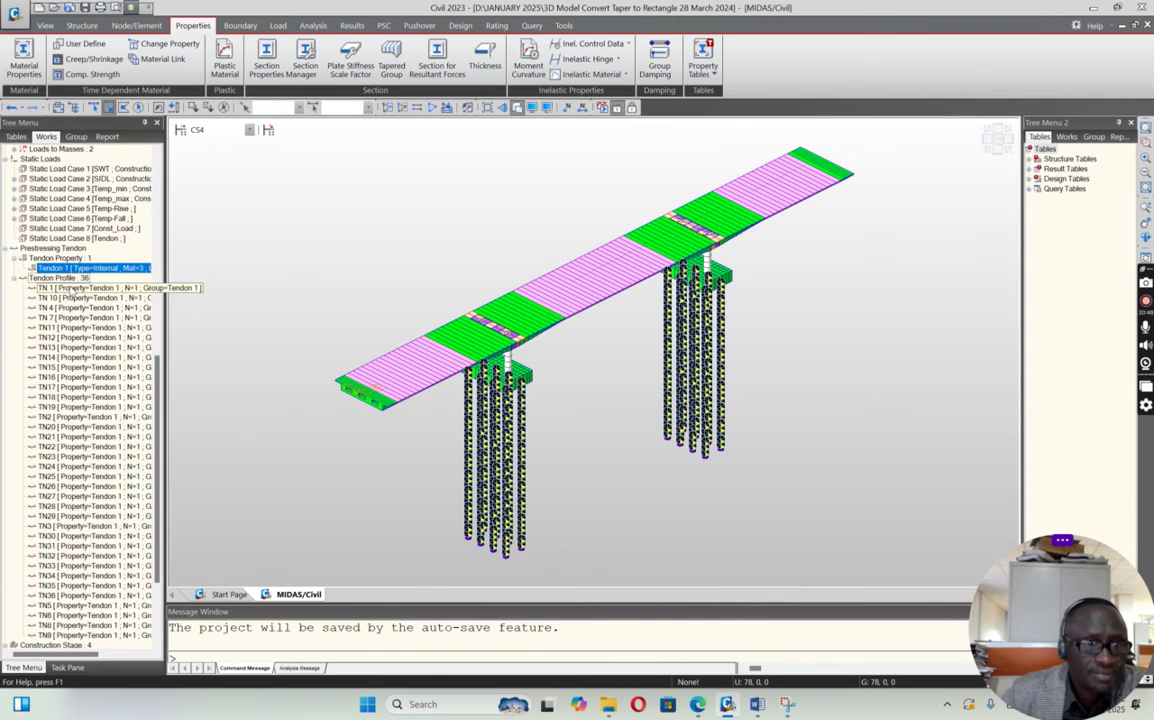
pyautogui.click(68, 289)
pyautogui.rightClick(70, 289)
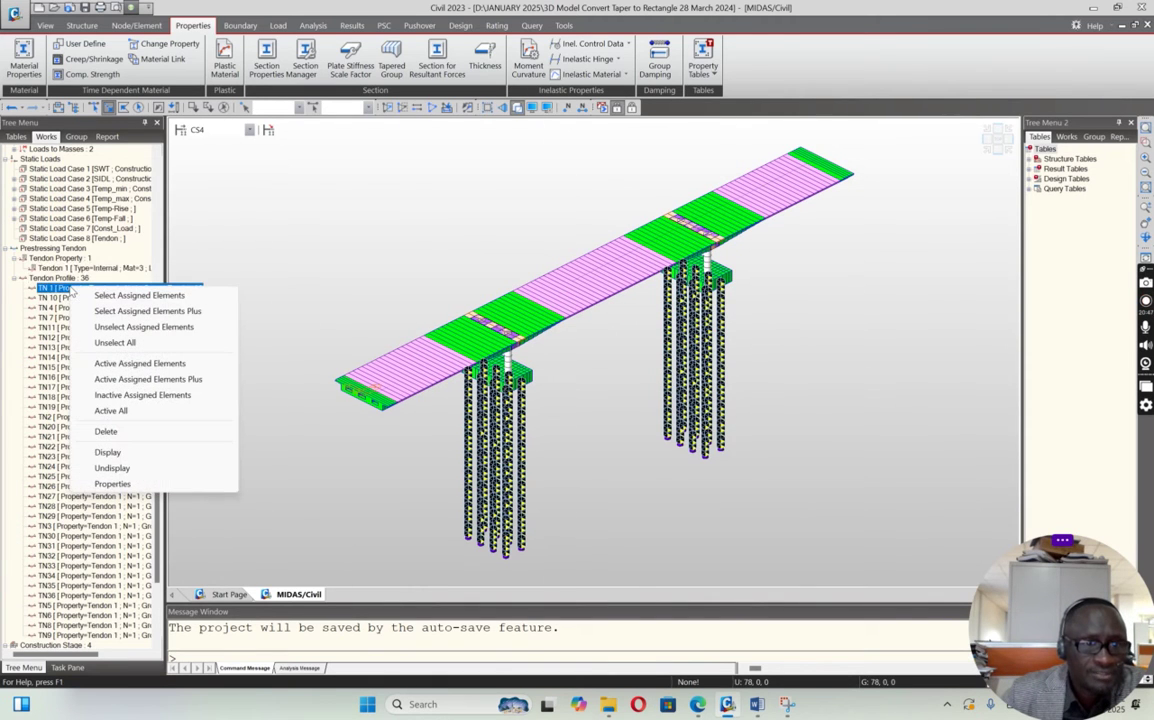
pyautogui.click(115, 484)
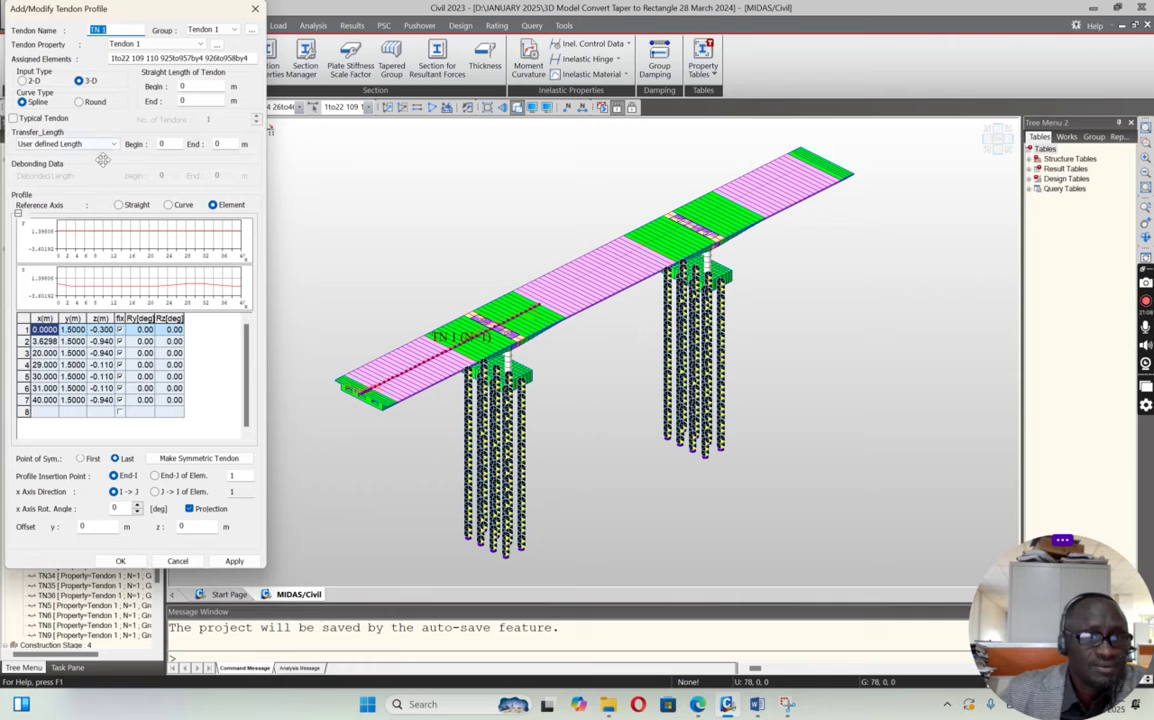
pyautogui.click(40, 353)
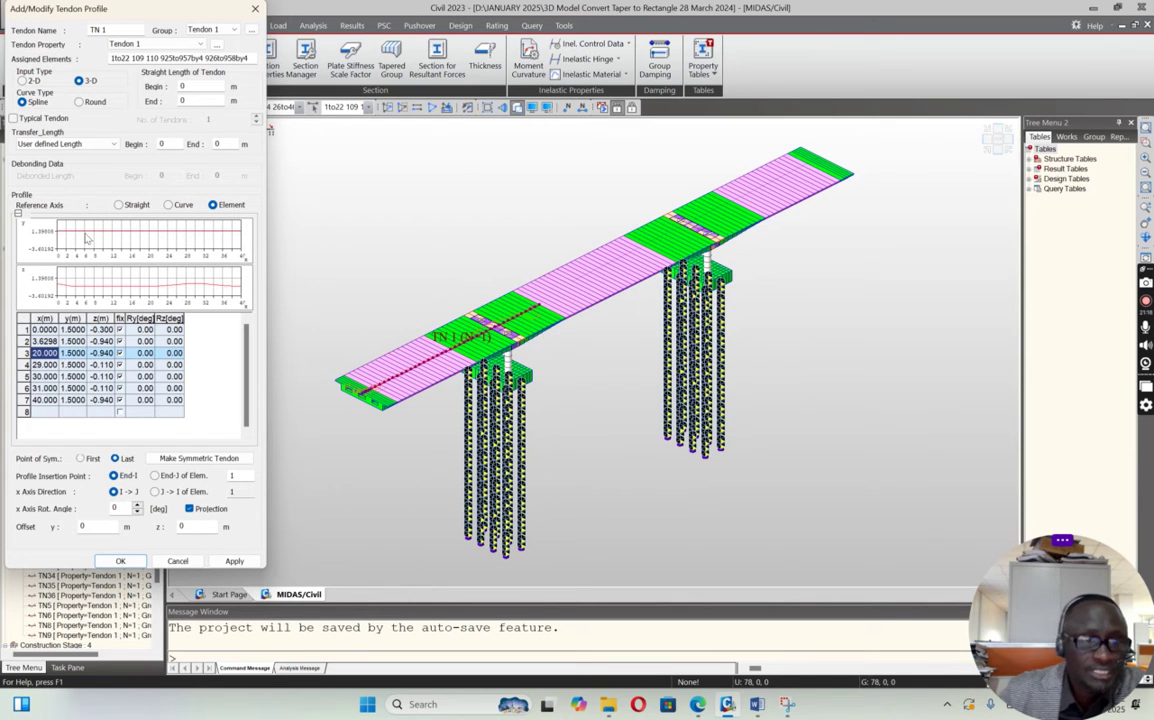
pyautogui.click(39, 333)
pyautogui.click(75, 335)
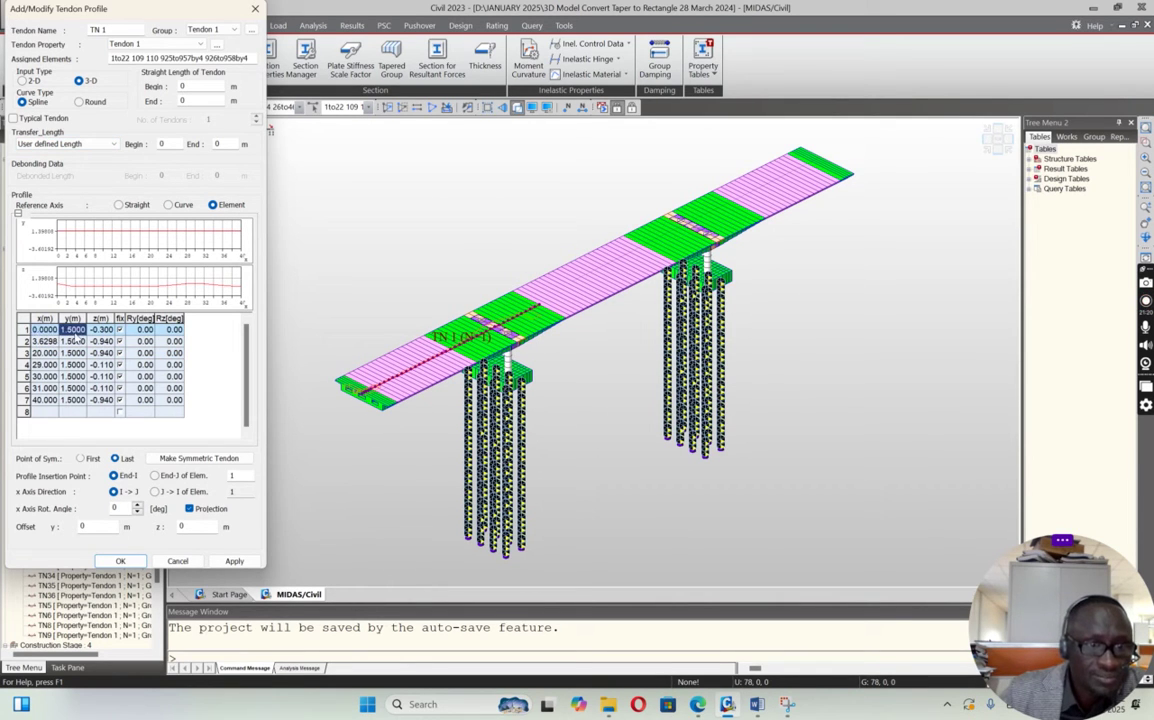
pyautogui.click(106, 333)
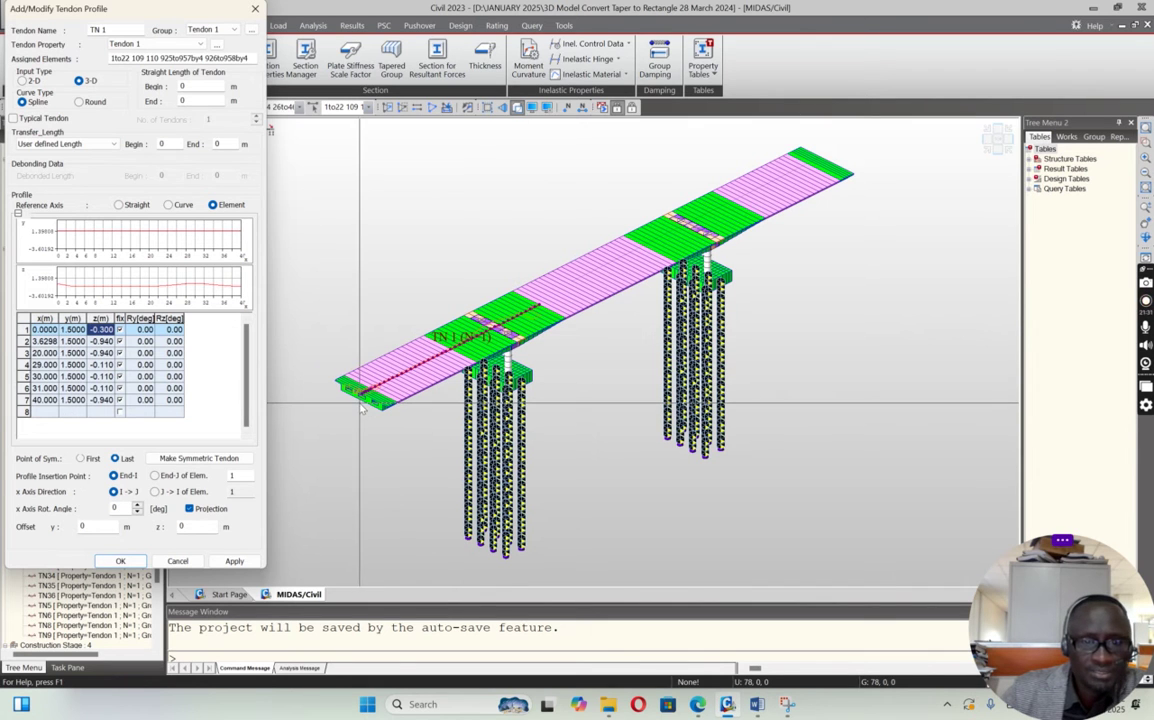
# Inspect tendon TN 1 on the bridge in end, isometric and side elevation views
pyautogui.click(900, 135)
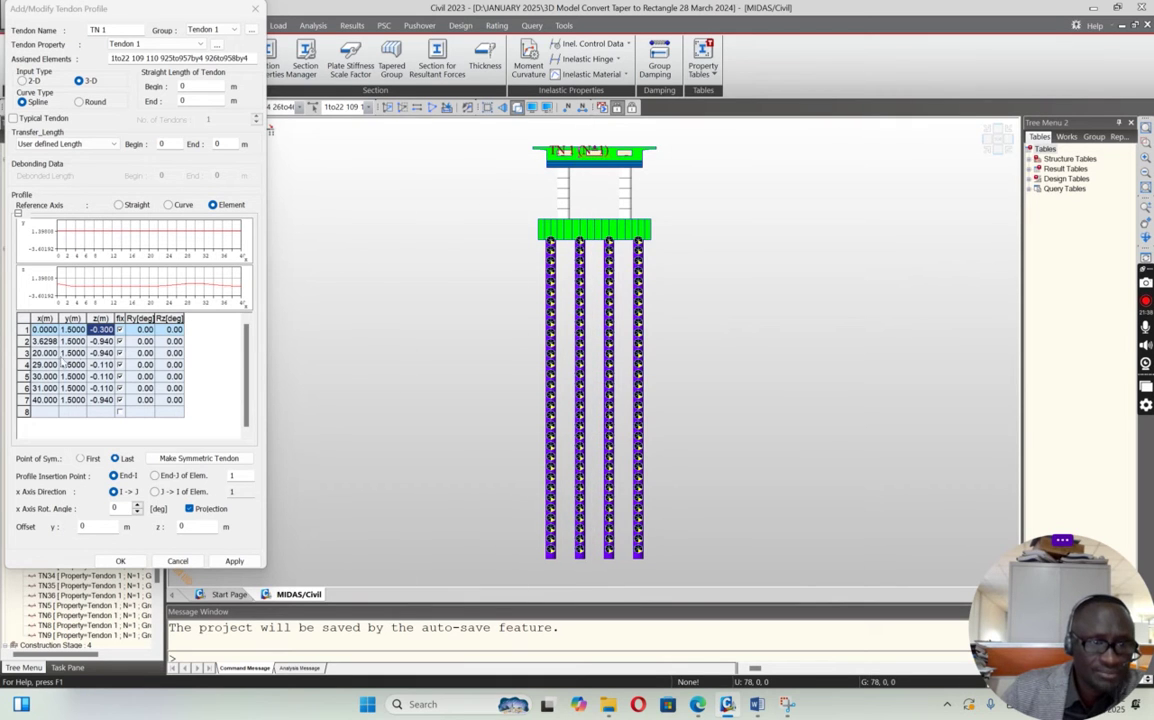
pyautogui.click(987, 153)
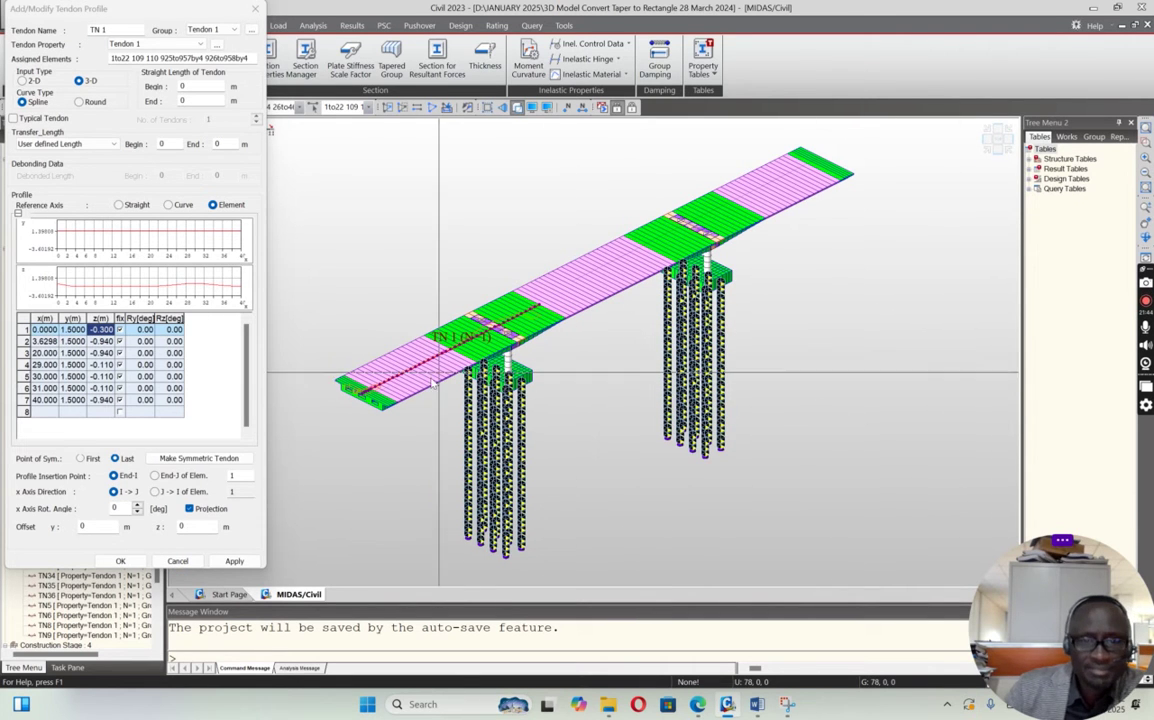
pyautogui.click(897, 139)
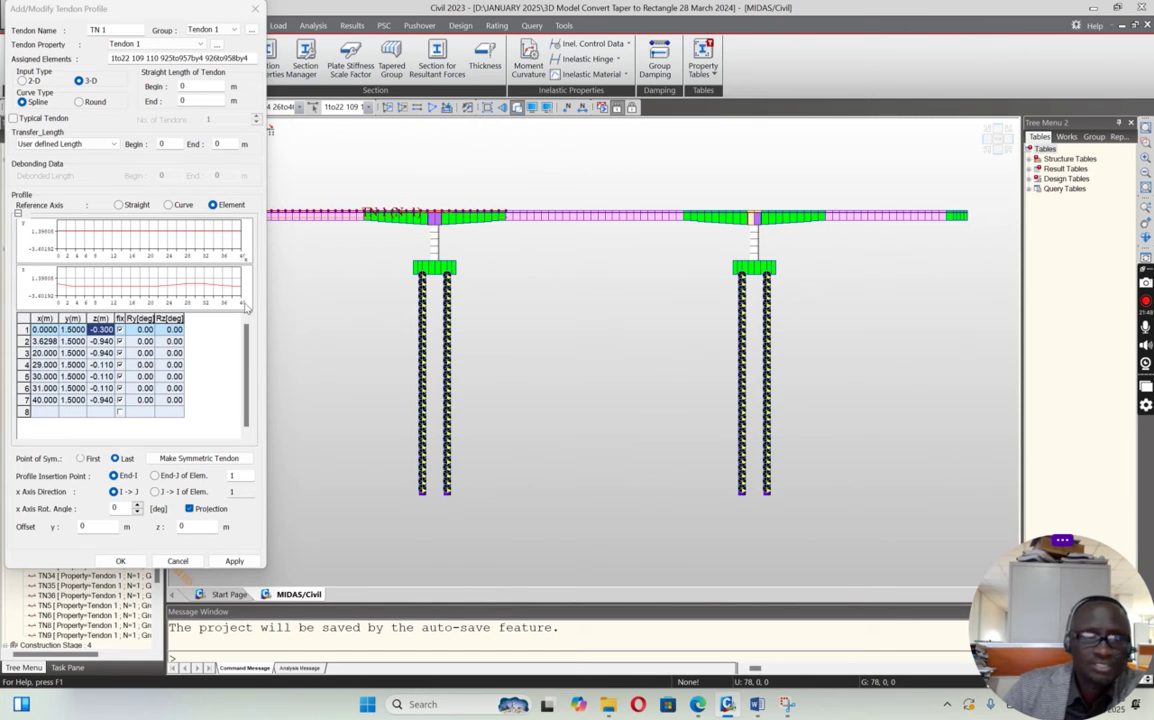
pyautogui.click(985, 145)
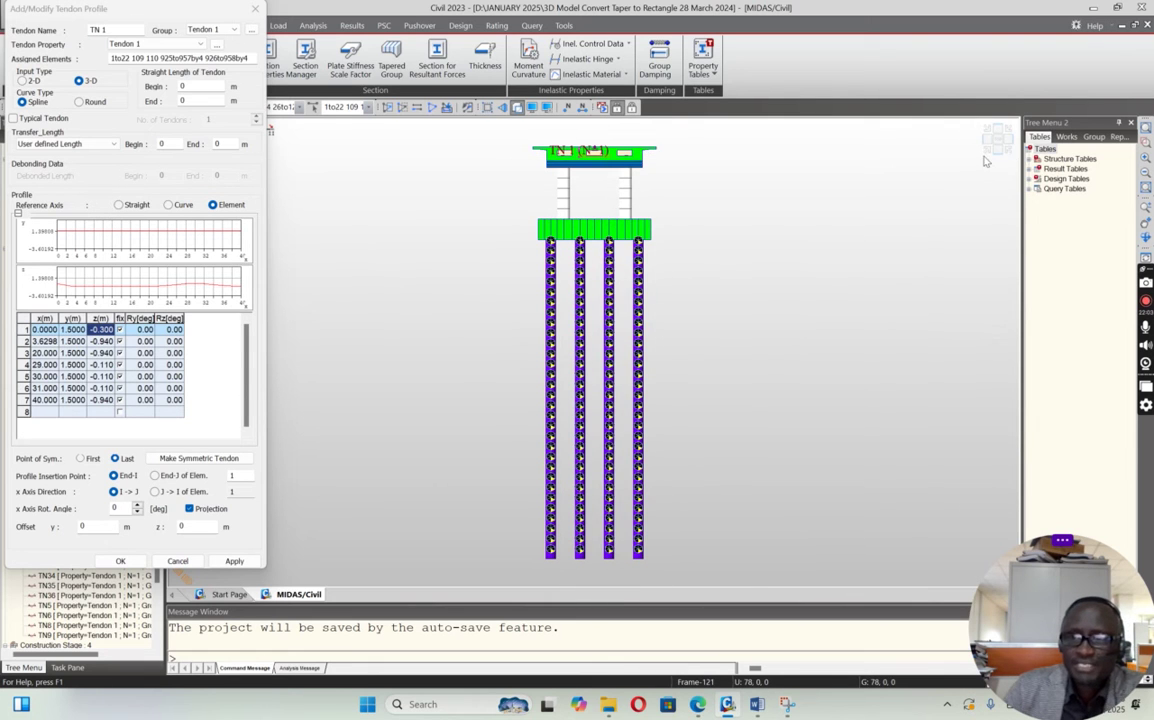
# Switch to the PSC beam presentation in the browser and show slide 4 with the two-span tendon profile
pyautogui.click(697, 705)
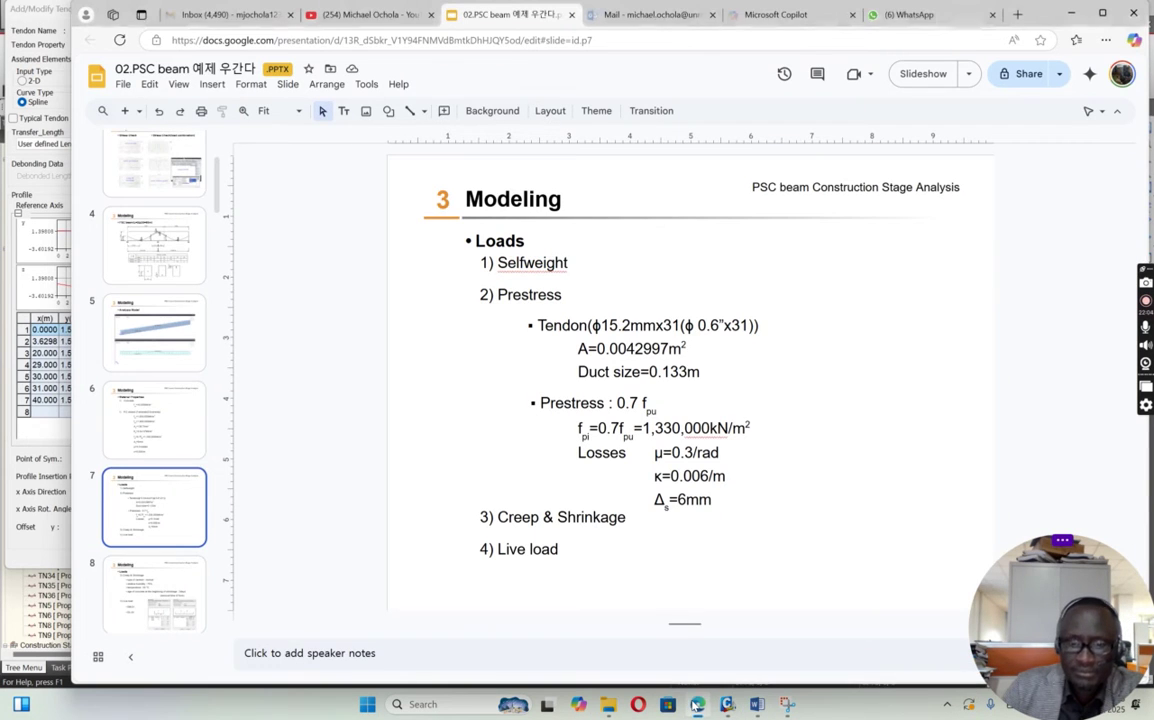
pyautogui.click(153, 228)
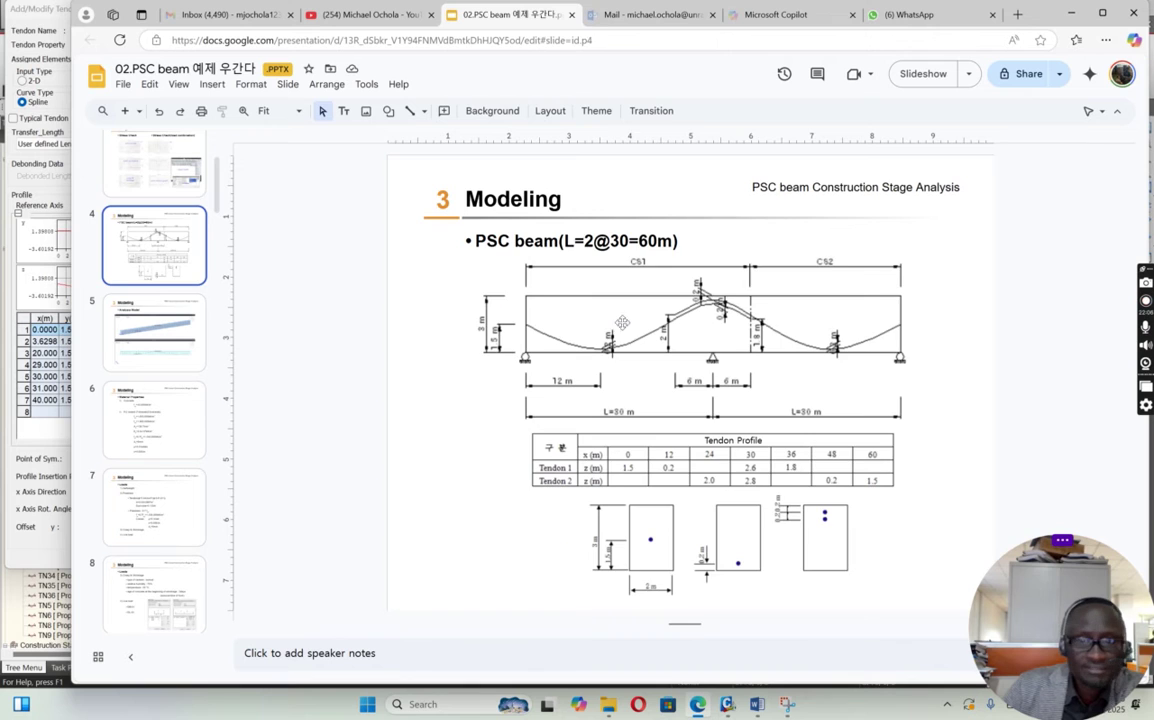
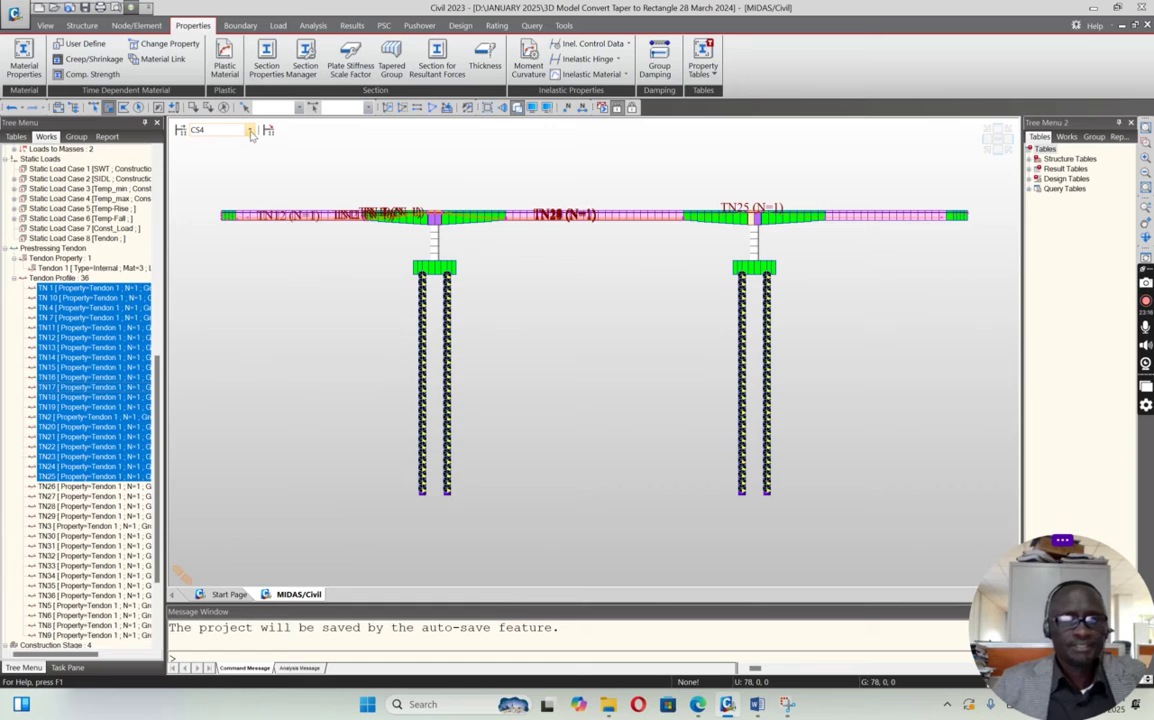
# Show the bridge at construction stages CS1 and CS2 and return the display to the Base stage
pyautogui.click(225, 127)
pyautogui.click(218, 152)
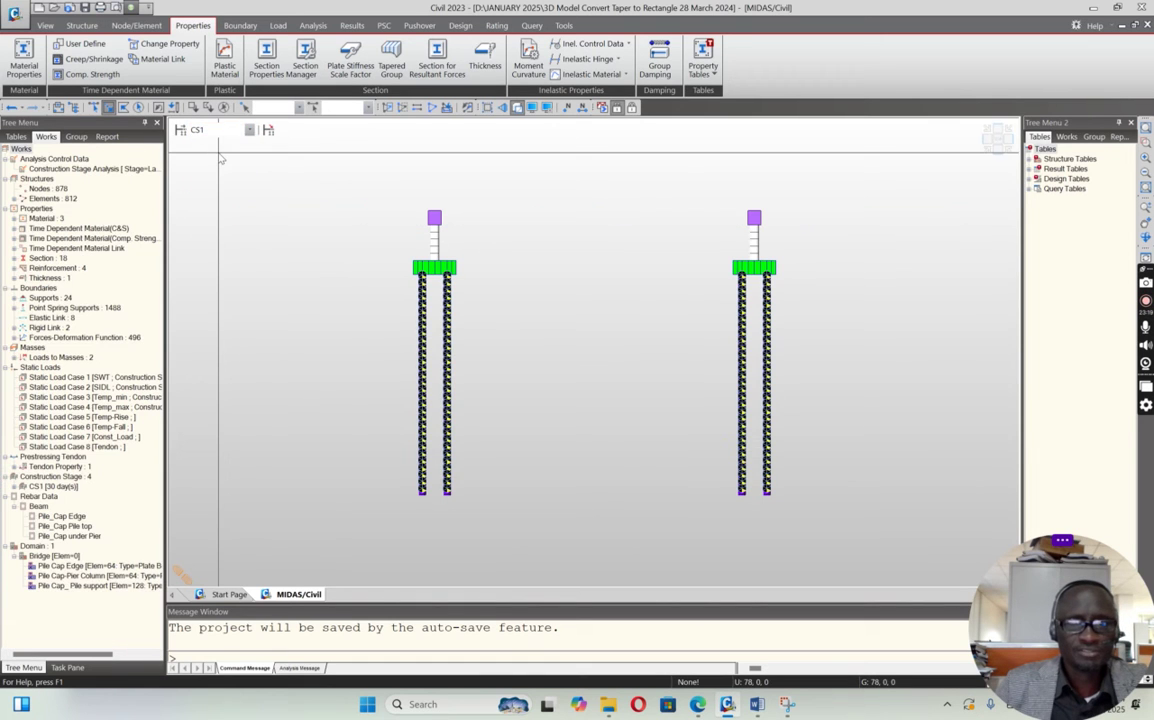
pyautogui.click(222, 129)
pyautogui.click(222, 162)
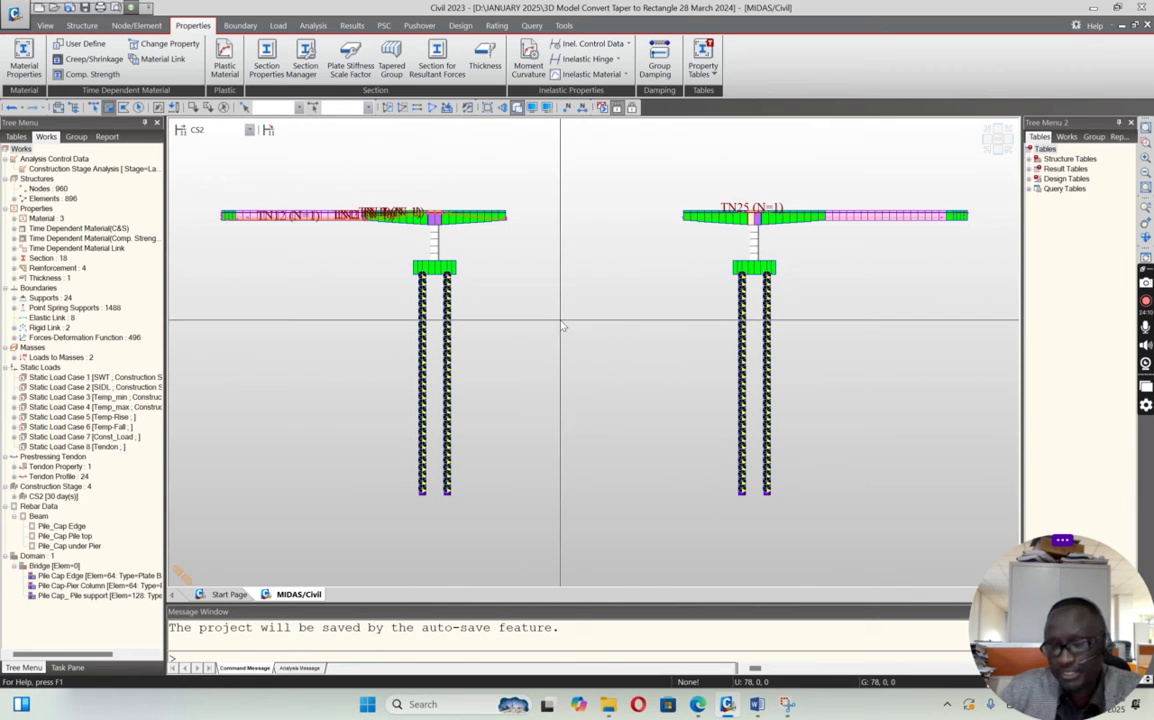
pyautogui.click(249, 131)
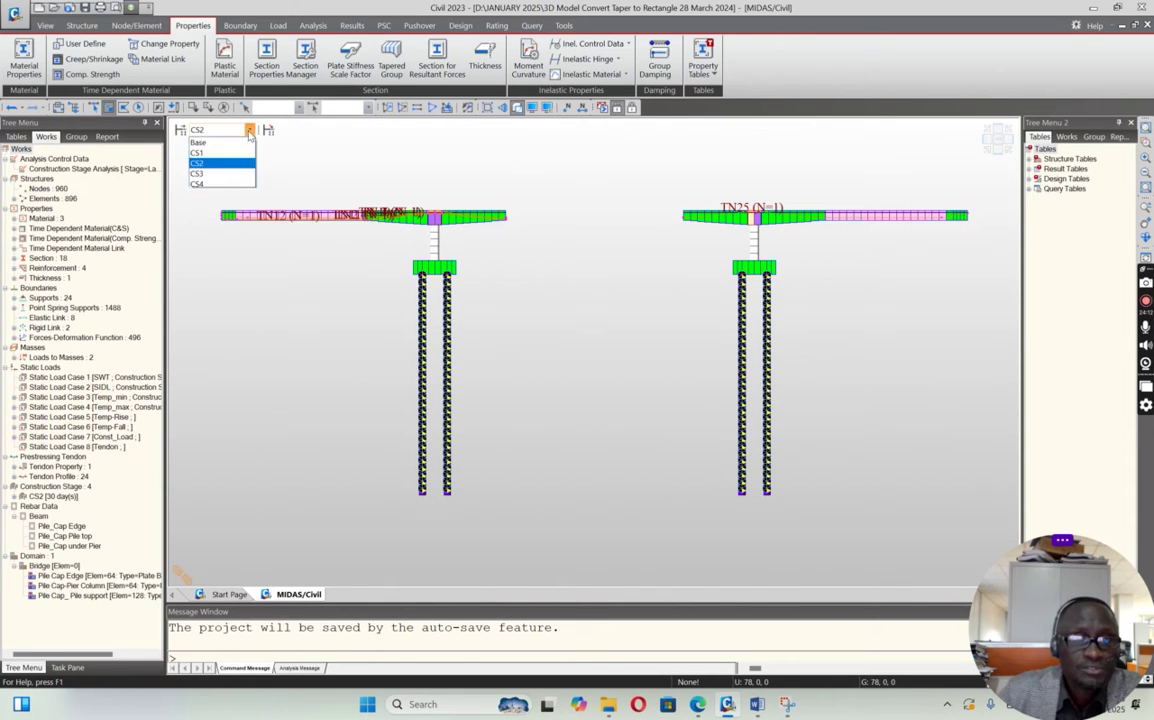
pyautogui.click(198, 142)
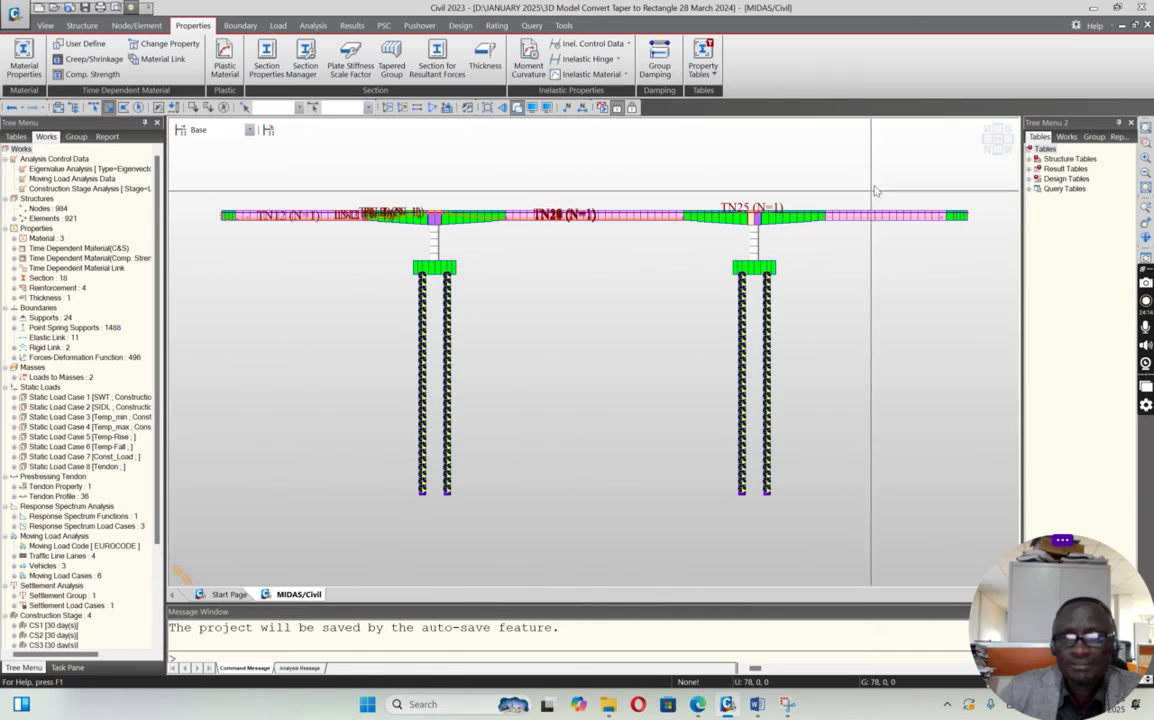
# Inspect the complete Base model in isometric view, look through its works list, and return to the side elevation
pyautogui.click(987, 150)
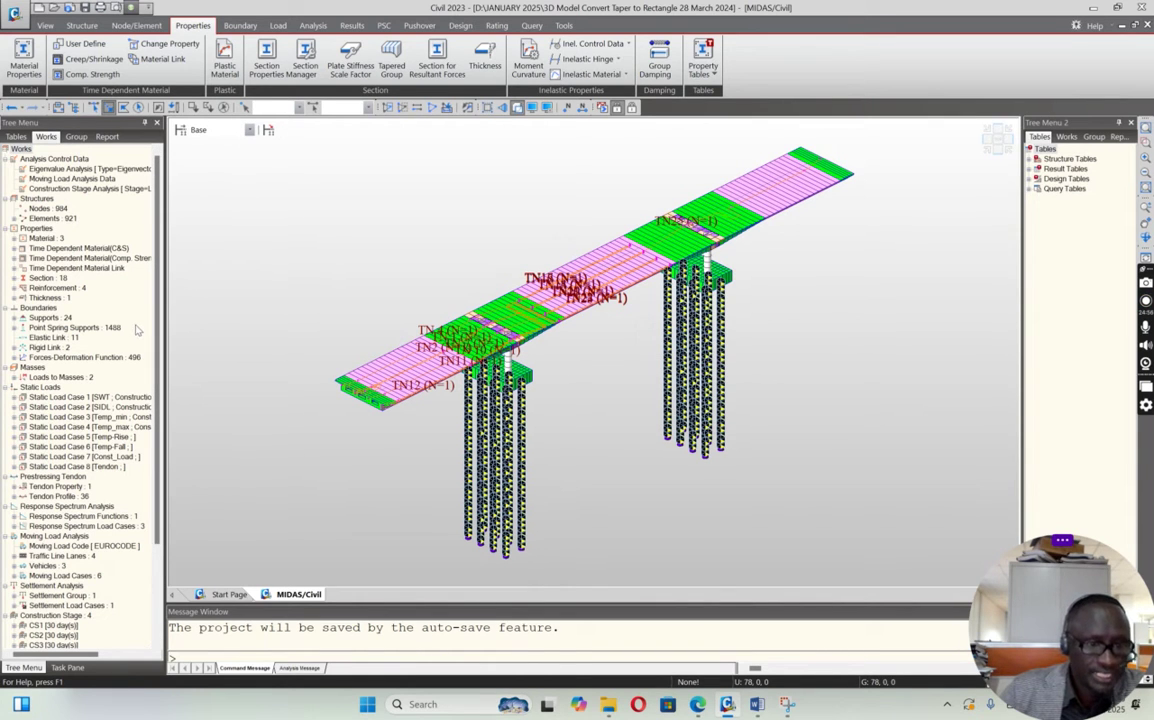
pyautogui.scroll(-3, 158, 420)
pyautogui.scroll(1, 160, 430)
pyautogui.scroll(-3, 163, 413)
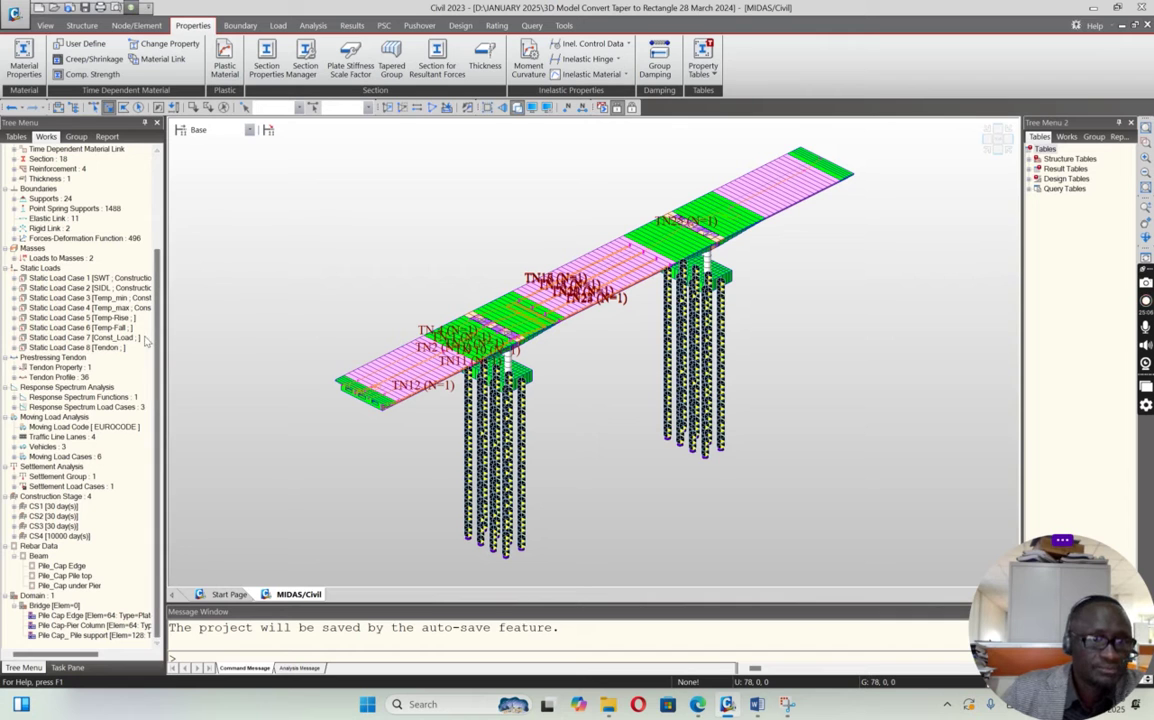
pyautogui.click(997, 149)
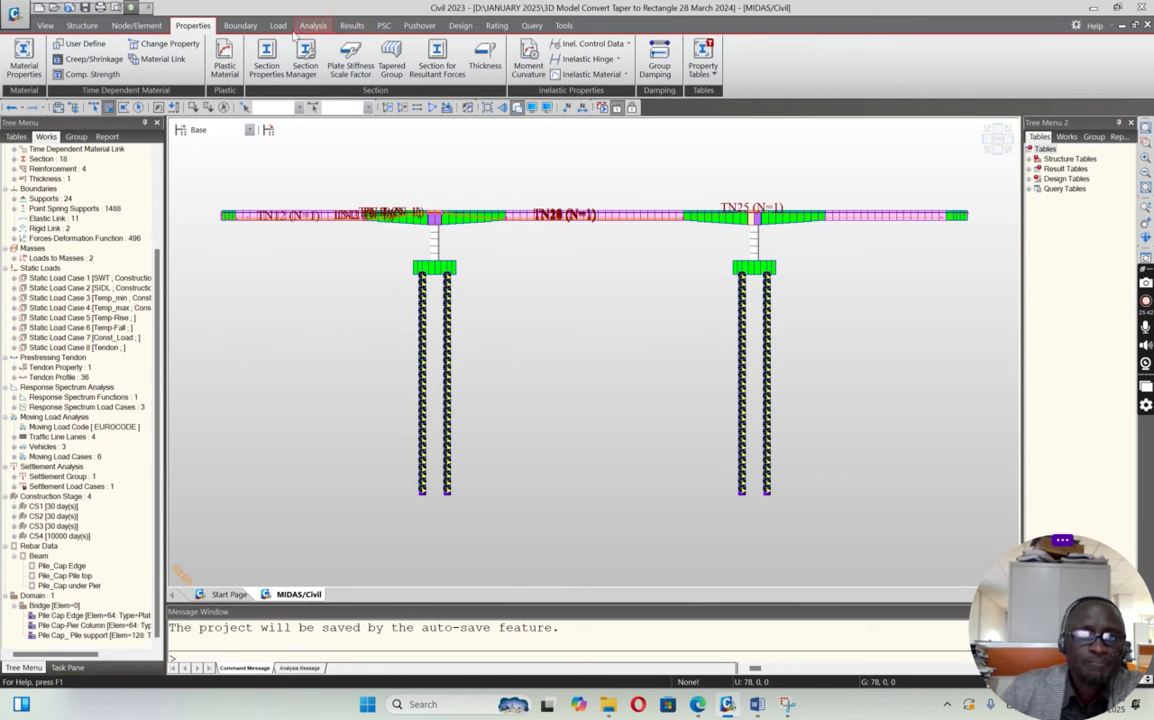
# Examine the longitudinal reinforcement of Box Girder 1, Box Girder 2, Box Girder 3_Solid and Taper1 in the Section Manager, and close it
pyautogui.click(300, 70)
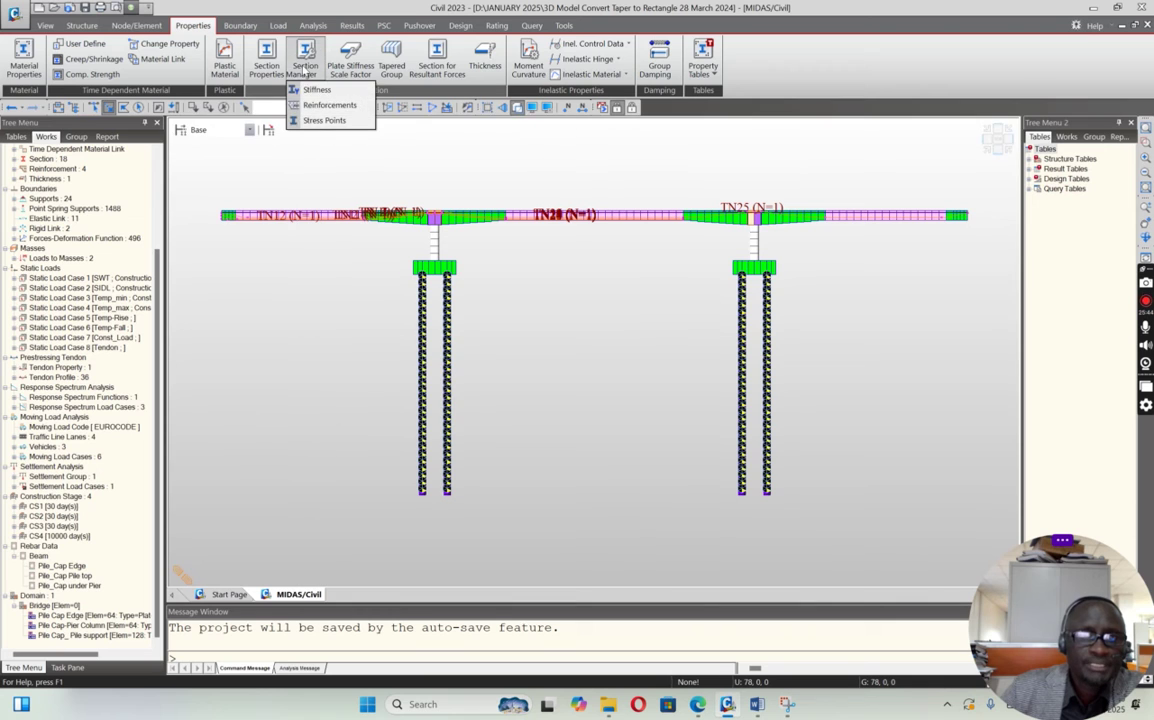
pyautogui.click(315, 104)
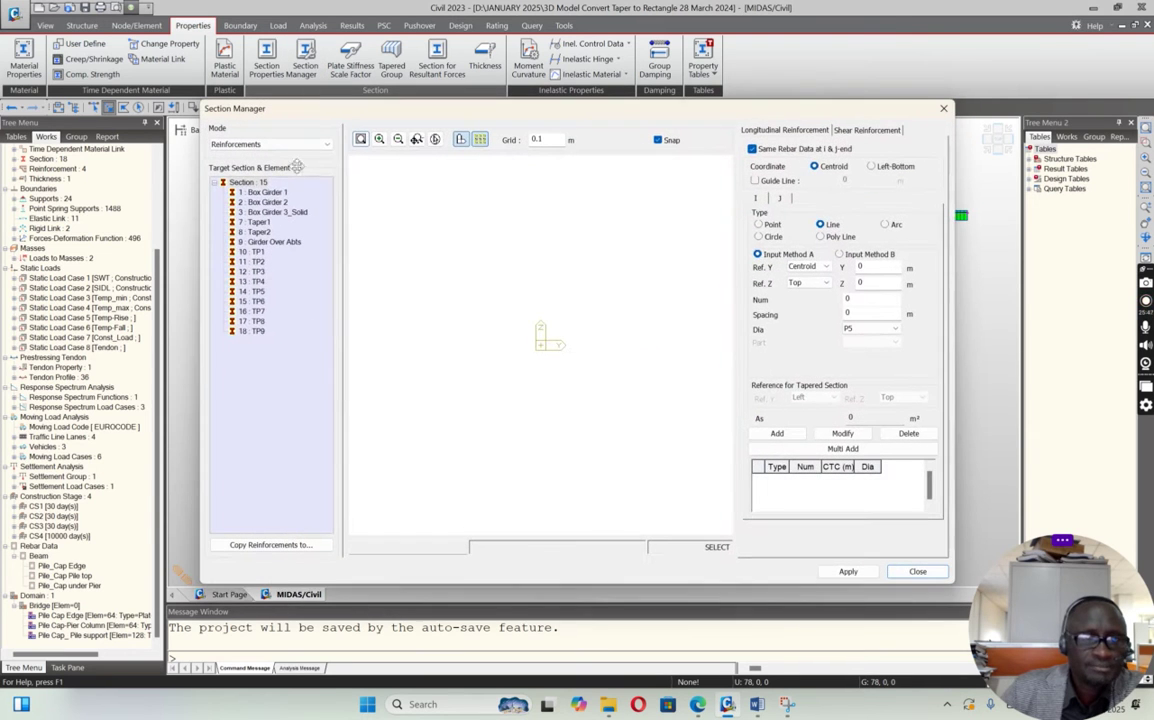
pyautogui.click(266, 203)
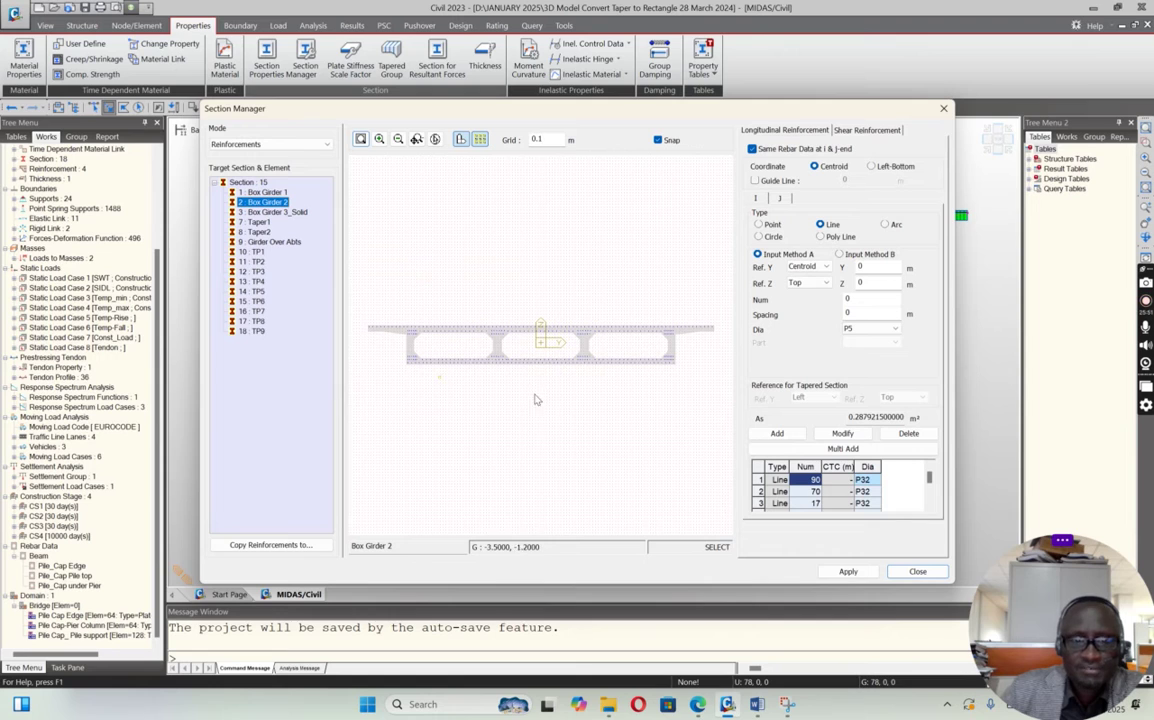
pyautogui.click(263, 212)
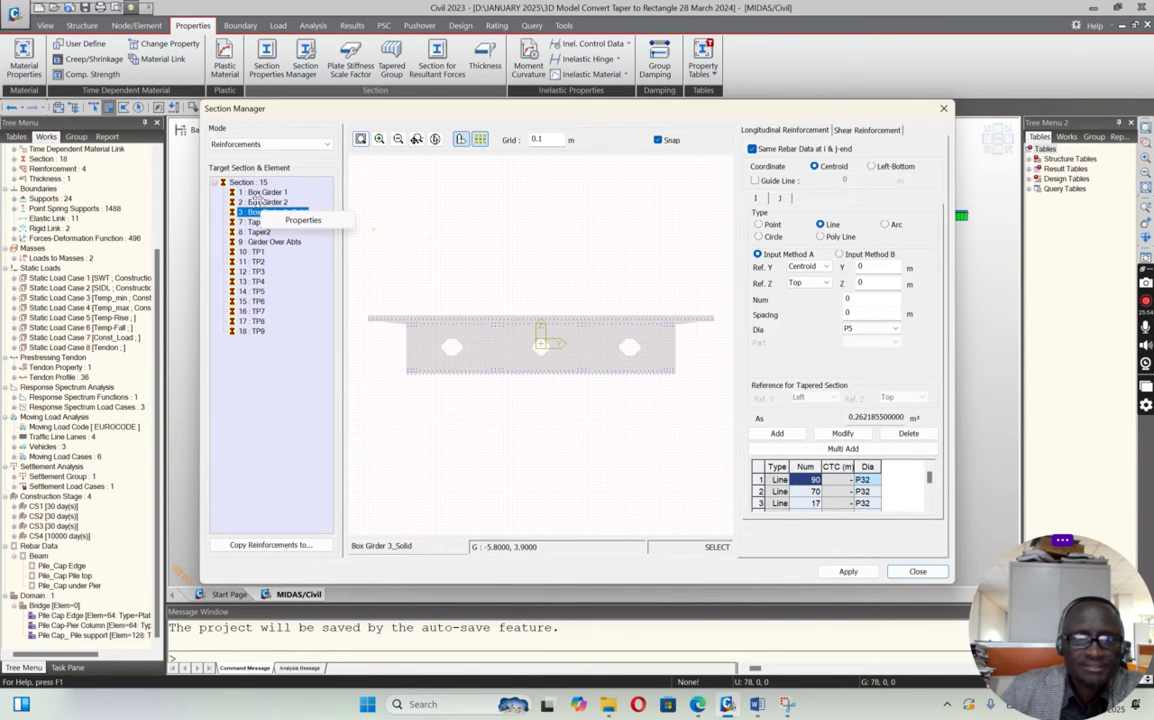
pyautogui.click(262, 193)
pyautogui.click(250, 252)
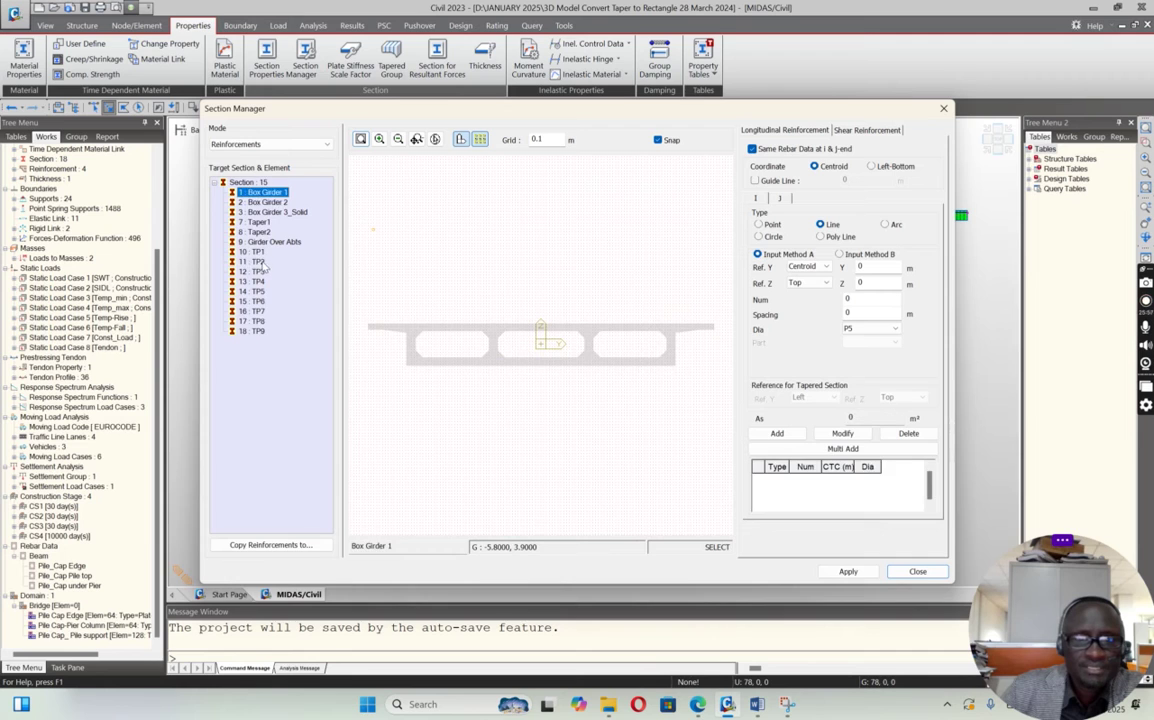
pyautogui.click(269, 193)
pyautogui.click(267, 203)
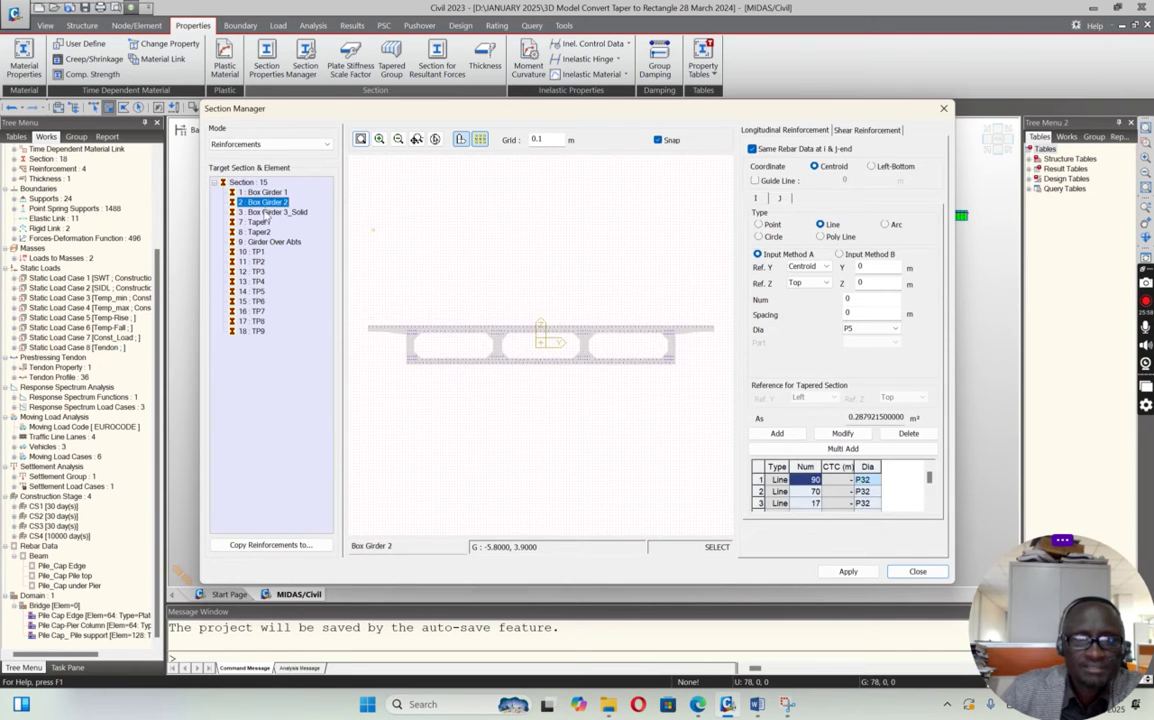
pyautogui.click(265, 213)
pyautogui.click(263, 222)
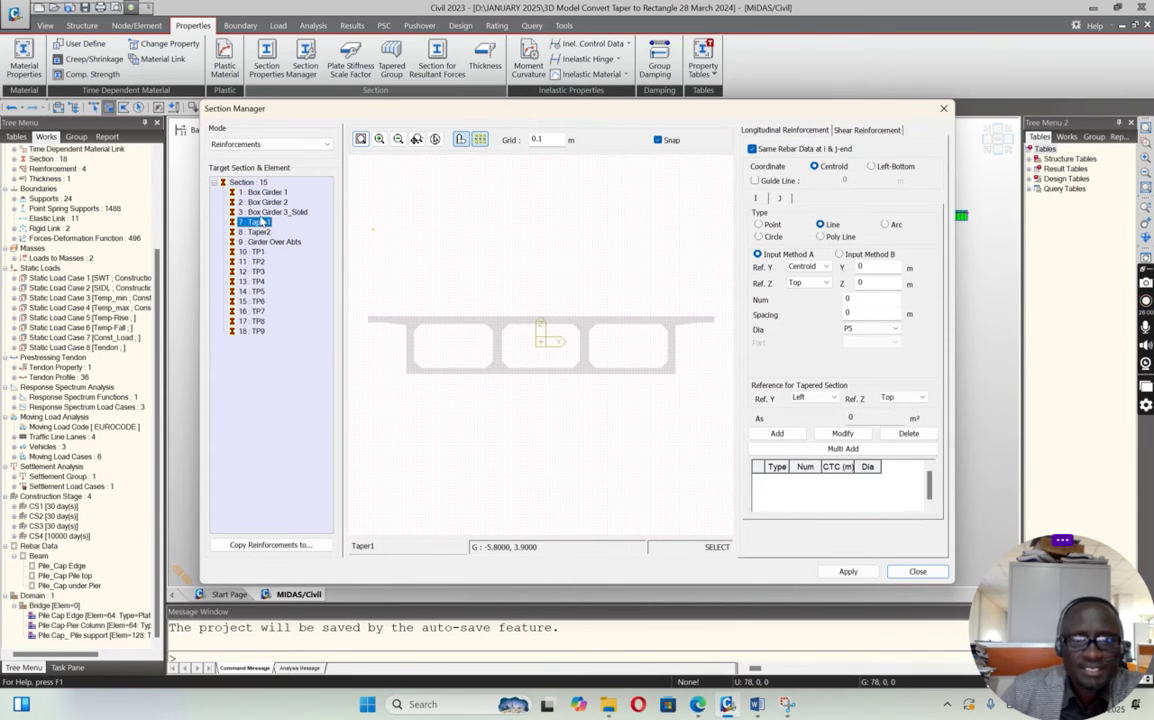
pyautogui.click(273, 191)
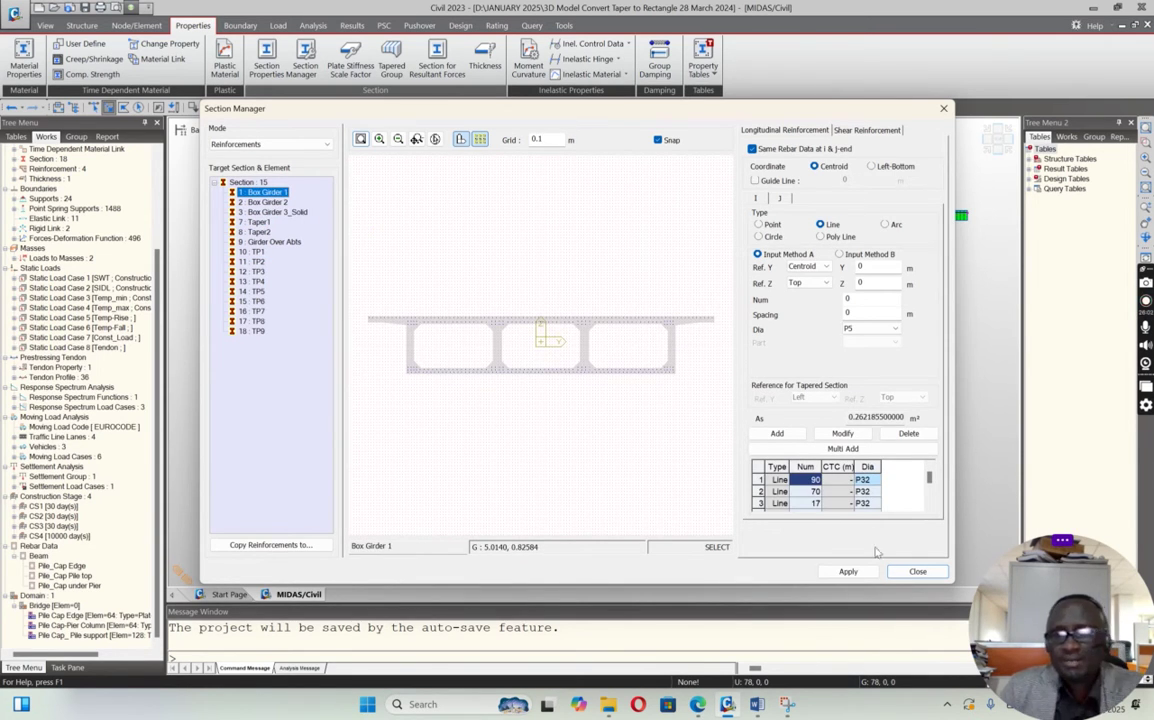
pyautogui.click(902, 574)
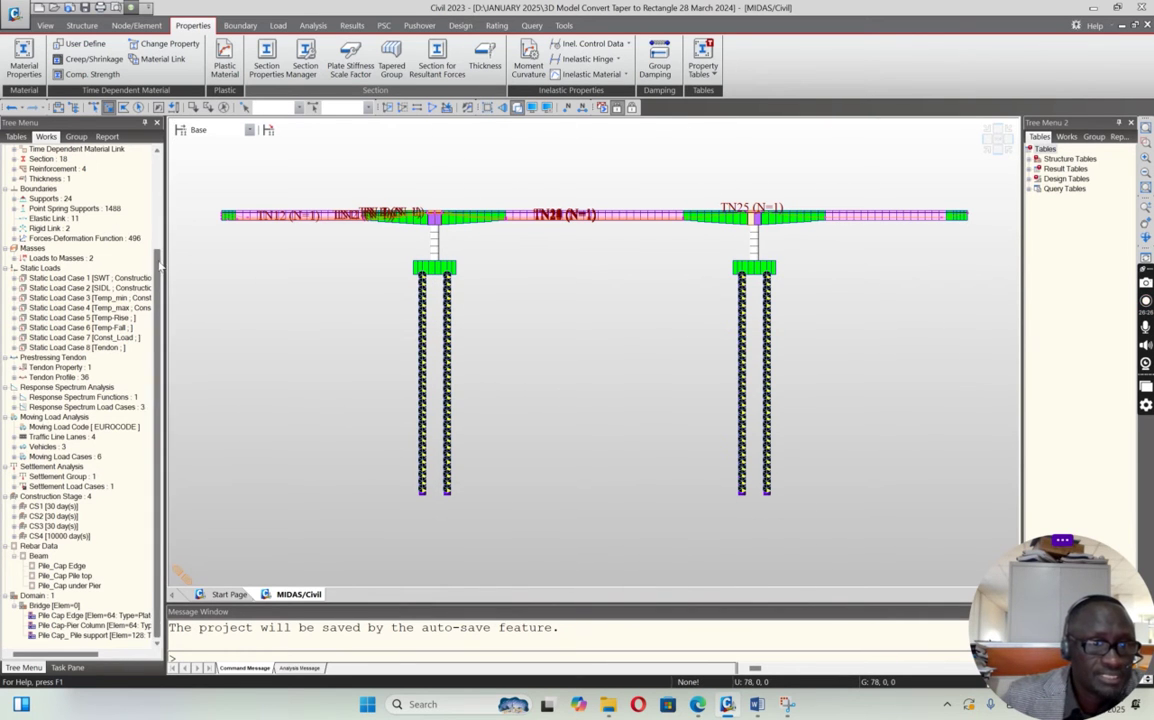
# Review the boundary conditions, listing the support types and the linear point spring support types, and collapse the list
pyautogui.scroll(4, 93, 364)
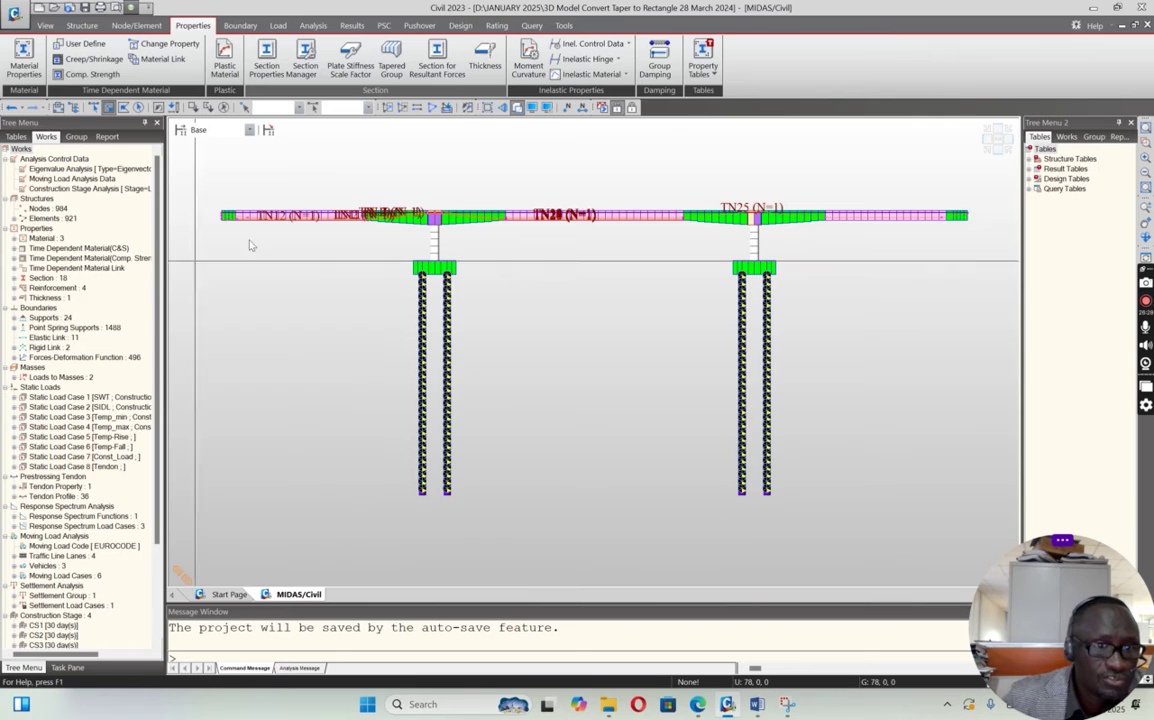
pyautogui.click(14, 318)
pyautogui.click(14, 358)
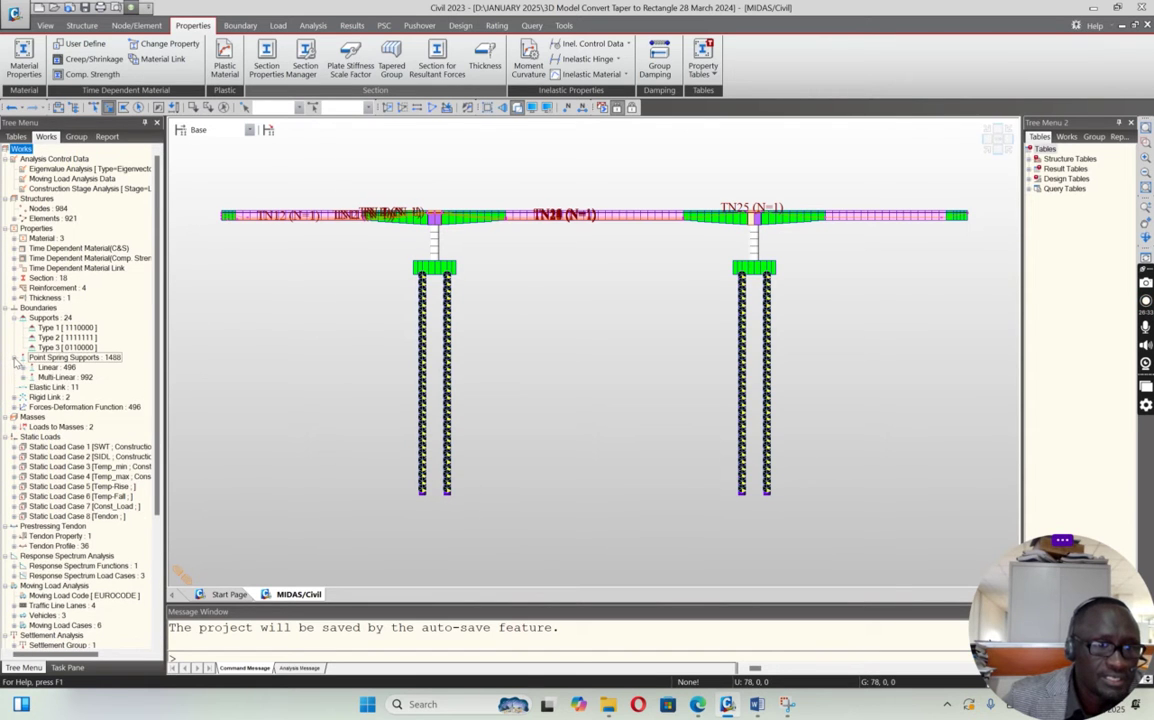
pyautogui.click(23, 369)
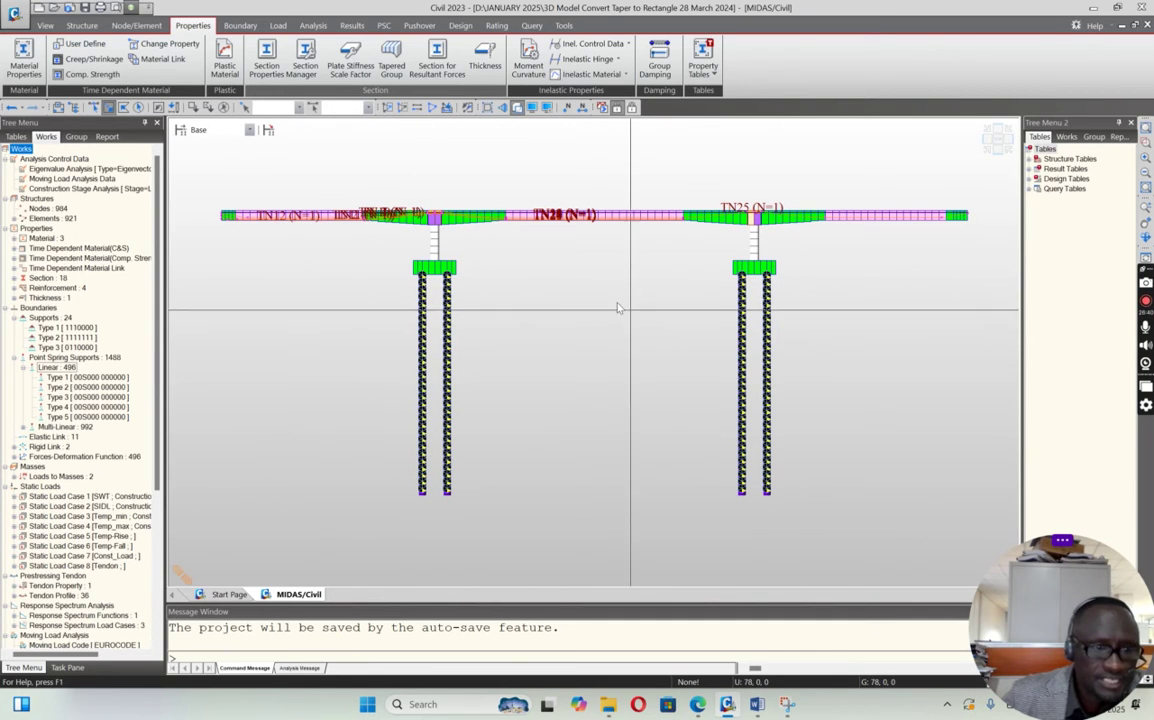
pyautogui.click(8, 307)
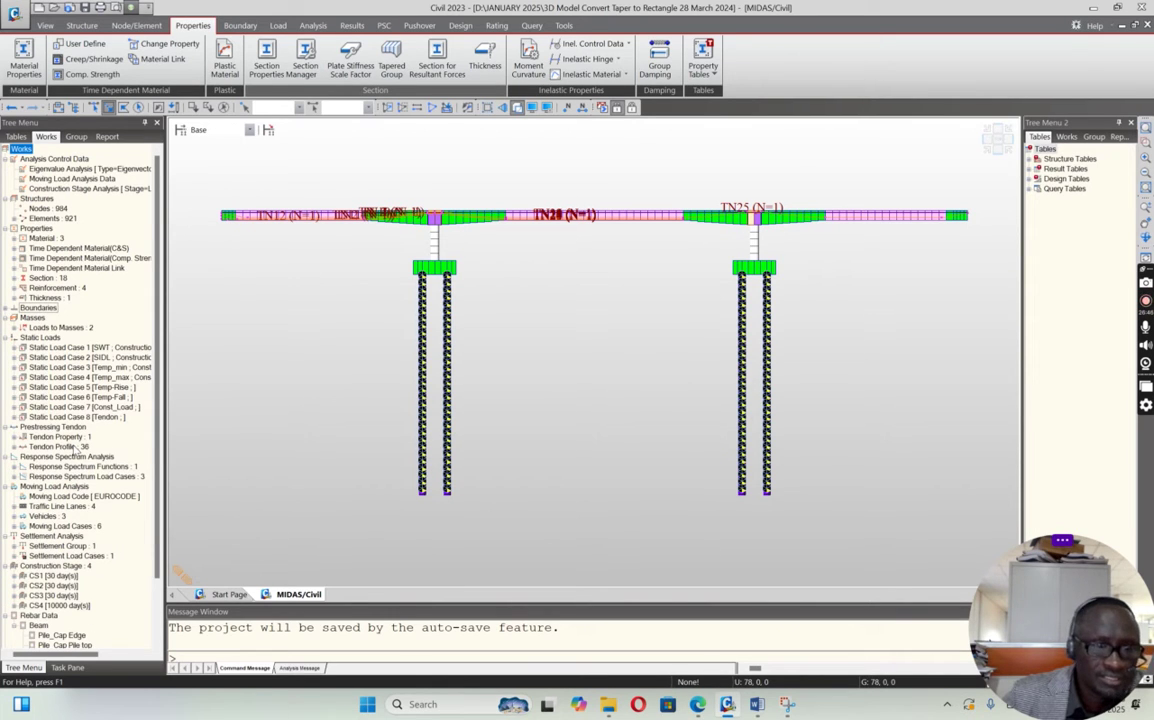
# Turn off the display of the tendon profiles on the bridge model
pyautogui.click(14, 447)
pyautogui.click(84, 407)
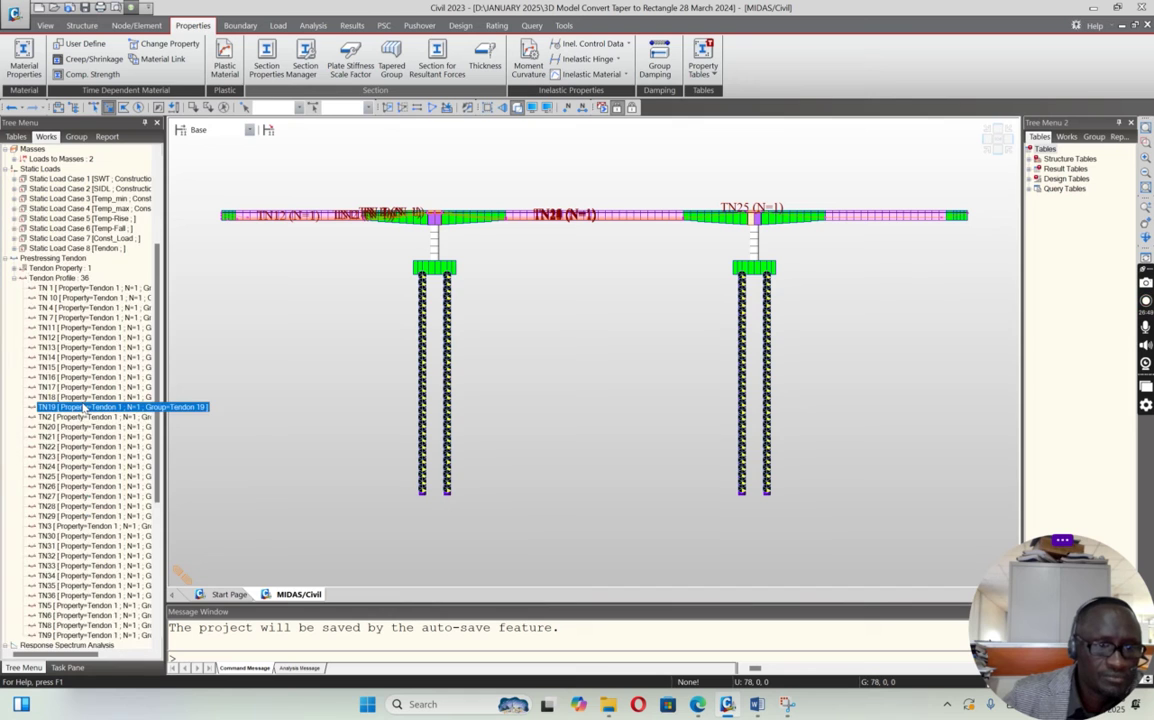
pyautogui.rightClick(84, 407)
pyautogui.click(112, 528)
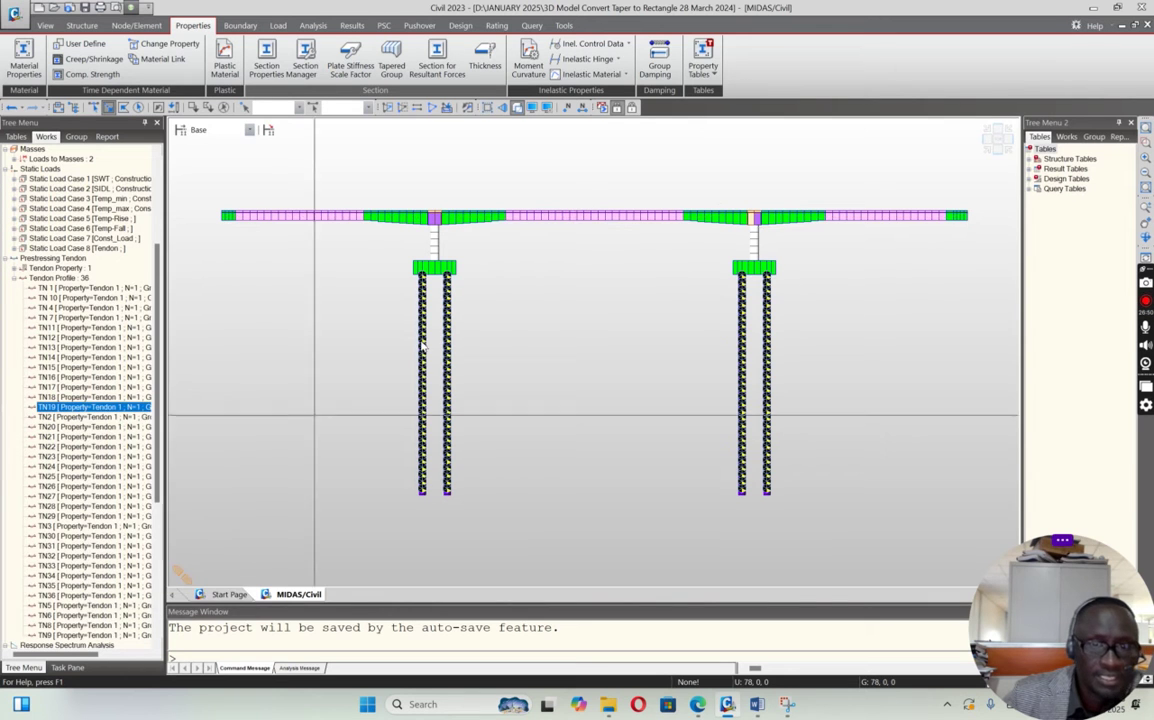
pyautogui.click(16, 278)
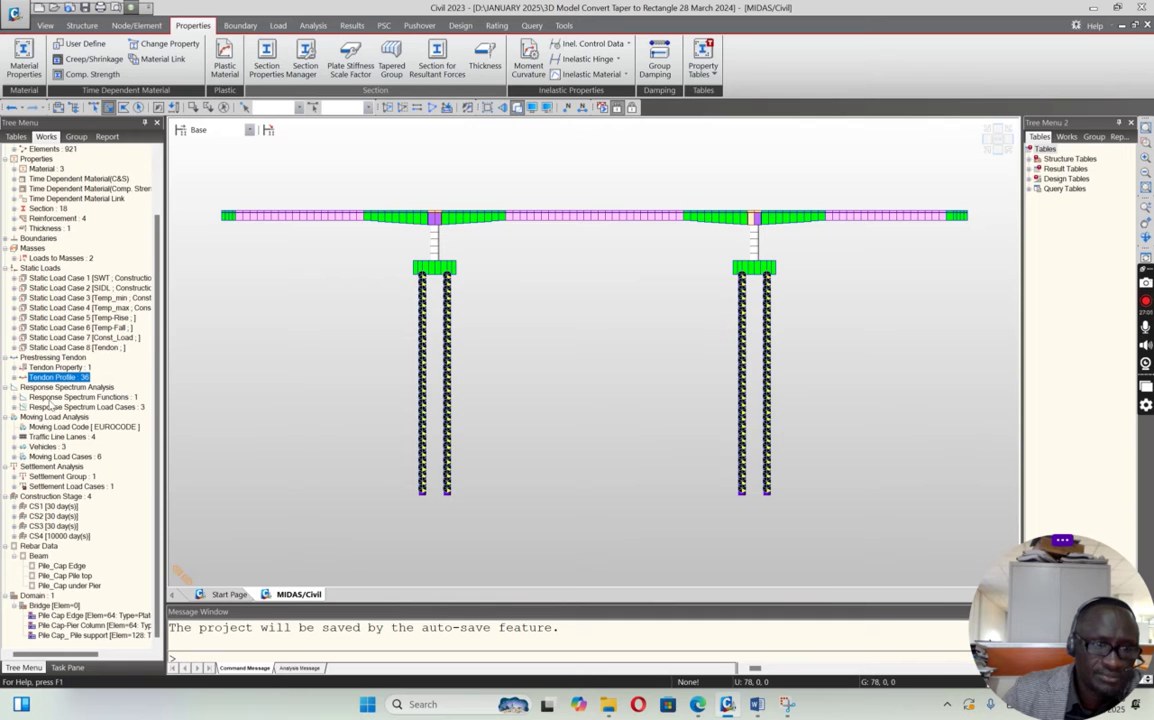
# Open the EURO2004 H-ELASTIC response spectrum function and examine its spectral data and curve
pyautogui.click(20, 397)
pyautogui.click(95, 407)
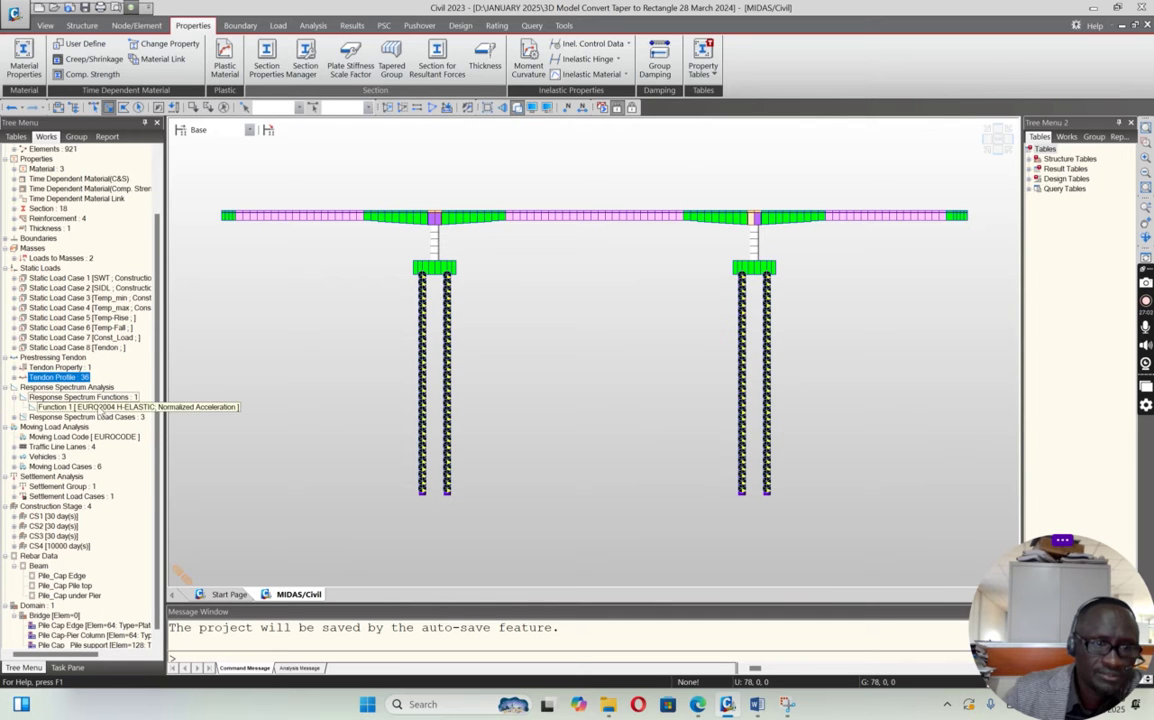
pyautogui.rightClick(97, 409)
pyautogui.click(135, 433)
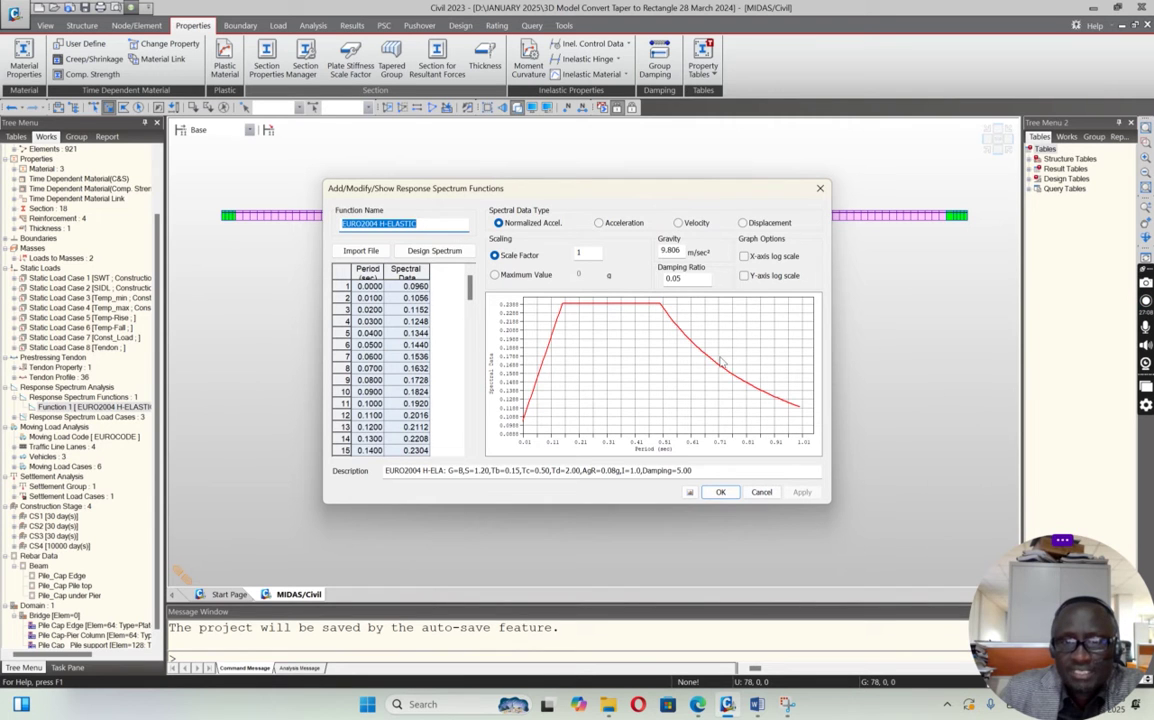
# Review the Eurocode-8(2004) design spectrum options, including ground type, Type2 parameters, national annex and available codes, and cancel the function edit
pyautogui.click(425, 250)
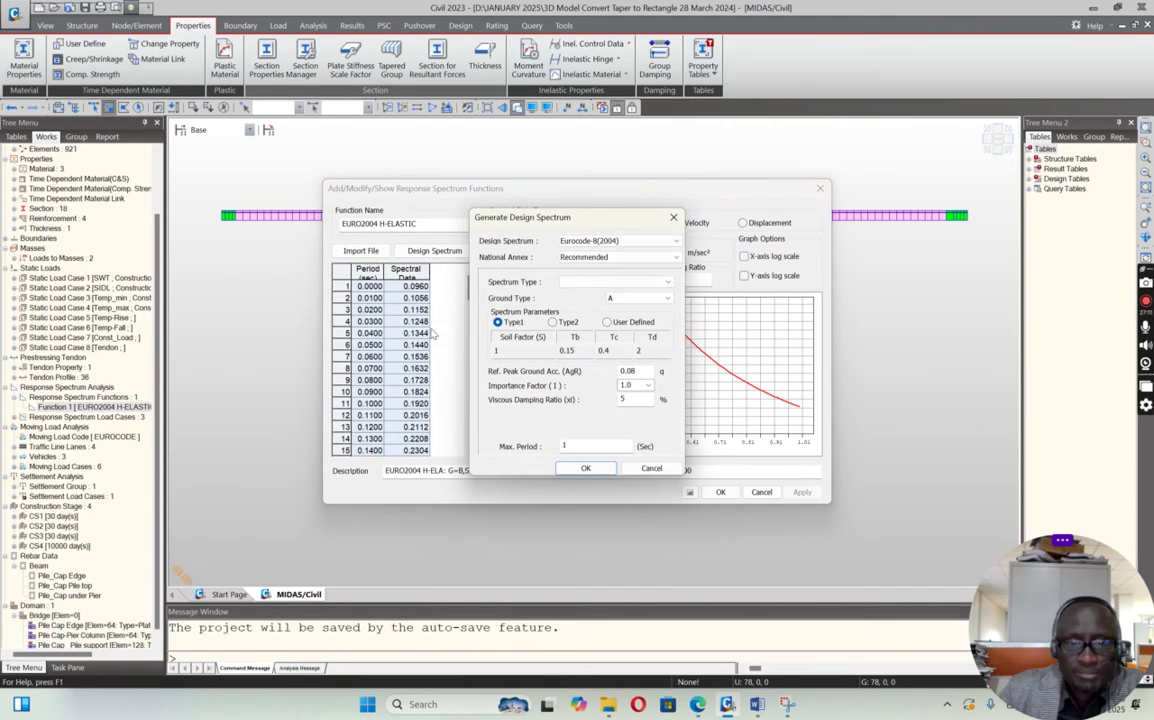
pyautogui.click(666, 300)
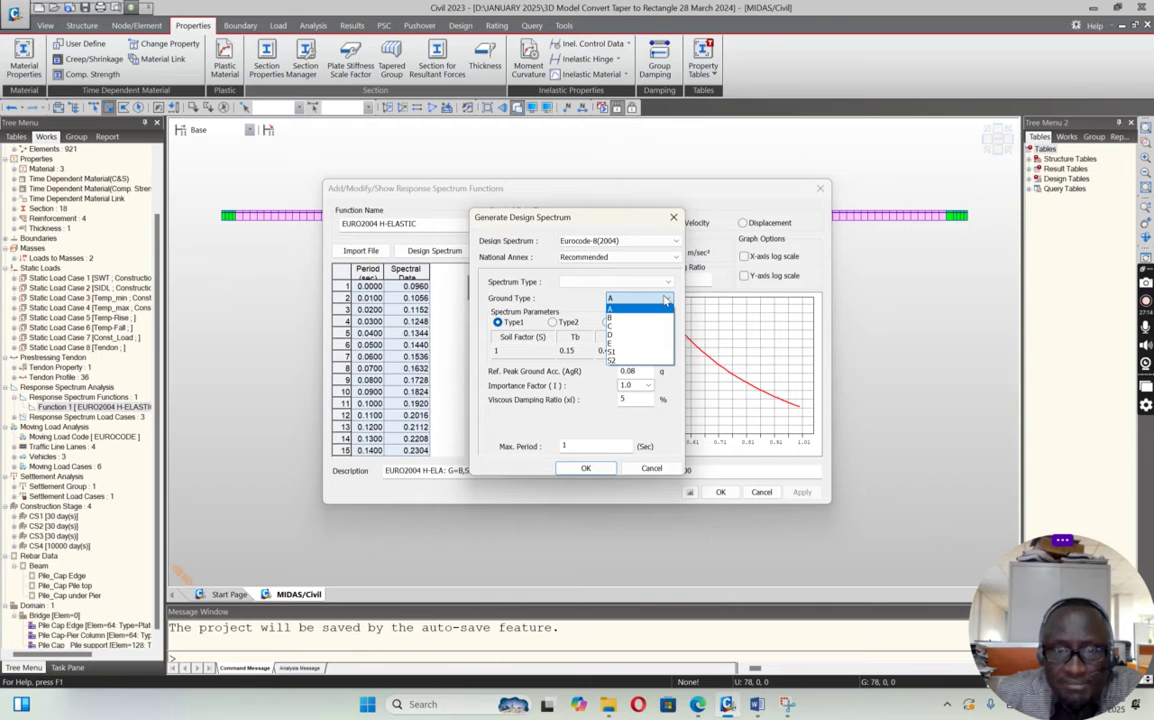
pyautogui.click(655, 307)
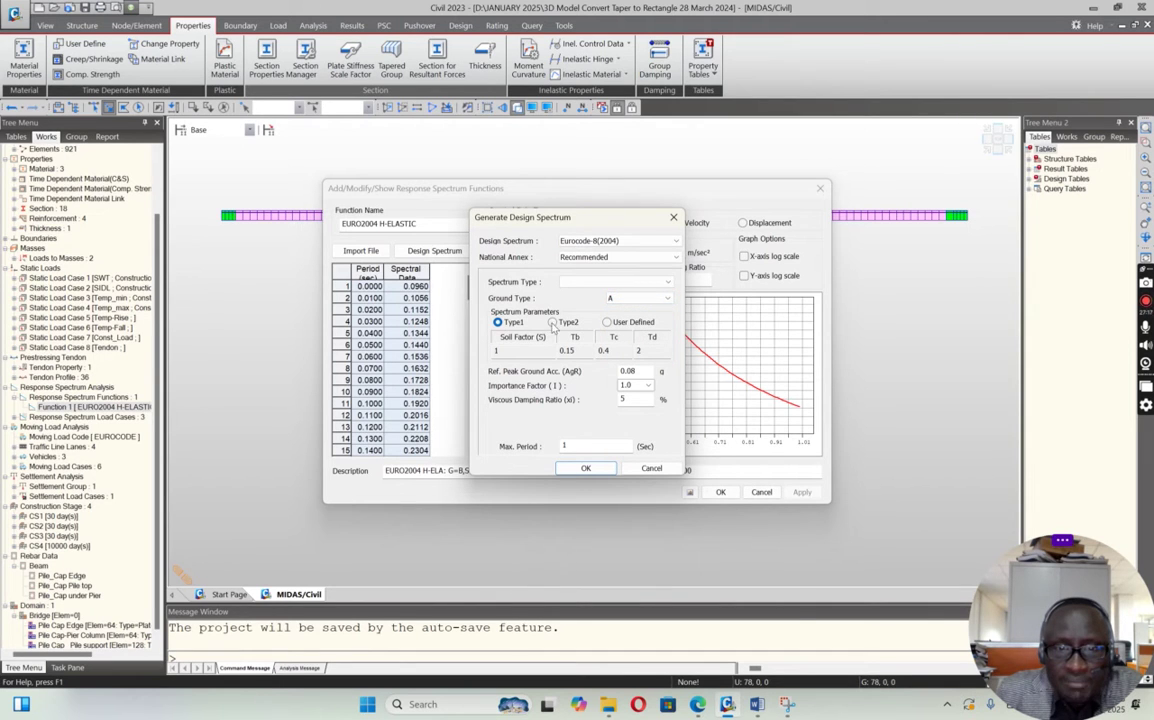
pyautogui.click(552, 322)
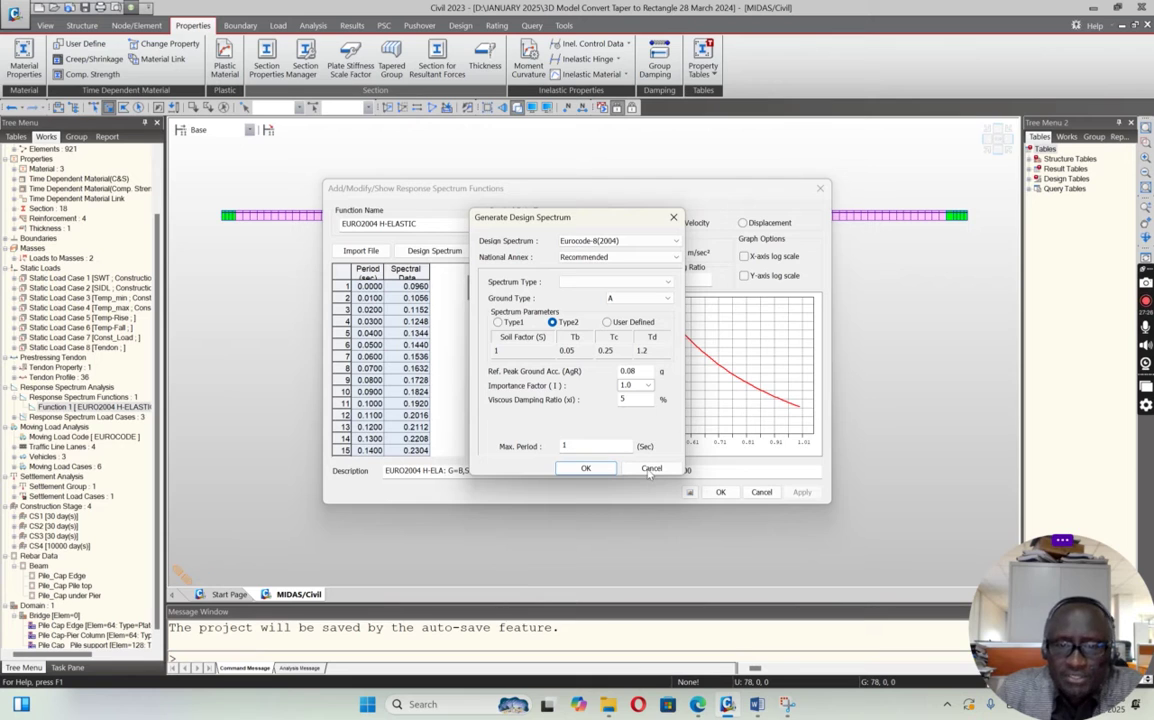
pyautogui.click(642, 258)
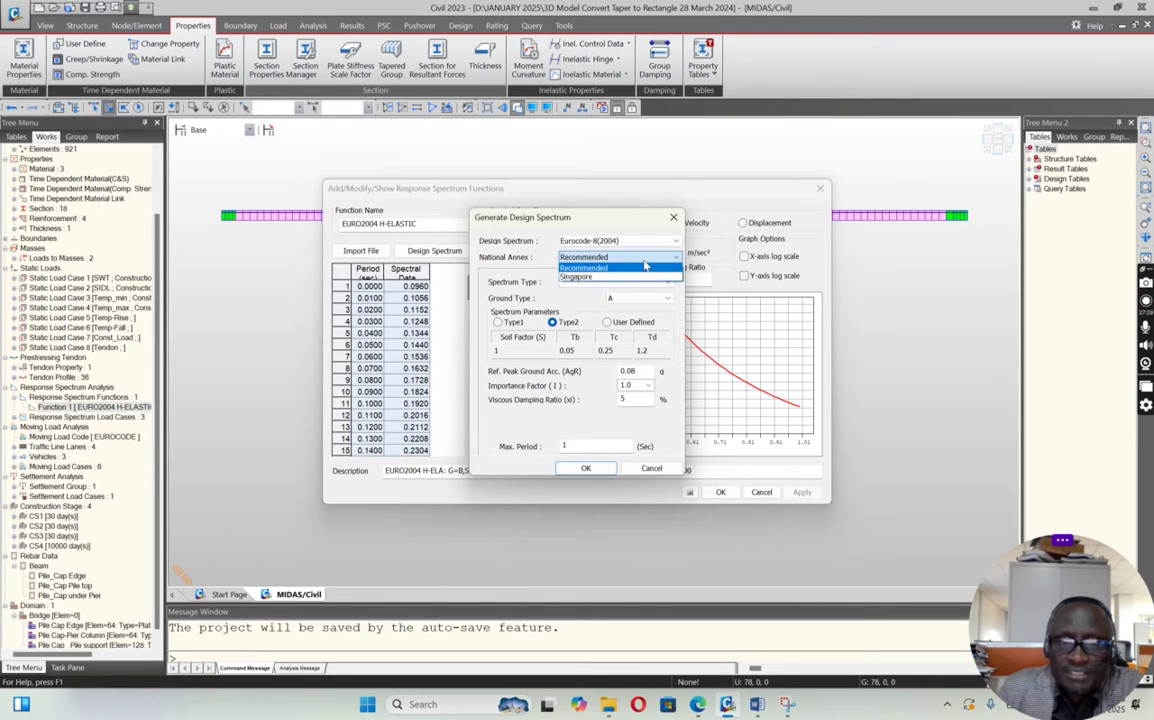
pyautogui.click(643, 267)
pyautogui.click(635, 242)
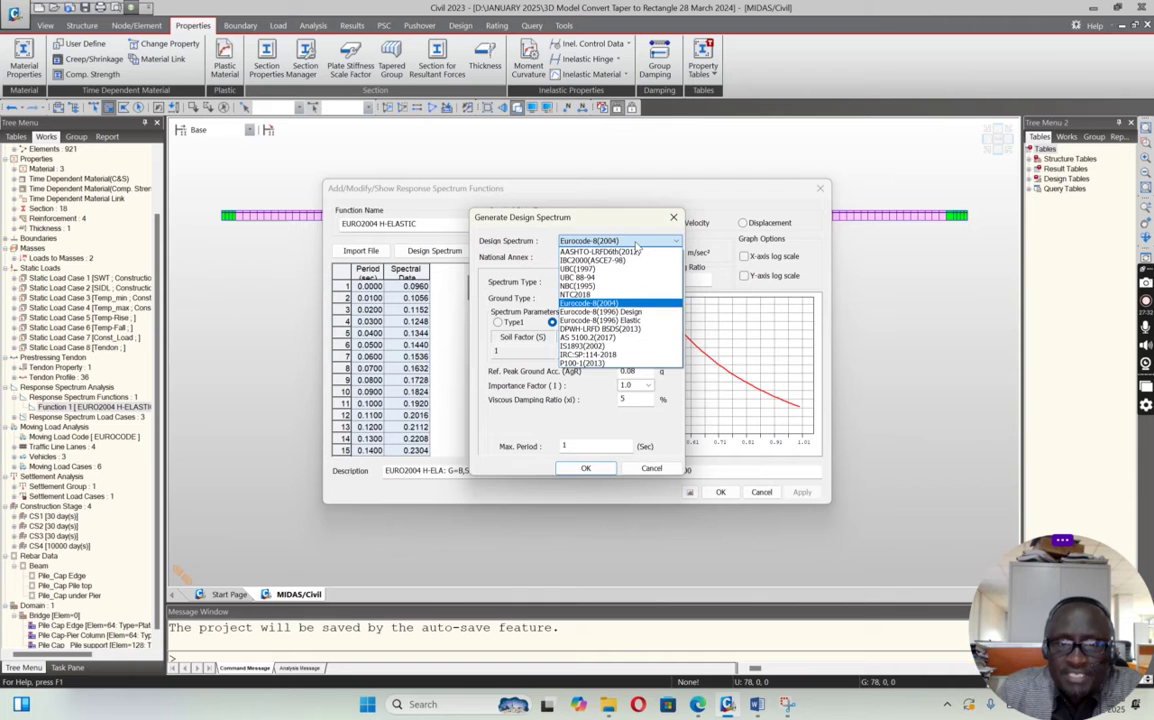
pyautogui.click(635, 242)
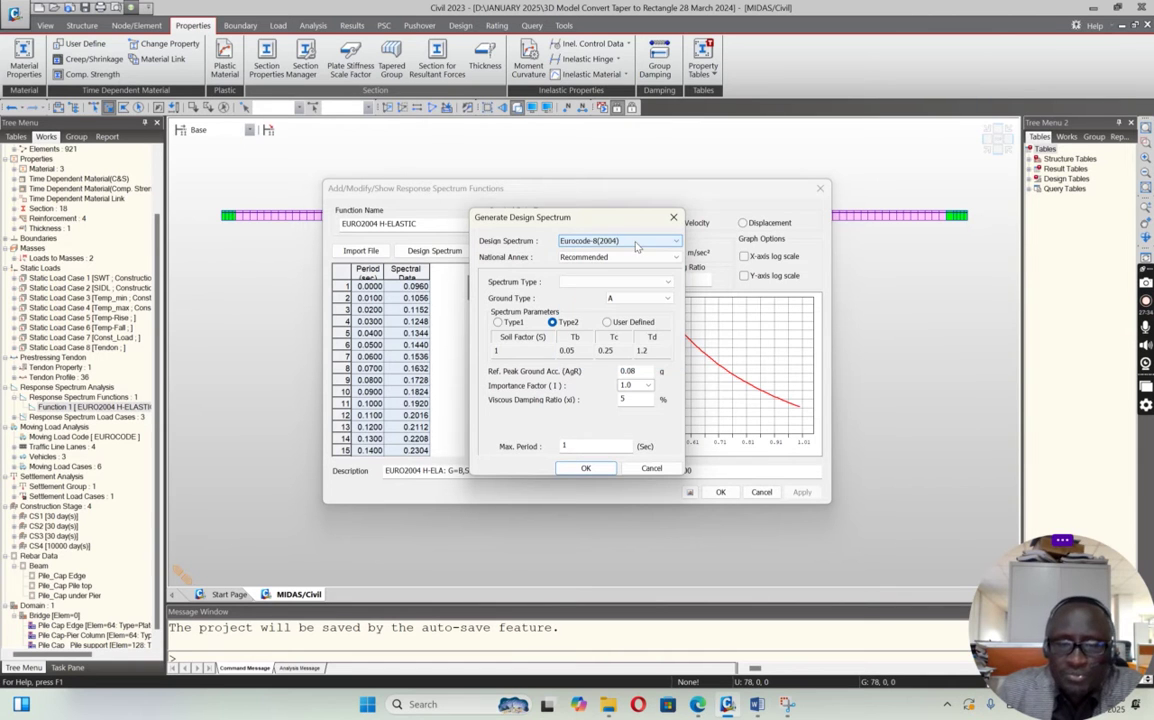
pyautogui.click(586, 468)
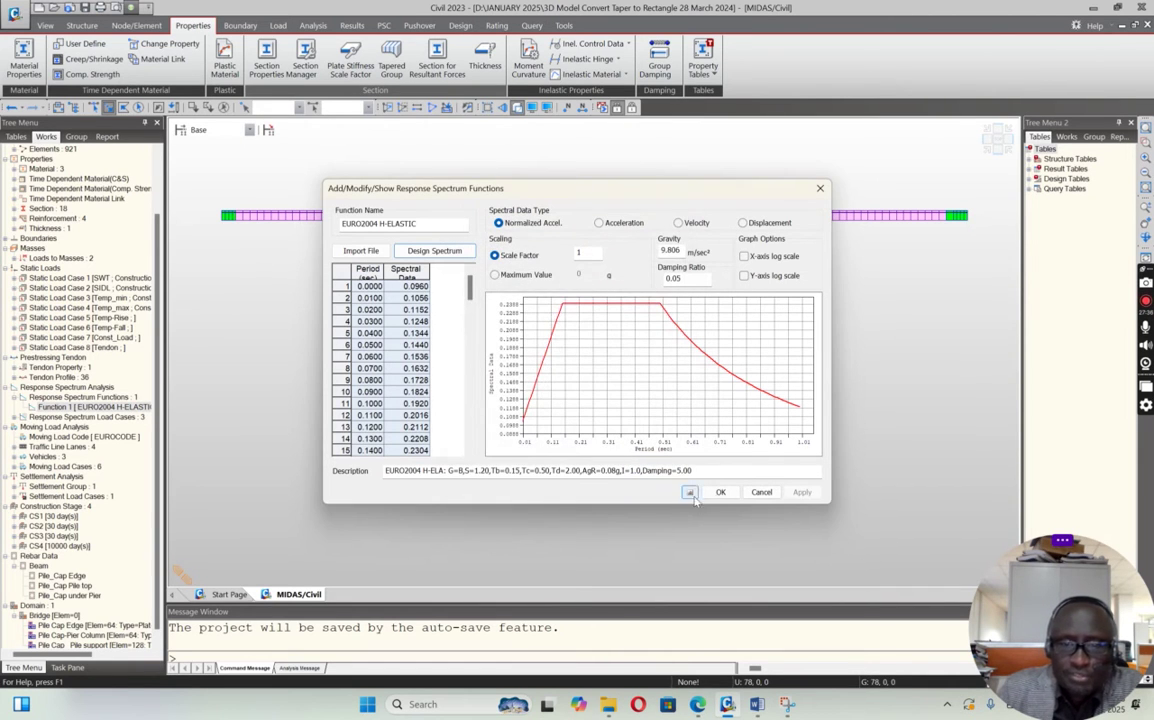
pyautogui.click(762, 492)
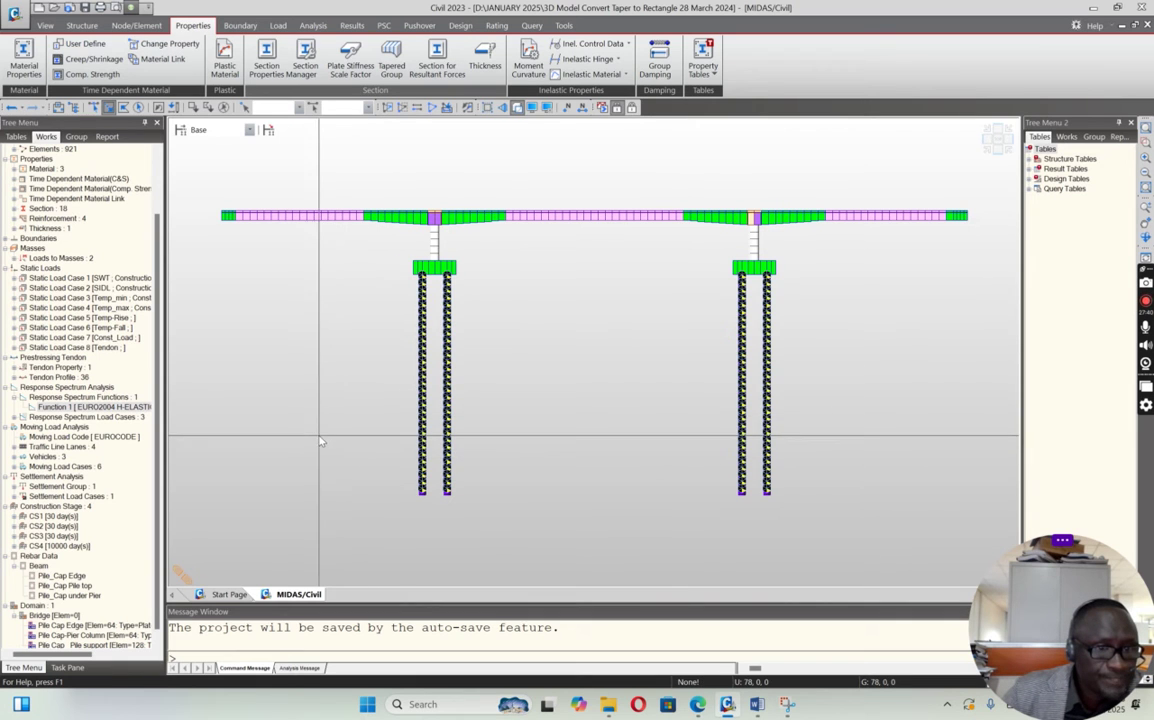
# List the traffic line lanes and vehicles, examine Load Model 1's UDL adjustment factors per lane, and cancel the vehicle edit
pyautogui.click(14, 447)
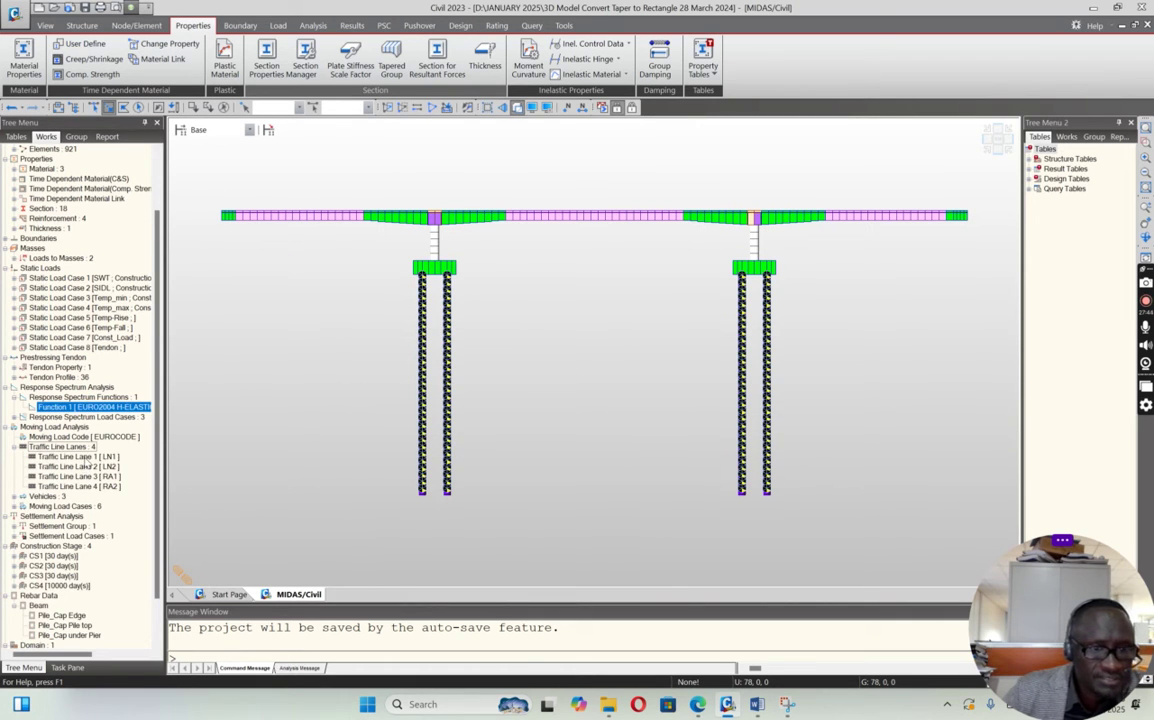
pyautogui.click(14, 496)
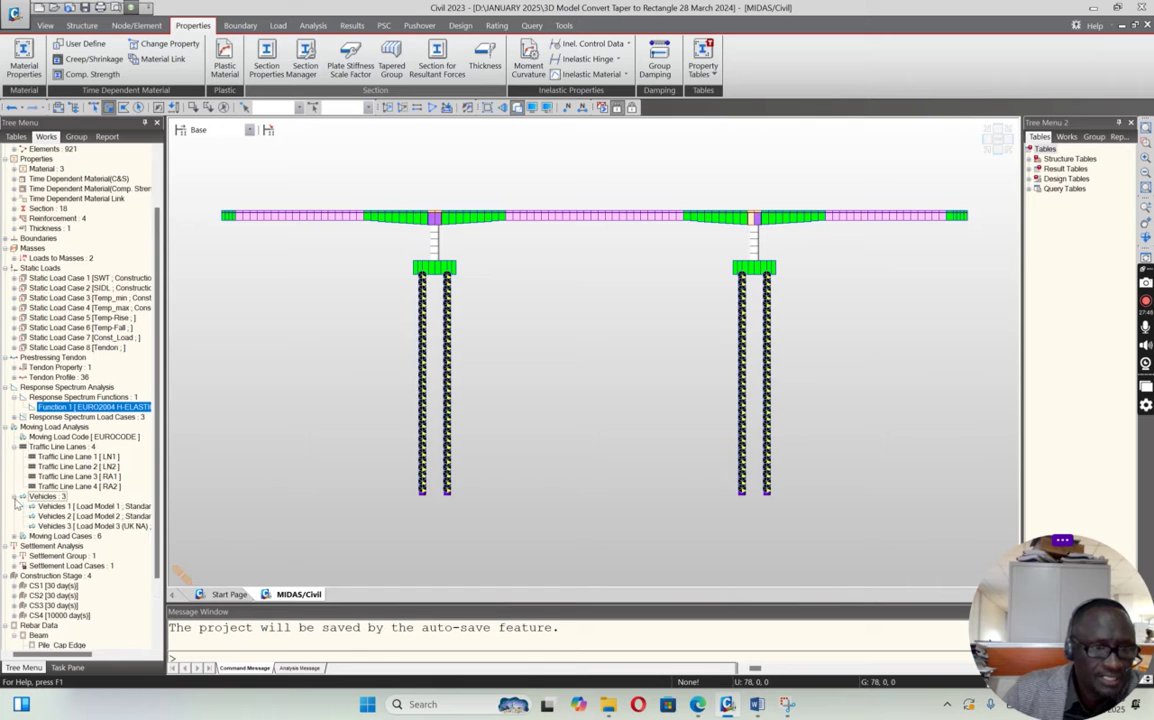
pyautogui.rightClick(132, 506)
pyautogui.click(151, 538)
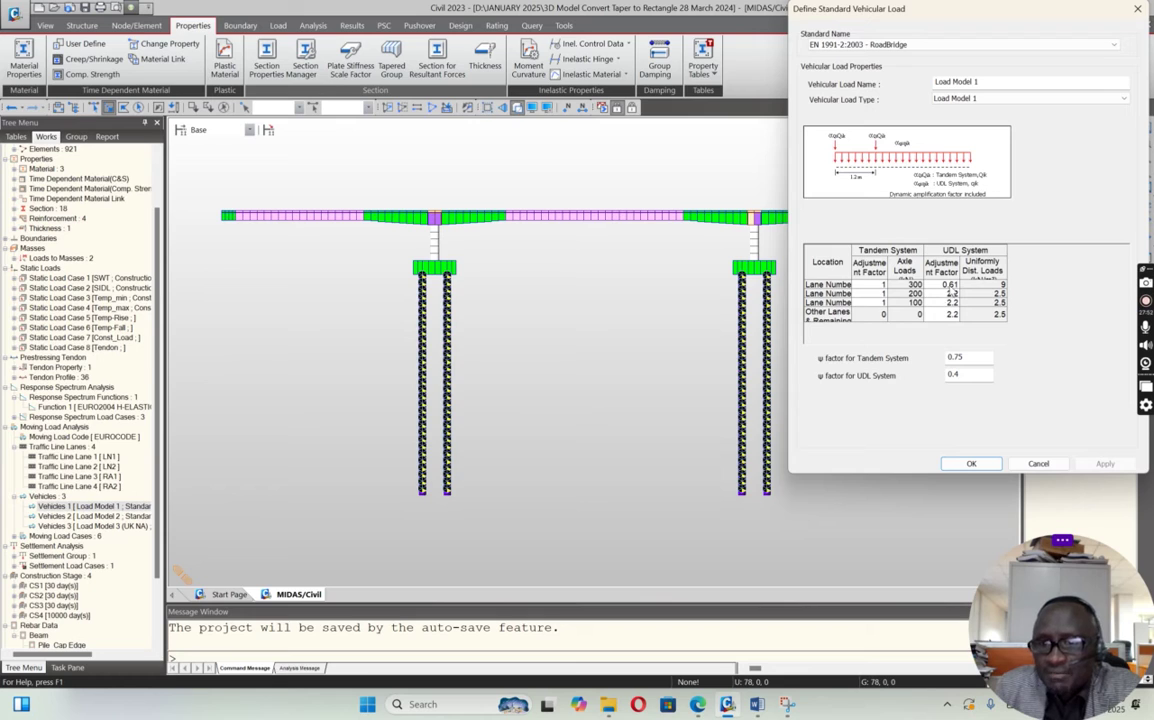
pyautogui.moveTo(950, 292); pyautogui.dragTo(952, 318)
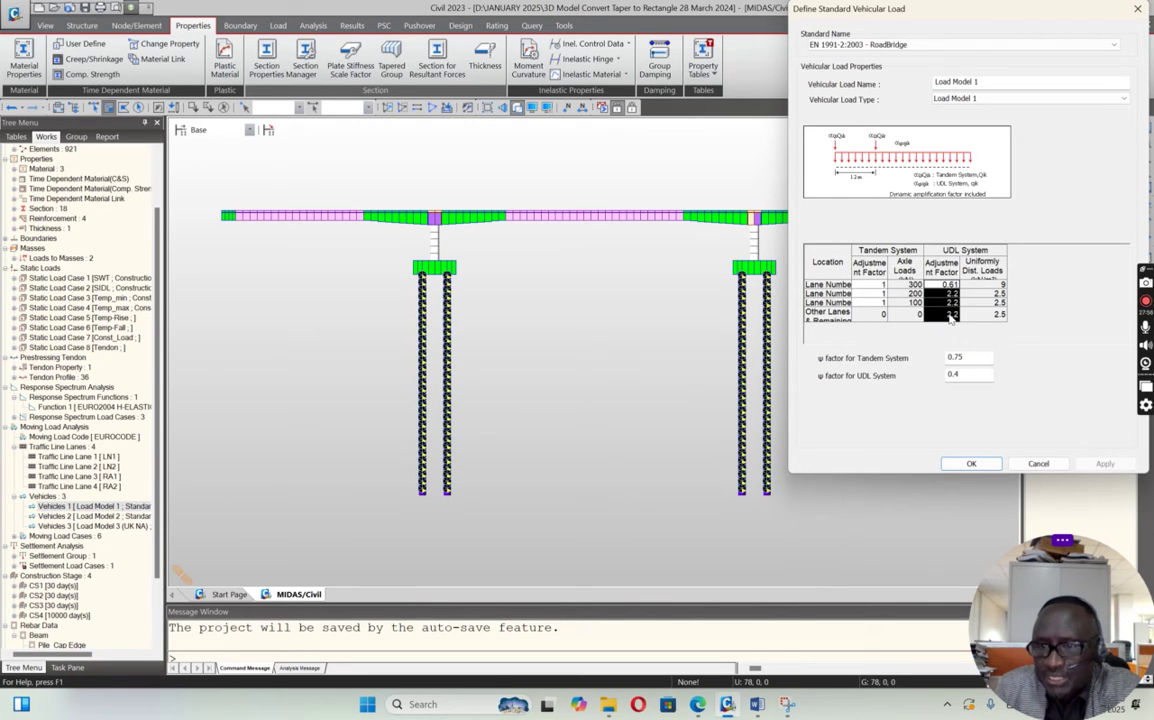
pyautogui.click(939, 295)
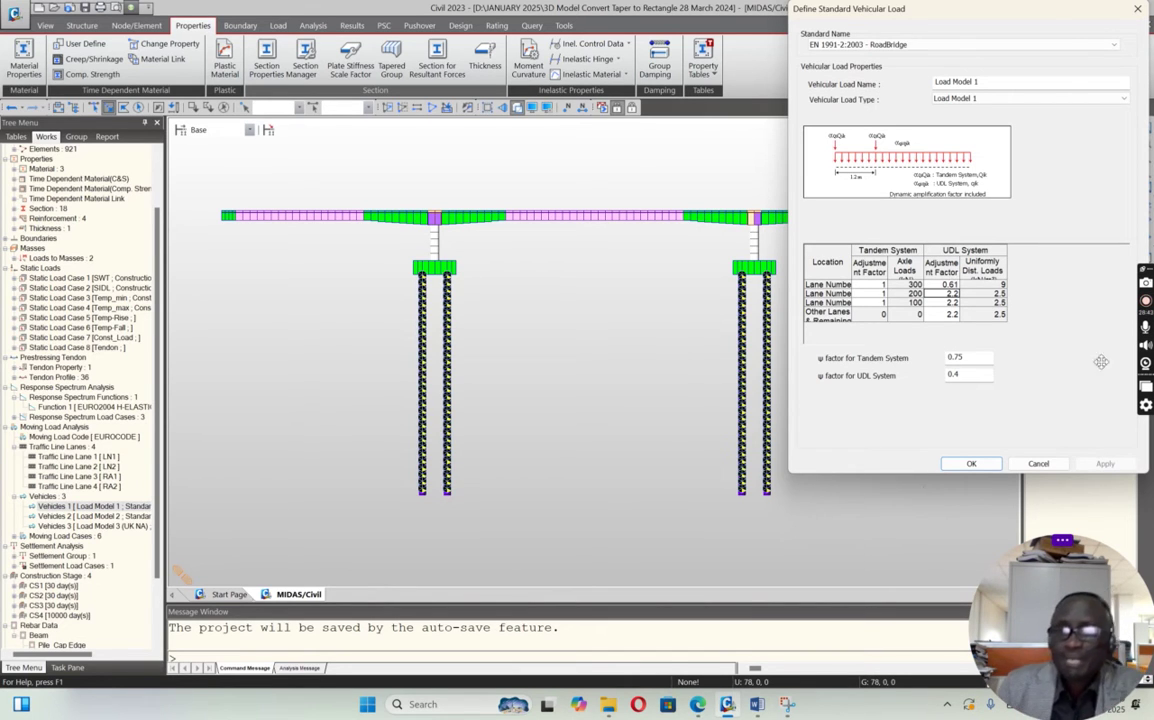
pyautogui.click(950, 287)
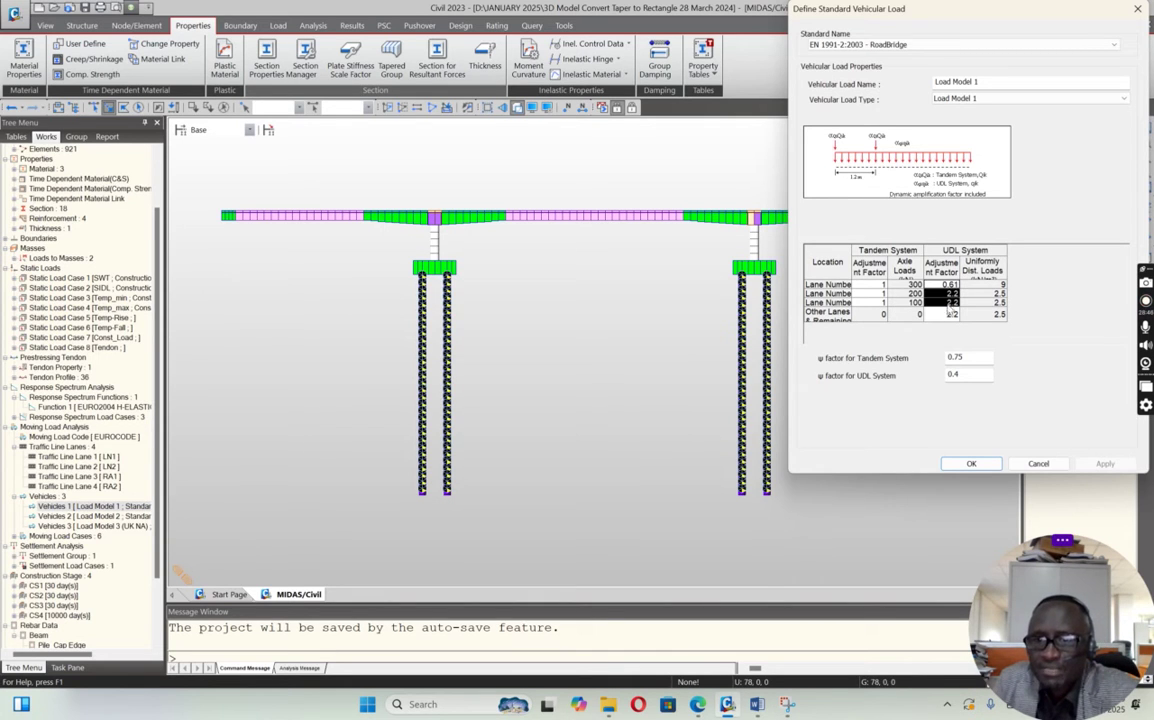
pyautogui.click(946, 286)
pyautogui.click(951, 302)
pyautogui.click(951, 315)
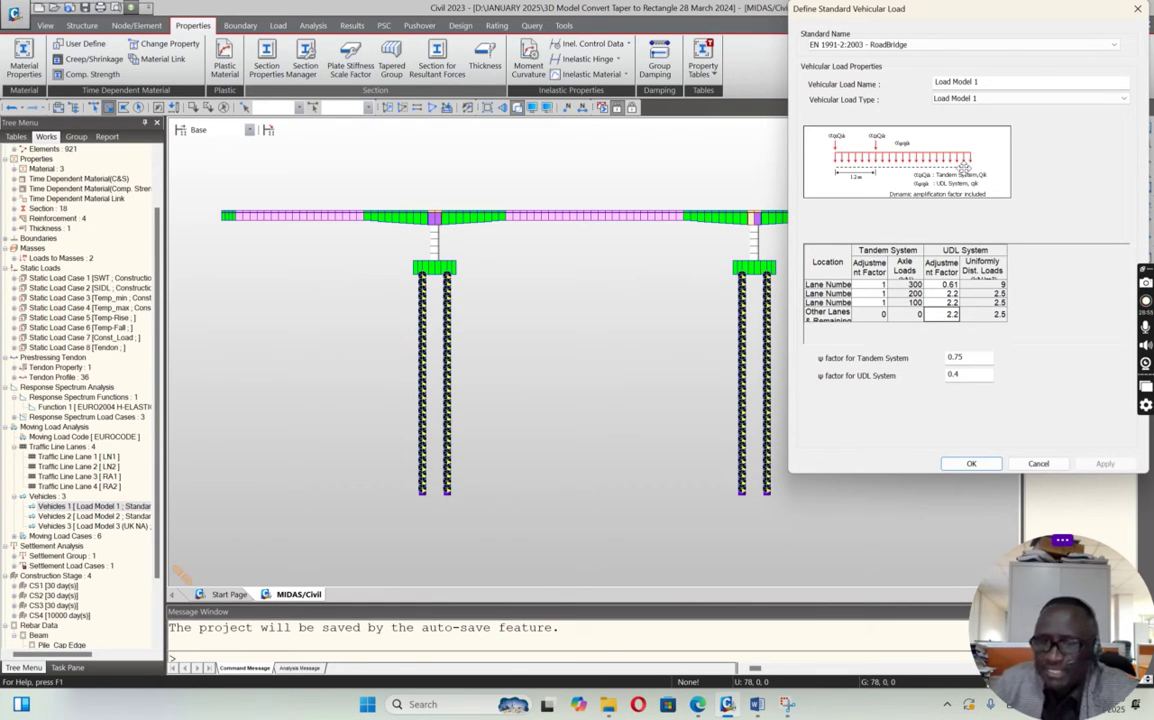
pyautogui.click(1038, 463)
# Review the Load Model 2 vehicle definition with its adjustment and ψ factors, and close it without changes
pyautogui.rightClick(134, 517)
pyautogui.click(152, 549)
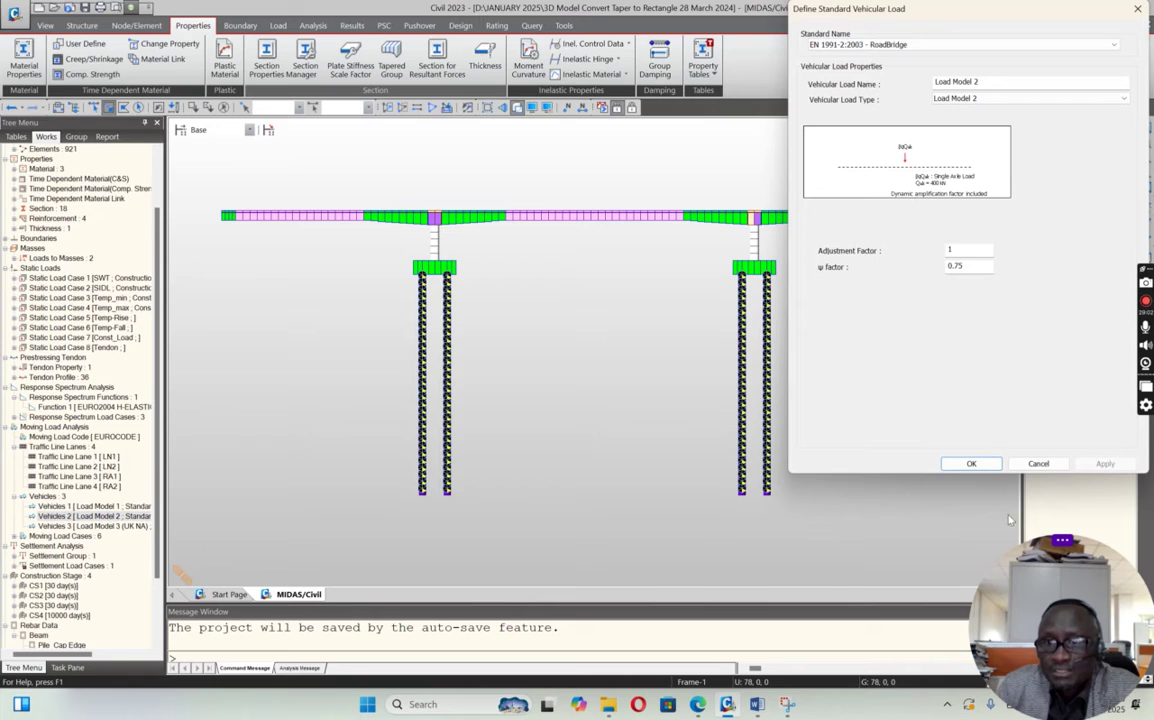
pyautogui.click(1039, 464)
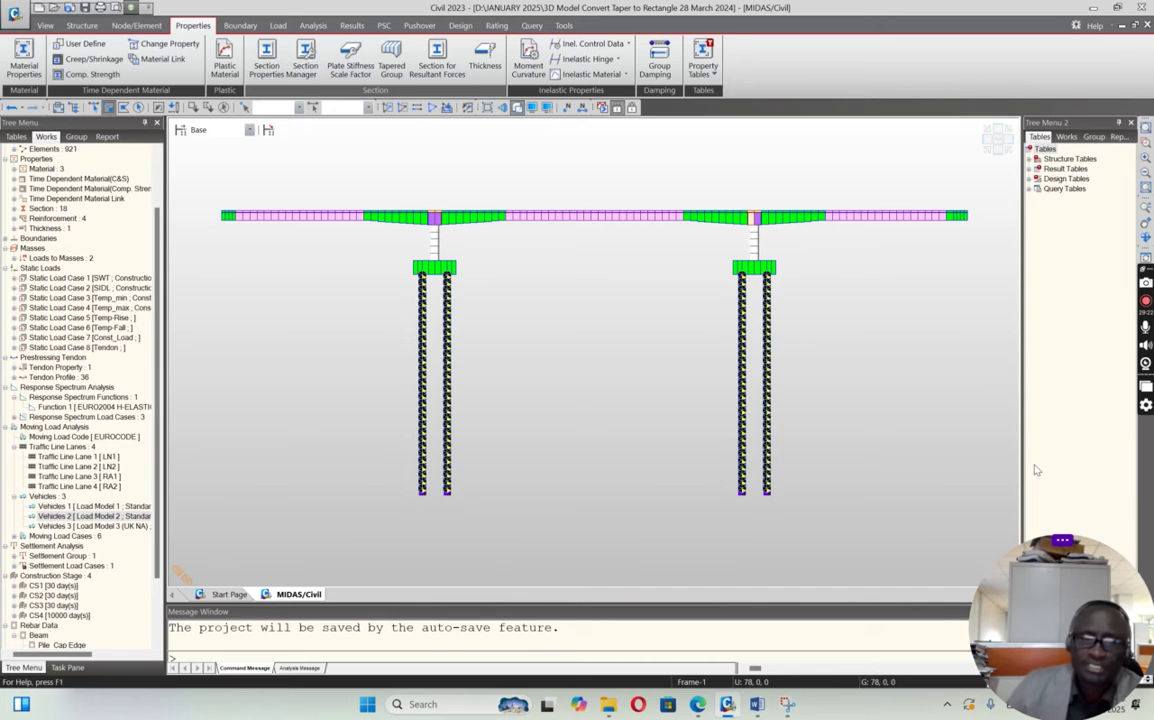
# Review the Load Model 3 (UK NA) definition, including the selectable SV and SOV vehicles and EN 1991-2:2003 standards, and cancel the edit
pyautogui.click(112, 527)
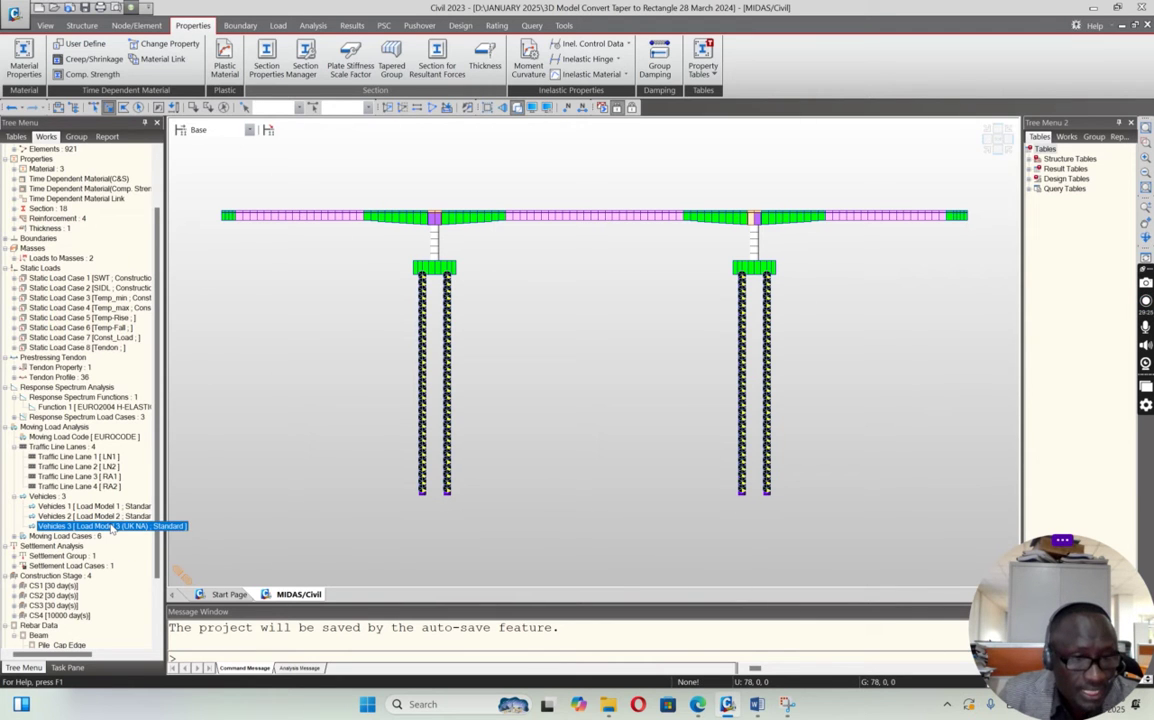
pyautogui.rightClick(112, 530)
pyautogui.click(150, 553)
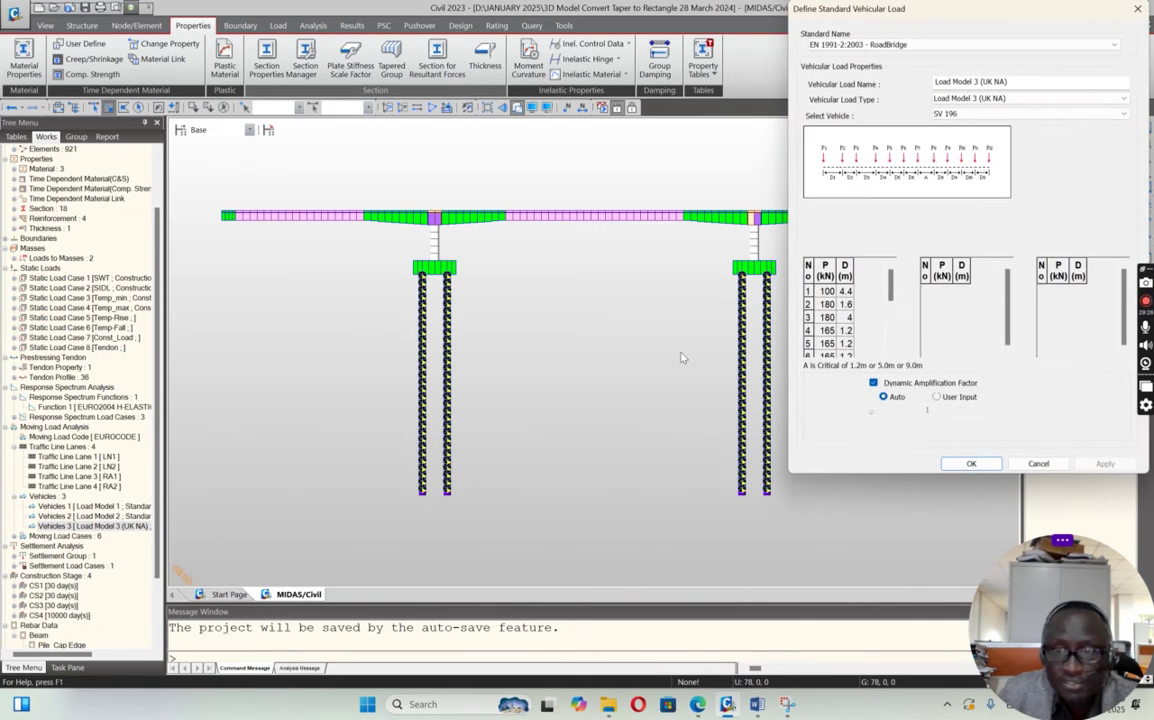
pyautogui.click(1090, 116)
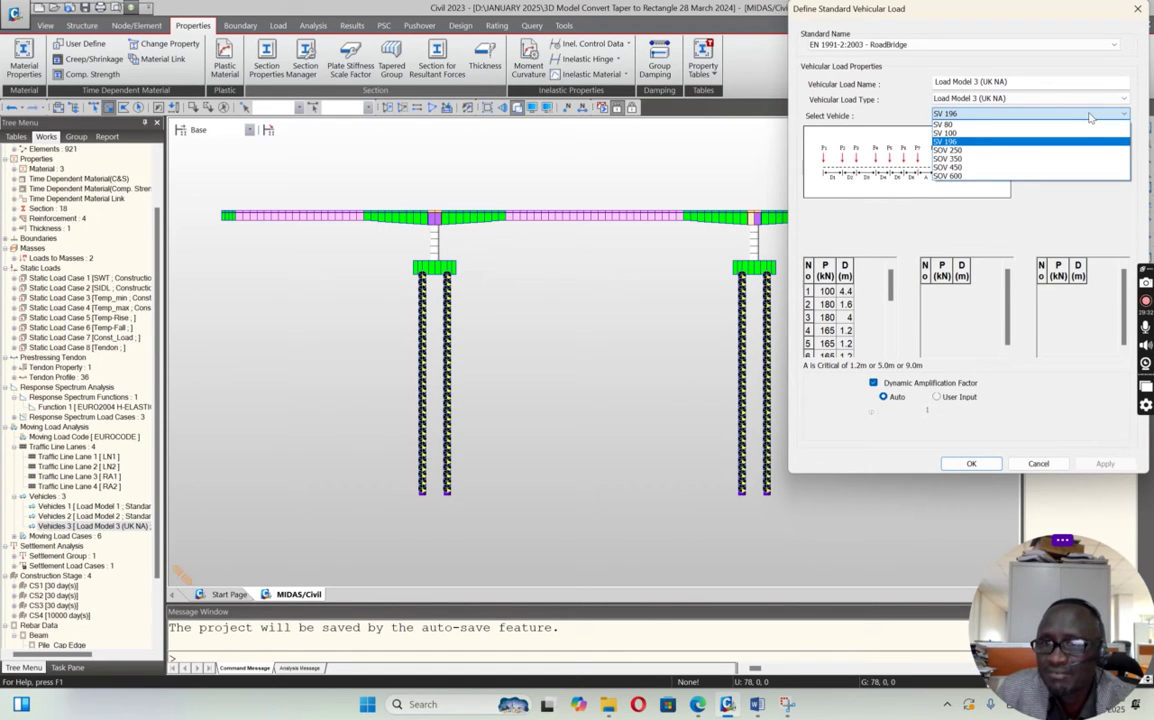
pyautogui.click(1090, 116)
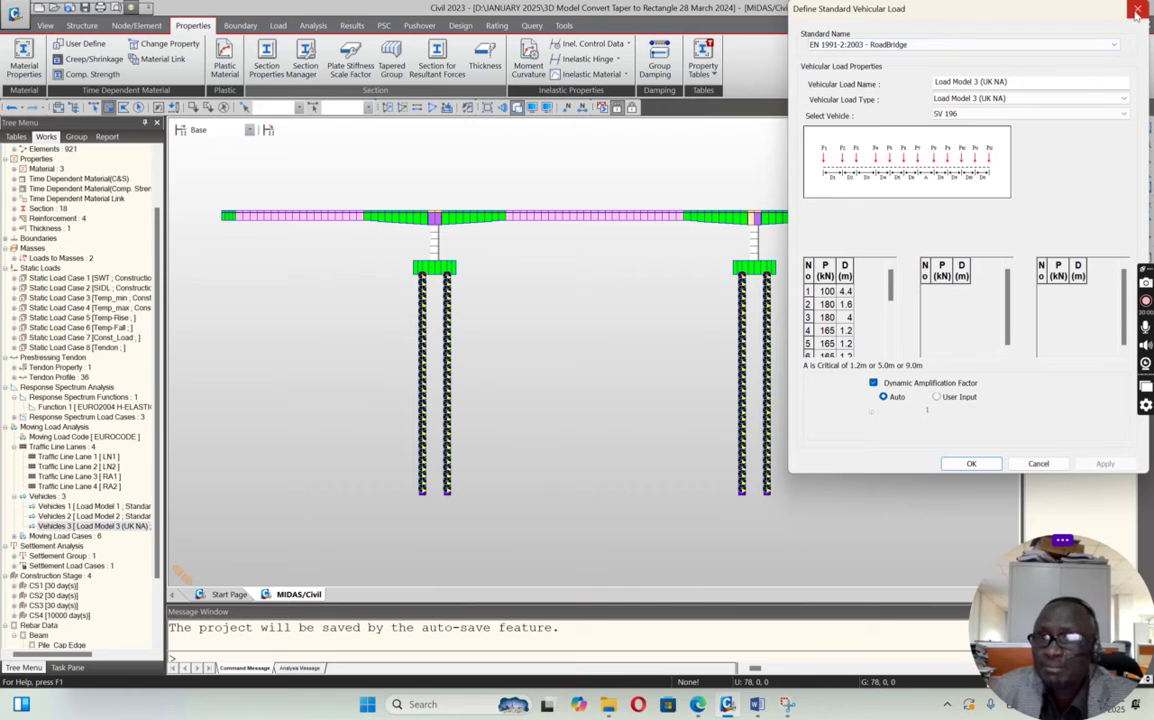
pyautogui.click(1111, 45)
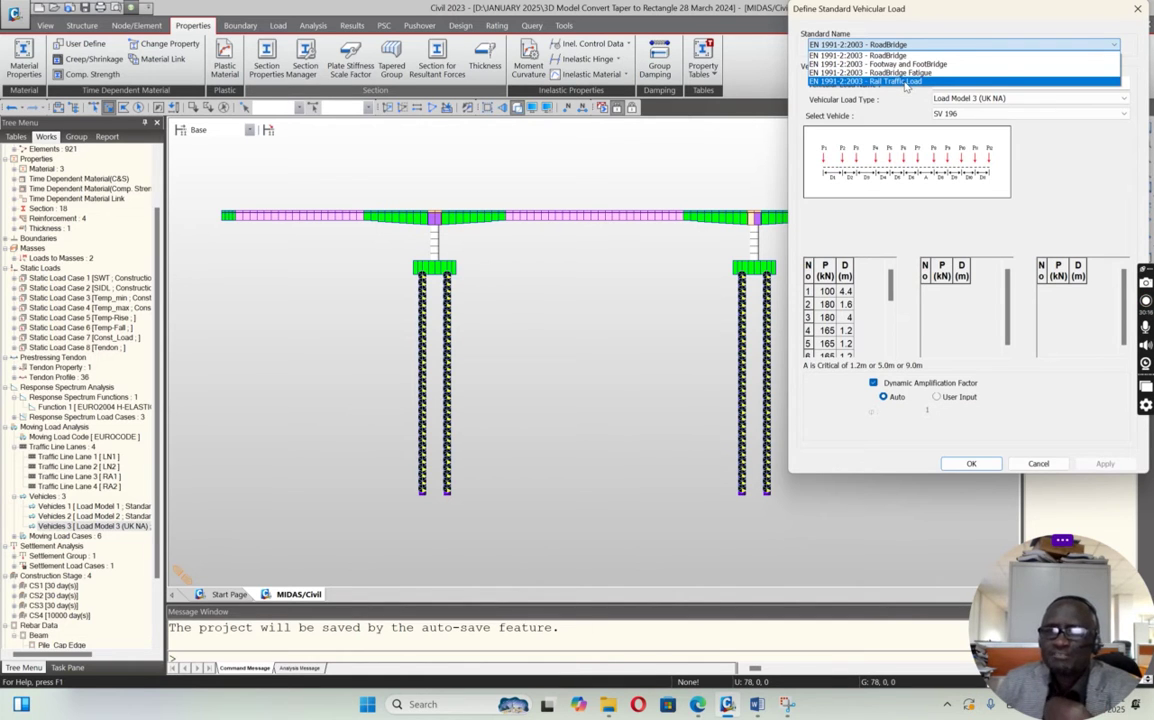
pyautogui.click(625, 168)
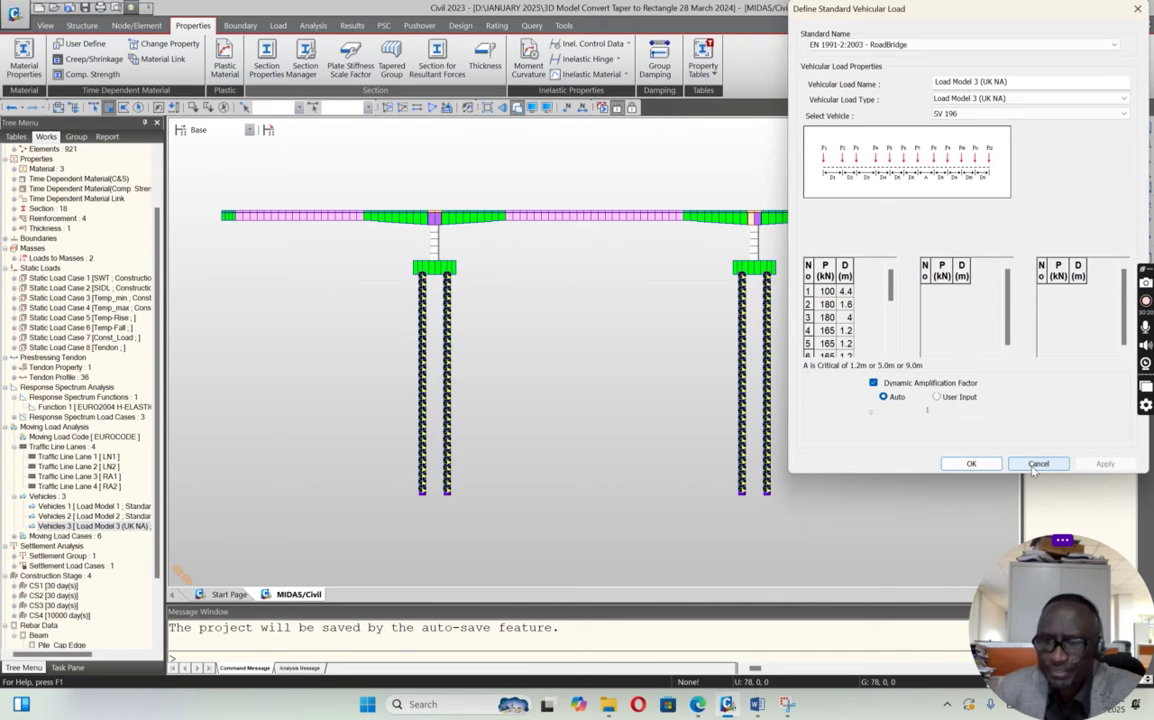
pyautogui.click(1037, 464)
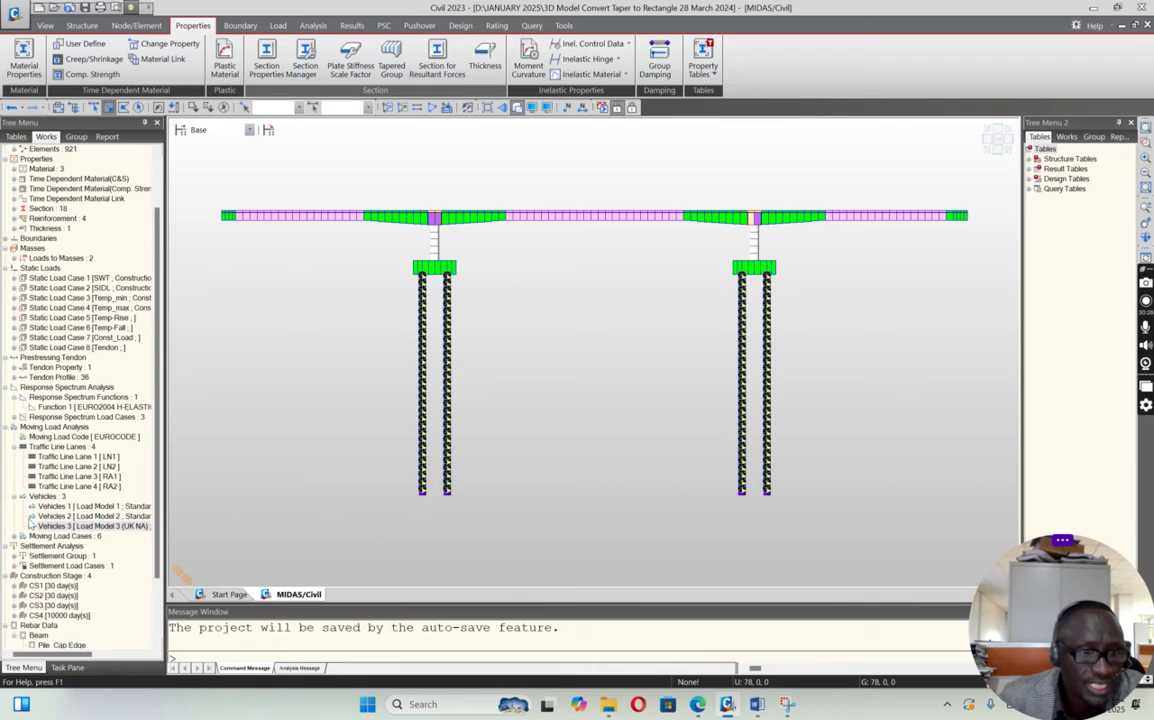
# Collapse the traffic line lane and vehicle lists, and briefly look into construction stage CS1
pyautogui.click(14, 447)
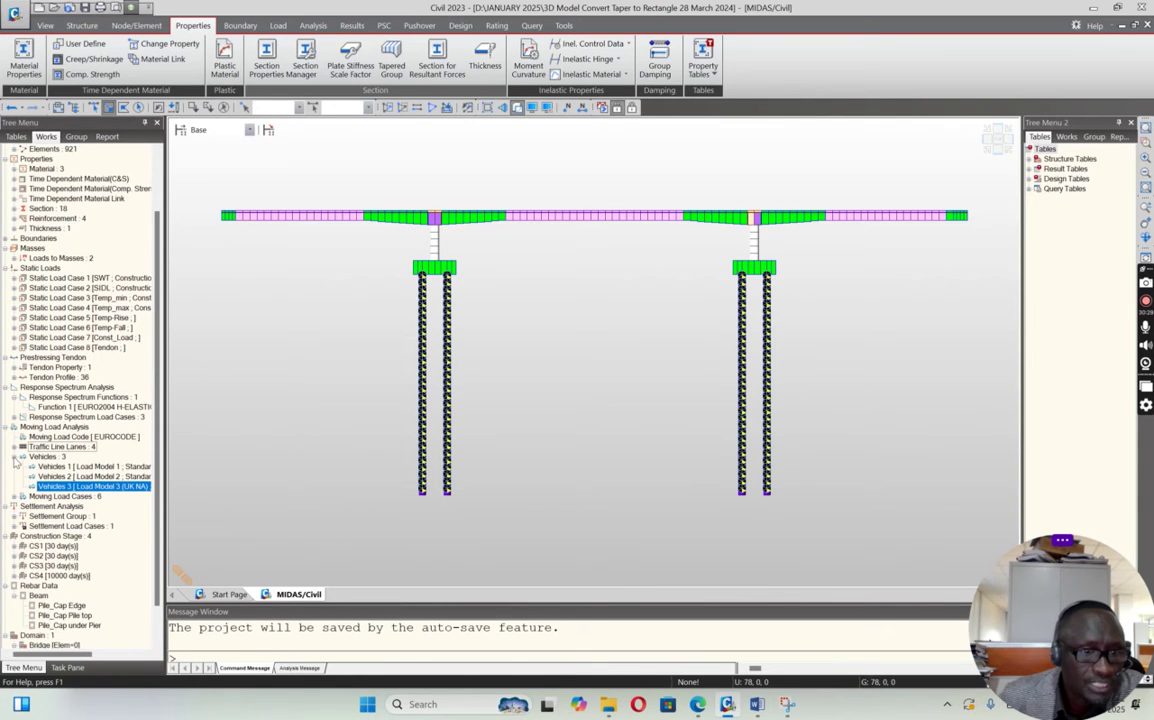
pyautogui.click(14, 457)
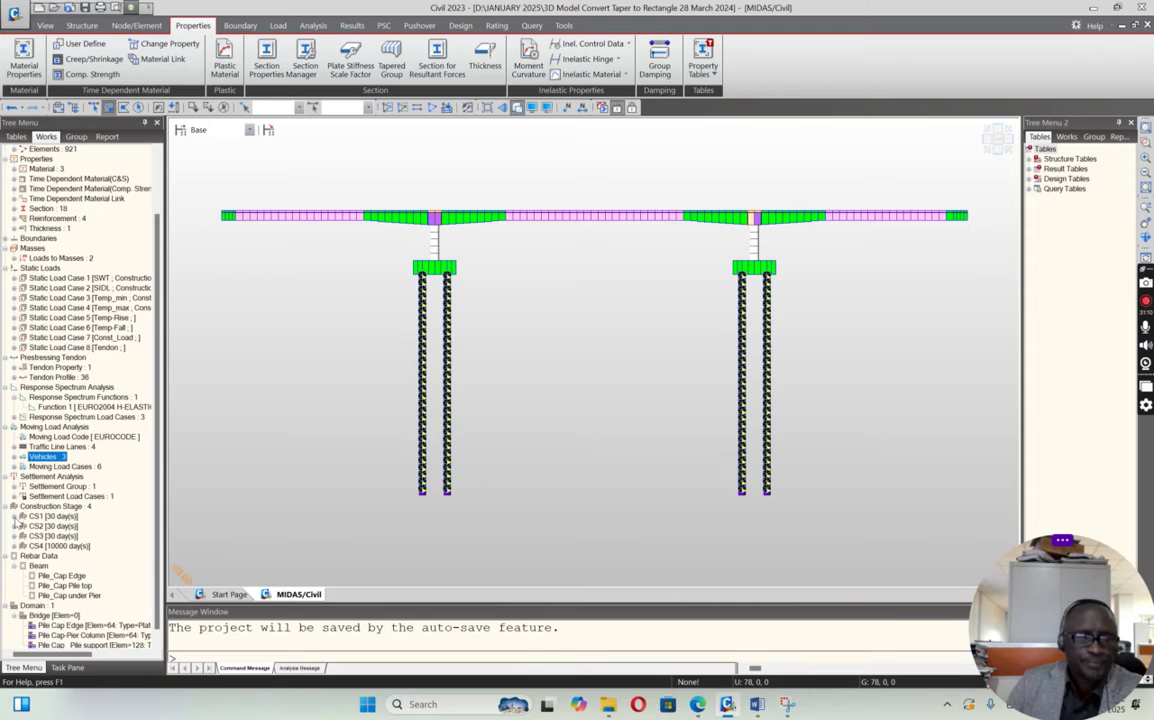
pyautogui.click(15, 517)
pyautogui.click(15, 517)
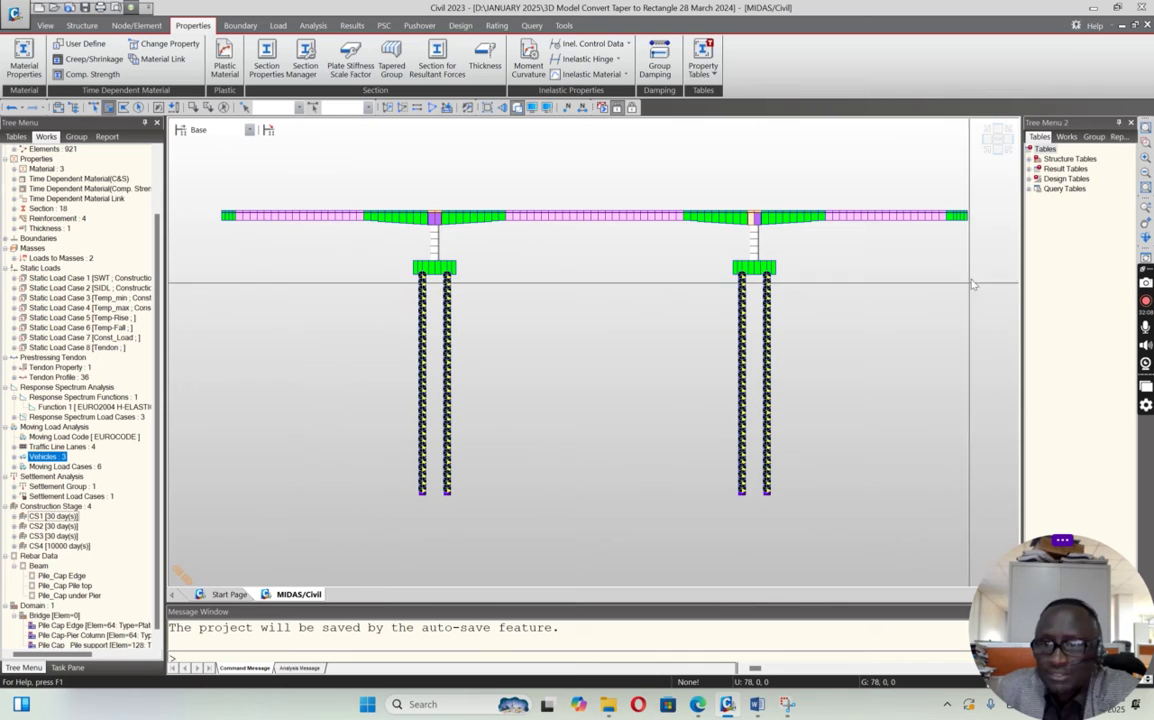
# Inspect the complete bridge model alternately in isometric and front views
pyautogui.click(987, 153)
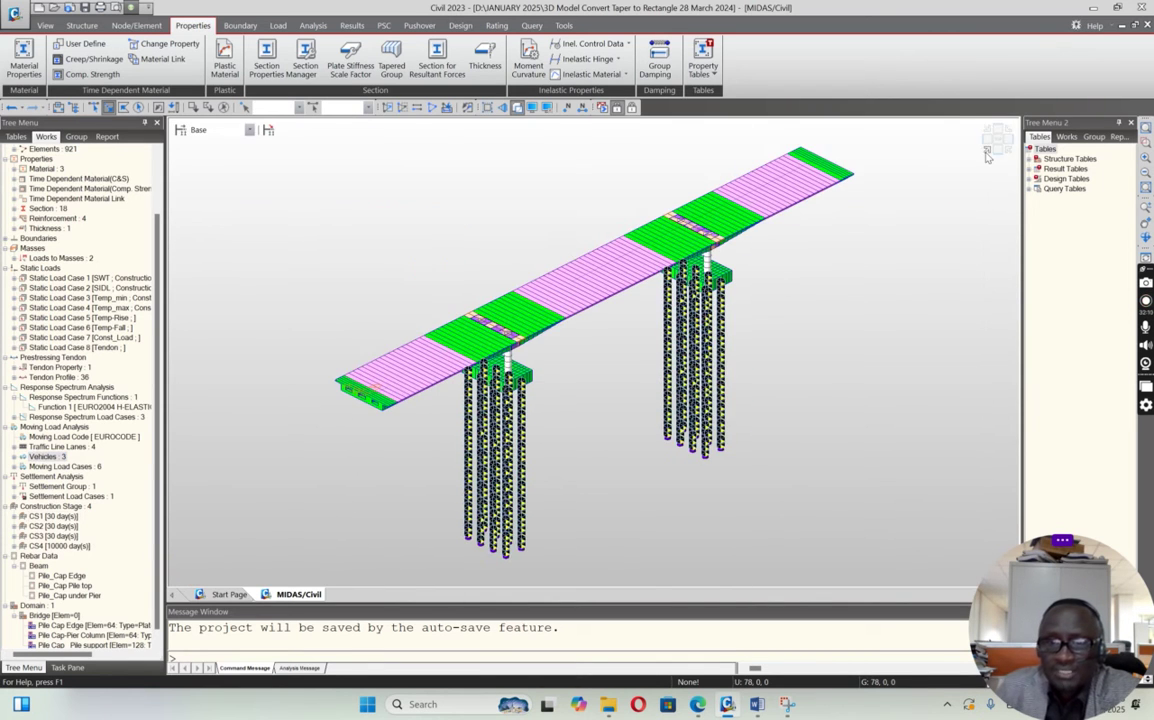
pyautogui.click(998, 150)
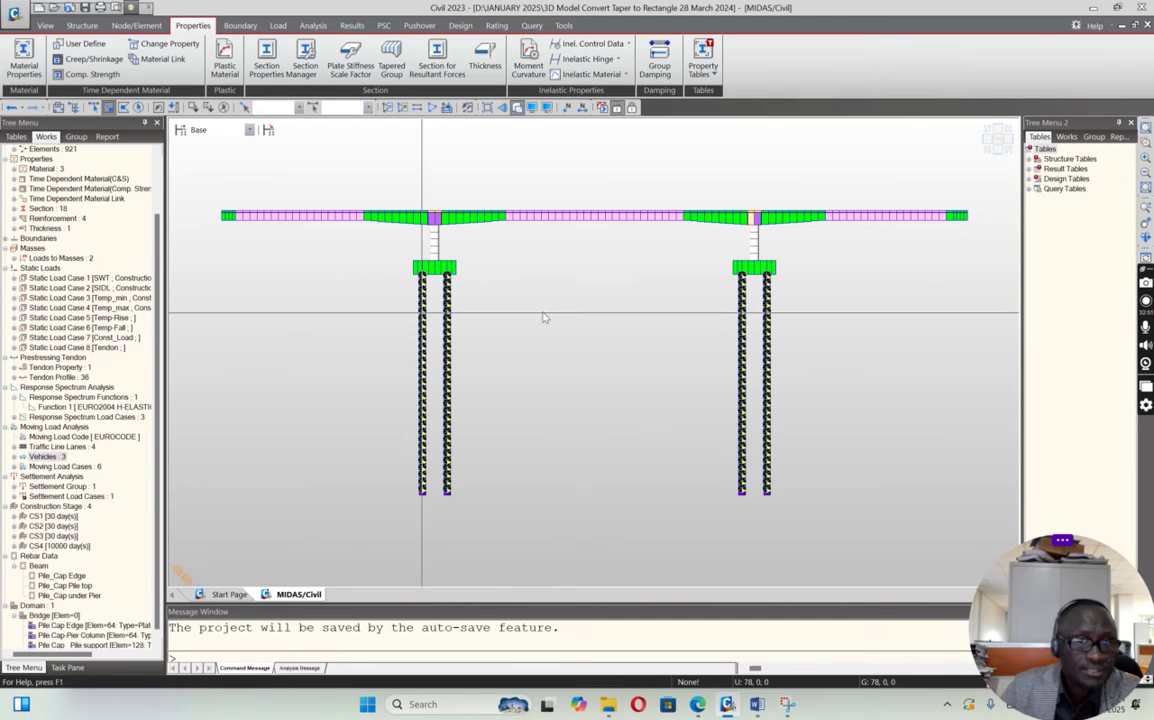
pyautogui.click(986, 150)
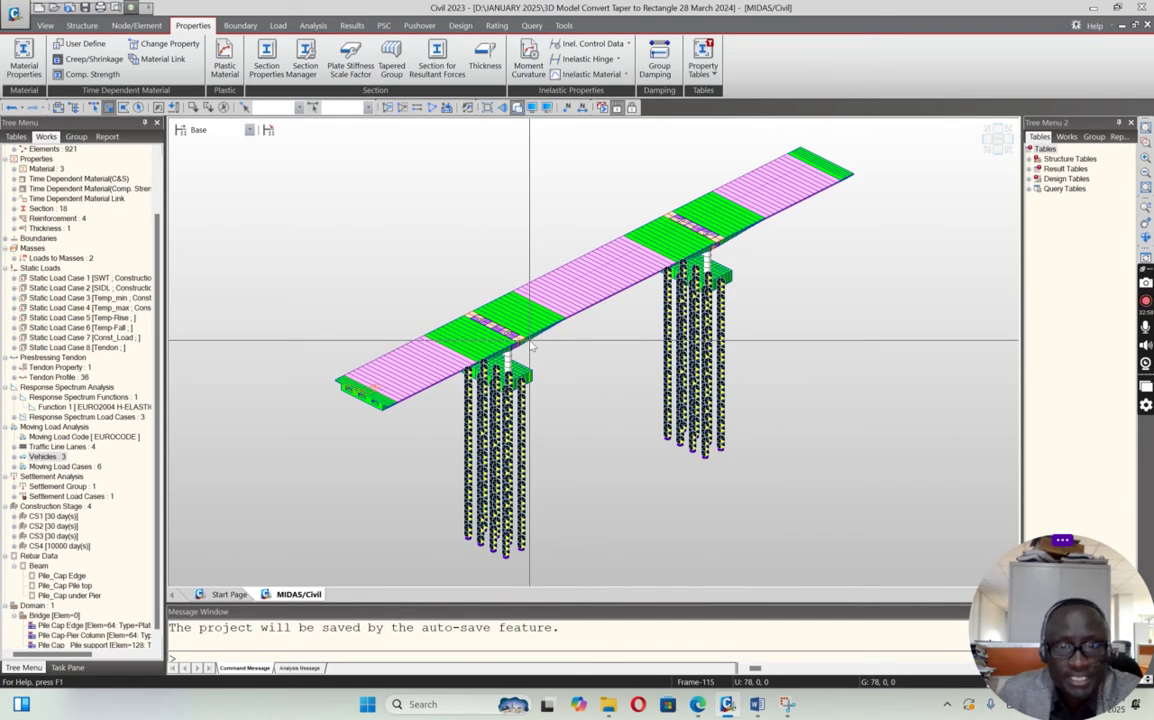
pyautogui.click(998, 151)
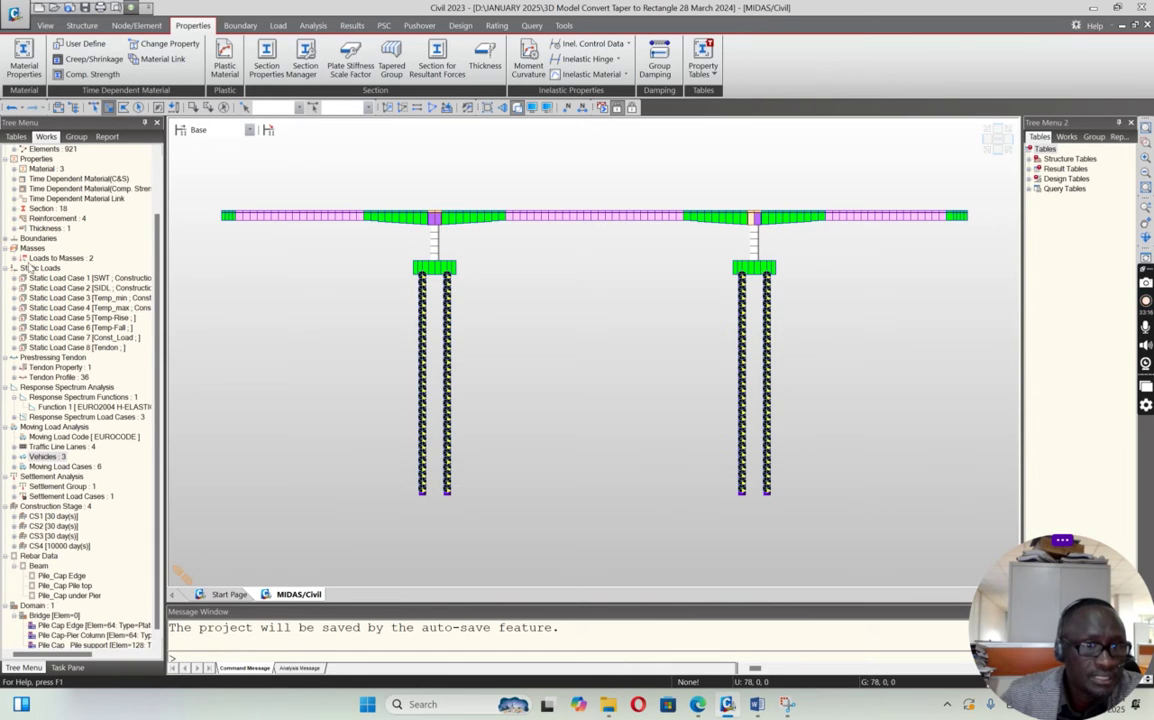
# Turn off the display of the linear point spring supports along the piles
pyautogui.click(6, 239)
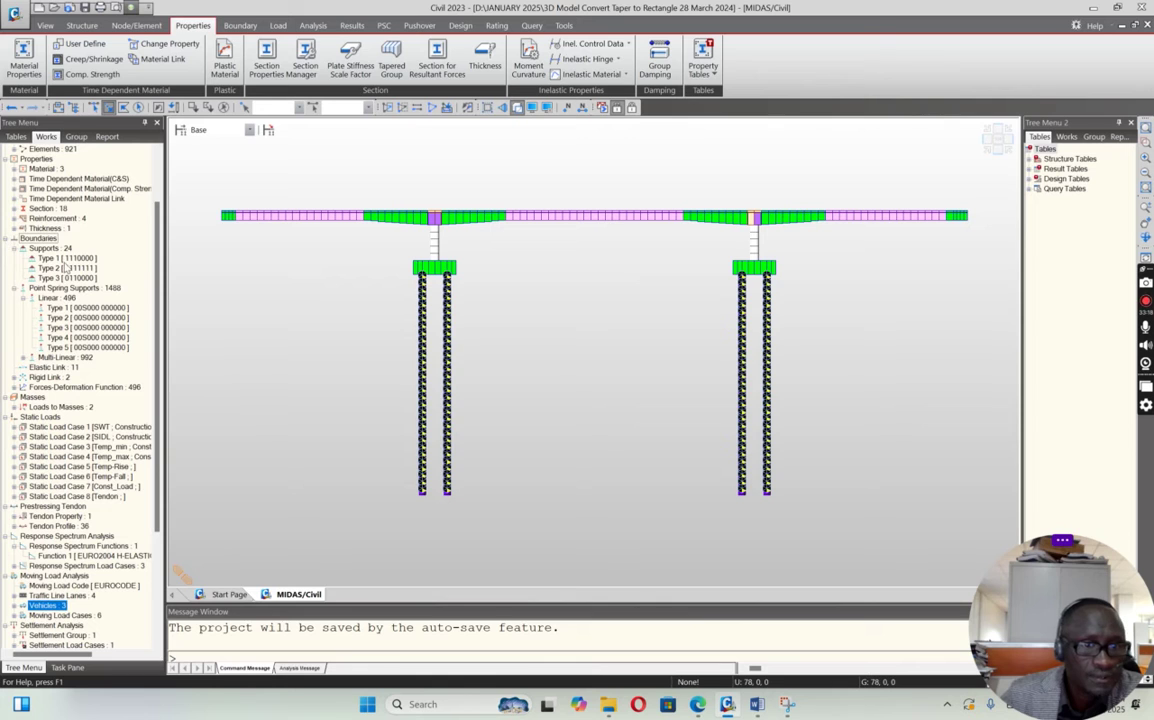
pyautogui.click(70, 307)
pyautogui.rightClick(70, 307)
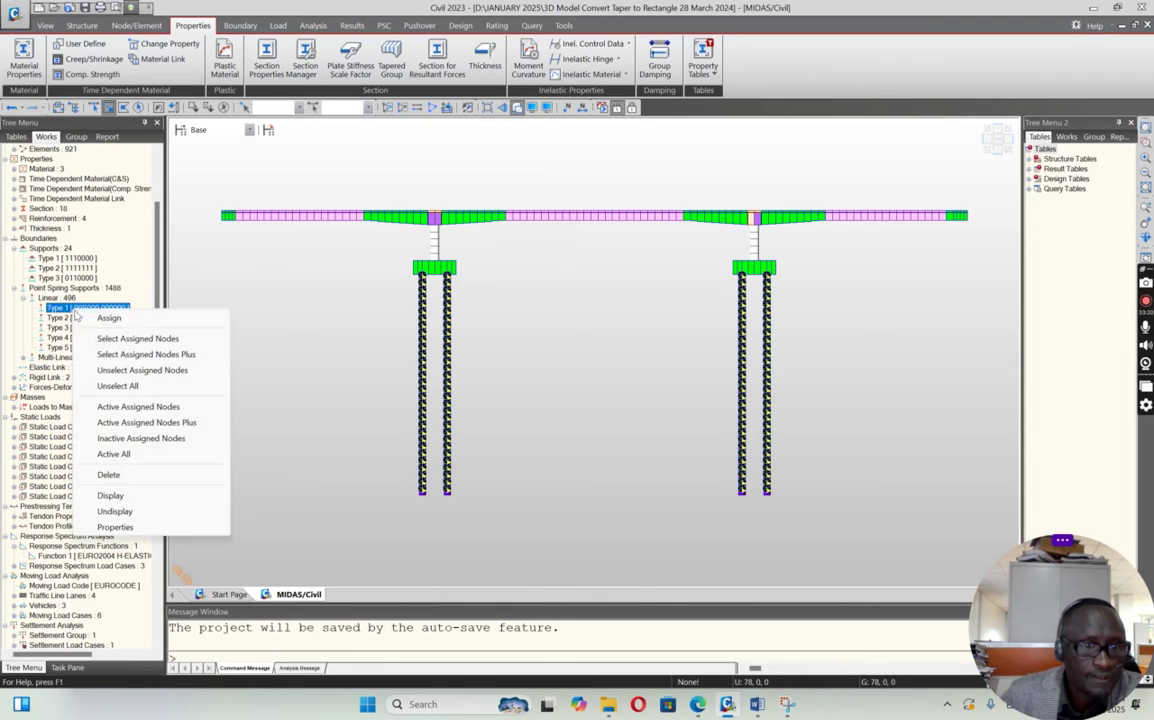
pyautogui.click(112, 495)
pyautogui.rightClick(97, 312)
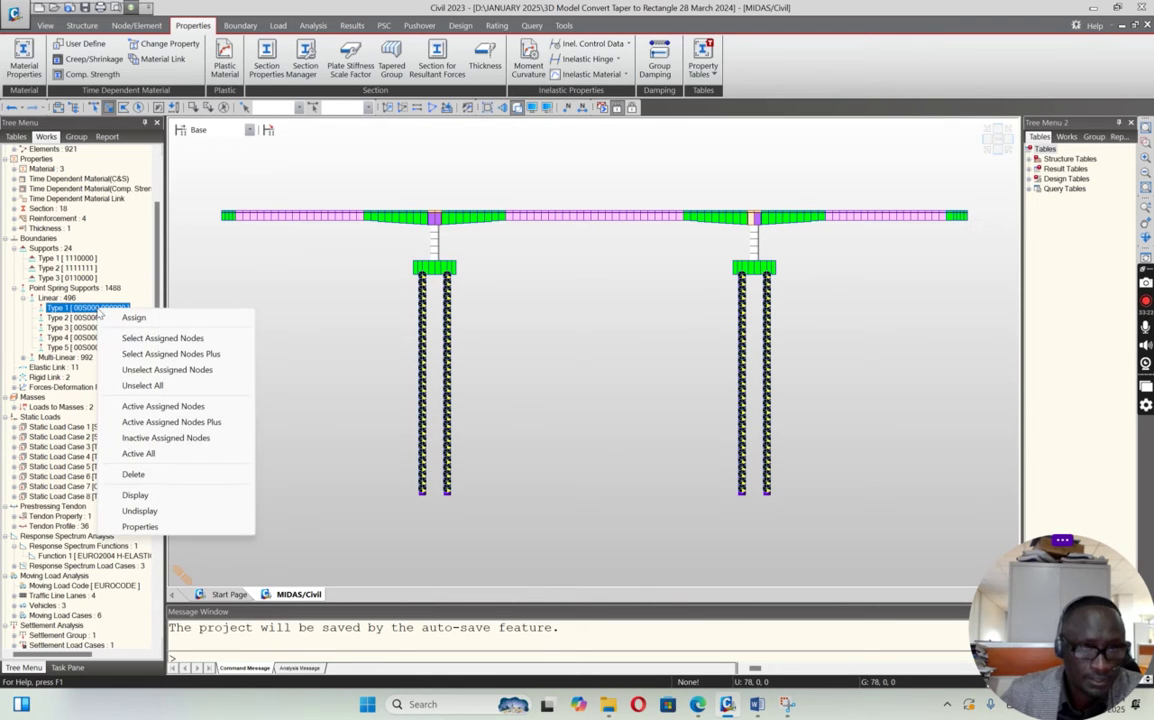
pyautogui.click(140, 510)
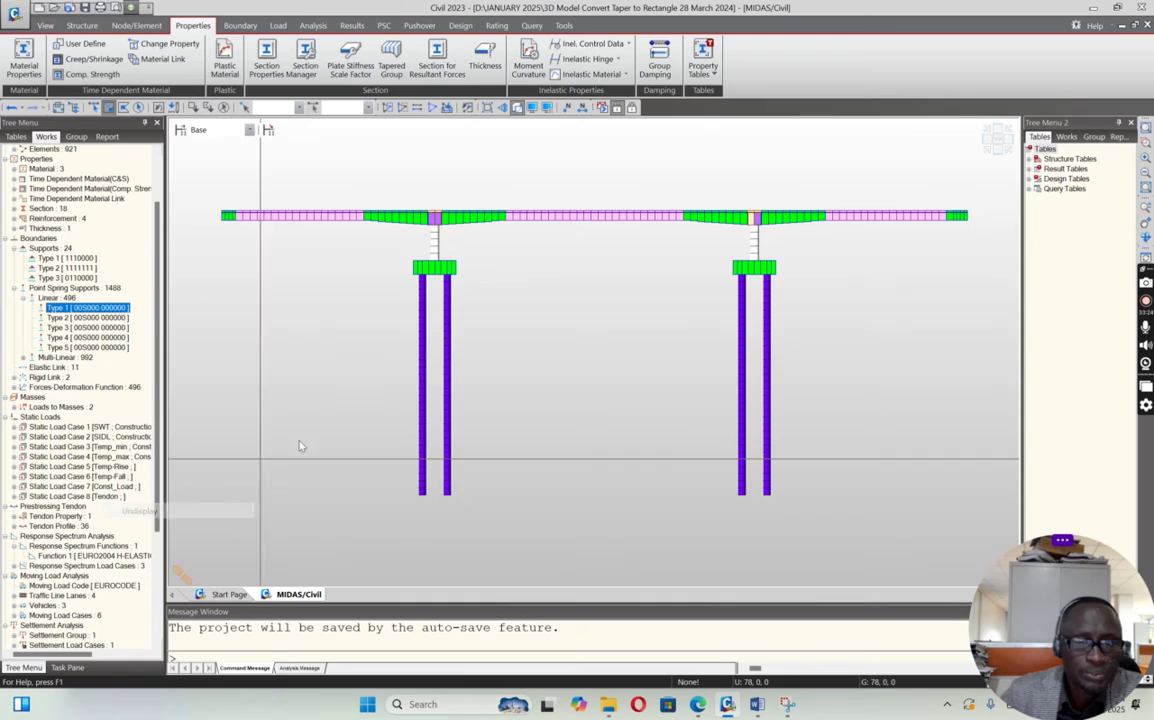
# Show construction stage CS1 of the bridge in isometric view
pyautogui.click(988, 155)
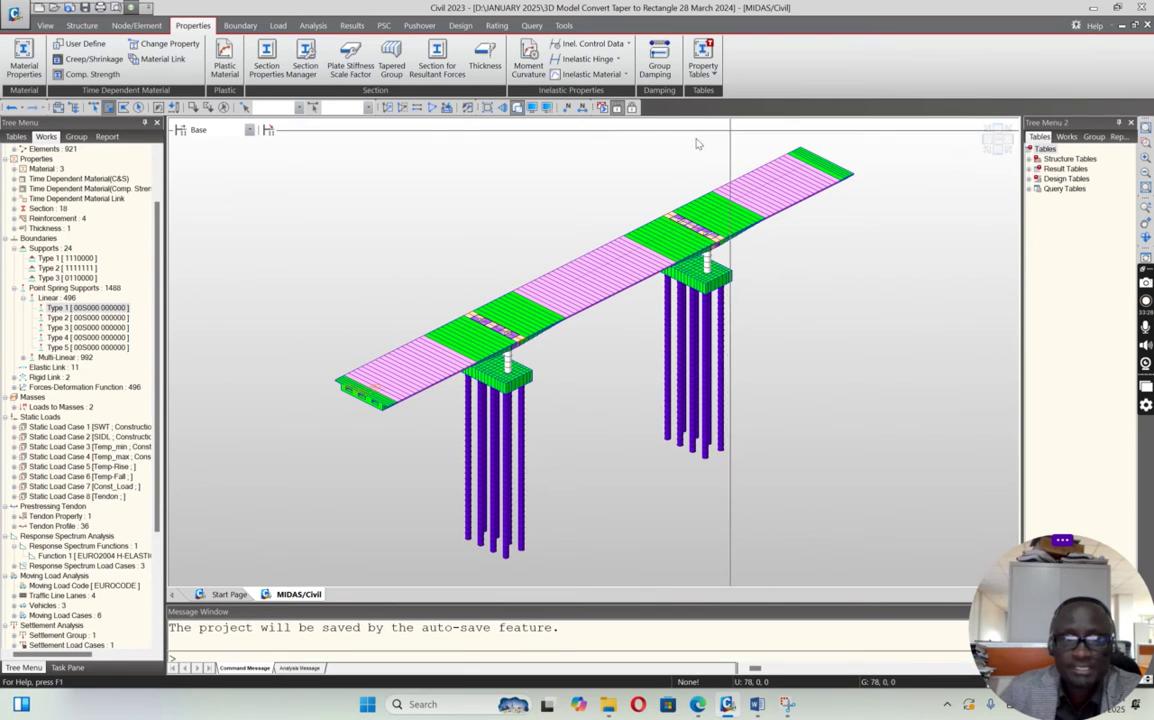
pyautogui.click(249, 130)
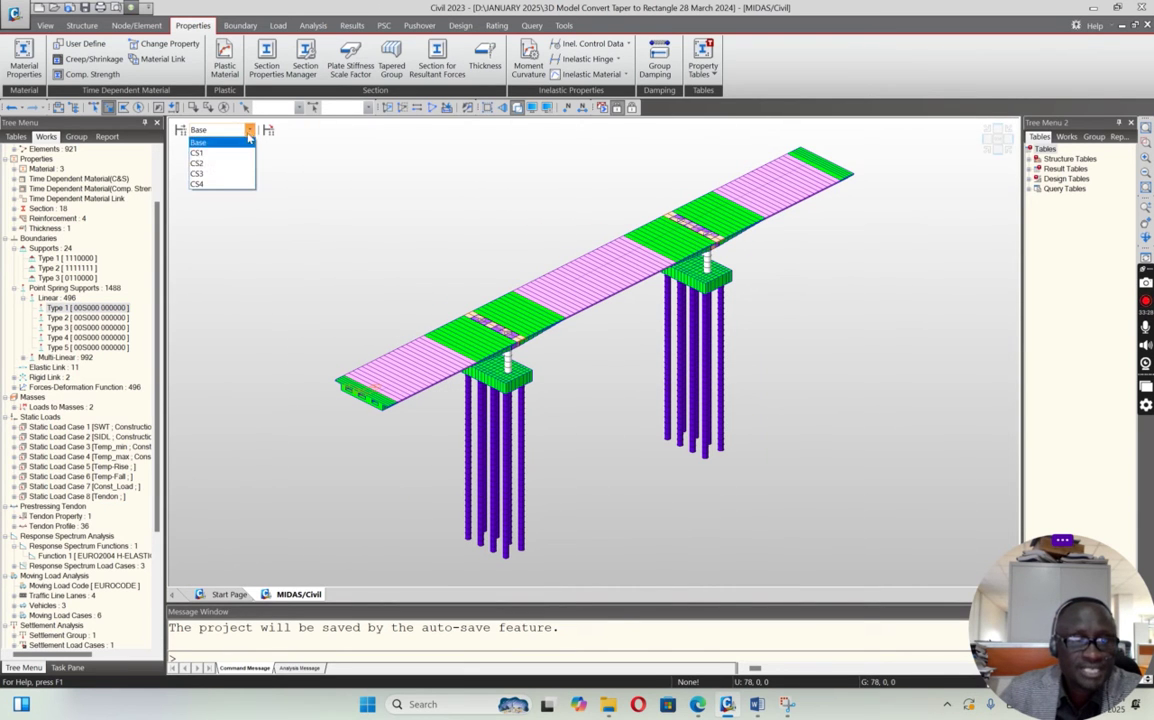
pyautogui.click(217, 152)
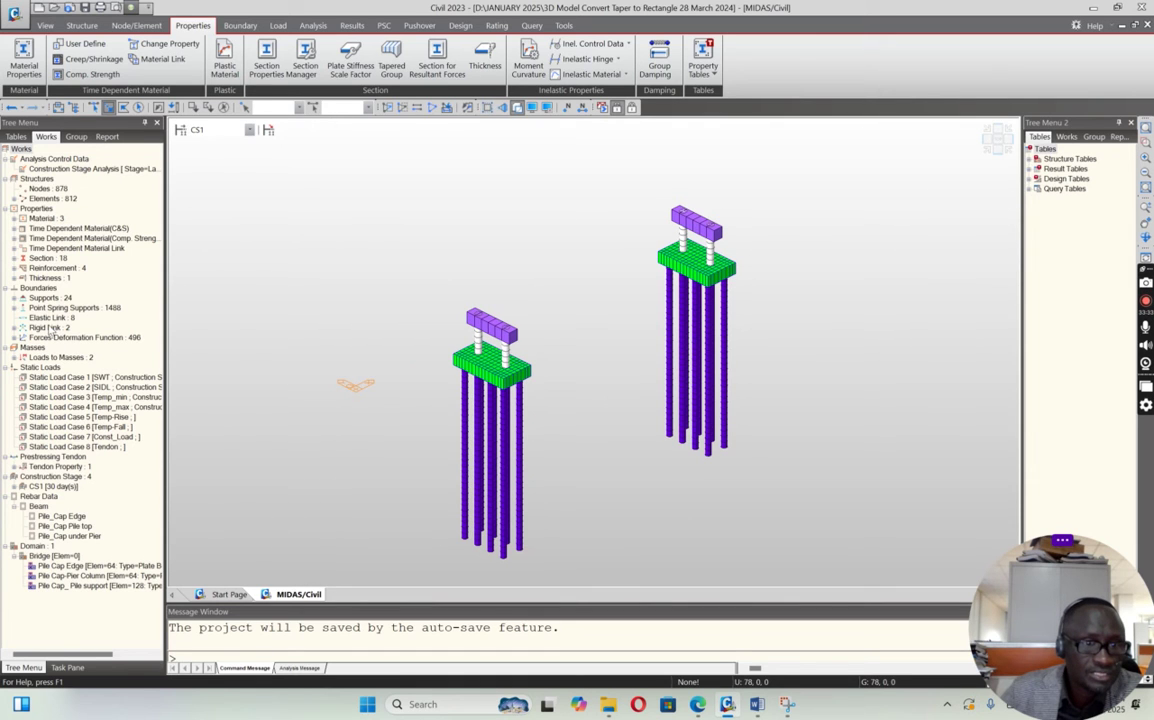
# List the support types in stage CS1 and display the supports on the model
pyautogui.click(14, 298)
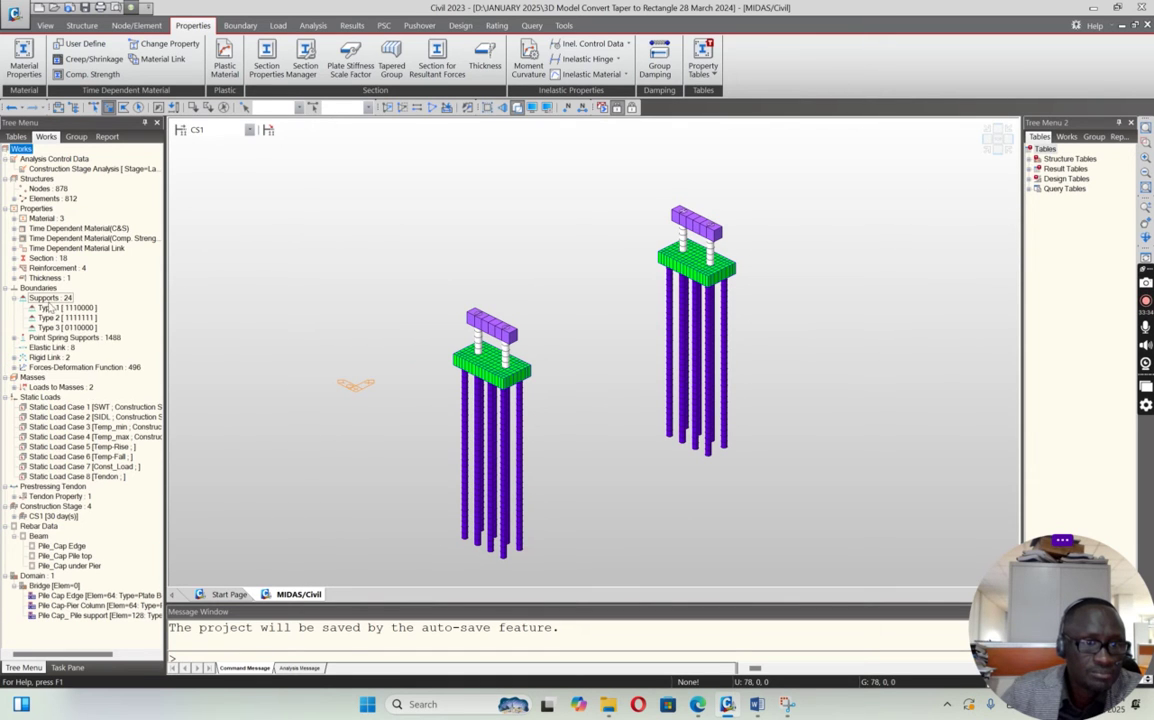
pyautogui.rightClick(58, 311)
pyautogui.click(100, 495)
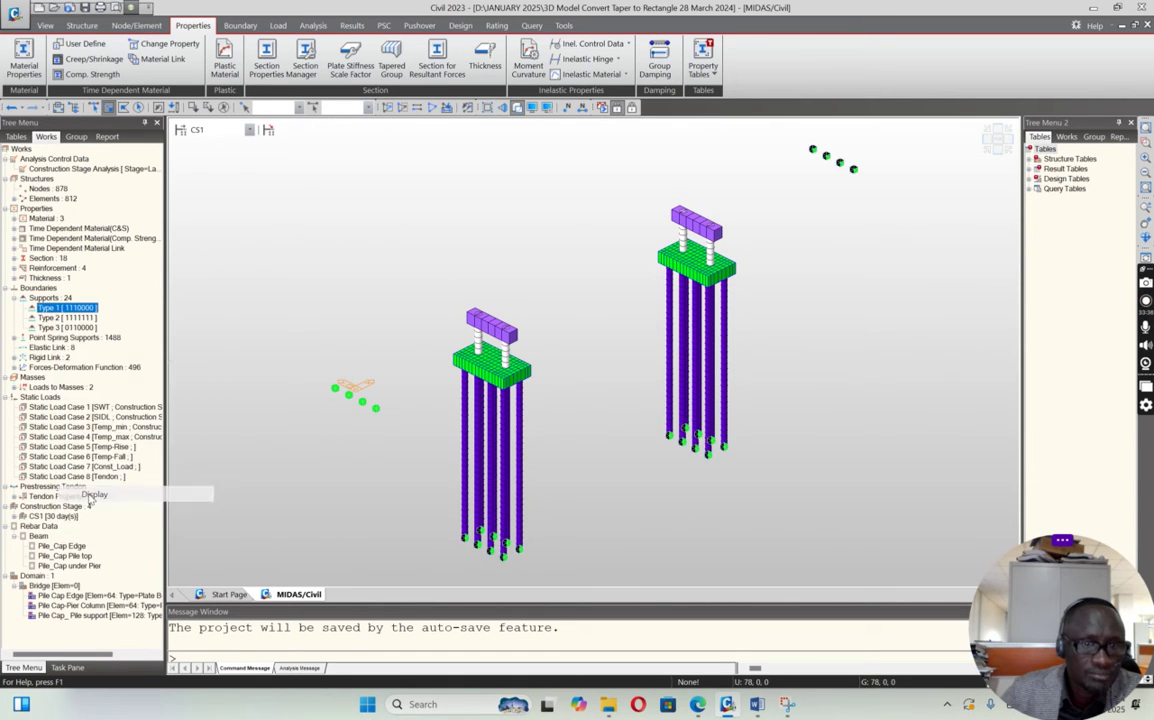
# Examine the support nodes at both bridge ends in stage CS1, finishing with the front view
pyautogui.moveTo(297, 361); pyautogui.dragTo(412, 438)
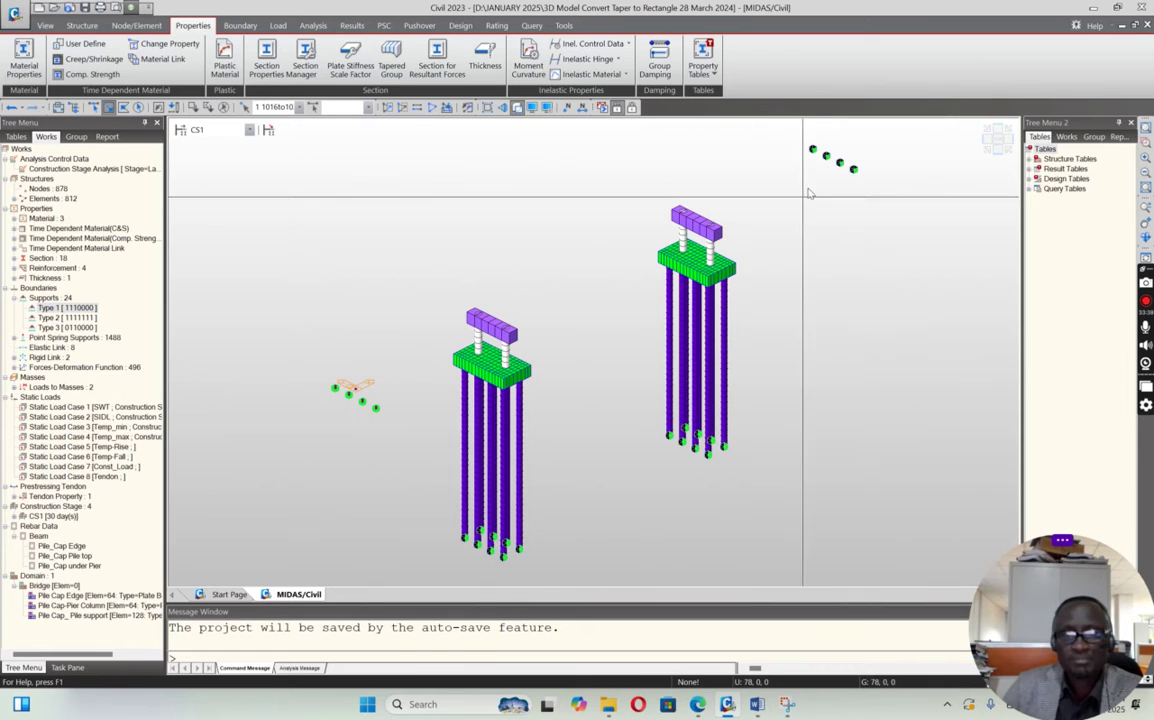
pyautogui.moveTo(831, 182); pyautogui.dragTo(883, 211)
pyautogui.press('Delete')
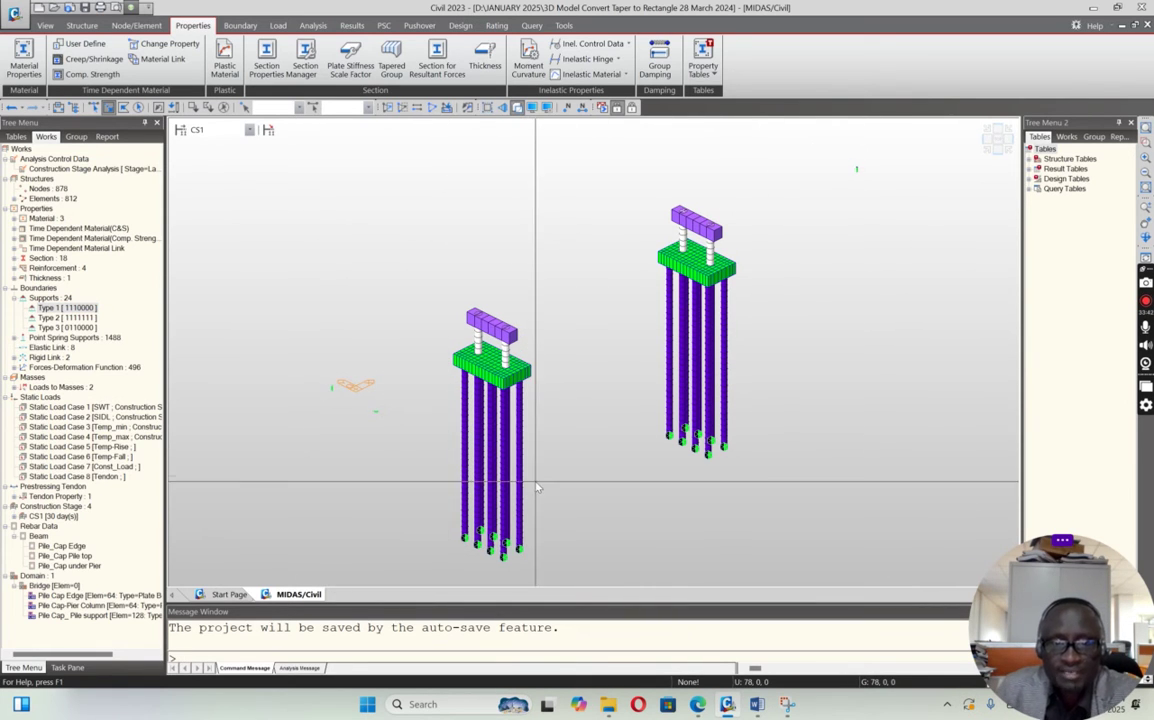
pyautogui.click(998, 153)
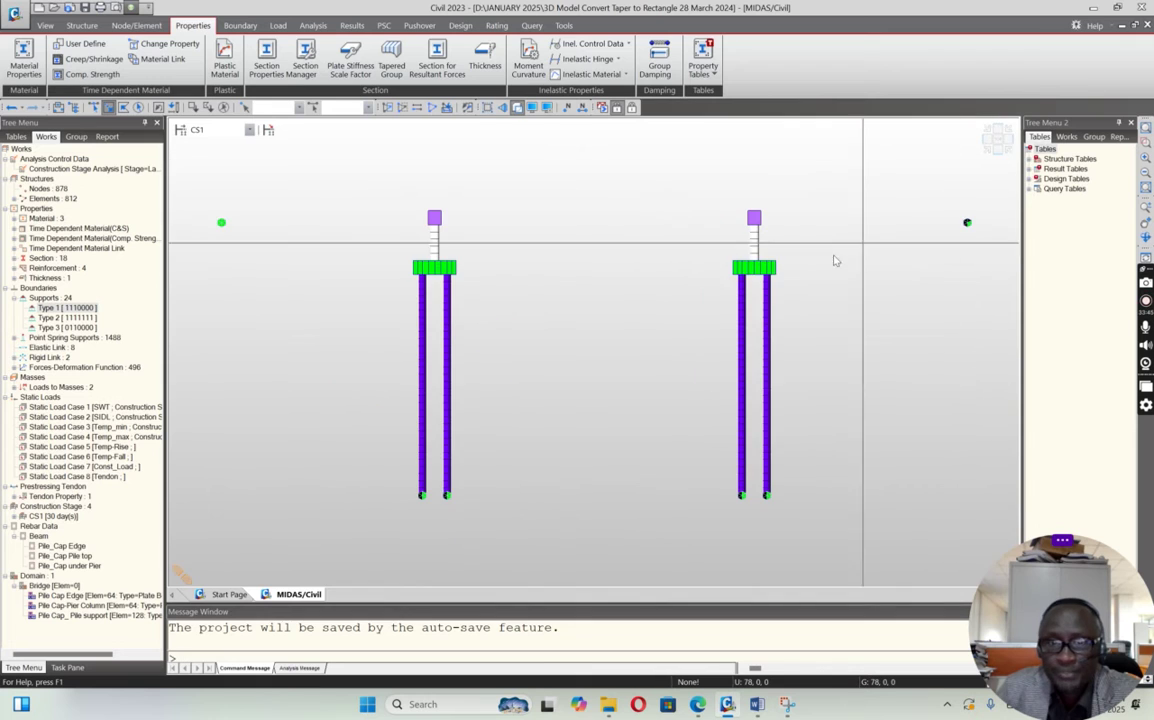
# Isolate the pile caps and piles of stage CS1 and view them isometrically
pyautogui.moveTo(354, 260); pyautogui.dragTo(815, 525)
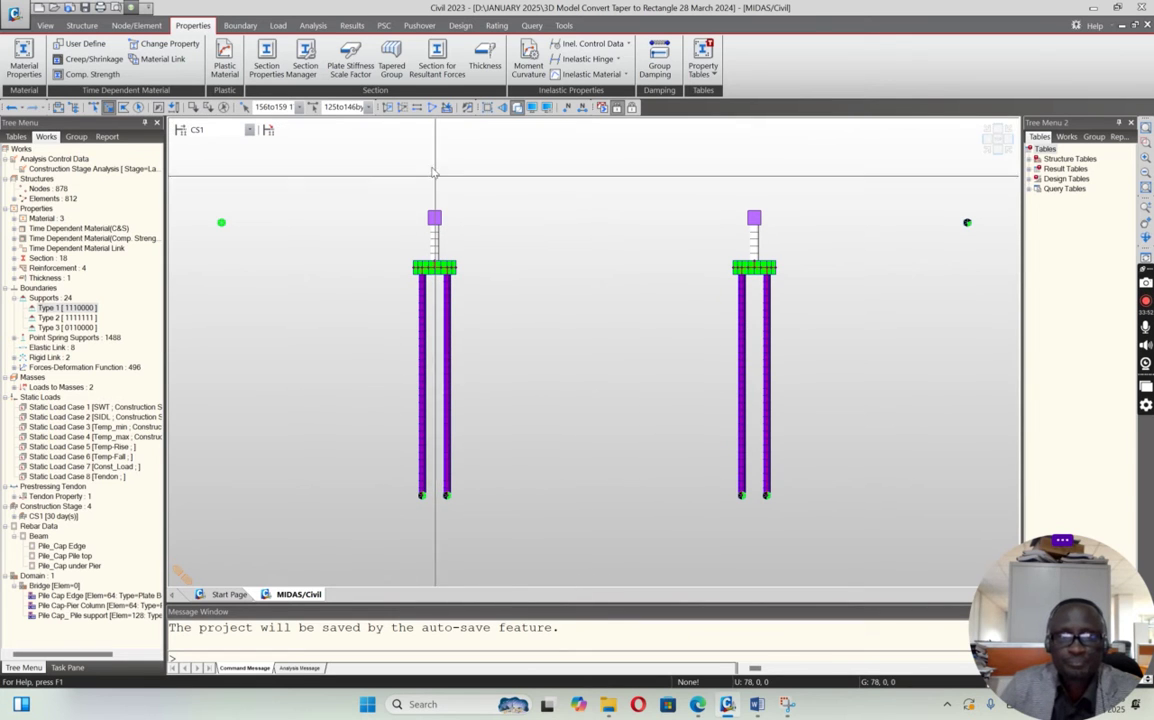
pyautogui.click(385, 108)
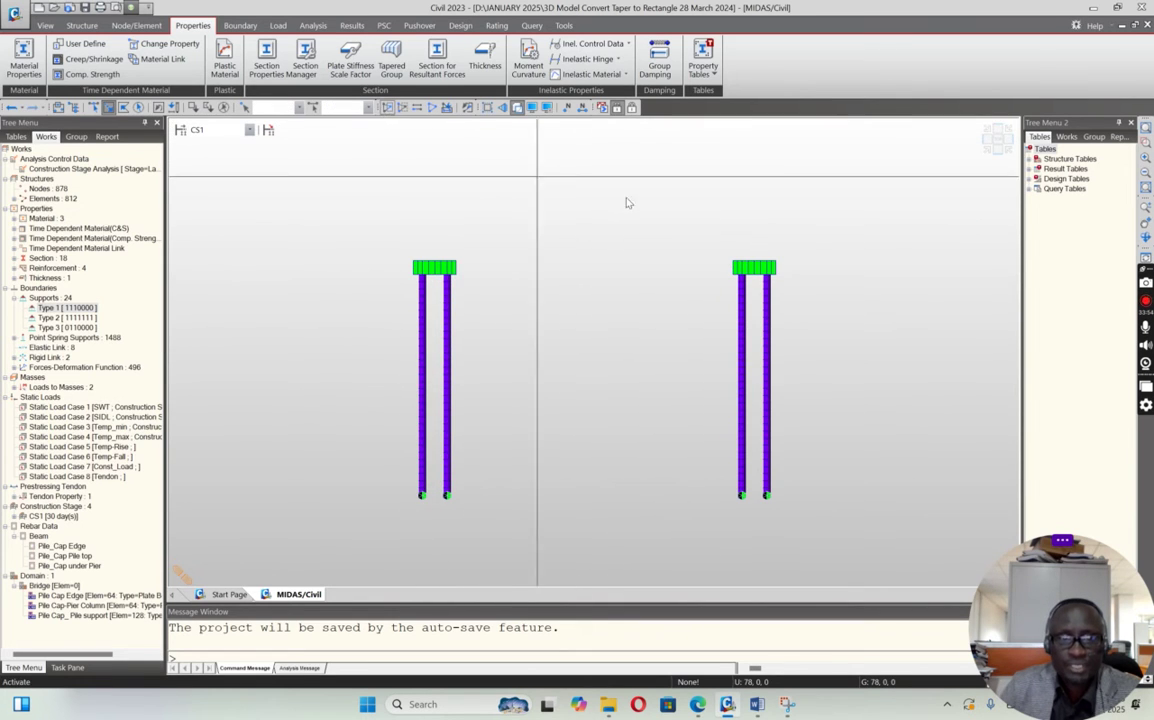
pyautogui.click(988, 152)
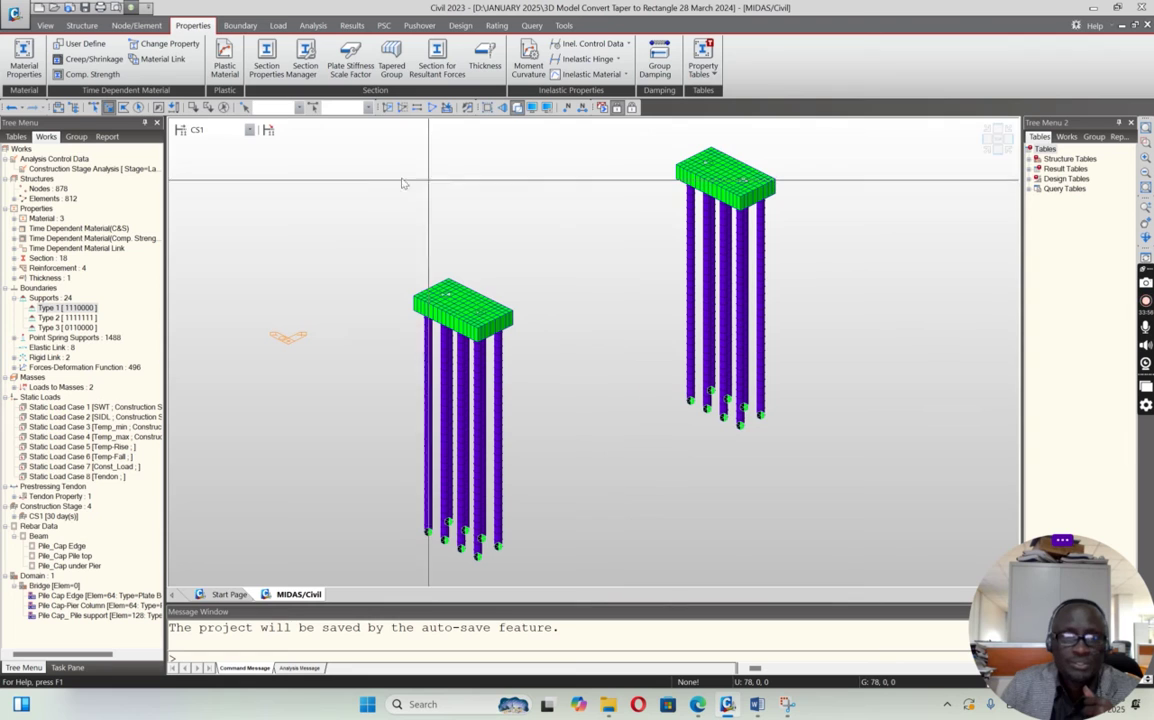
# Reactivate all elements of stage CS1 and reposition the model so both pier caps are fully in view
pyautogui.click(432, 107)
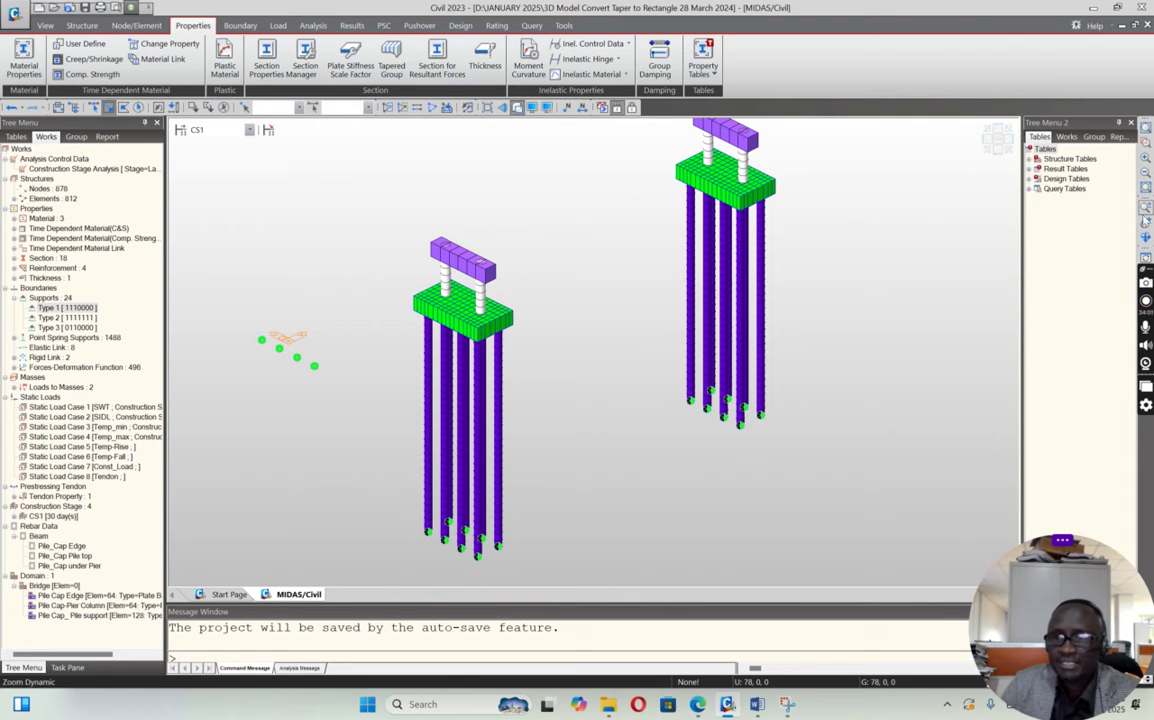
pyautogui.click(1146, 226)
pyautogui.moveTo(914, 291); pyautogui.dragTo(864, 282)
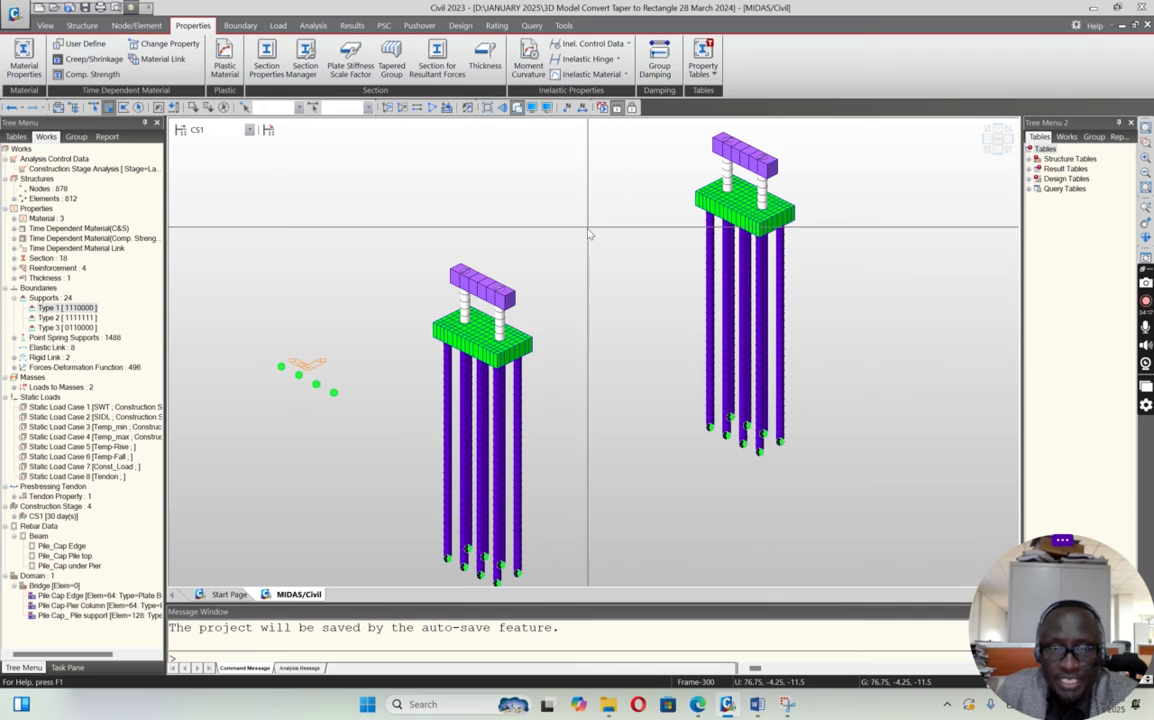
# Review the pier pile foundation drawing and first page of the Word design report, and return to the MIDAS Civil model
pyautogui.click(757, 704)
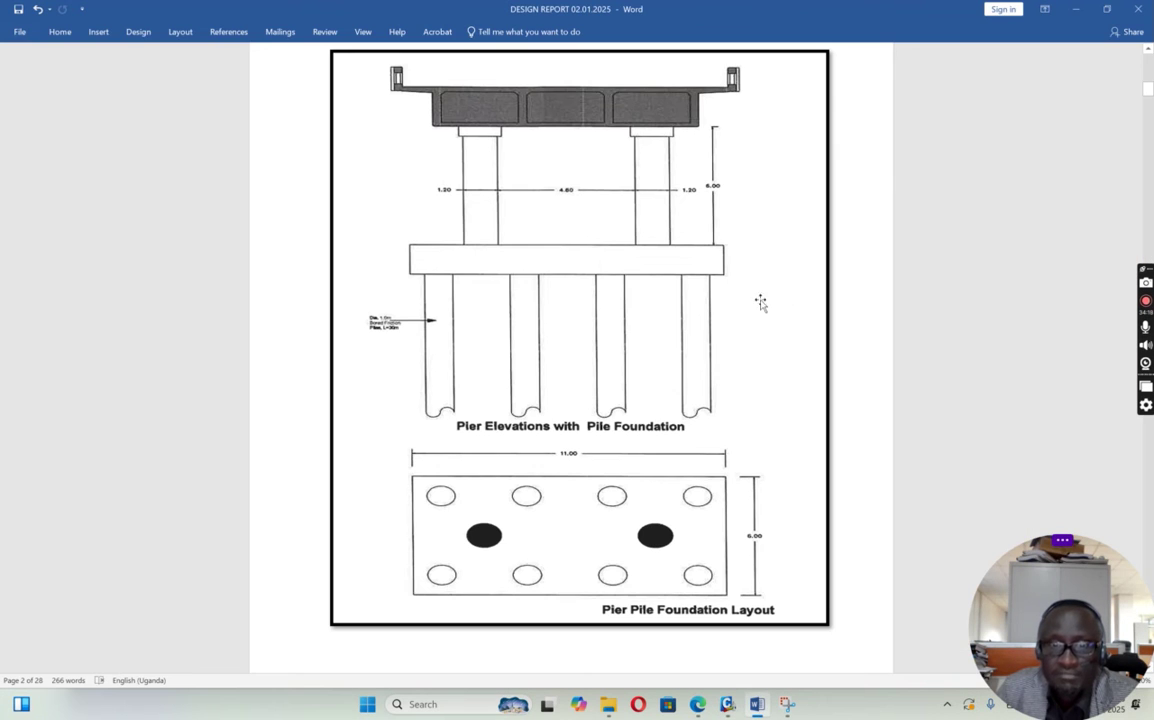
pyautogui.moveTo(1149, 97); pyautogui.dragTo(1149, 60)
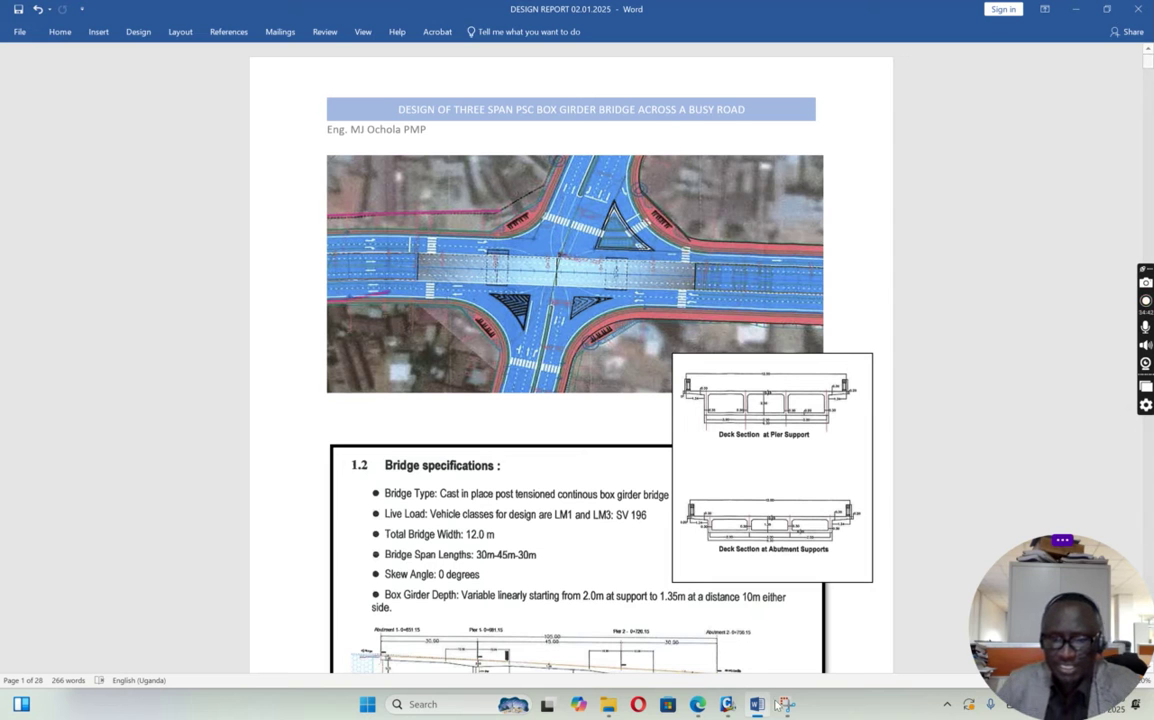
pyautogui.click(727, 704)
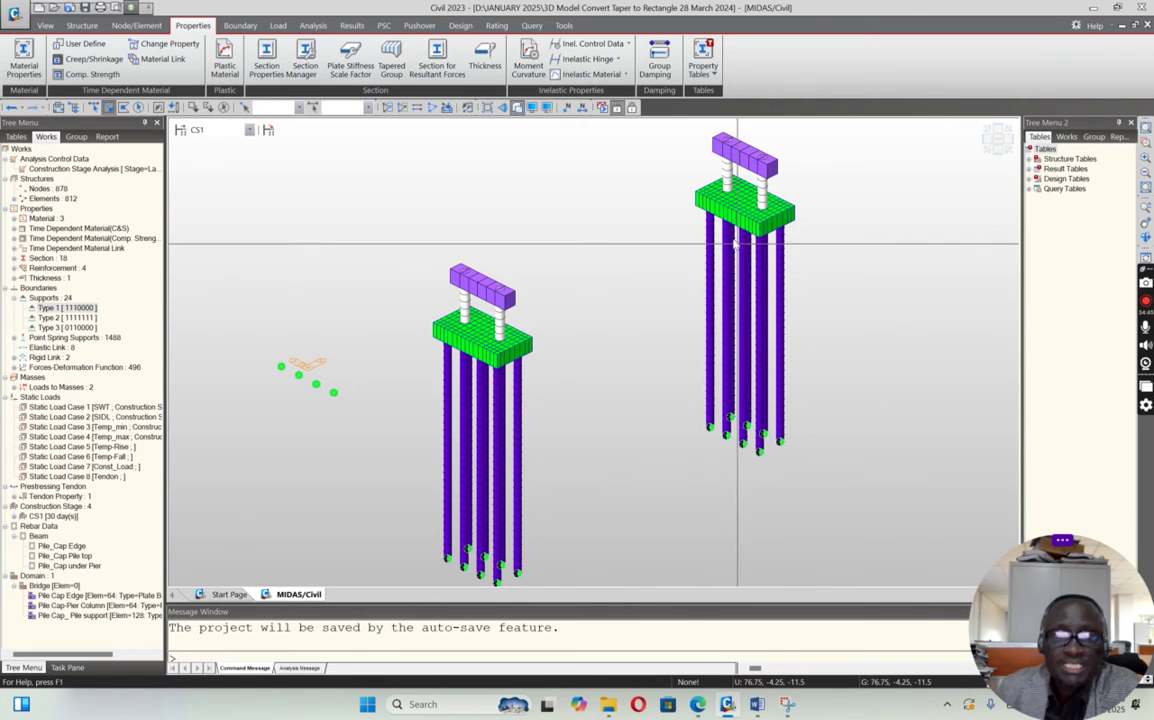
# Show construction stage CS2 in front view and outline the midspan gap and the deck segment over the first pier
pyautogui.click(250, 130)
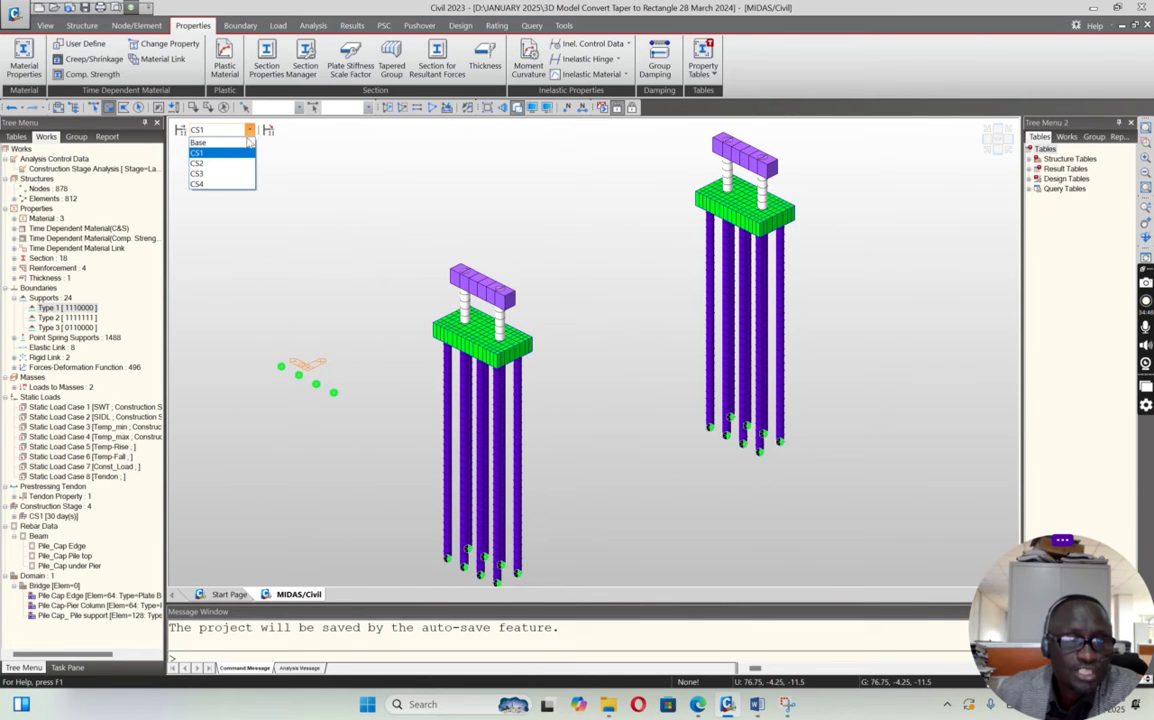
pyautogui.click(218, 163)
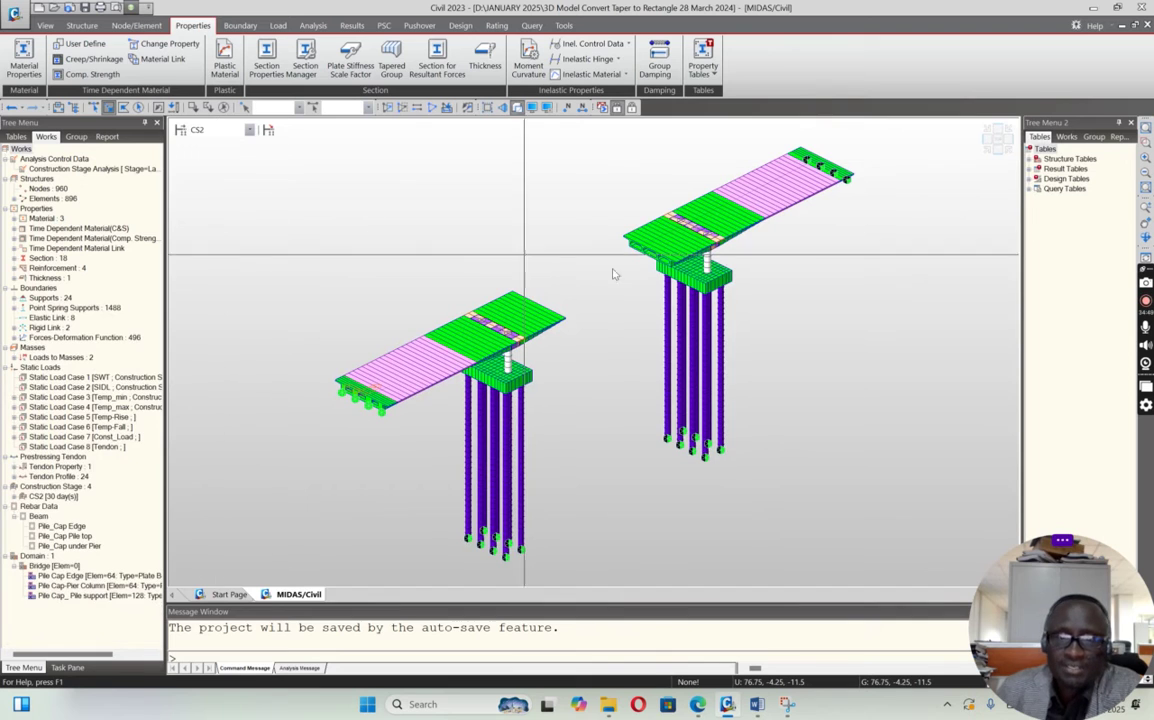
pyautogui.click(998, 155)
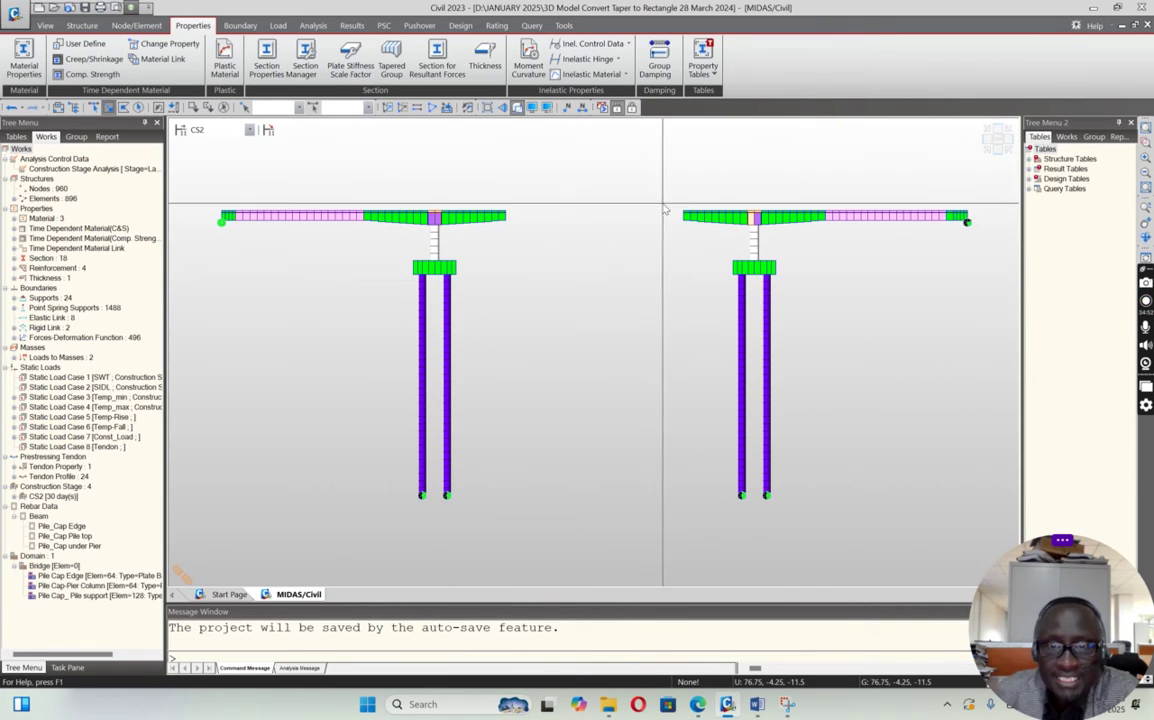
pyautogui.moveTo(507, 185); pyautogui.dragTo(684, 344)
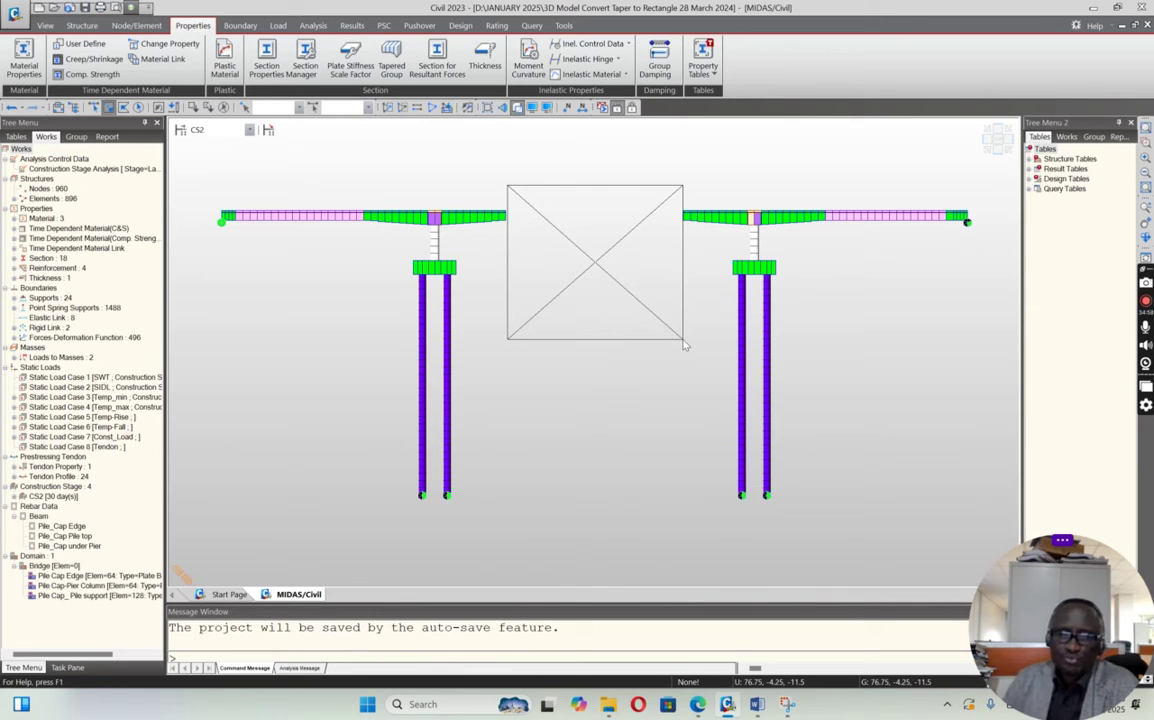
pyautogui.moveTo(684, 341); pyautogui.dragTo(674, 269)
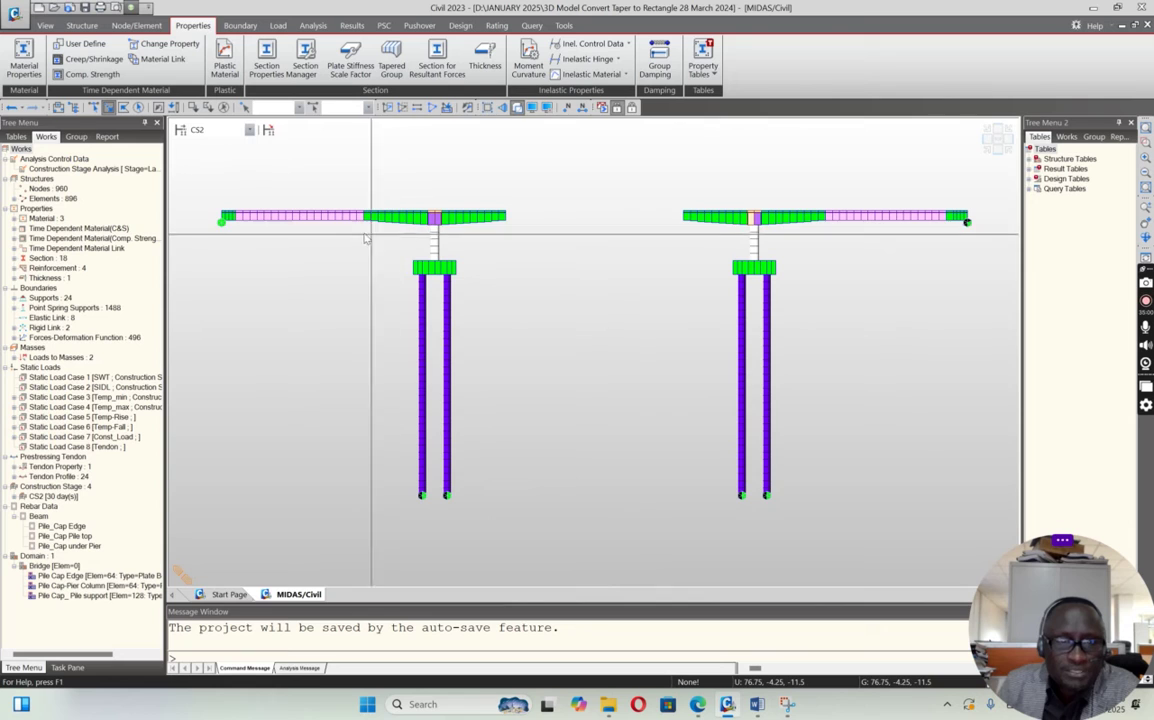
pyautogui.moveTo(207, 200); pyautogui.dragTo(510, 272)
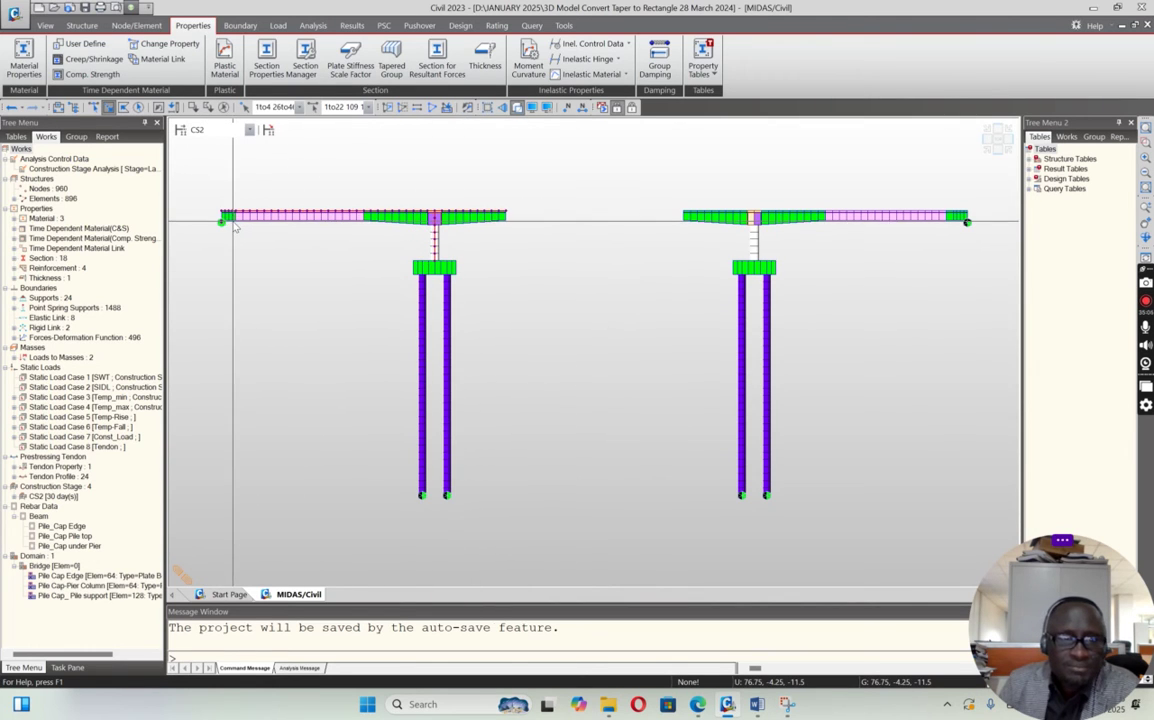
pyautogui.moveTo(202, 198); pyautogui.dragTo(395, 243)
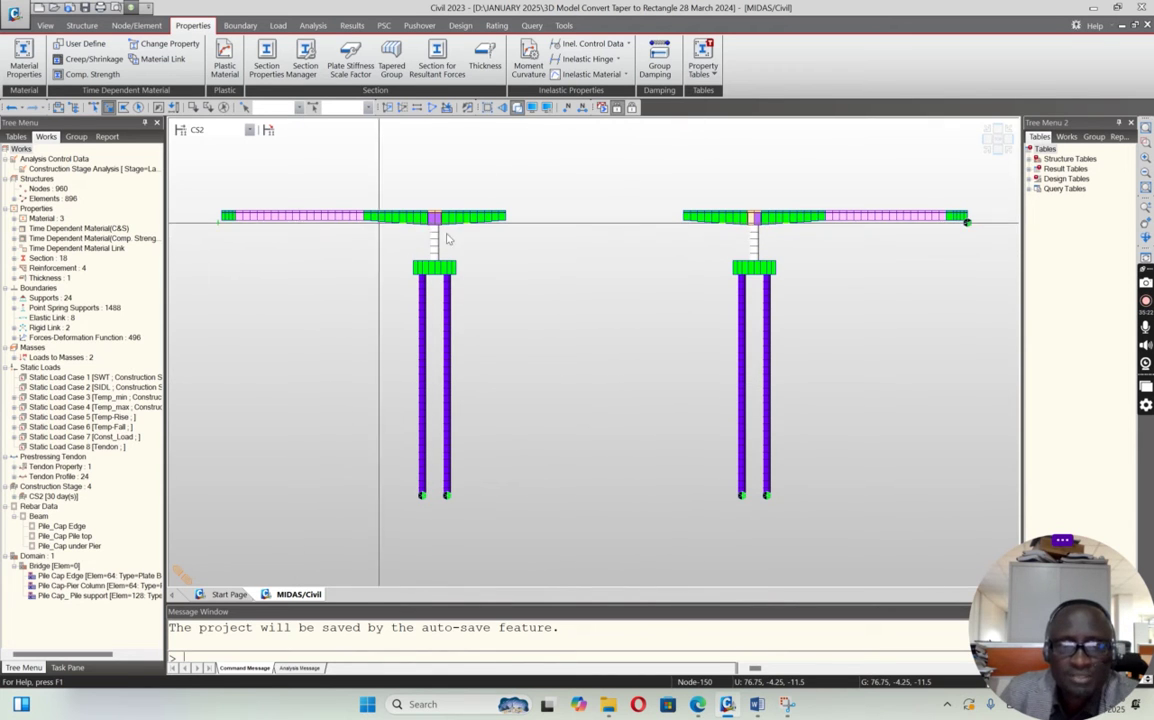
# Consult the road junction layout in the Word design report, and return to the CS2 model in MIDAS Civil
pyautogui.click(249, 130)
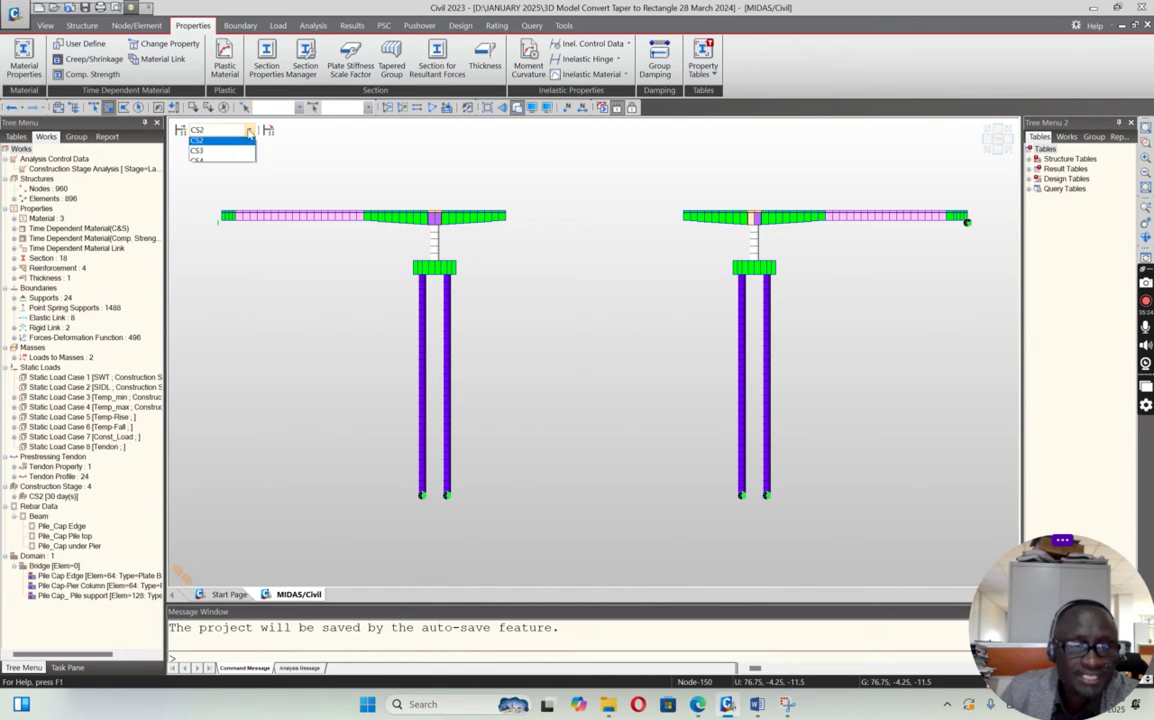
pyautogui.click(315, 171)
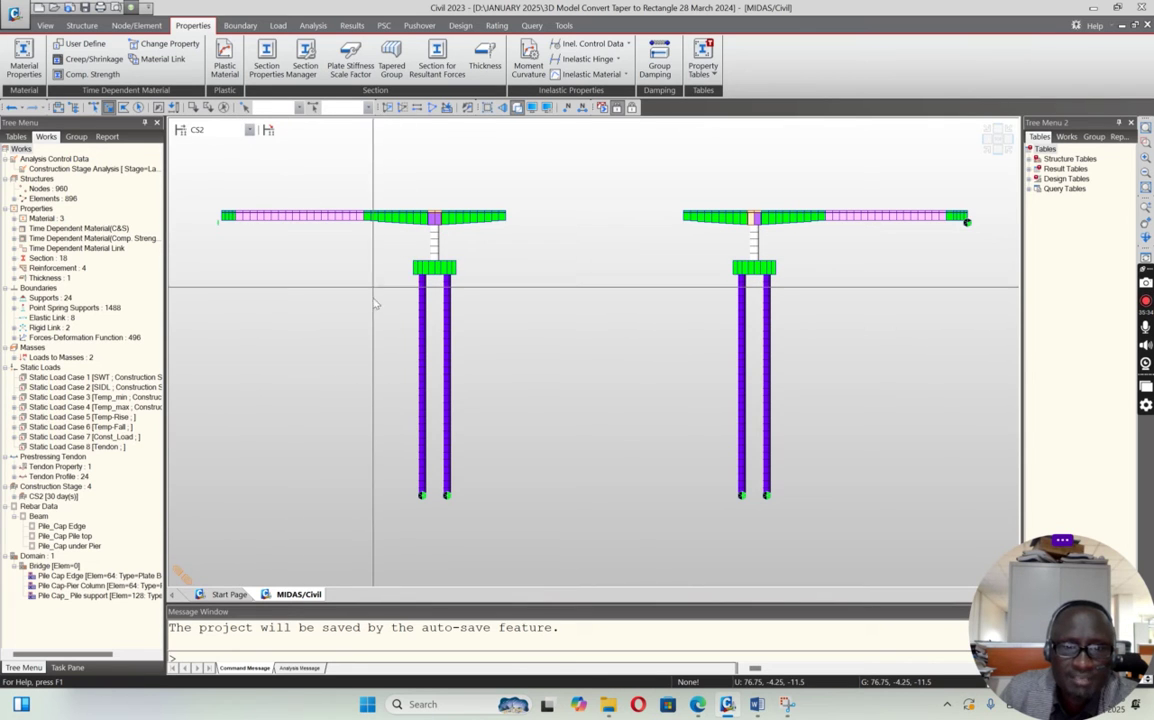
pyautogui.click(757, 704)
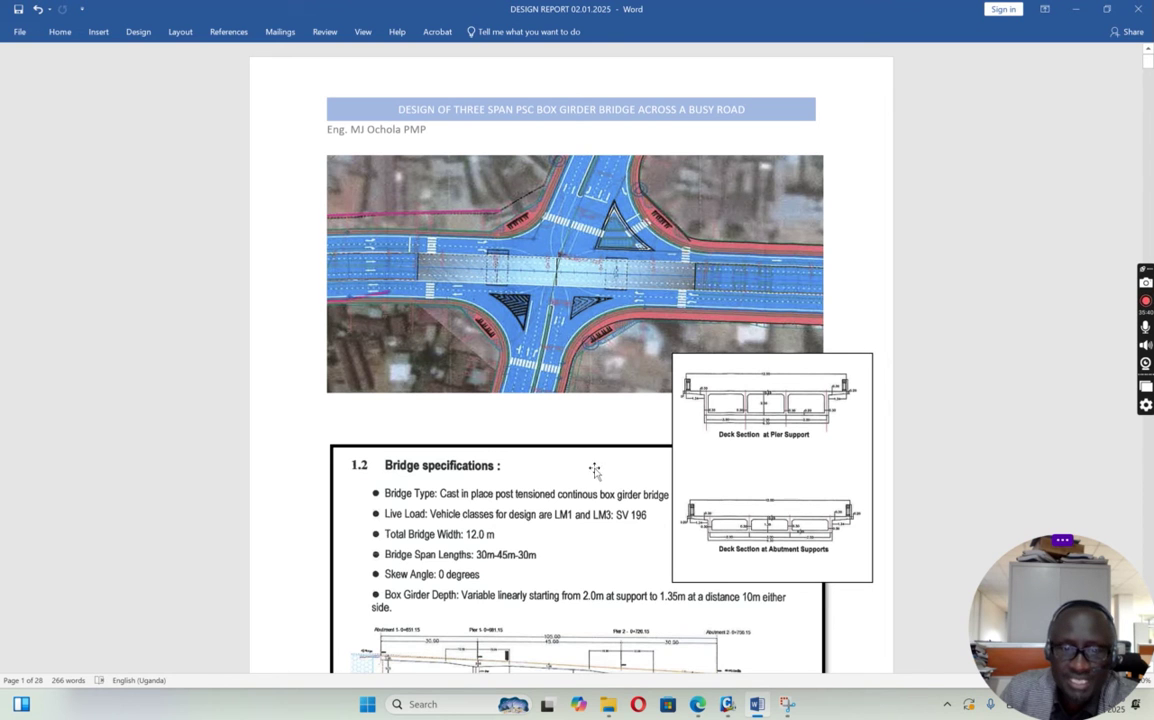
pyautogui.click(727, 704)
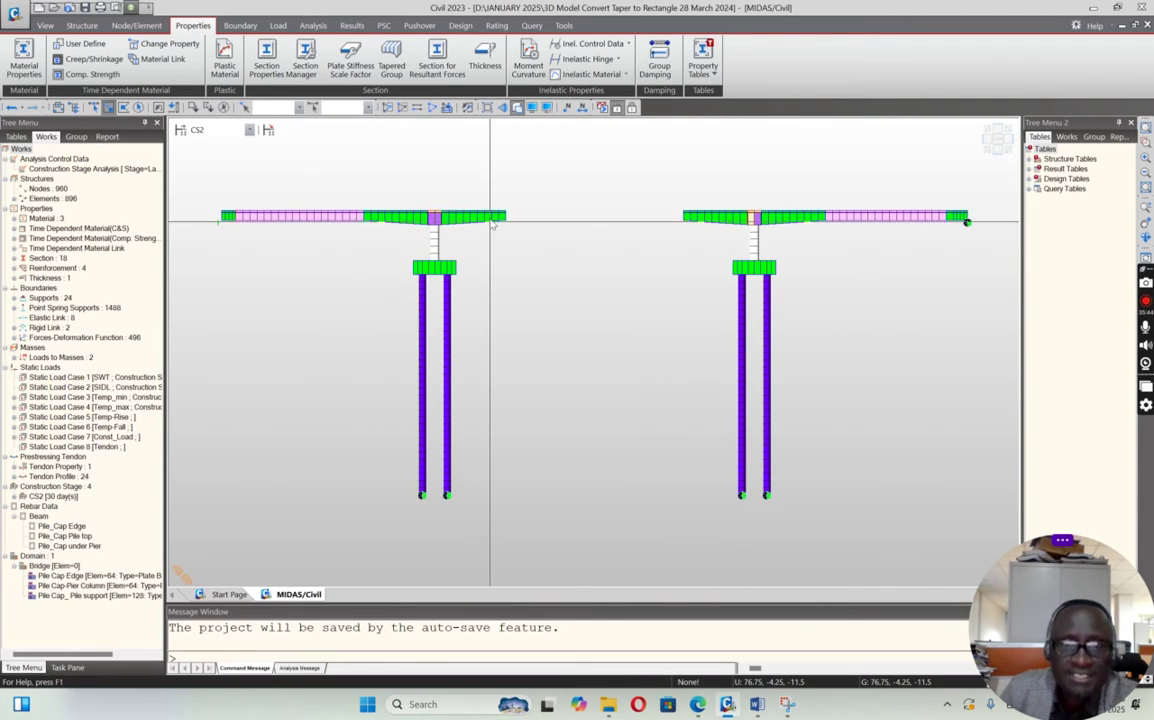
# Show construction stage CS3 and outline the areas beneath the midspan closure segment and the first side span
pyautogui.click(225, 129)
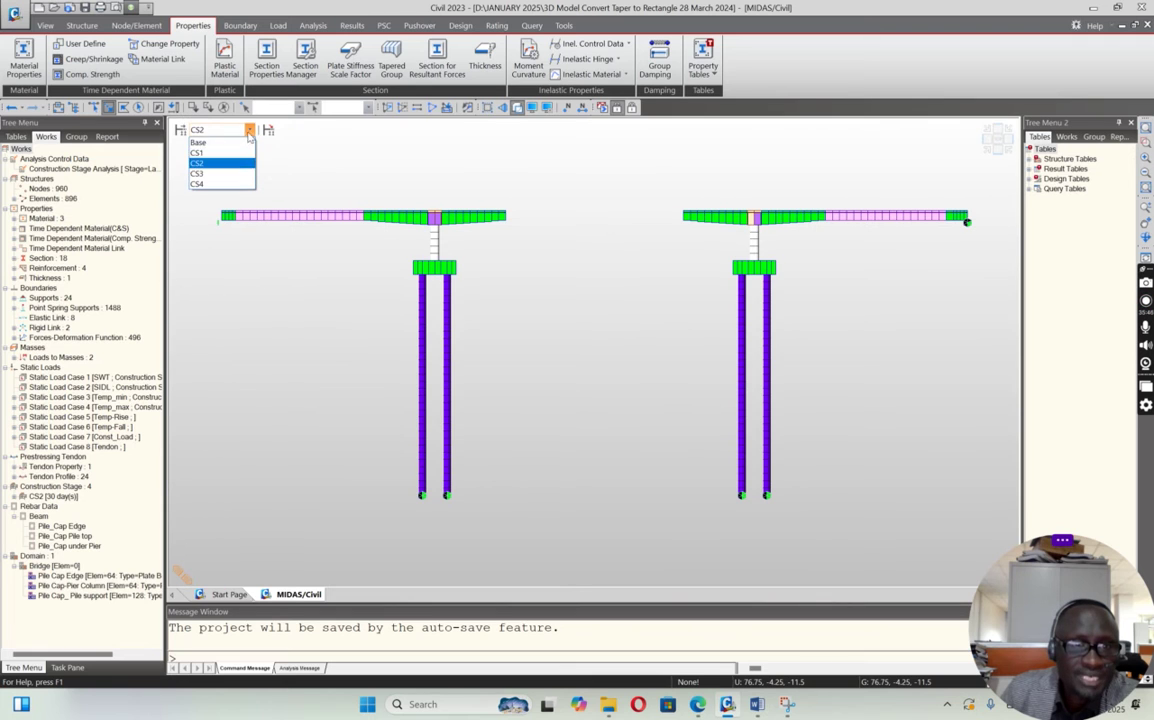
pyautogui.click(218, 173)
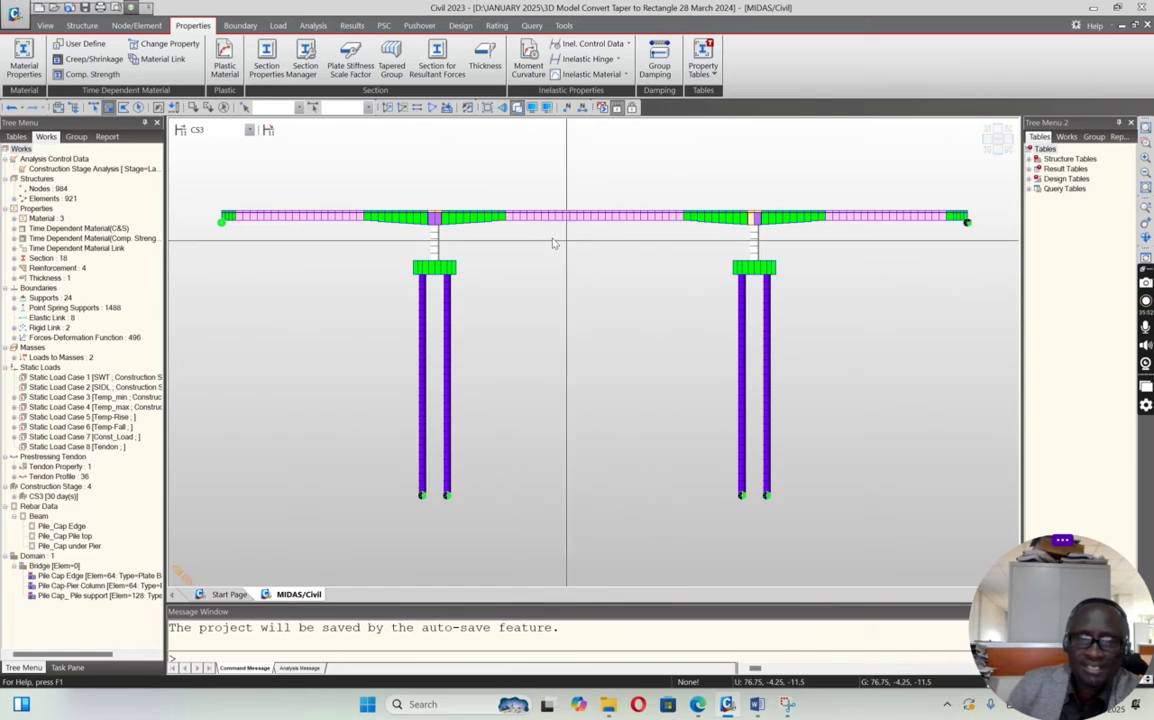
pyautogui.moveTo(504, 222); pyautogui.dragTo(677, 291)
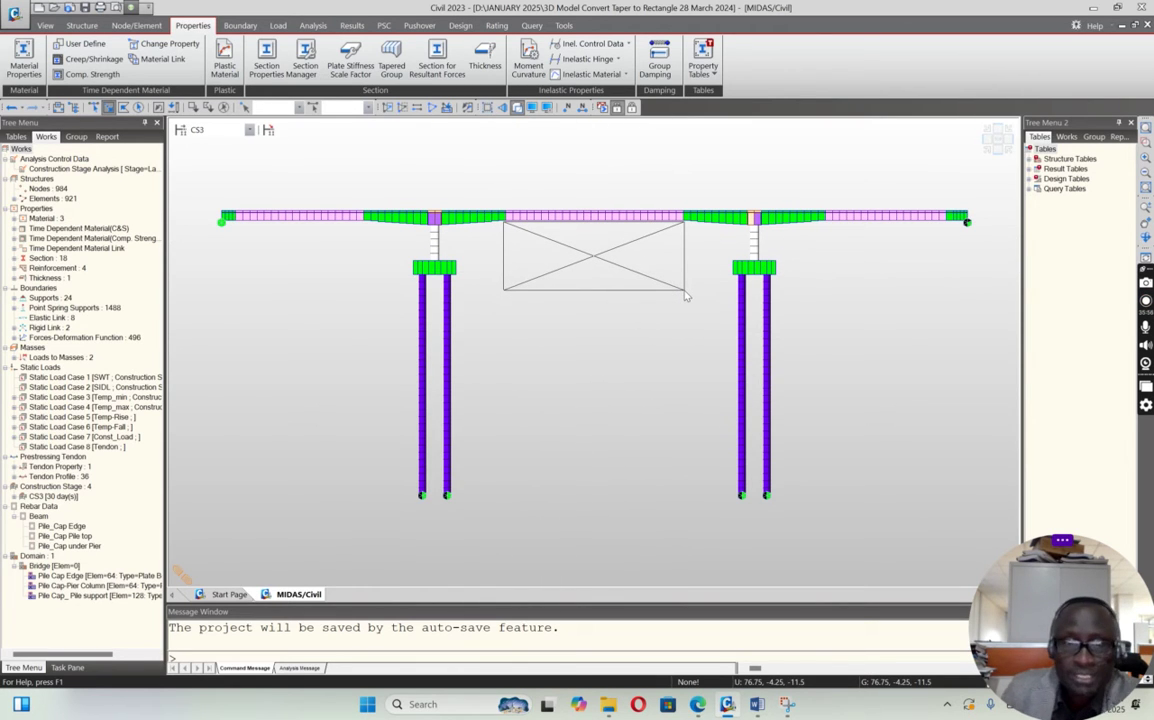
pyautogui.moveTo(686, 294); pyautogui.dragTo(530, 282)
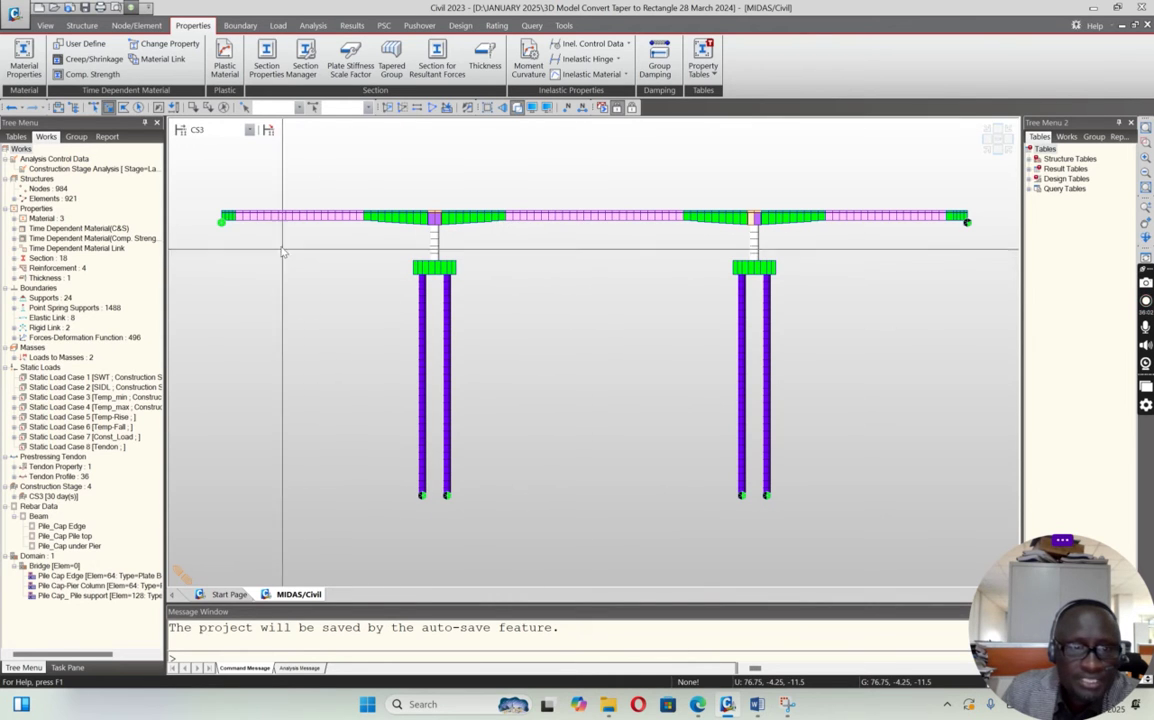
pyautogui.moveTo(254, 224); pyautogui.dragTo(376, 279)
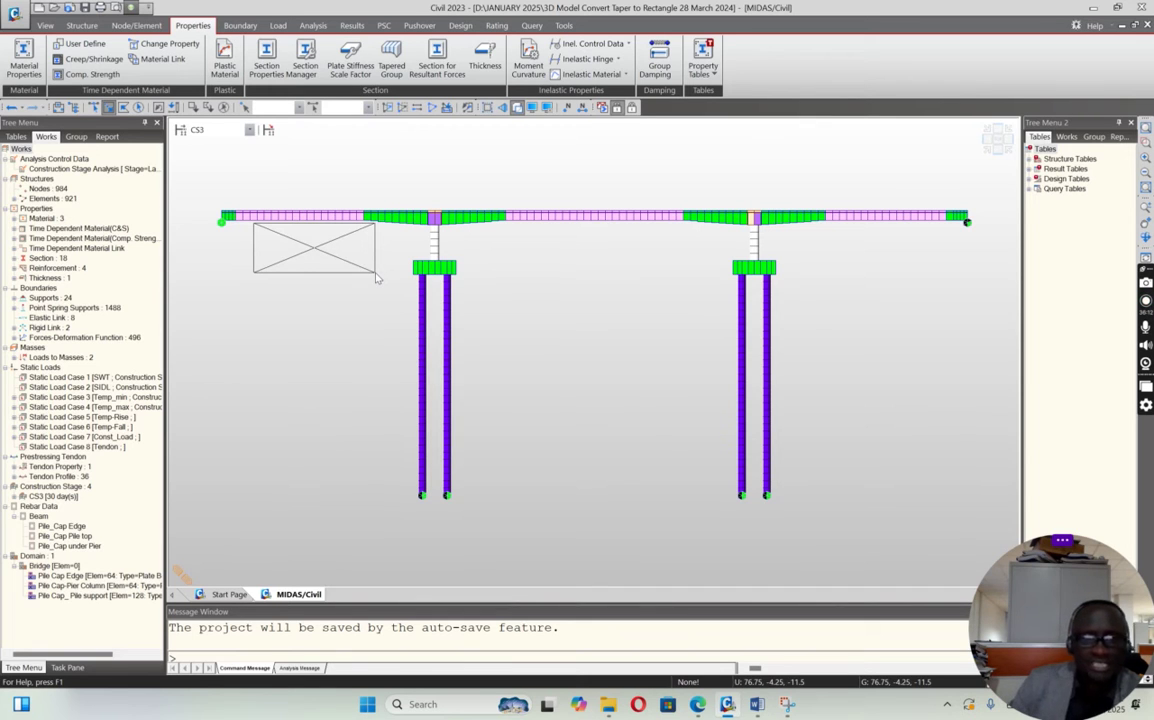
pyautogui.moveTo(376, 279); pyautogui.dragTo(376, 280)
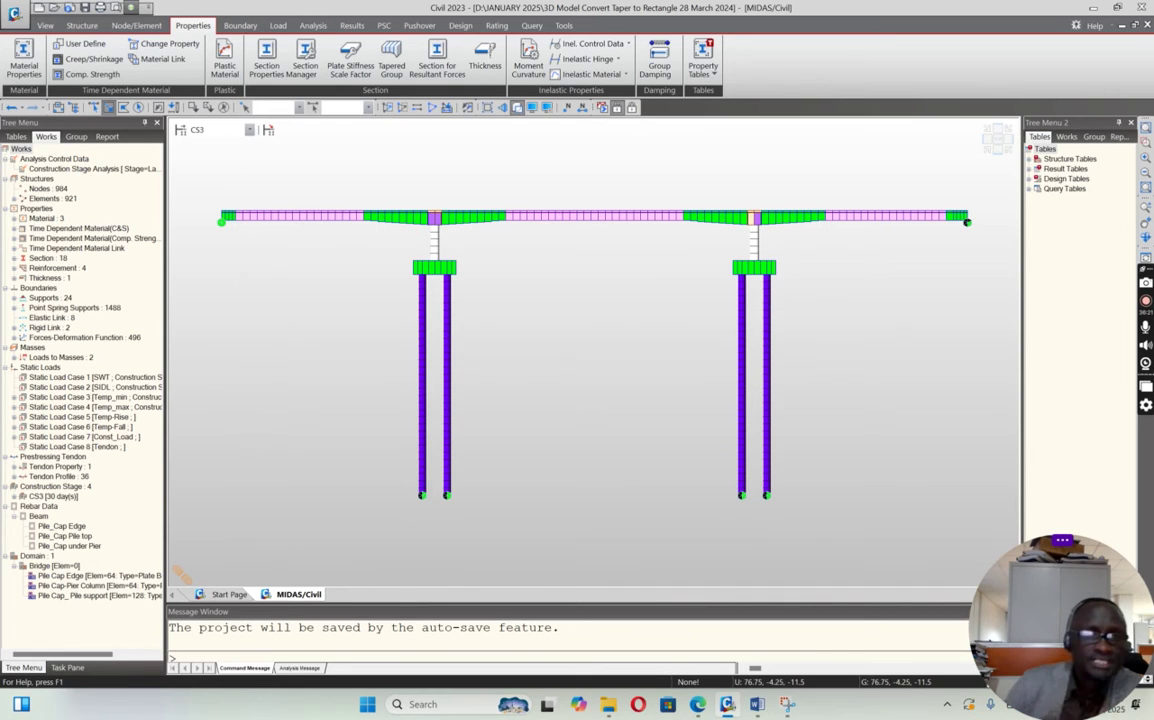
# Show construction stage CS4 and return to the Base stage in isometric view
pyautogui.click(249, 131)
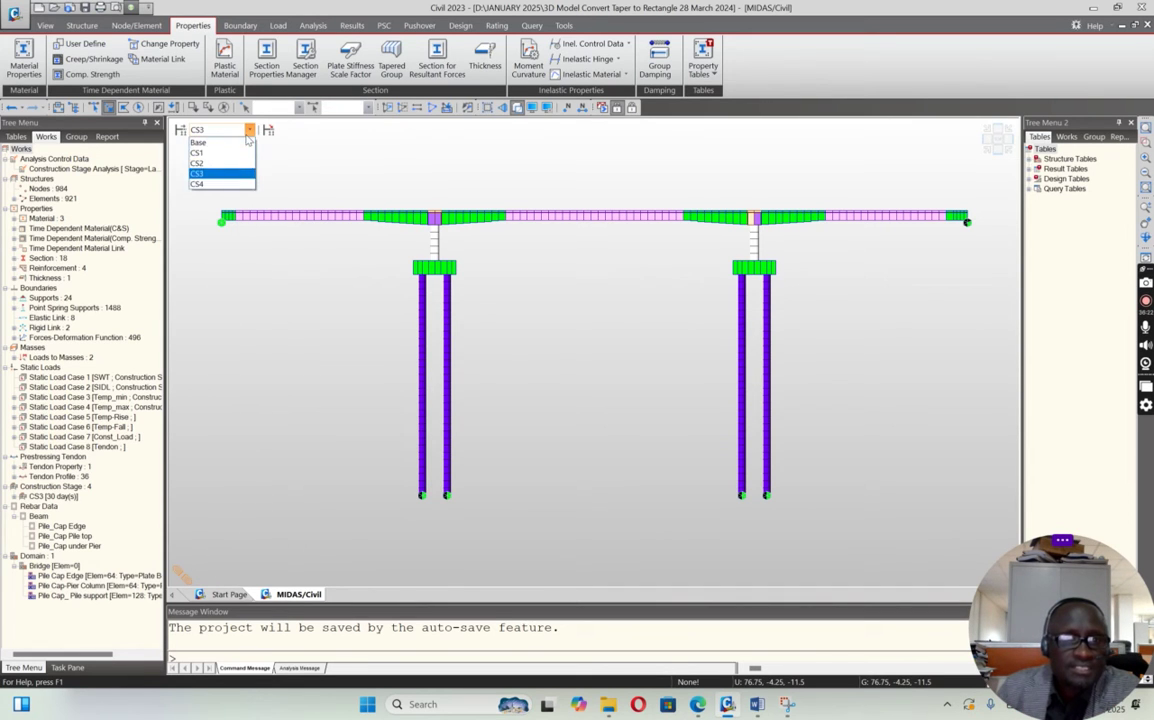
pyautogui.click(205, 184)
pyautogui.click(249, 131)
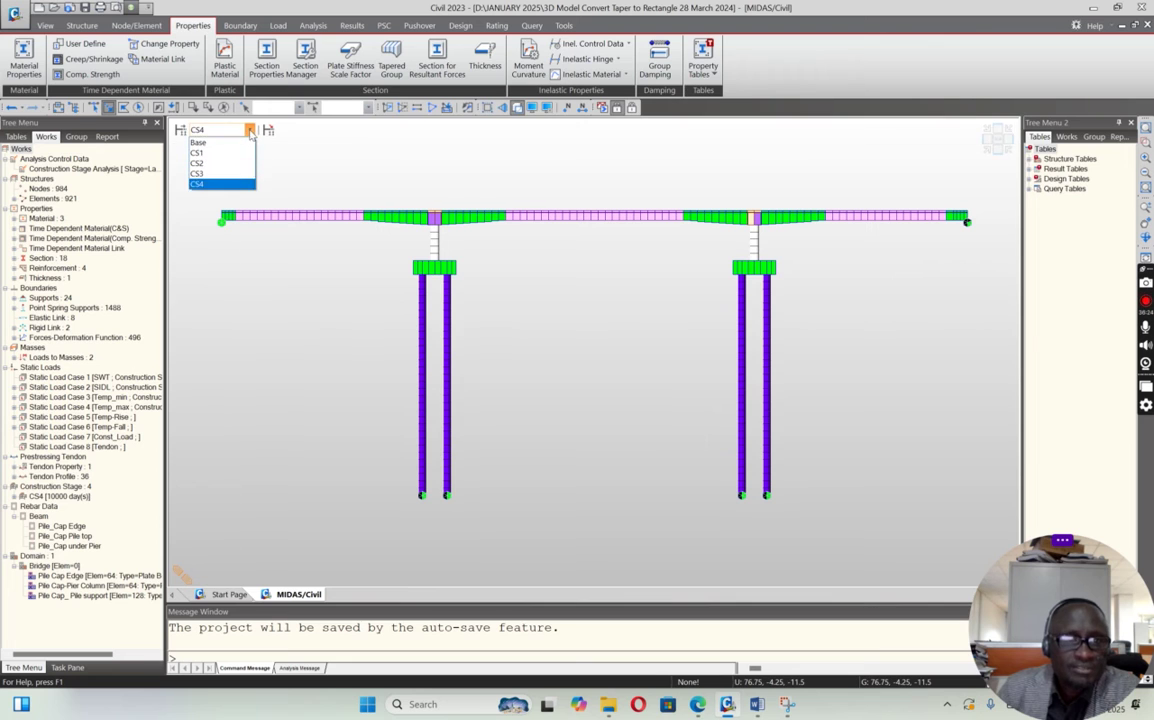
pyautogui.click(211, 144)
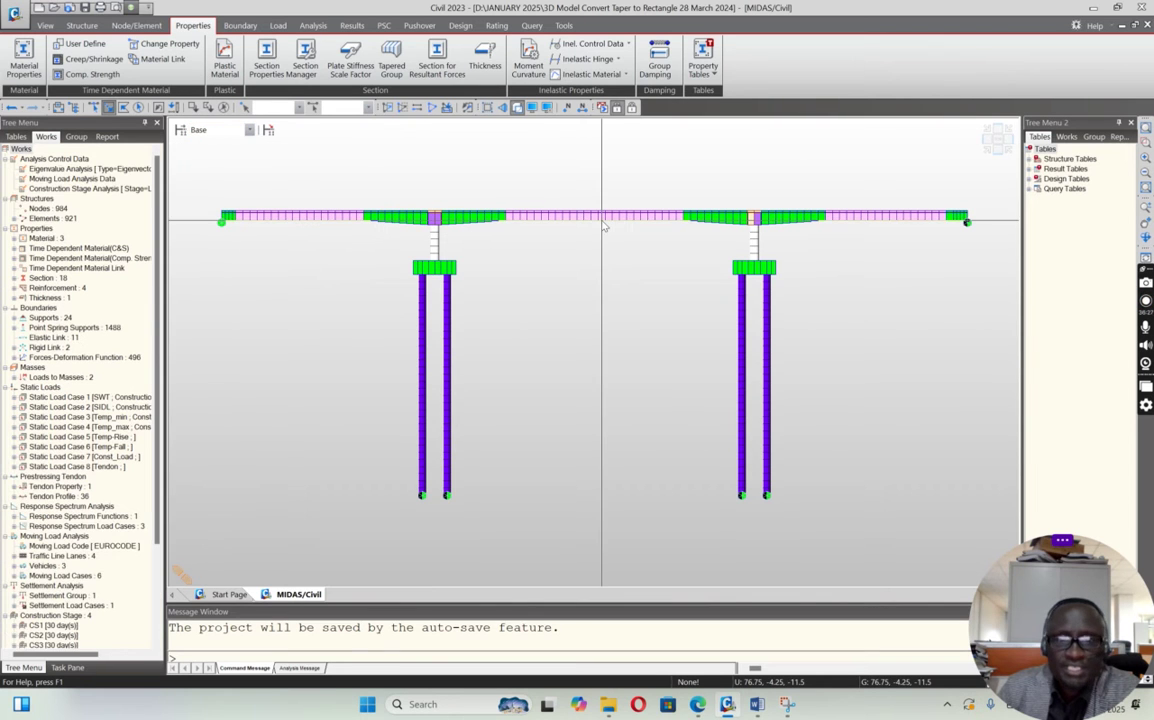
pyautogui.click(985, 149)
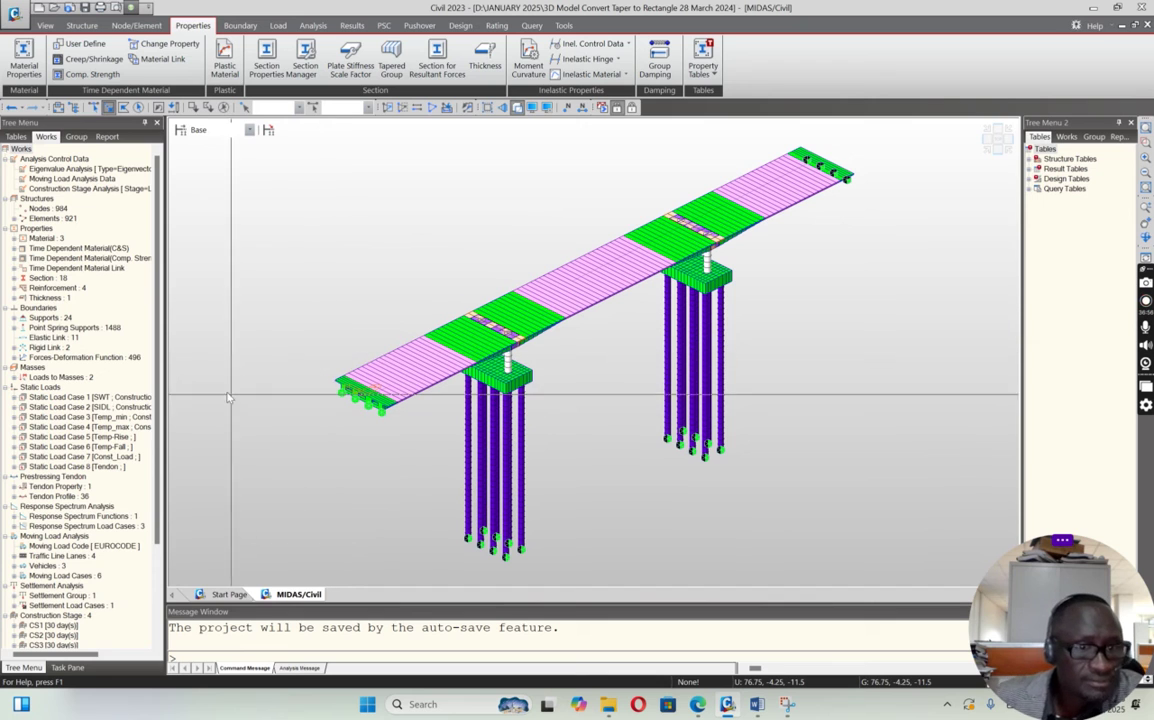
# Inspect the European creep/shrinkage material definition and its creep coefficient curve, leaving the definition unchanged
pyautogui.moveTo(157, 357)
pyautogui.mouseDown()
pyautogui.moveTo(157, 465)
pyautogui.moveTo(140, 362)
pyautogui.mouseUp()
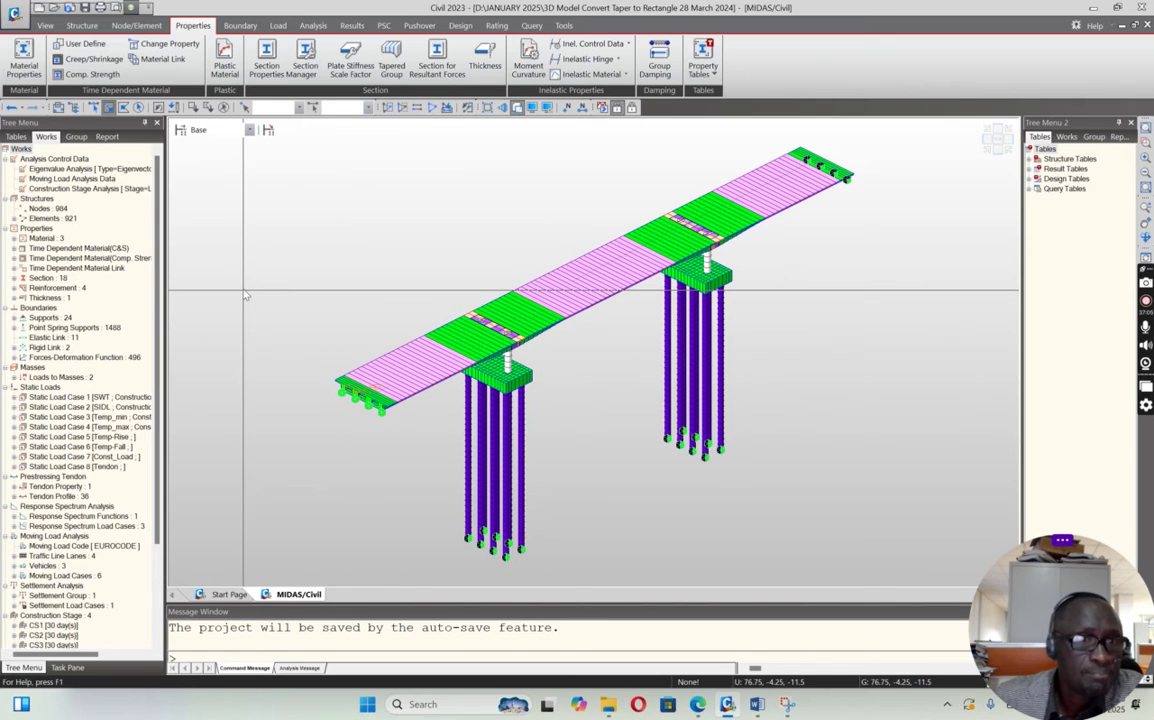
pyautogui.click(93, 60)
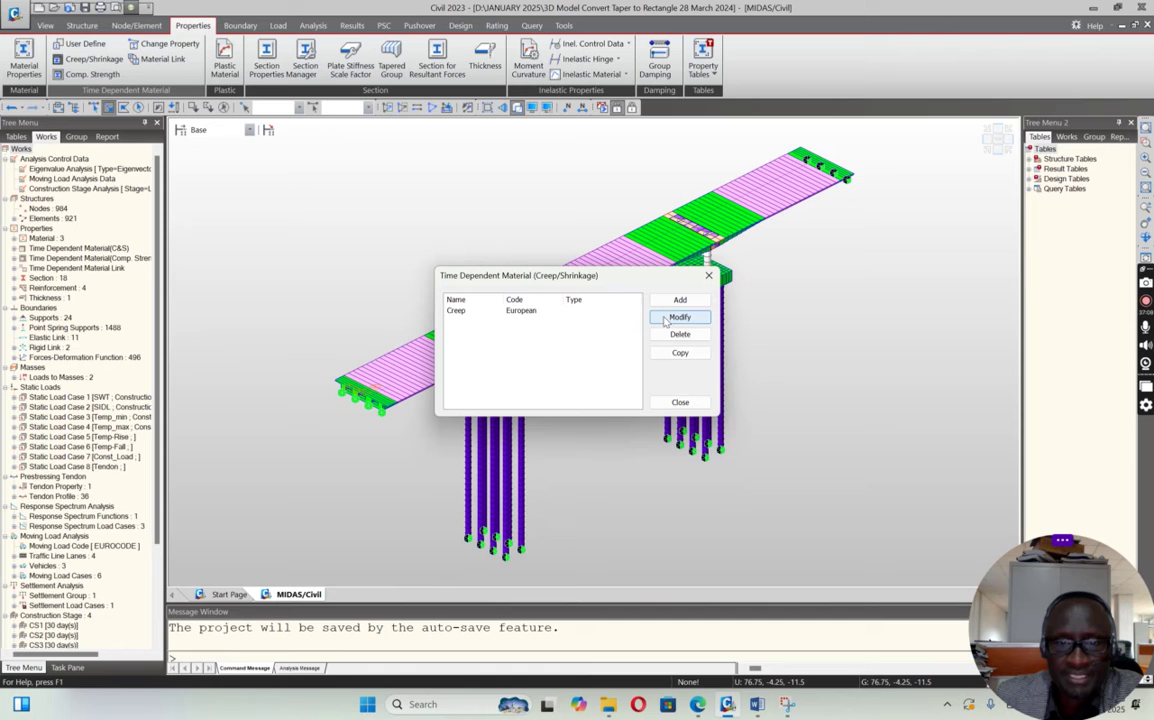
pyautogui.click(456, 310)
pyautogui.click(680, 317)
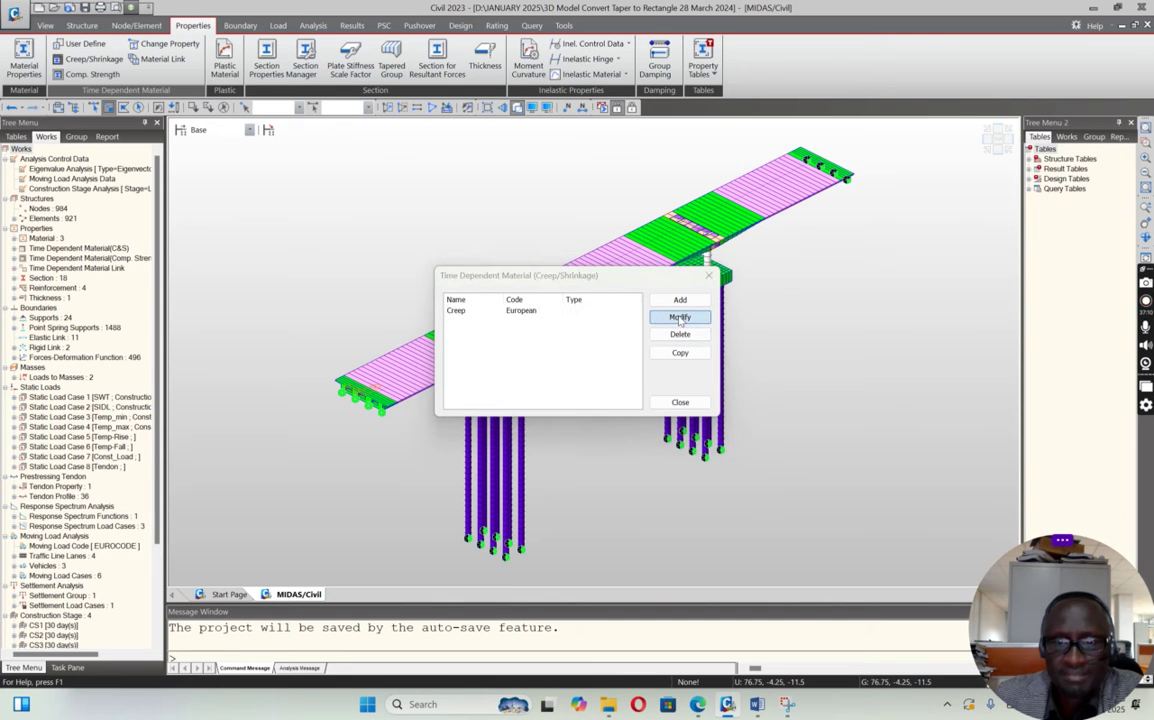
pyautogui.click(535, 416)
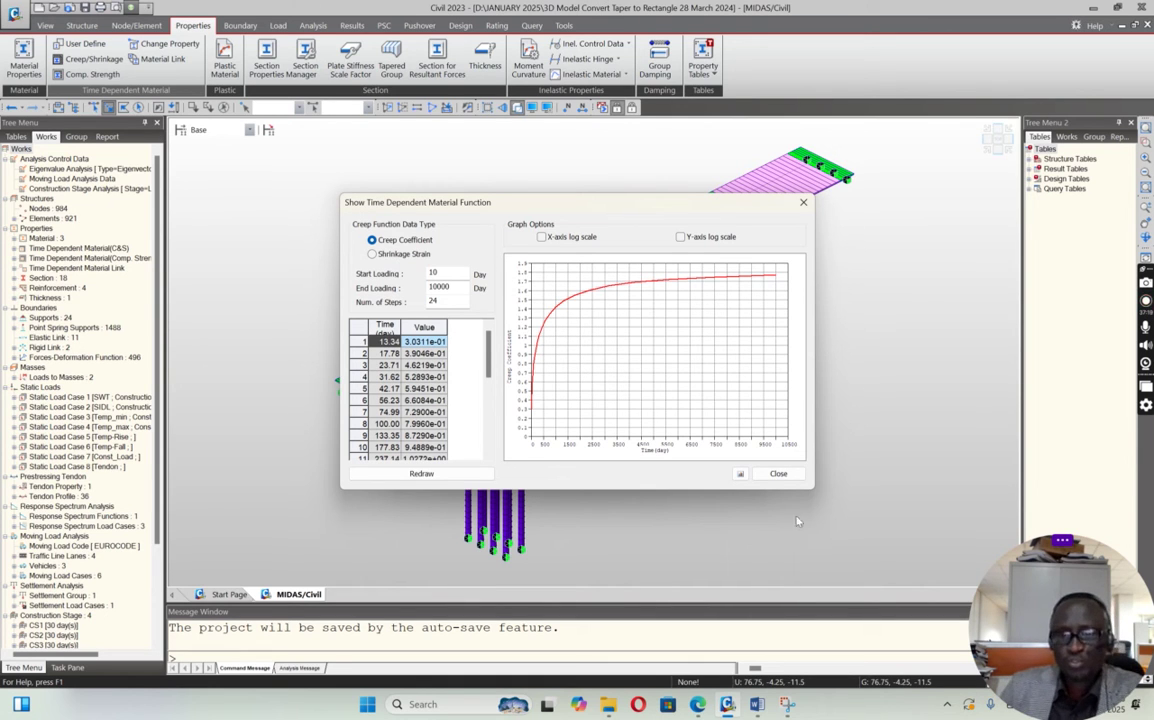
pyautogui.click(769, 477)
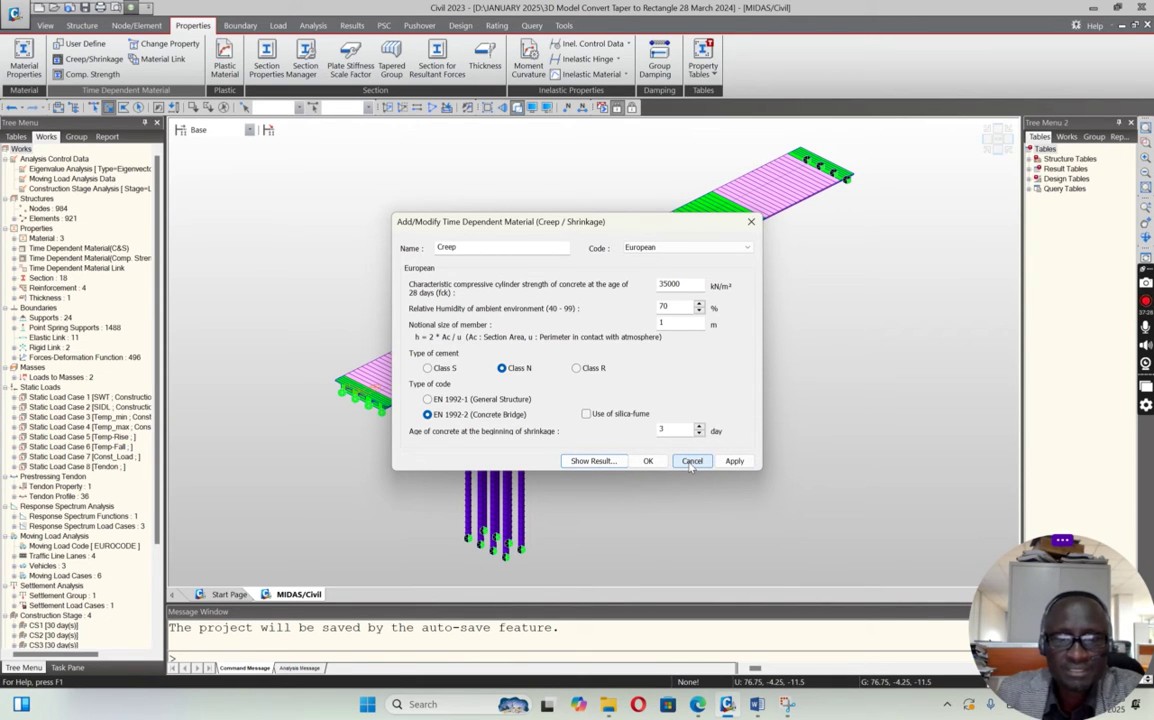
pyautogui.click(691, 462)
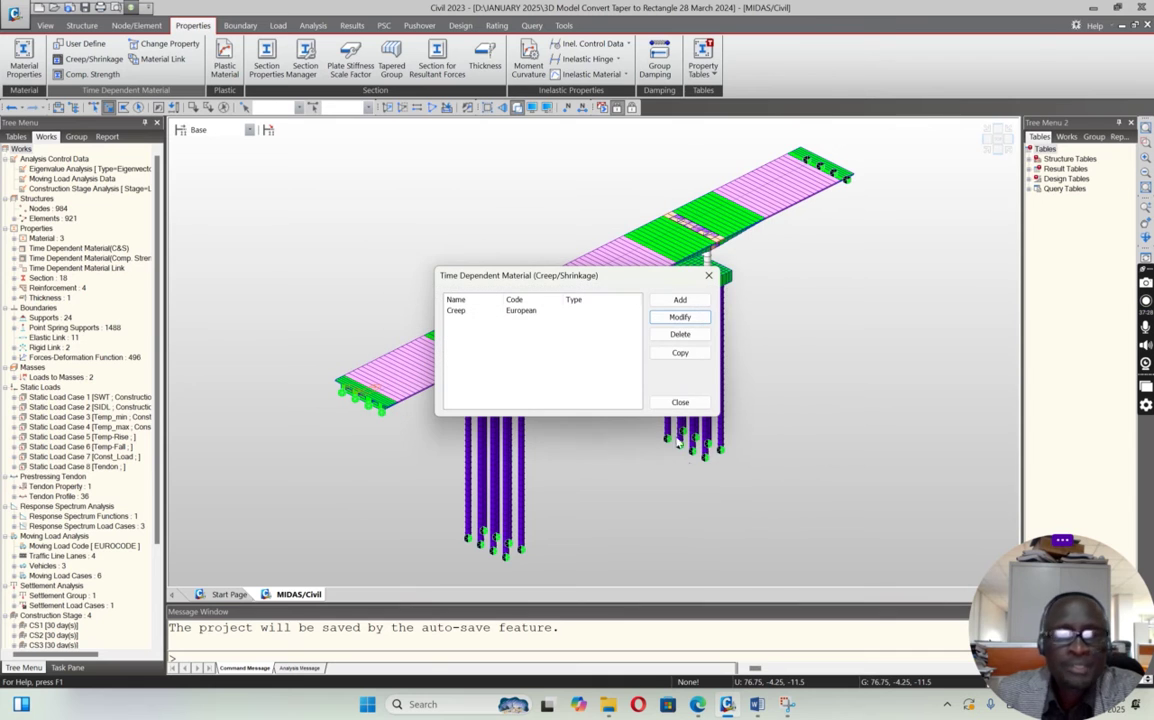
# Close the creep/shrinkage material list and open the self-weight definition of static load case SWT, selecting its existing entry
pyautogui.click(680, 402)
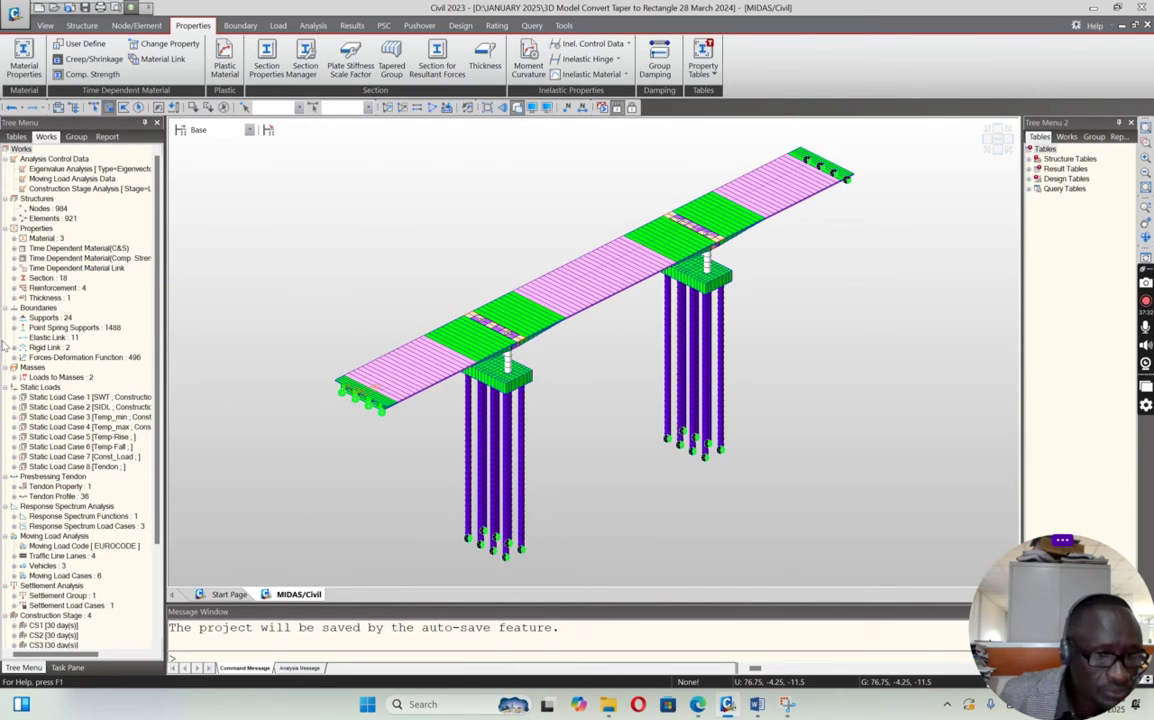
pyautogui.scroll(-3, 155, 467)
pyautogui.scroll(-3, 158, 480)
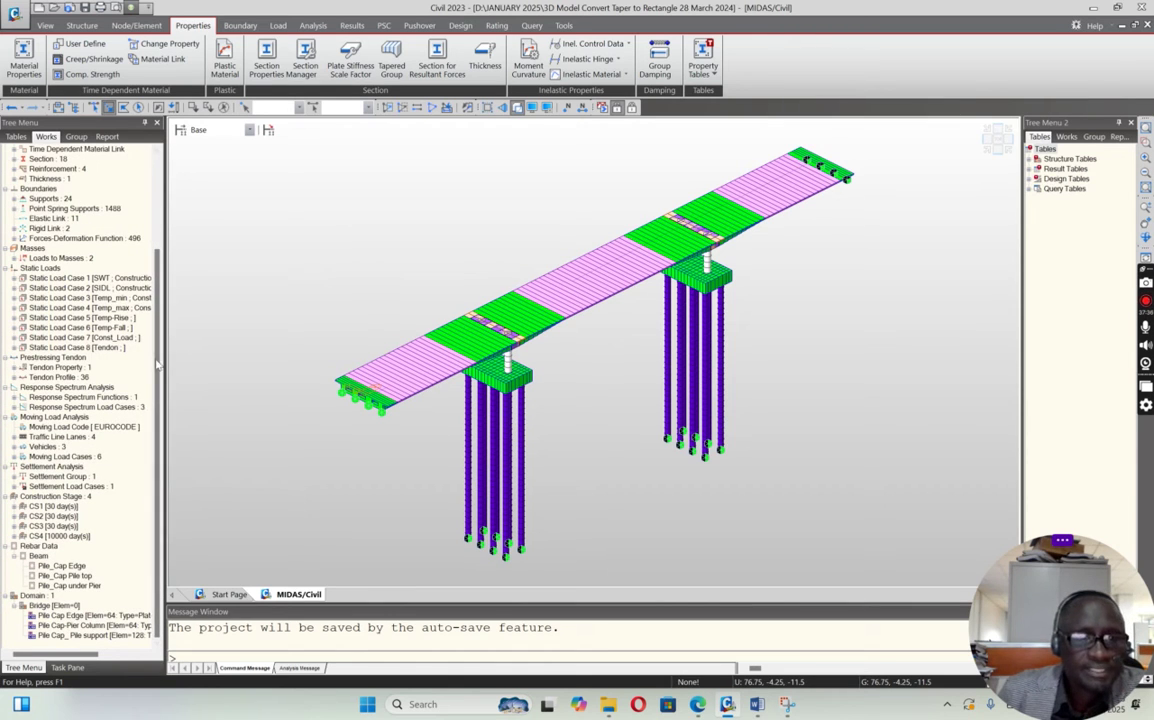
pyautogui.scroll(5, 145, 305)
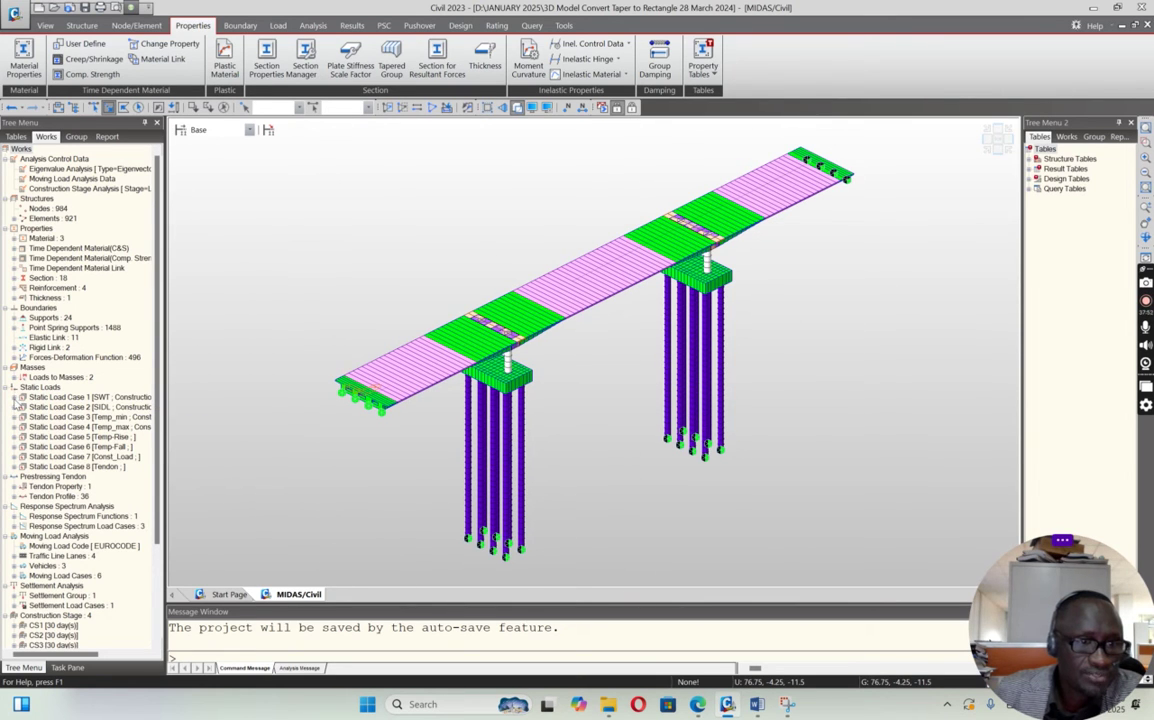
pyautogui.click(14, 397)
pyautogui.rightClick(76, 409)
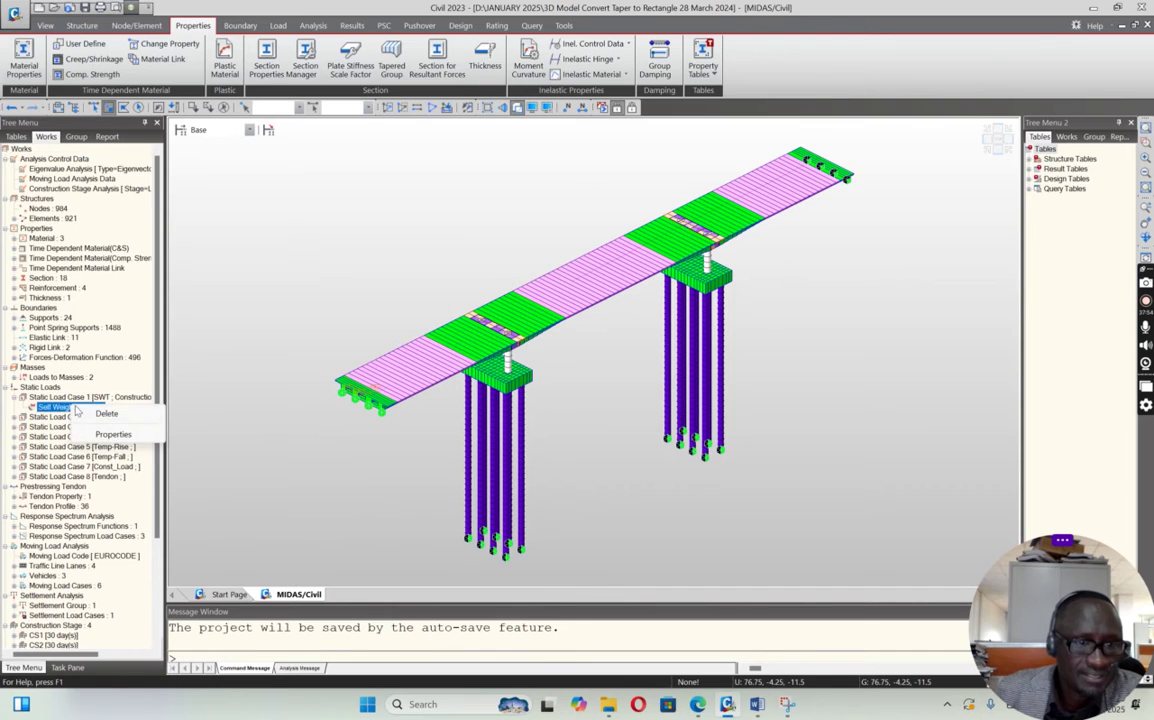
pyautogui.click(113, 434)
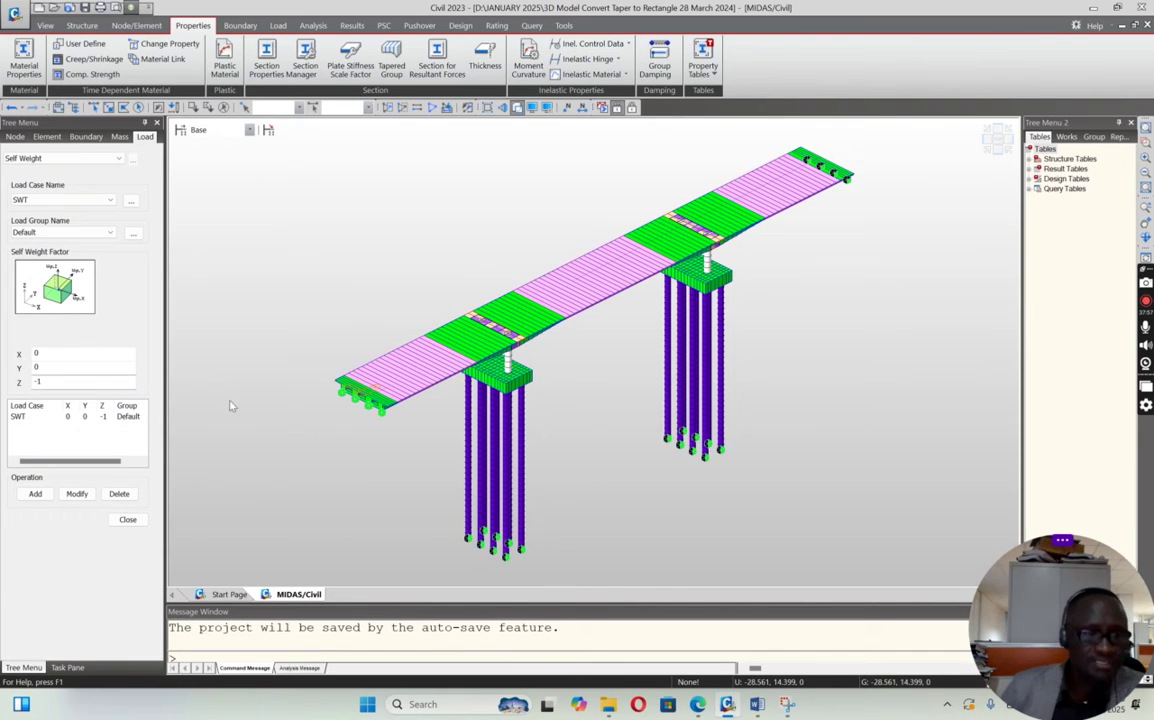
pyautogui.click(18, 416)
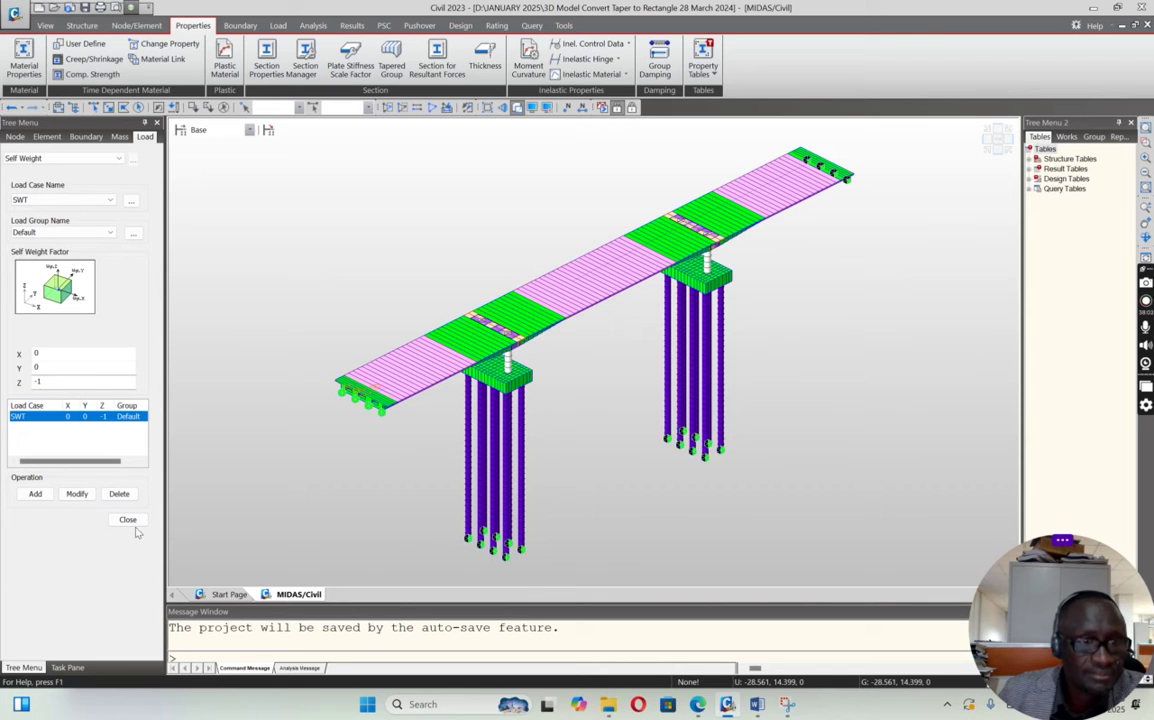
# Demonstrate load group SWT, the Z factor field and the load case choices for self weight, and close without applying anything
pyautogui.click(111, 232)
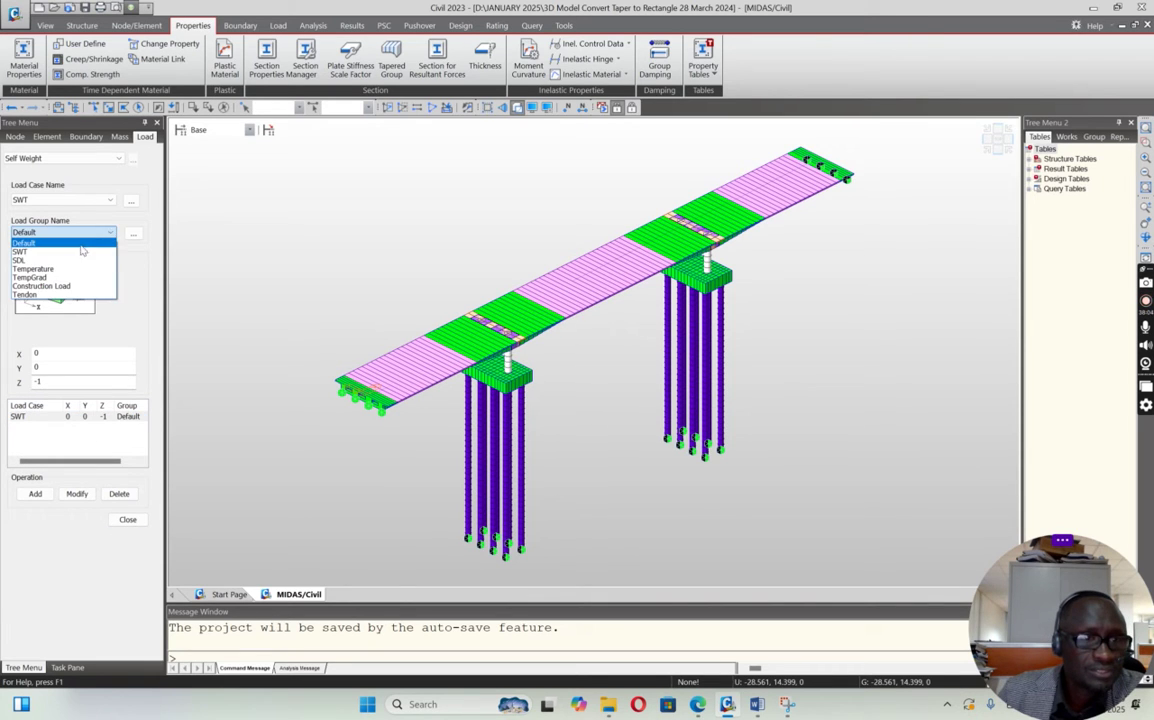
pyautogui.click(80, 251)
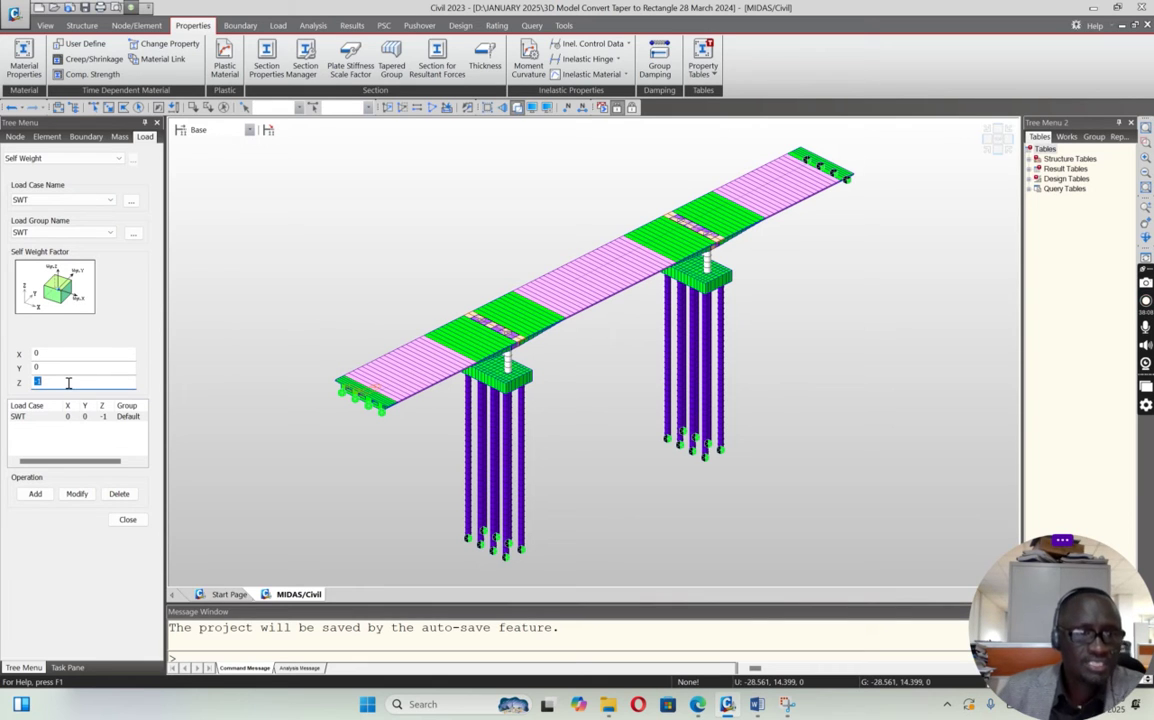
pyautogui.doubleClick(70, 383)
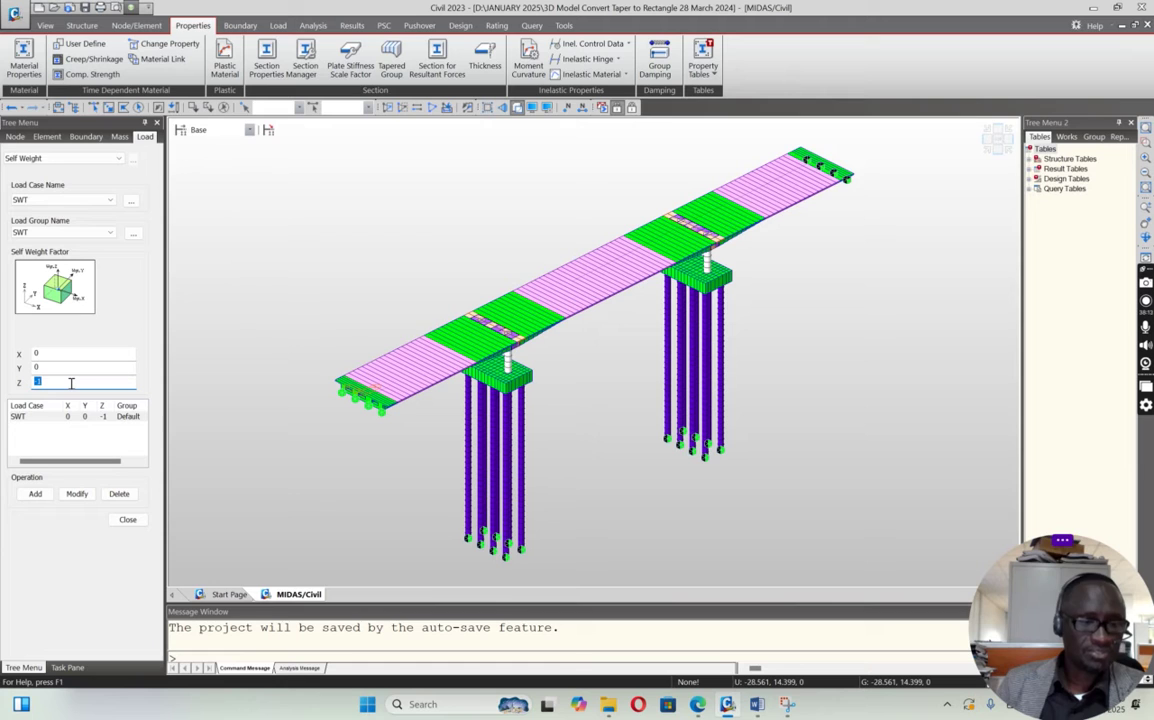
pyautogui.click(65, 201)
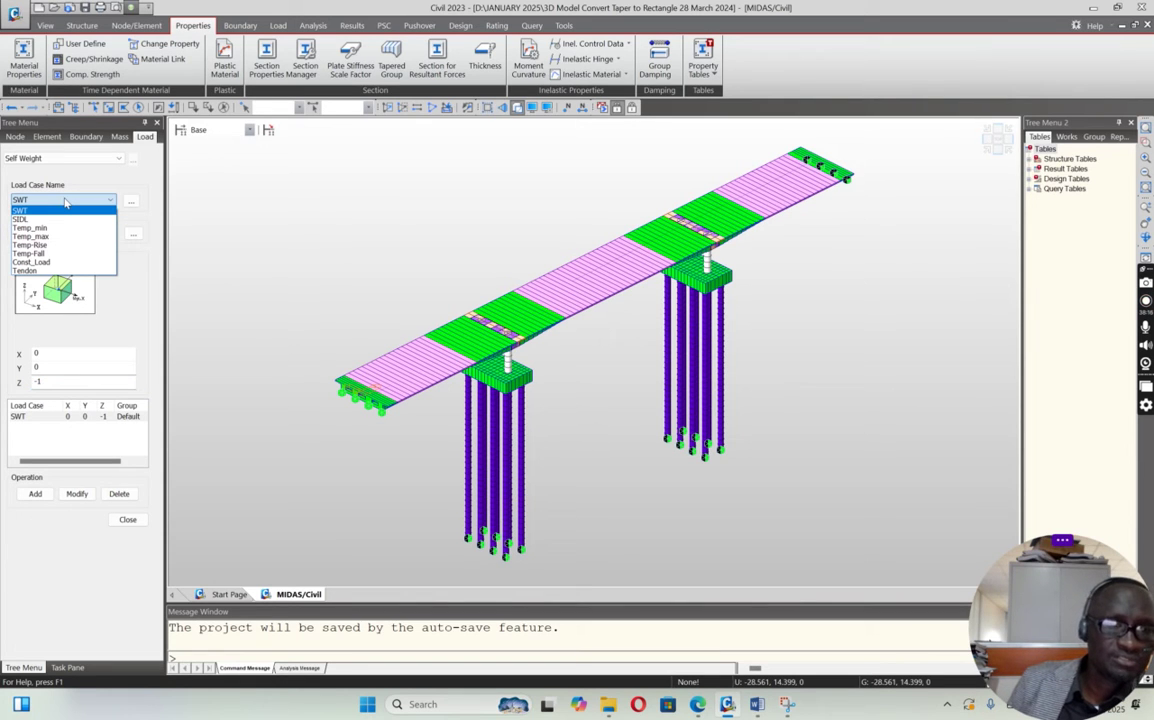
pyautogui.click(65, 201)
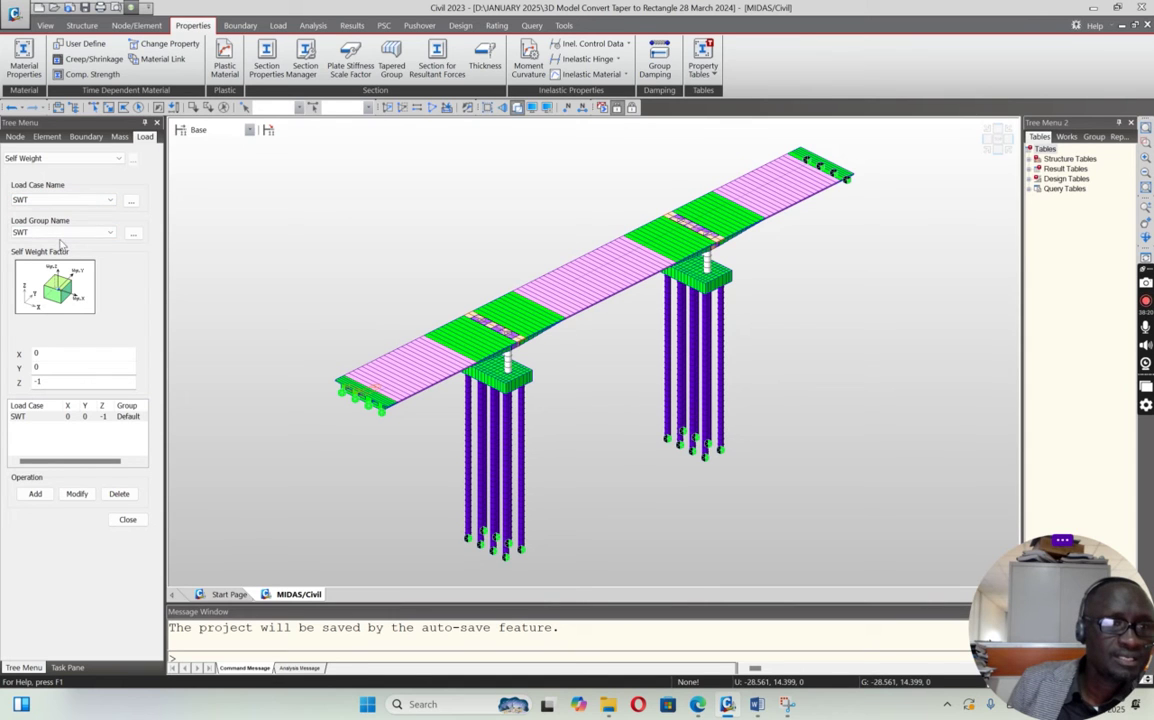
pyautogui.click(97, 201)
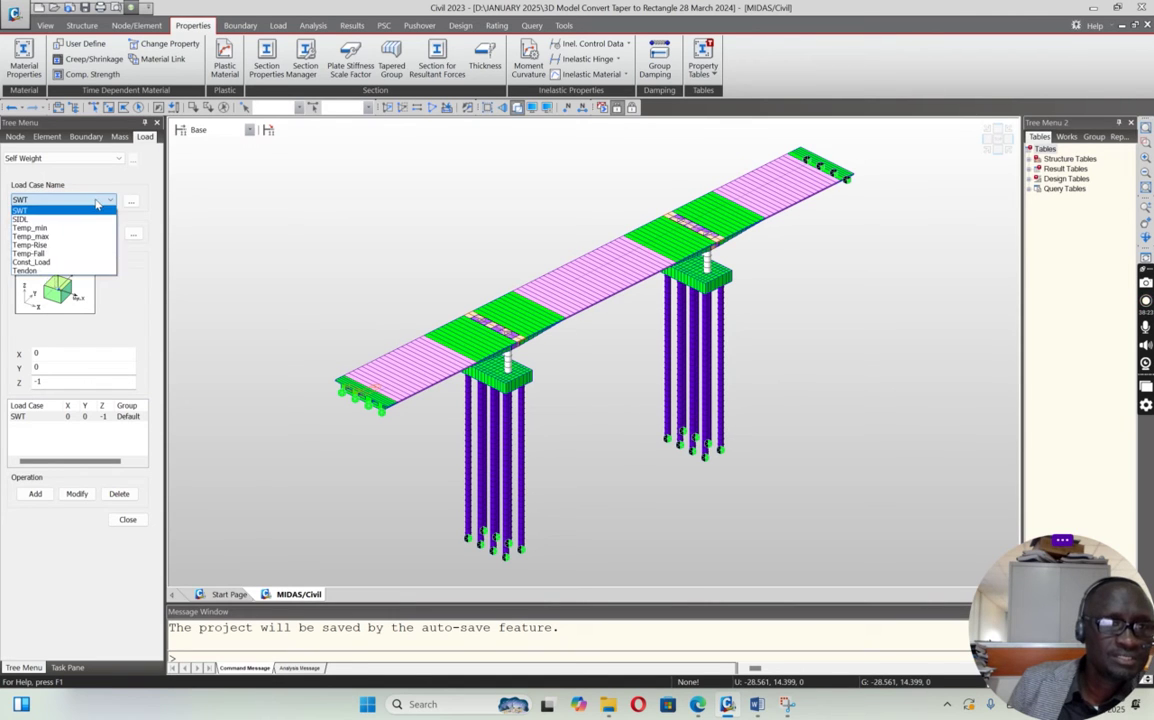
pyautogui.click(97, 203)
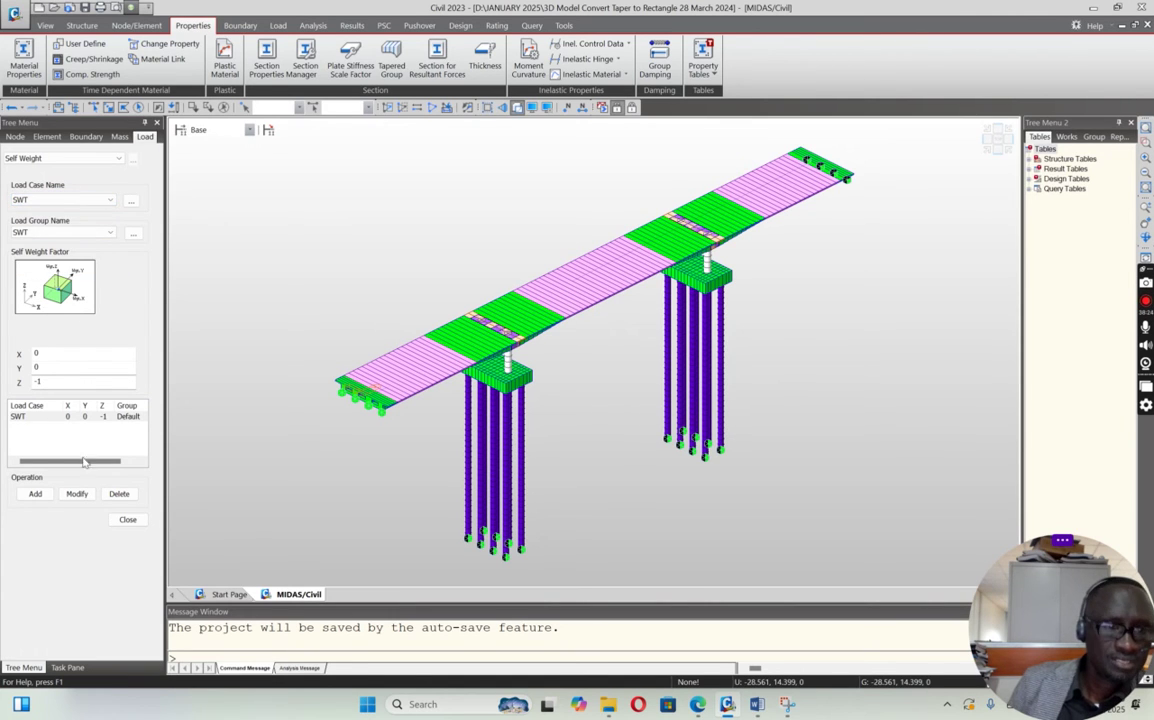
pyautogui.click(127, 519)
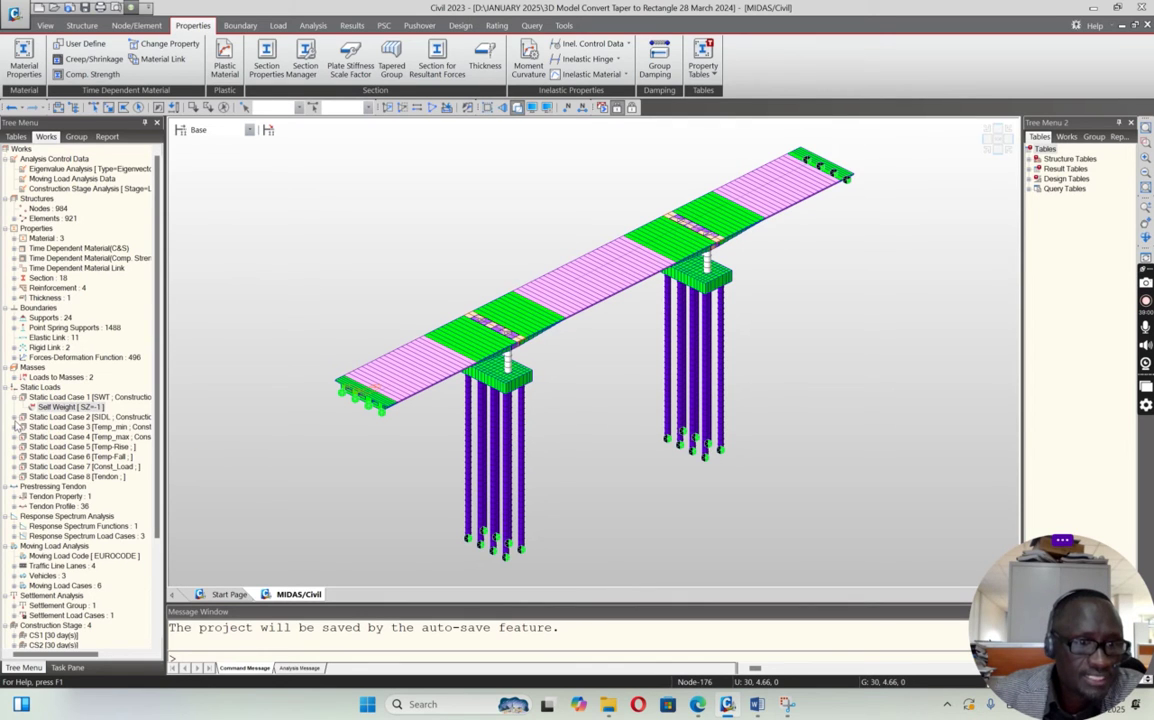
# Check the loads under static load case SIDL and the model's group list, and open the static load case definitions
pyautogui.click(15, 418)
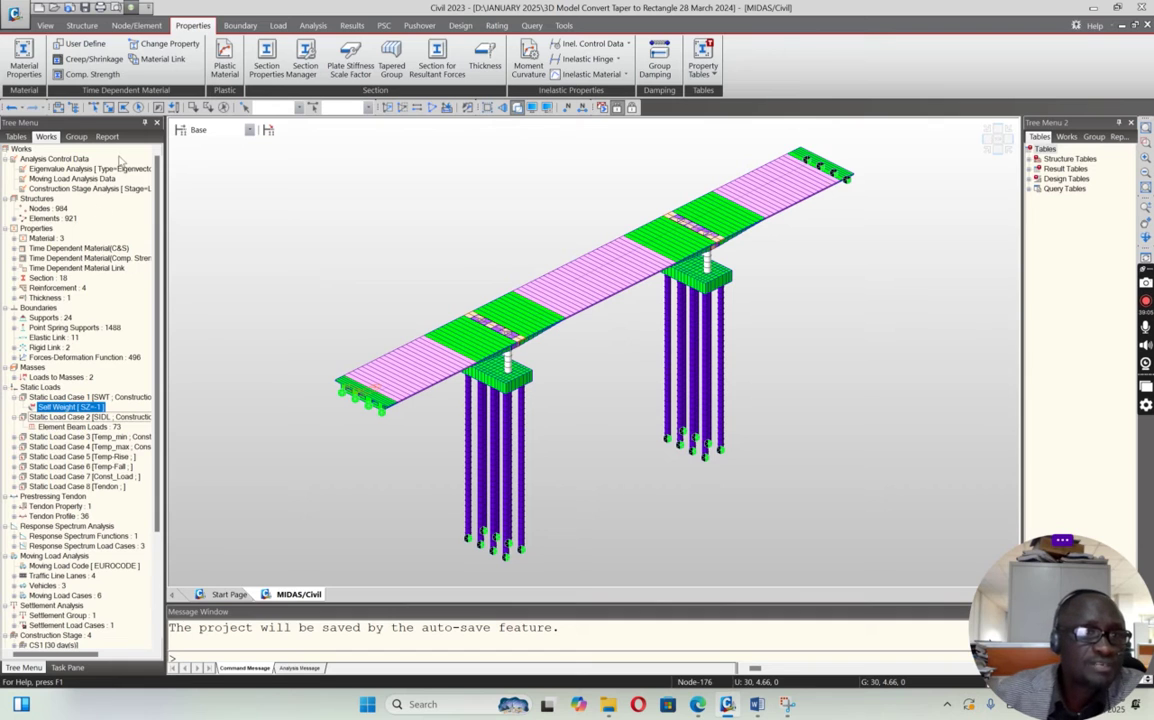
pyautogui.click(76, 136)
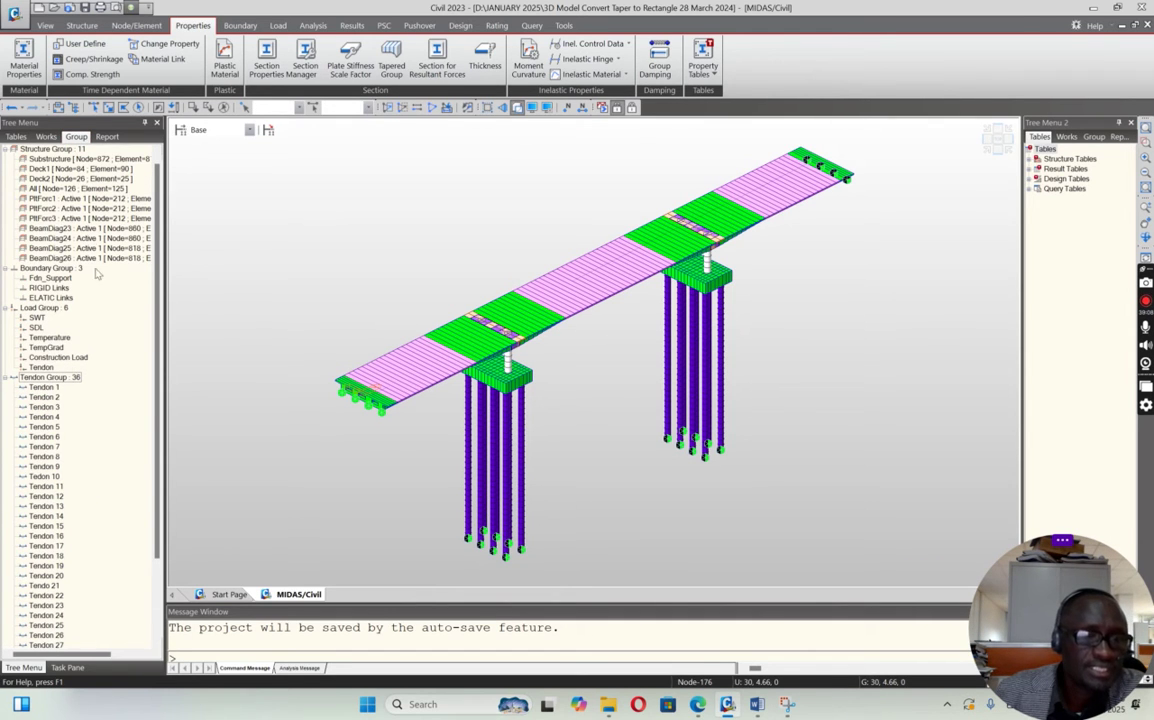
pyautogui.click(46, 136)
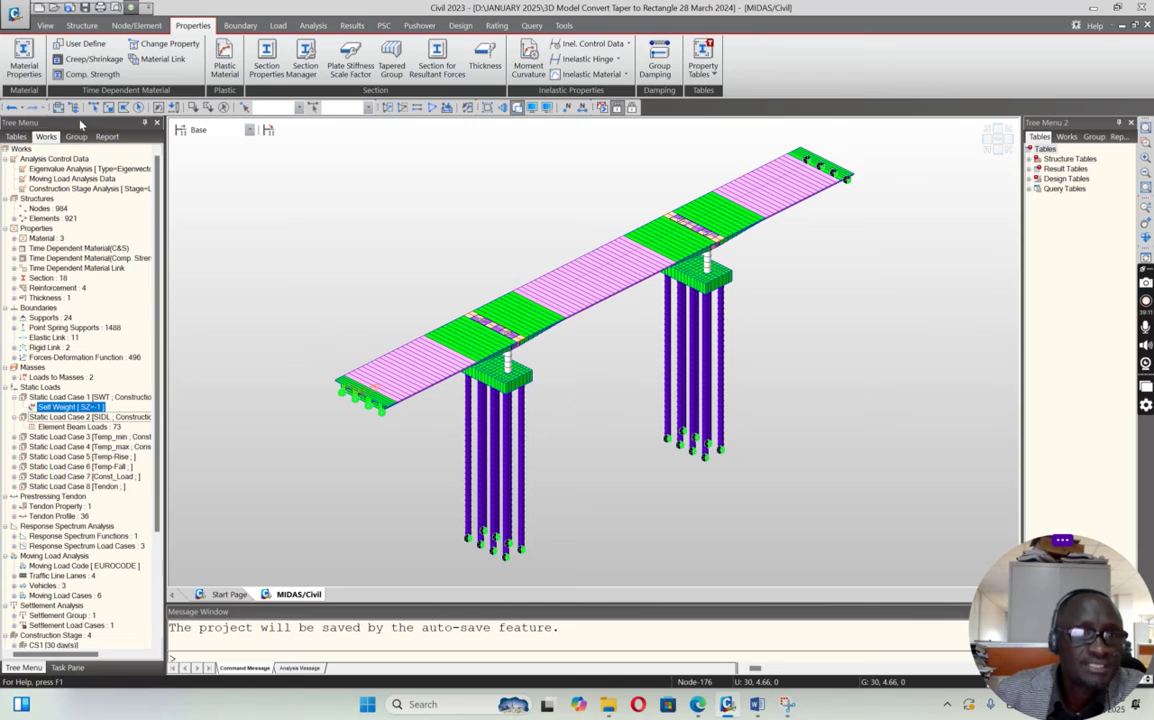
pyautogui.click(278, 25)
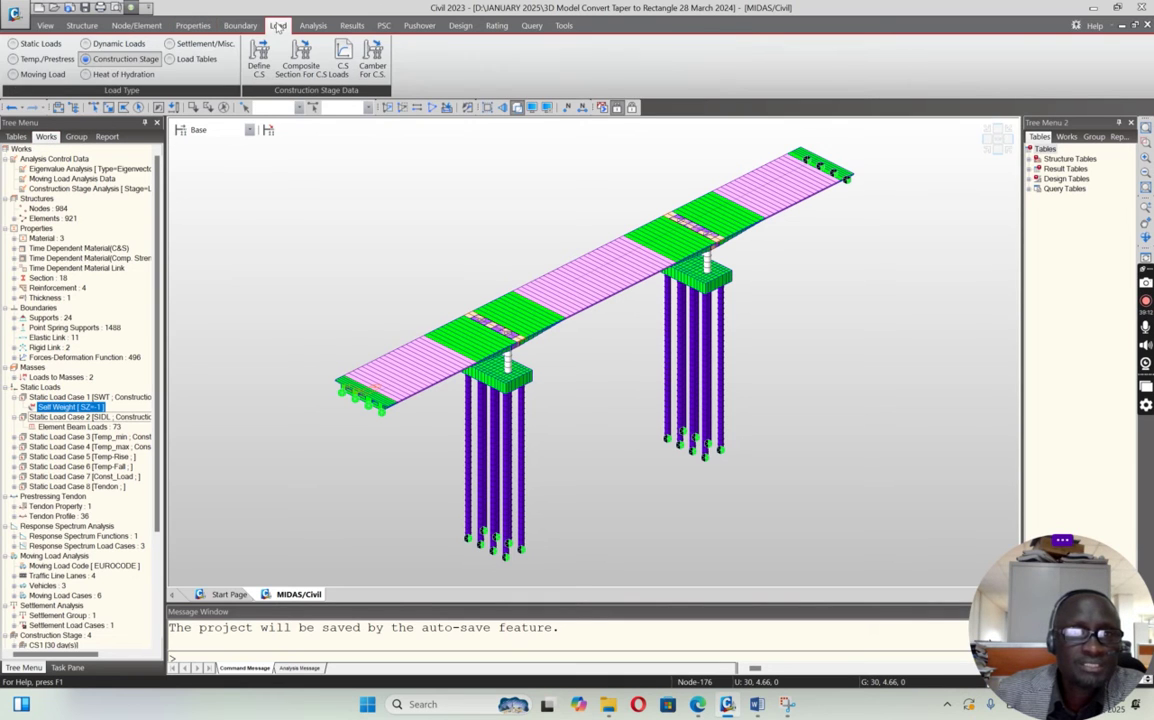
pyautogui.click(36, 43)
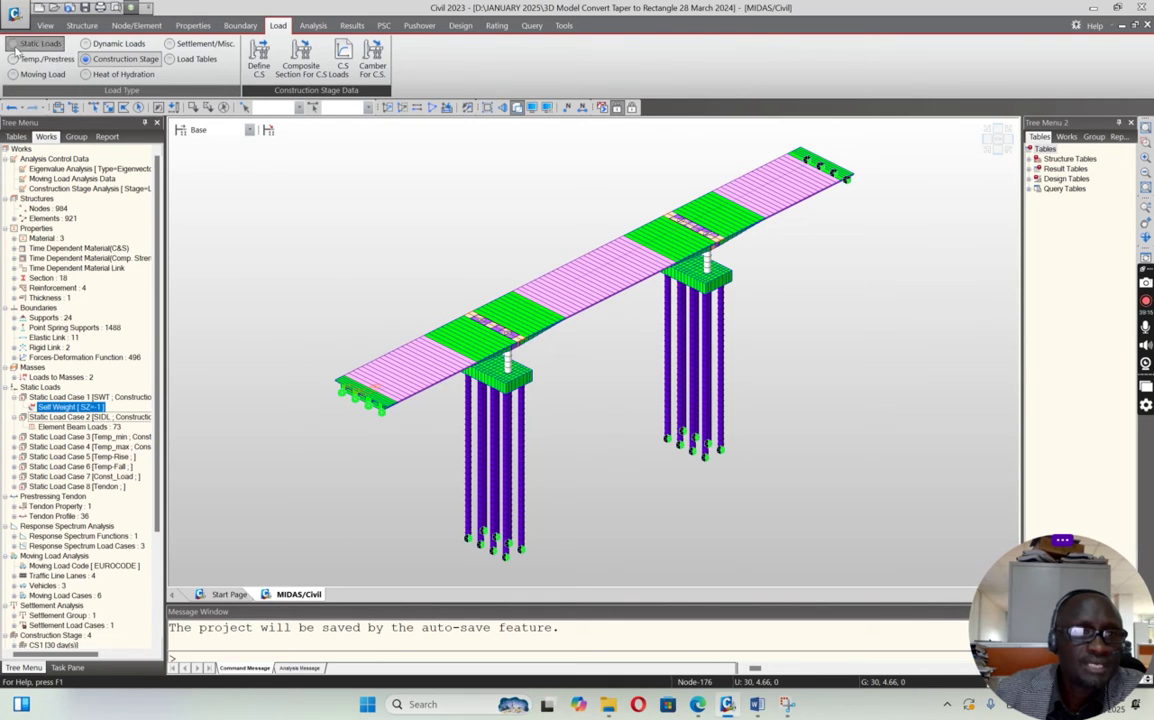
pyautogui.click(263, 62)
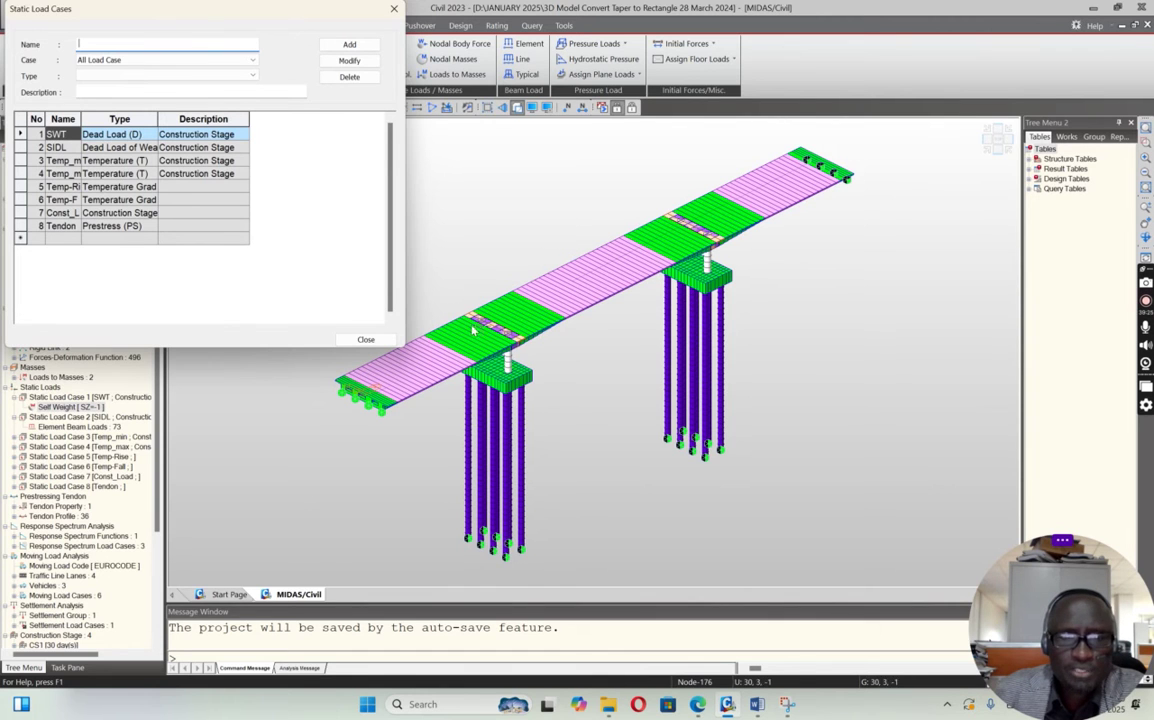
# Consult the Word design report, and inspect the Const_Load, Temp-Rise, Temp_max and Temp_min static load cases in MIDAS Civil
pyautogui.click(758, 700)
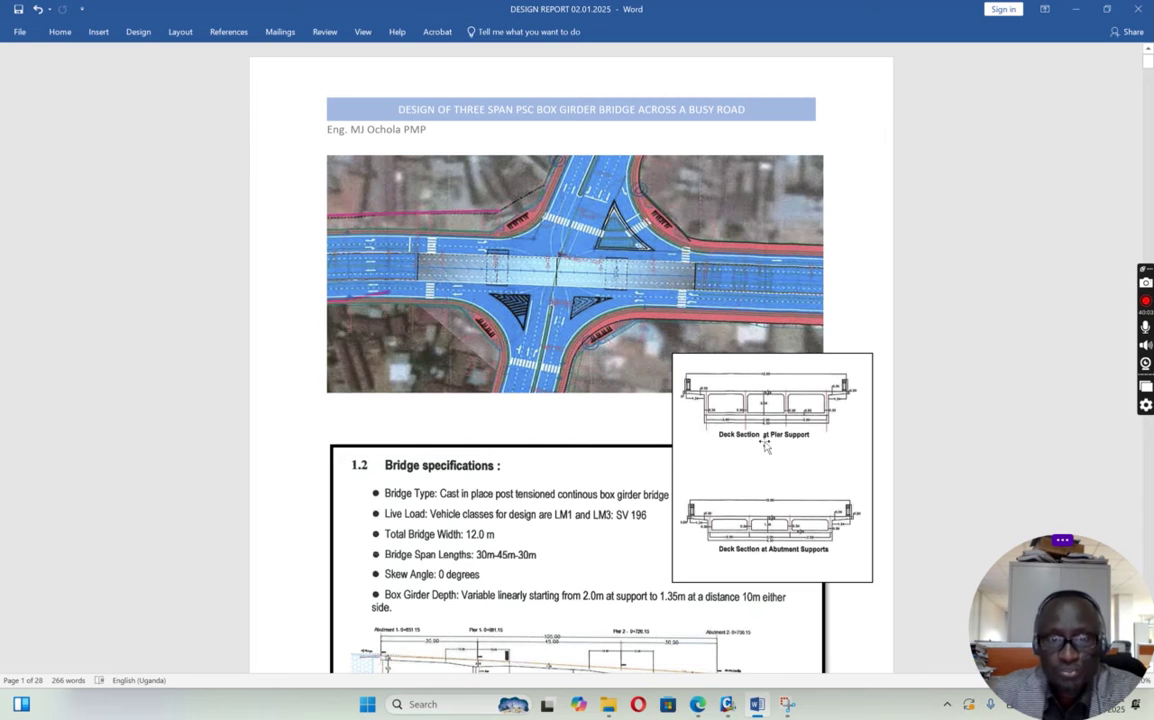
pyautogui.click(662, 638)
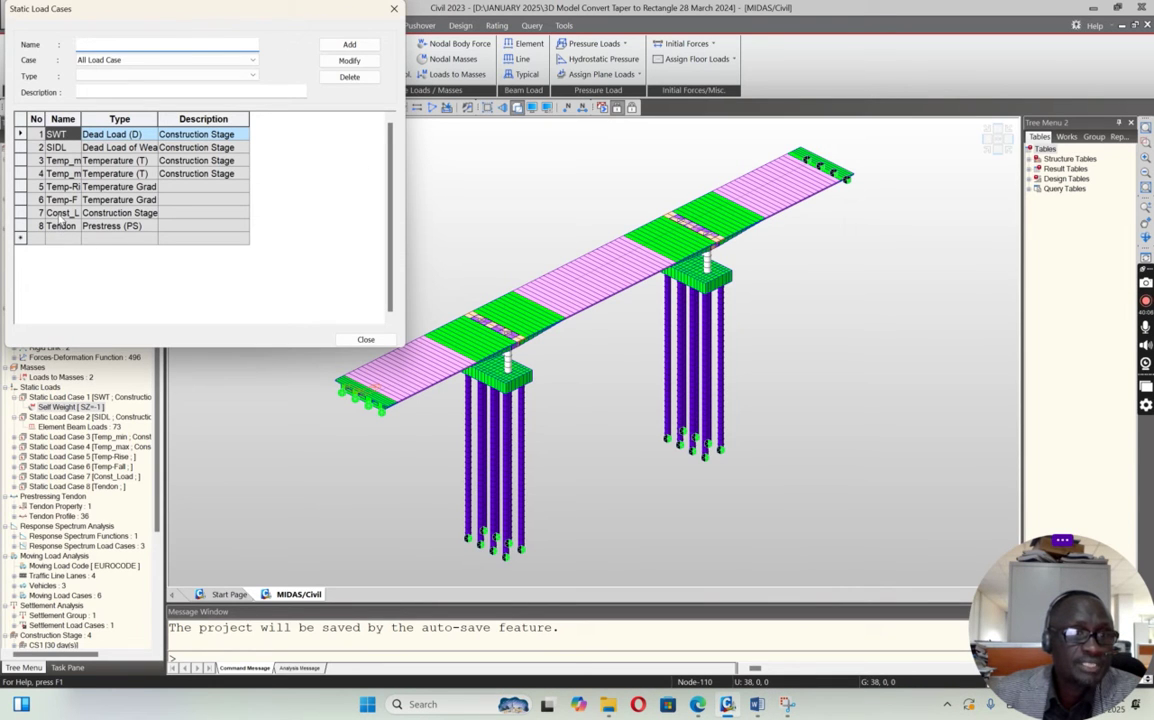
pyautogui.click(61, 214)
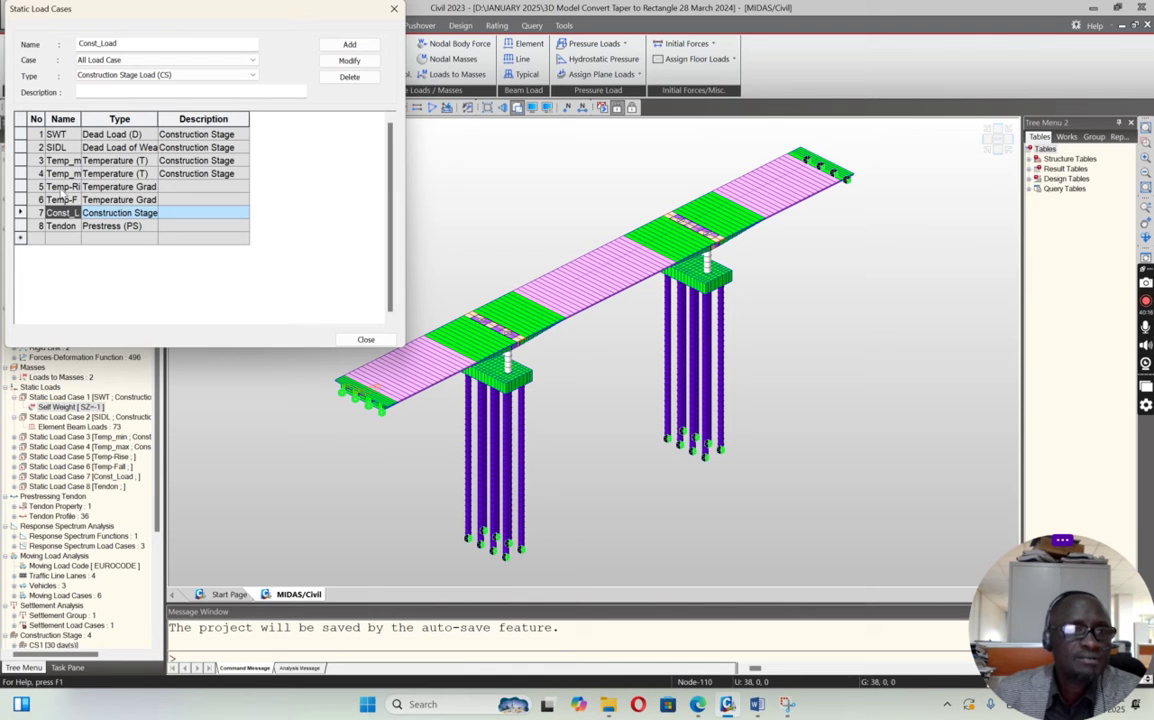
pyautogui.click(61, 187)
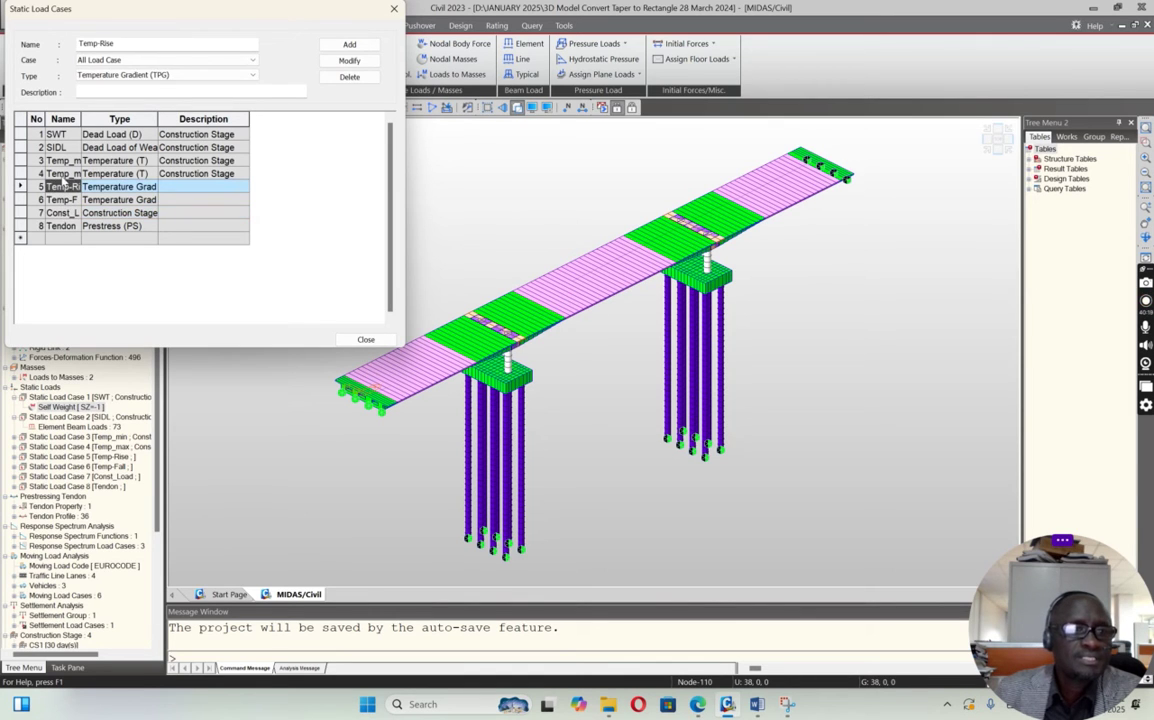
pyautogui.click(62, 174)
pyautogui.click(62, 161)
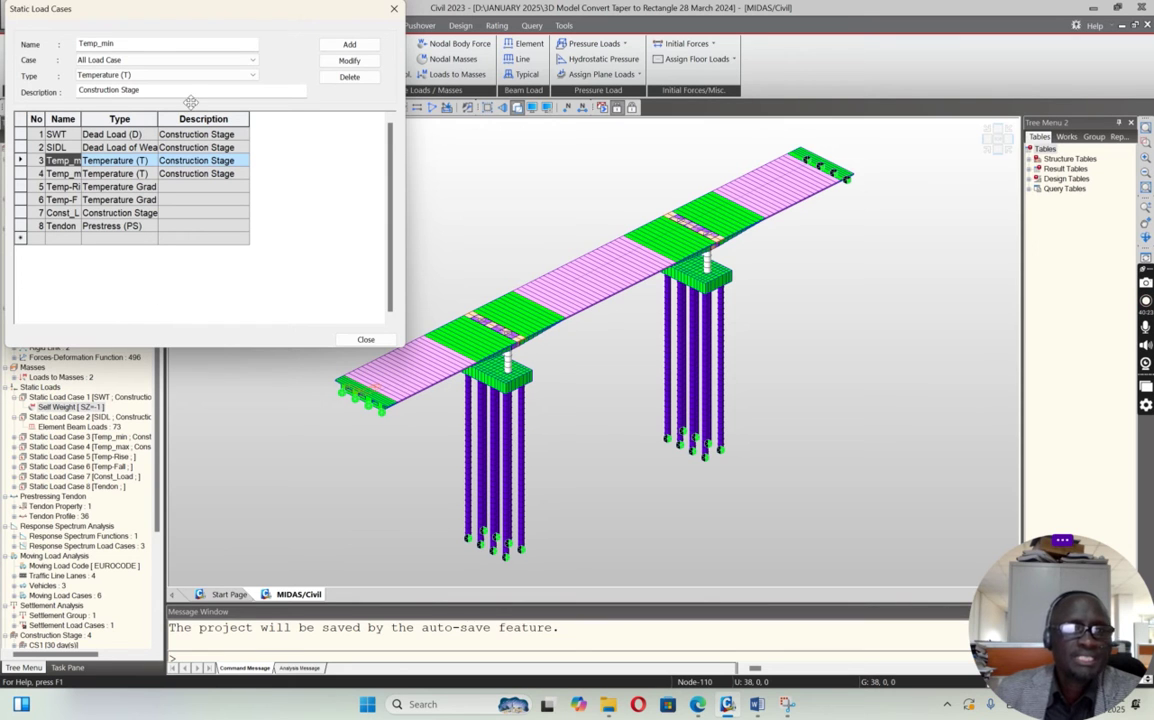
pyautogui.click(365, 339)
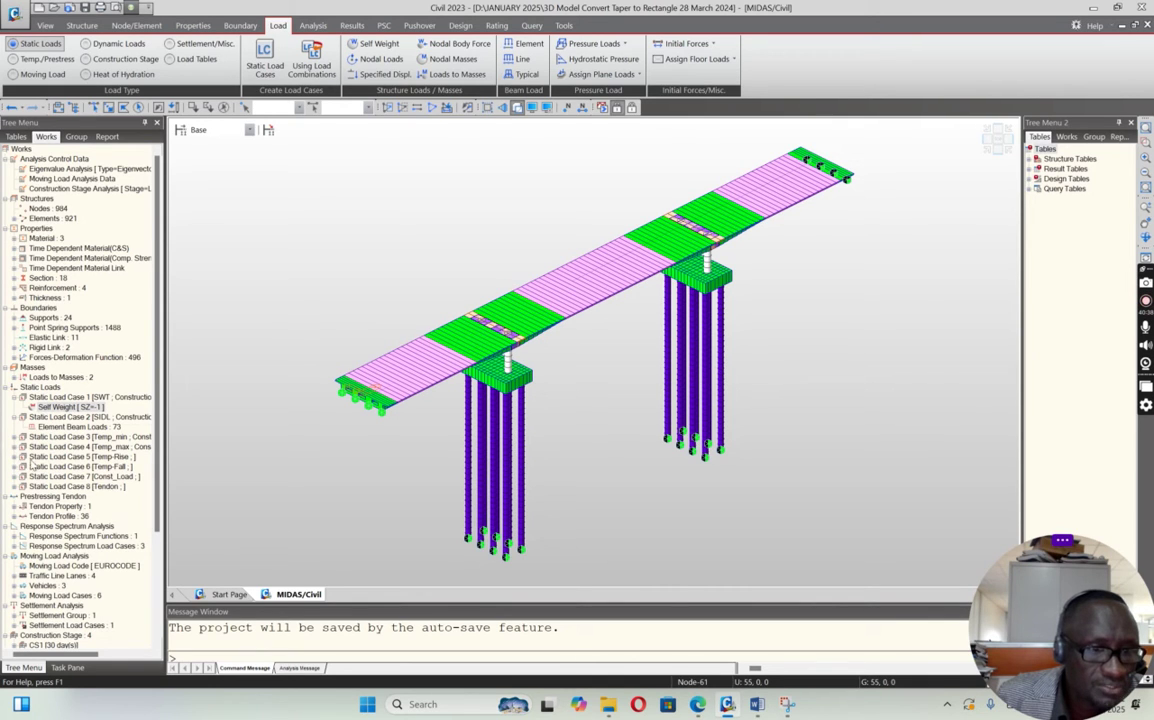
# Display the beam temperature loads of static load case Temp-Rise on the bridge deck, and hide them again
pyautogui.click(14, 458)
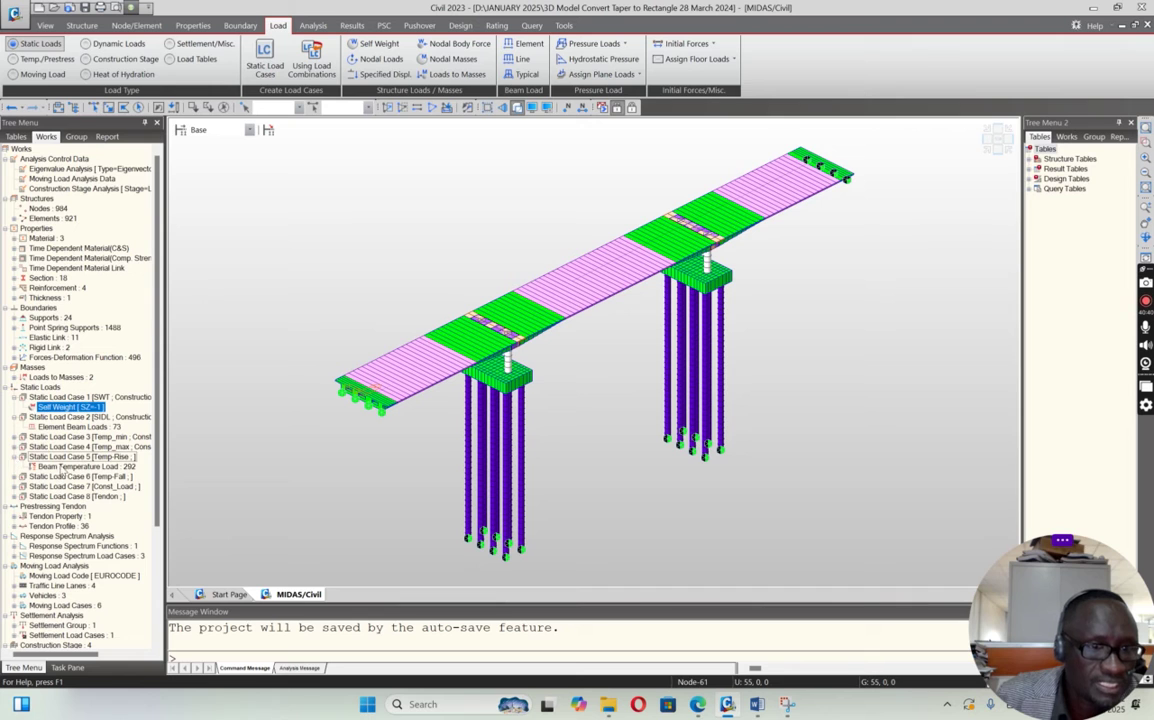
pyautogui.rightClick(60, 466)
pyautogui.click(98, 494)
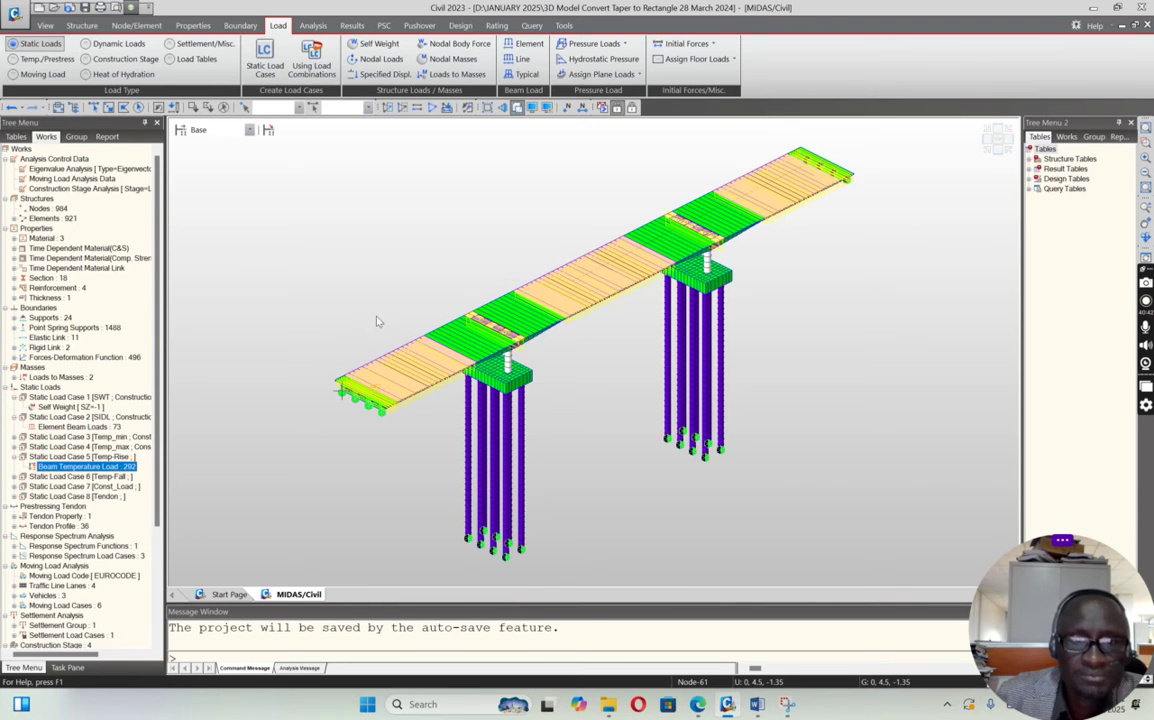
pyautogui.rightClick(100, 467)
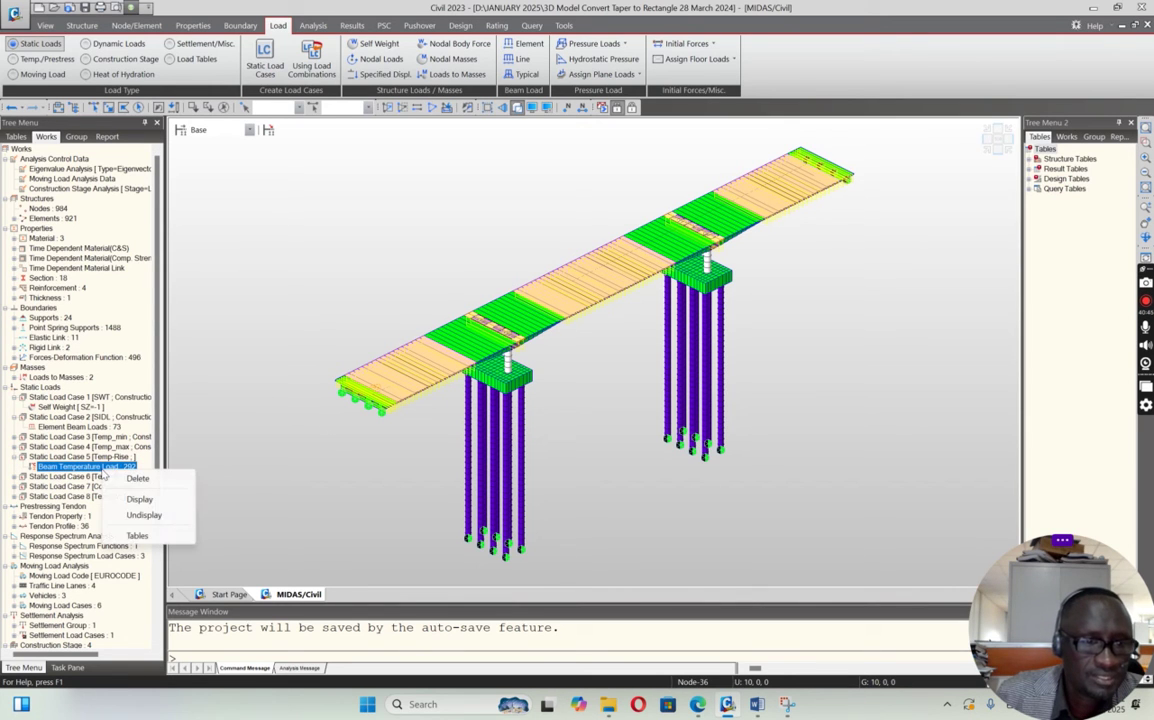
pyautogui.click(66, 468)
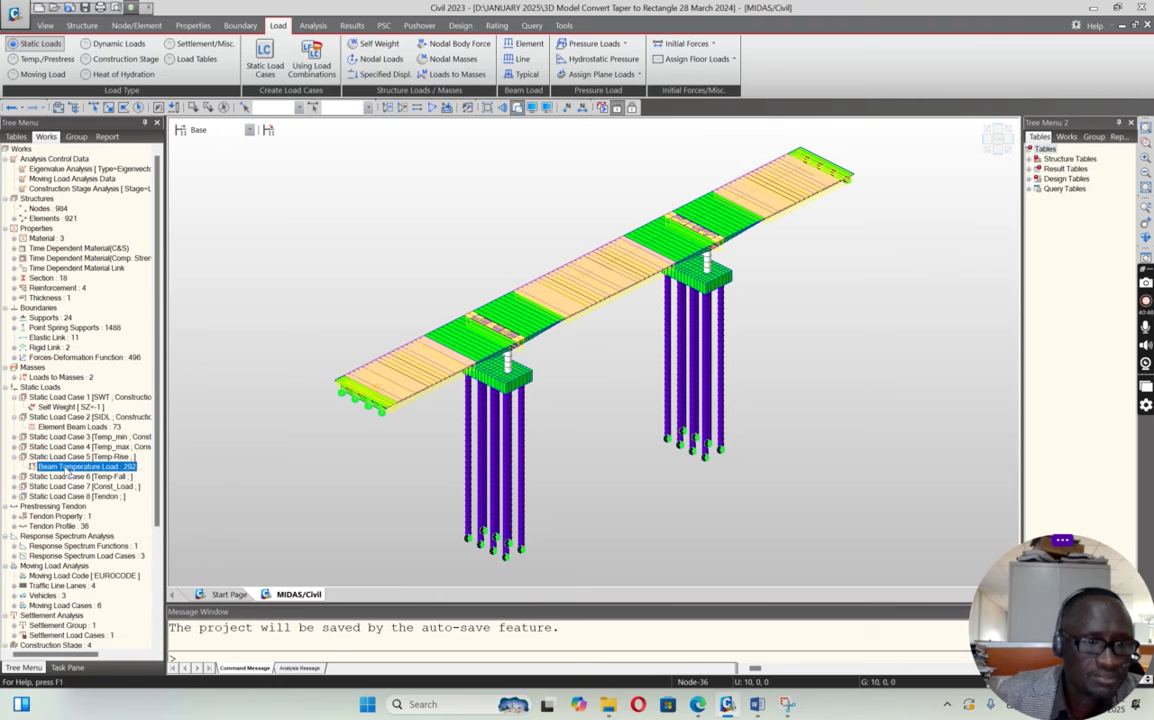
pyautogui.rightClick(66, 467)
pyautogui.click(102, 497)
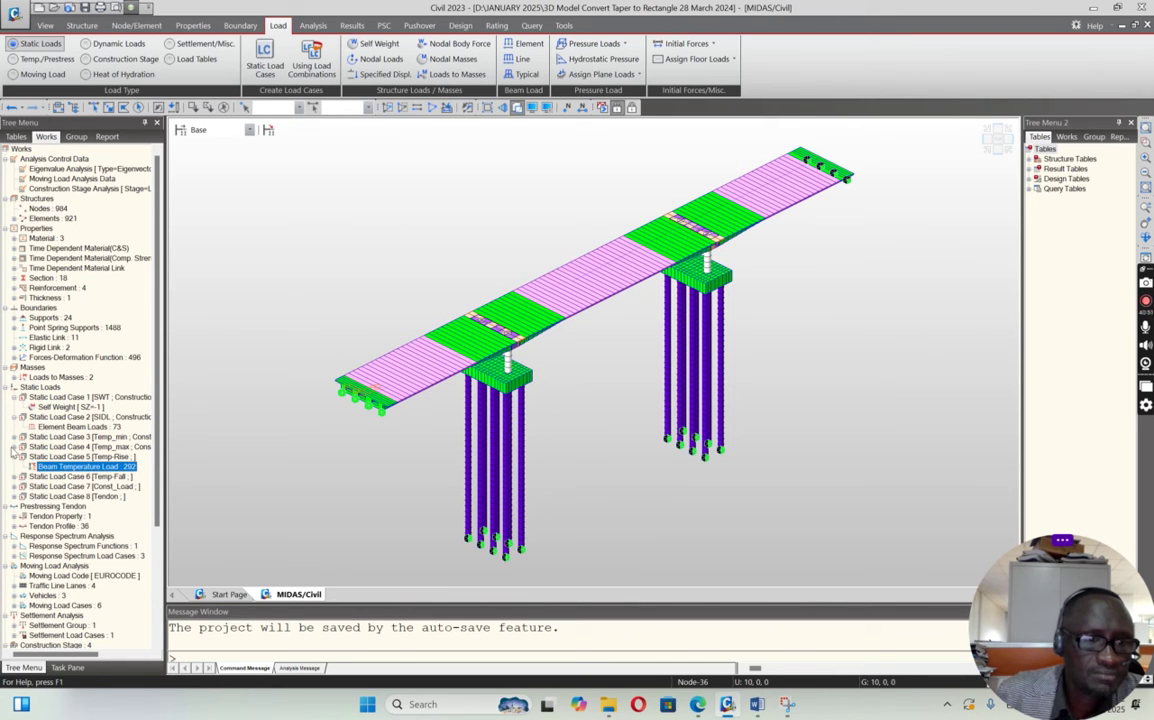
# Display the element temperatures of static load case Temp_max on the deck, and hide them again
pyautogui.click(15, 447)
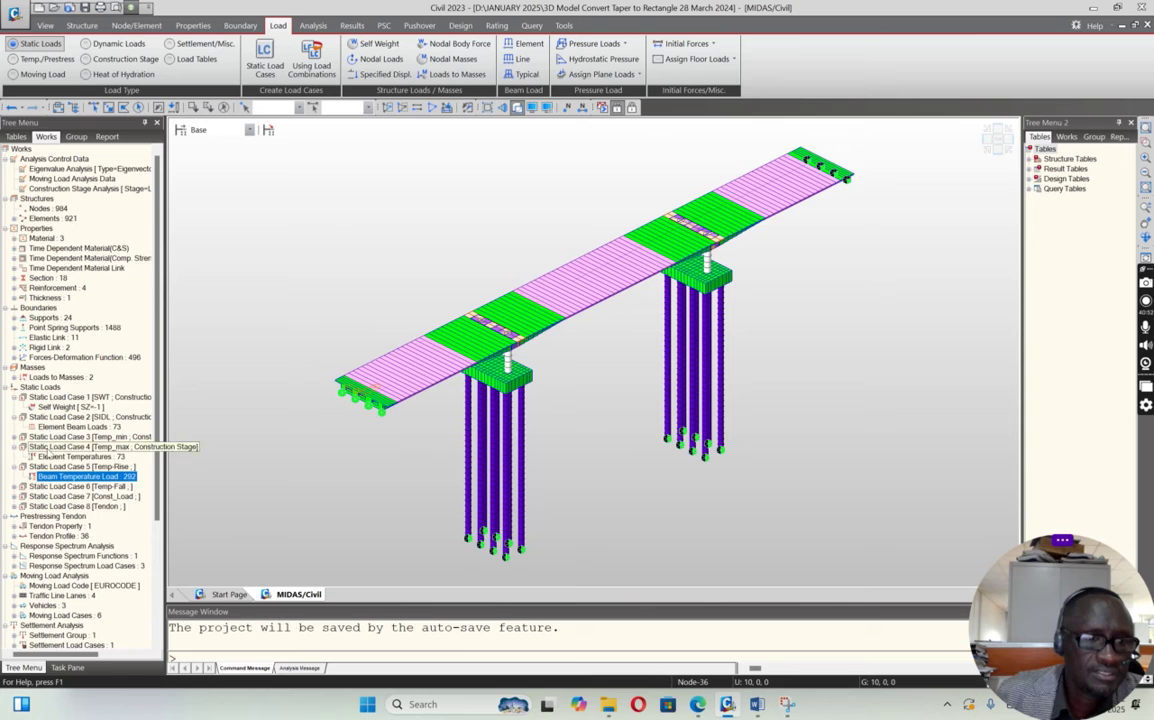
pyautogui.rightClick(64, 456)
pyautogui.click(102, 485)
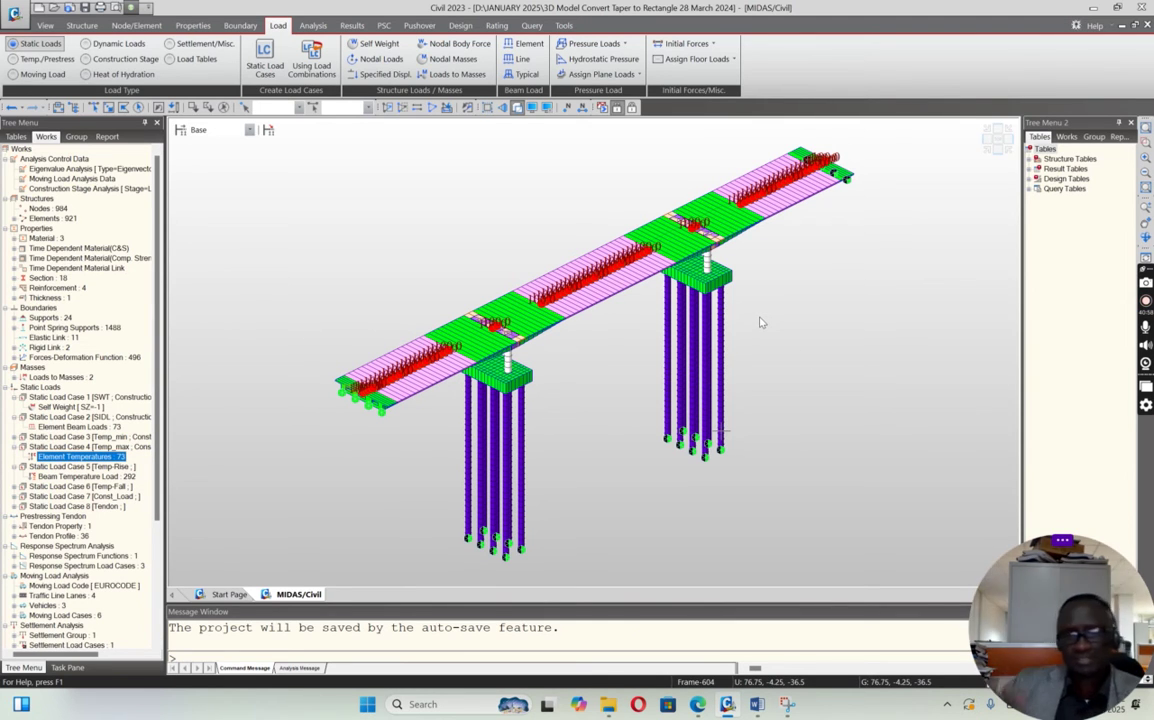
pyautogui.rightClick(78, 458)
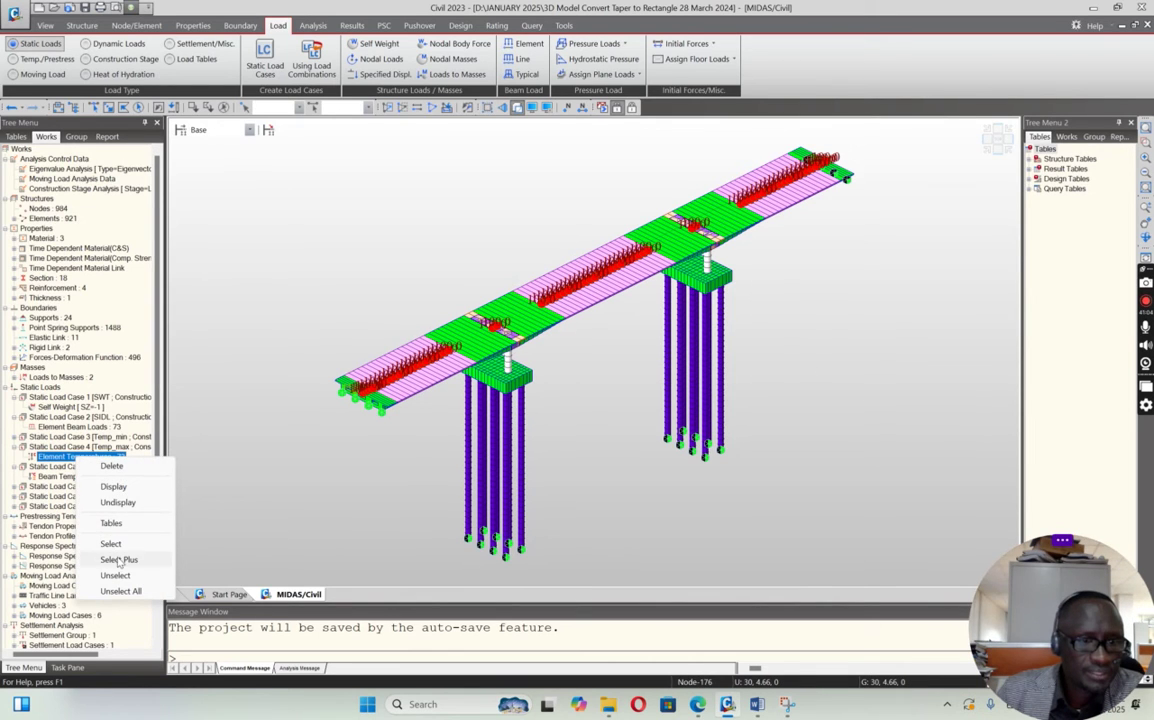
pyautogui.click(118, 502)
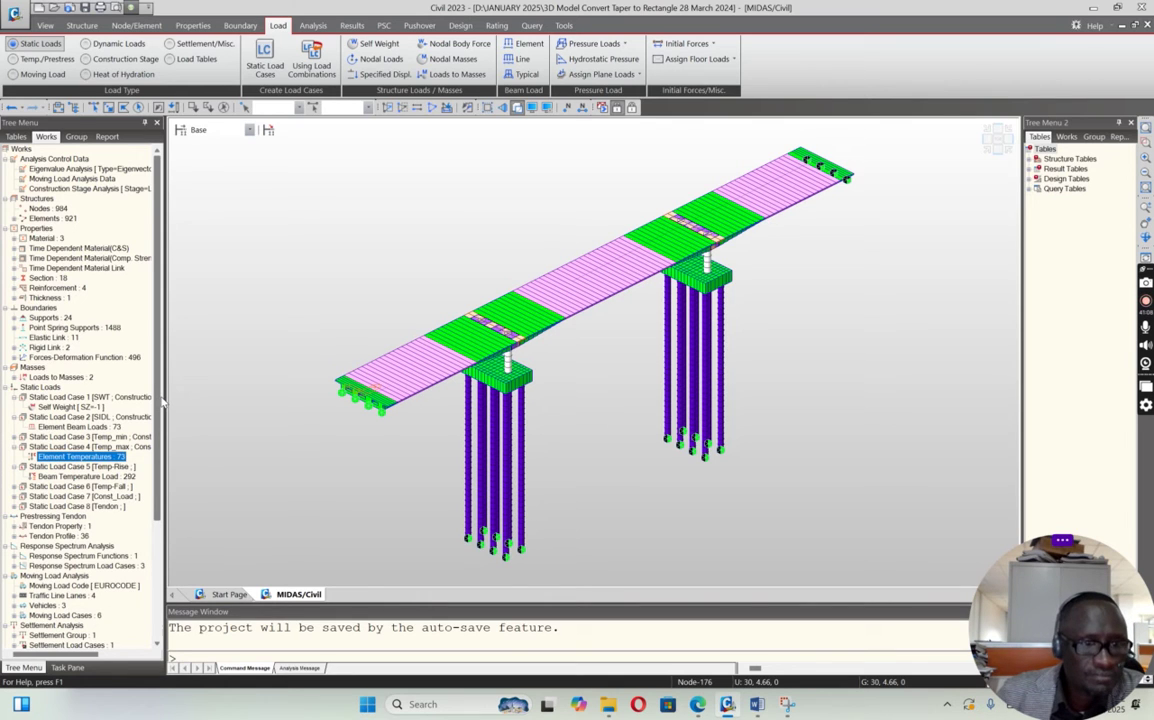
# Display the element beam loads of static load case SIDL along the deck, and hide them again
pyautogui.click(58, 427)
pyautogui.rightClick(68, 428)
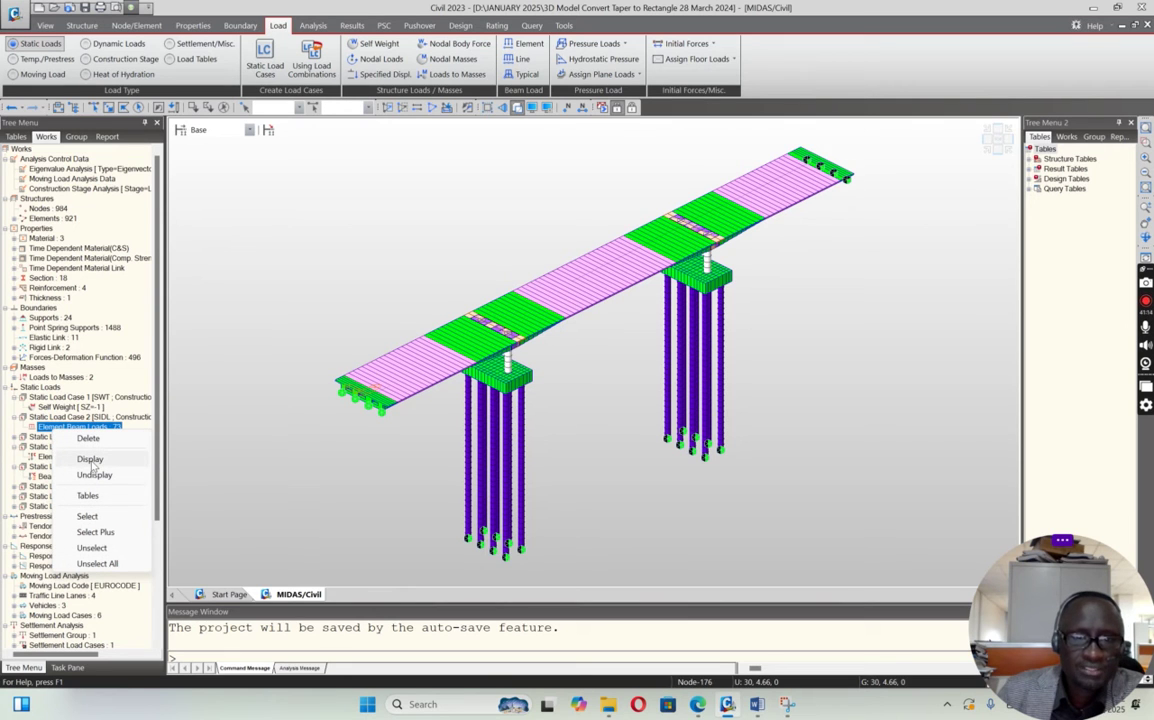
pyautogui.click(90, 460)
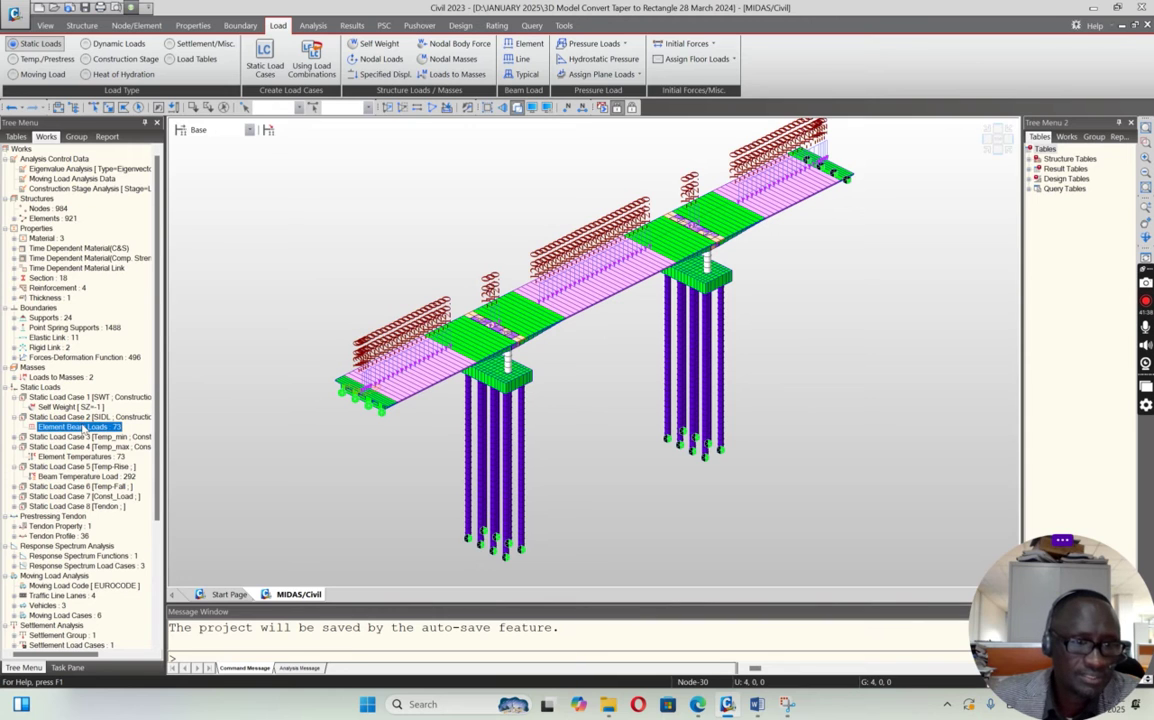
pyautogui.rightClick(83, 427)
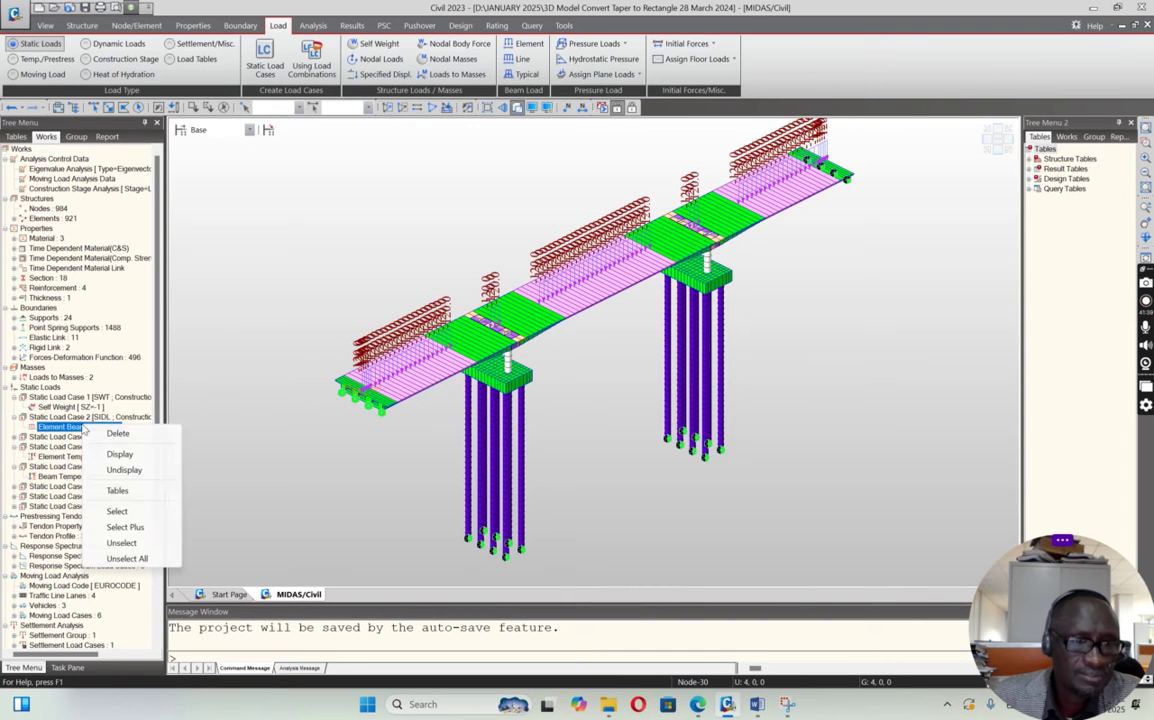
pyautogui.click(124, 469)
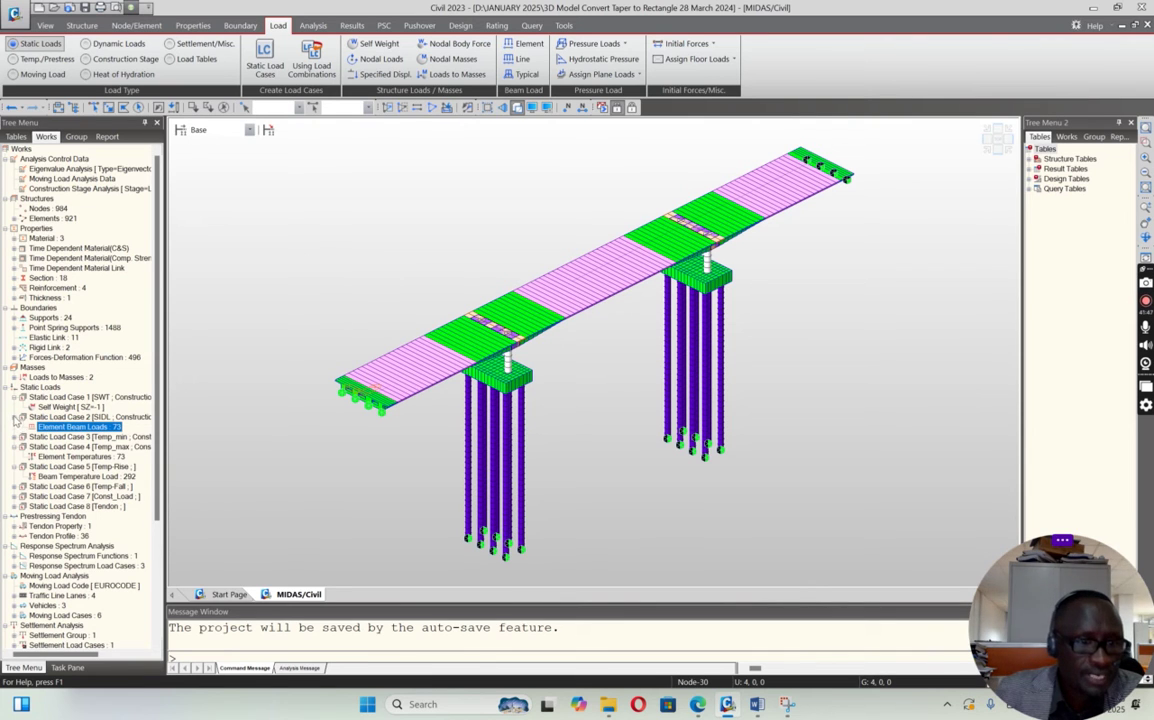
# Collapse the whole static loads branch in the model's works tree
pyautogui.click(15, 397)
pyautogui.click(15, 407)
pyautogui.click(7, 387)
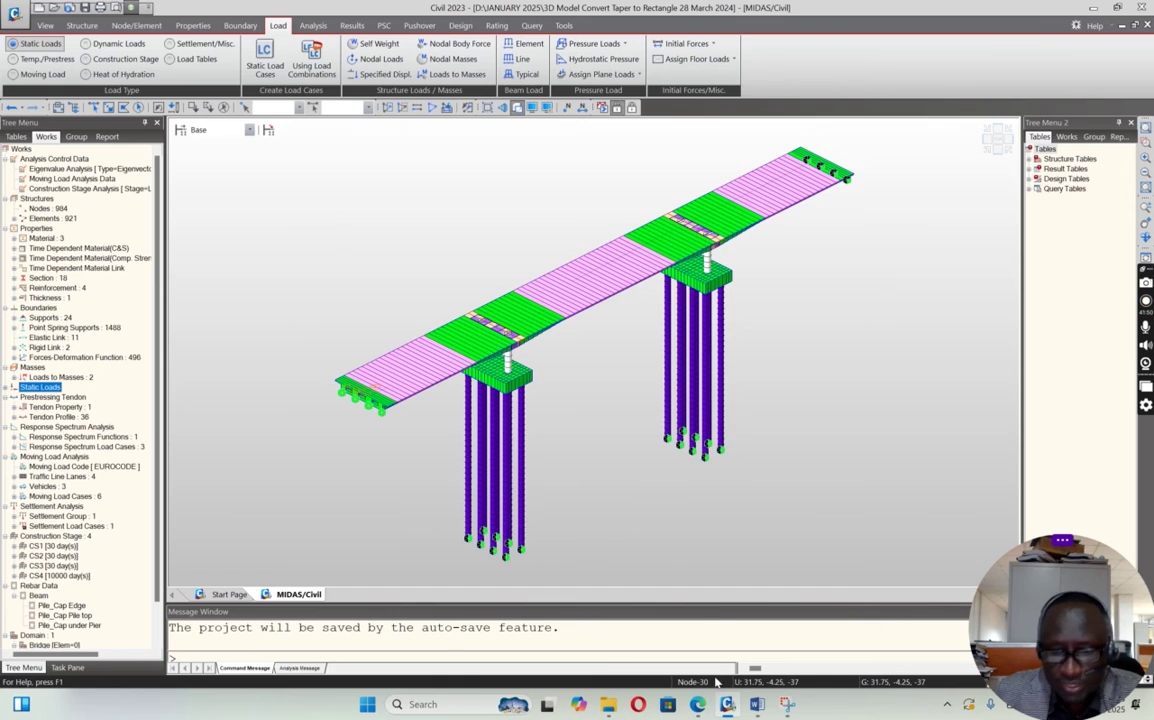
# Switch to the browser presentation and review the PSC beam slides on material properties, loads, creep and shrinkage, and modeling steps
pyautogui.click(697, 704)
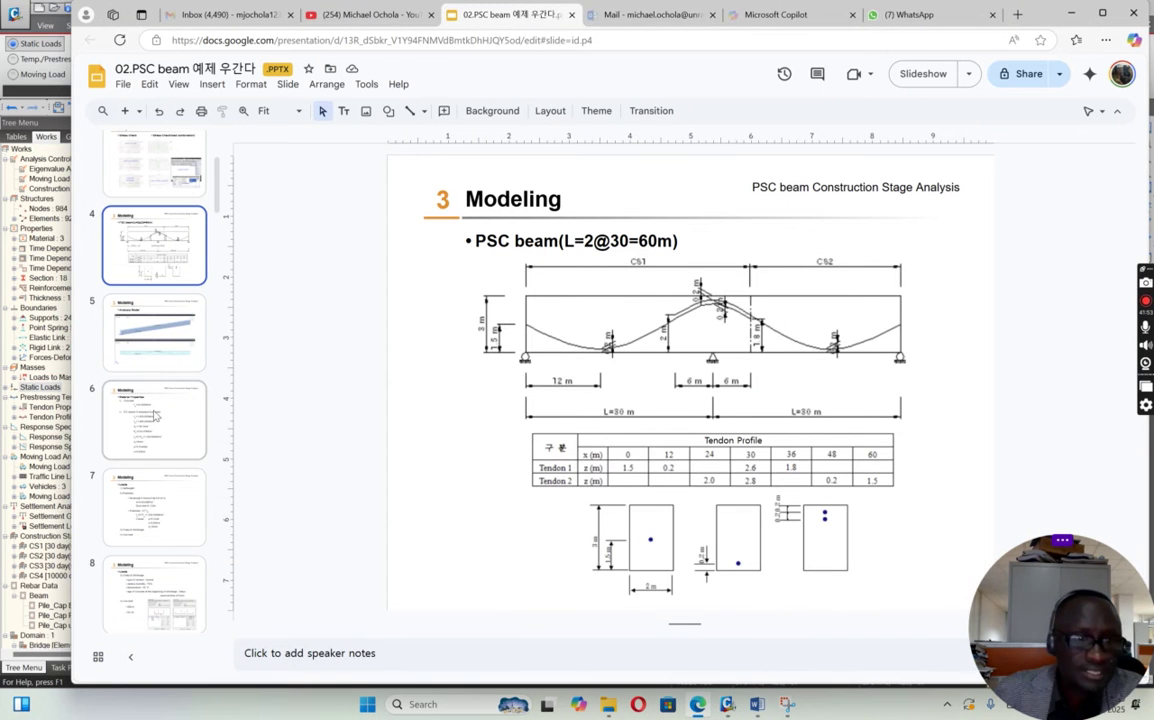
pyautogui.click(141, 374)
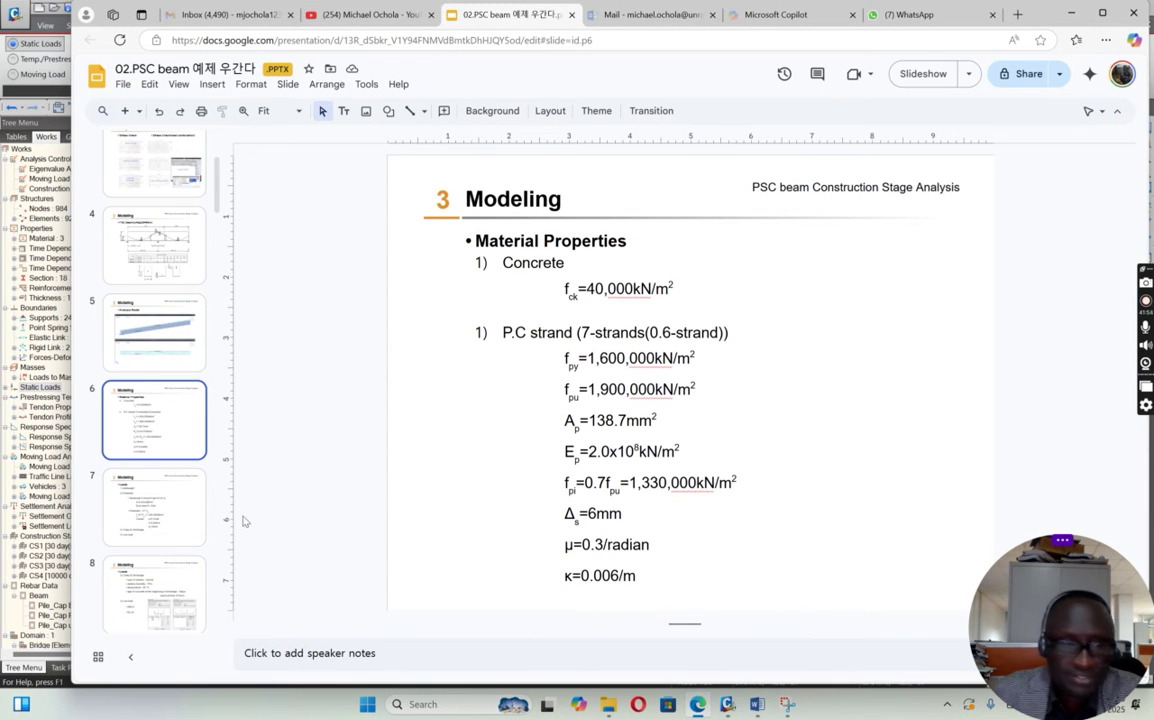
pyautogui.click(150, 468)
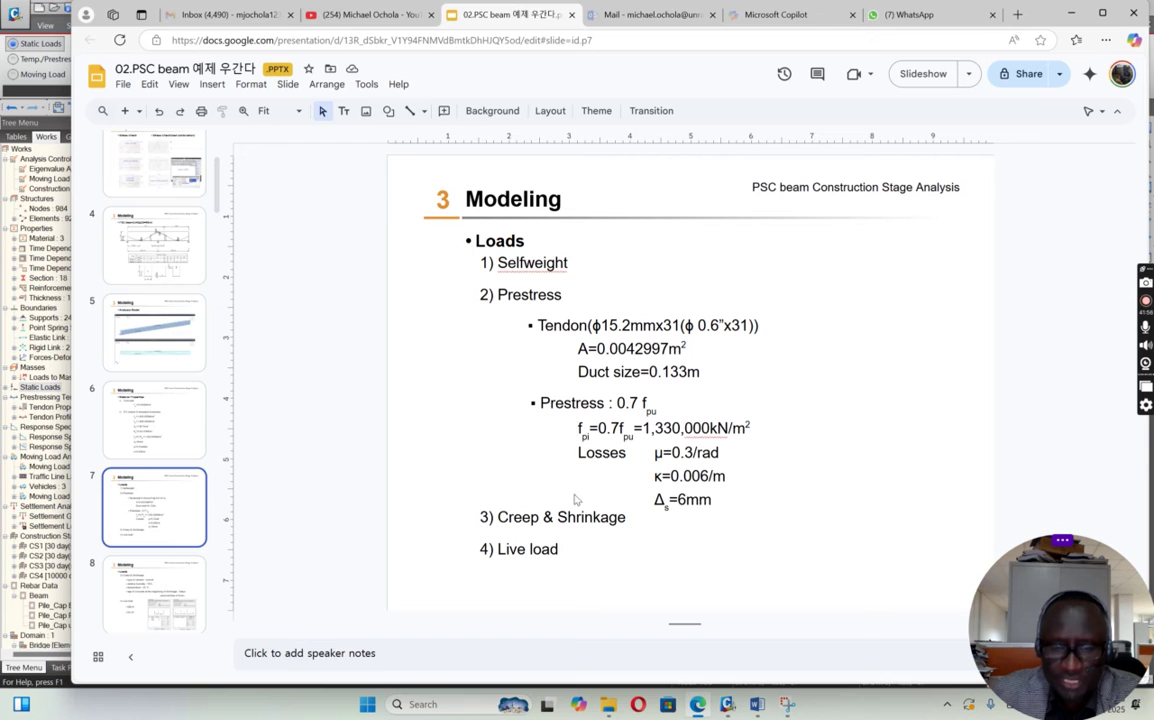
pyautogui.click(152, 590)
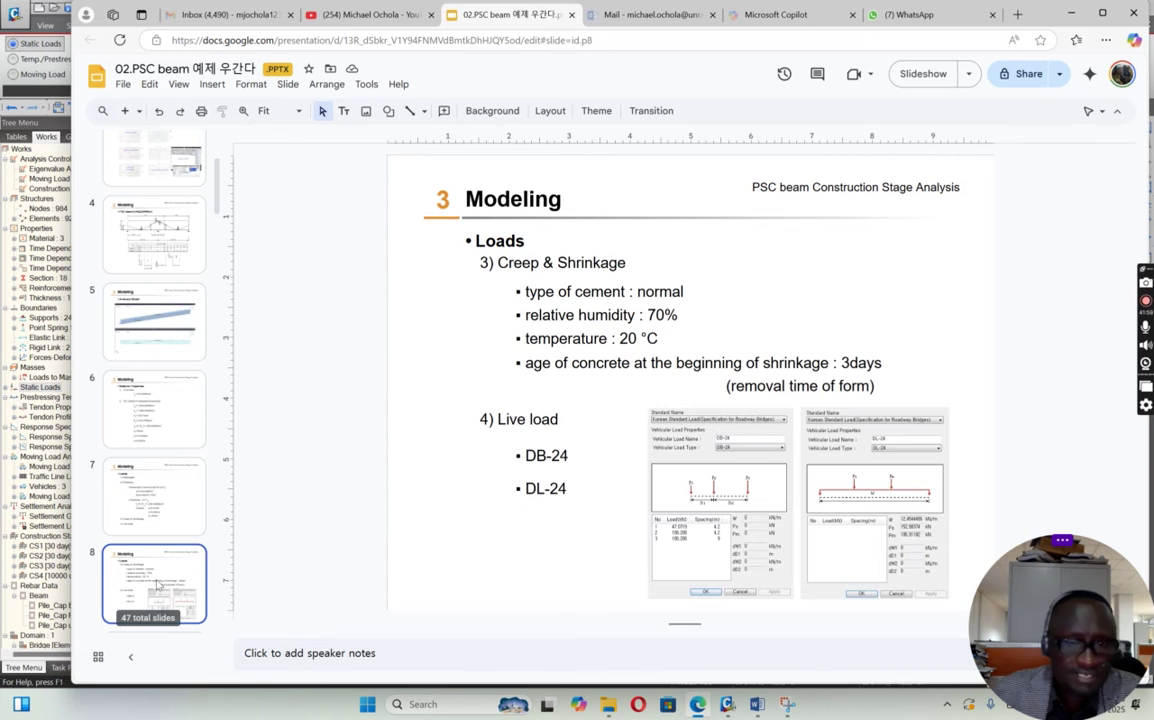
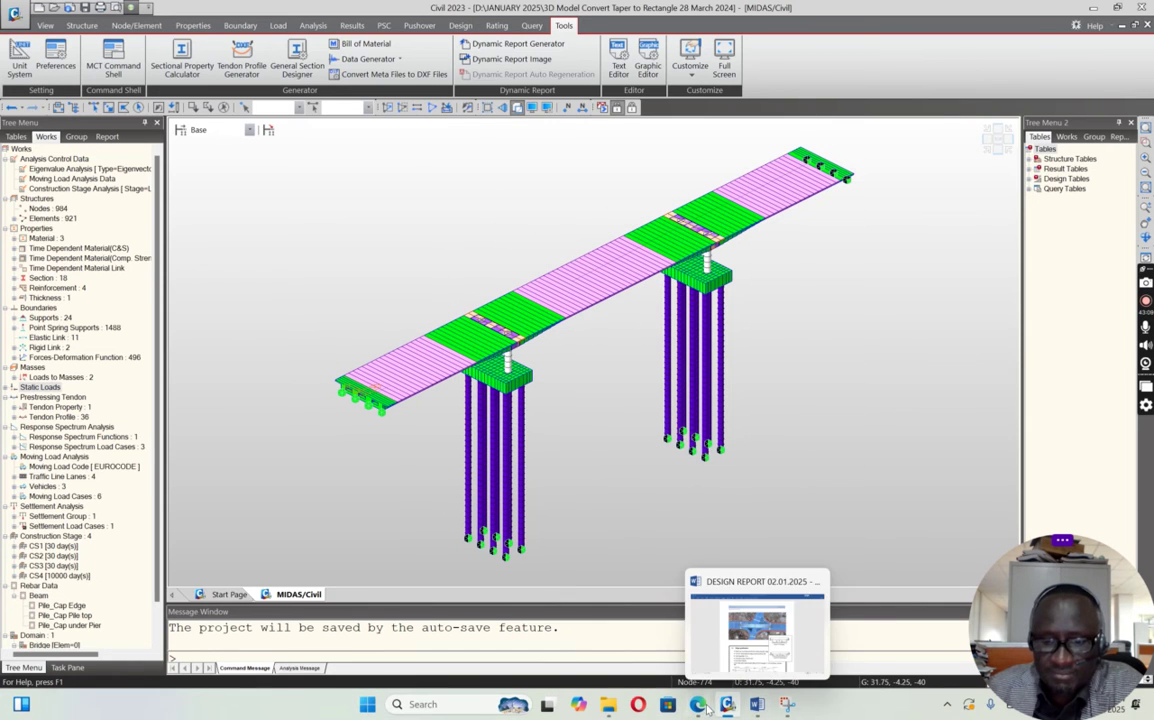
pyautogui.click(757, 706)
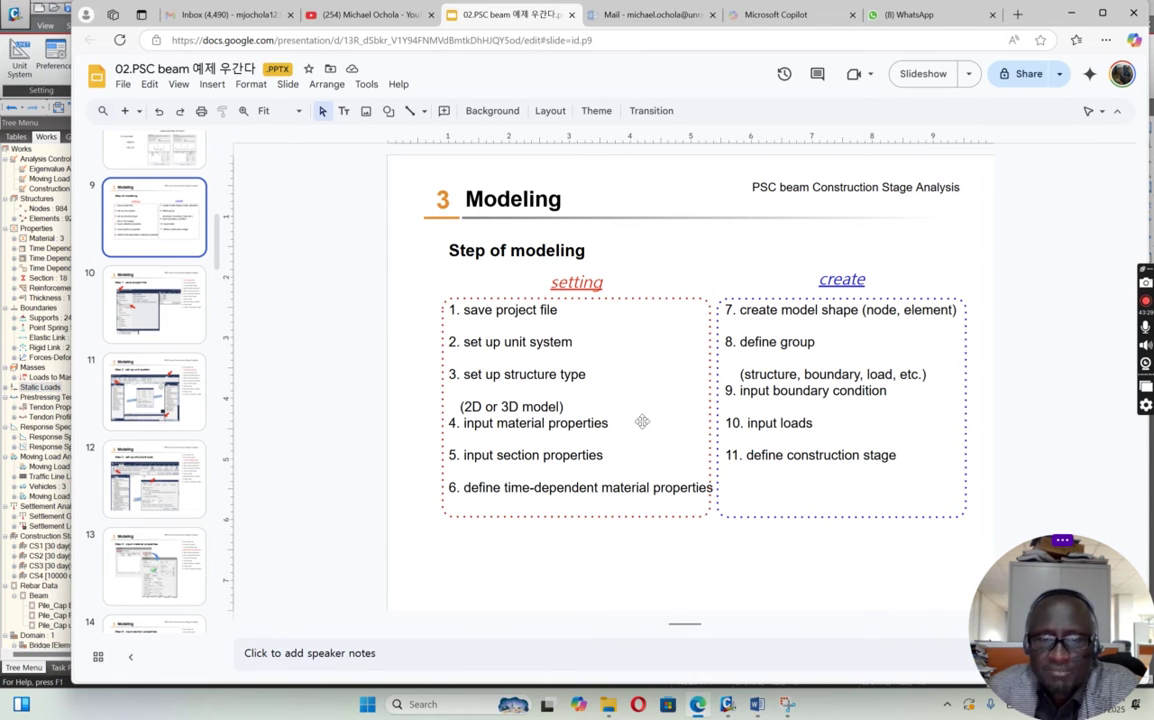
# Switch to MIDAS Civil and inspect the Creep time-dependent material definition and its creep coefficient curve without changing it
pyautogui.click(727, 705)
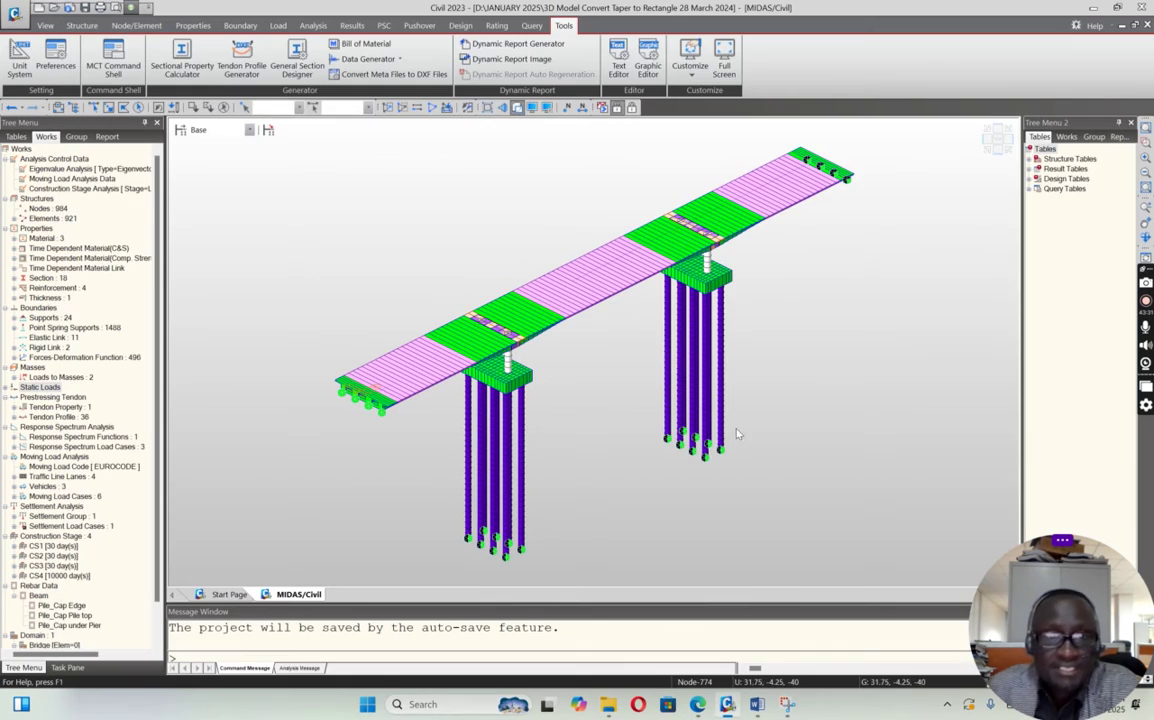
pyautogui.click(190, 26)
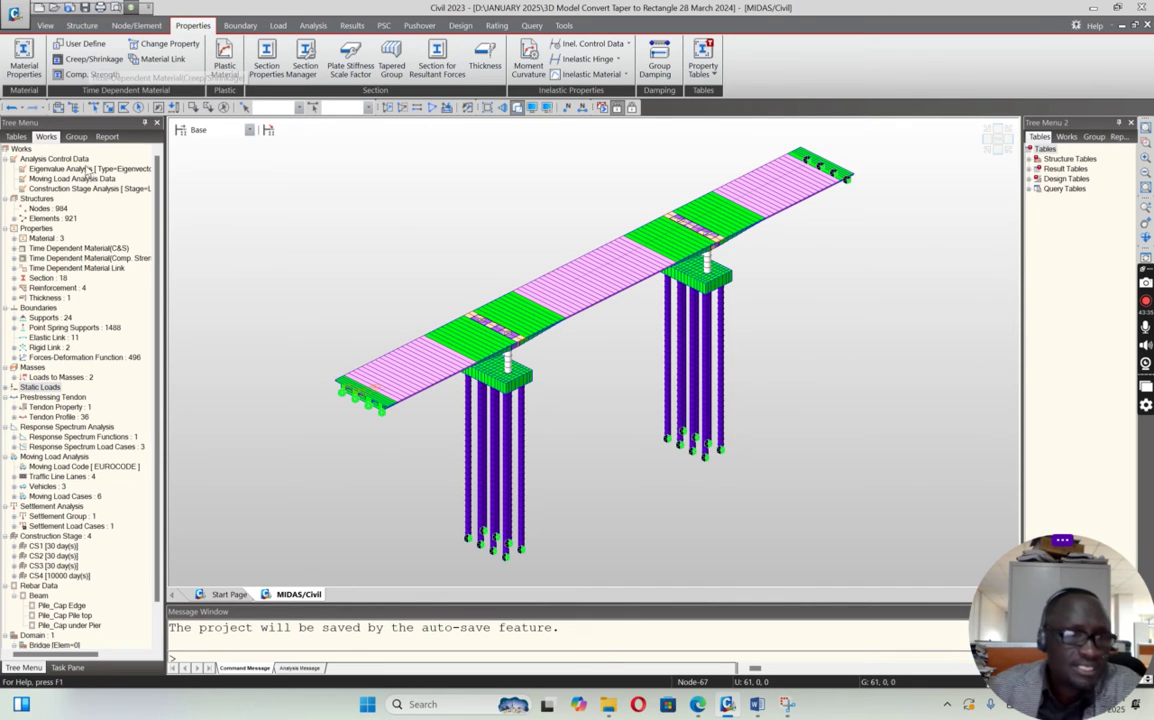
pyautogui.click(14, 248)
pyautogui.click(76, 258)
pyautogui.rightClick(76, 258)
pyautogui.click(122, 289)
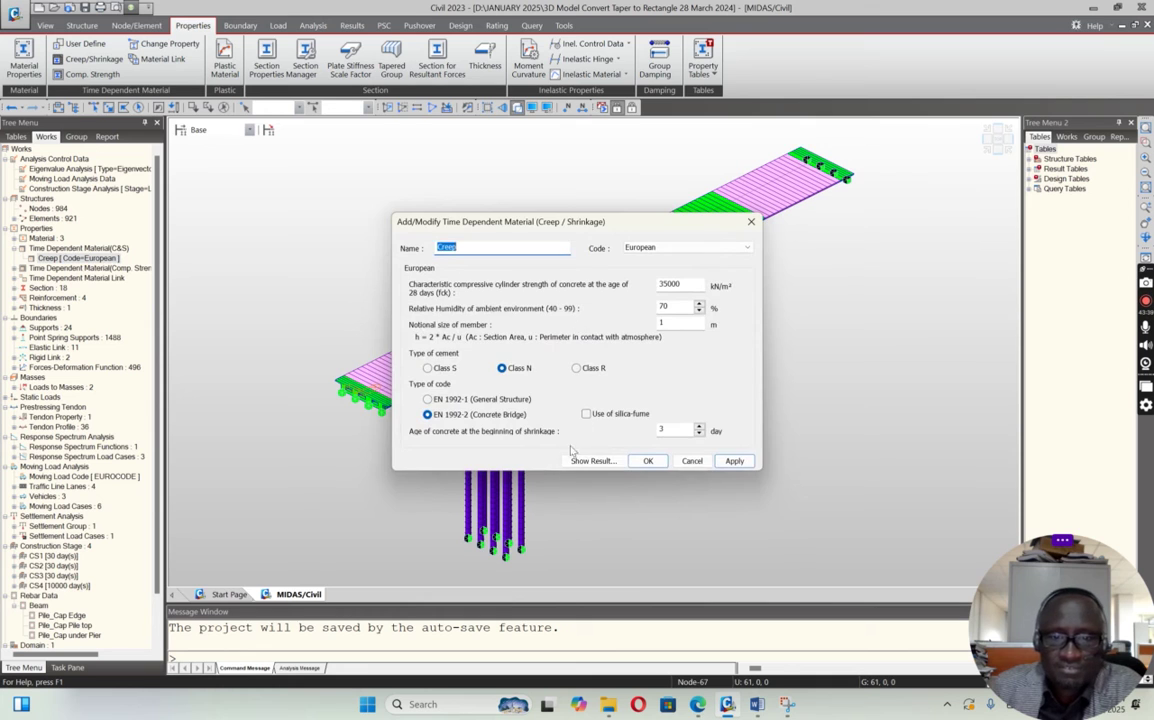
pyautogui.click(592, 460)
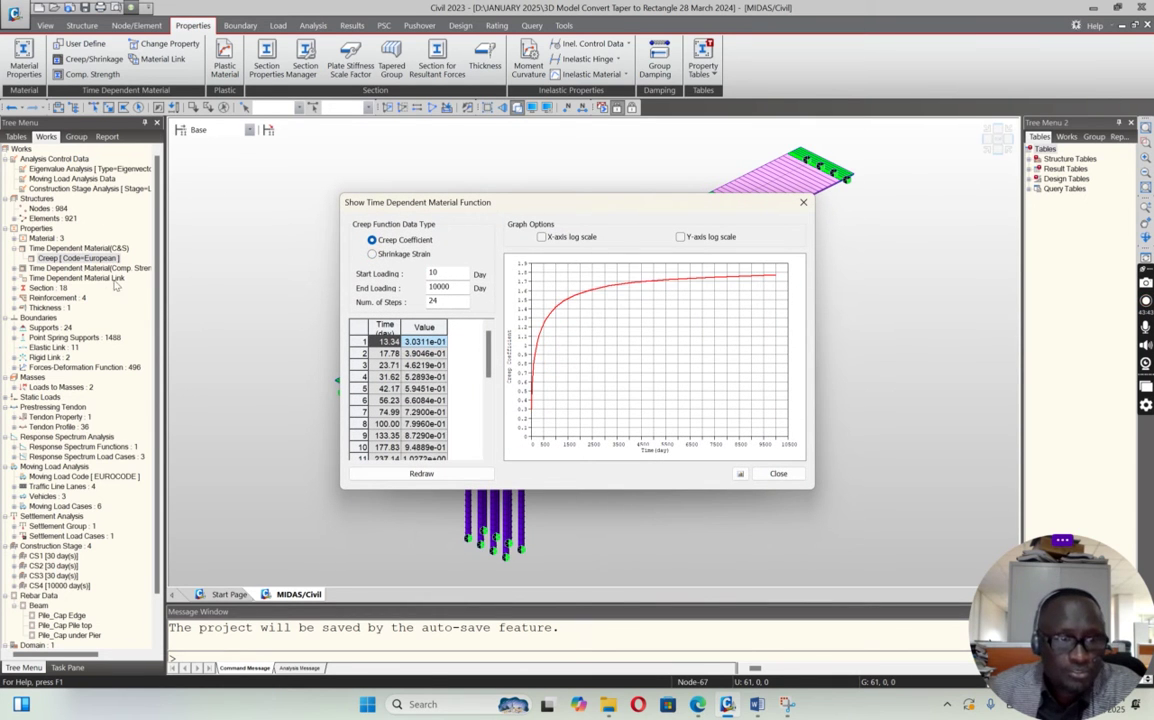
pyautogui.click(782, 476)
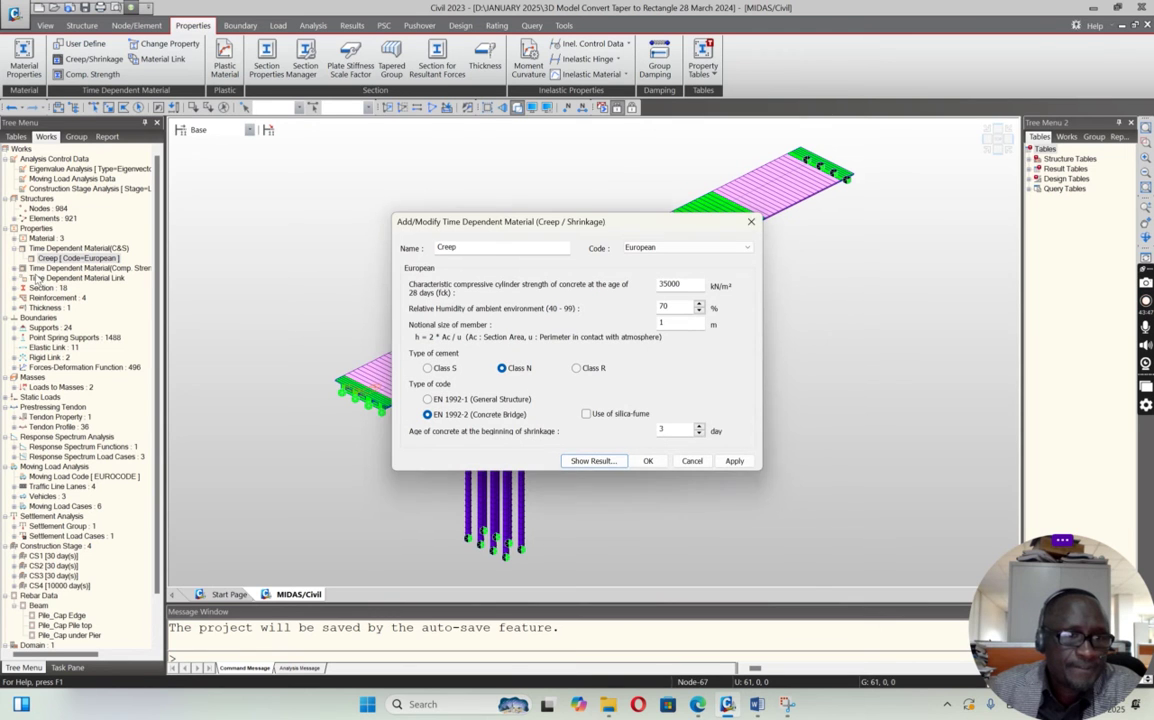
pyautogui.click(692, 460)
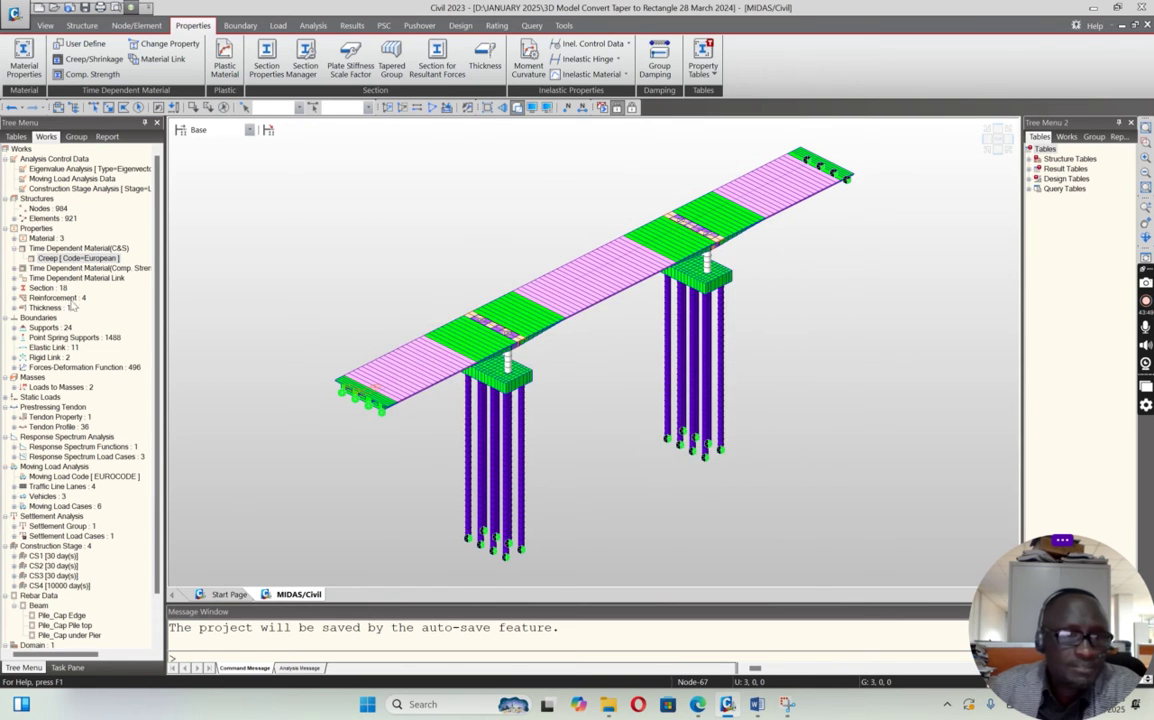
# Inspect the Compressive time-dependent strength definition, including its available design codes and cement types, without changing it
pyautogui.click(14, 268)
pyautogui.click(68, 278)
pyautogui.rightClick(68, 278)
pyautogui.click(95, 309)
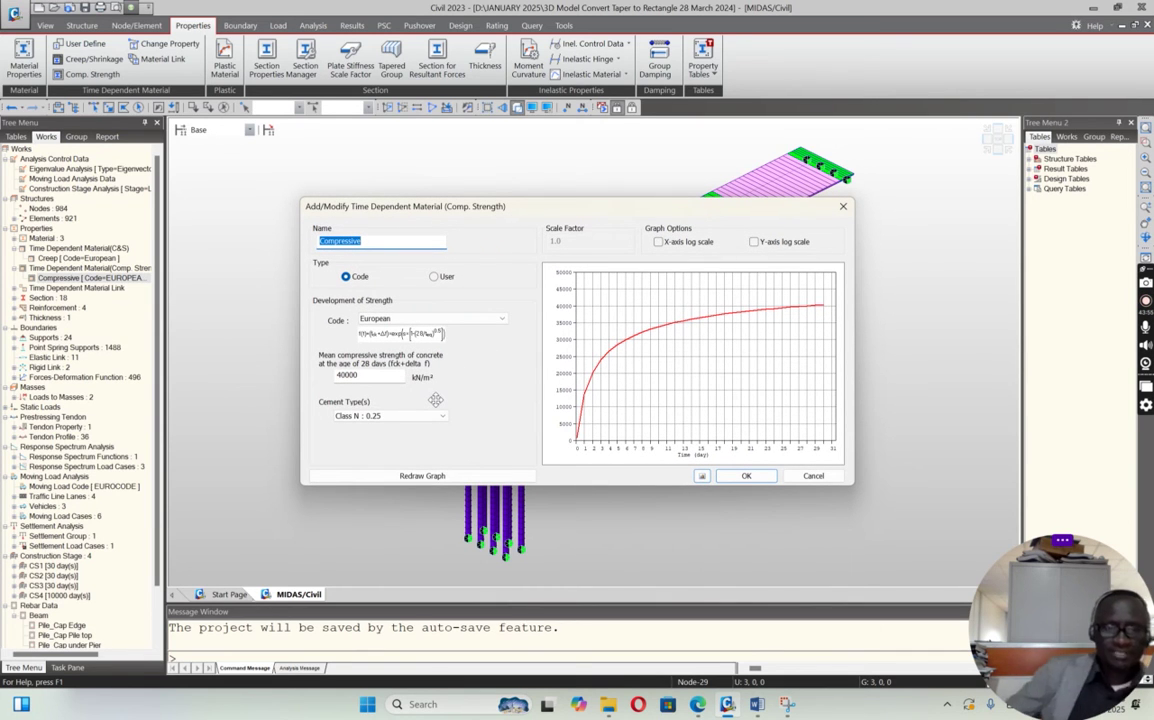
pyautogui.click(464, 319)
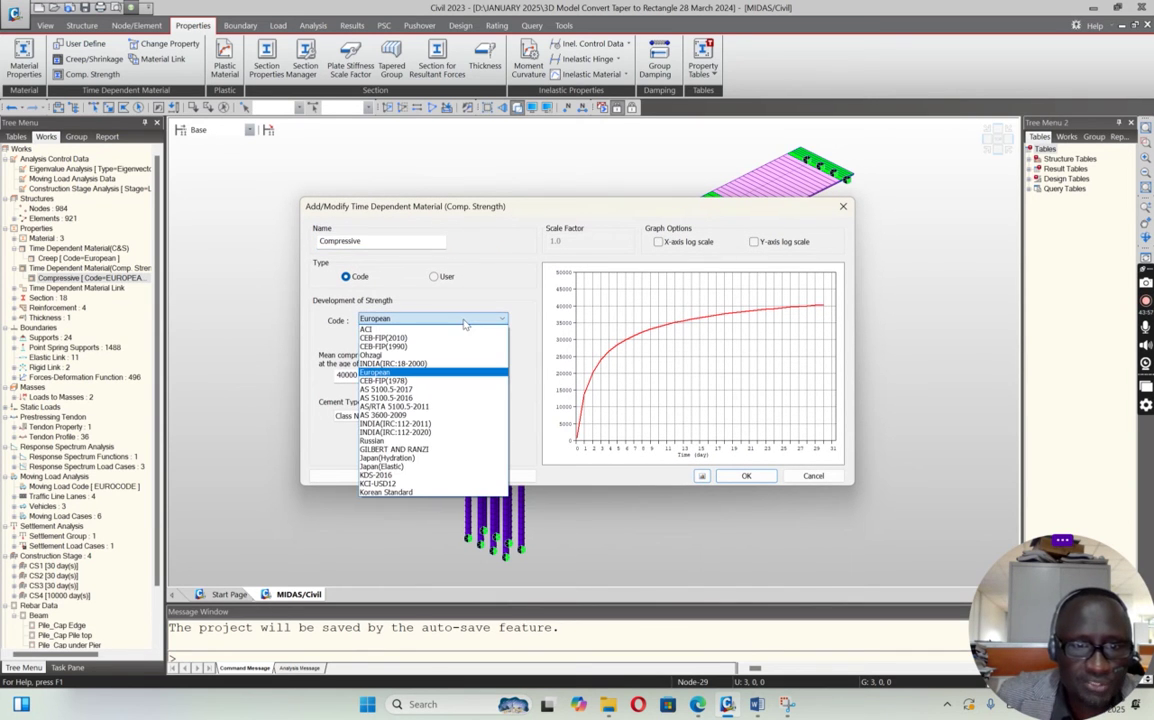
pyautogui.click(464, 324)
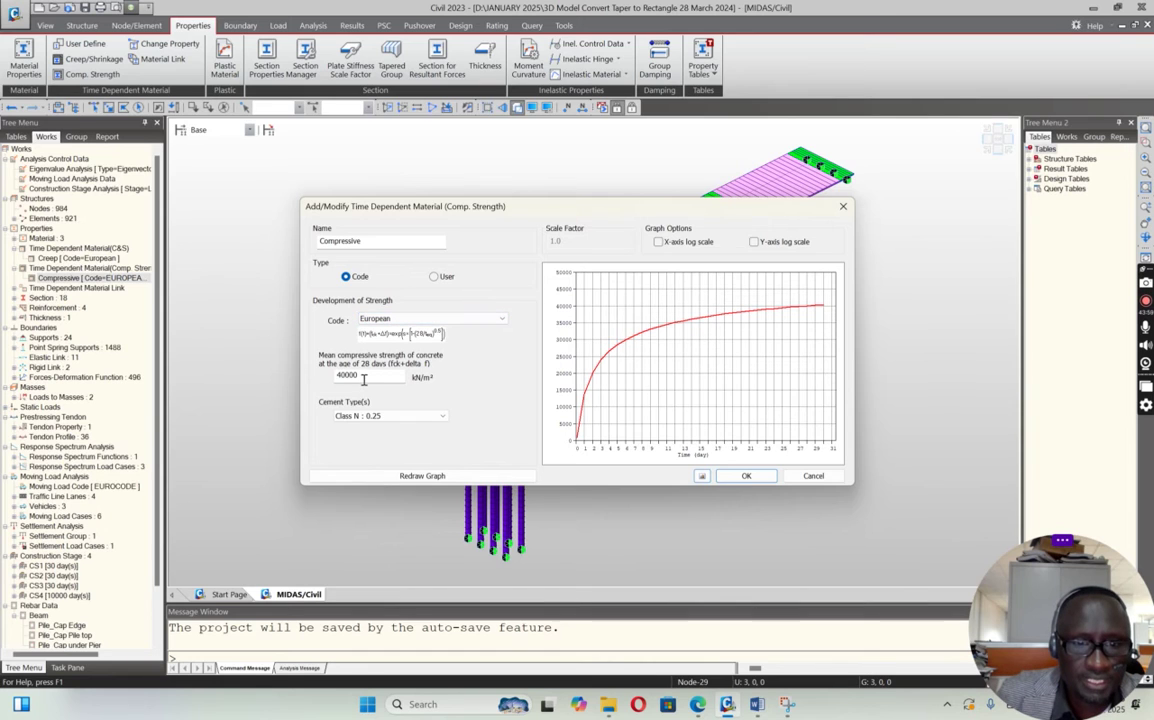
pyautogui.click(444, 418)
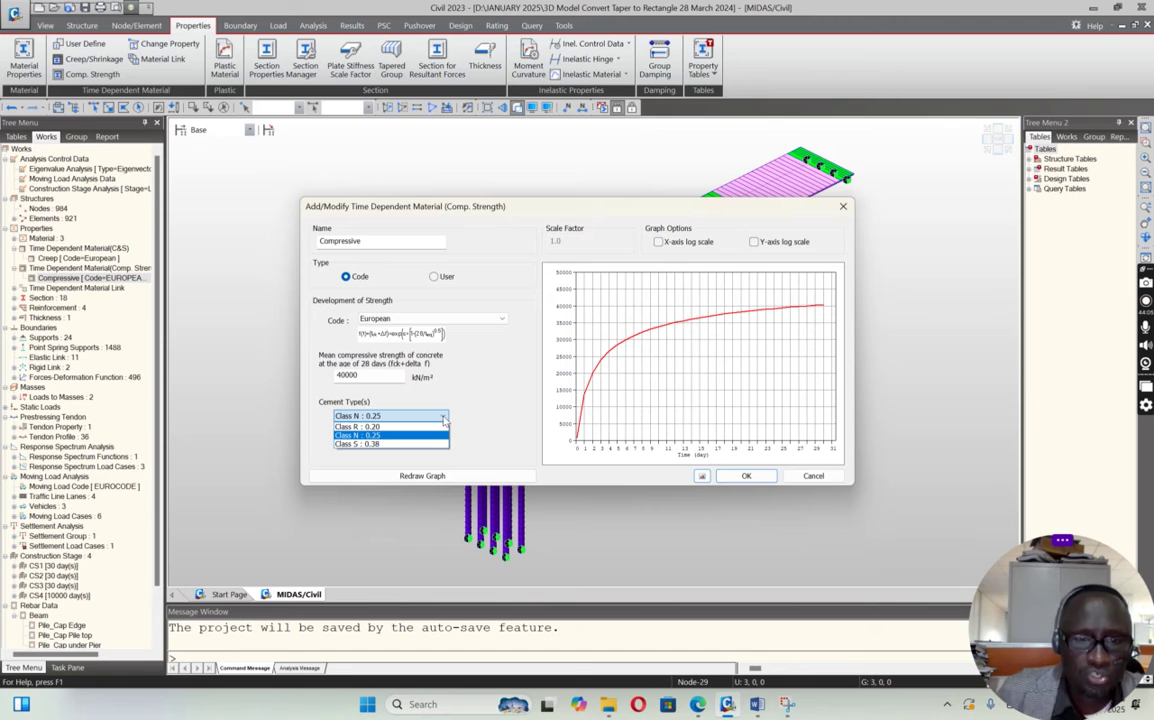
pyautogui.click(428, 436)
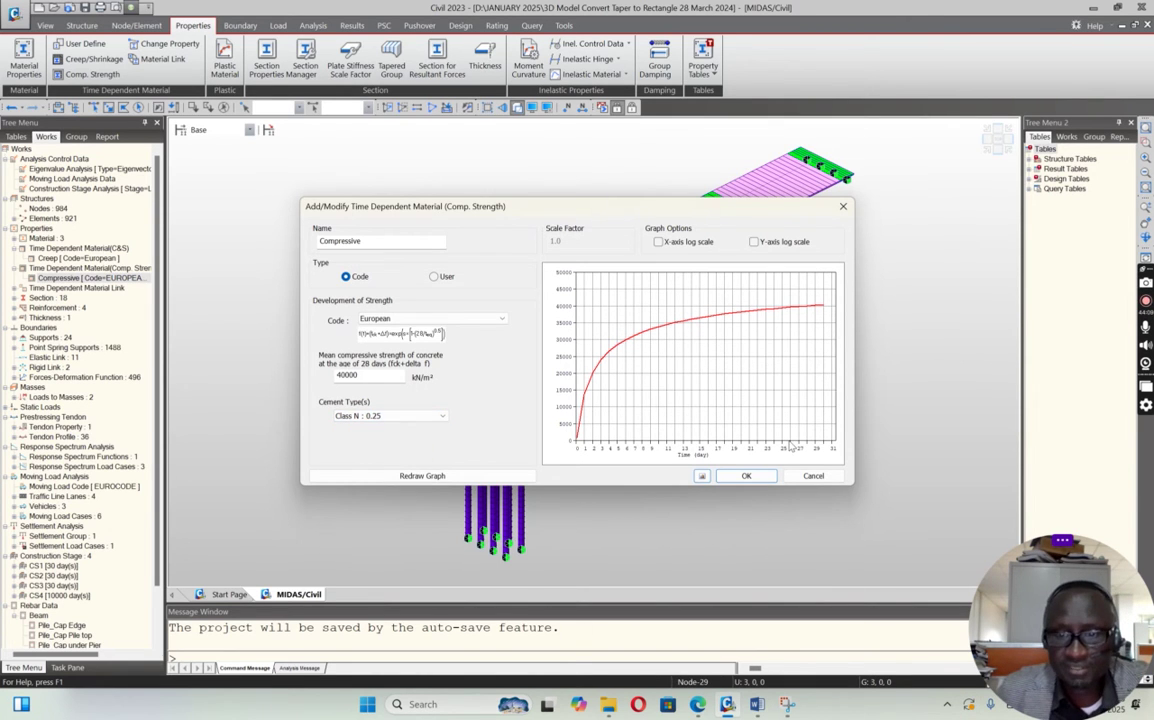
pyautogui.click(808, 476)
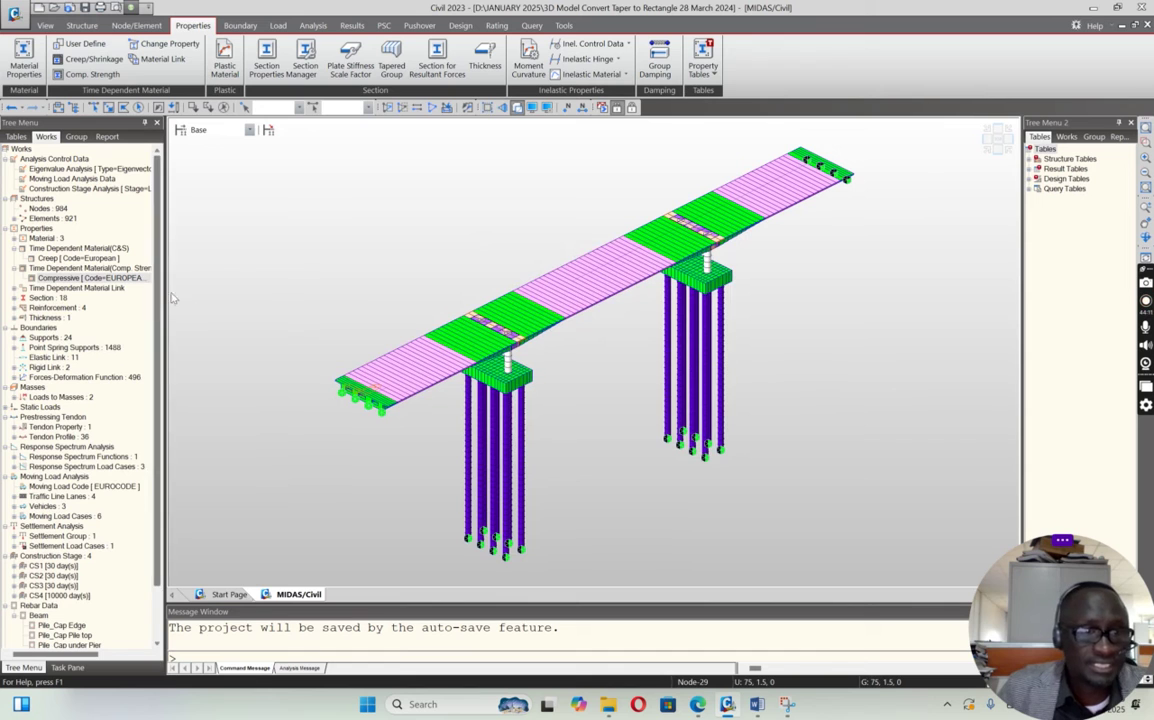
# Check the modeling steps slide in the browser, return to MIDAS Civil and show the options for creating a structure group
pyautogui.hotkey('alt', 'Tab')
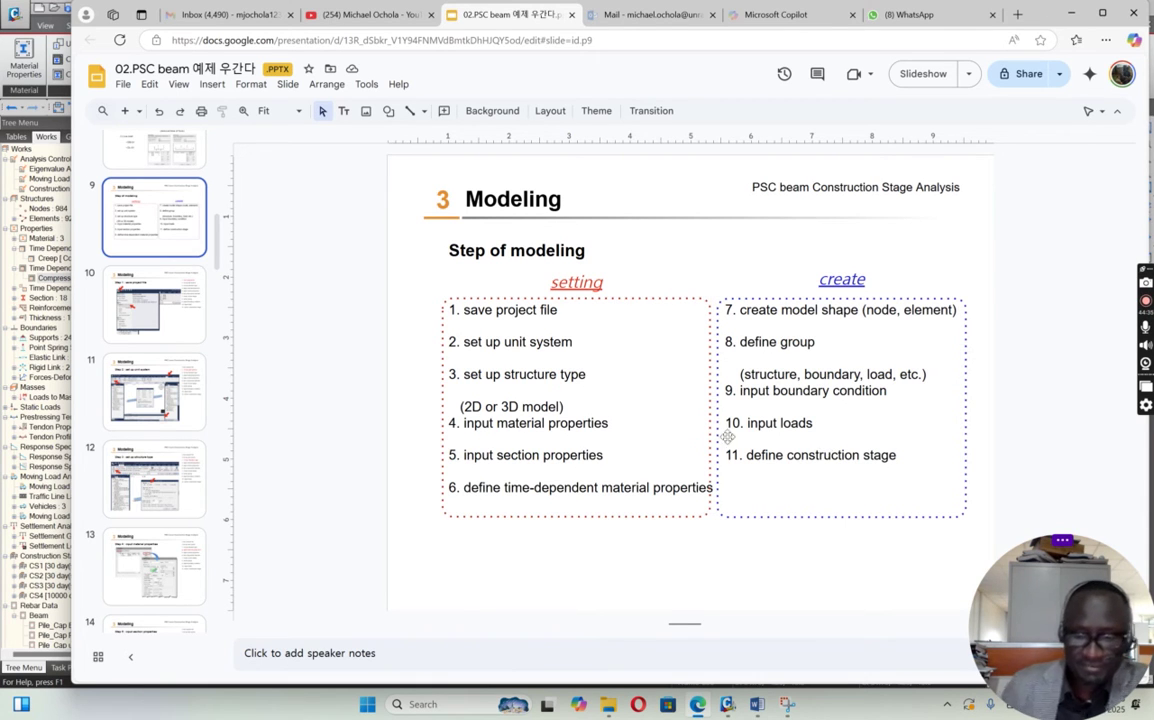
pyautogui.click(727, 704)
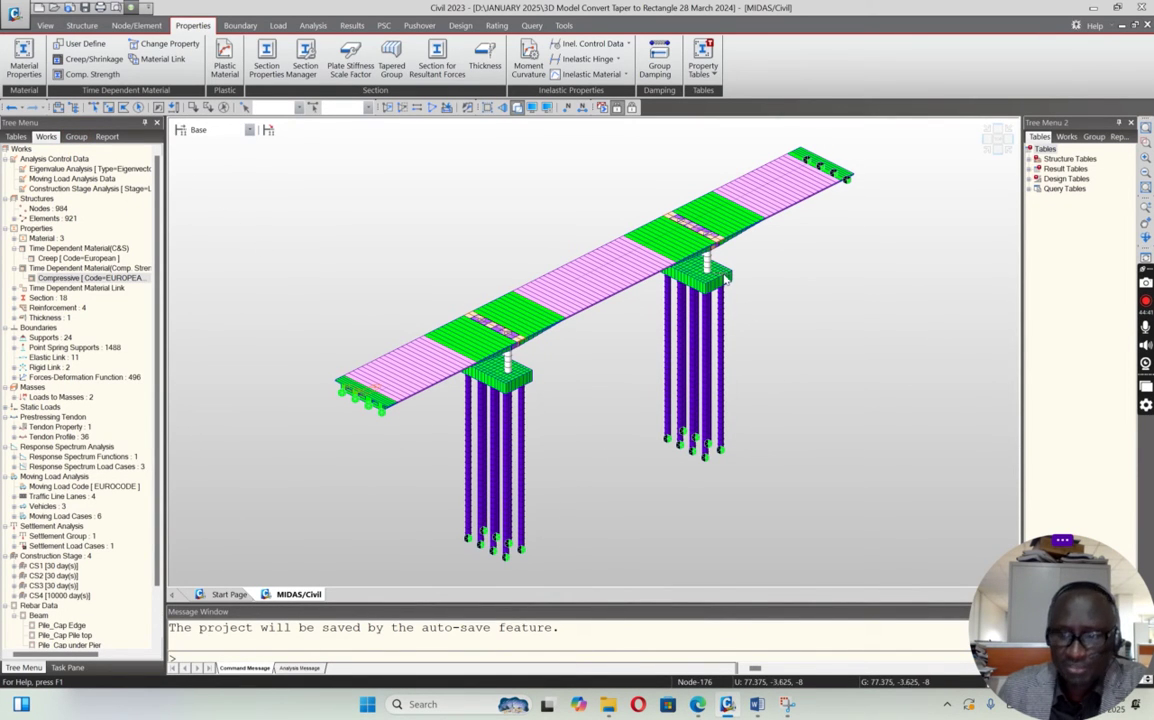
pyautogui.moveTo(726, 281)
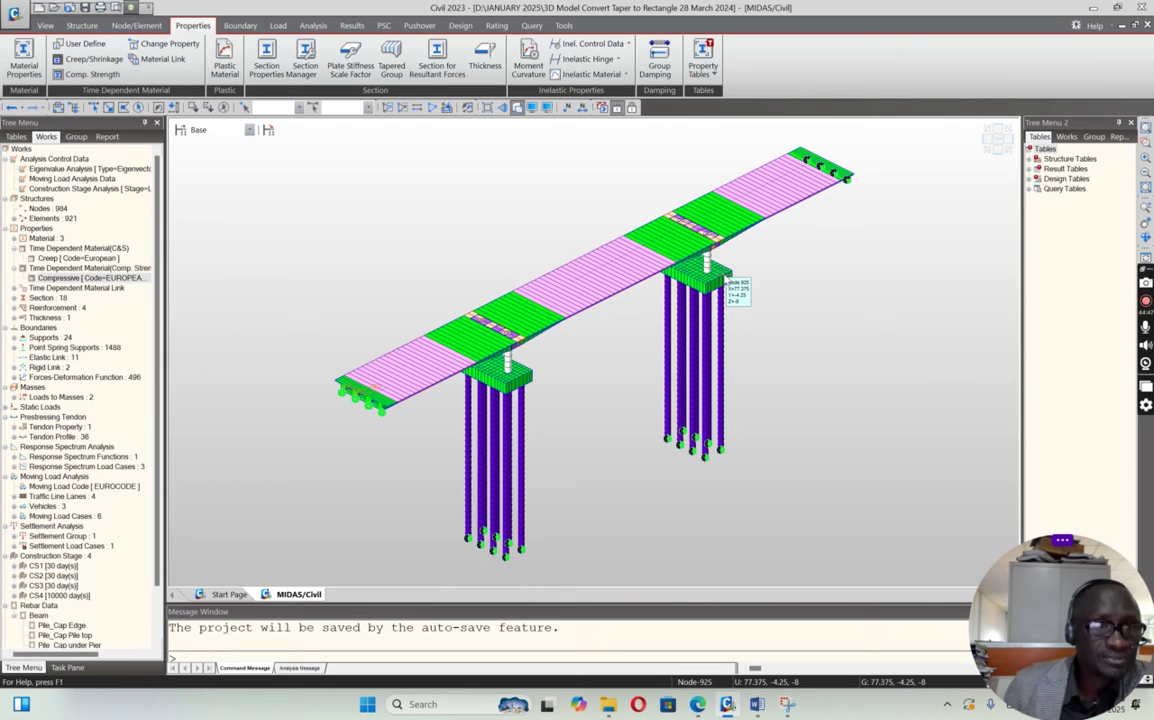
pyautogui.click(75, 137)
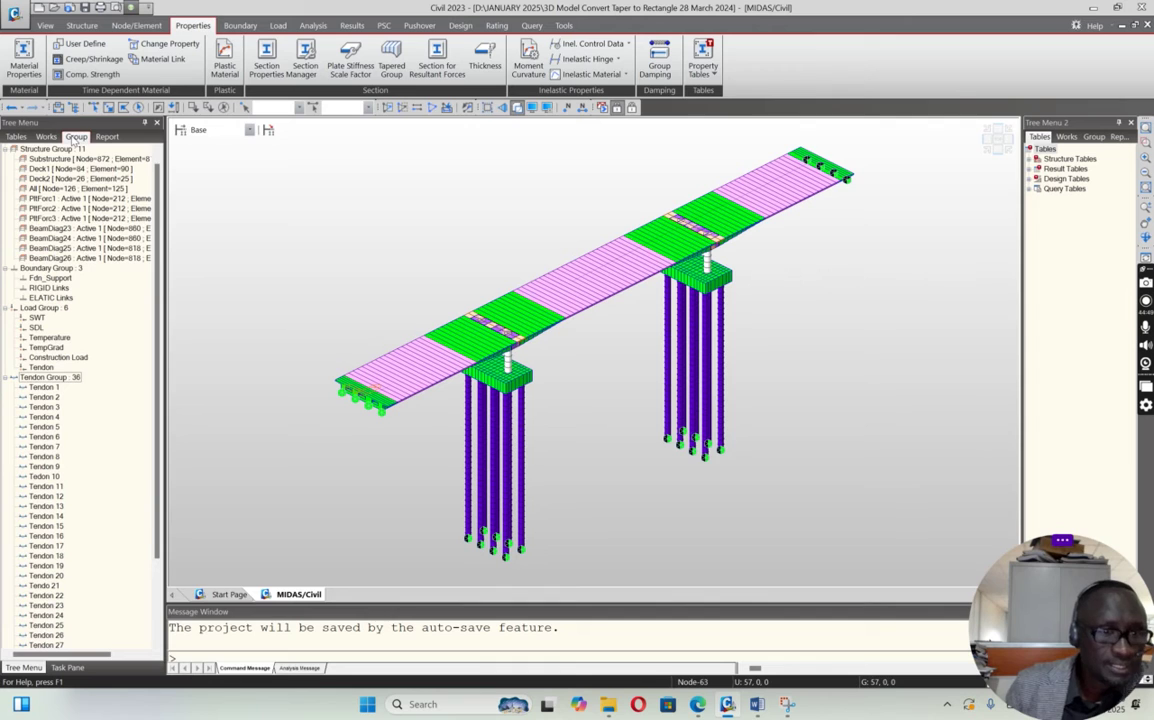
pyautogui.click(68, 149)
pyautogui.rightClick(70, 151)
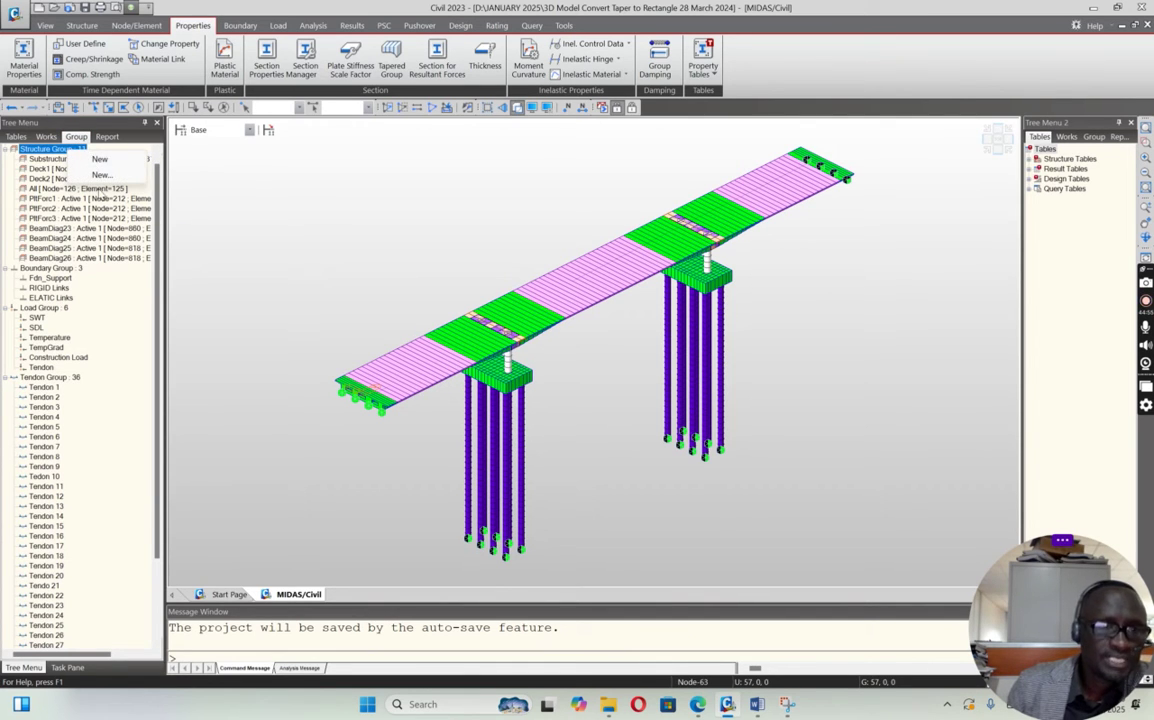
# Select the Substructure group and display only its elements in the model view
pyautogui.click(37, 160)
pyautogui.doubleClick(53, 162)
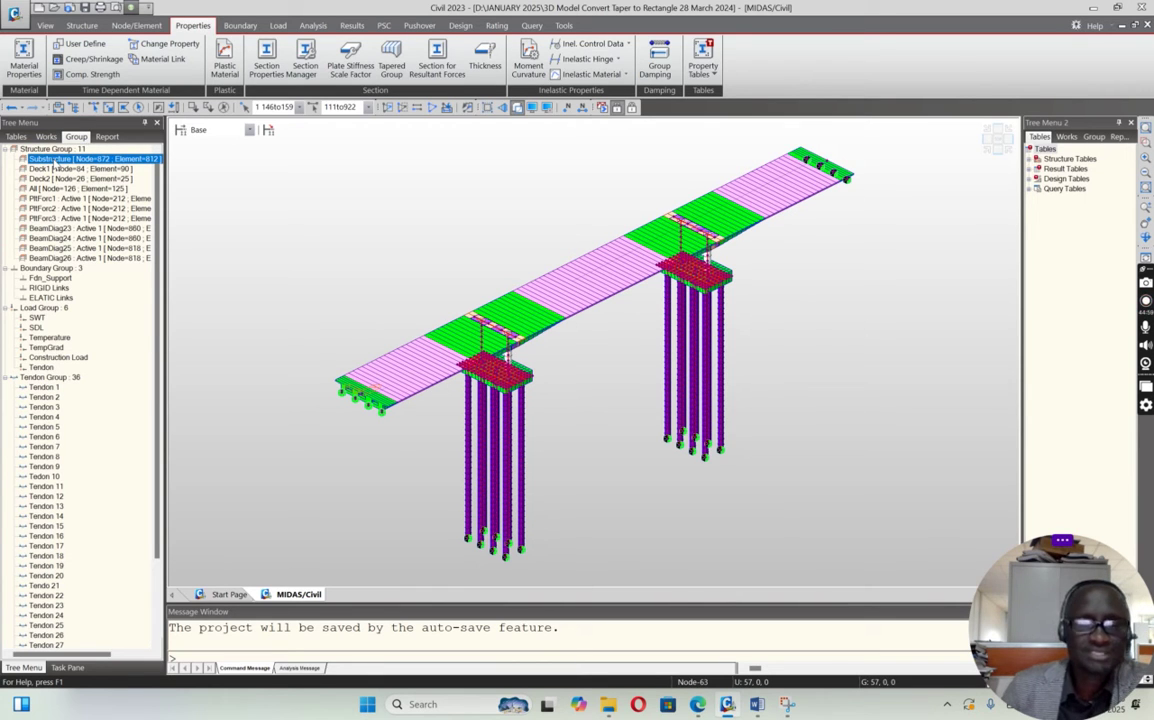
pyautogui.click(386, 111)
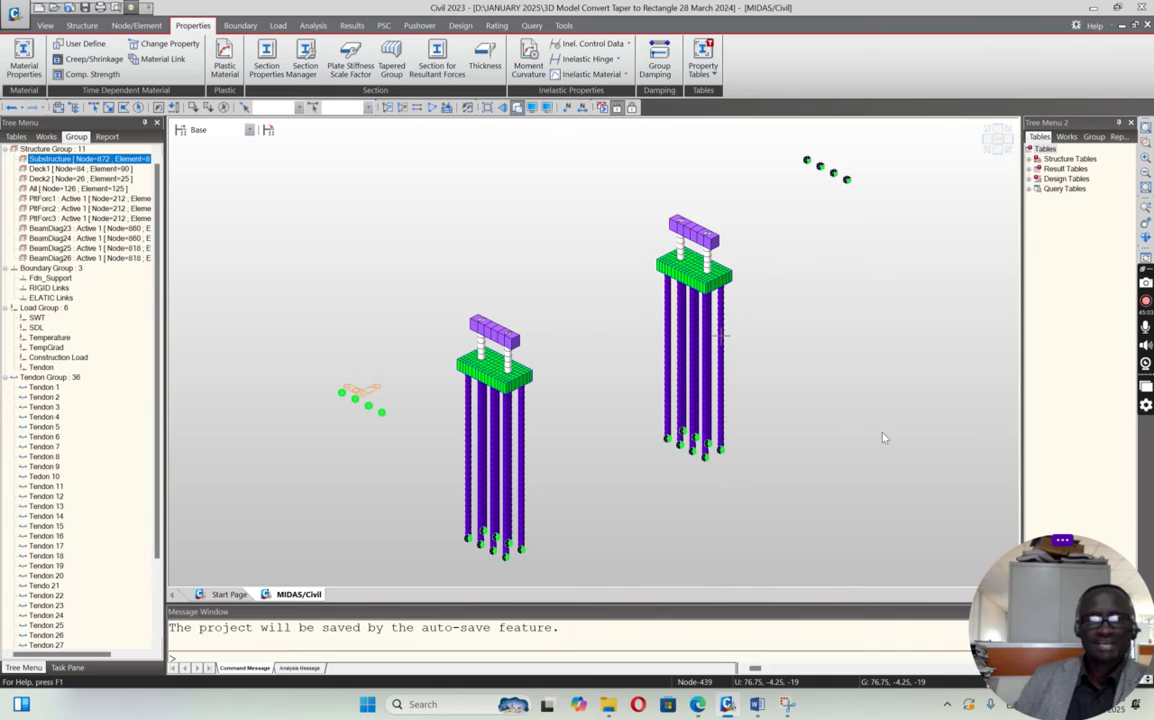
pyautogui.click(250, 130)
pyautogui.click(250, 131)
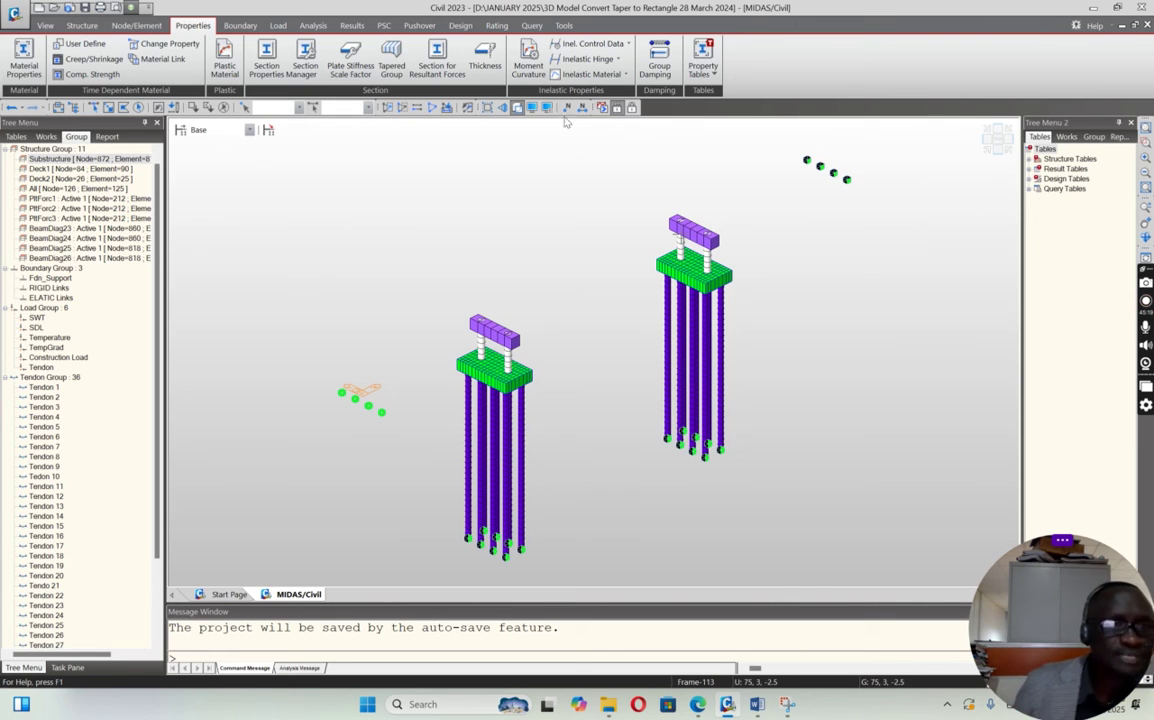
# Isolate the Deck1 structure group in place of Substructure and view it in front elevation
pyautogui.click(50, 159)
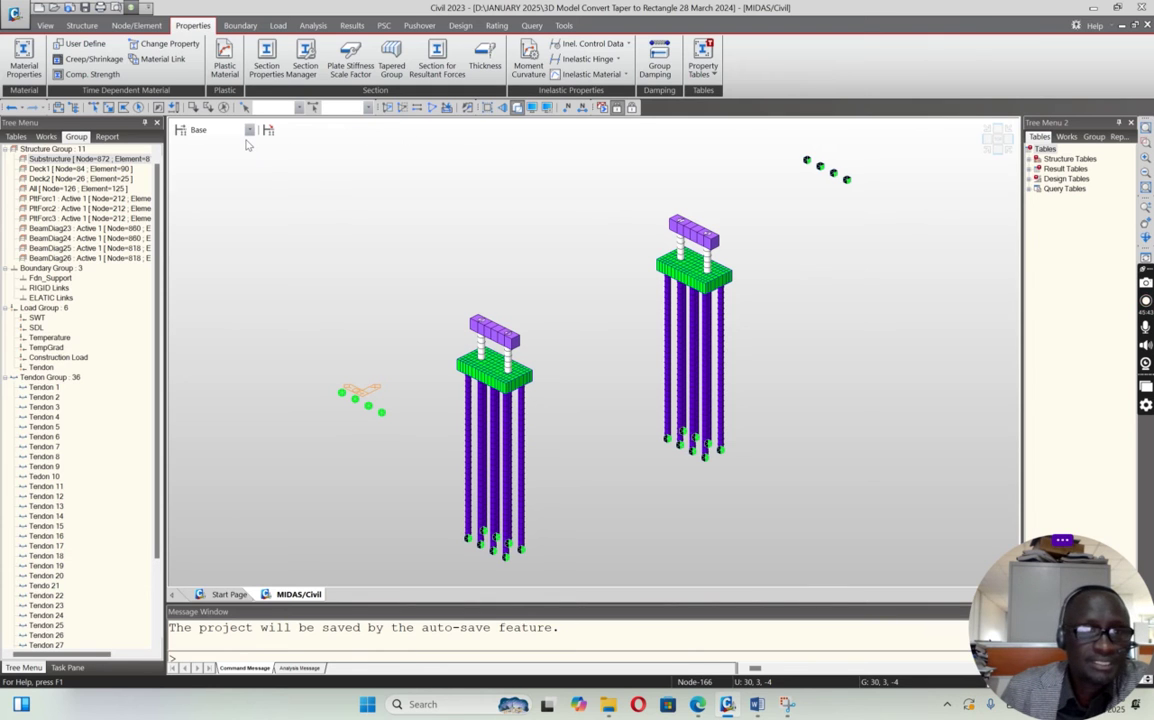
pyautogui.click(432, 107)
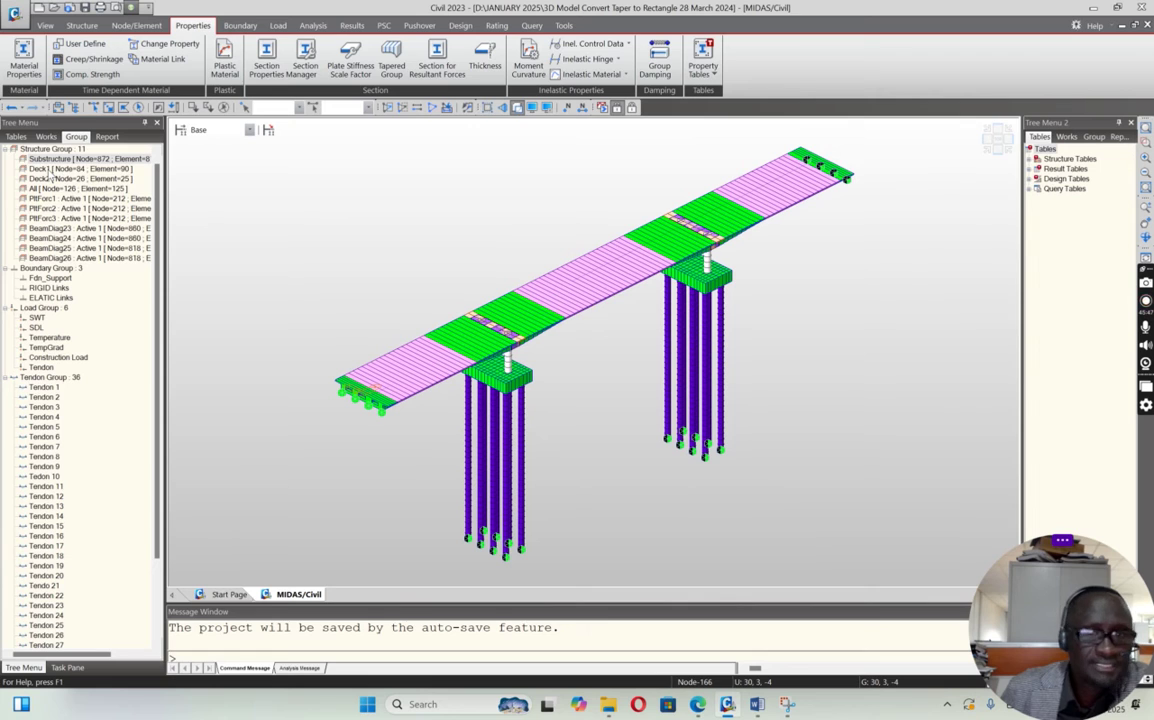
pyautogui.doubleClick(46, 171)
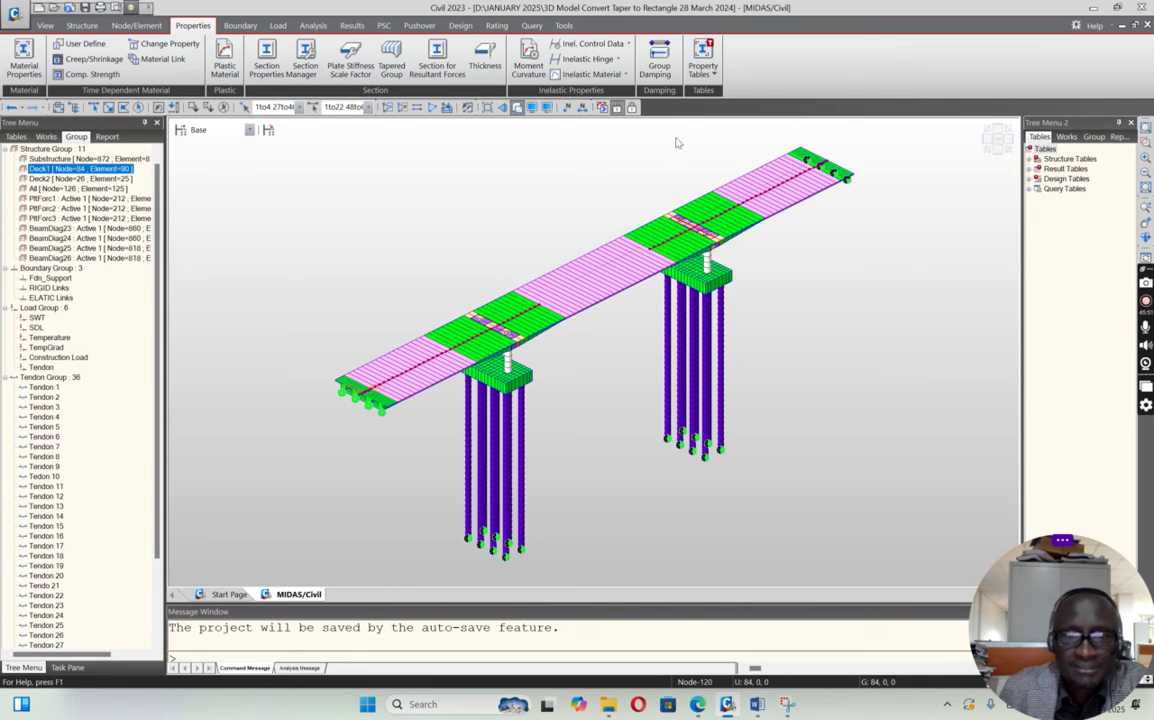
pyautogui.click(386, 108)
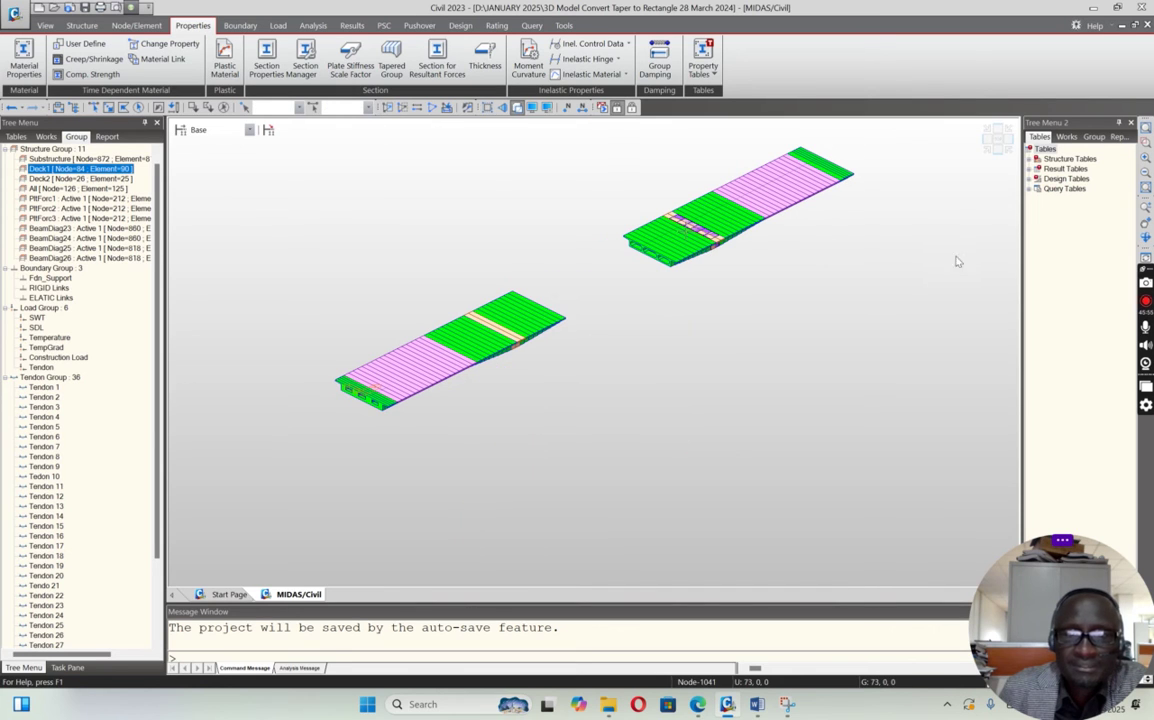
pyautogui.click(994, 148)
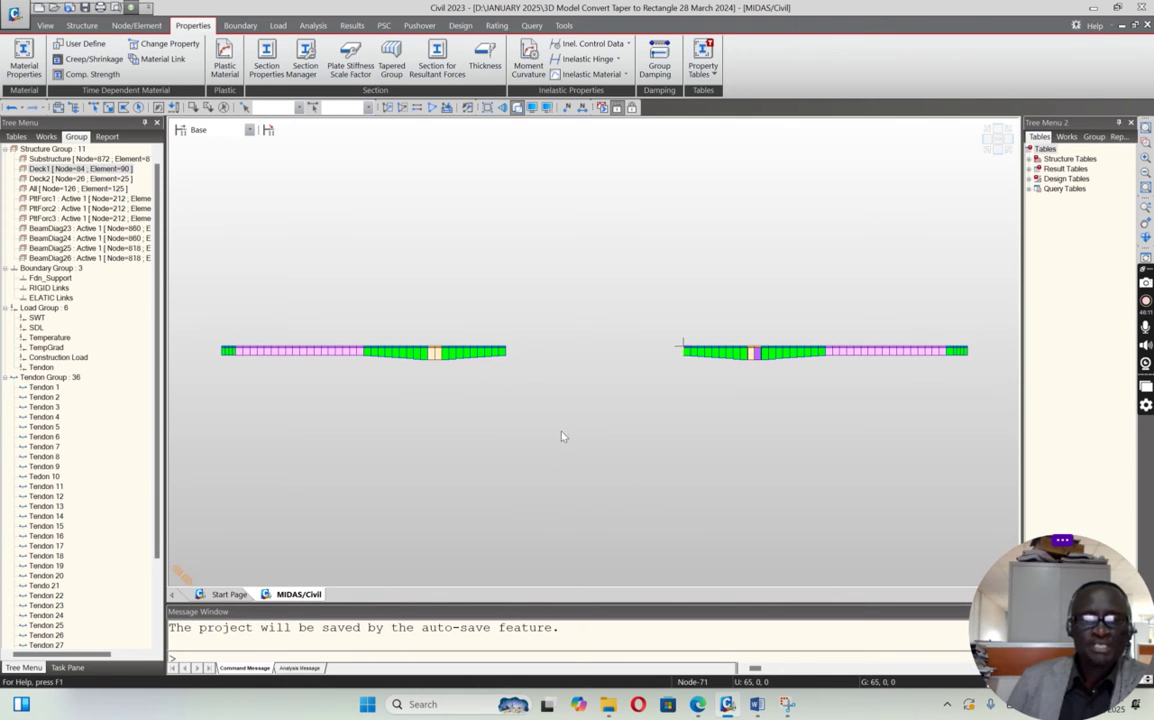
# Restore the full bridge model in isometric view and highlight the Deck1, Deck2 and All structure groups in turn
pyautogui.click(986, 155)
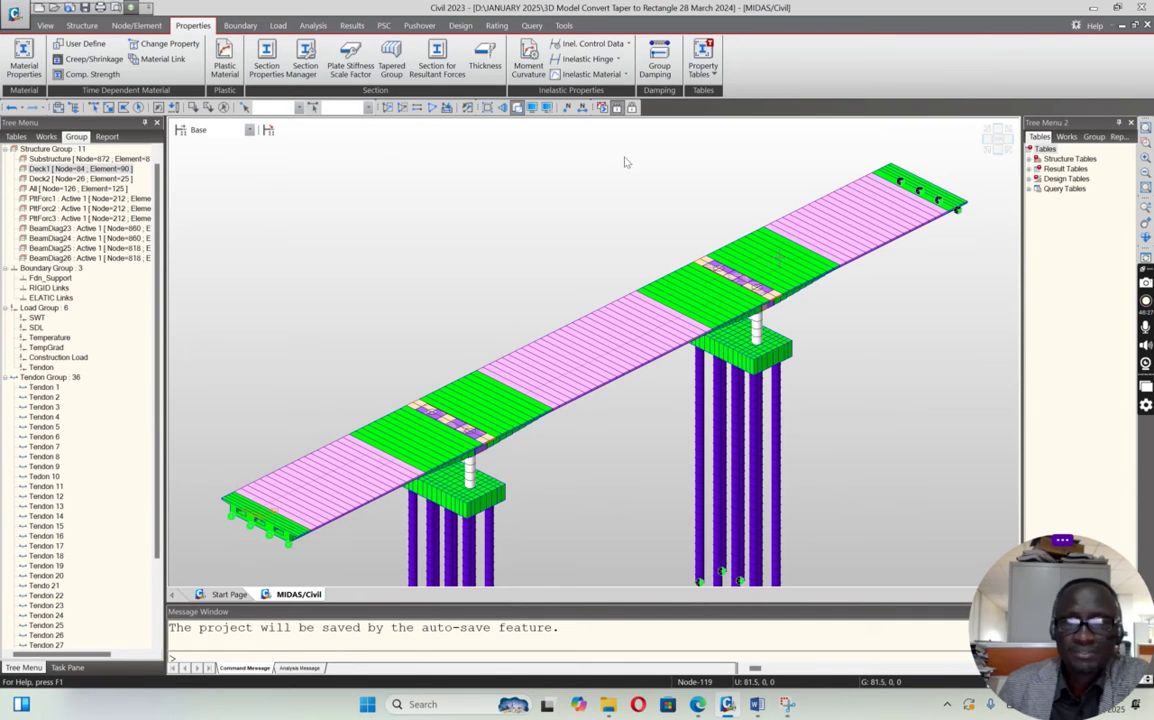
pyautogui.doubleClick(45, 169)
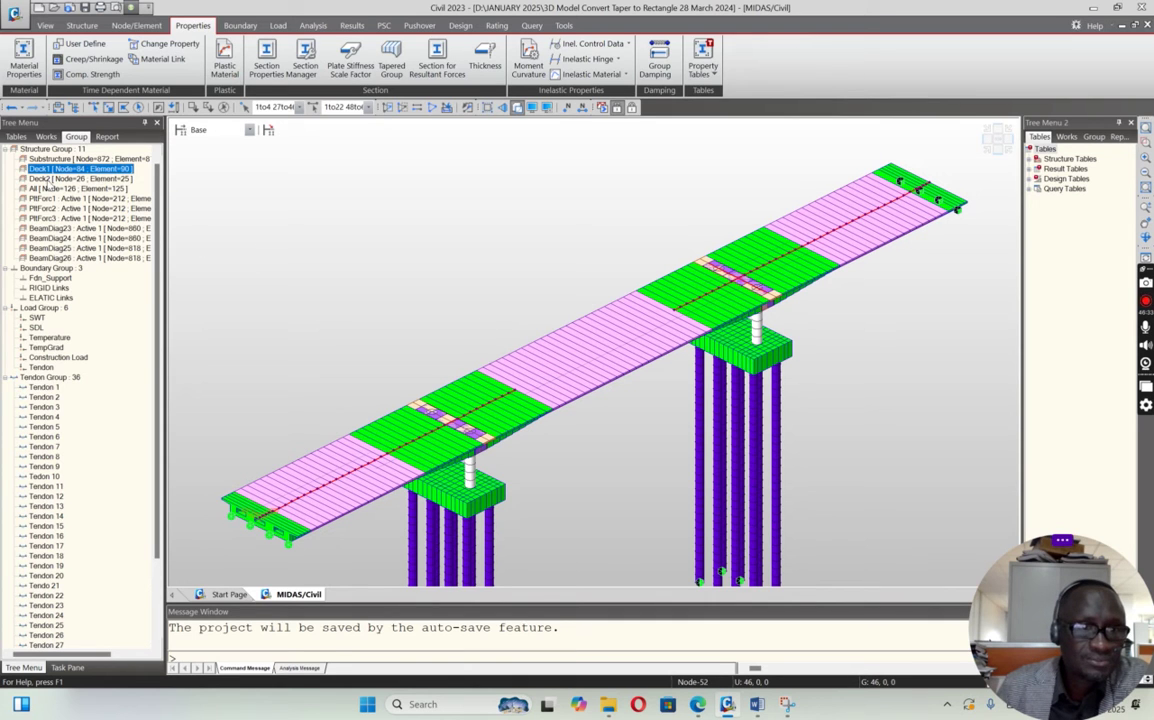
pyautogui.doubleClick(46, 181)
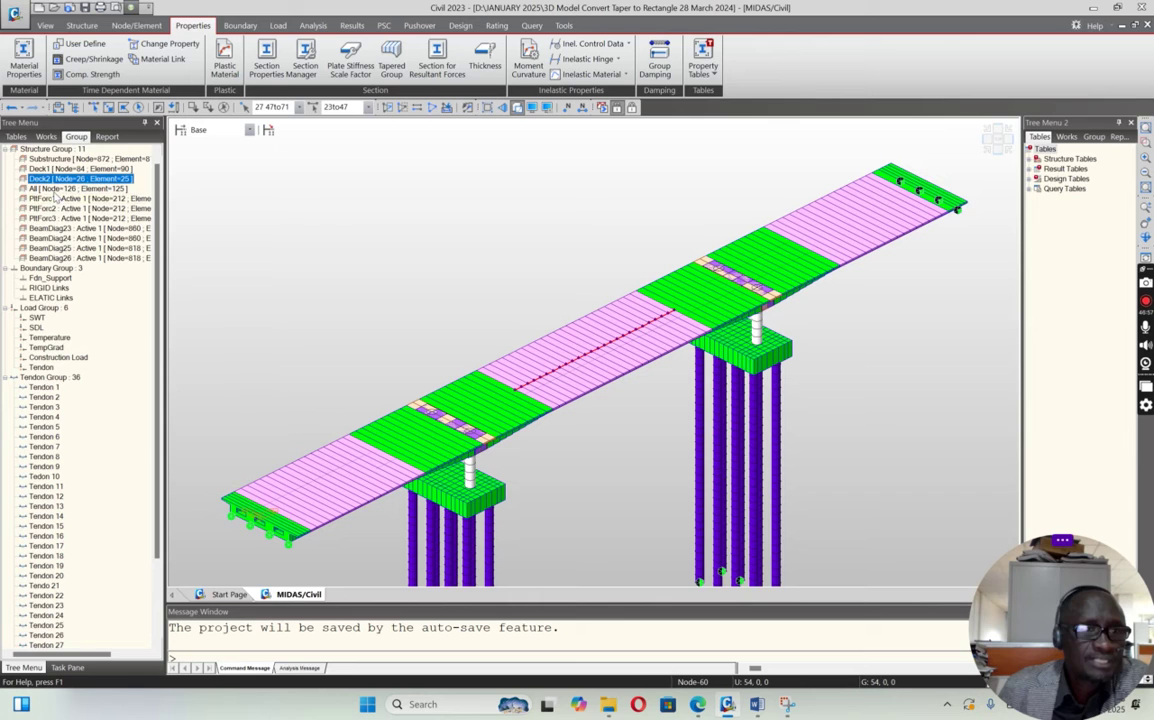
pyautogui.click(50, 189)
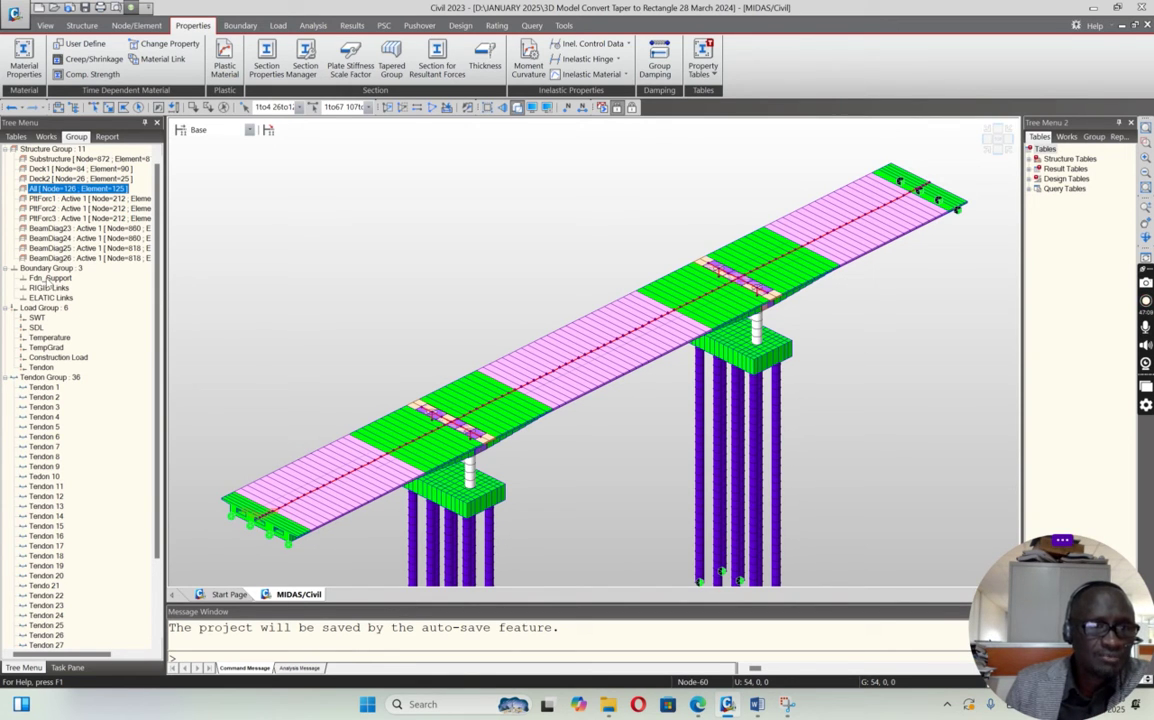
# Highlight the nodes of the Fdn_Support, RIGID Links and ELATIC Links boundary groups in turn on the full bridge model
pyautogui.click(48, 278)
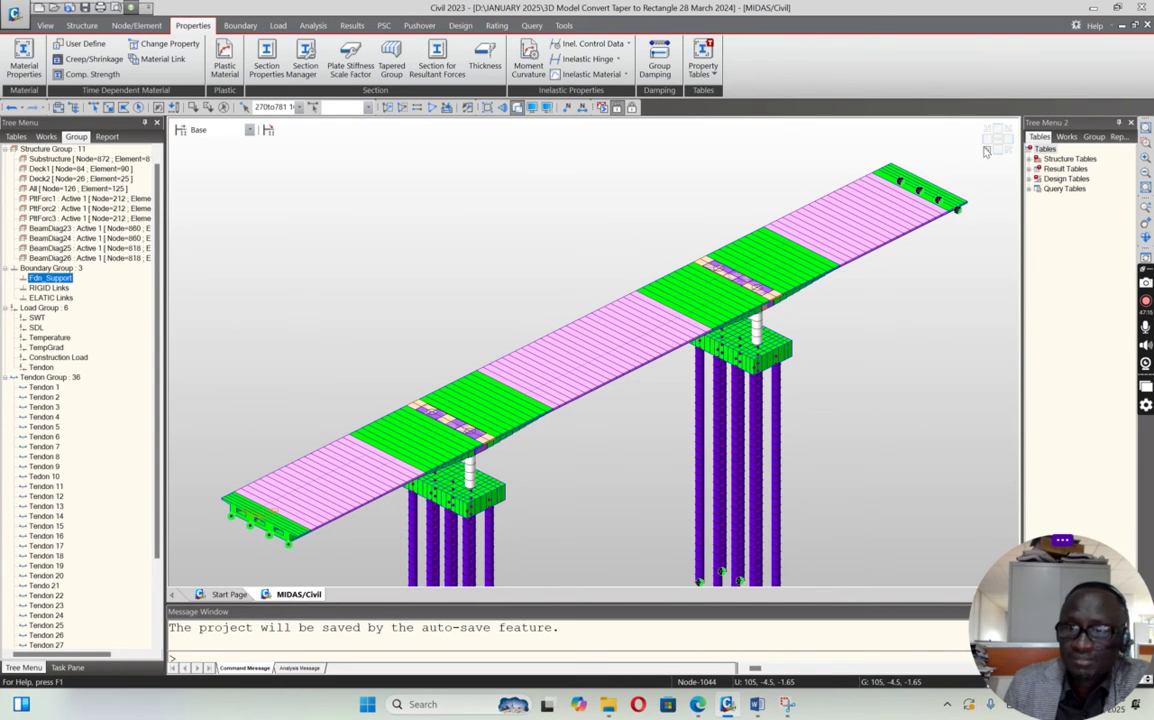
pyautogui.scroll(-2, 940, 160)
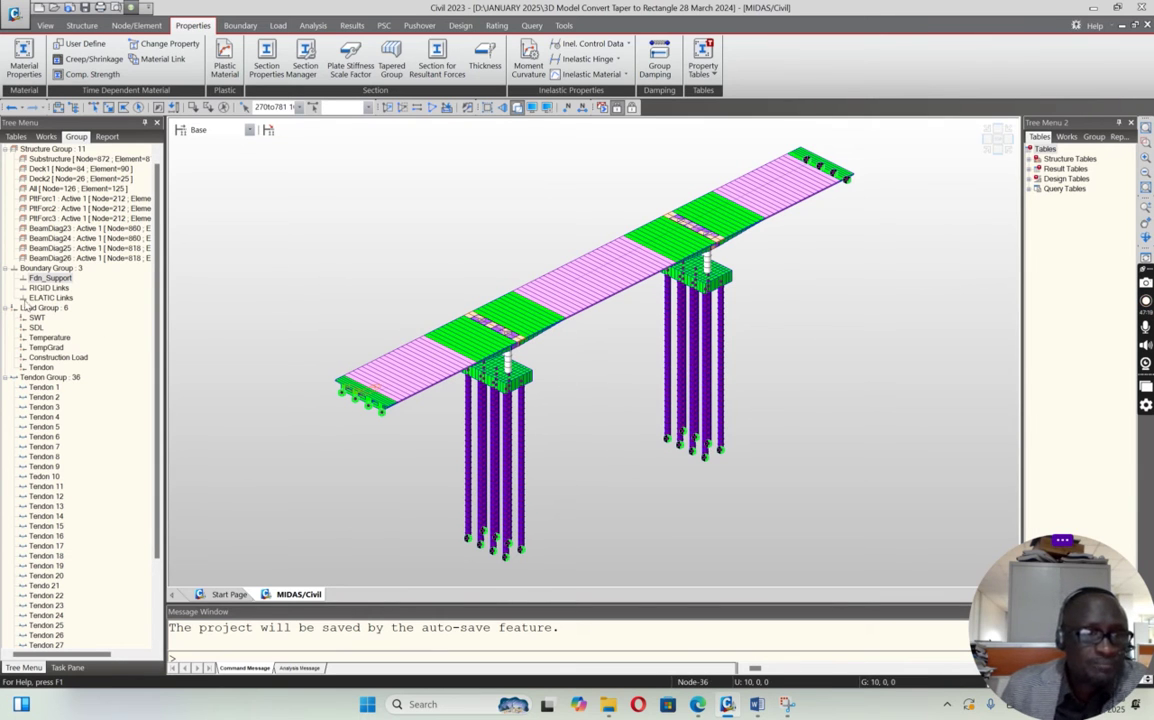
pyautogui.click(48, 288)
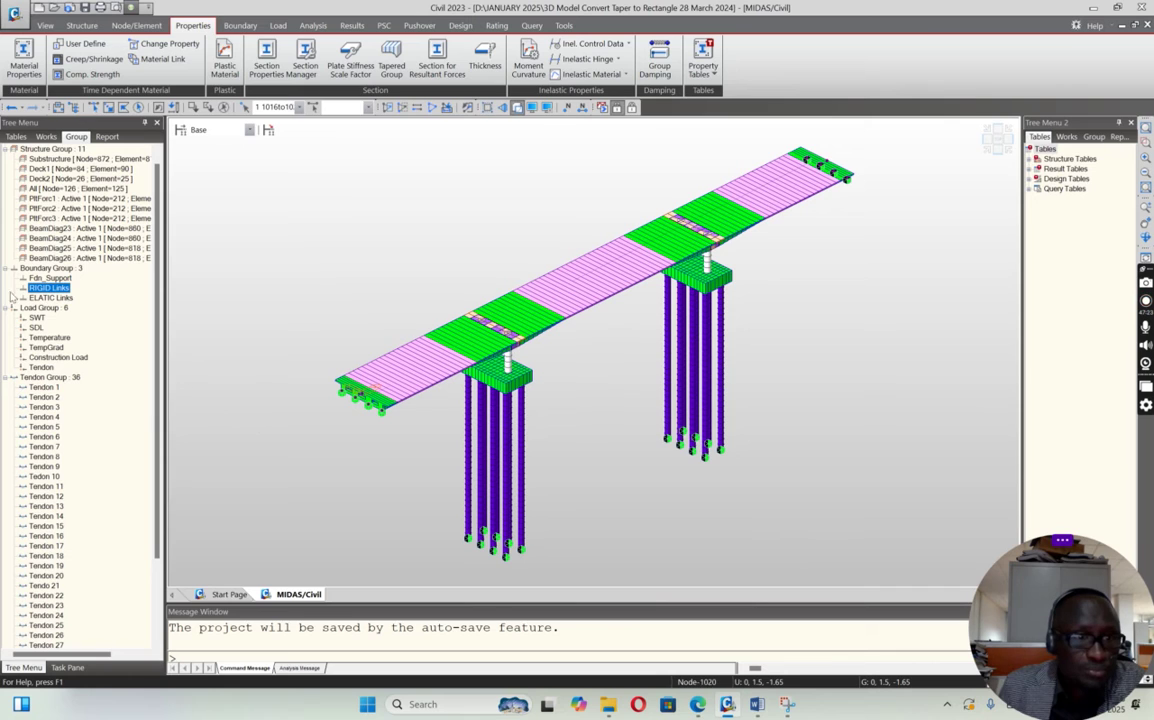
pyautogui.click(48, 298)
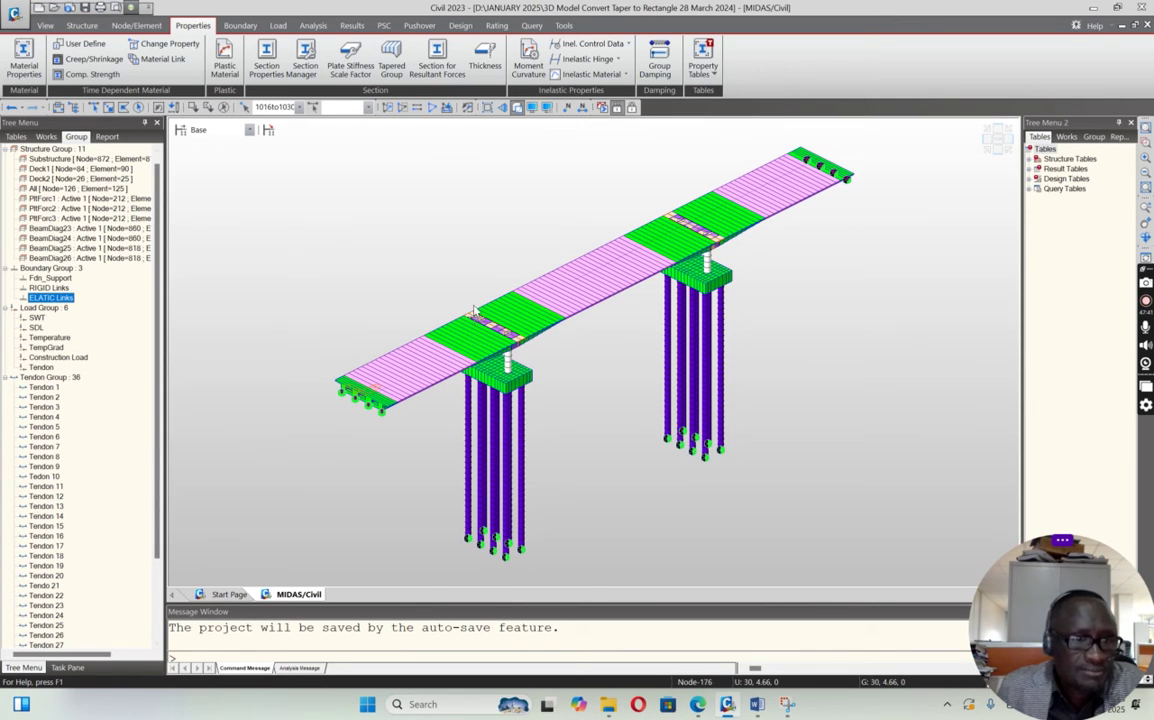
# Point out the SWT load group and the Boundary Group, Load Group and Structure Group headings in turn
pyautogui.click(37, 317)
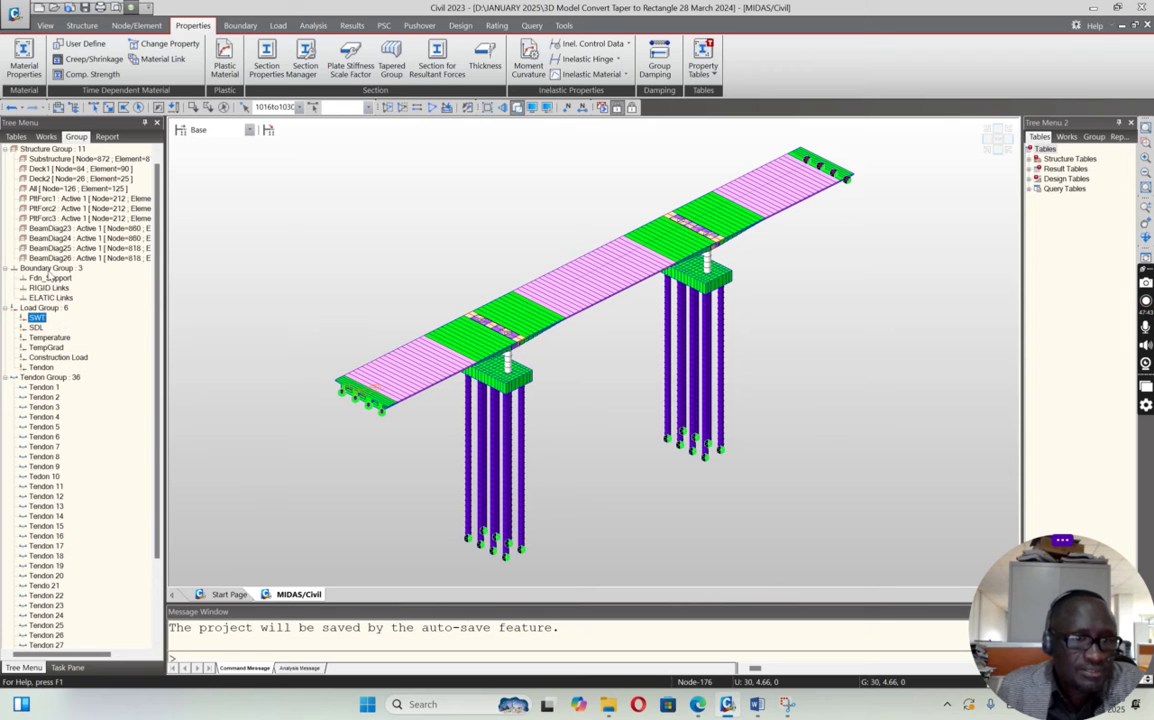
pyautogui.click(49, 270)
pyautogui.click(46, 310)
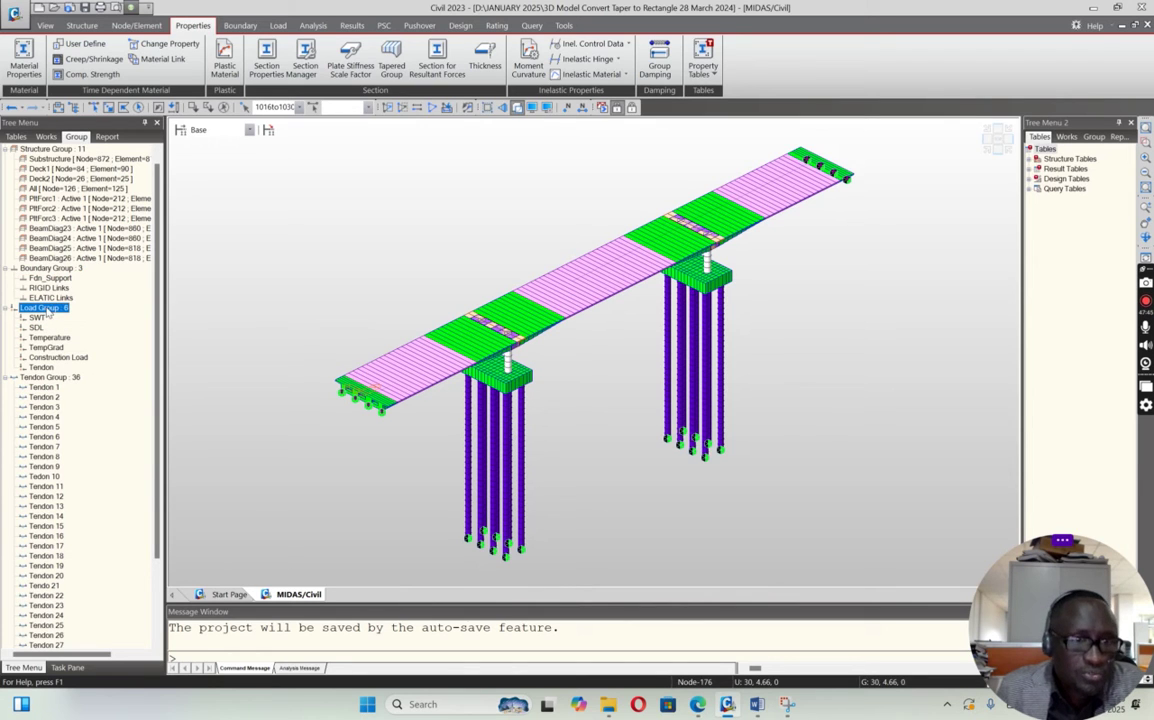
pyautogui.click(53, 148)
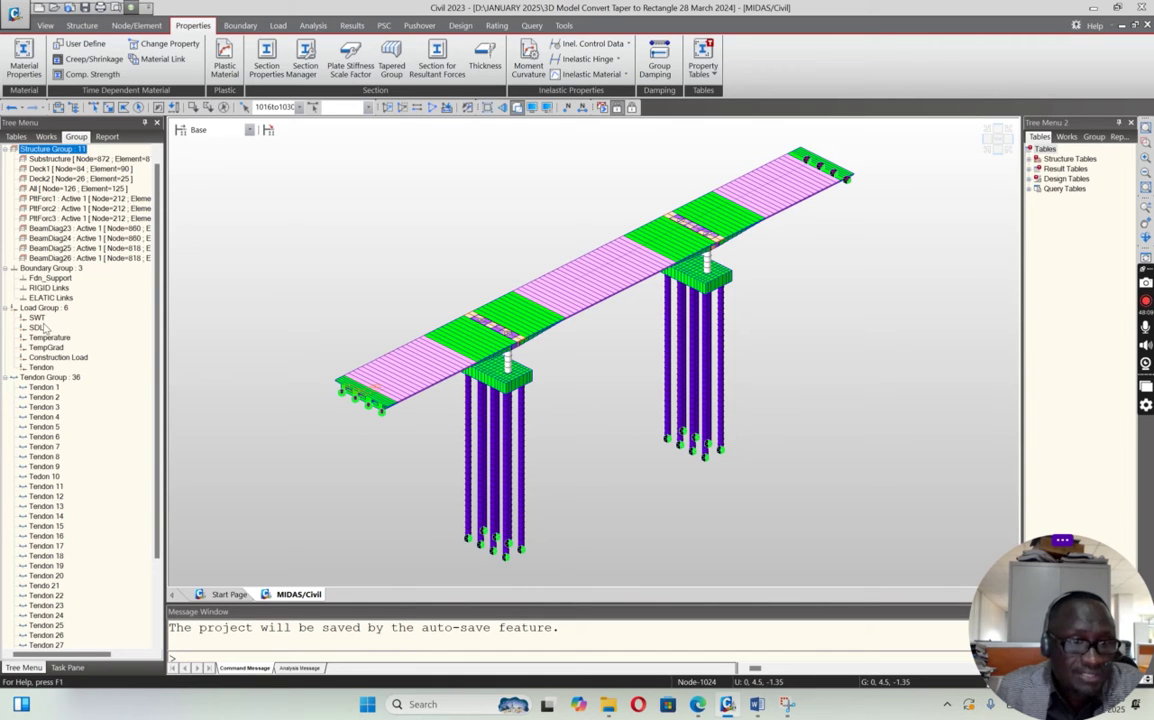
# Inspect the Rigid Link settings and their available boundary group names, leaving Default selected and closing without applying
pyautogui.click(218, 26)
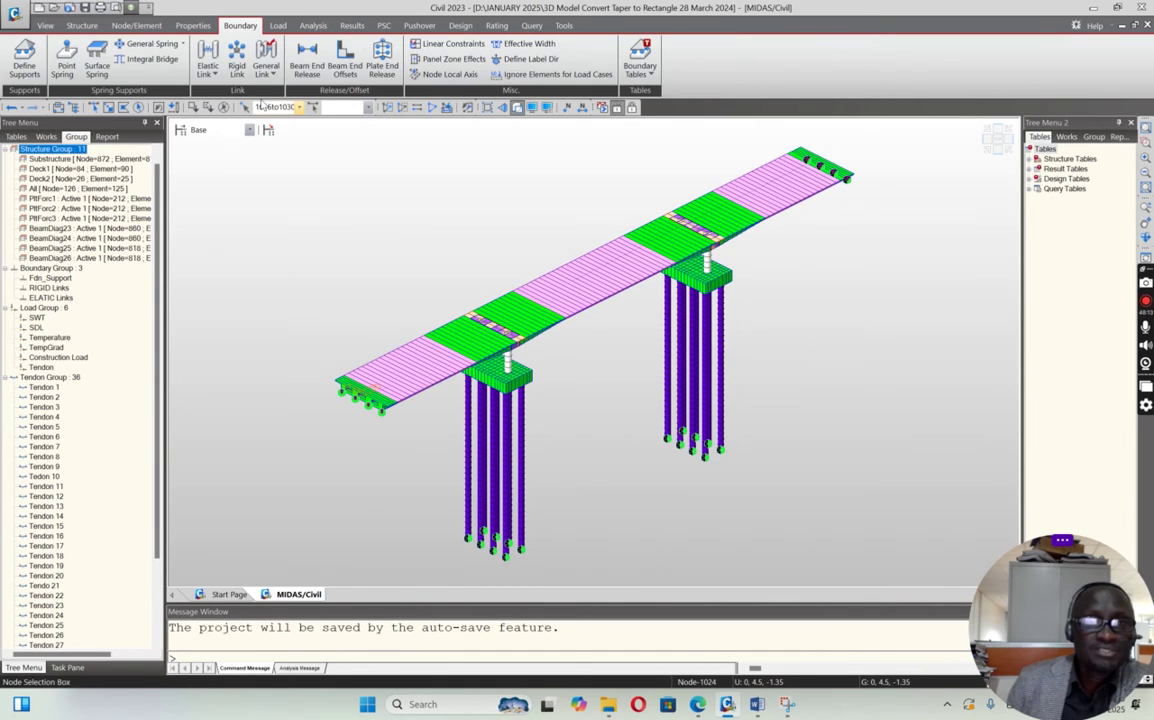
pyautogui.click(237, 60)
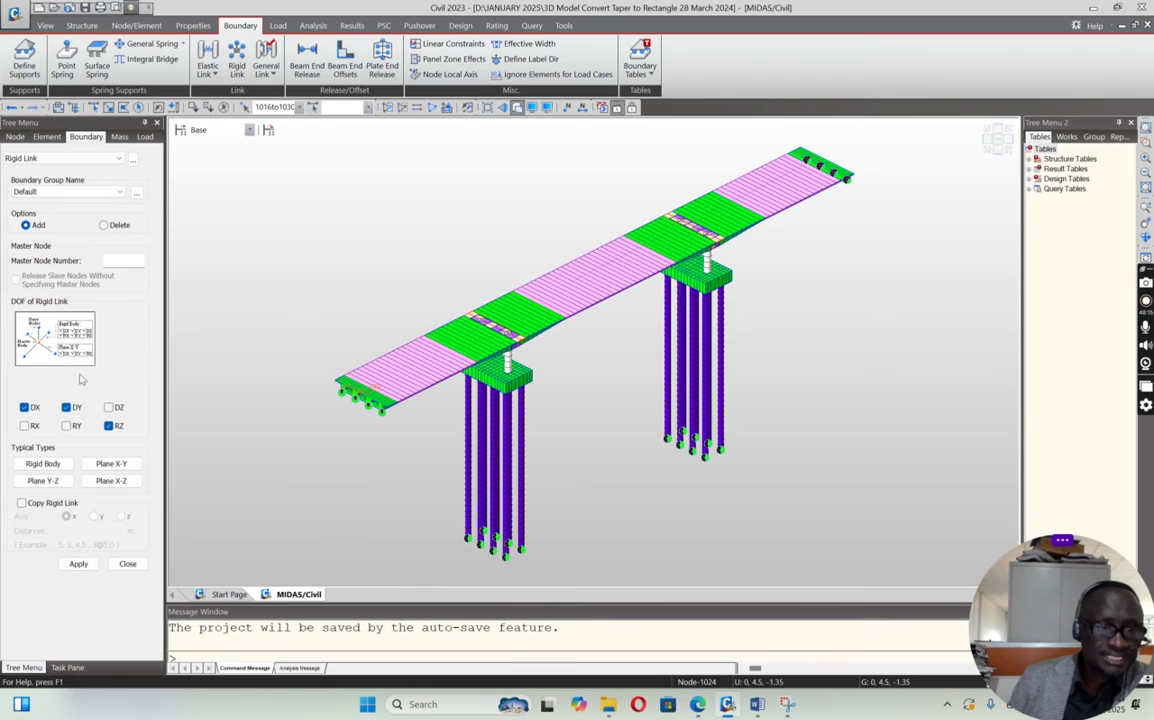
pyautogui.click(55, 191)
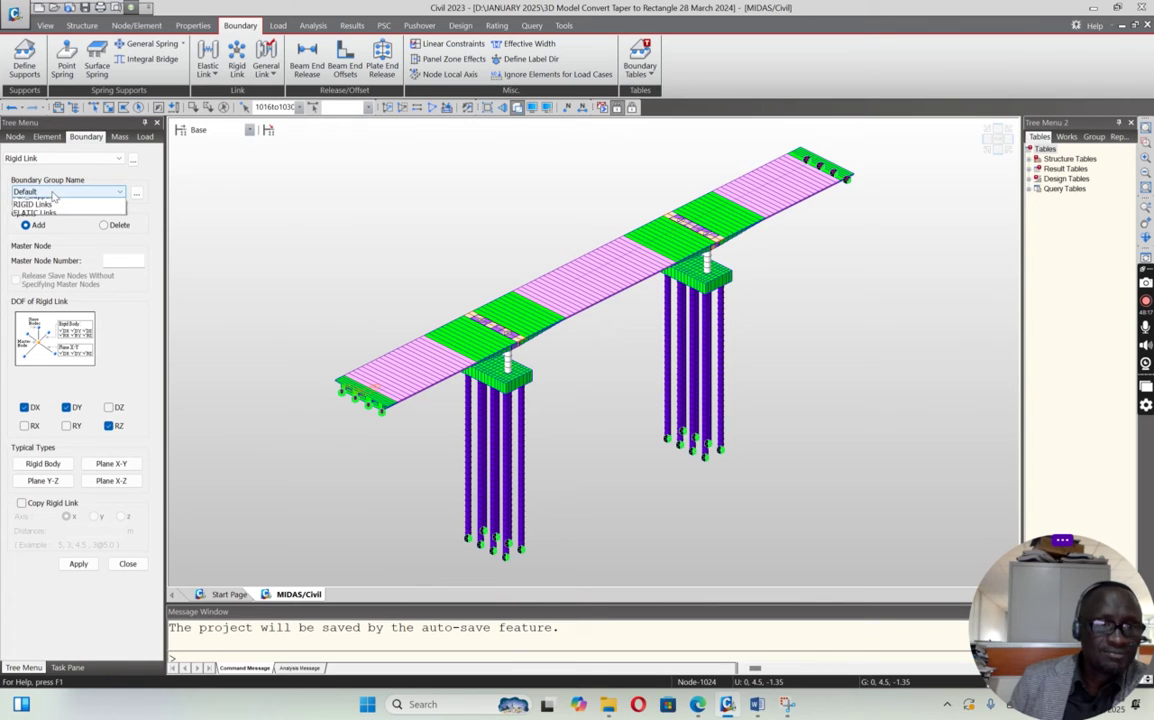
pyautogui.click(55, 200)
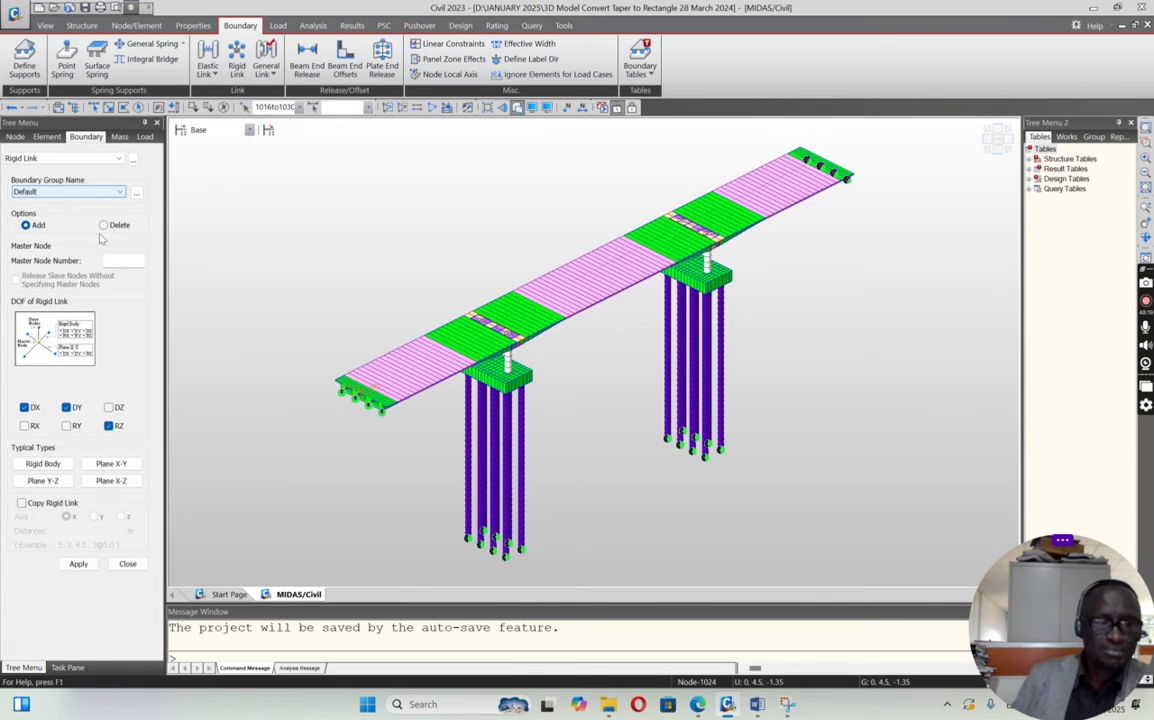
pyautogui.click(128, 563)
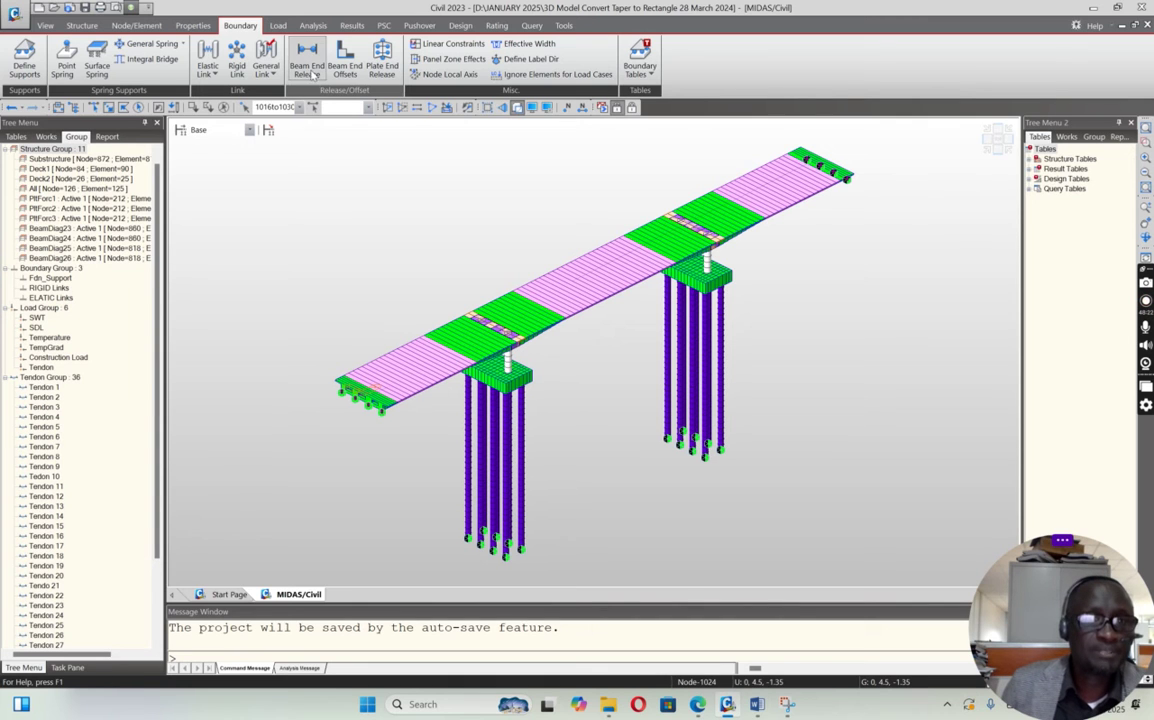
# Inspect the Elastic Link settings with the link type switched from General to Rigid, and close them without adding a link
pyautogui.click(212, 75)
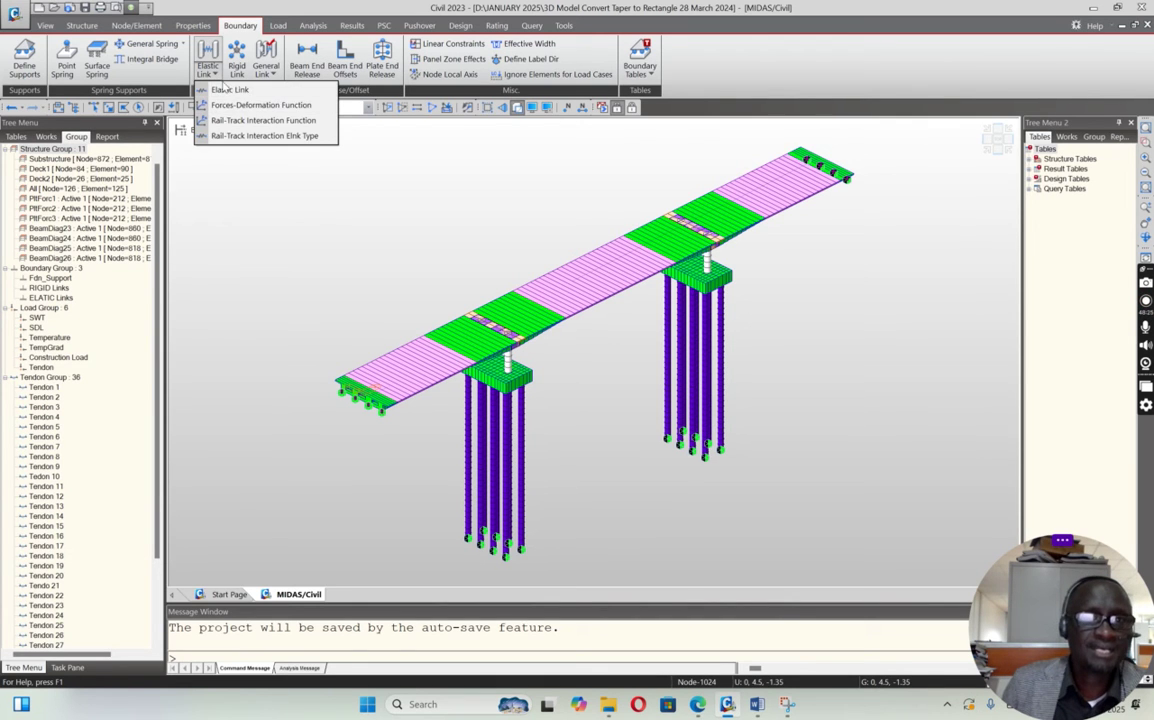
pyautogui.click(215, 91)
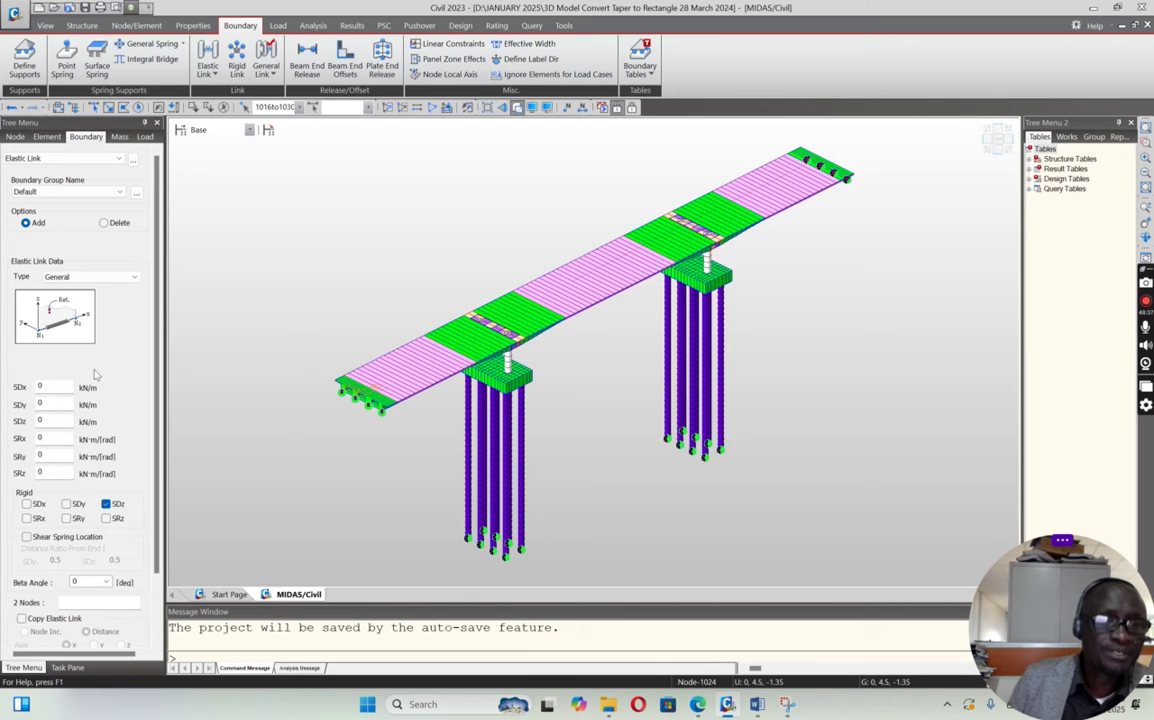
pyautogui.click(113, 283)
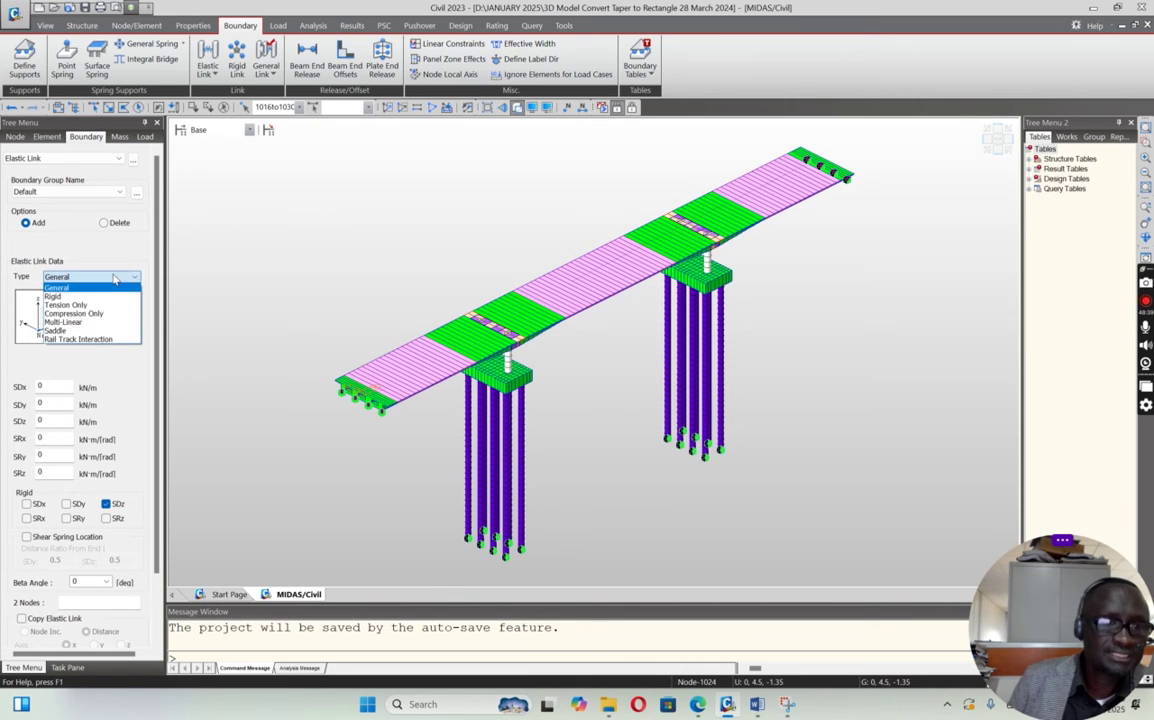
pyautogui.click(60, 291)
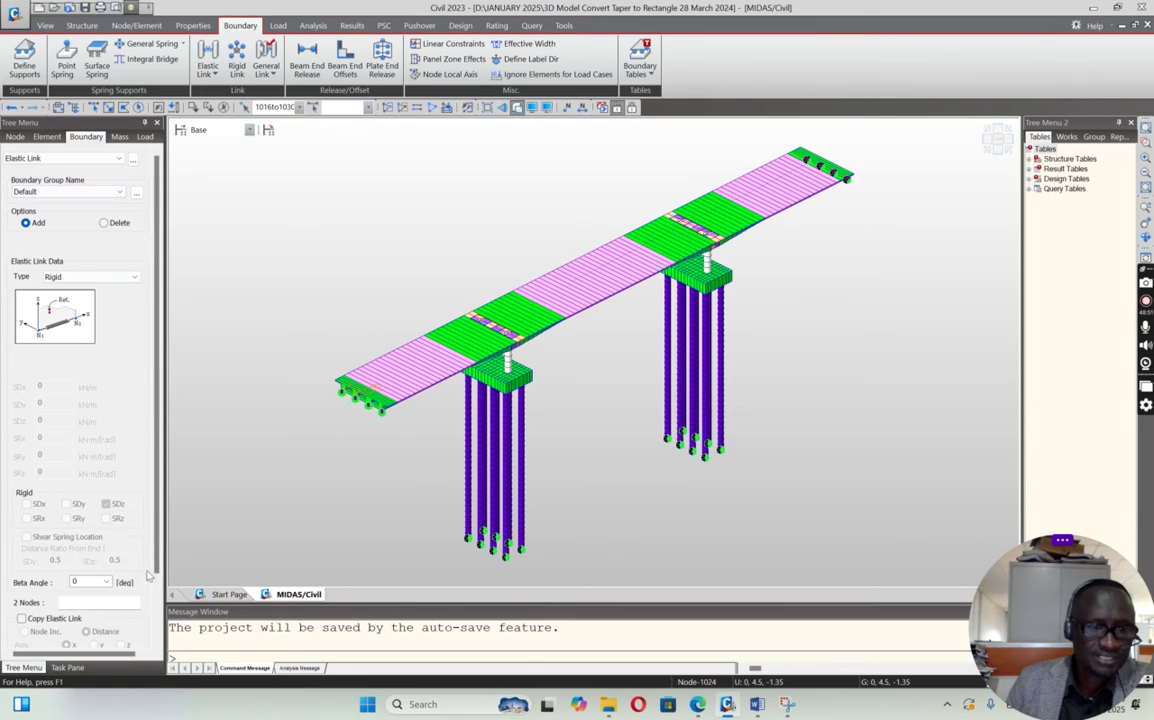
pyautogui.scroll(-3, 148, 576)
pyautogui.click(133, 622)
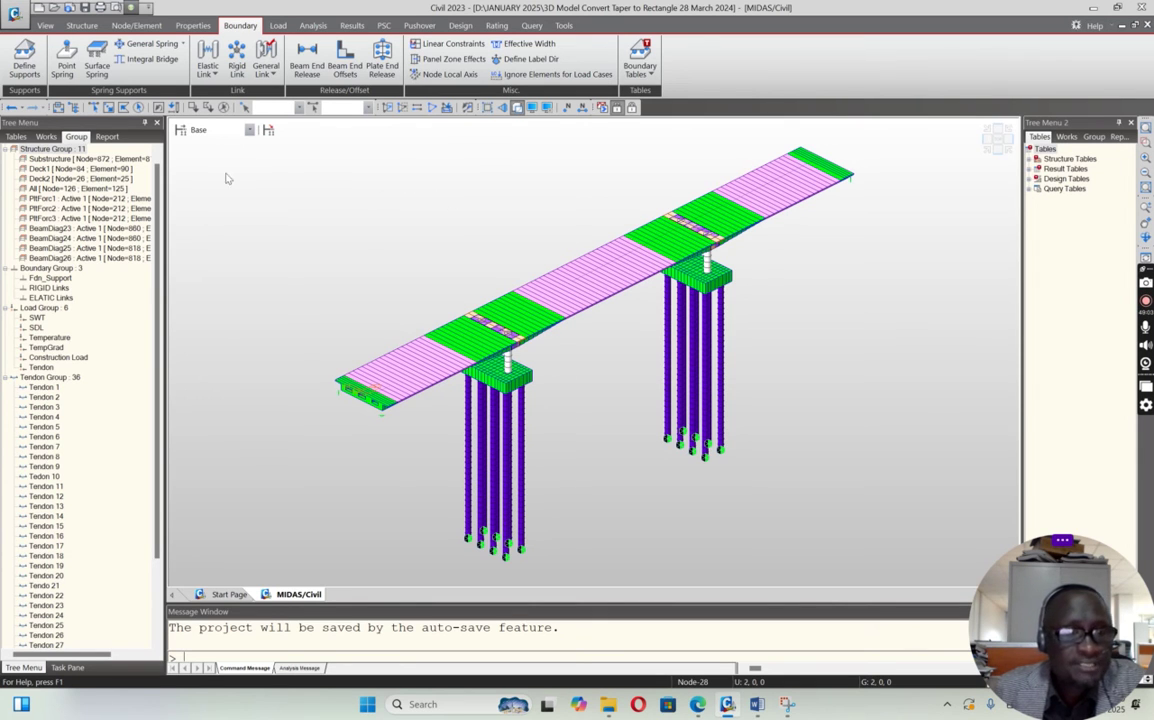
# Collapse the tendon and structure group lists, check the modeling steps slide in the browser and return to MIDAS Civil
pyautogui.click(9, 378)
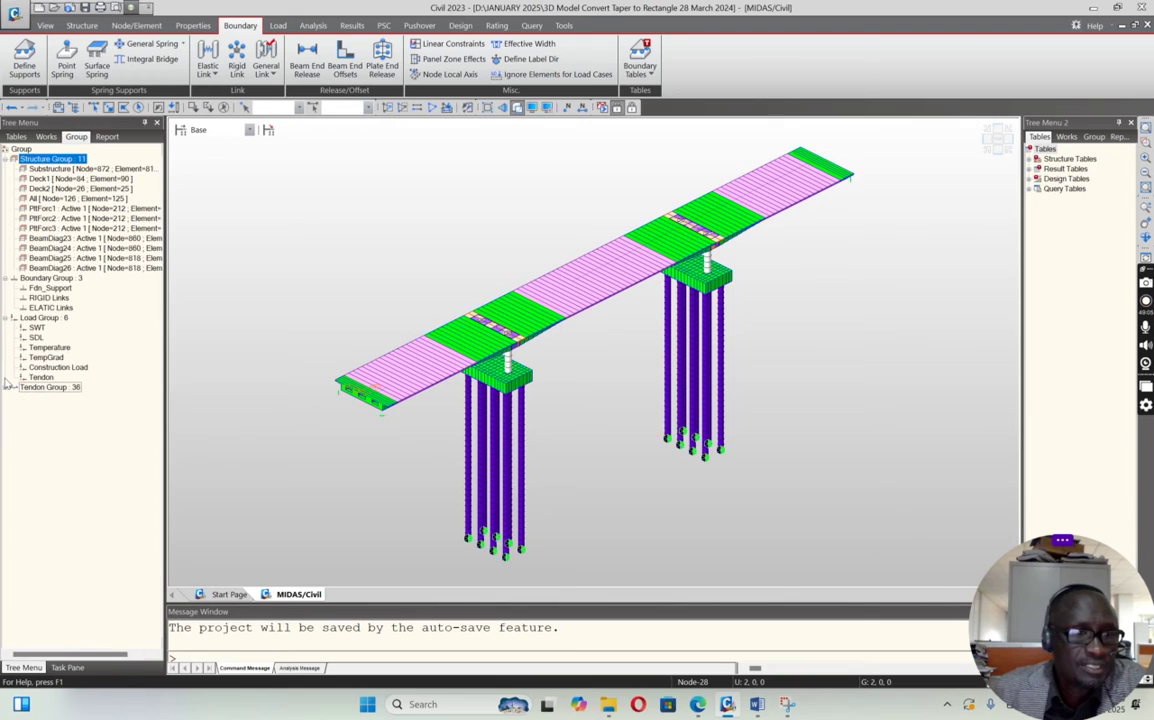
pyautogui.click(7, 159)
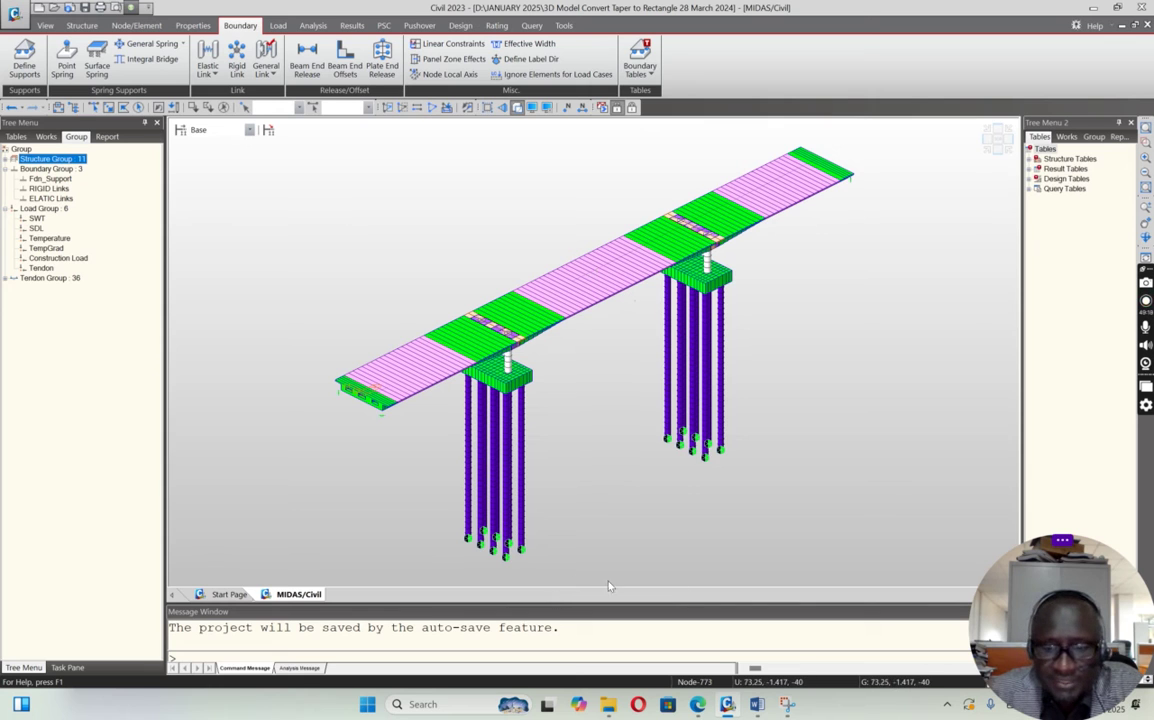
pyautogui.click(698, 704)
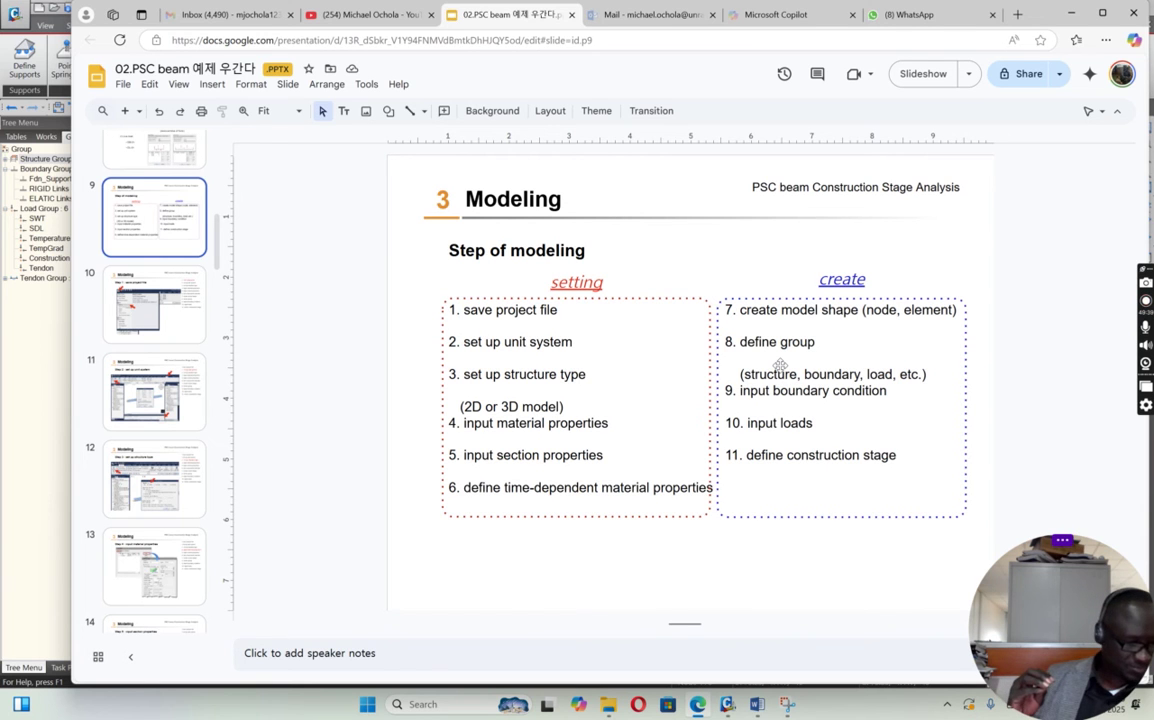
pyautogui.click(726, 702)
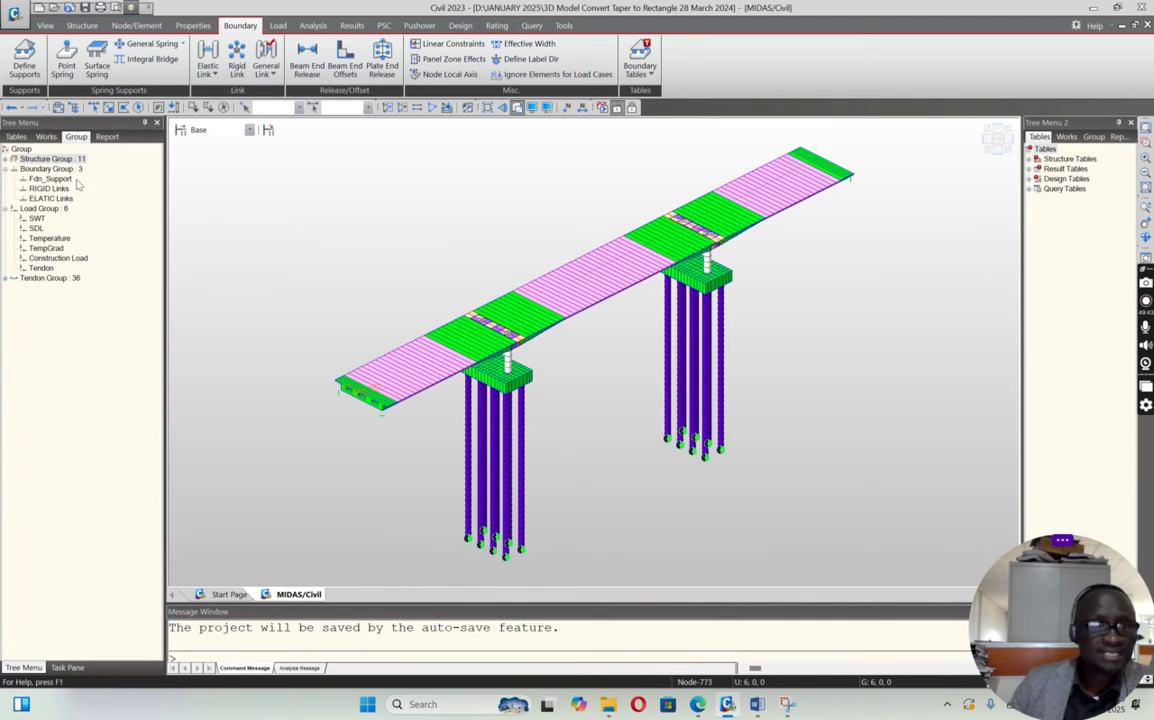
# Display construction stage CS1 and then CS2, viewing CS2 in front elevation
pyautogui.click(250, 131)
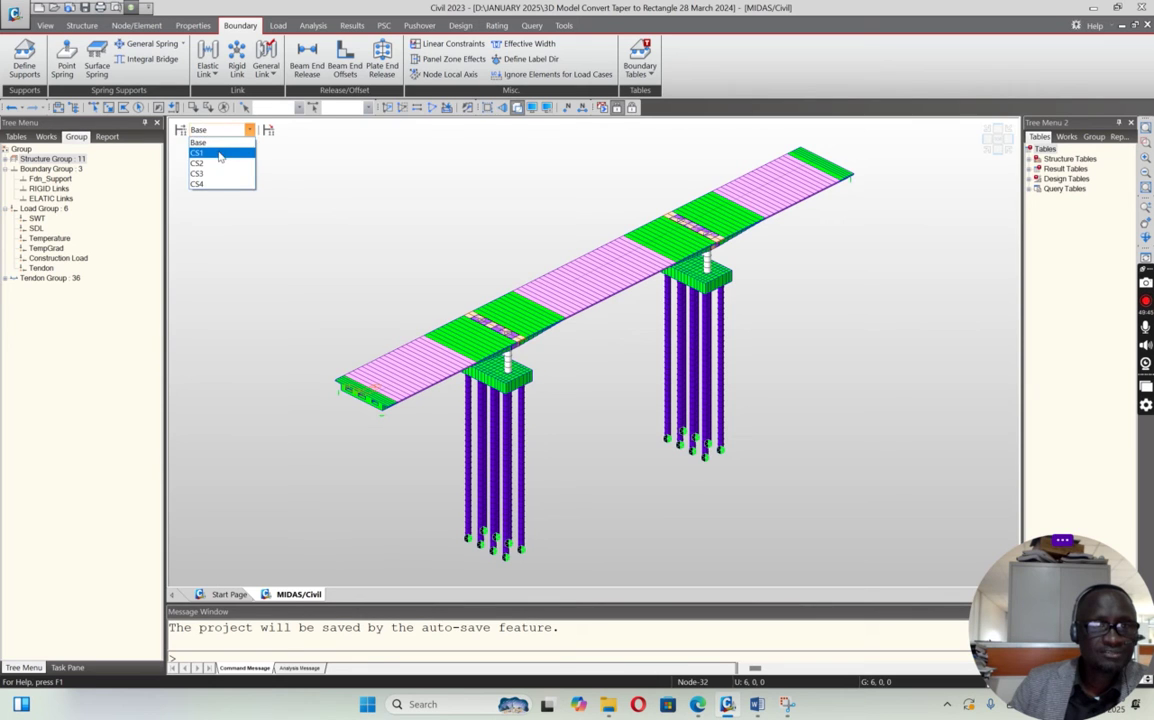
pyautogui.click(217, 153)
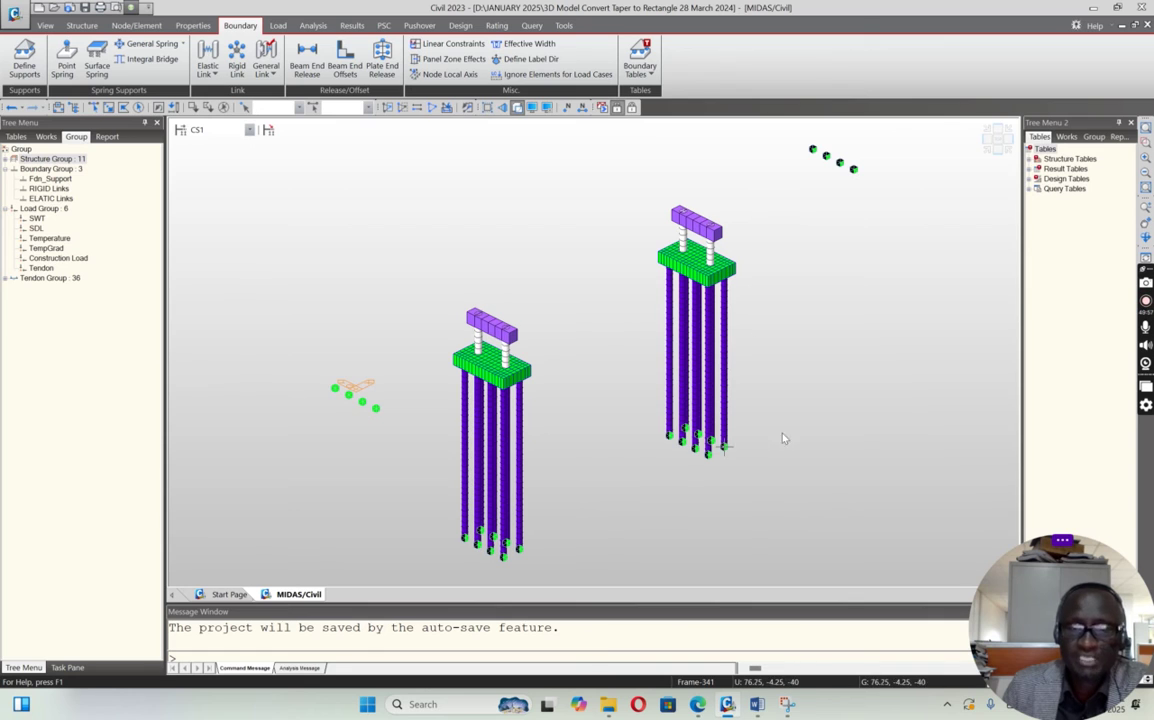
pyautogui.moveTo(685, 450)
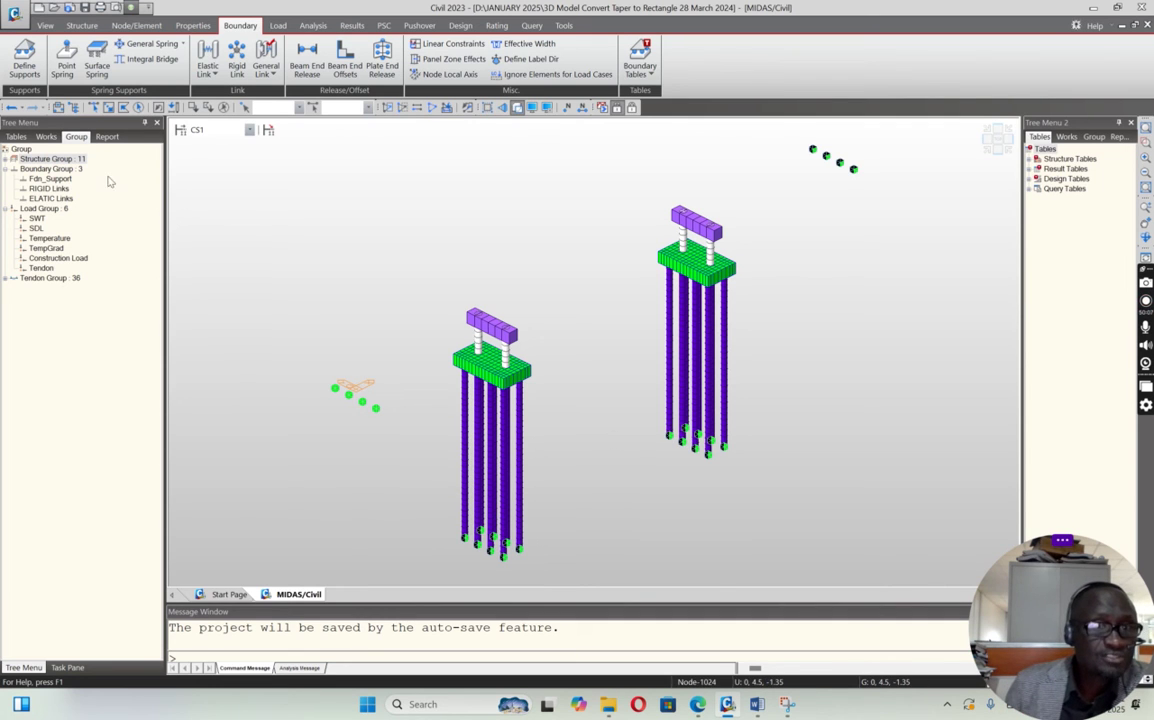
pyautogui.click(249, 130)
pyautogui.click(201, 159)
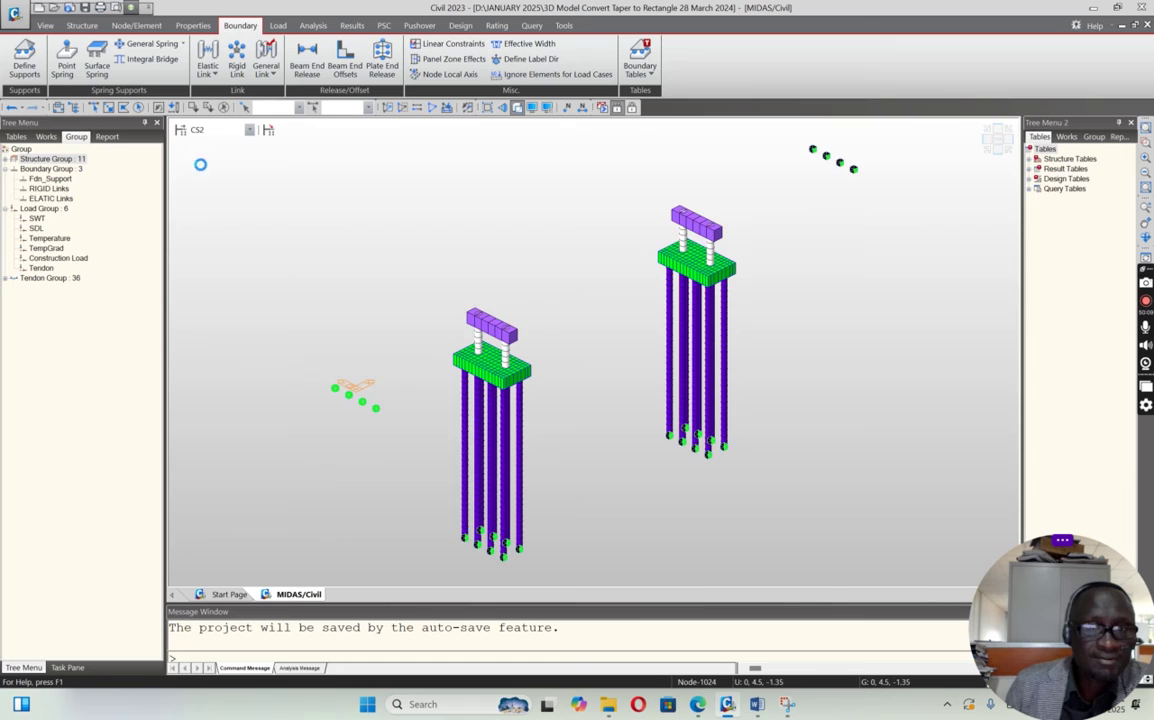
pyautogui.click(997, 148)
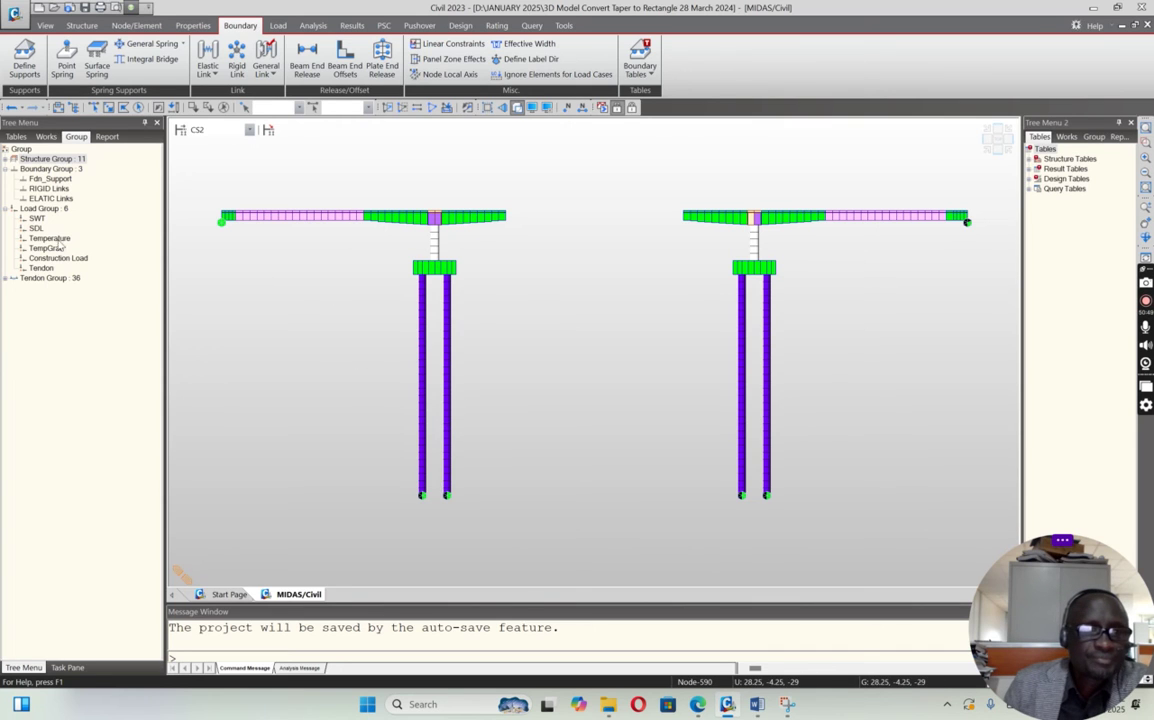
# Return the model display to the Base stage and show the full bridge in isometric view
pyautogui.click(250, 131)
pyautogui.click(200, 142)
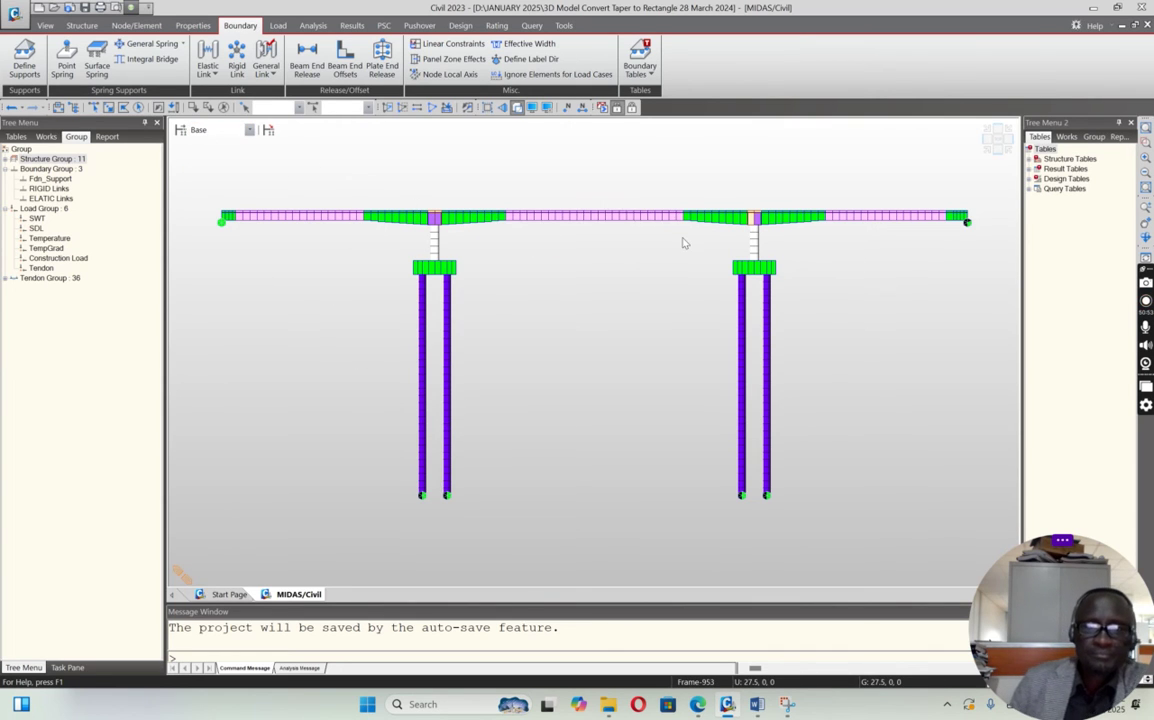
pyautogui.click(890, 134)
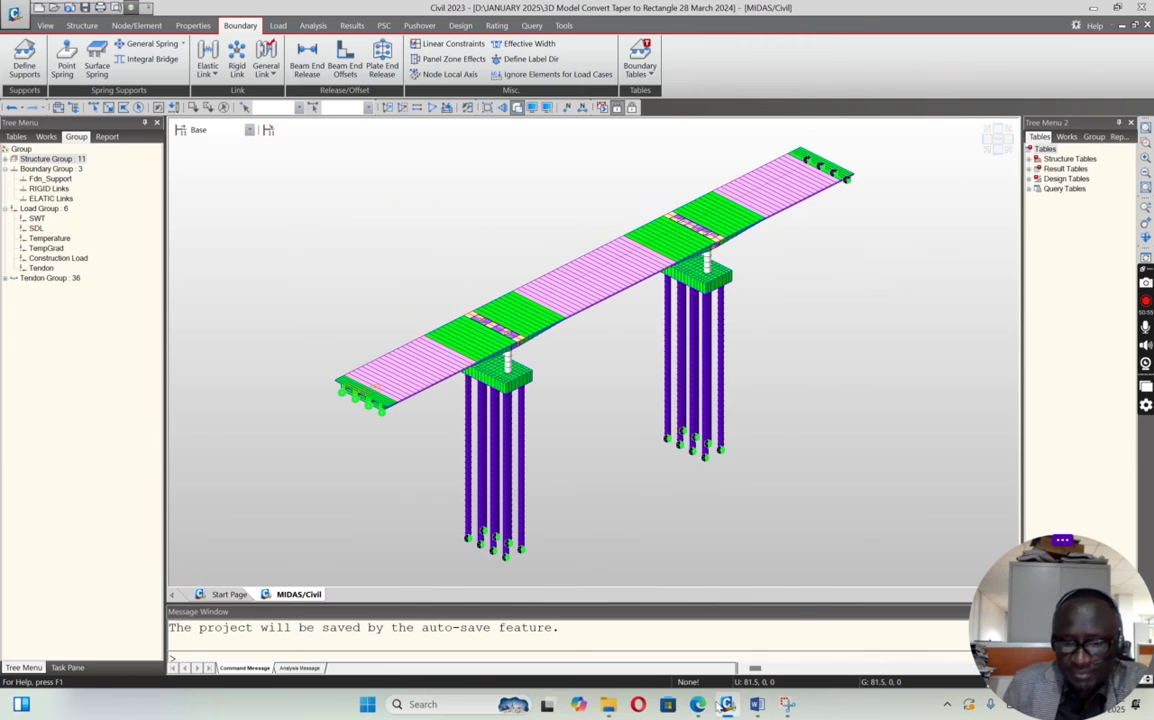
pyautogui.click(697, 704)
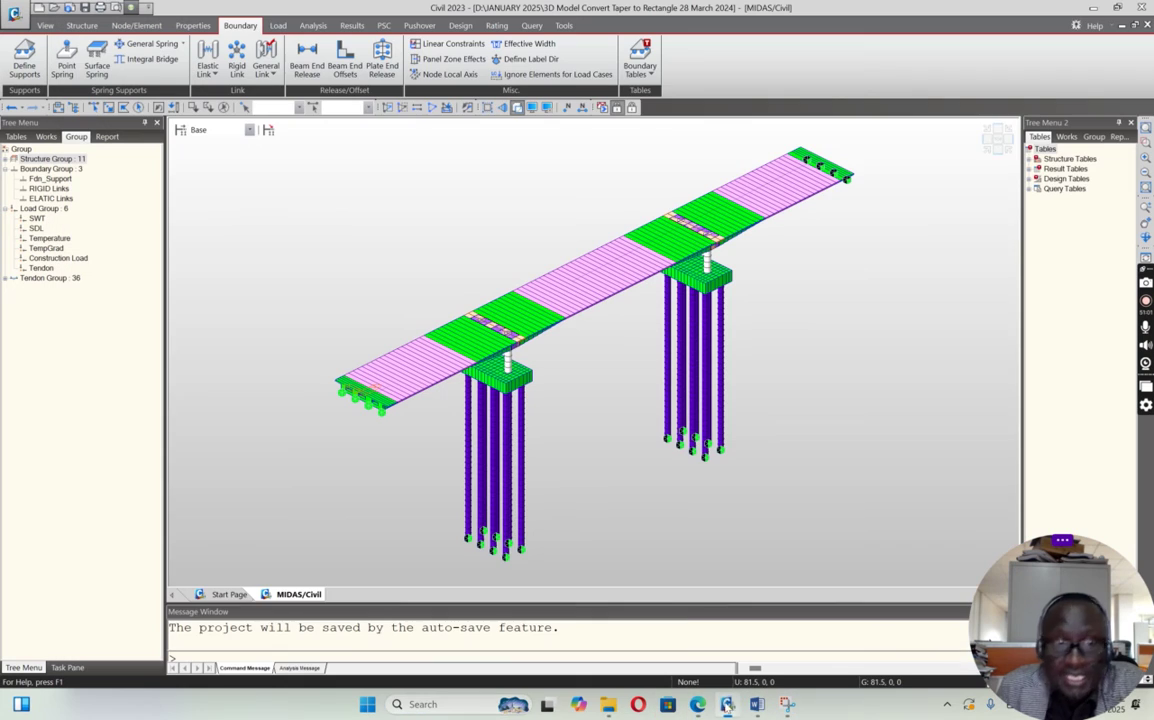
pyautogui.click(698, 706)
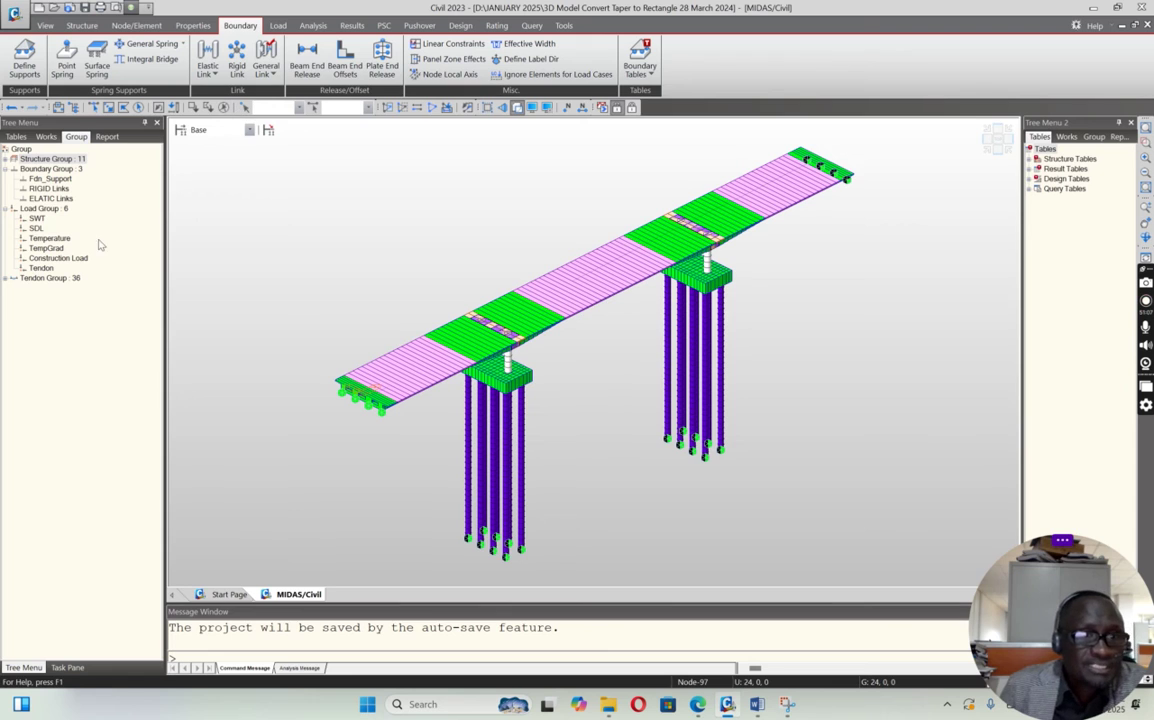
# Point out the SDL, Temperature and TempGrad load groups in turn
pyautogui.click(36, 228)
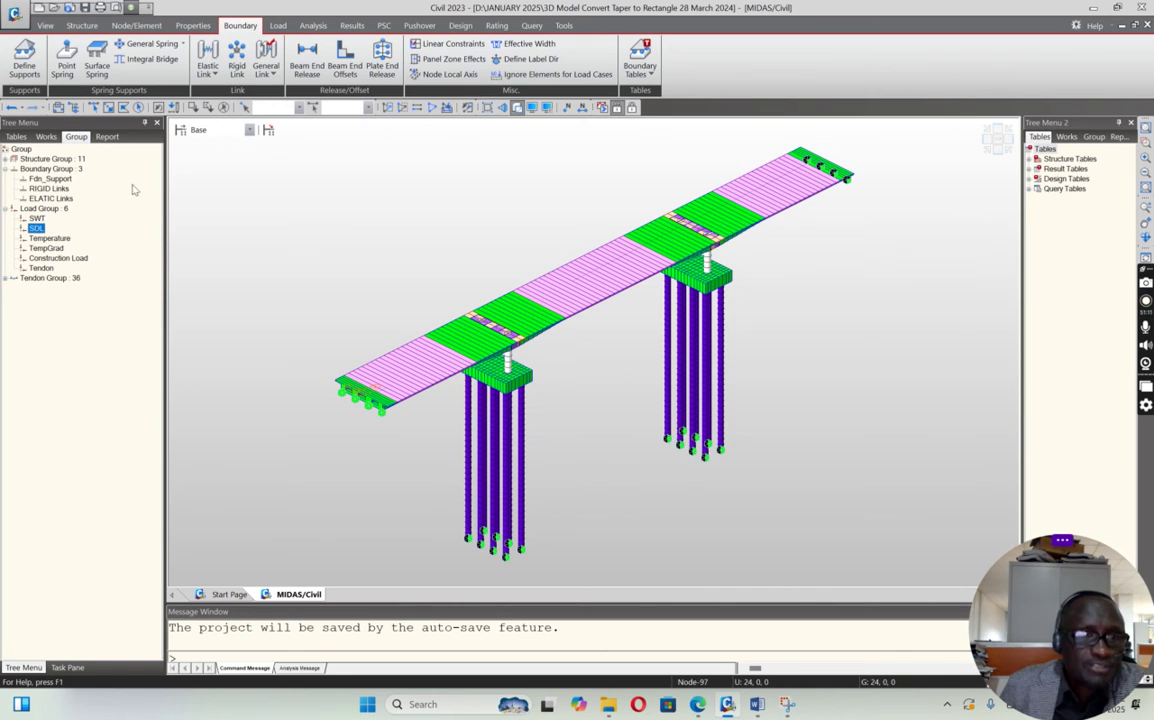
pyautogui.click(48, 238)
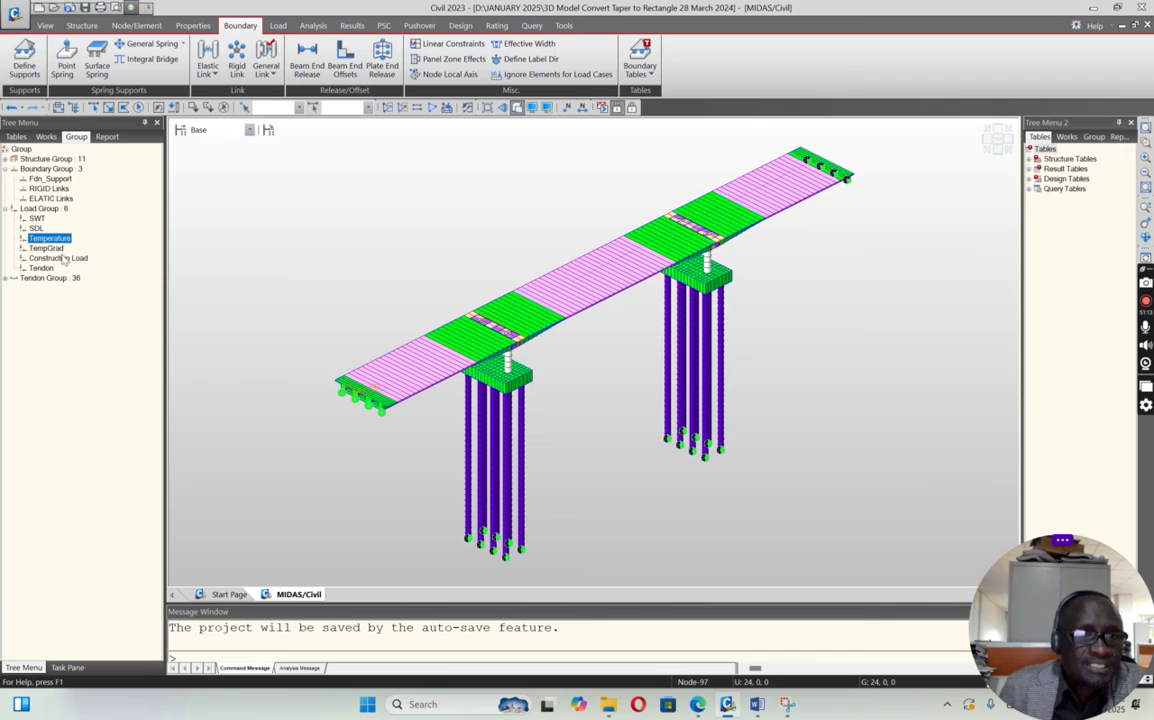
pyautogui.click(61, 247)
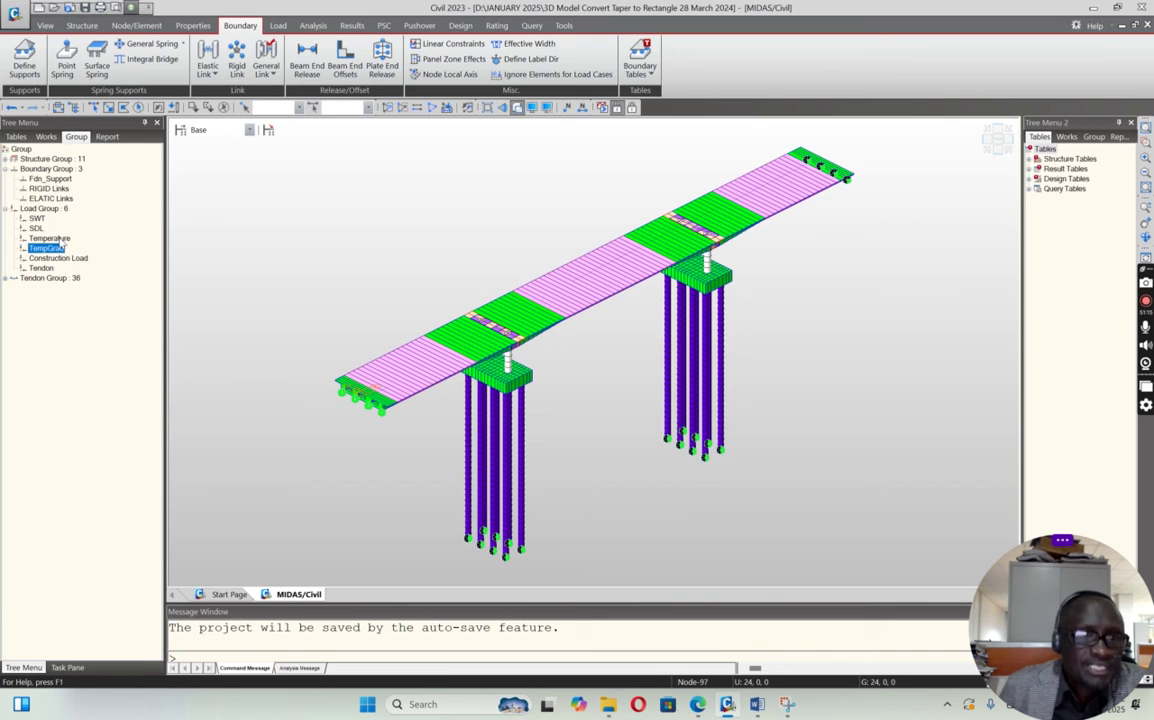
pyautogui.click(58, 239)
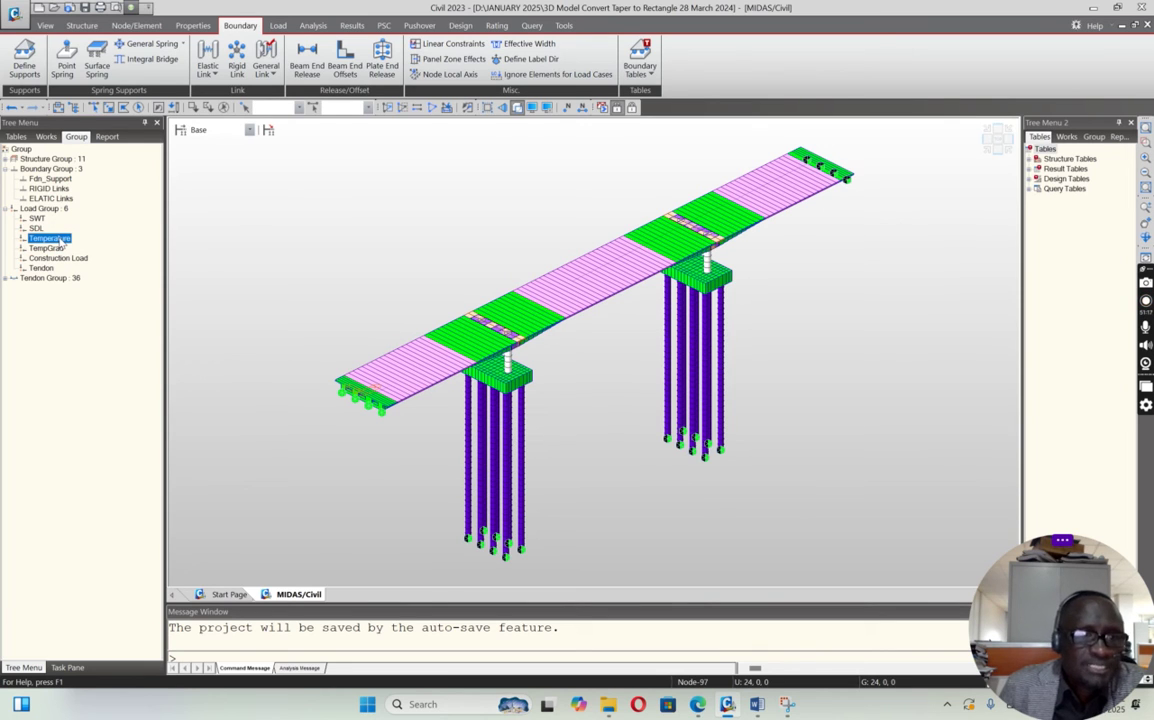
pyautogui.click(61, 248)
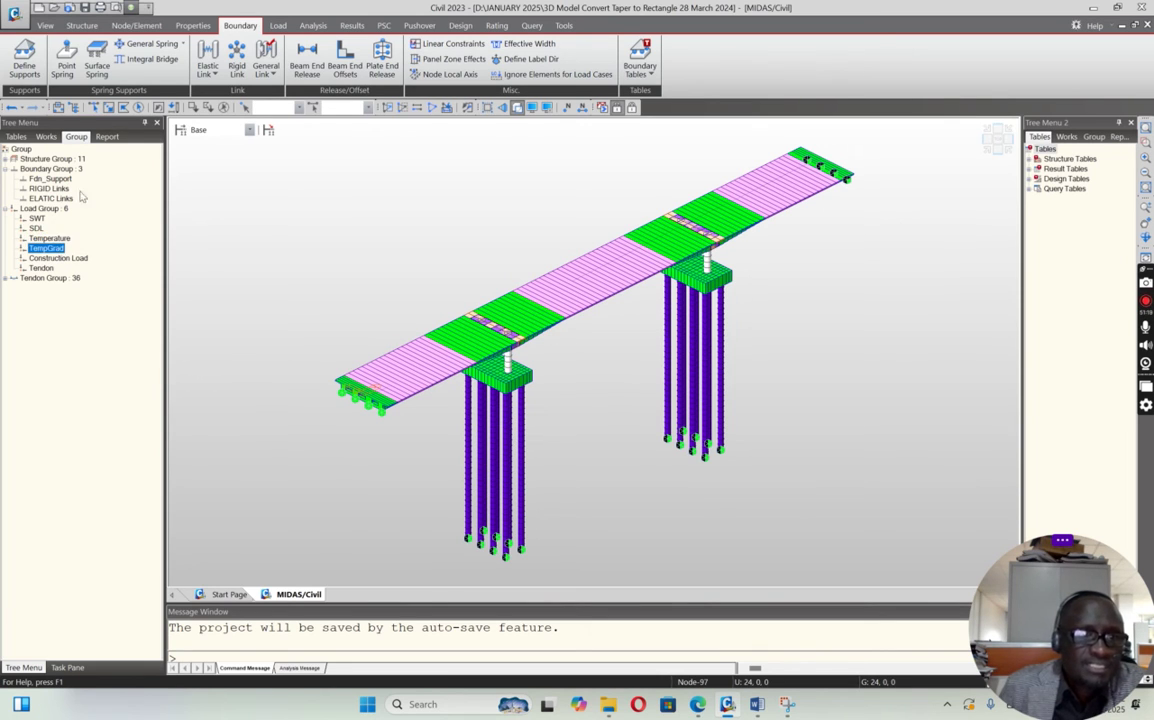
# Point out the Construction Load and Tendon load groups and expand the list of tendon groups
pyautogui.click(57, 259)
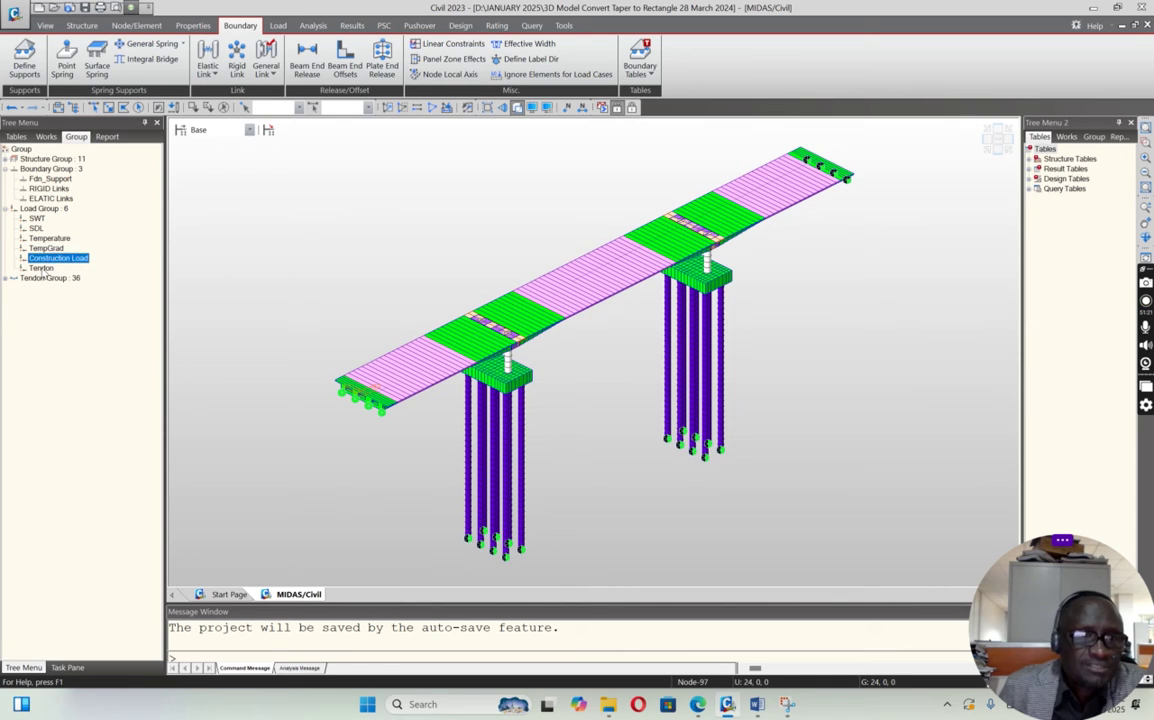
pyautogui.click(41, 268)
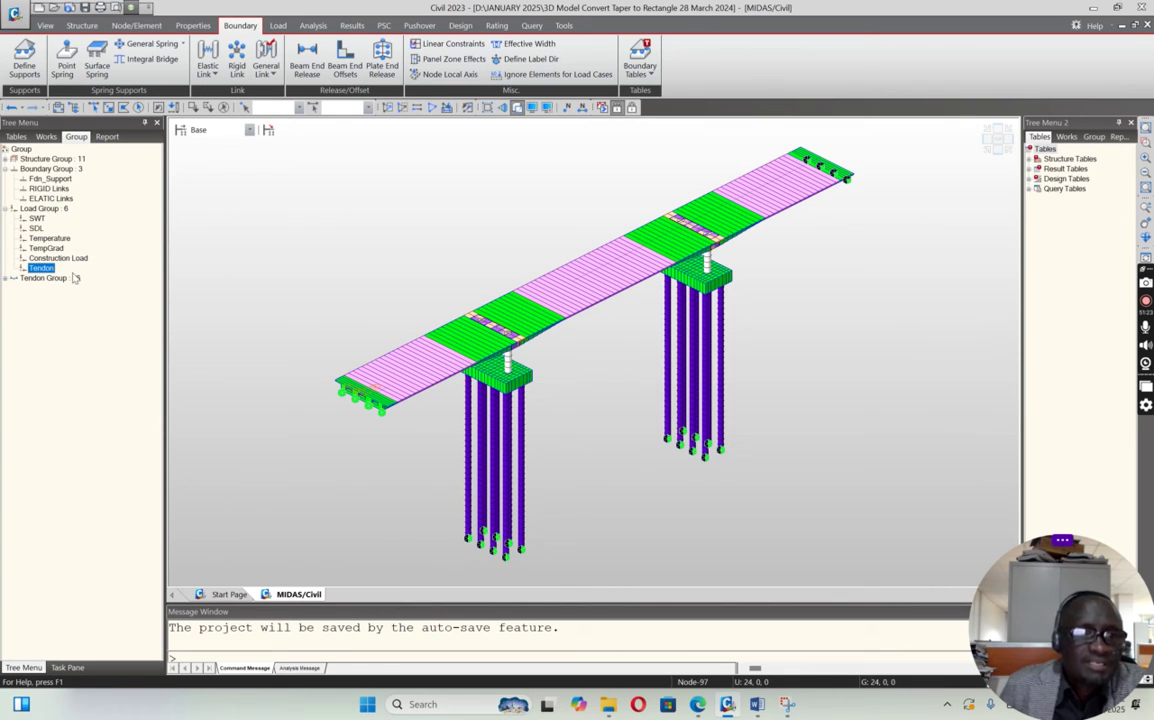
pyautogui.click(6, 279)
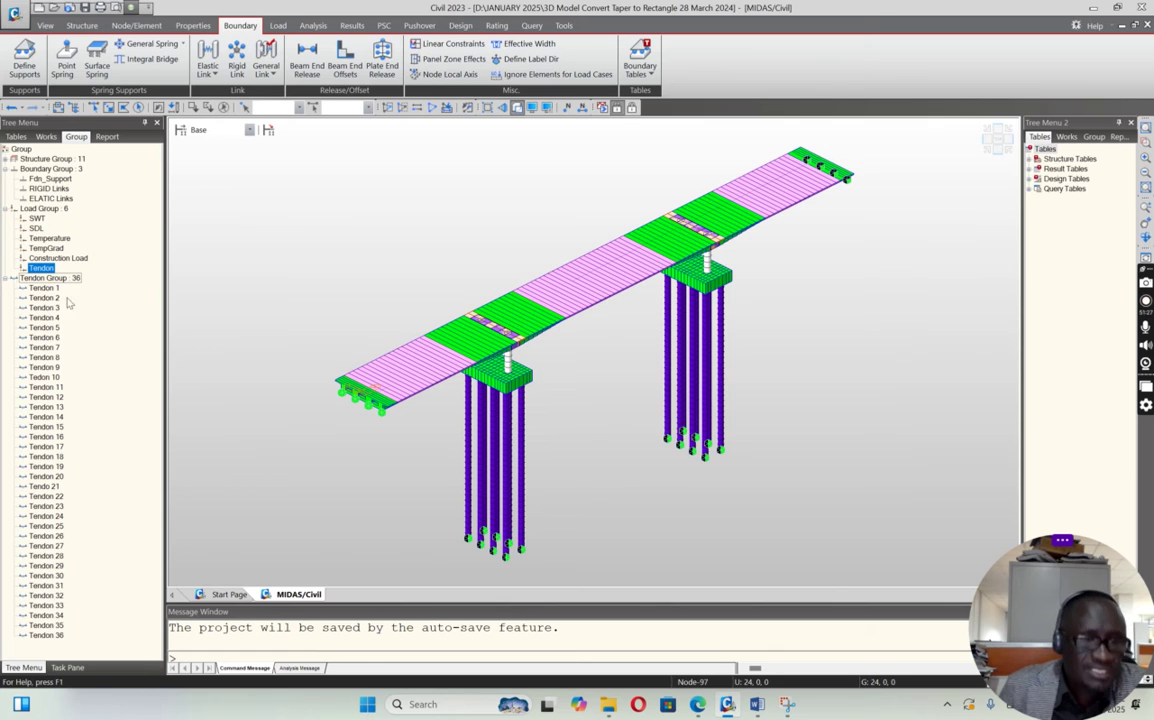
# Show the temperature and prestress load commands, opening and closing the beam section temperature load settings
pyautogui.click(282, 26)
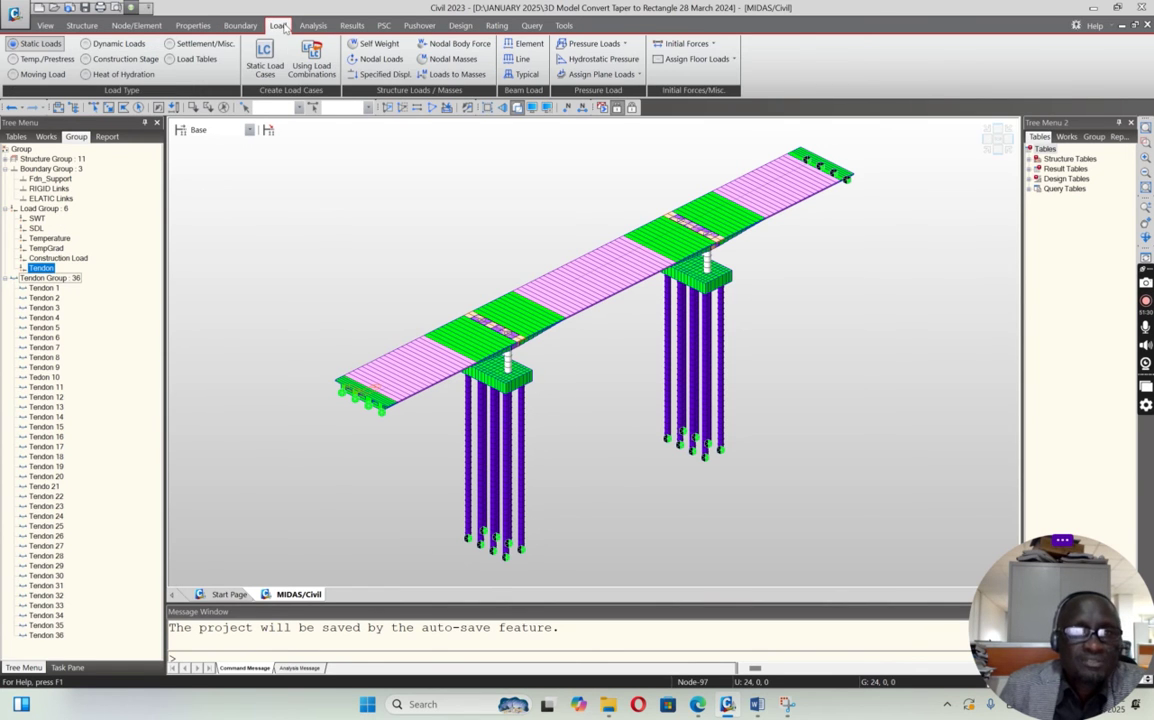
pyautogui.click(12, 59)
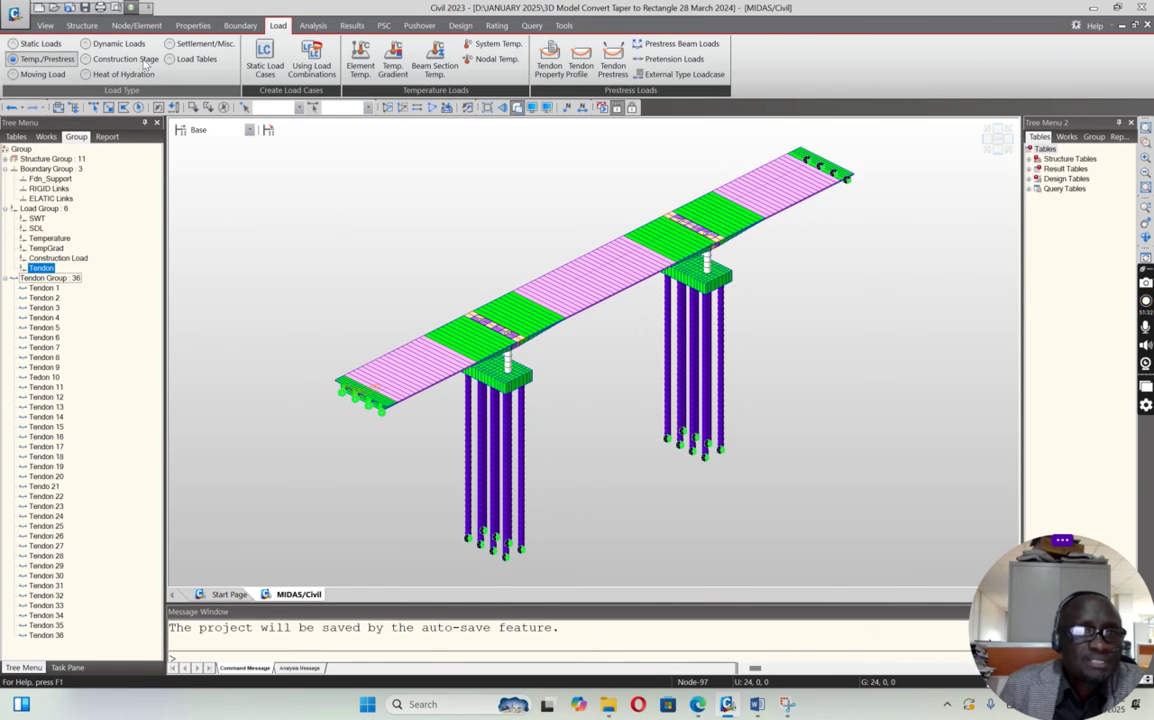
pyautogui.click(436, 60)
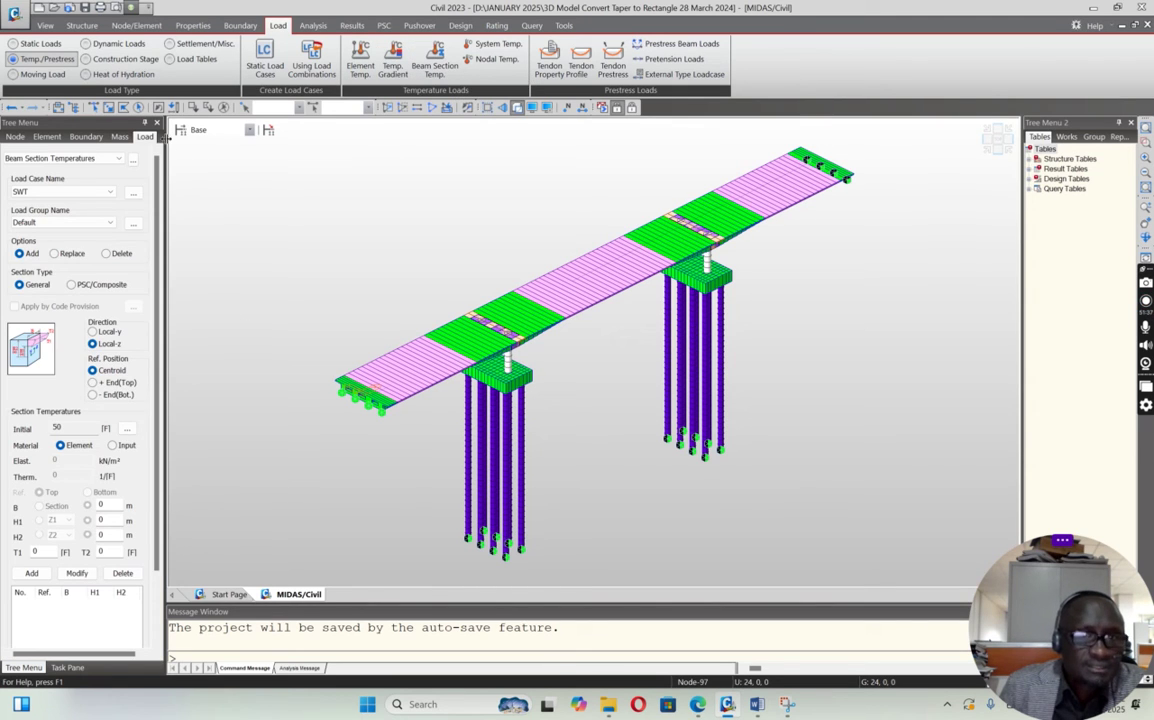
pyautogui.moveTo(158, 562); pyautogui.dragTo(158, 590)
pyautogui.click(124, 600)
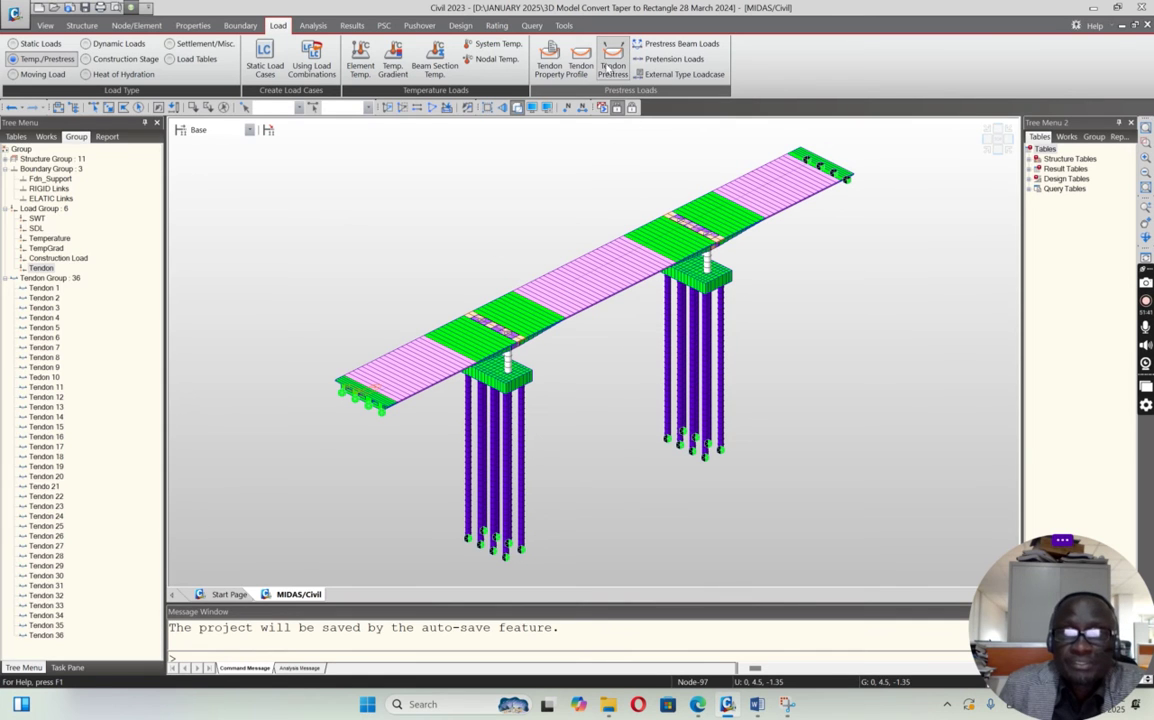
# Examine the tendon profile definition of TN 1, including its assigned tendon group, and leave the tendon profiles
pyautogui.click(580, 58)
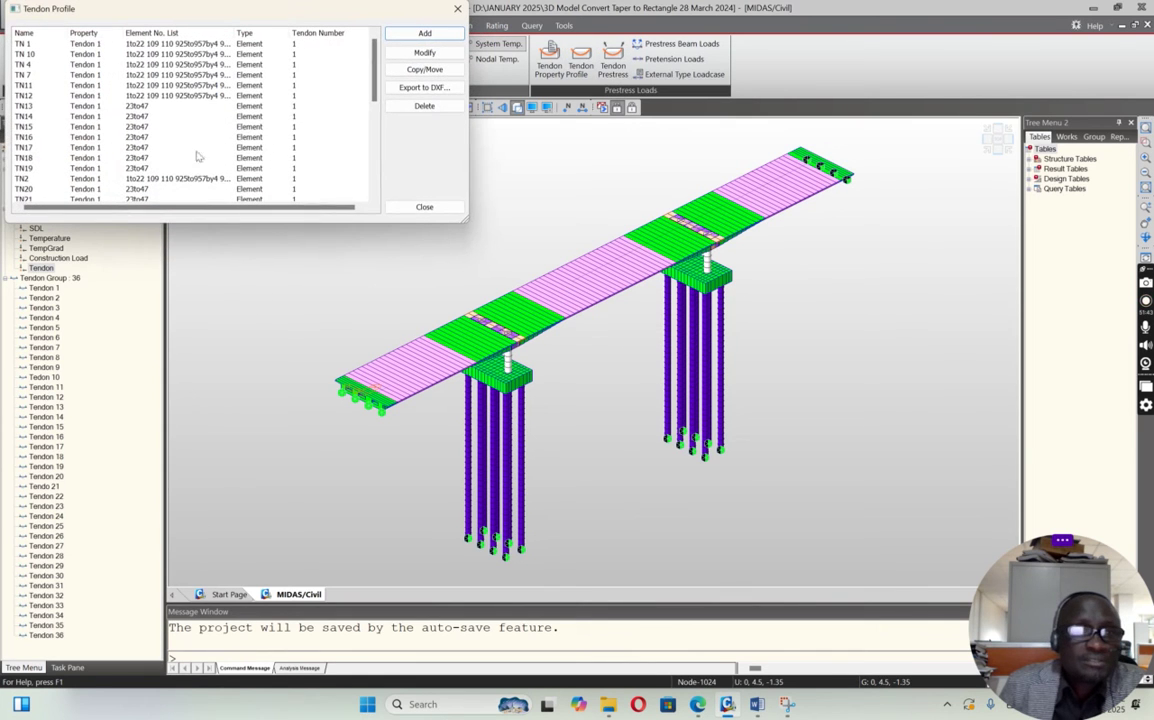
pyautogui.click(89, 44)
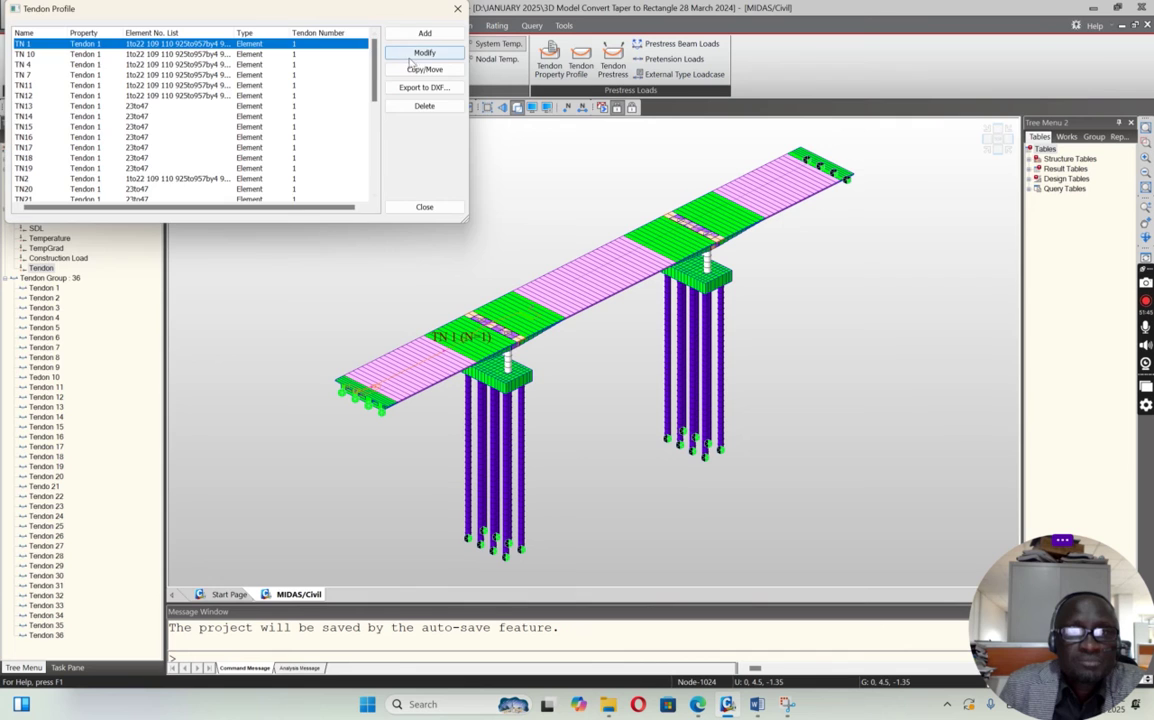
pyautogui.click(413, 56)
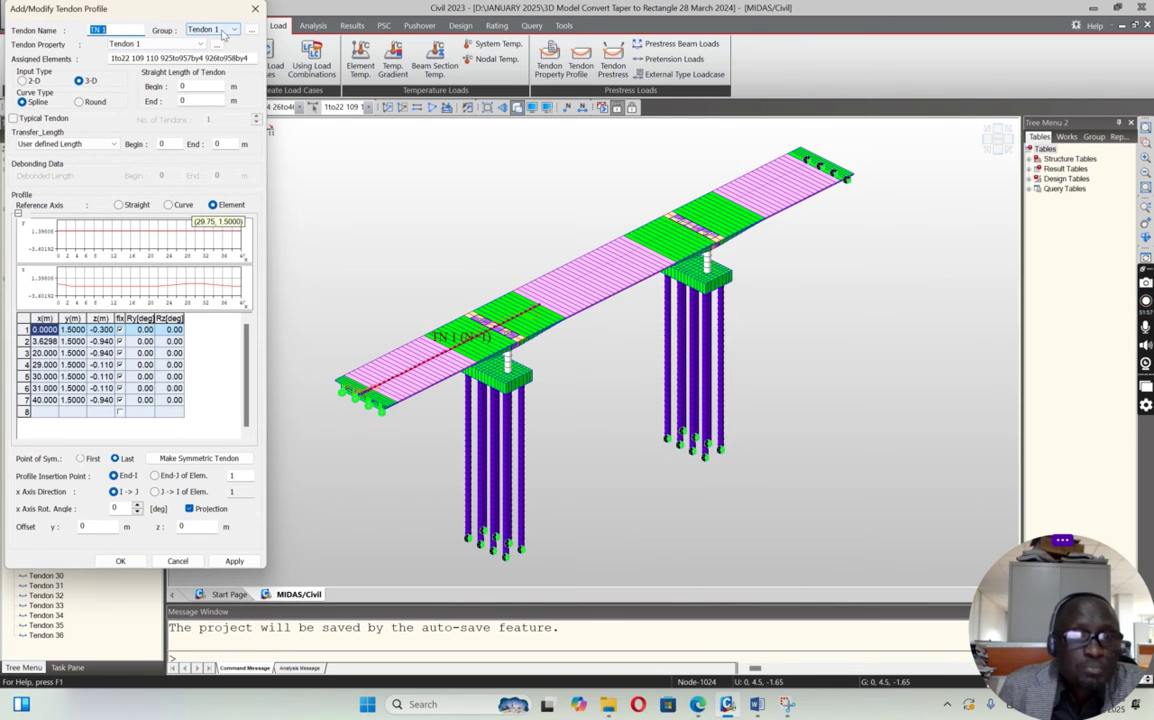
pyautogui.click(177, 560)
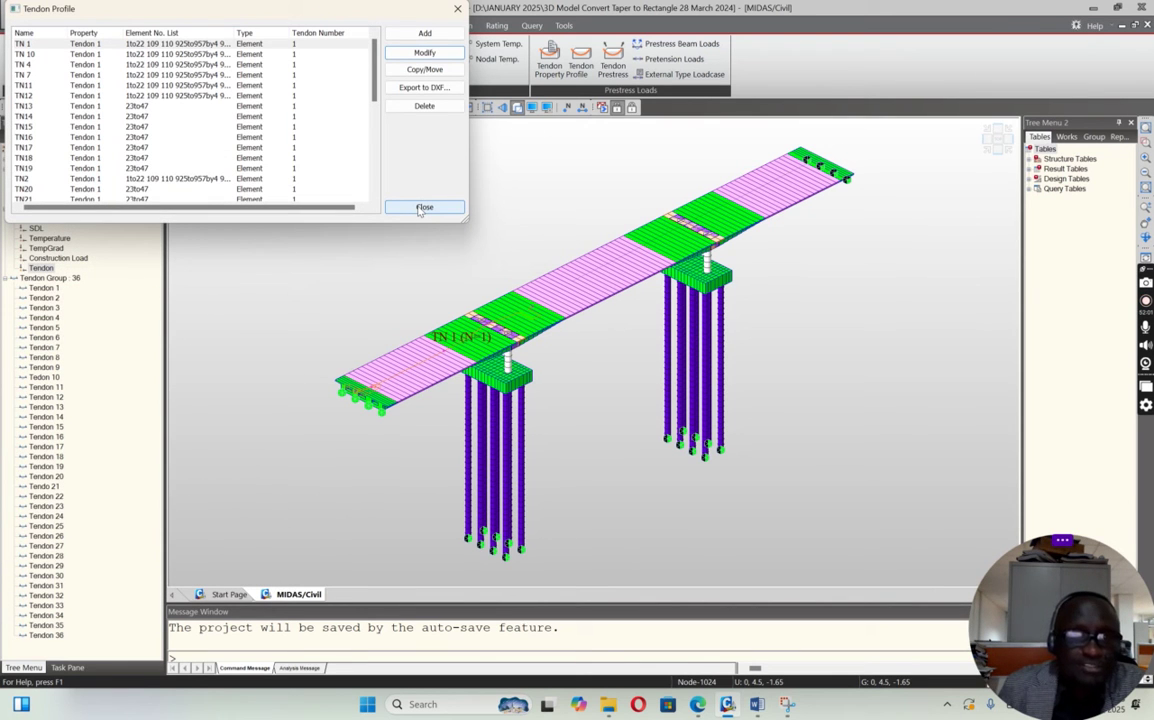
pyautogui.click(424, 207)
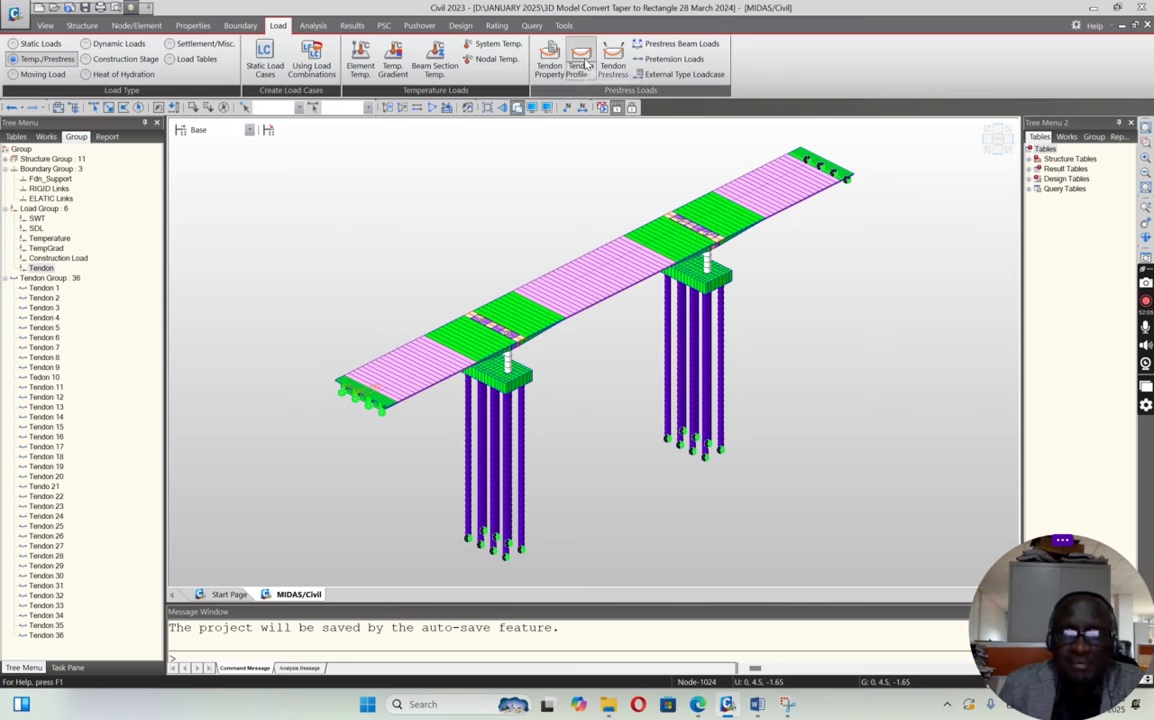
# Examine the tendon prestress loads with load case and load group Tendon, check the jacking stresses of TN 10, and close them
pyautogui.click(613, 62)
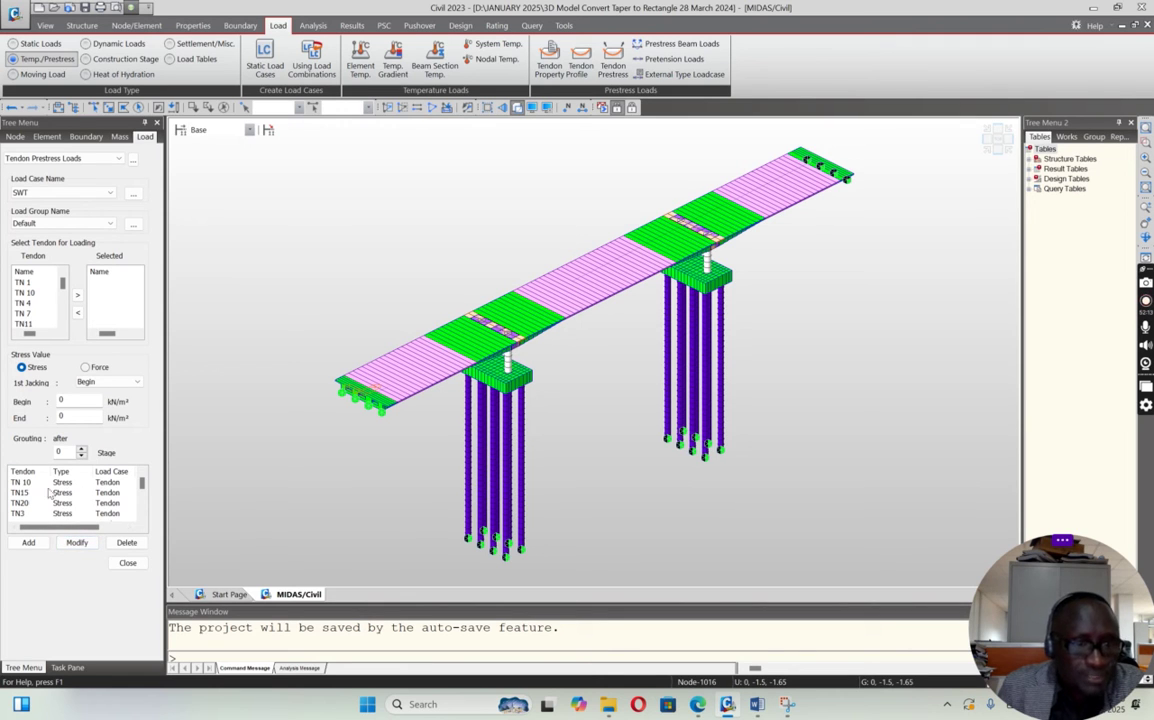
pyautogui.click(108, 193)
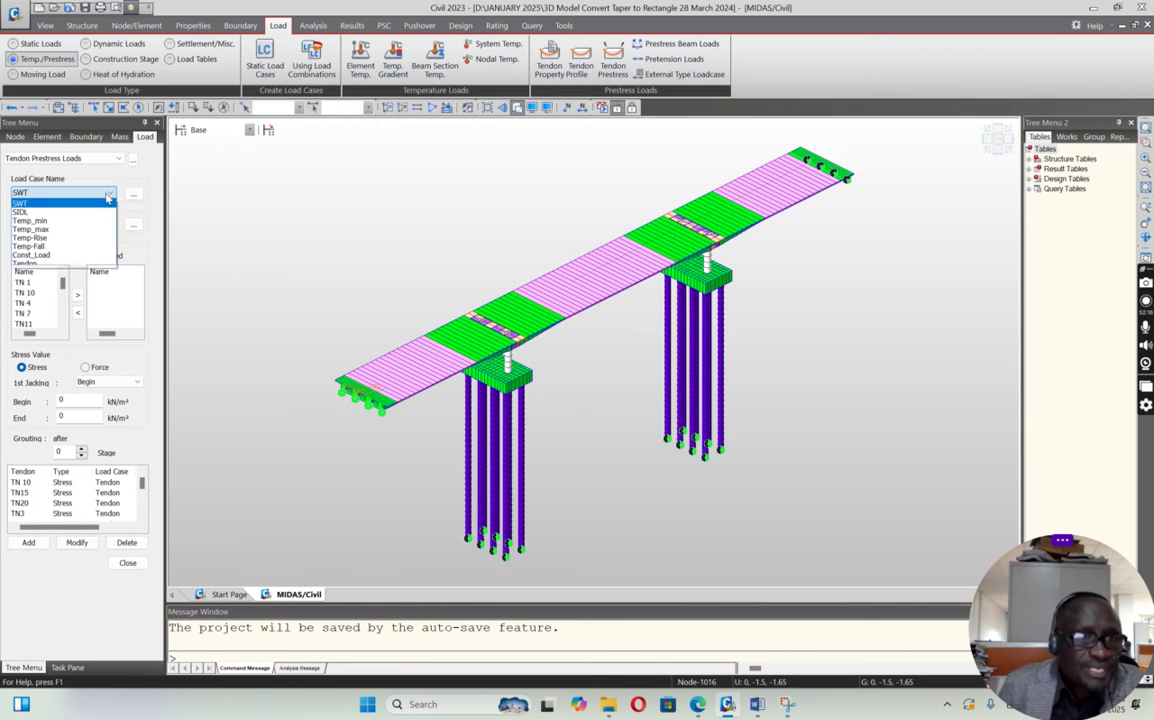
pyautogui.click(35, 240)
pyautogui.click(84, 223)
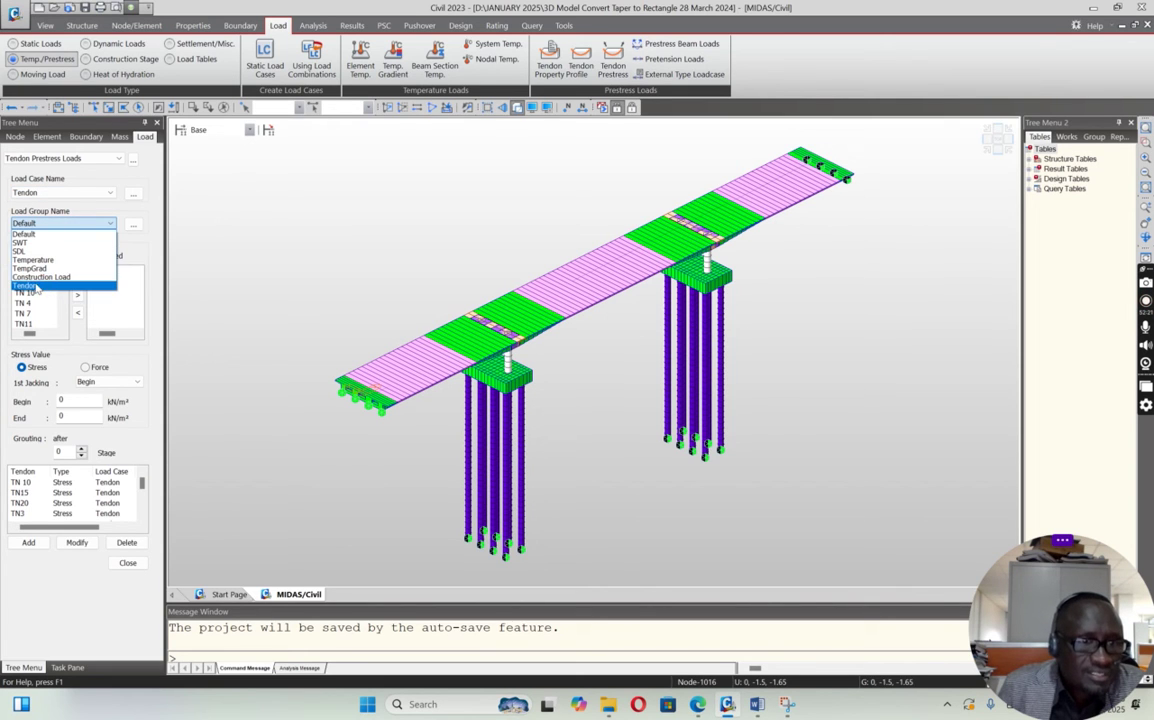
pyautogui.click(37, 287)
pyautogui.scroll(-2, 58, 280)
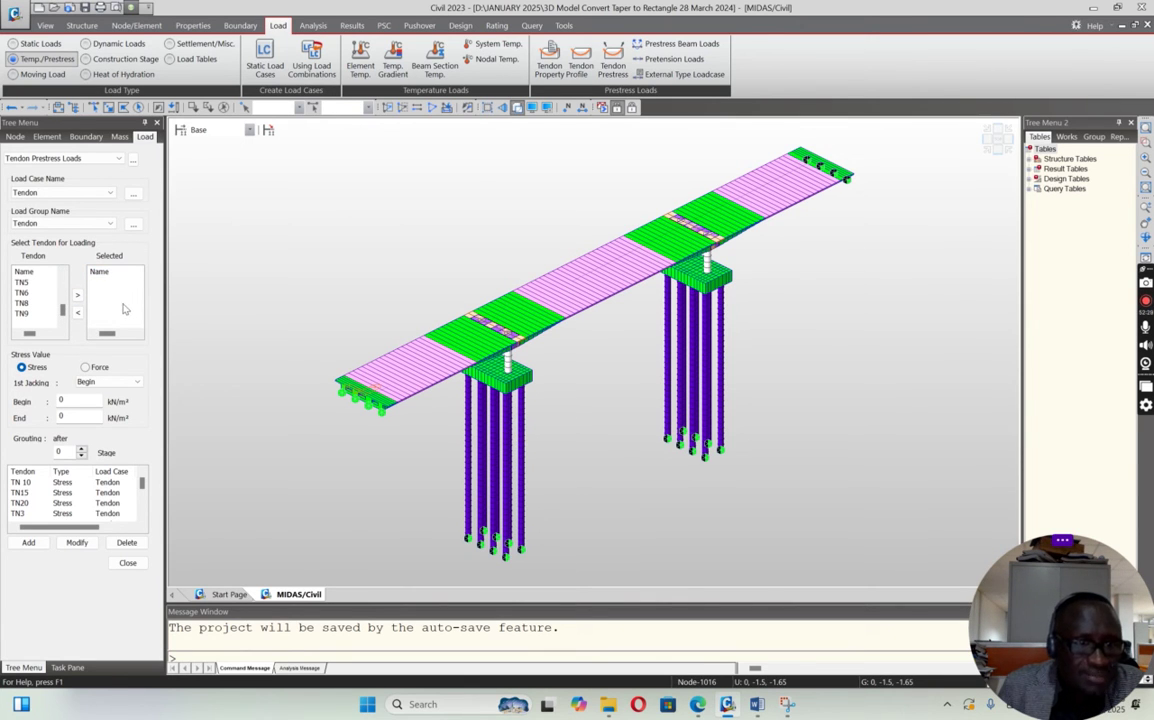
pyautogui.click(28, 483)
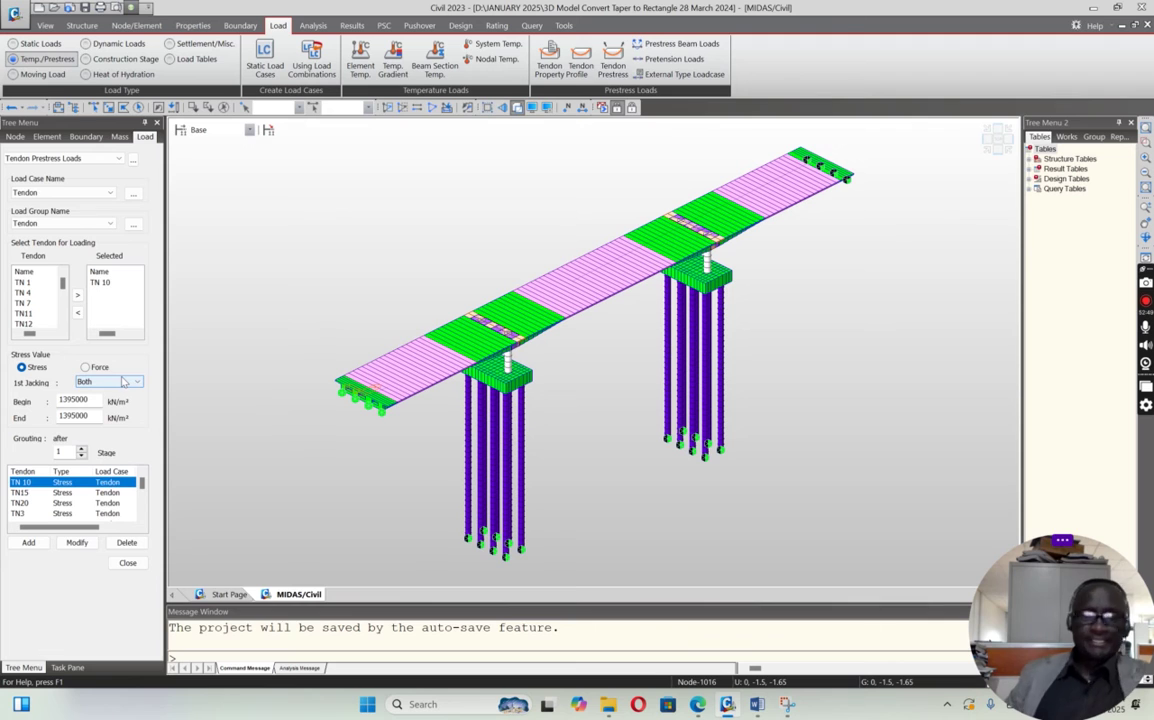
pyautogui.click(127, 563)
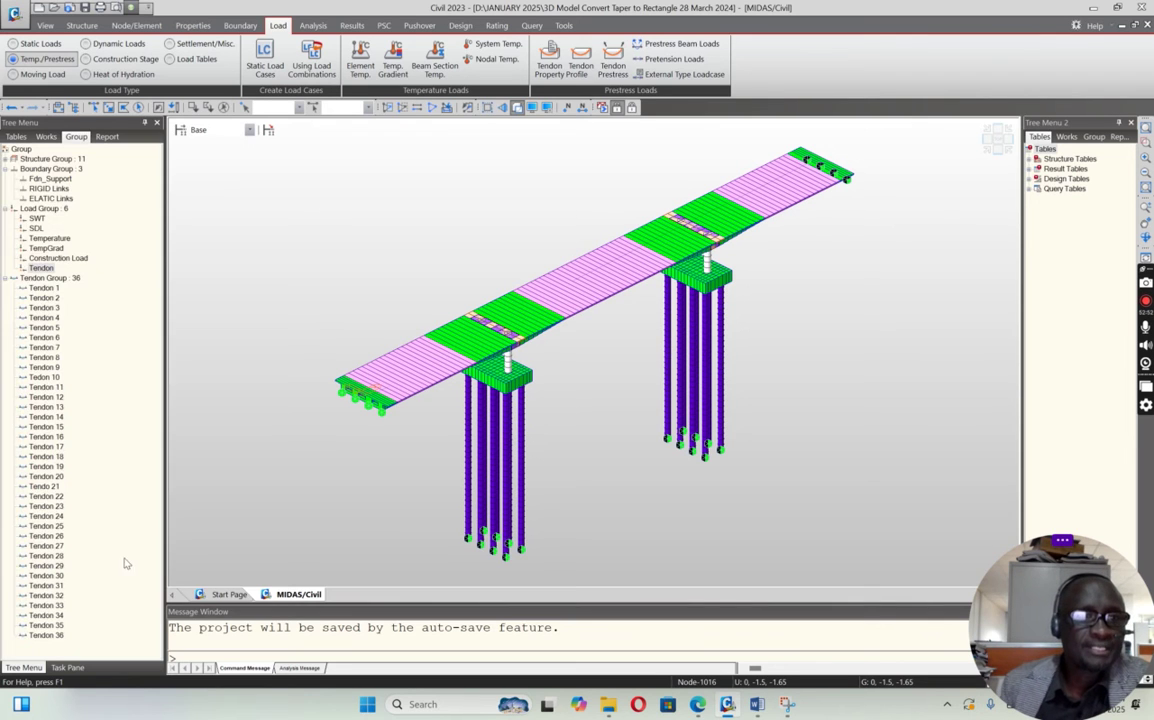
# Collapse the tendon groups, review the works tree down to the domain data and switch the model to post-processing at stage PostCS
pyautogui.click(7, 279)
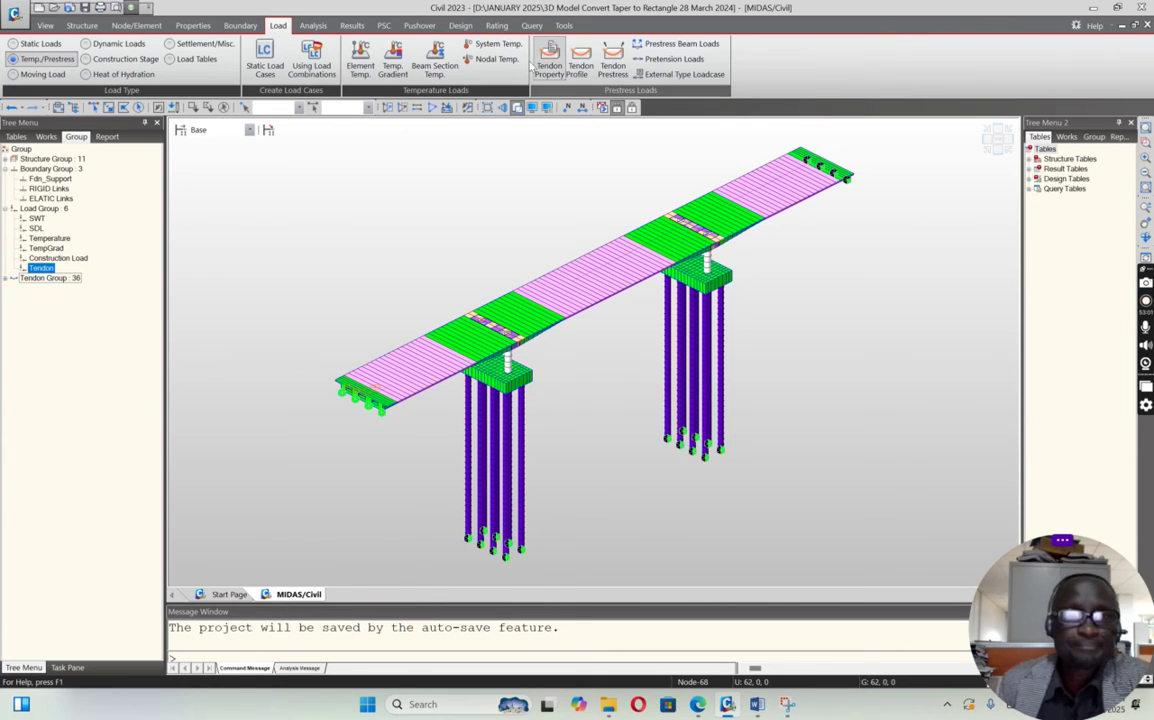
pyautogui.click(46, 136)
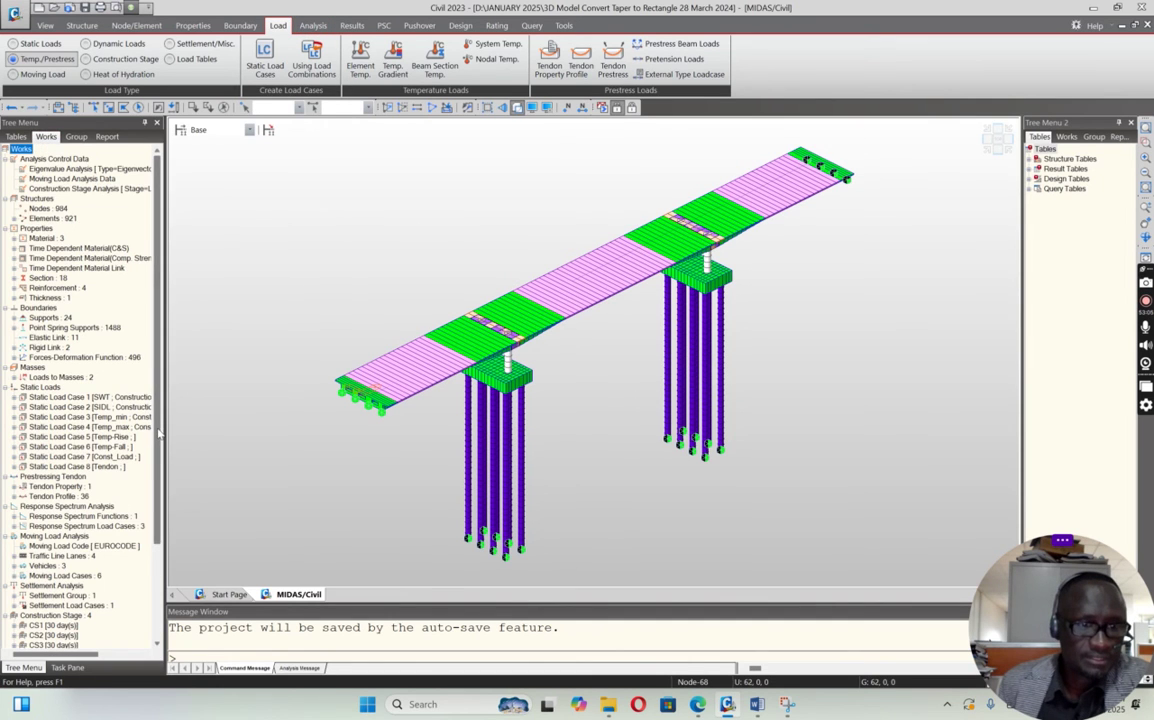
pyautogui.scroll(-4, 66, 600)
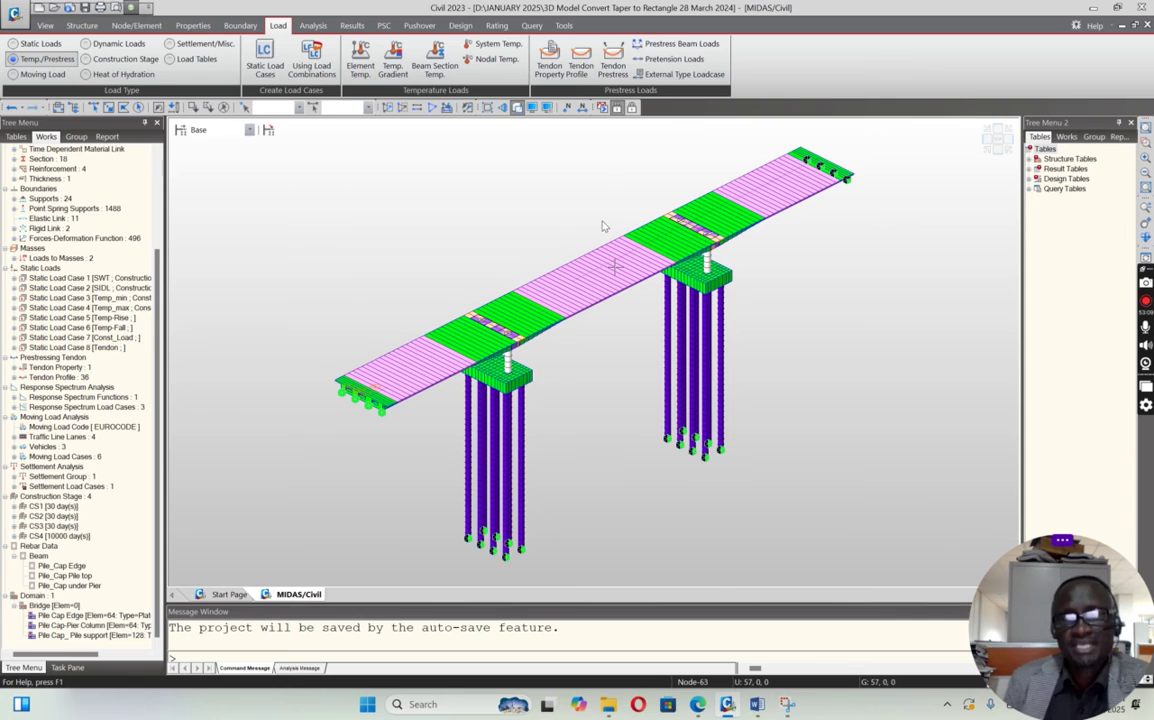
pyautogui.click(632, 108)
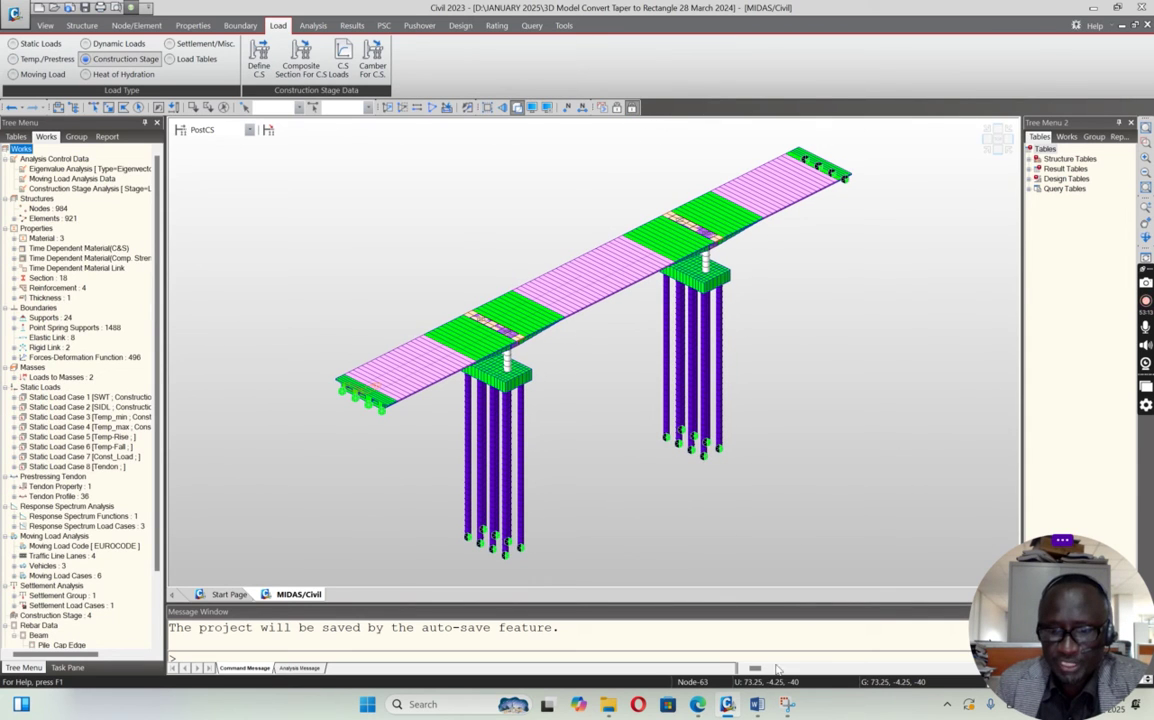
# Switch to the Word design report, browse its model images and section property tables, and go back to the first page
pyautogui.click(757, 706)
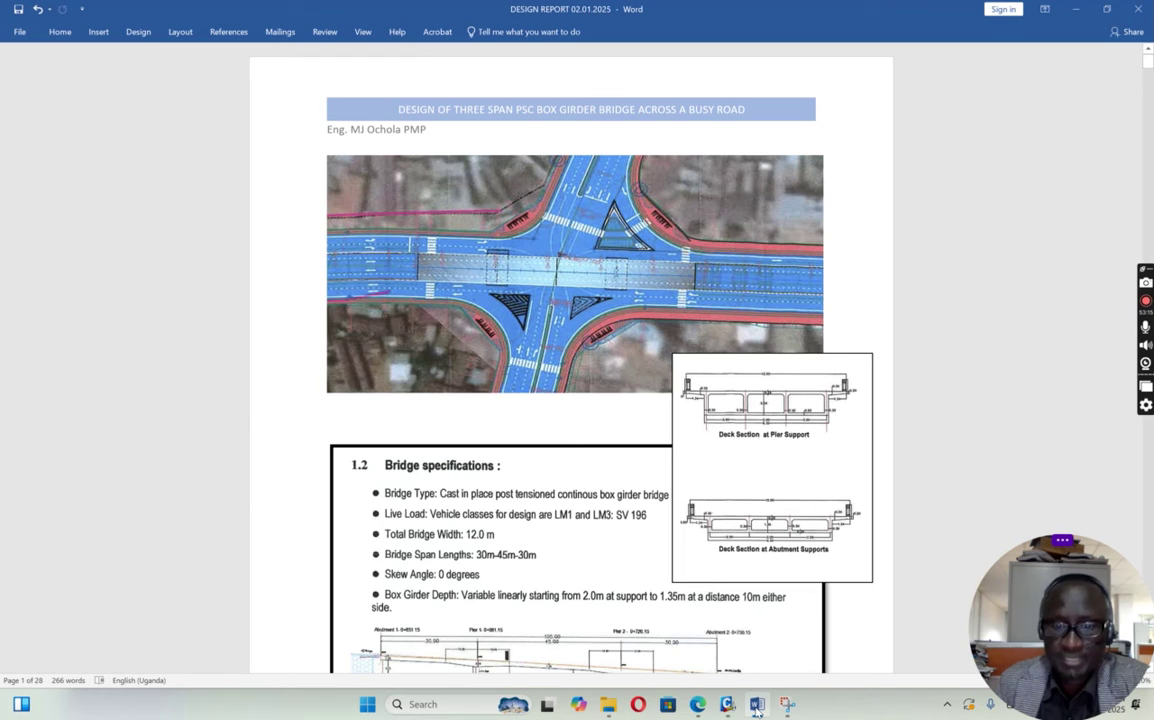
pyautogui.moveTo(1150, 68); pyautogui.dragTo(1150, 116)
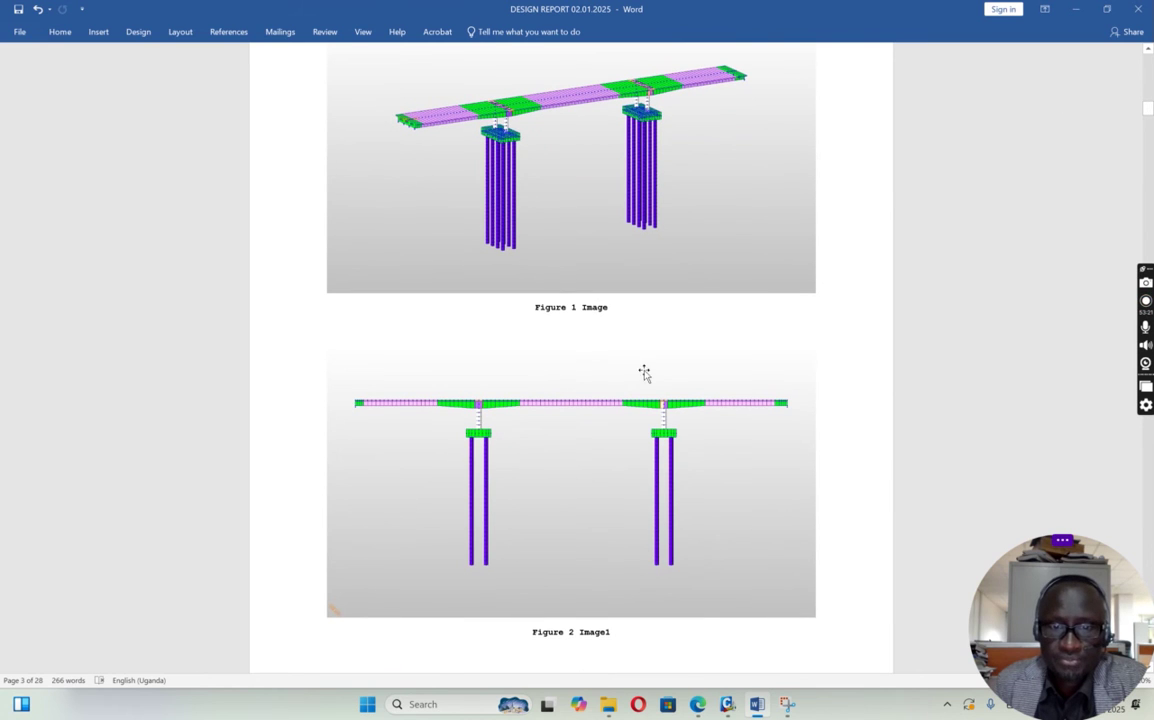
pyautogui.moveTo(1148, 120); pyautogui.dragTo(1150, 152)
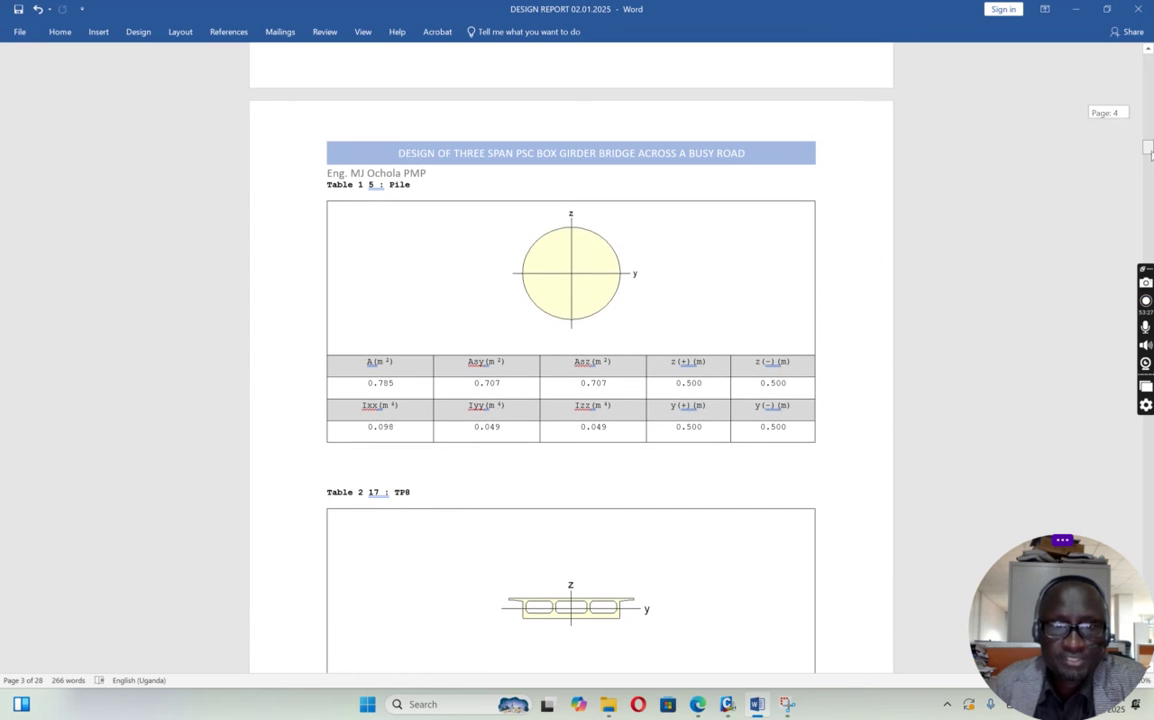
pyautogui.moveTo(1148, 147); pyautogui.dragTo(1149, 155)
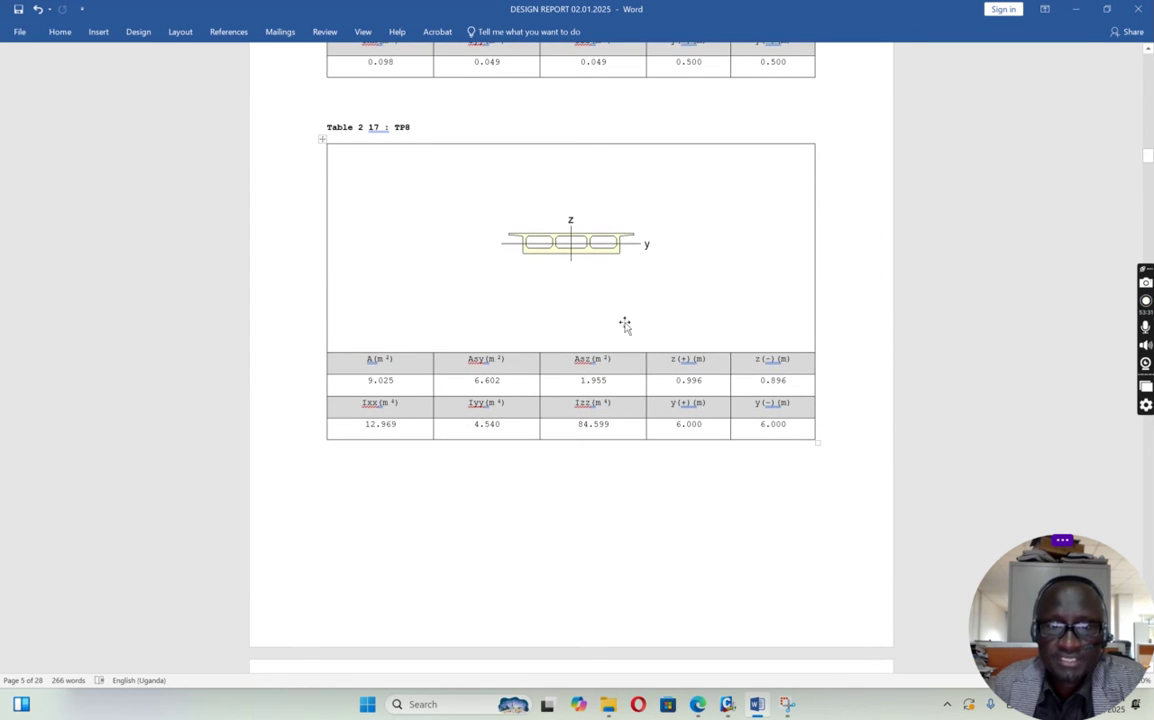
pyautogui.moveTo(1150, 162); pyautogui.dragTo(1150, 66)
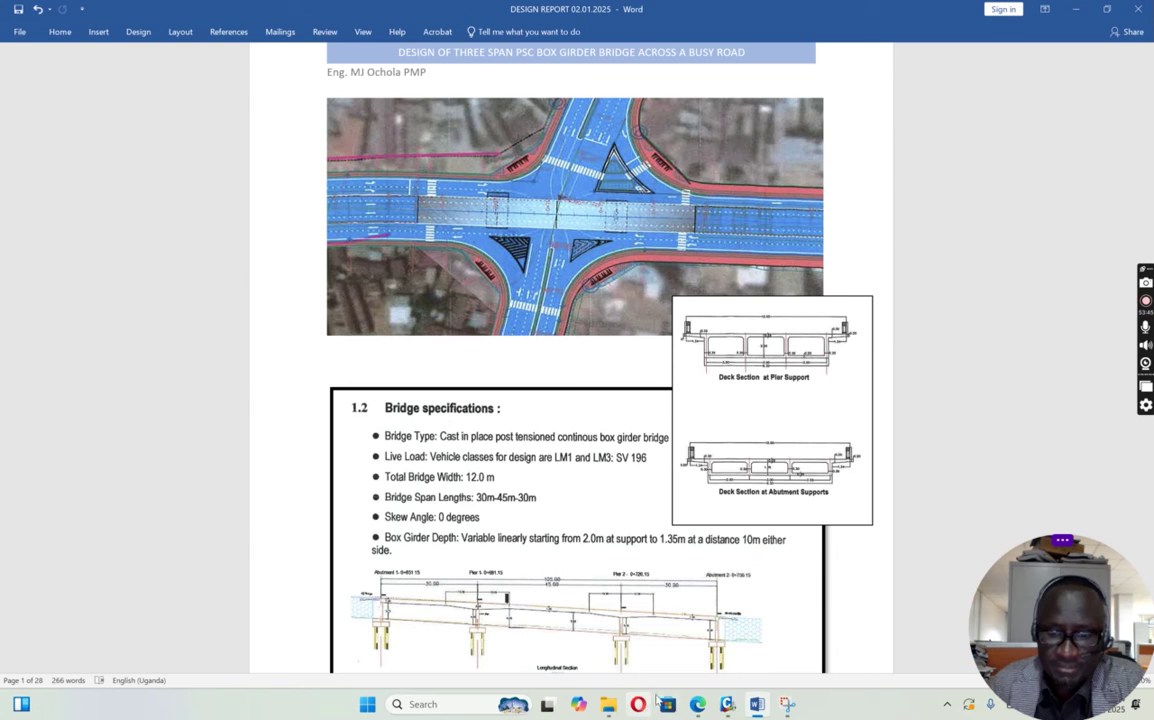
# Return to MIDAS Civil and view the bridge in front elevation and back in isometric view
pyautogui.click(726, 705)
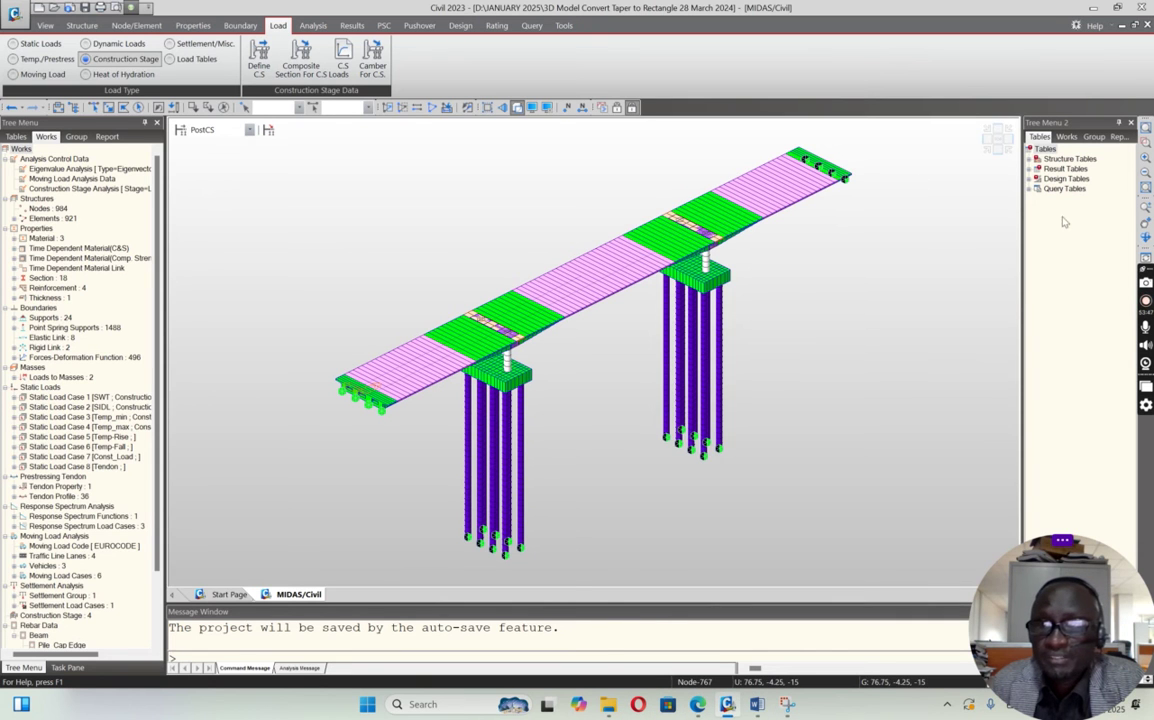
pyautogui.click(996, 149)
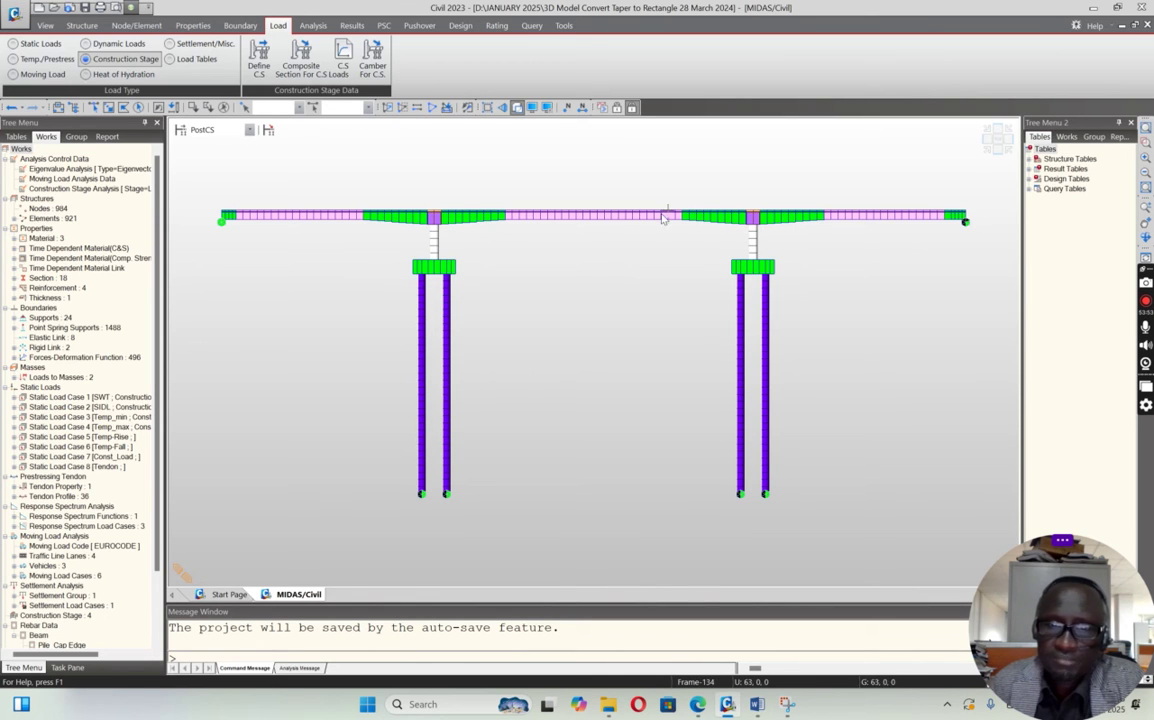
pyautogui.click(988, 150)
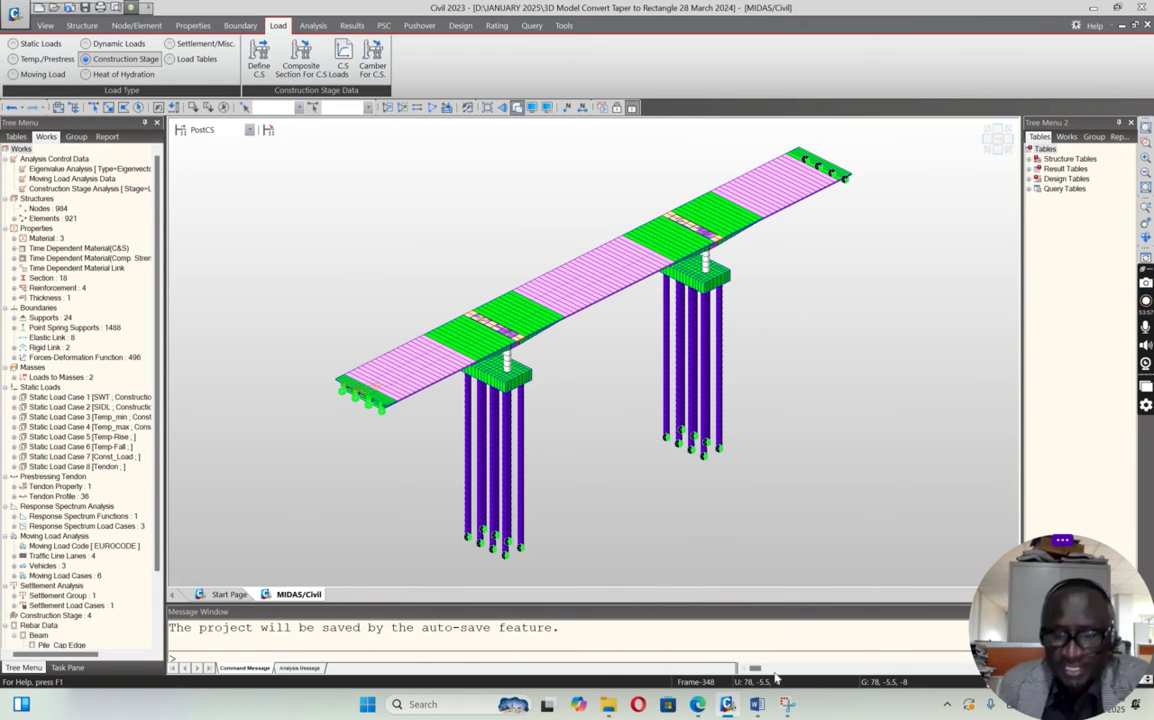
# Switch to the browser presentation and show slide 10, covering the save project file step
pyautogui.click(697, 704)
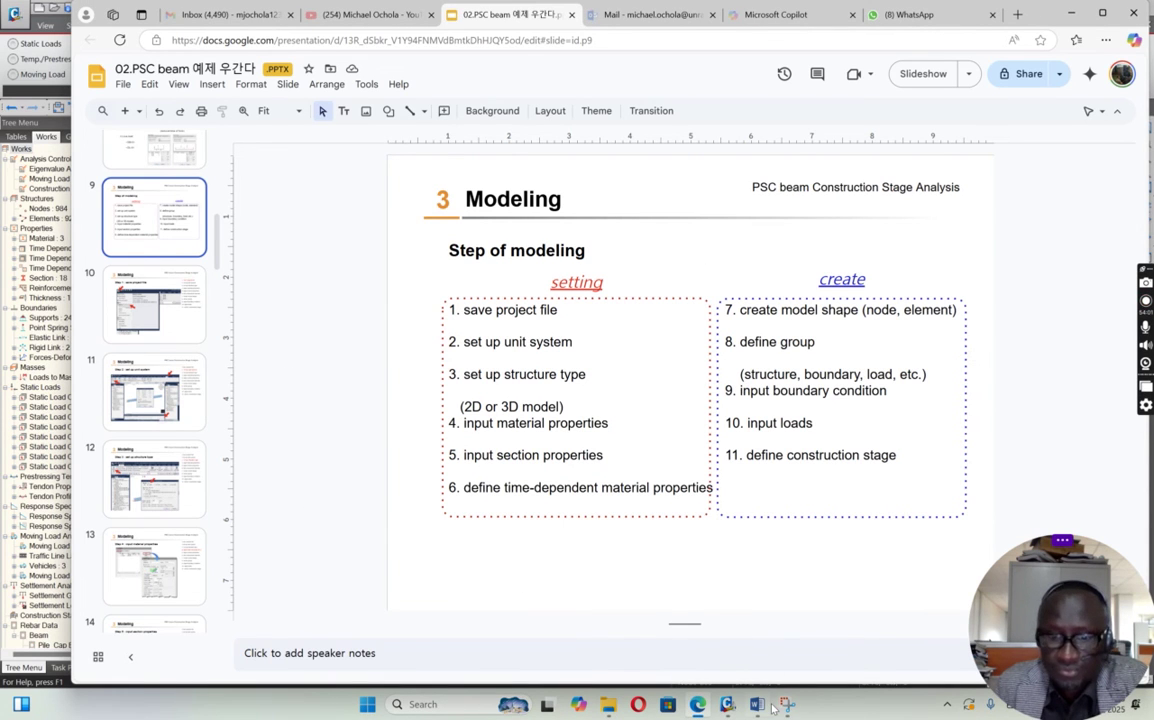
pyautogui.click(140, 316)
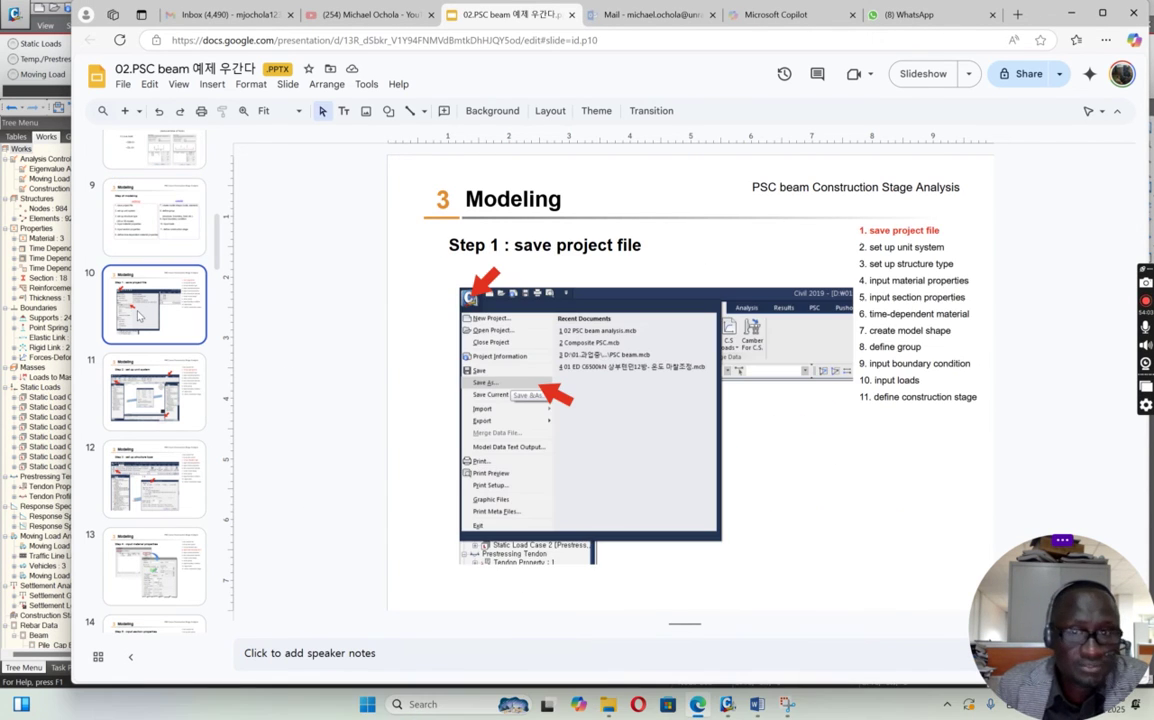
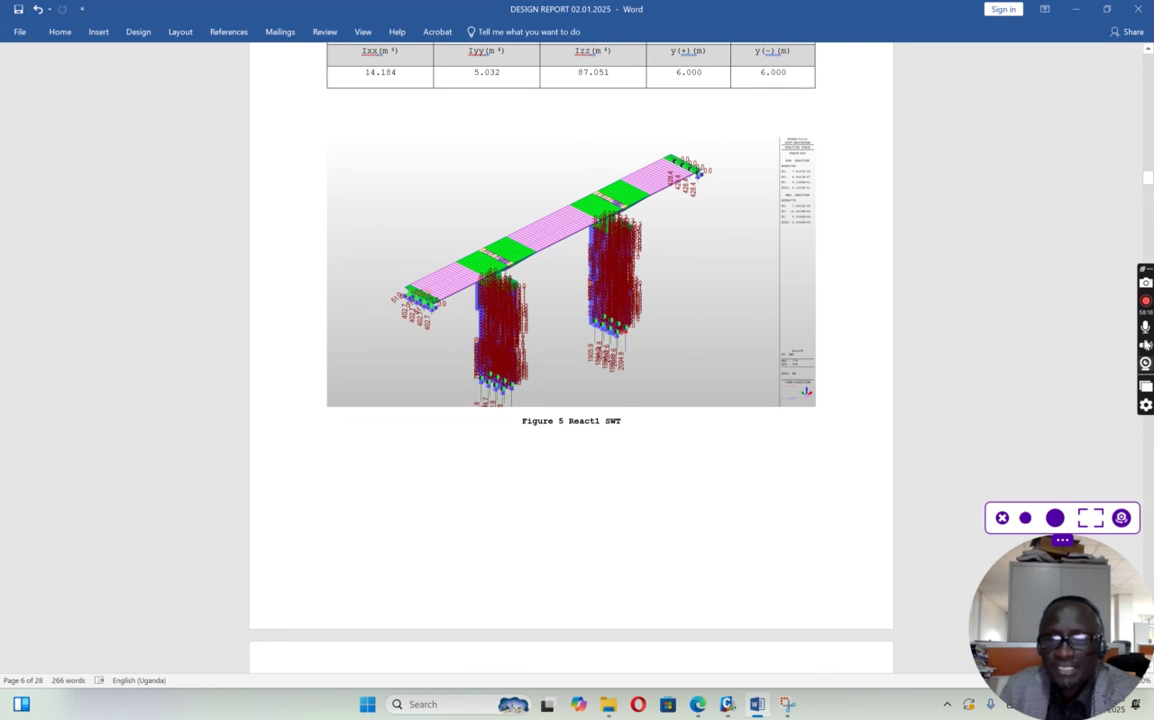
# Browse the design report's result figures from React1 SWT to BeamDiag and return to MIDAS Civil
pyautogui.moveTo(1150, 180); pyautogui.dragTo(1151, 283)
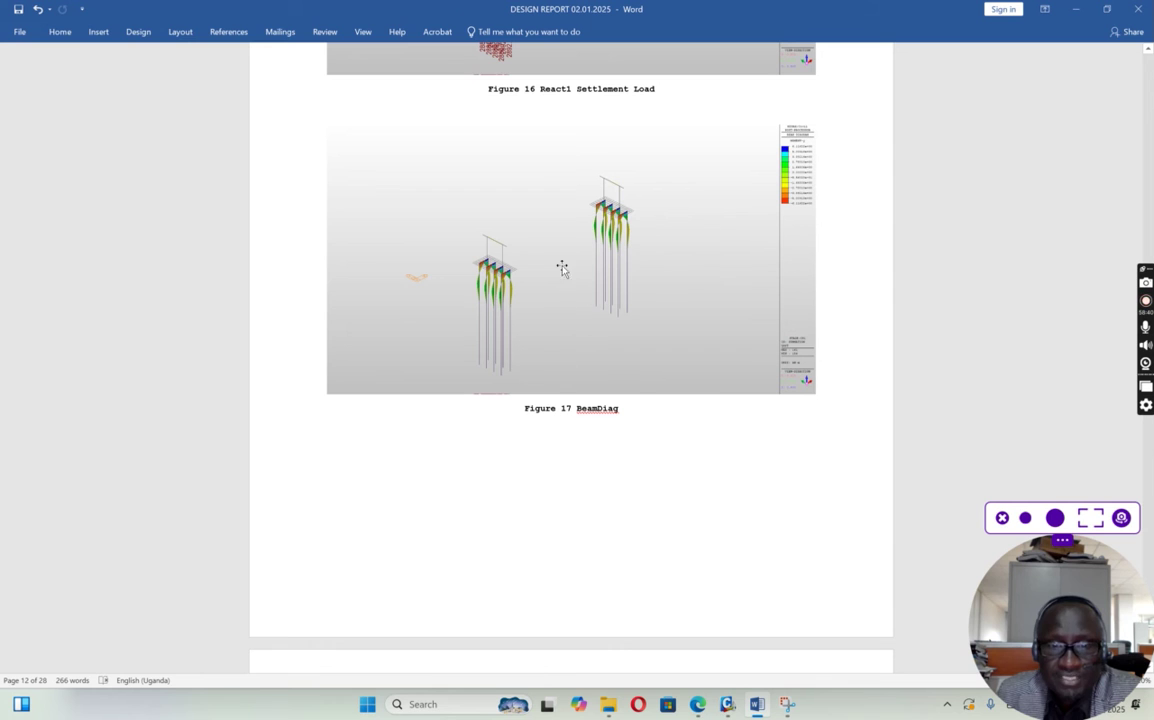
pyautogui.click(728, 704)
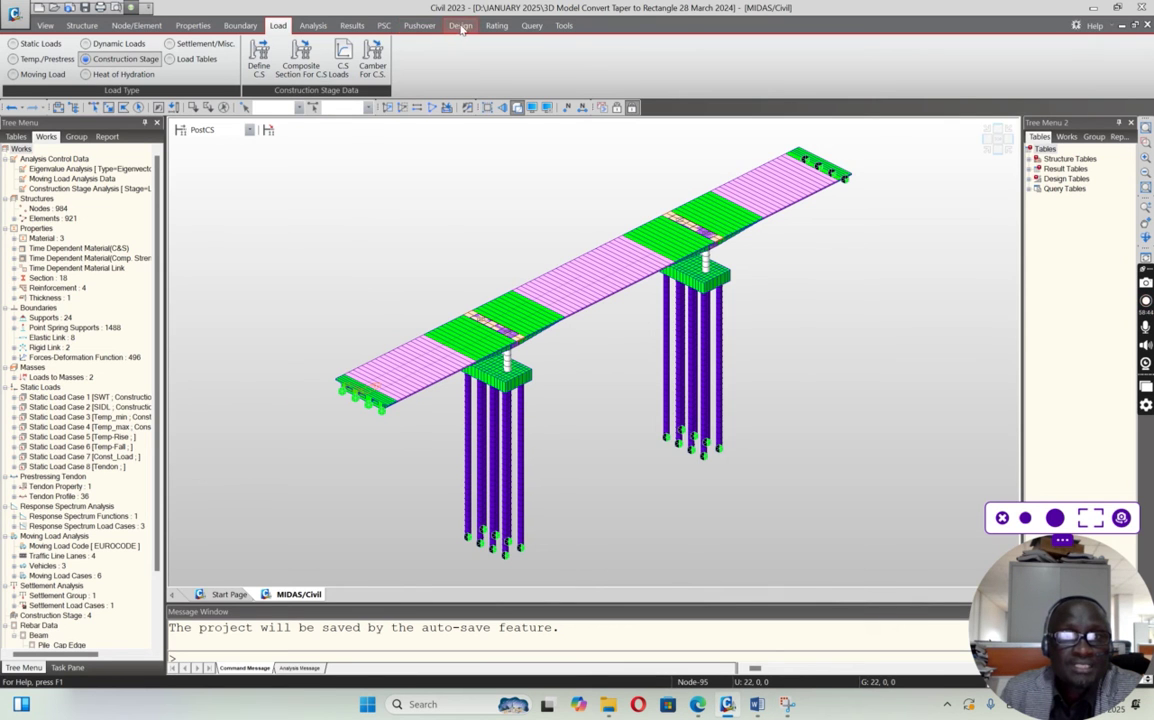
# Display the PostCS beam diagram of My moments for load case ST: SWT with solid fill
pyautogui.click(351, 25)
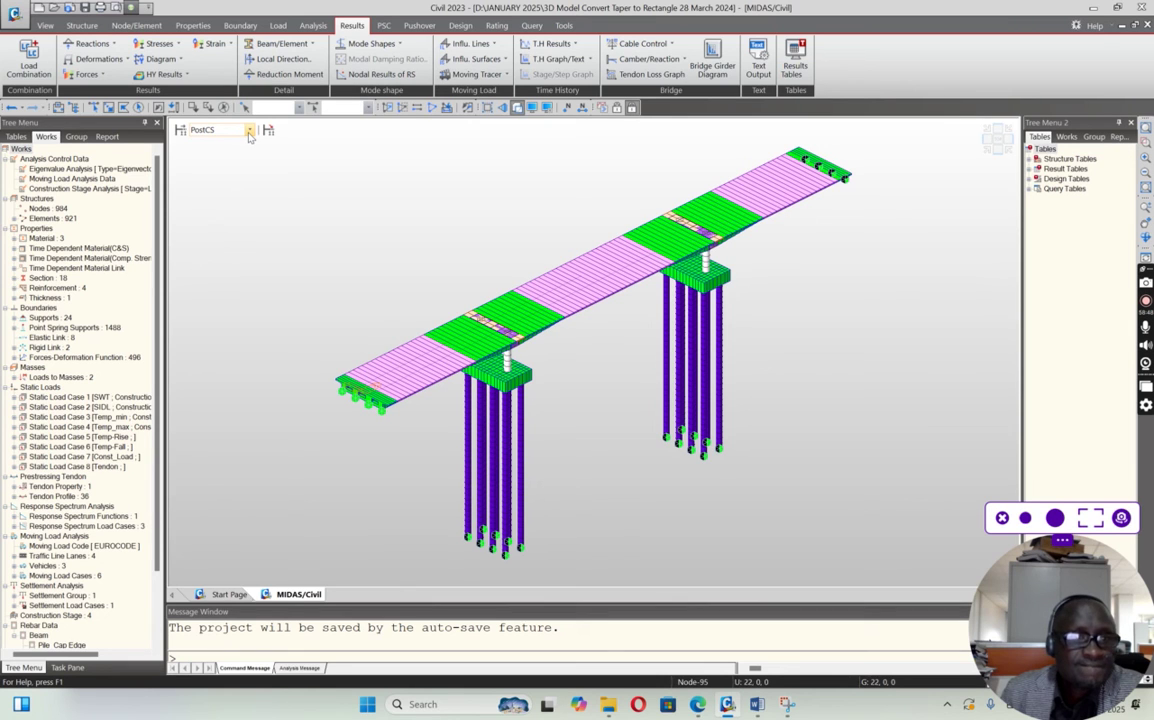
pyautogui.click(88, 74)
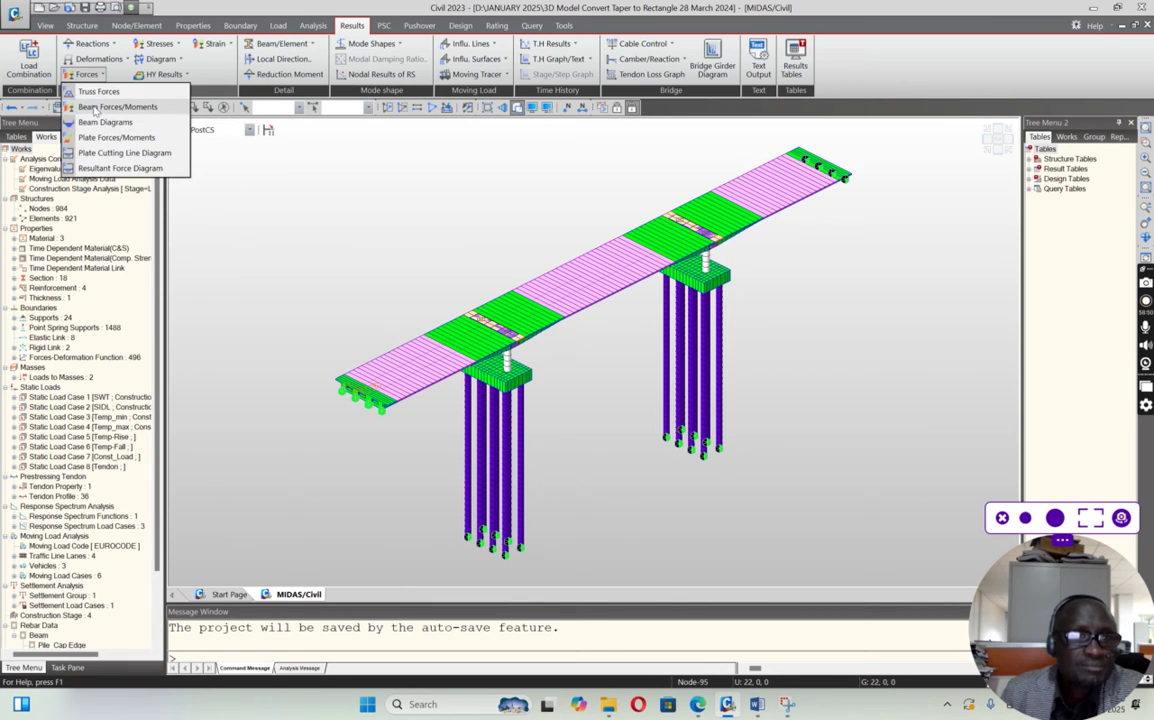
pyautogui.click(104, 121)
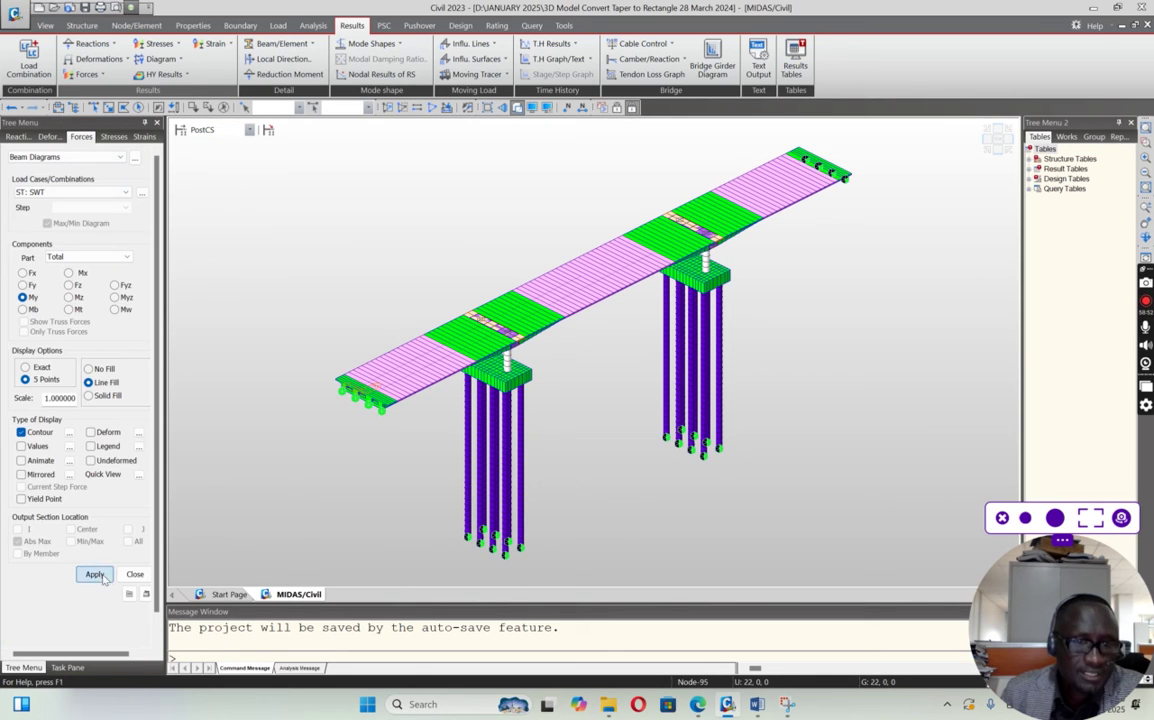
pyautogui.click(94, 574)
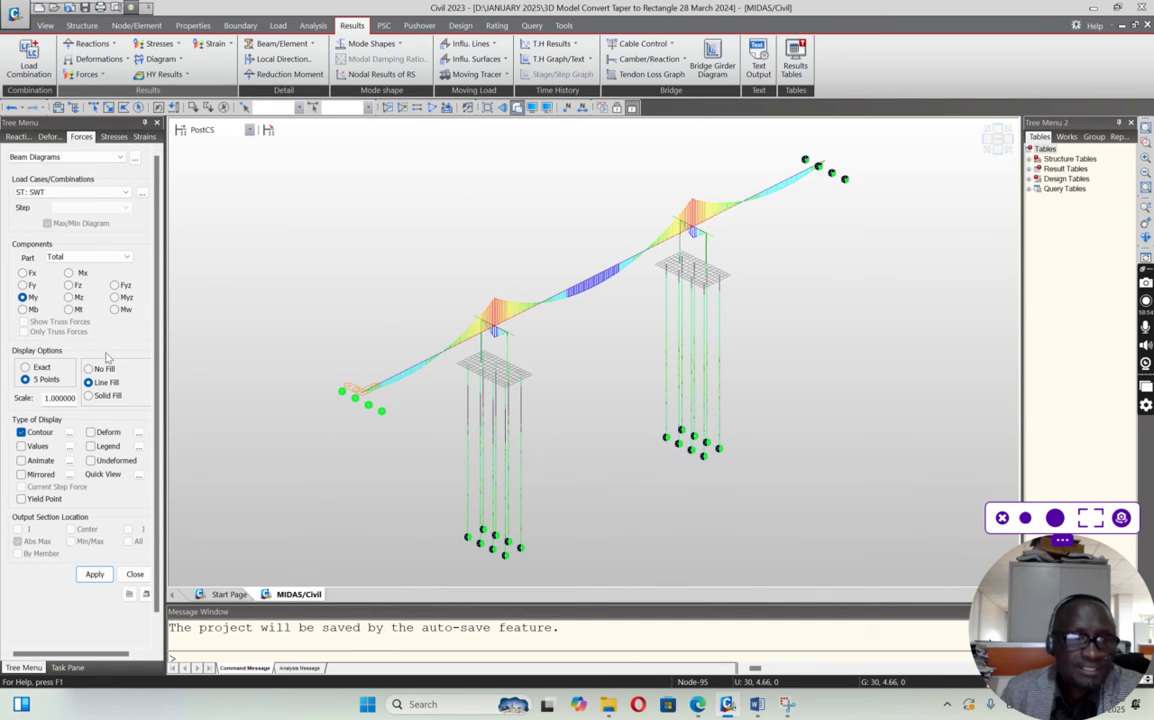
pyautogui.click(94, 574)
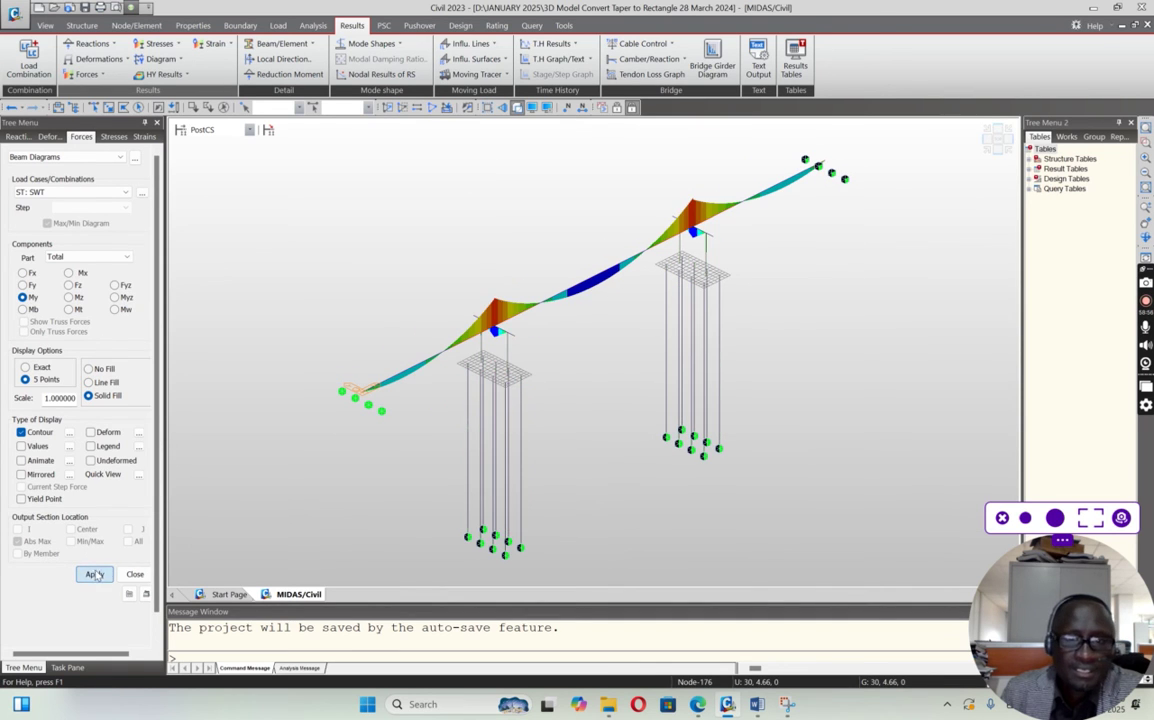
# Switch to construction stage CS1 and show its Summation My beam diagram with the legend enabled
pyautogui.click(245, 130)
pyautogui.click(214, 144)
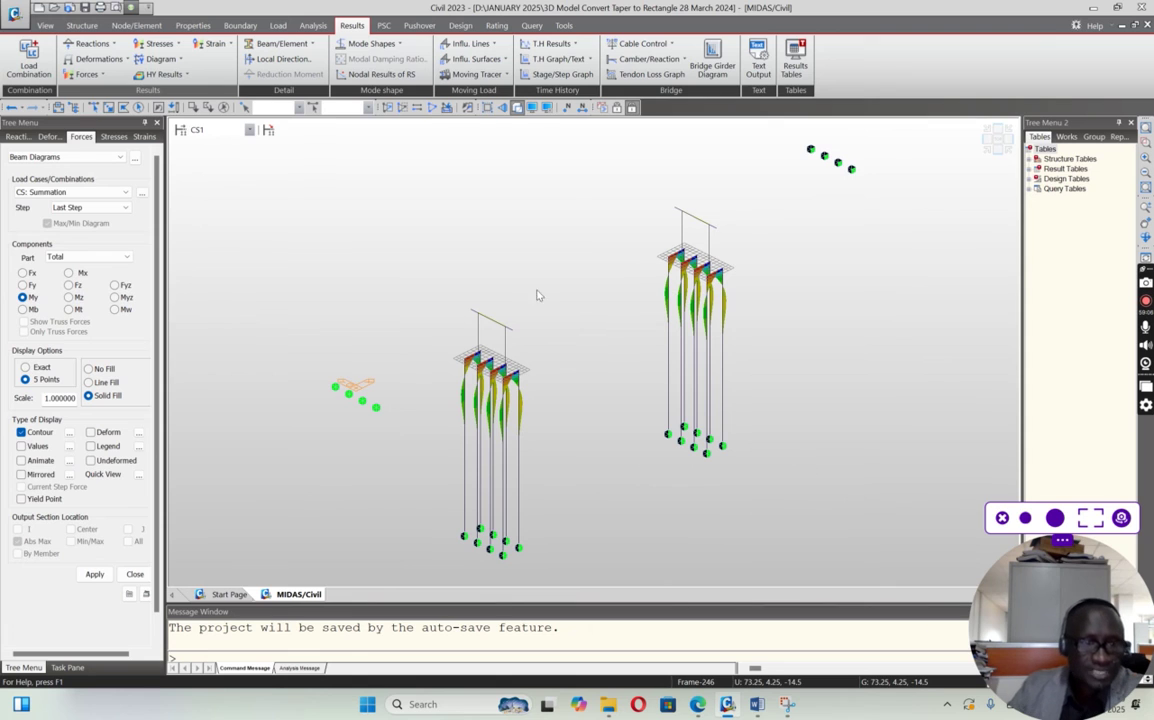
pyautogui.click(90, 446)
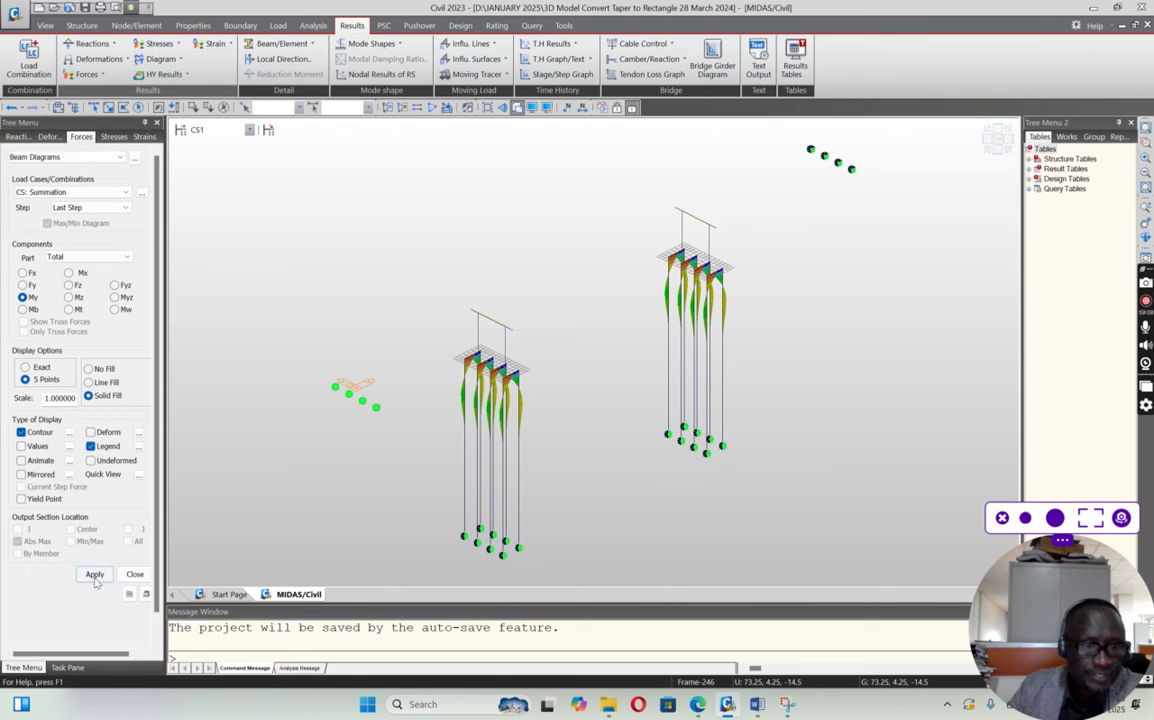
pyautogui.click(94, 574)
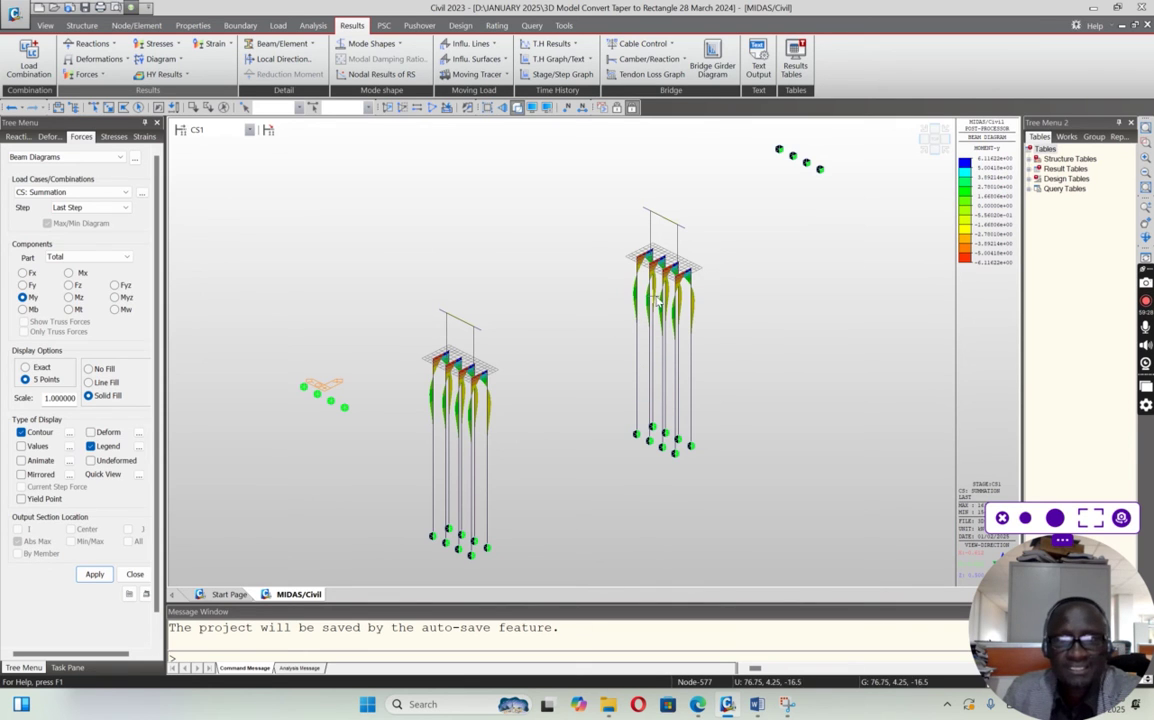
pyautogui.moveTo(626, 363)
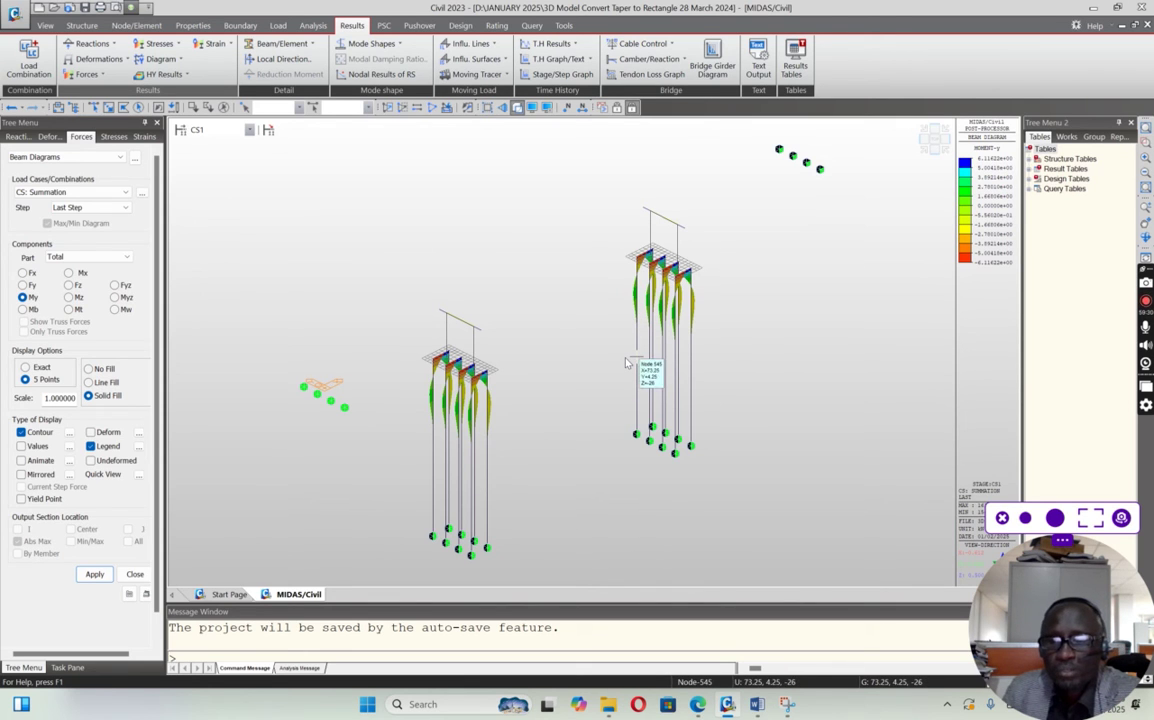
pyautogui.click(933, 147)
pyautogui.click(922, 152)
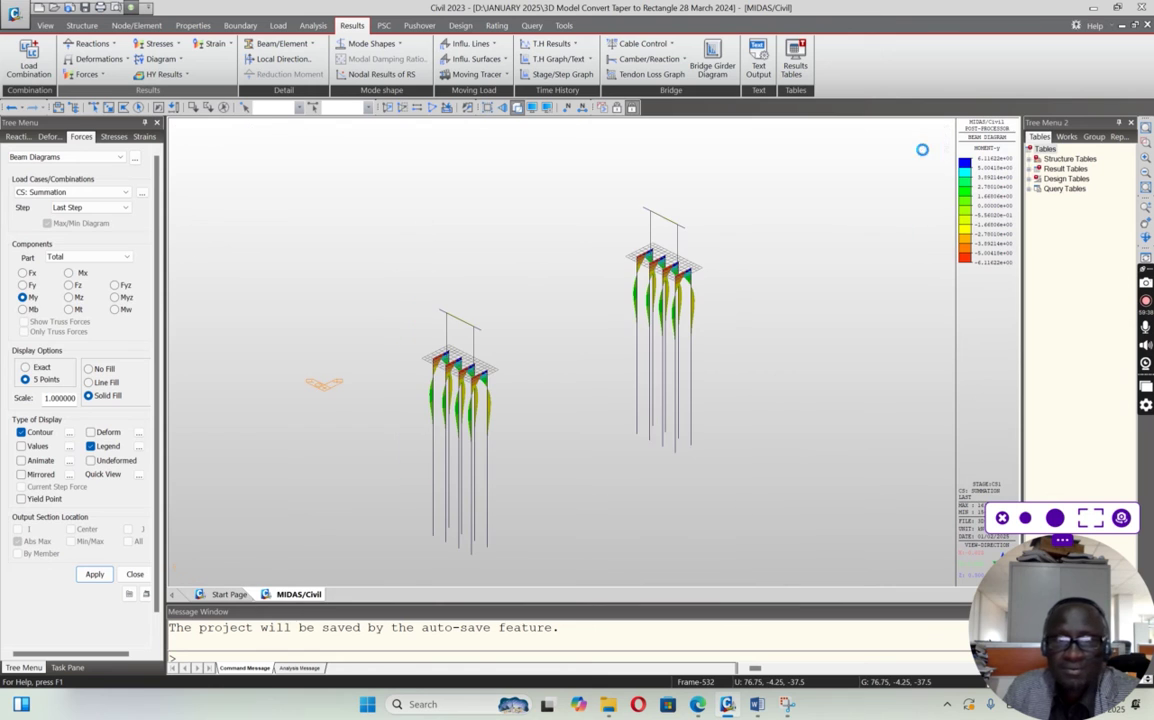
# Switch to construction stage CS2 and view its Summation beam diagrams for My and axial force Fx
pyautogui.click(249, 130)
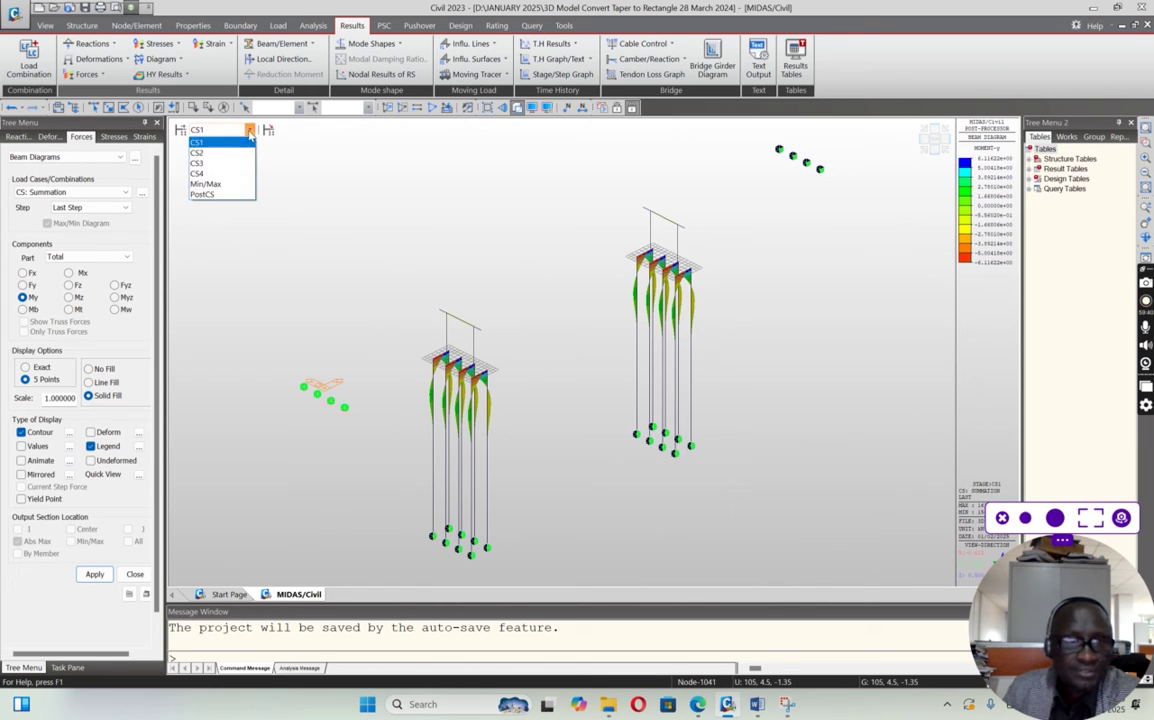
pyautogui.click(218, 158)
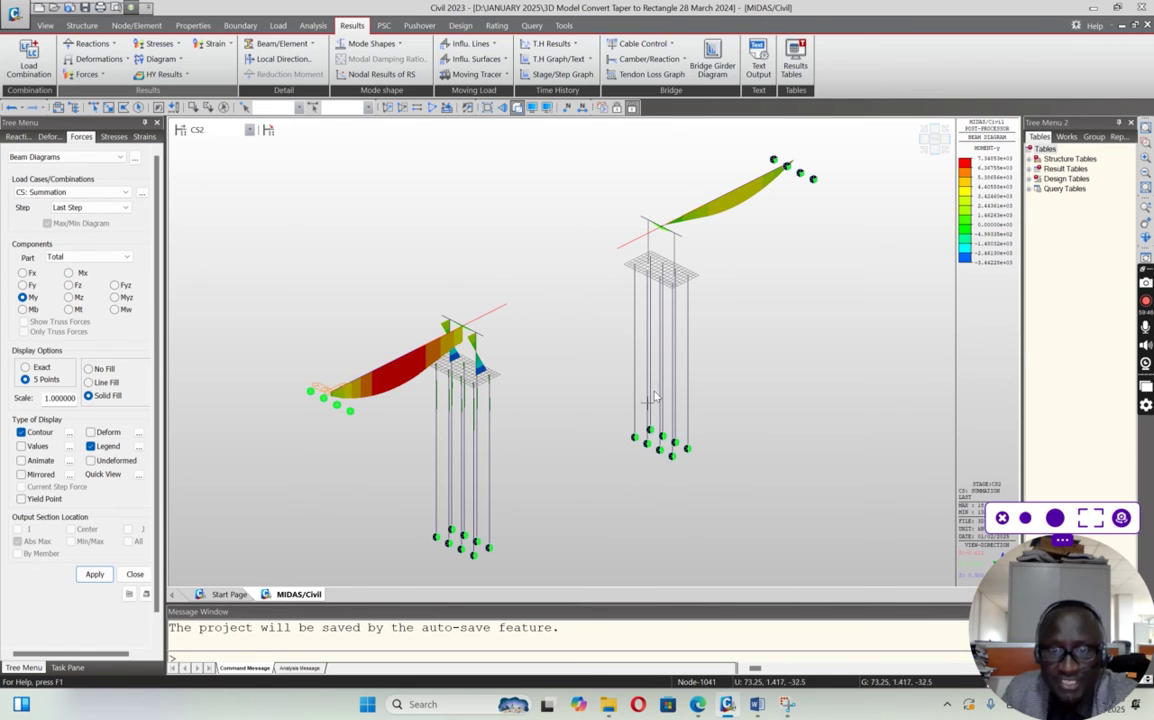
pyautogui.click(22, 273)
pyautogui.click(93, 573)
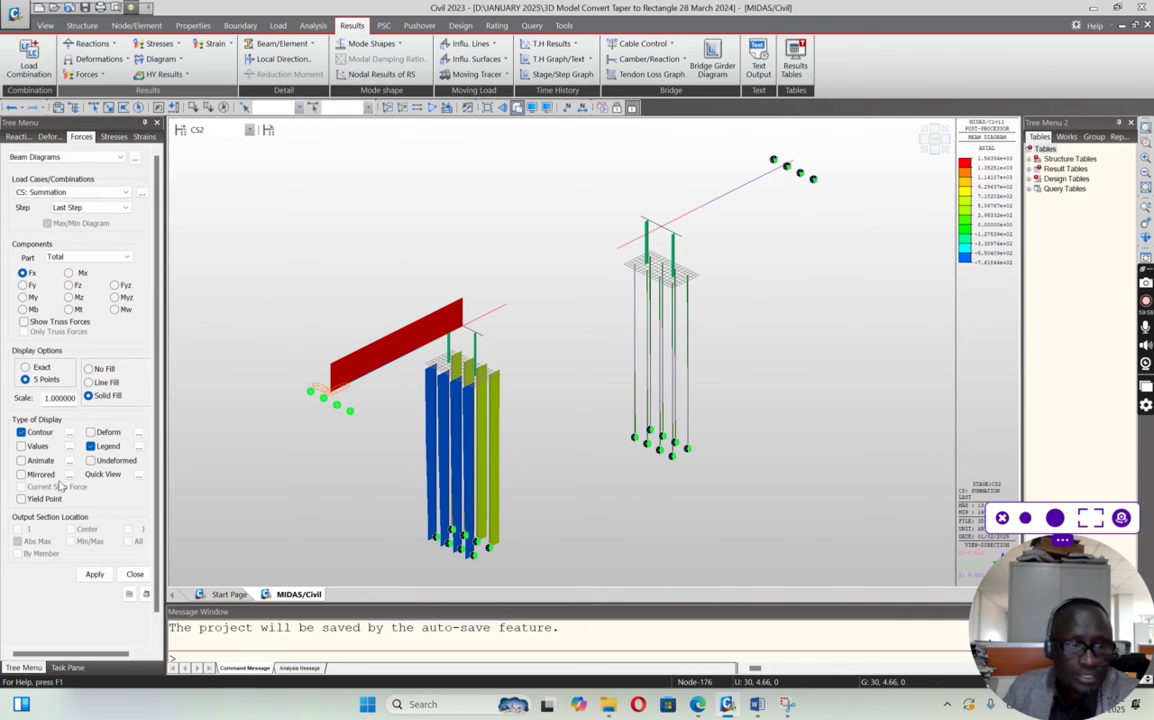
# Display the CS2 axial force Fx diagram for the CS: Dead Load case
pyautogui.click(121, 193)
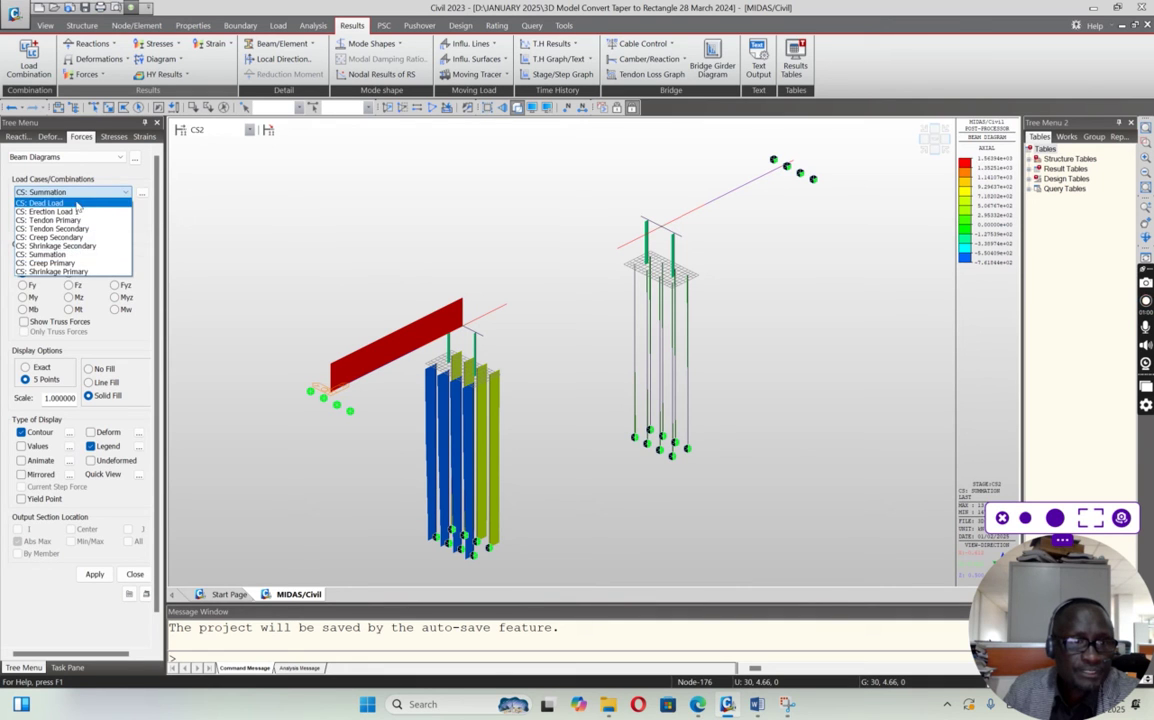
pyautogui.click(70, 198)
pyautogui.click(93, 575)
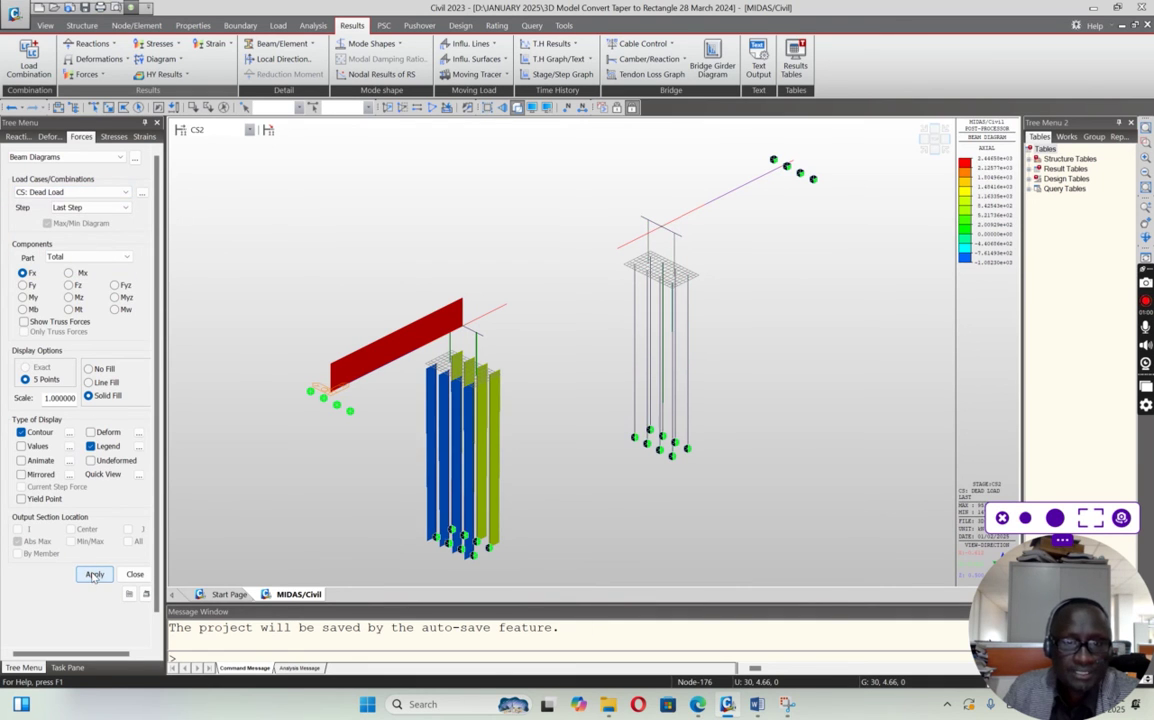
# Switch to construction stage CS3 and view the Dead Load beam diagrams for shear Fz and moment My
pyautogui.click(210, 130)
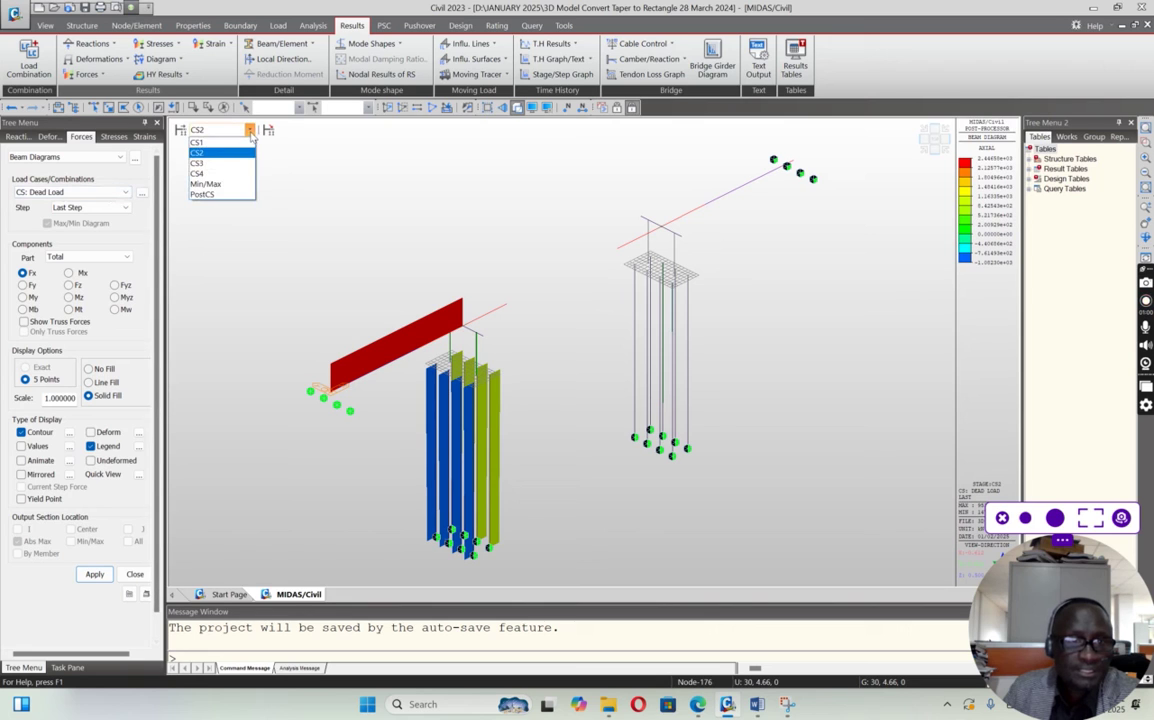
pyautogui.click(212, 156)
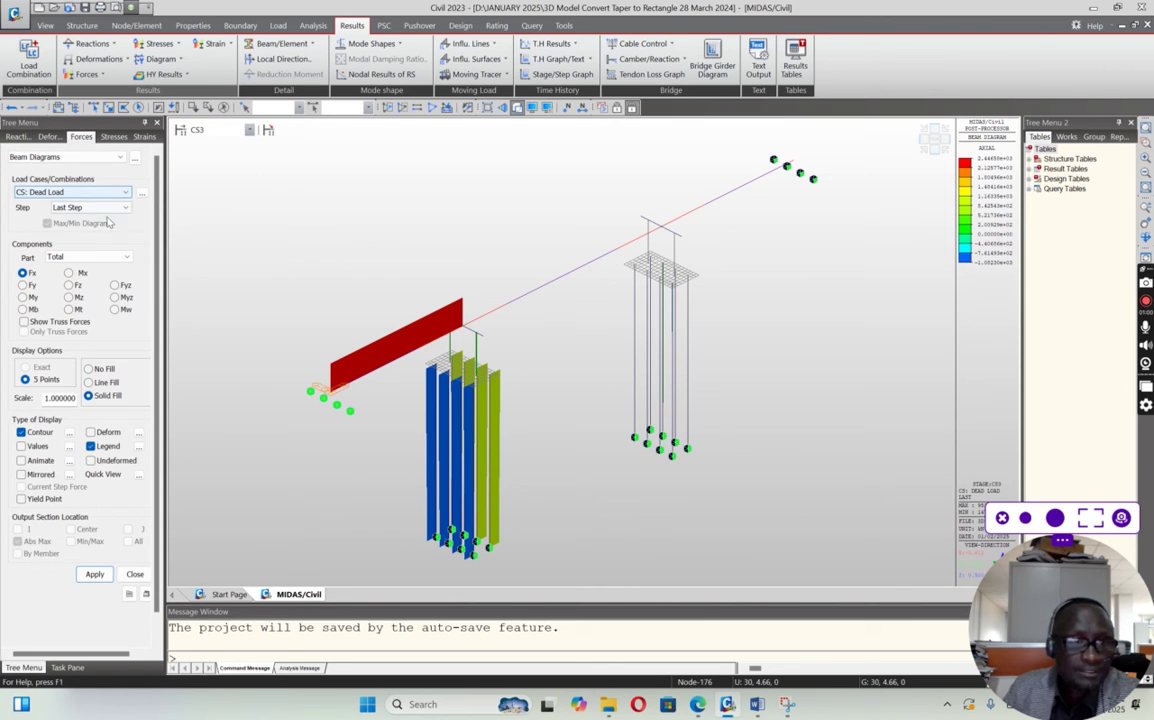
pyautogui.click(68, 285)
pyautogui.click(94, 575)
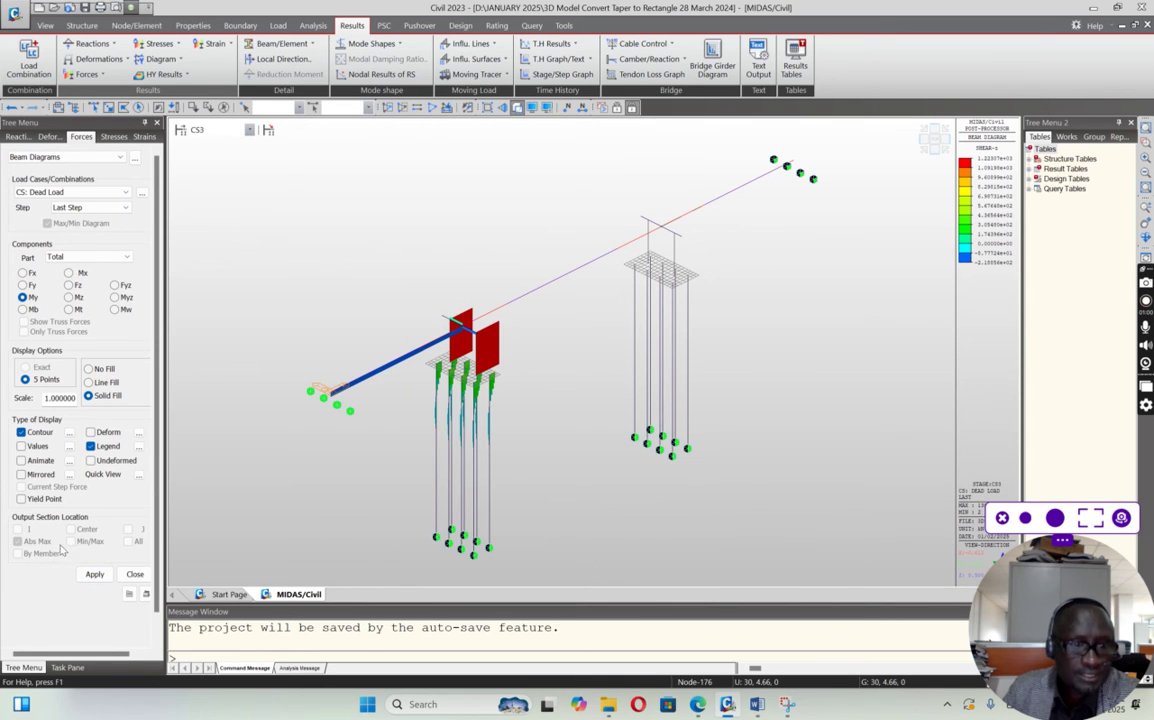
pyautogui.click(94, 574)
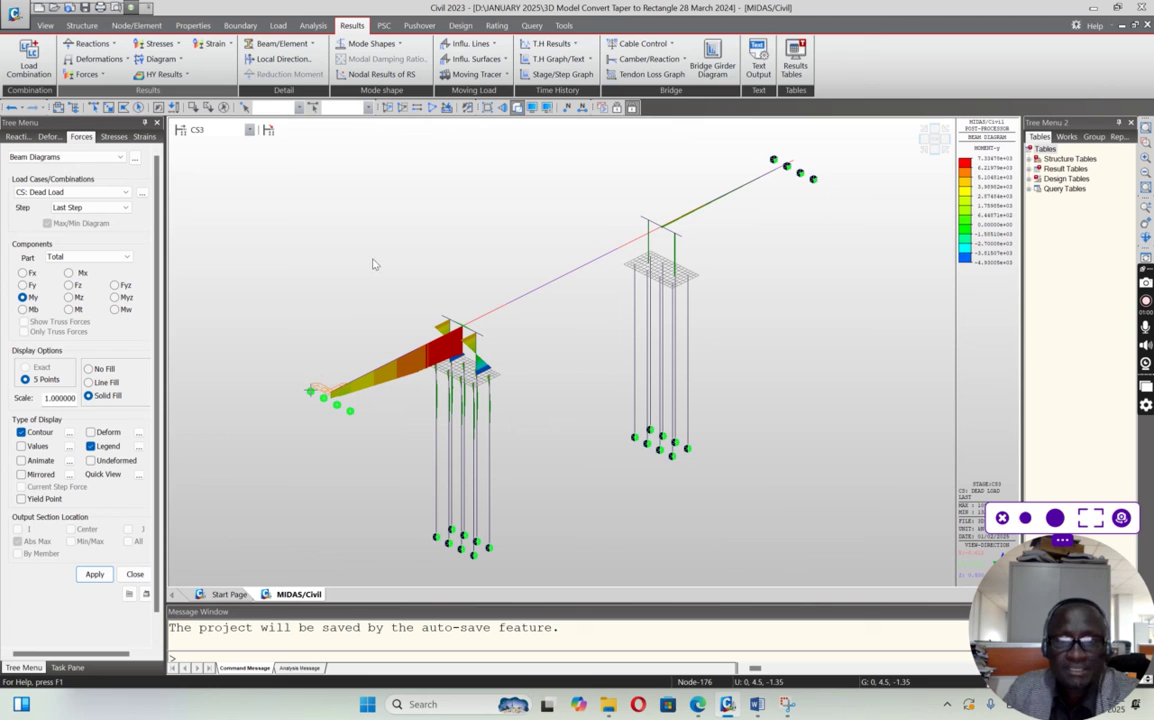
# View the Dead Load My diagram at stage CS4, and return to the PostCS stage
pyautogui.click(220, 130)
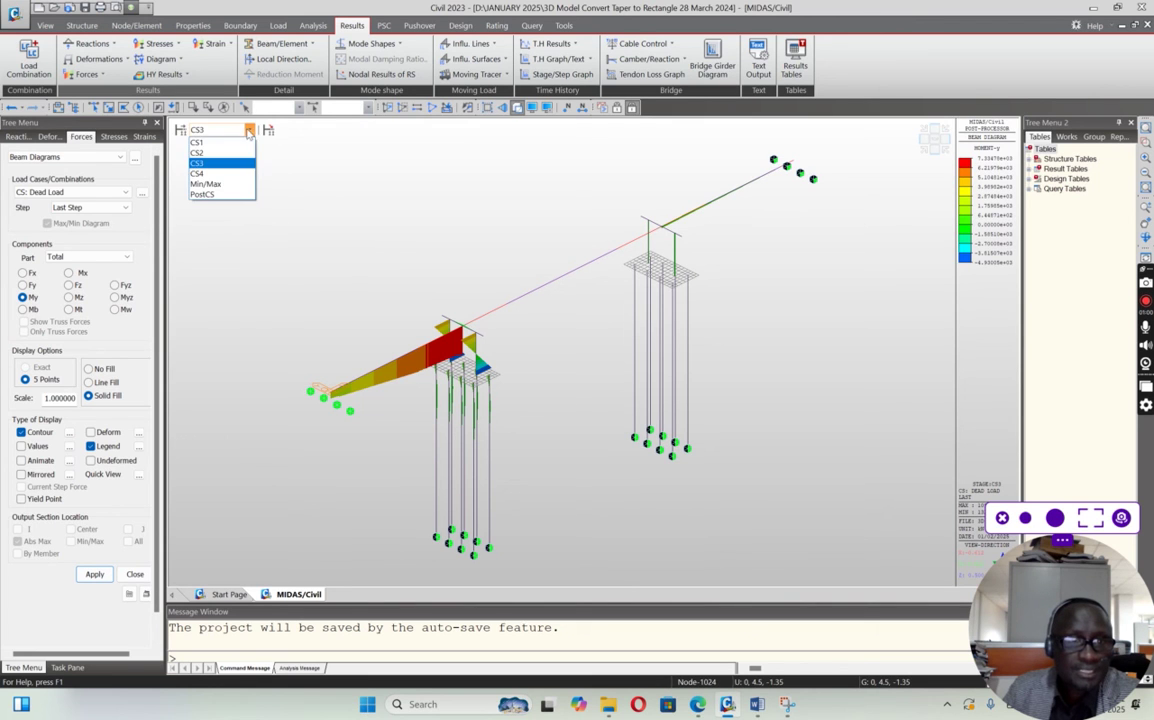
pyautogui.click(200, 174)
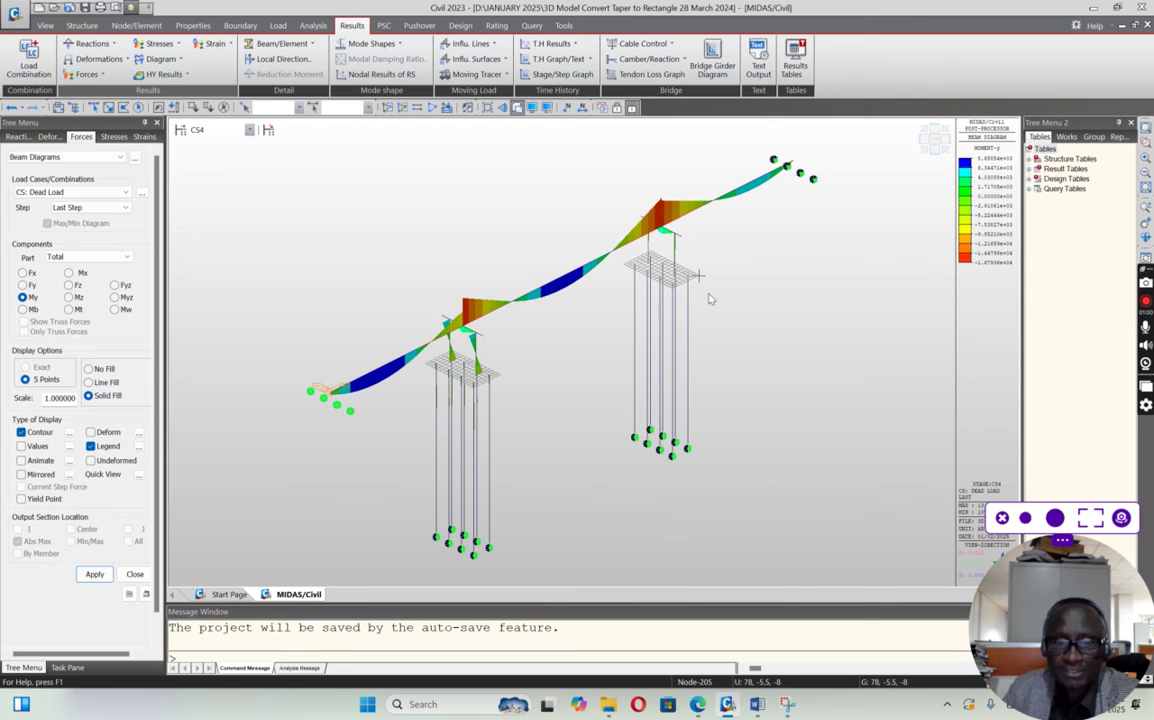
pyautogui.click(248, 131)
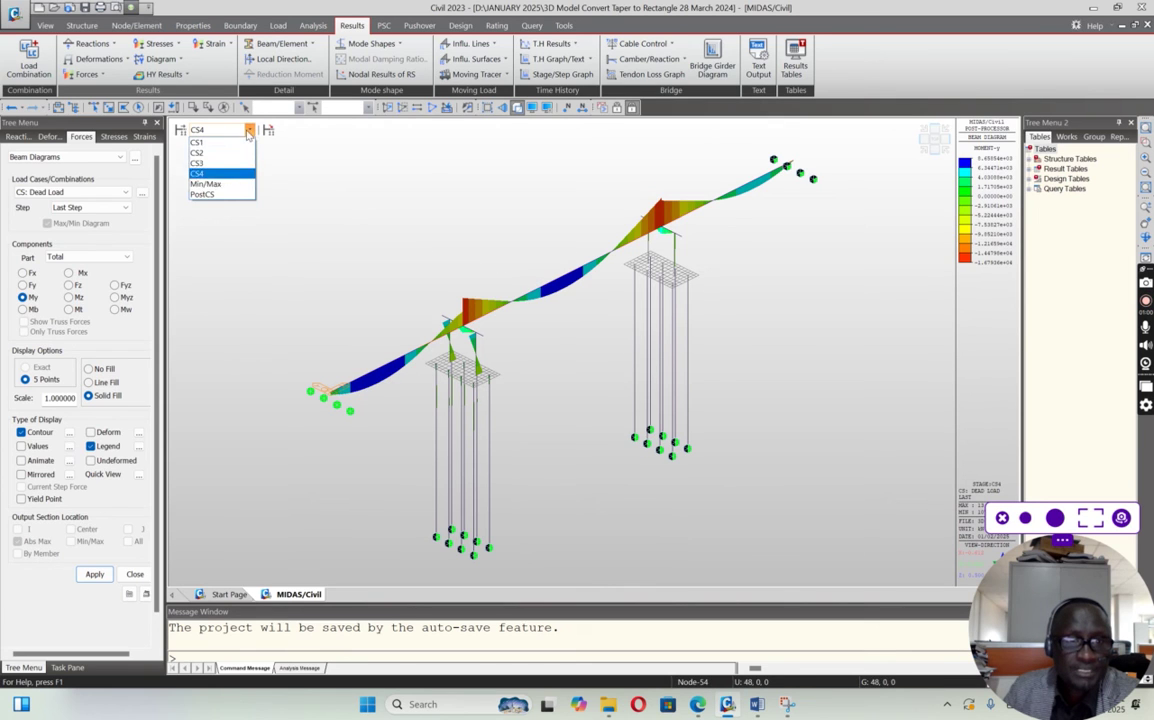
pyautogui.click(205, 176)
pyautogui.click(249, 130)
pyautogui.click(204, 194)
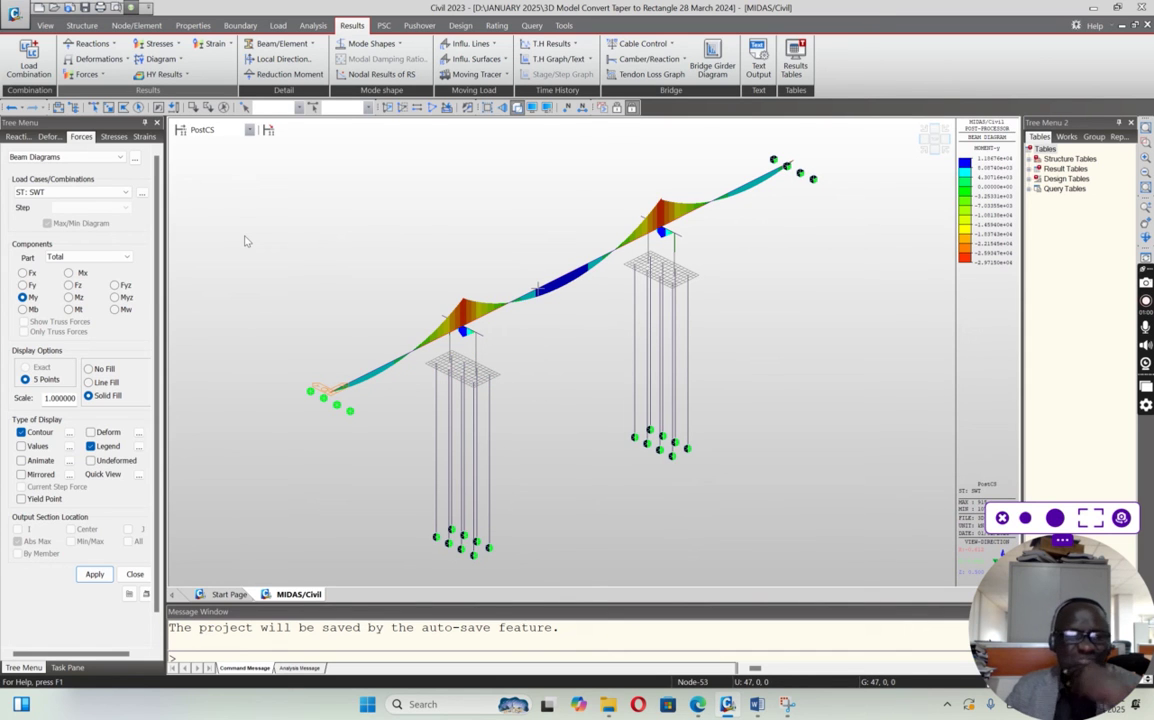
# Browse the PostCS load cases and combinations, and plot the My diagram for SMall: Setlement
pyautogui.click(125, 192)
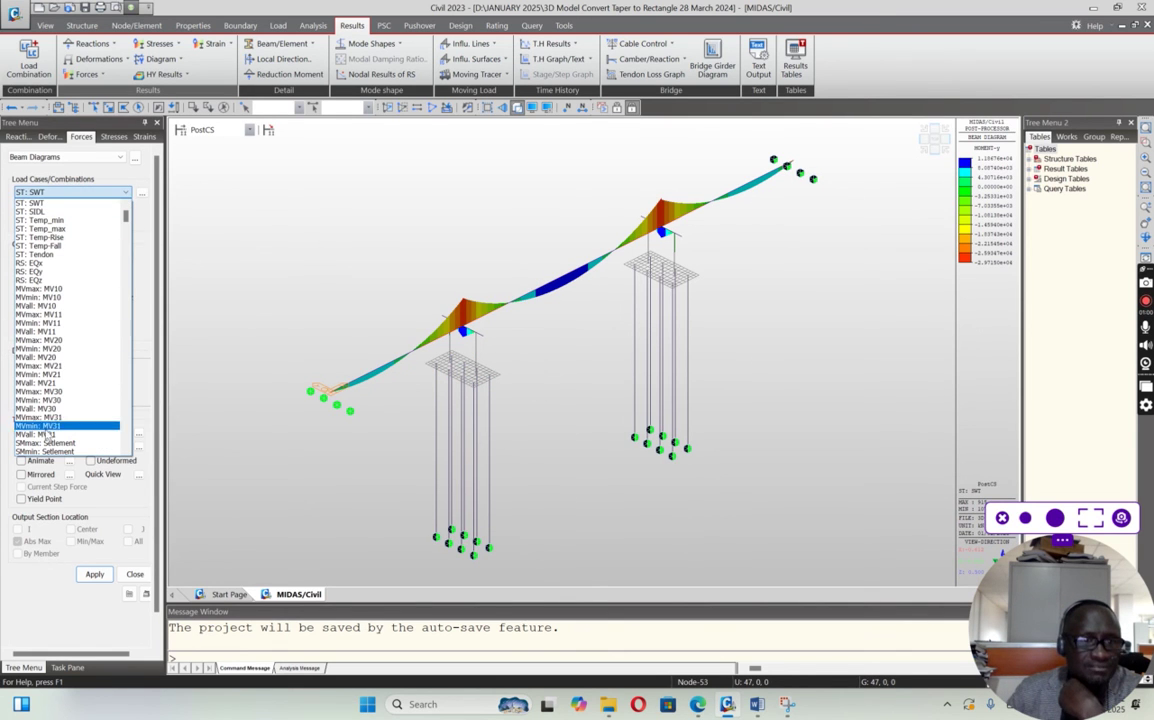
pyautogui.click(125, 233)
pyautogui.click(126, 214)
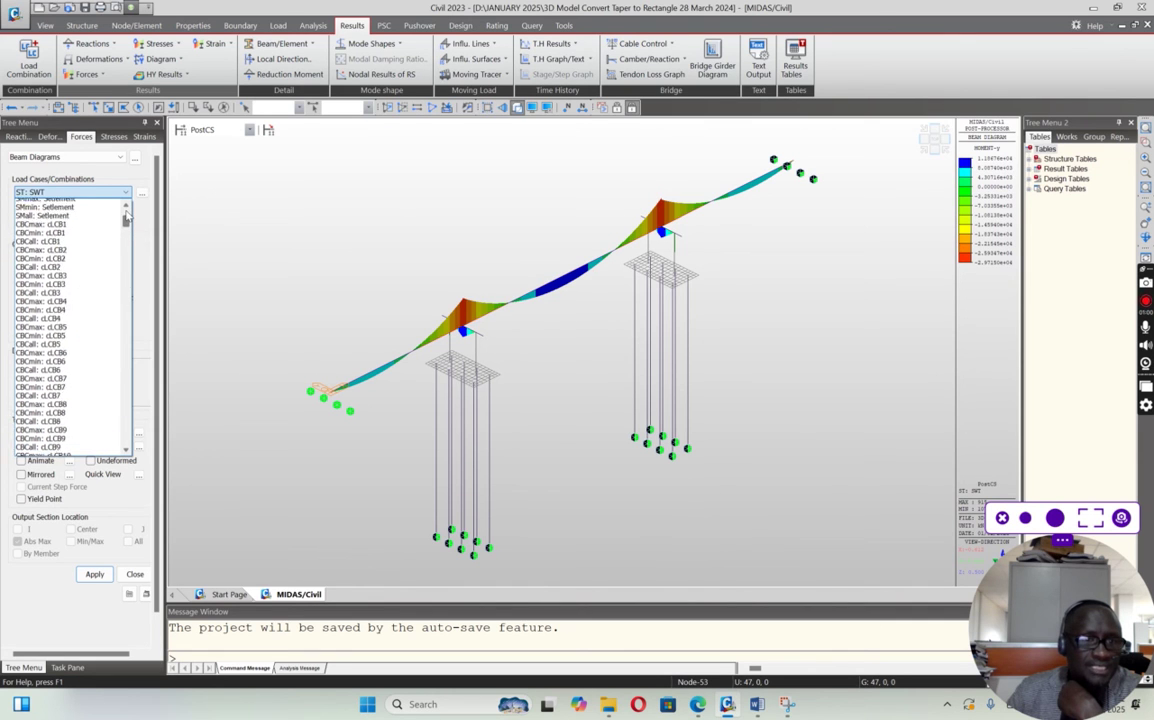
pyautogui.click(49, 341)
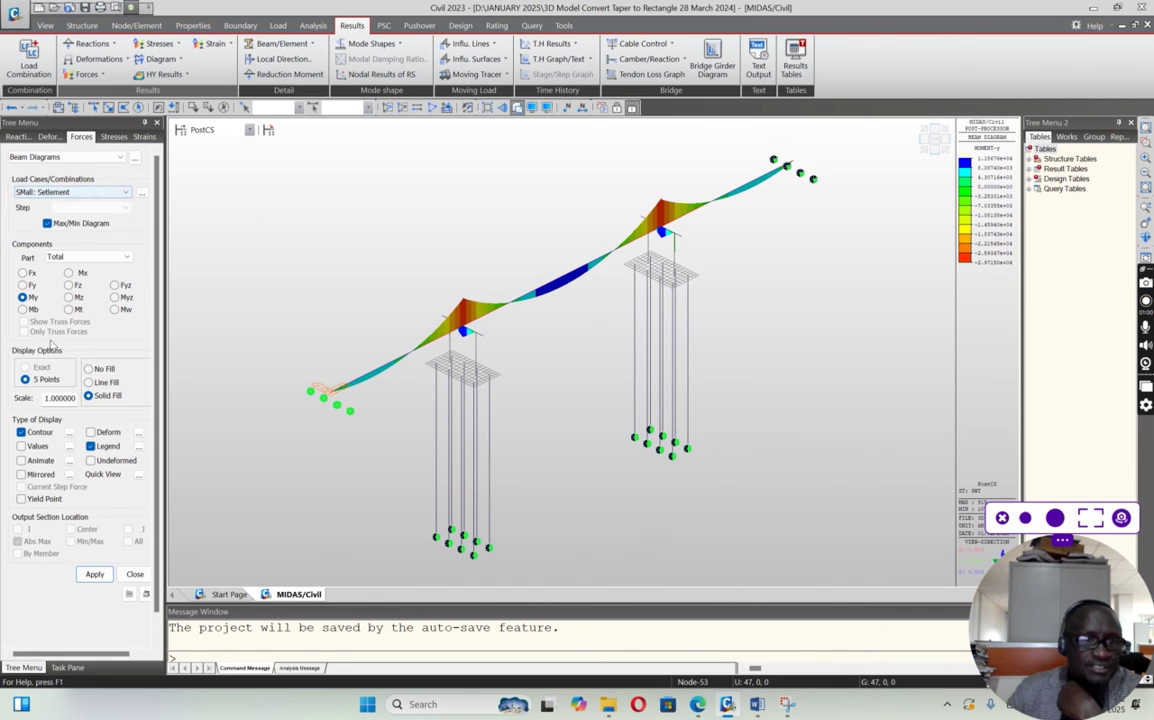
pyautogui.click(93, 574)
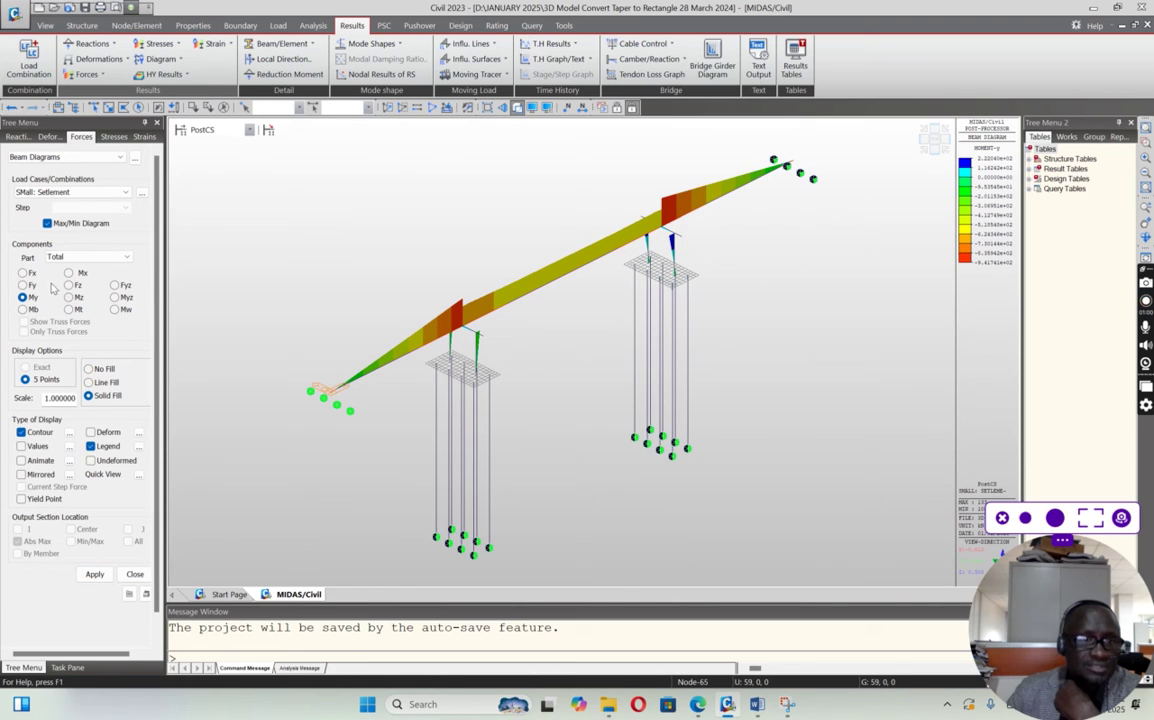
# View the SMall: Setlement beam diagrams for axial force Fx and shear Fz
pyautogui.click(22, 272)
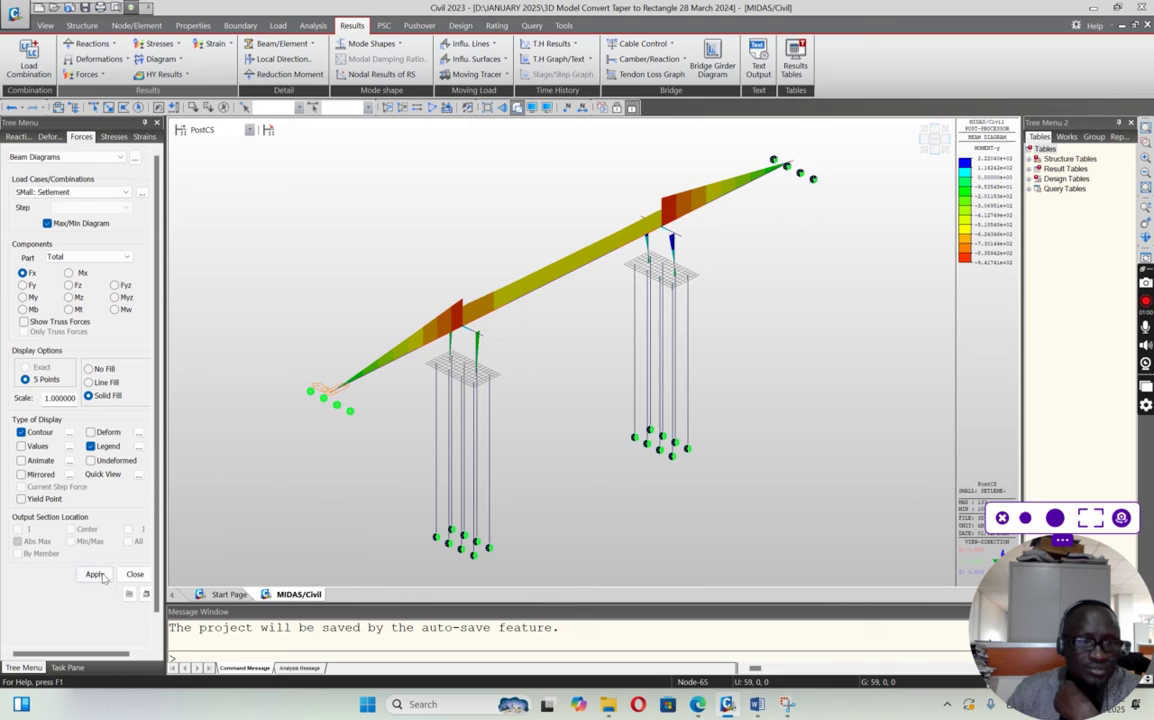
pyautogui.click(102, 576)
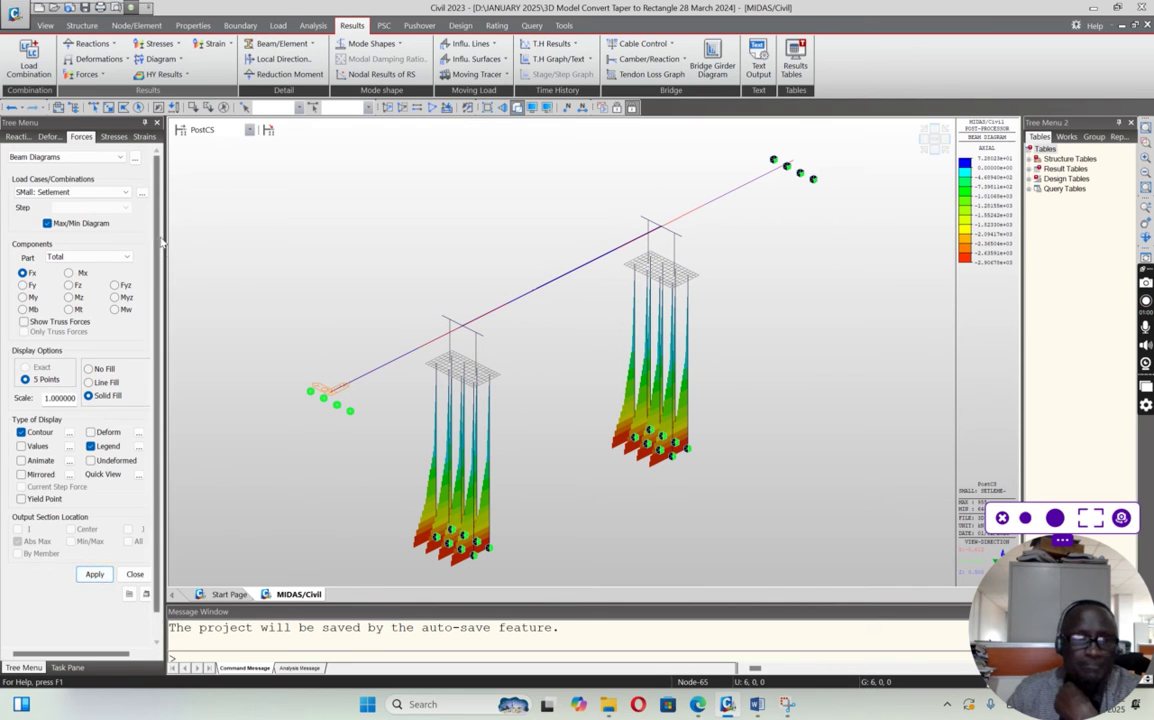
pyautogui.click(68, 285)
pyautogui.click(94, 574)
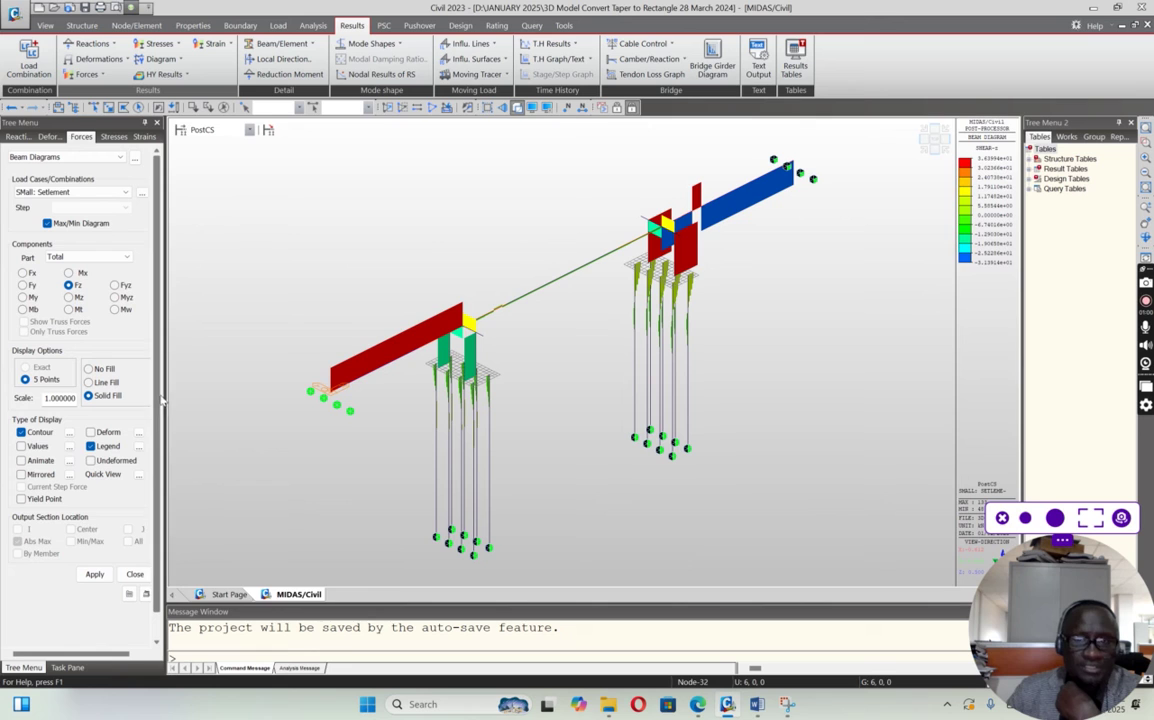
# Display the PostCS shear Fz diagram for load case ST: Tendon
pyautogui.click(126, 192)
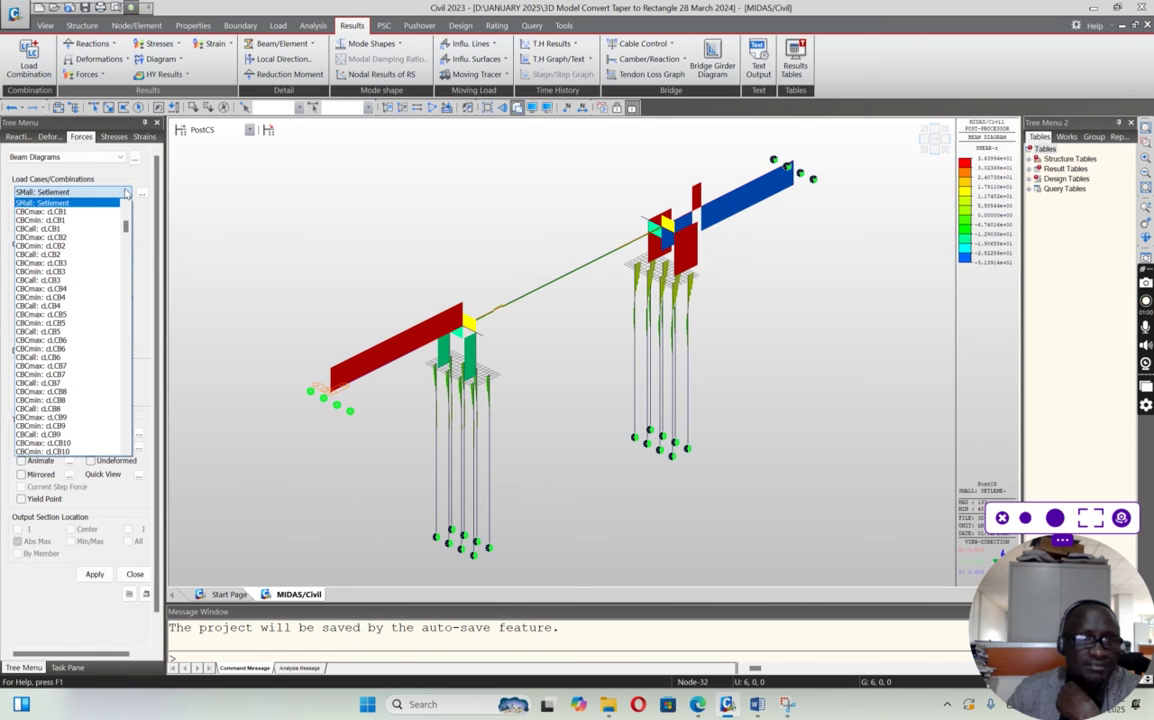
pyautogui.scroll(10, 127, 212)
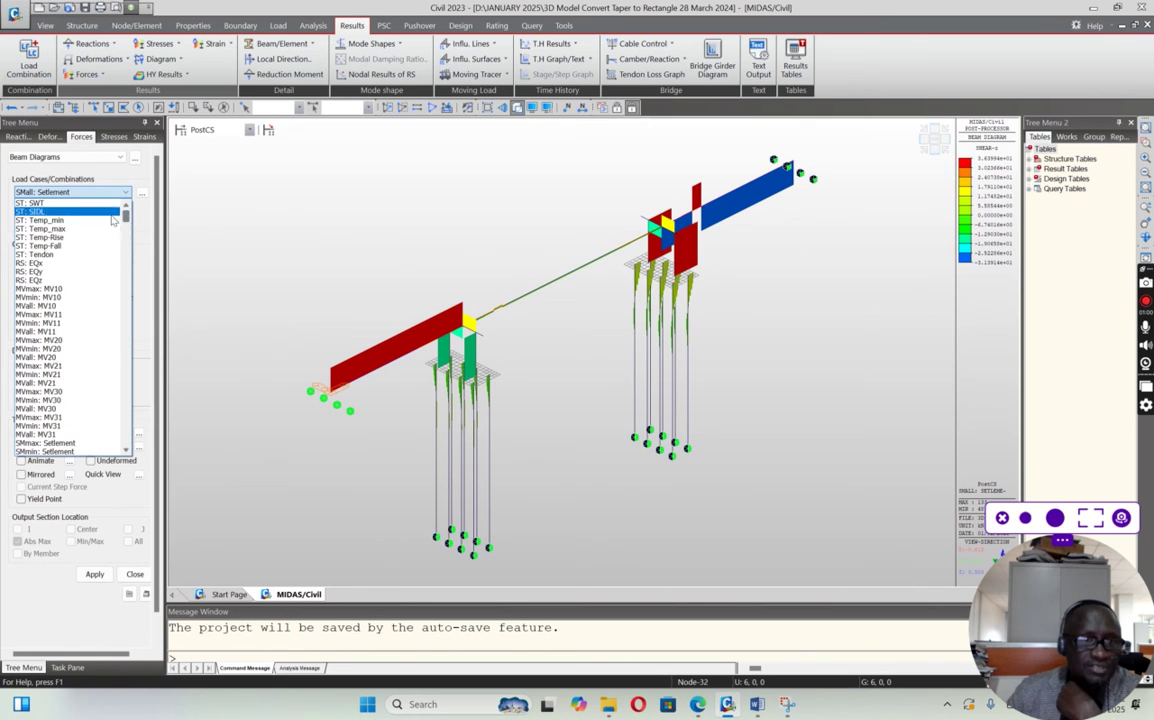
pyautogui.click(42, 254)
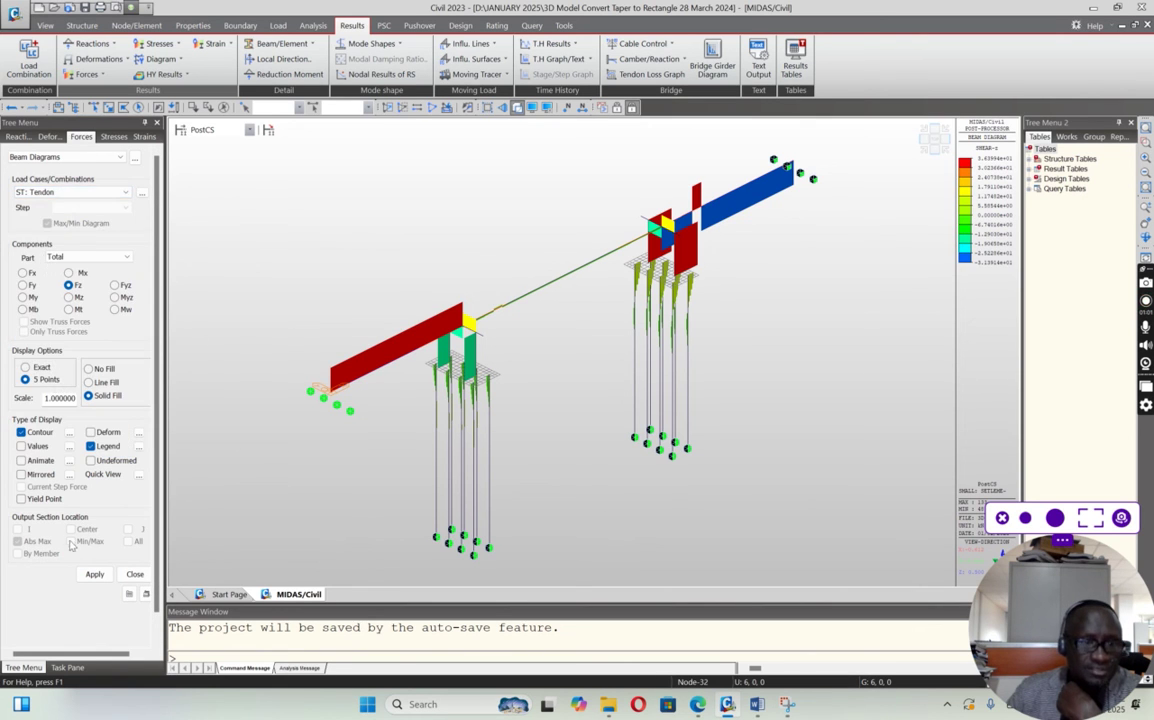
pyautogui.click(94, 574)
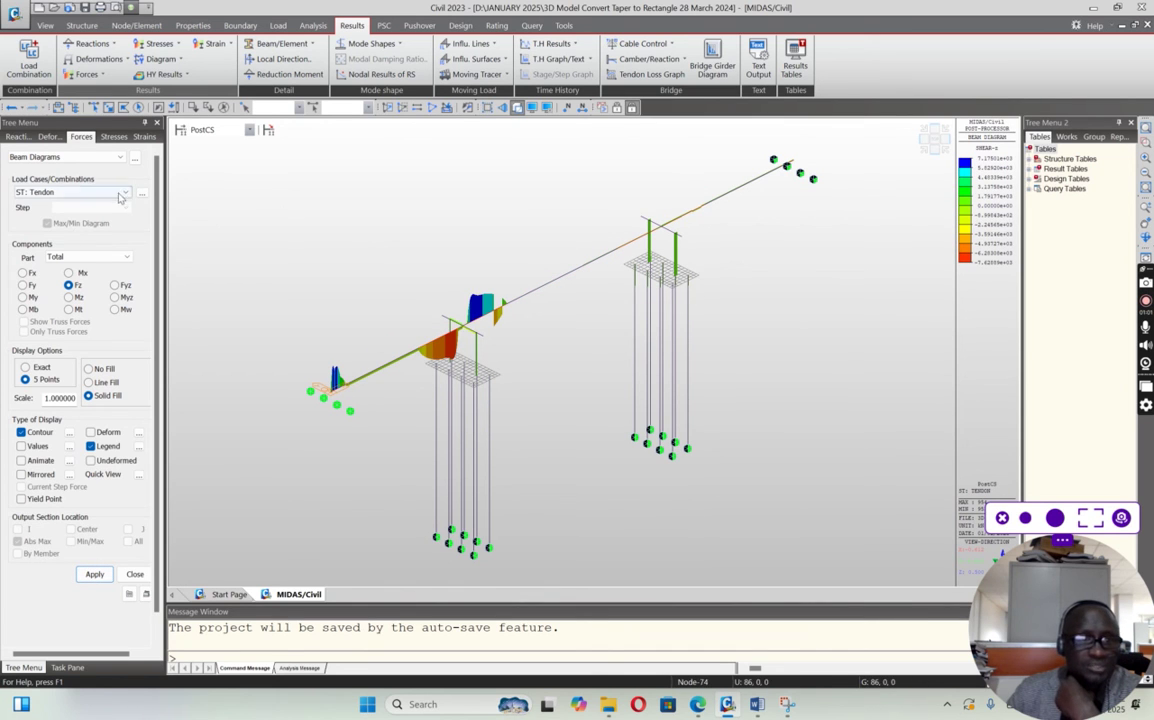
# Display the PostCS shear Fz beam diagram for response spectrum load case RS: EQz
pyautogui.click(75, 192)
pyautogui.click(36, 229)
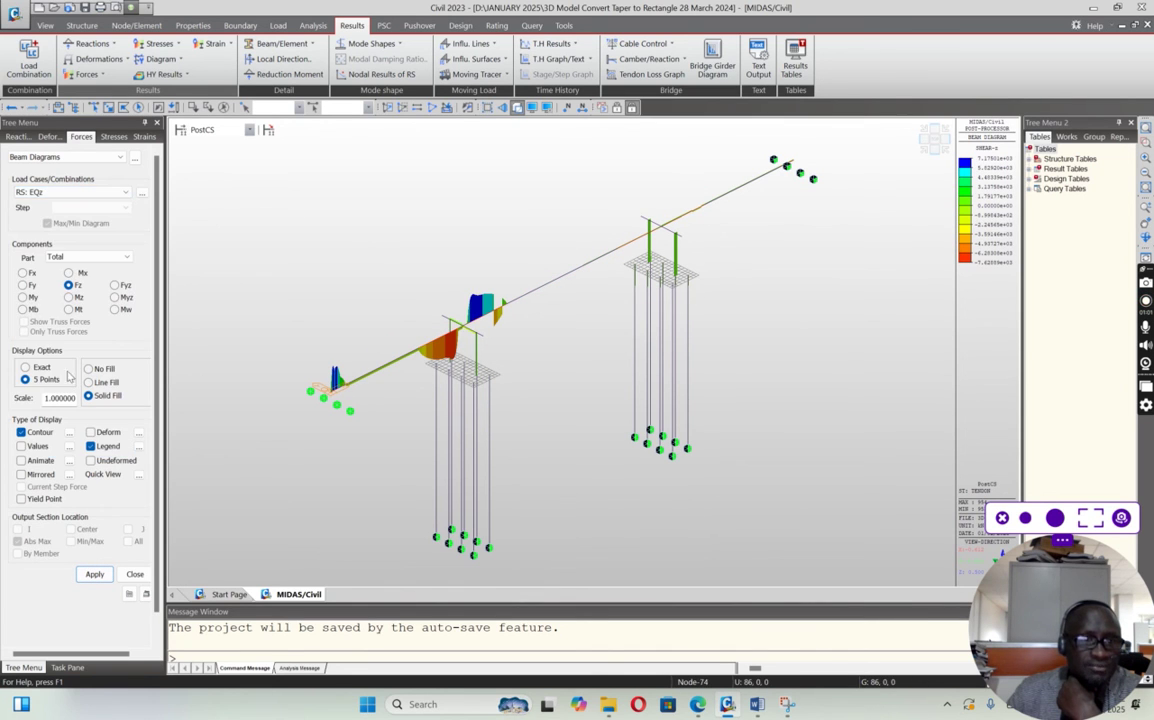
pyautogui.click(94, 573)
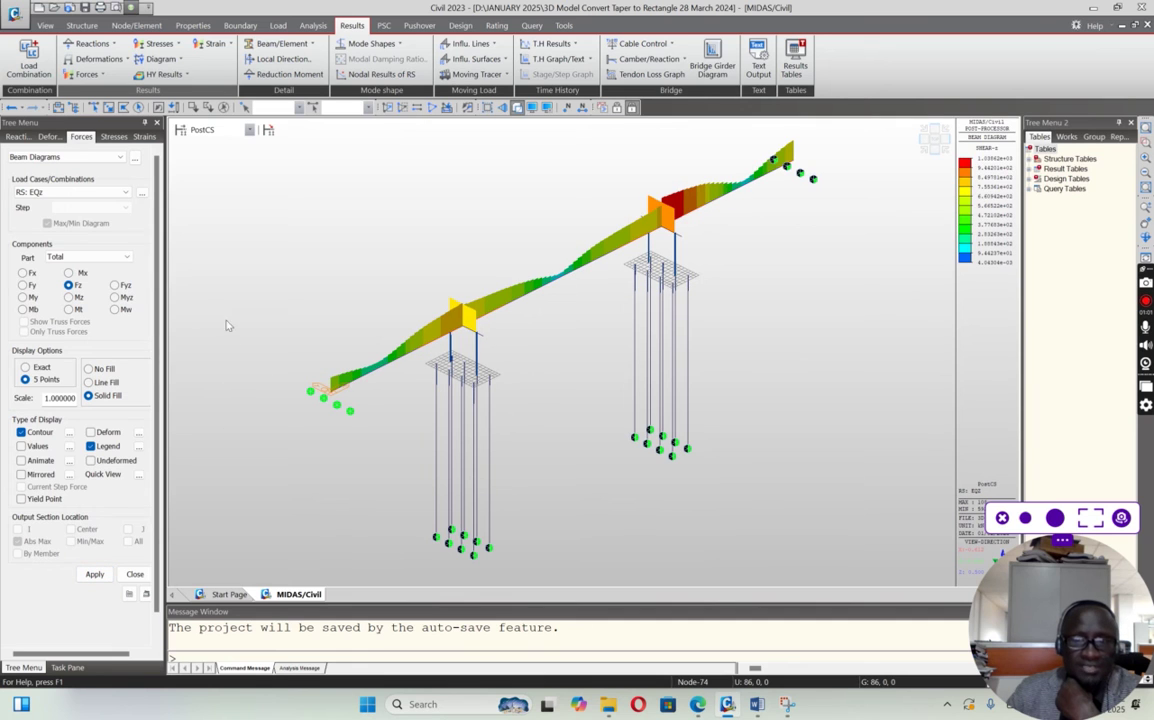
# Display the PostCS shear Fz beam diagram for response spectrum load case RS: EQy
pyautogui.click(126, 192)
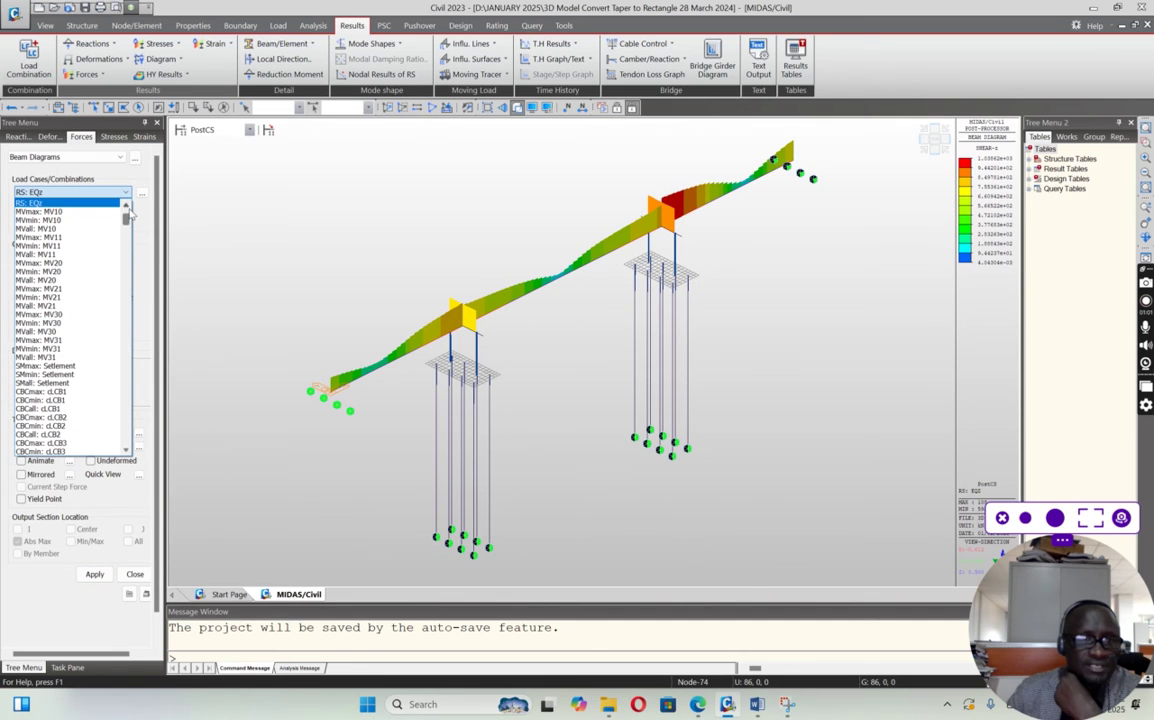
pyautogui.click(127, 206)
pyautogui.click(127, 206)
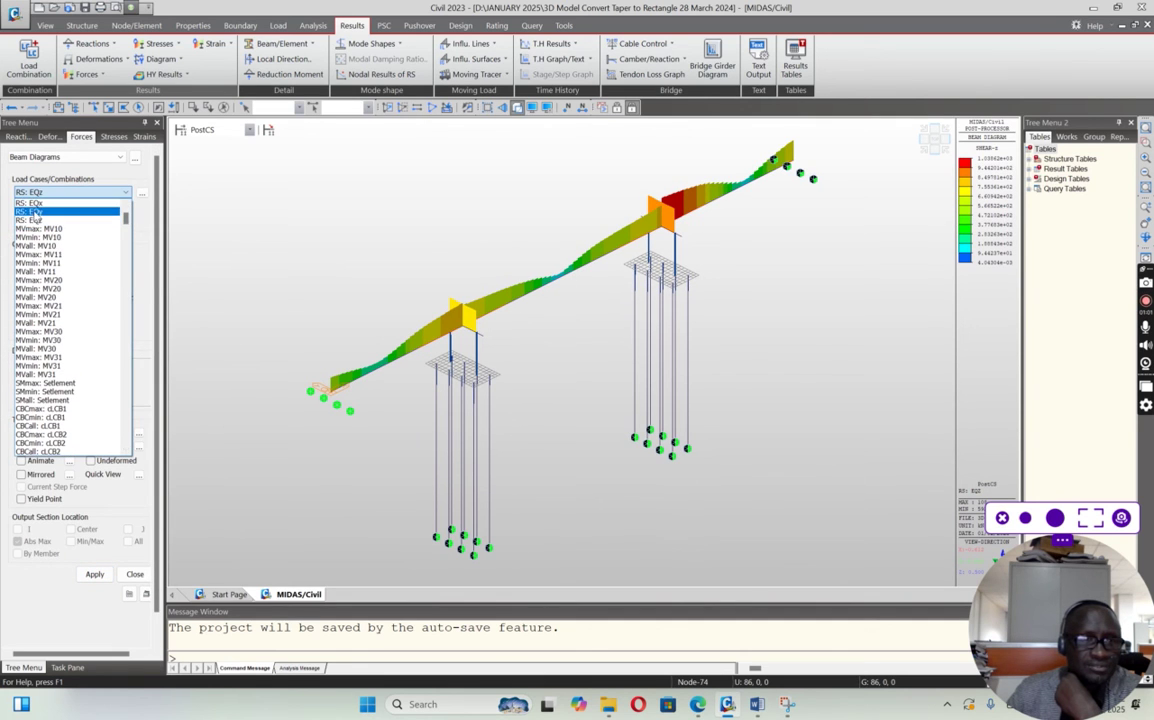
pyautogui.click(33, 212)
pyautogui.click(95, 575)
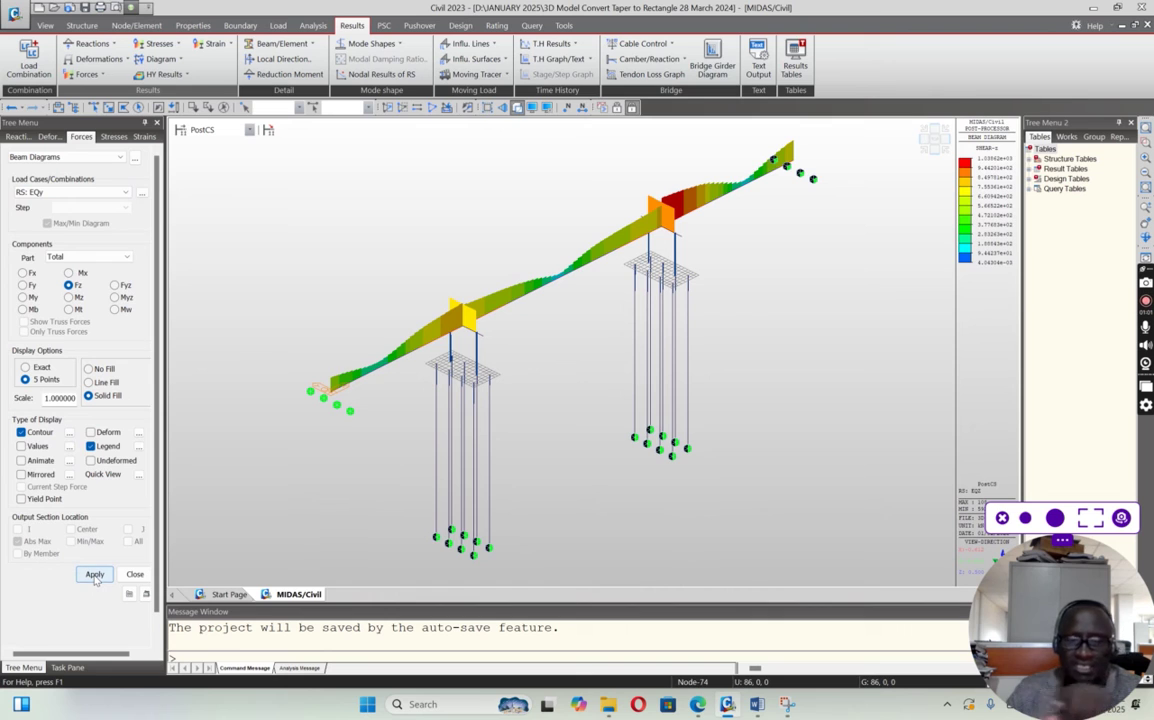
pyautogui.click(95, 575)
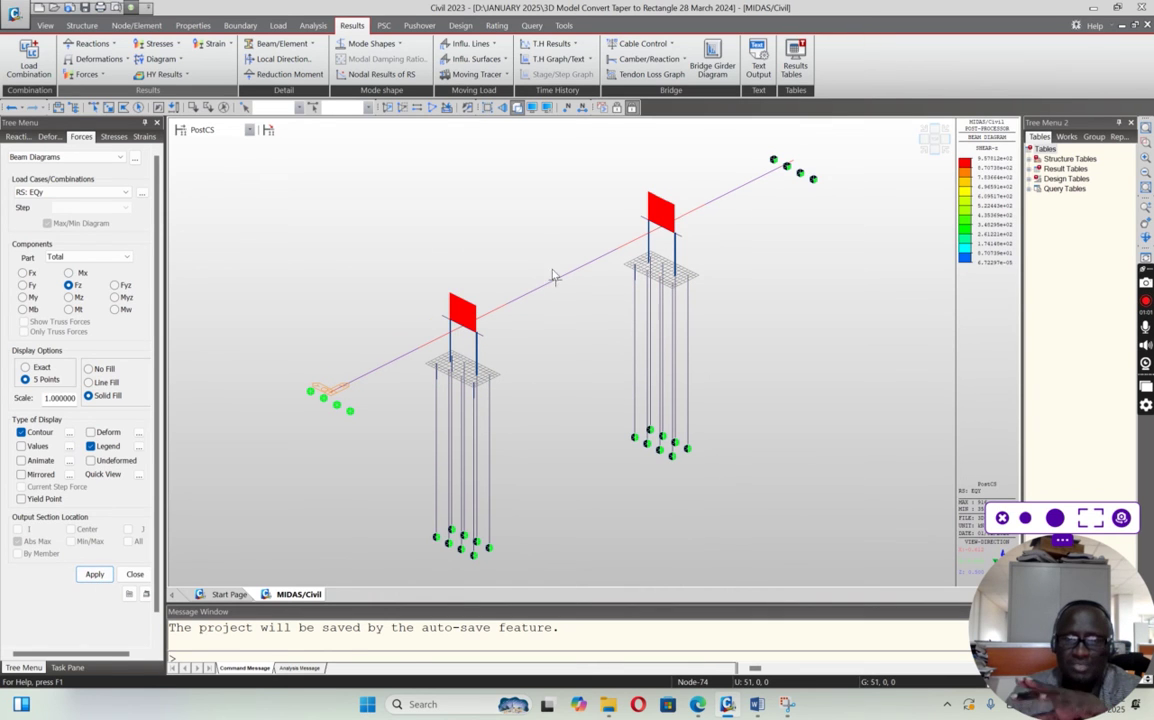
# Switch to construction stage CS1 and view its beam shear Fz diagram
pyautogui.click(226, 130)
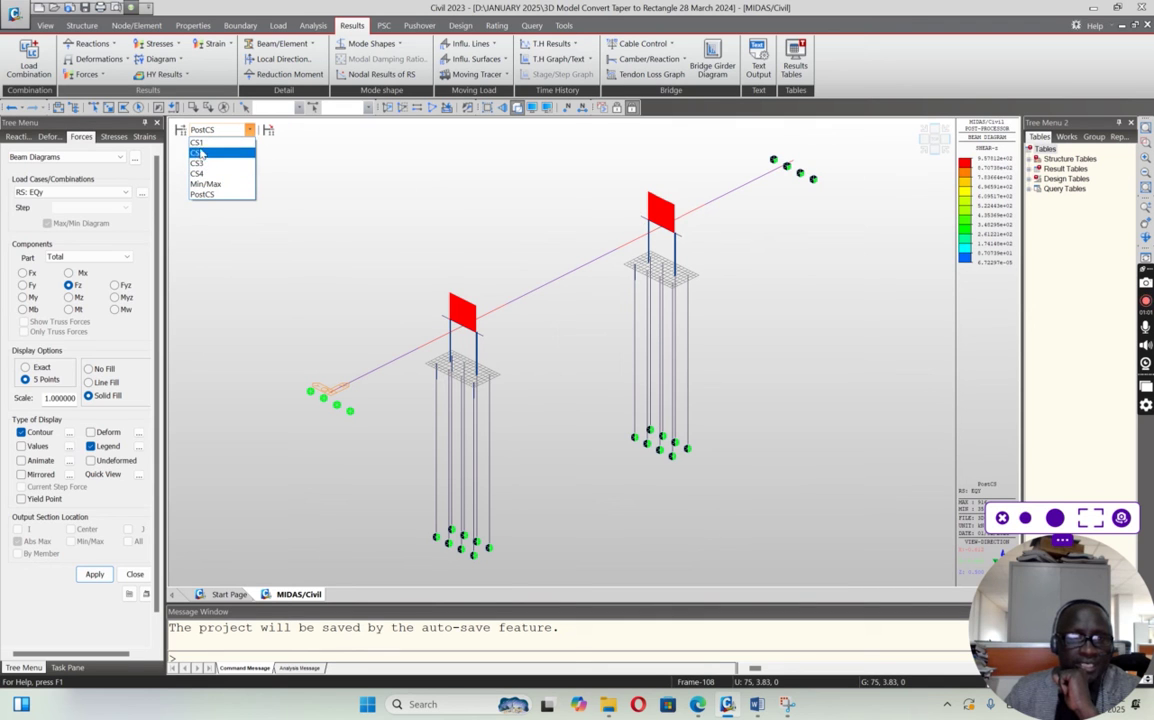
pyautogui.click(197, 142)
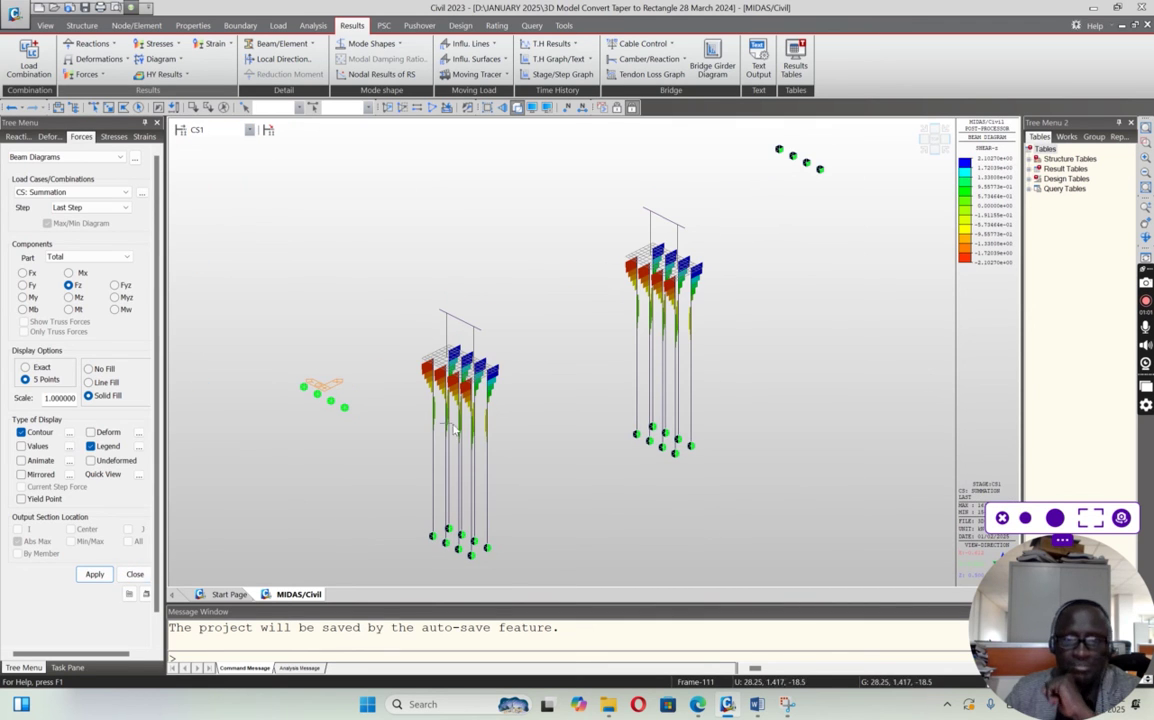
pyautogui.moveTo(616, 348)
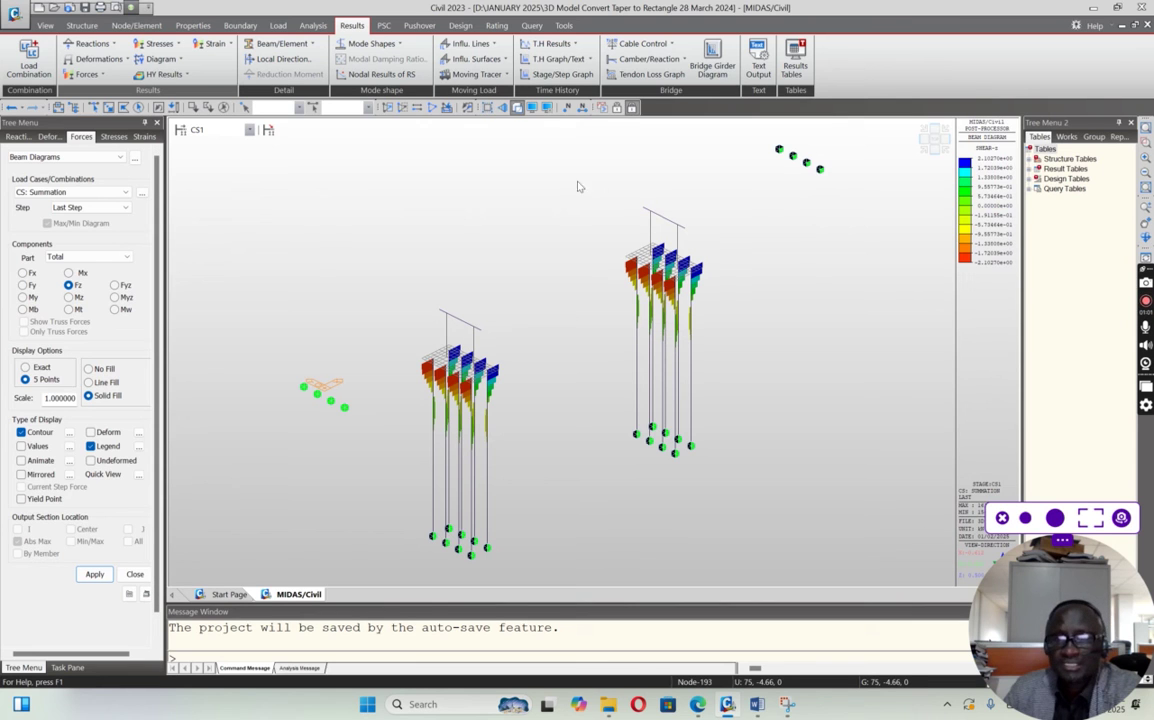
# Switch to the Word design report, review the beam diagram and construction stage figures through Figure 47, and close the report
pyautogui.click(757, 708)
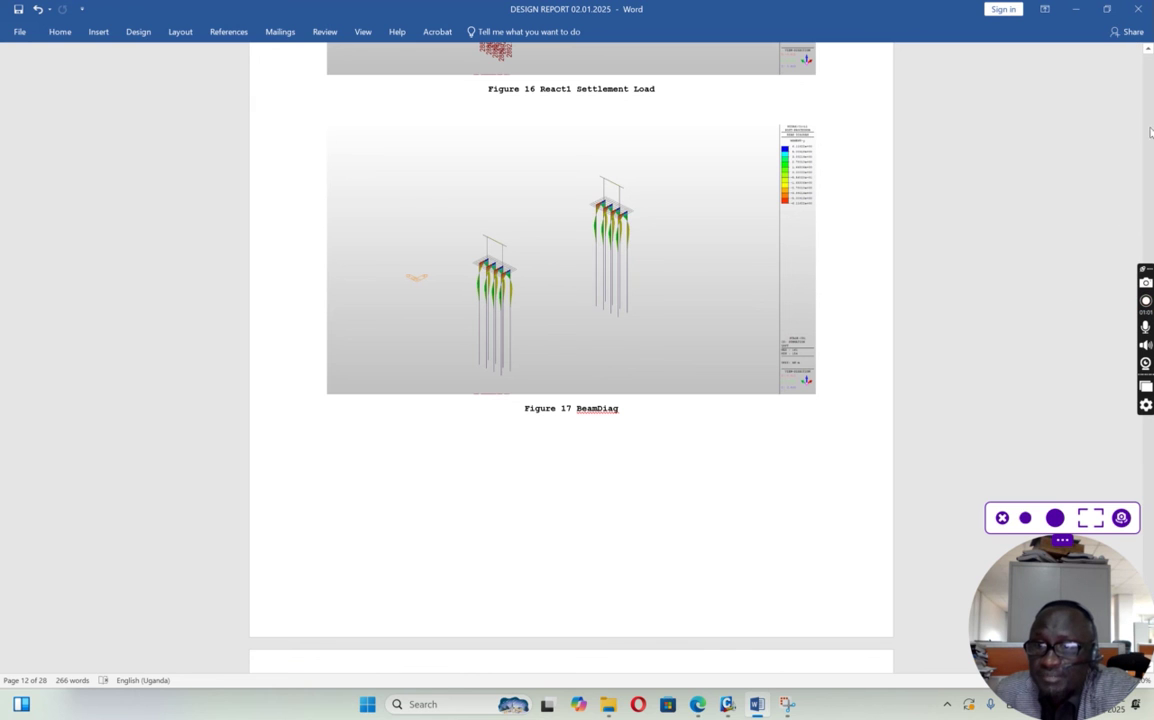
pyautogui.scroll(-6, 1149, 226)
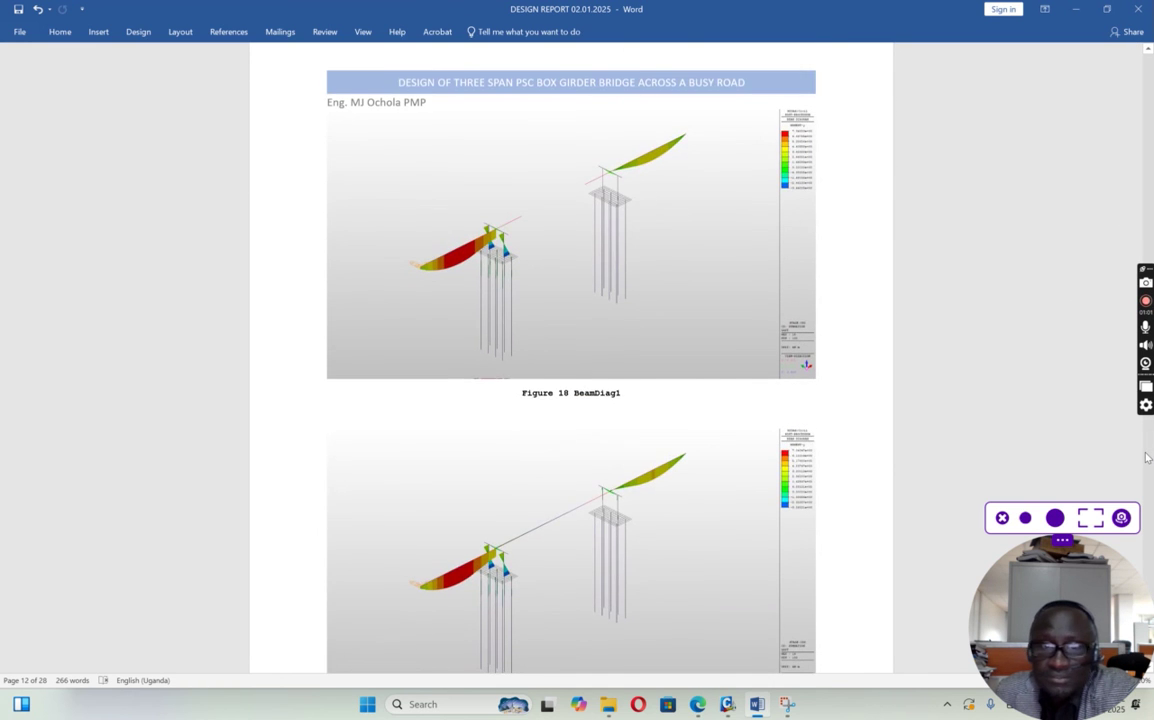
pyautogui.scroll(-10, 1148, 457)
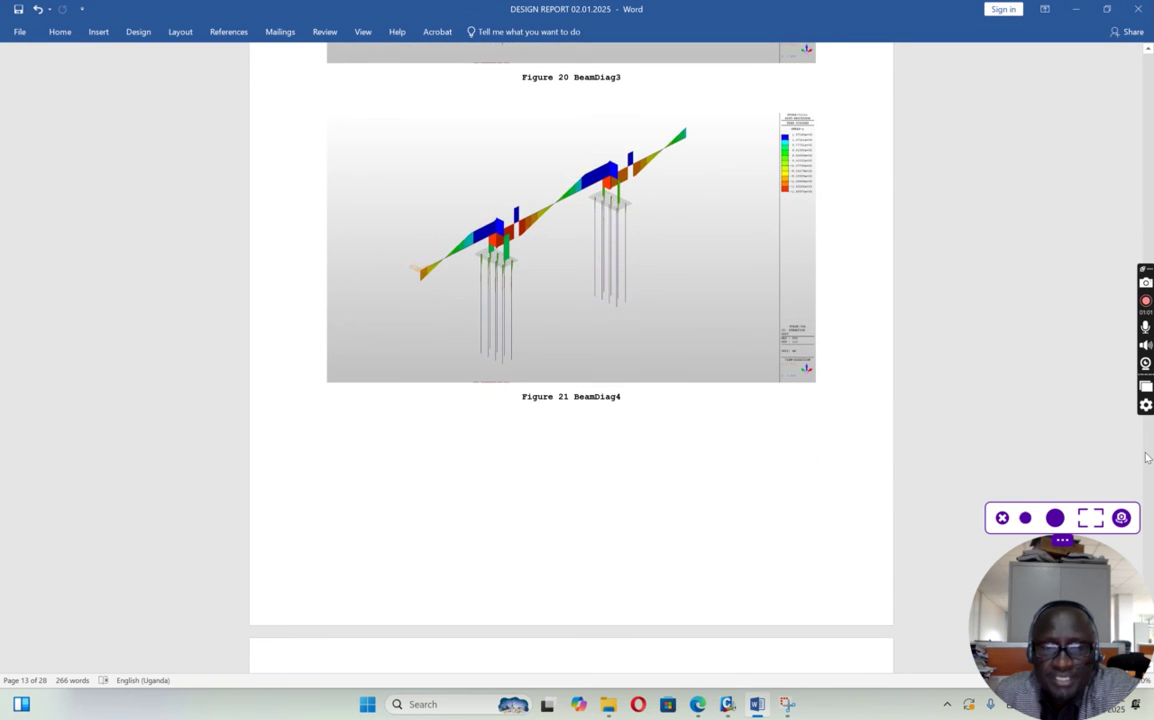
pyautogui.scroll(-6, 1148, 457)
pyautogui.scroll(-12, 1148, 457)
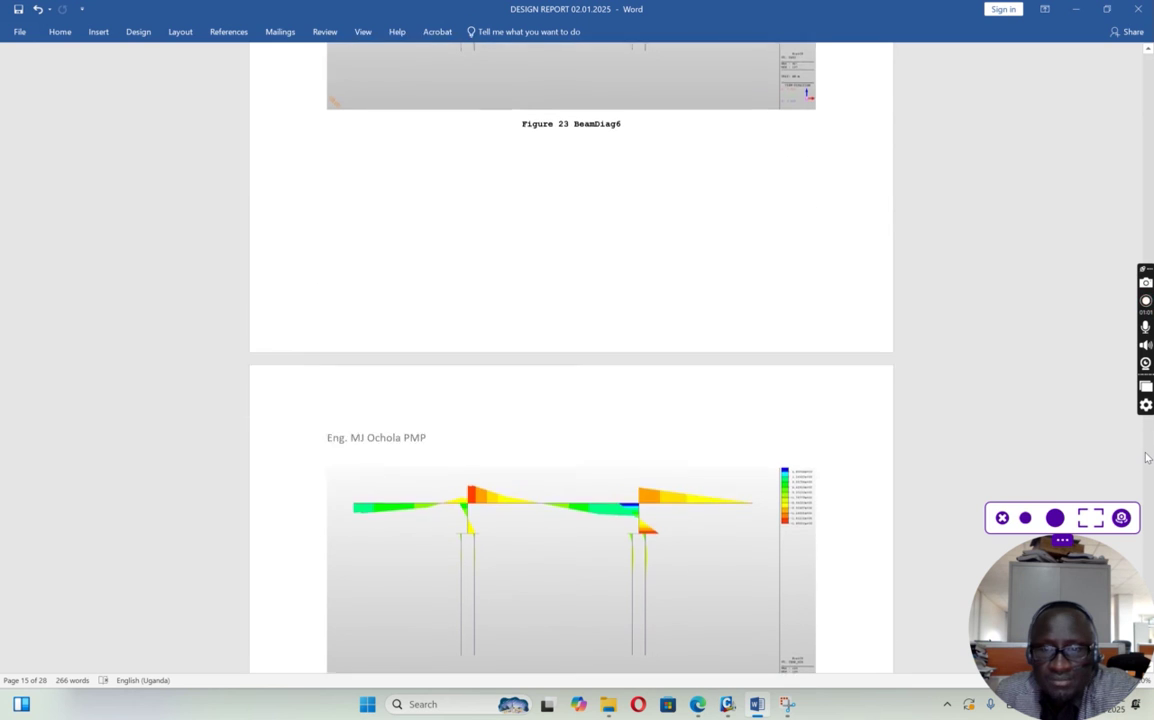
pyautogui.scroll(-6, 1148, 488)
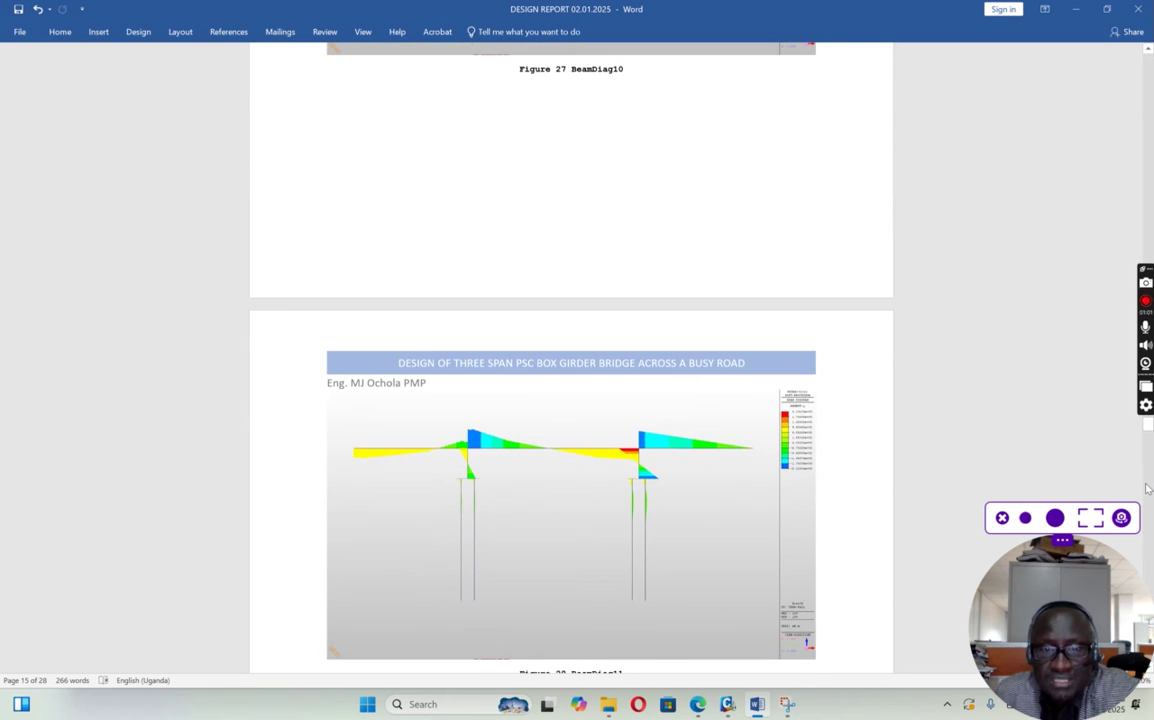
pyautogui.scroll(-6, 1148, 488)
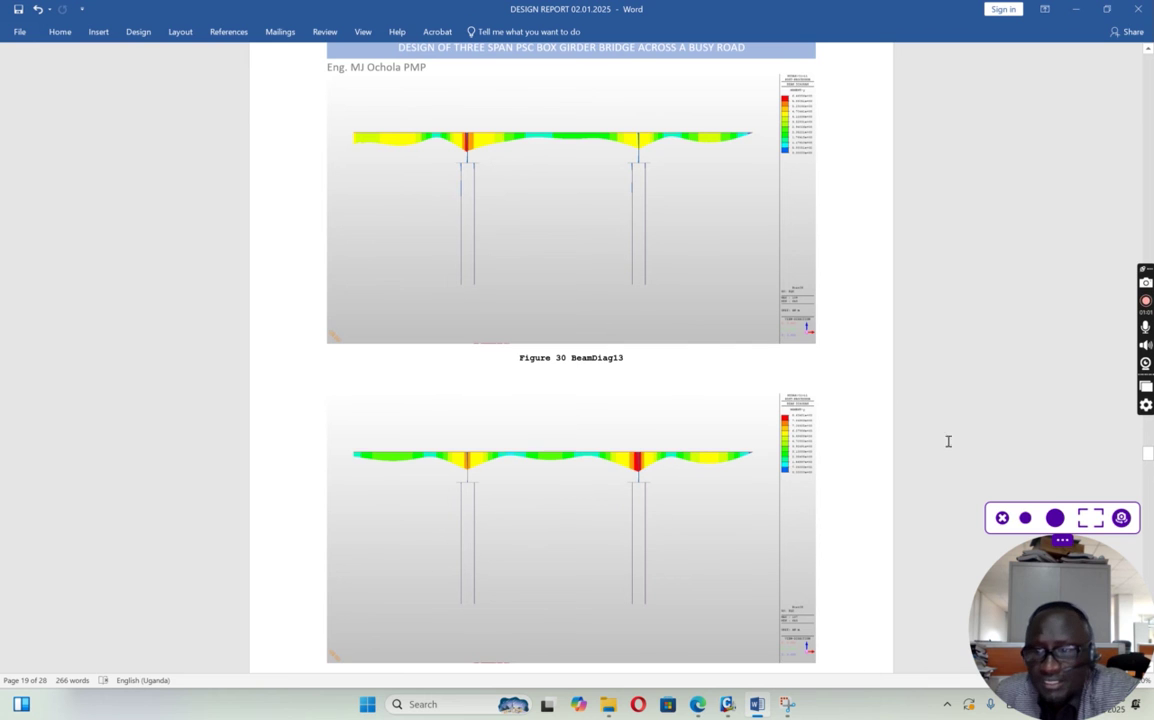
pyautogui.moveTo(1148, 456); pyautogui.dragTo(1148, 609)
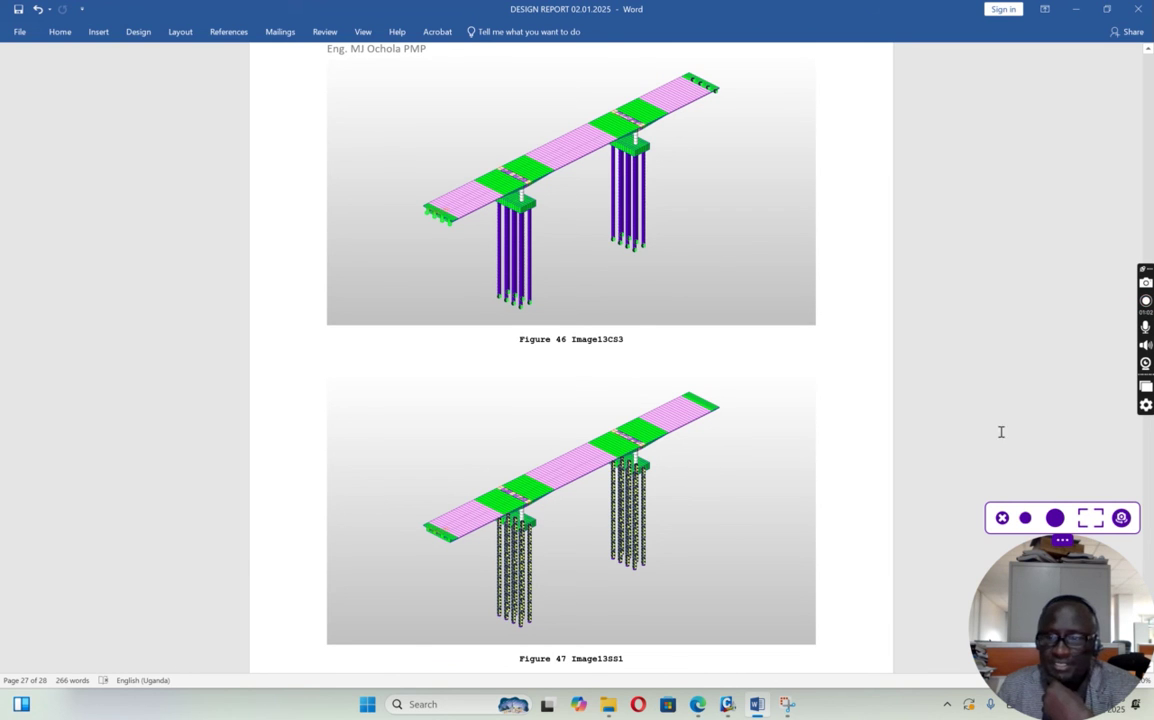
pyautogui.moveTo(1096, 557); pyautogui.dragTo(1059, 472)
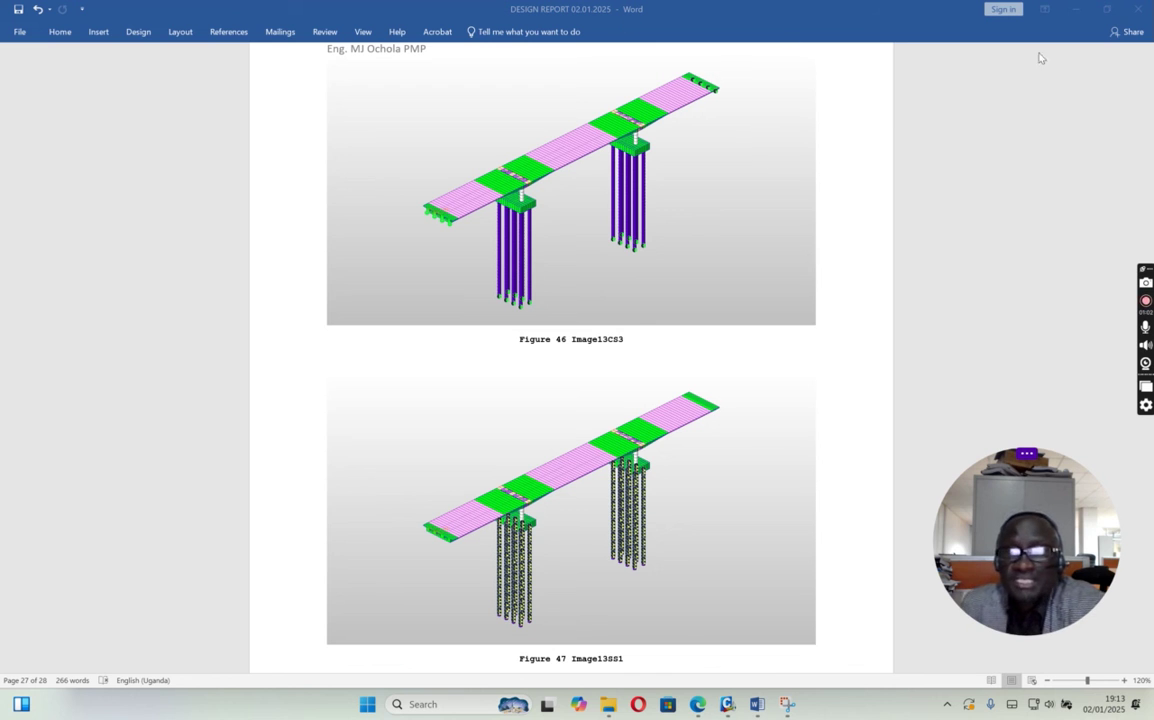
pyautogui.click(1139, 10)
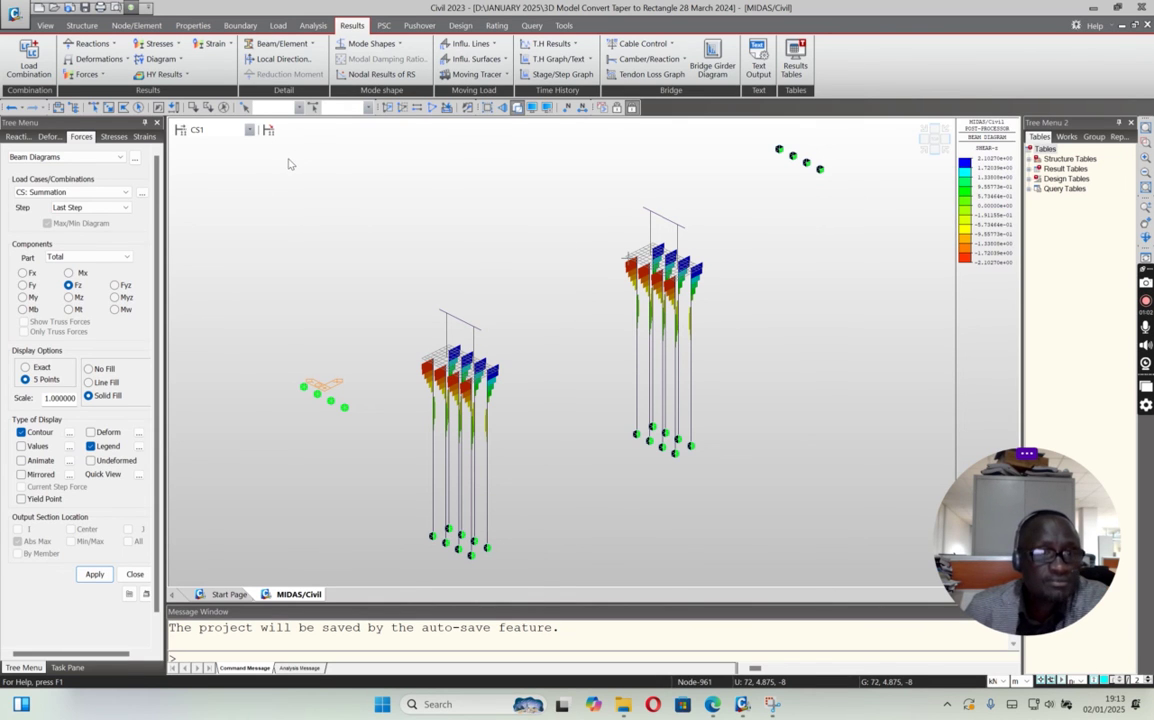
# Close the beam diagram settings, and view the Step 9 boundary condition and Step 10 prestress loads slides in the browser's PSC beam presentation
pyautogui.click(134, 574)
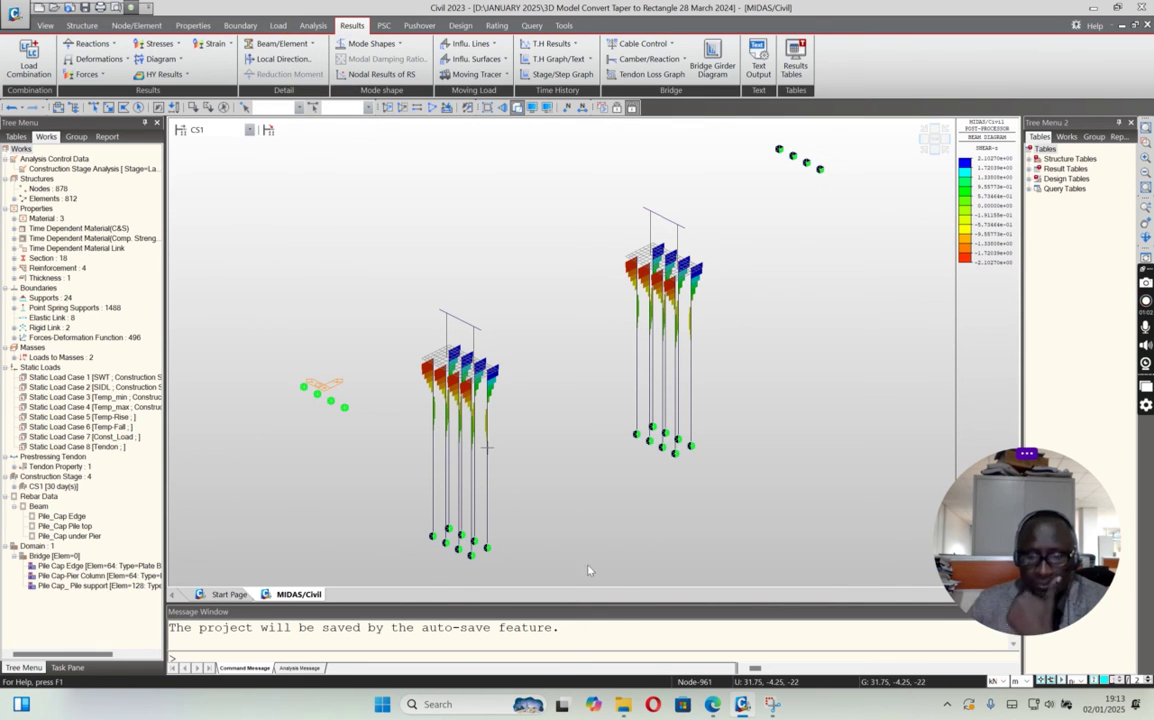
pyautogui.click(713, 706)
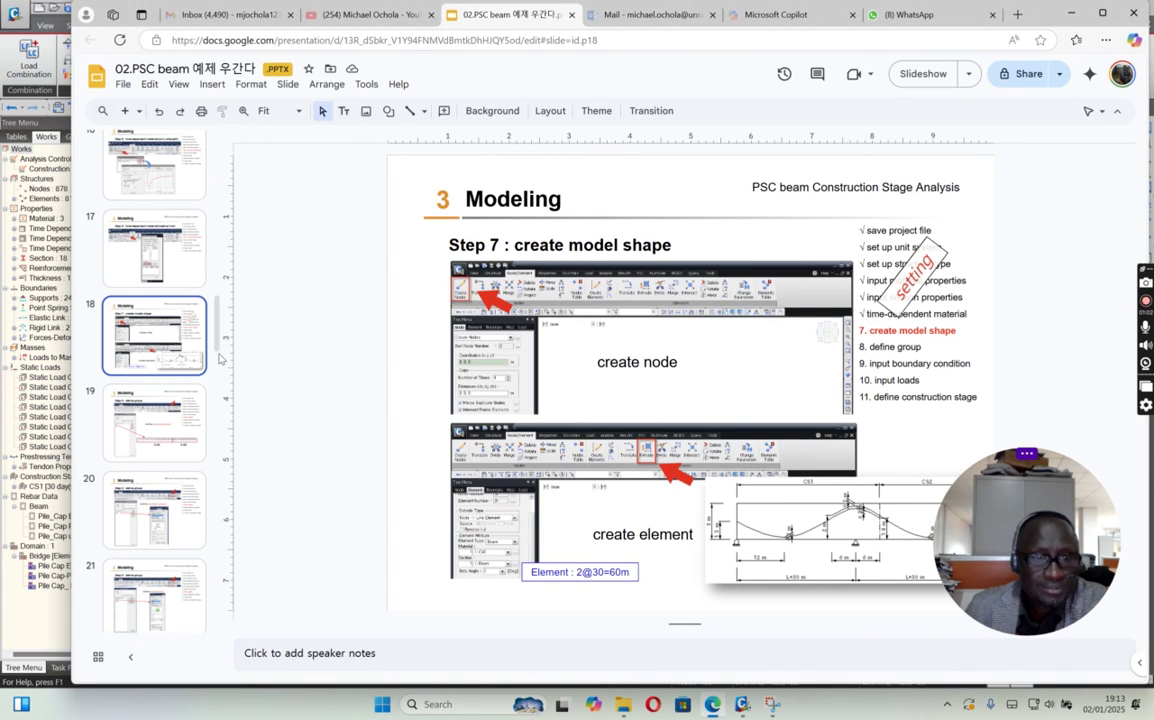
pyautogui.scroll(-3, 140, 400)
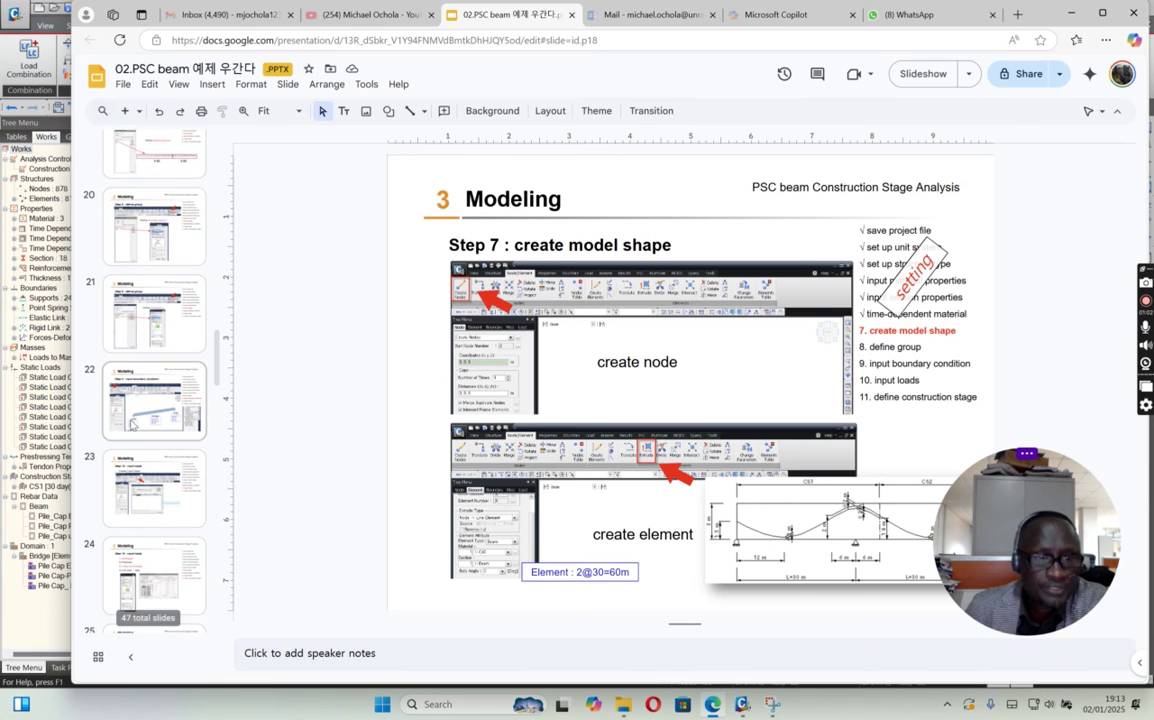
pyautogui.click(132, 423)
pyautogui.moveTo(210, 345); pyautogui.dragTo(215, 405)
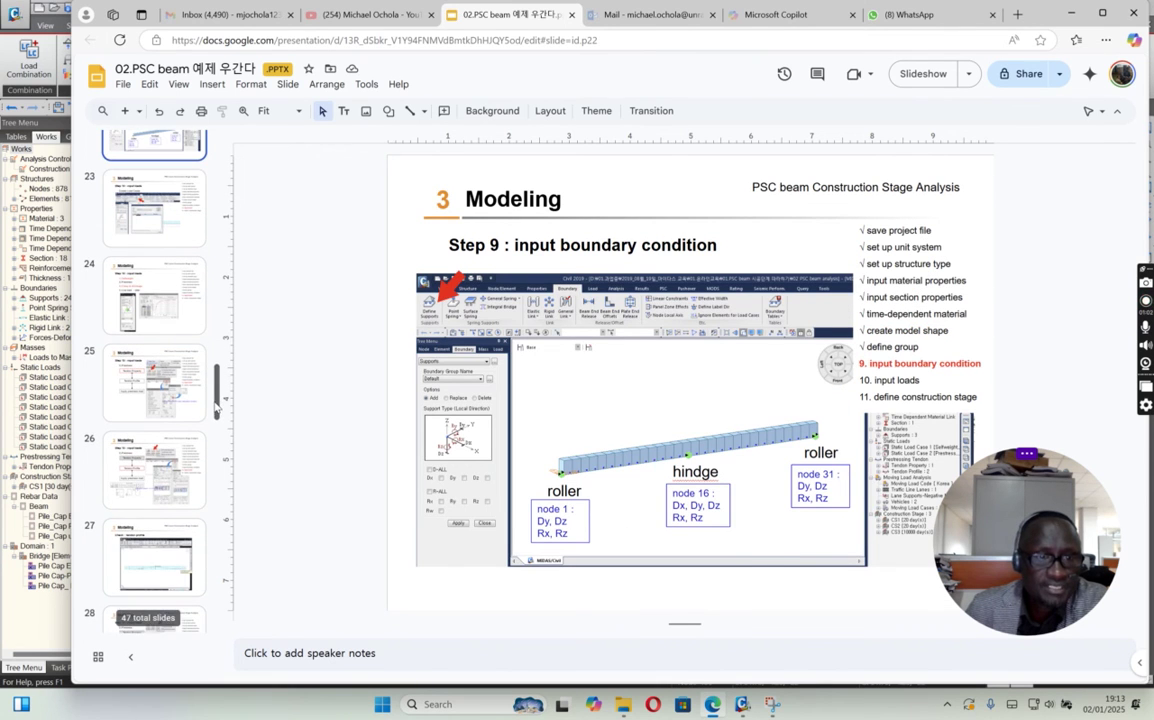
pyautogui.click(160, 390)
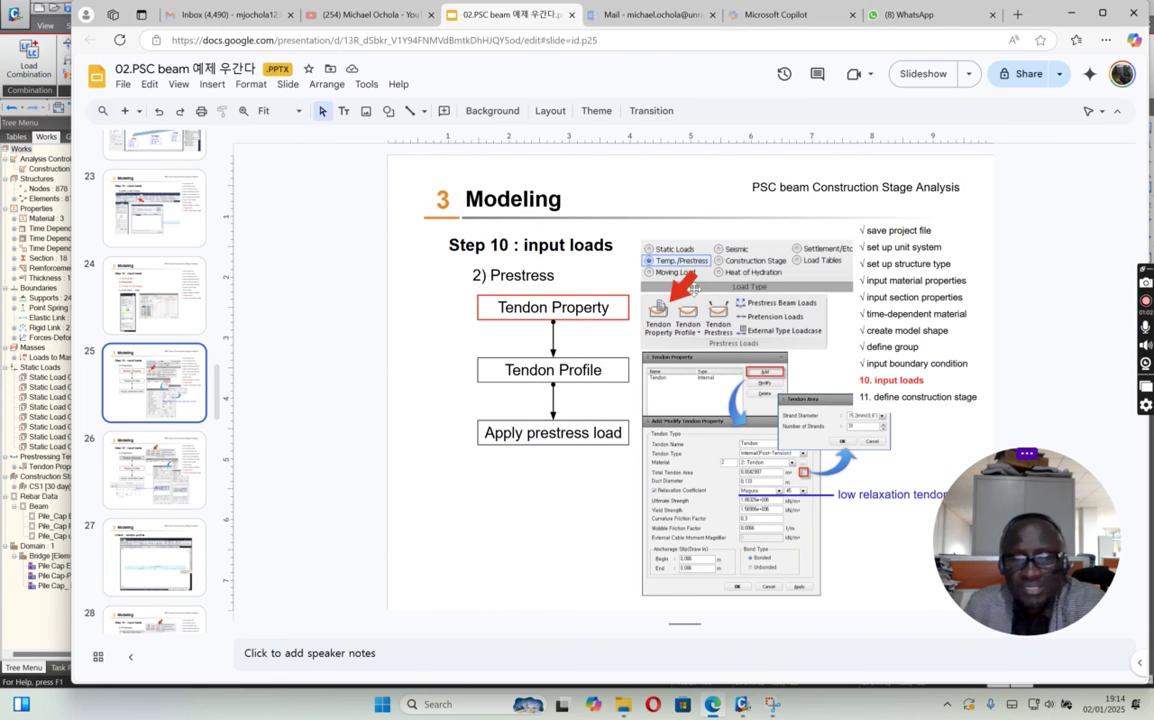
pyautogui.moveTo(998, 470); pyautogui.dragTo(1018, 482)
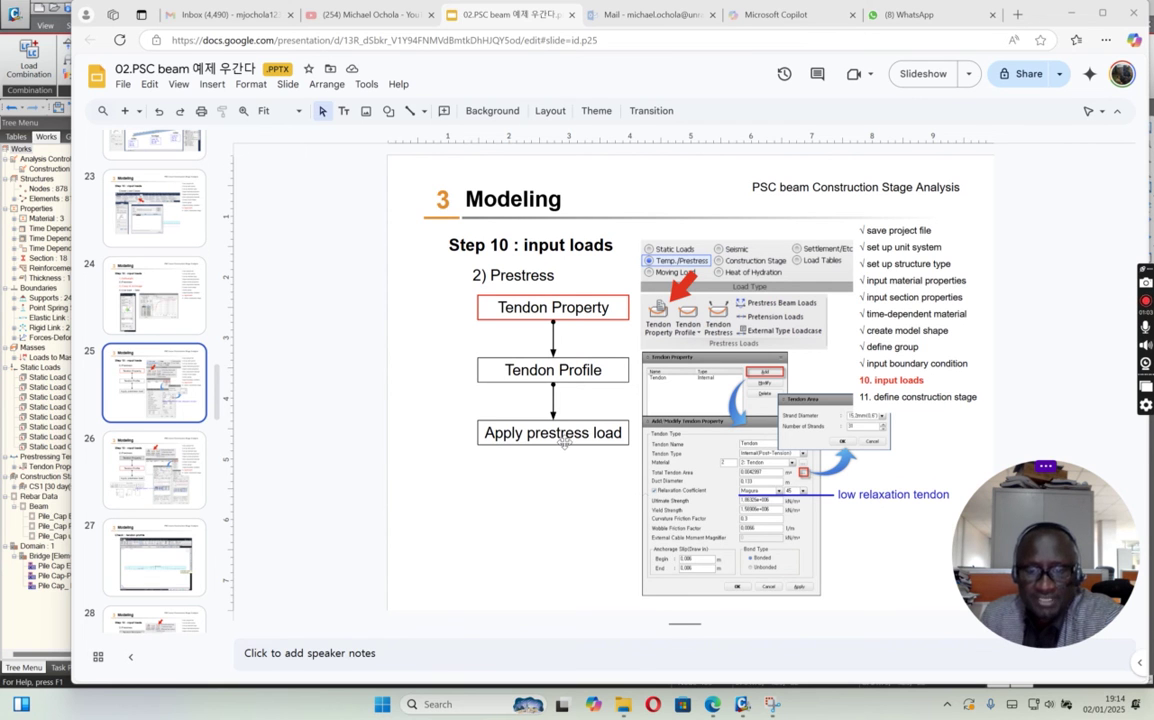
# Switch back to MIDAS Civil and set the displayed stage to PostCS
pyautogui.click(741, 704)
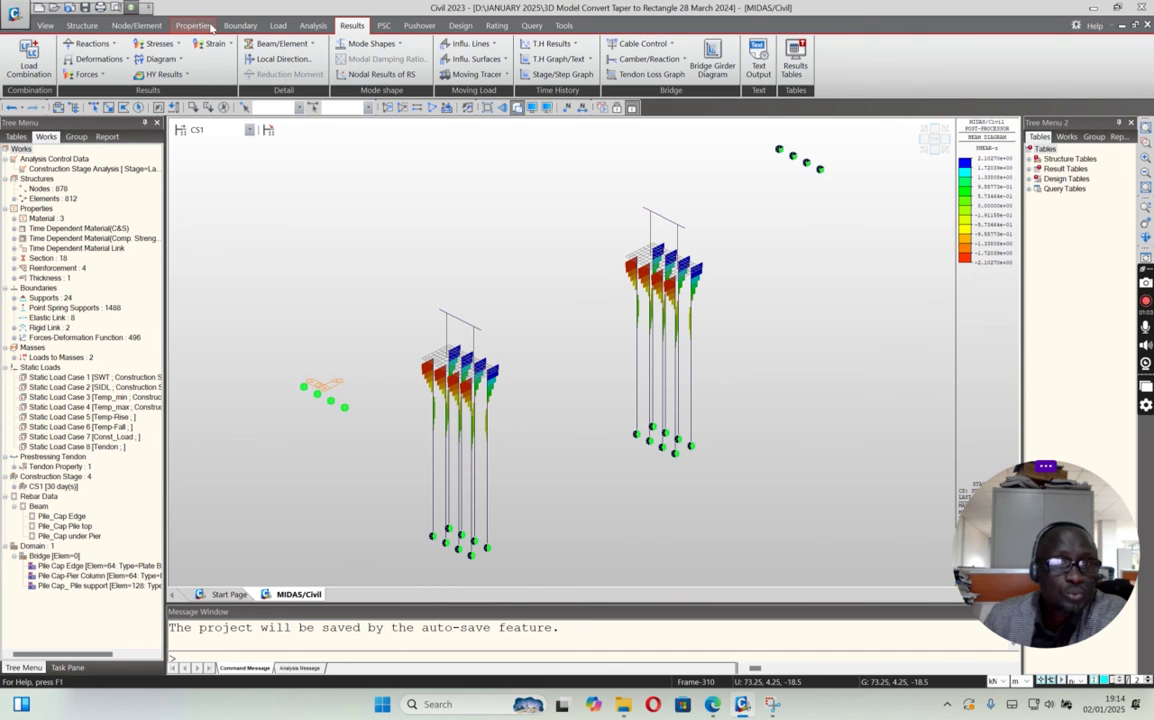
pyautogui.click(249, 130)
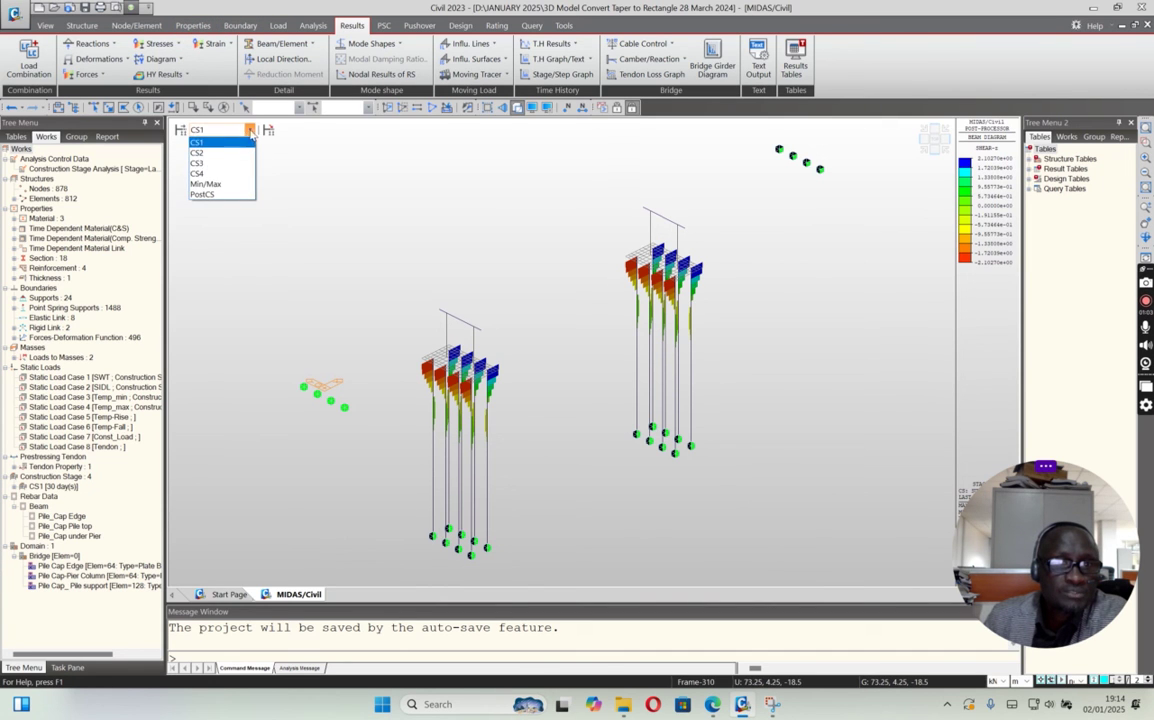
pyautogui.click(203, 194)
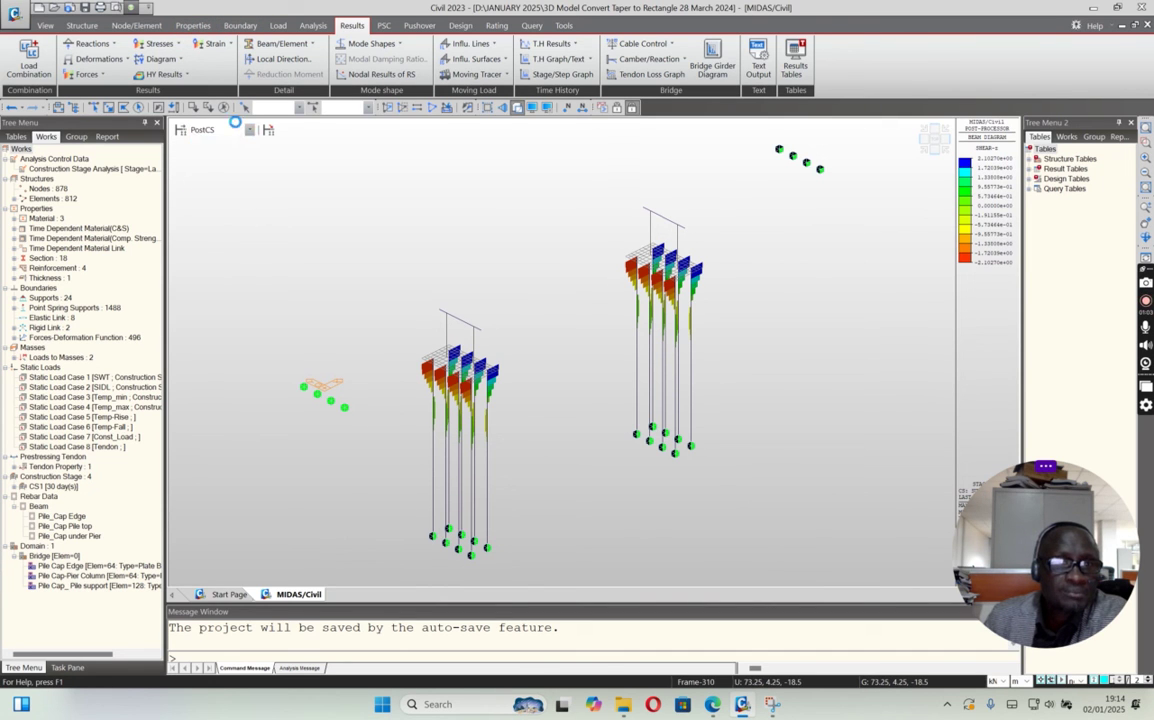
# Unlock the model for preprocessing and open the Tendon Prestress Loads settings
pyautogui.click(277, 26)
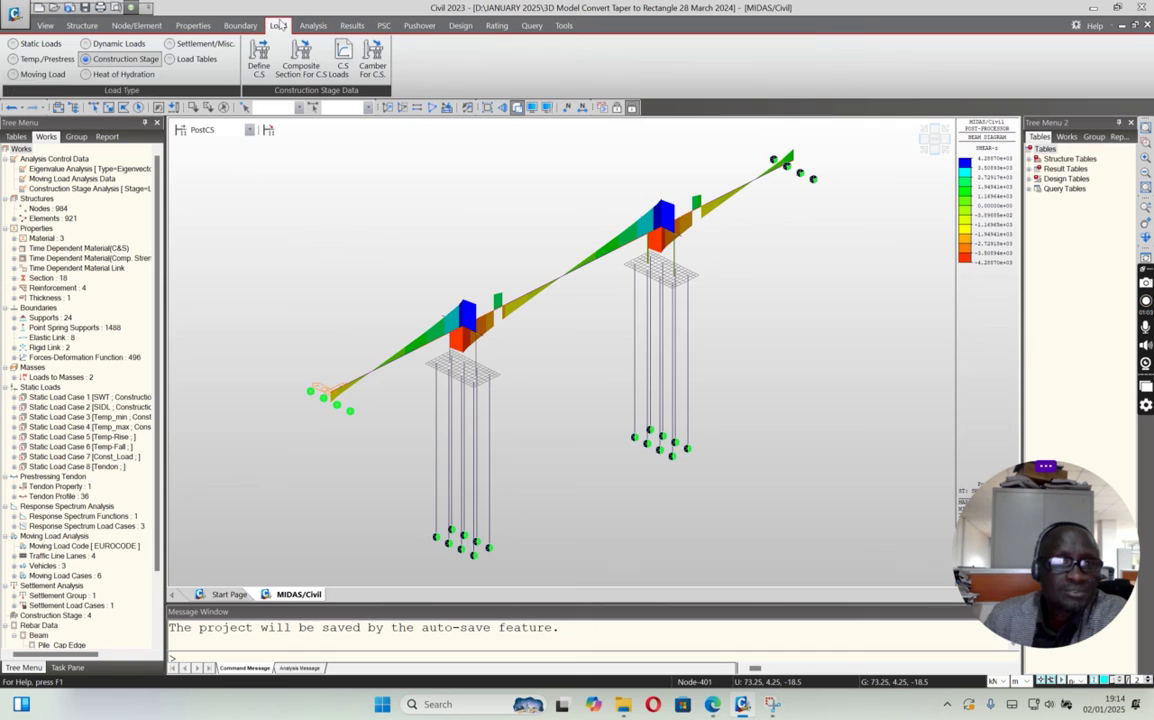
pyautogui.click(14, 59)
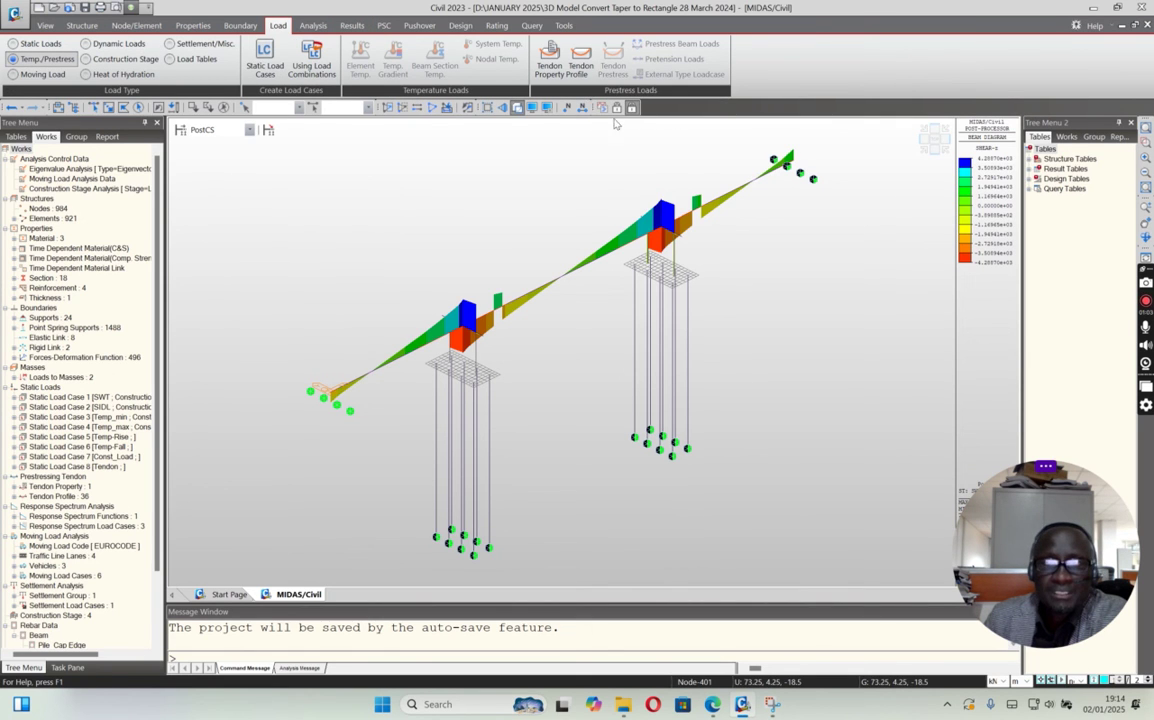
pyautogui.click(618, 108)
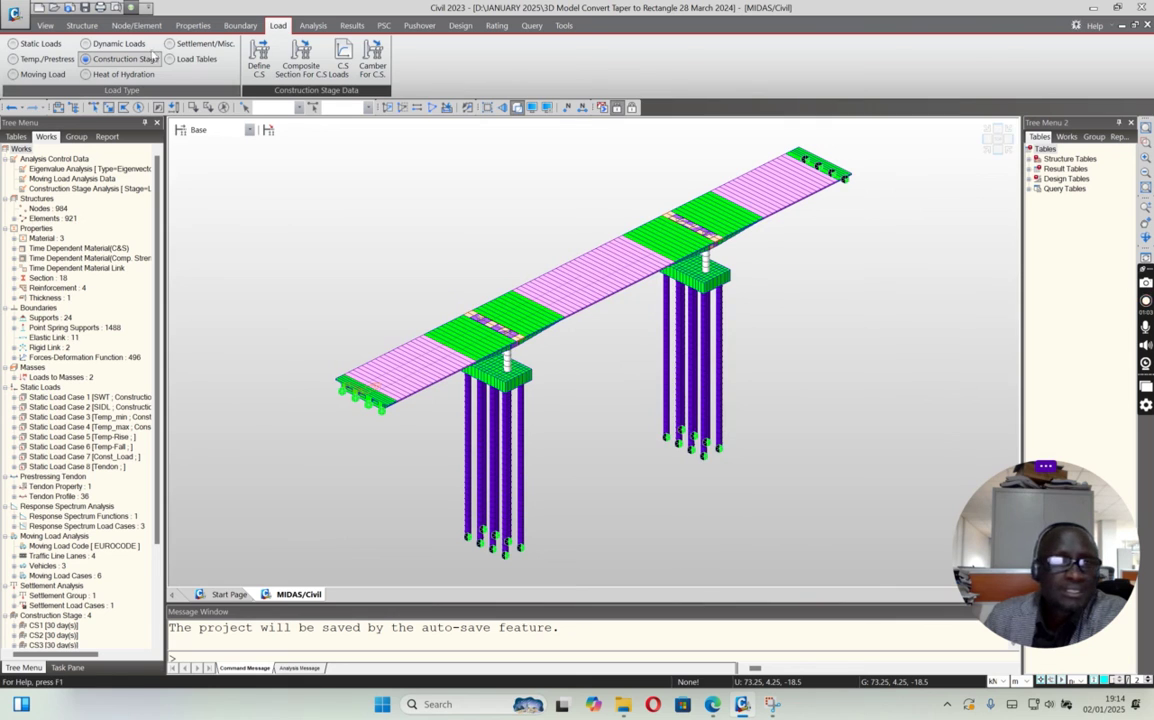
pyautogui.click(13, 59)
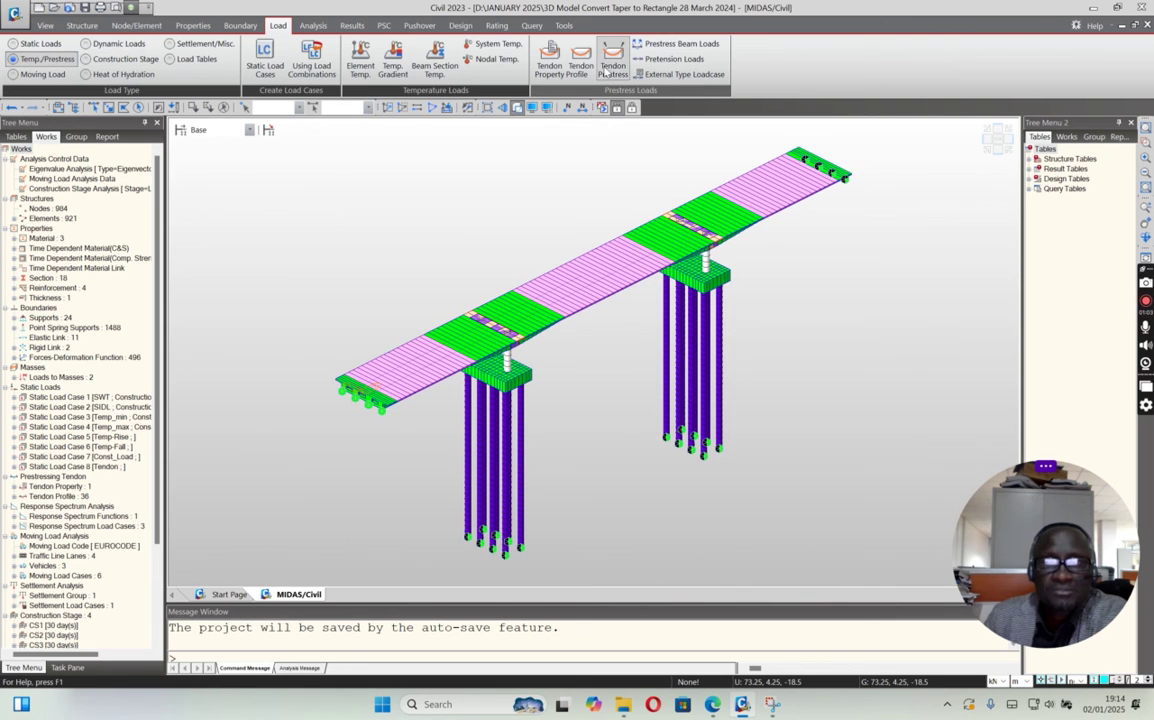
pyautogui.click(613, 63)
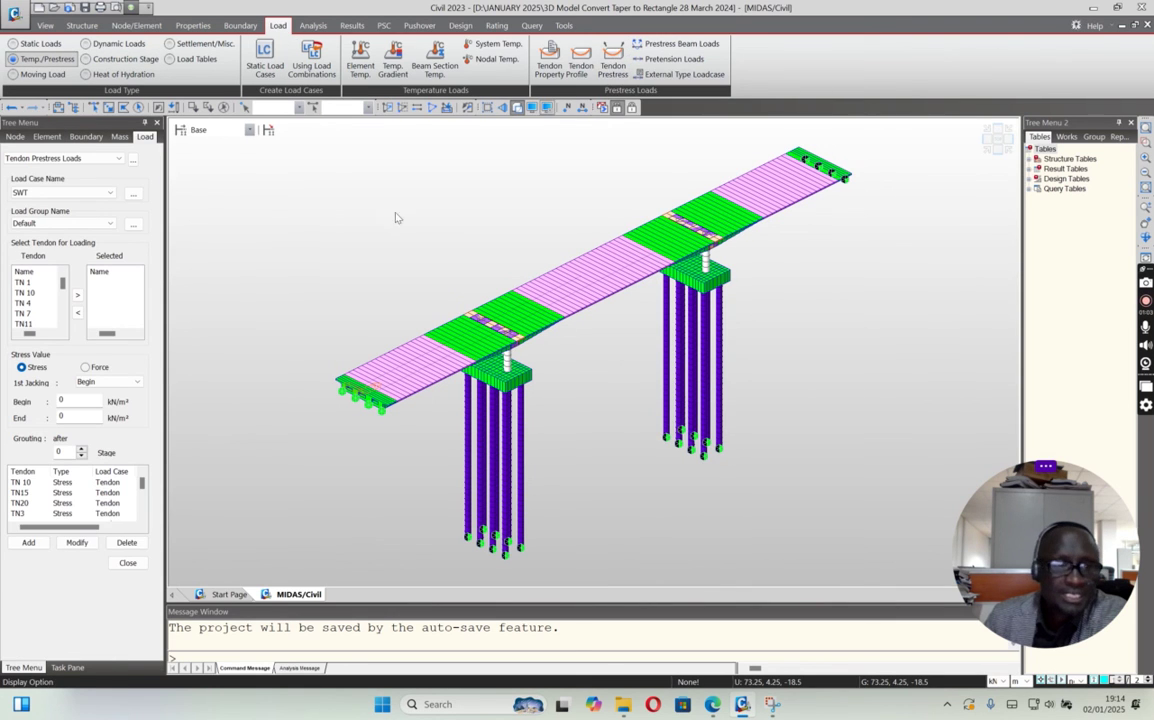
# Open the Tendon 1 property definition to examine its material, area, friction and anchorage slip settings
pyautogui.click(545, 65)
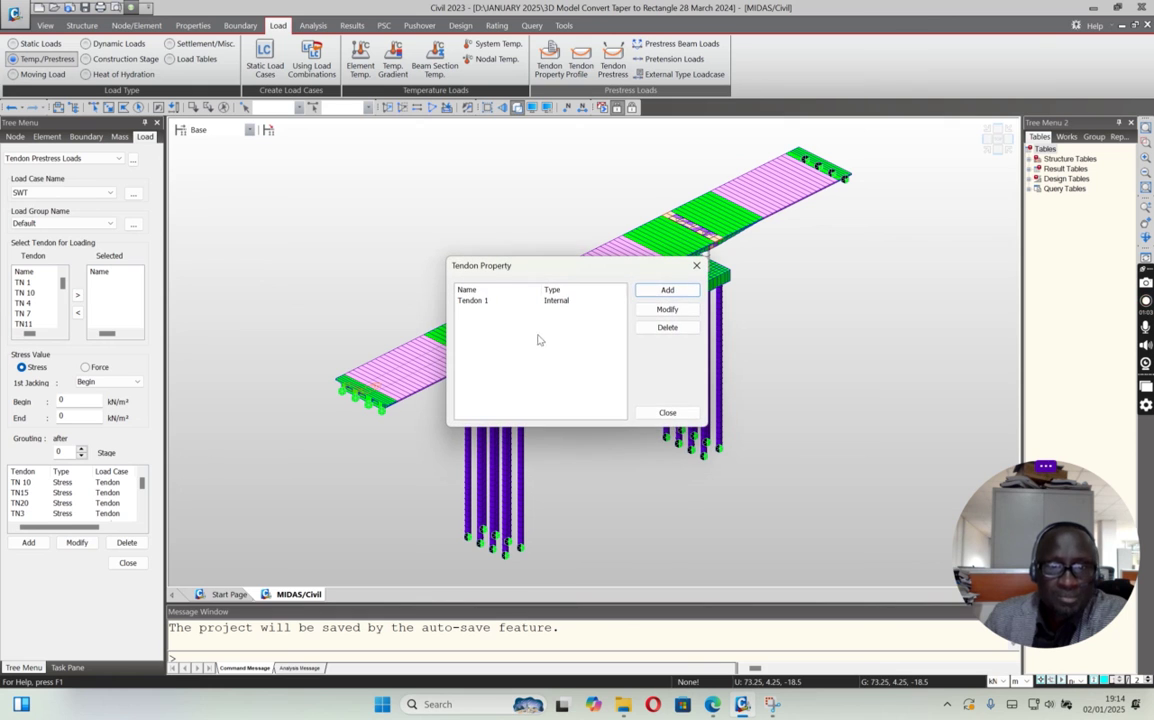
pyautogui.click(476, 302)
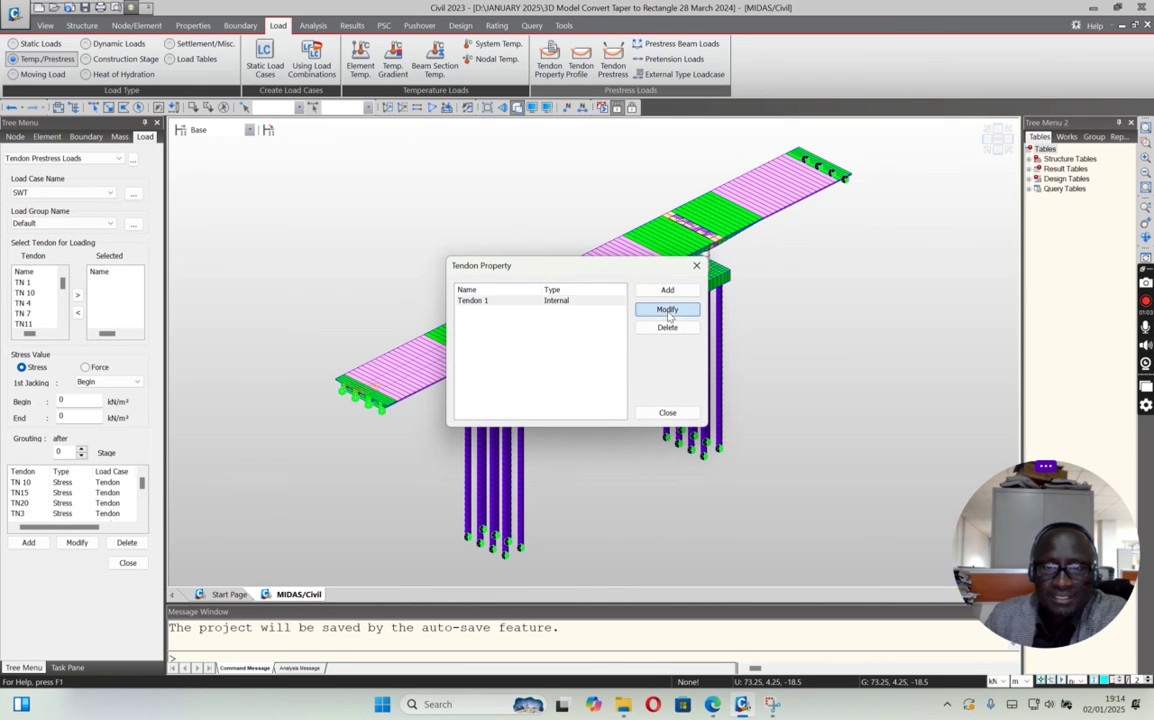
pyautogui.click(667, 309)
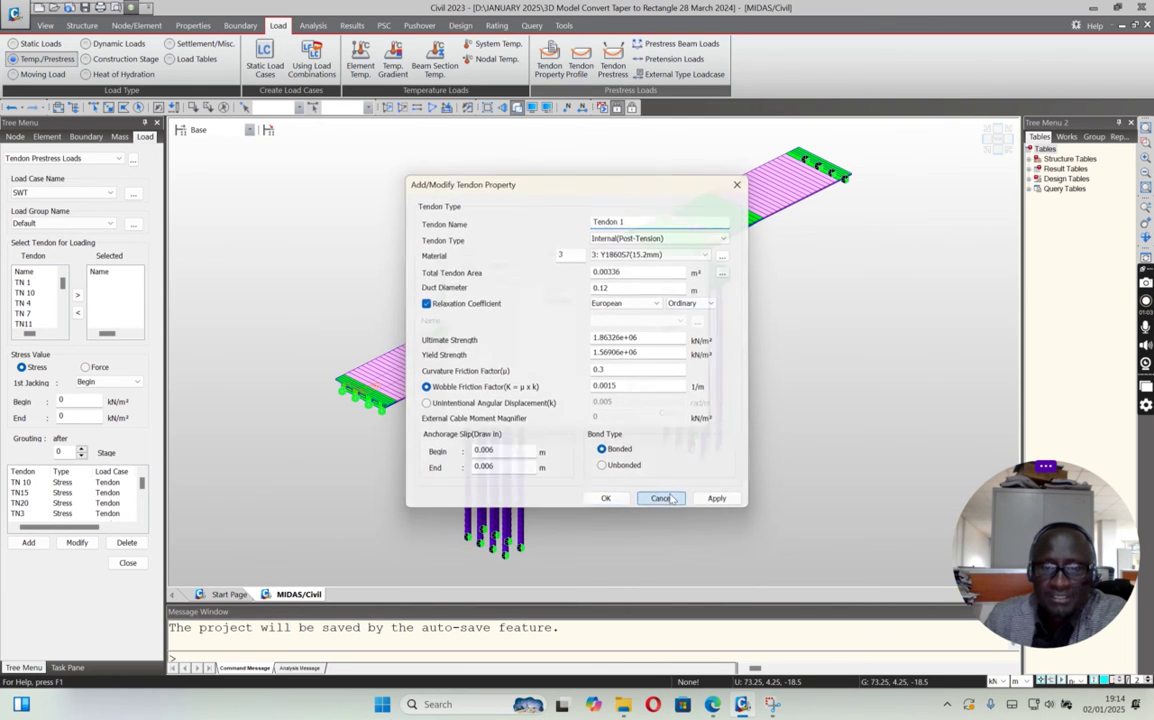
# Close the tendon property definition, review the list of tendon profiles, and close the Tendon Prestress Loads settings
pyautogui.click(670, 499)
pyautogui.click(667, 412)
pyautogui.click(549, 62)
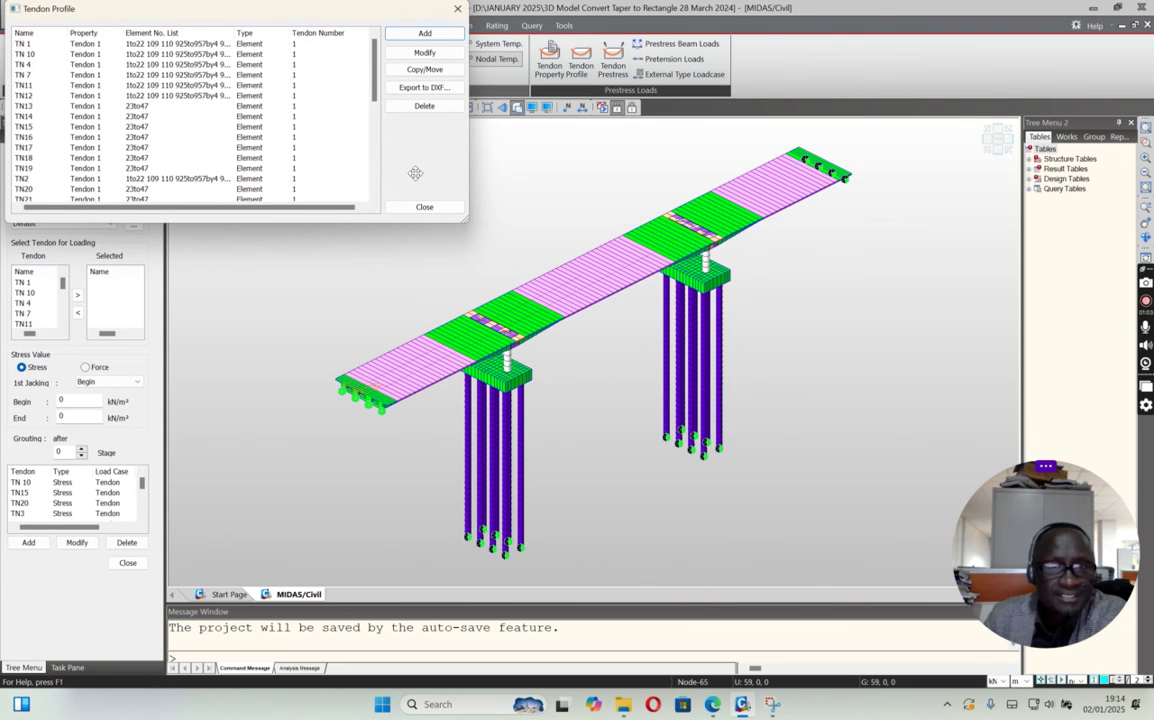
pyautogui.click(424, 207)
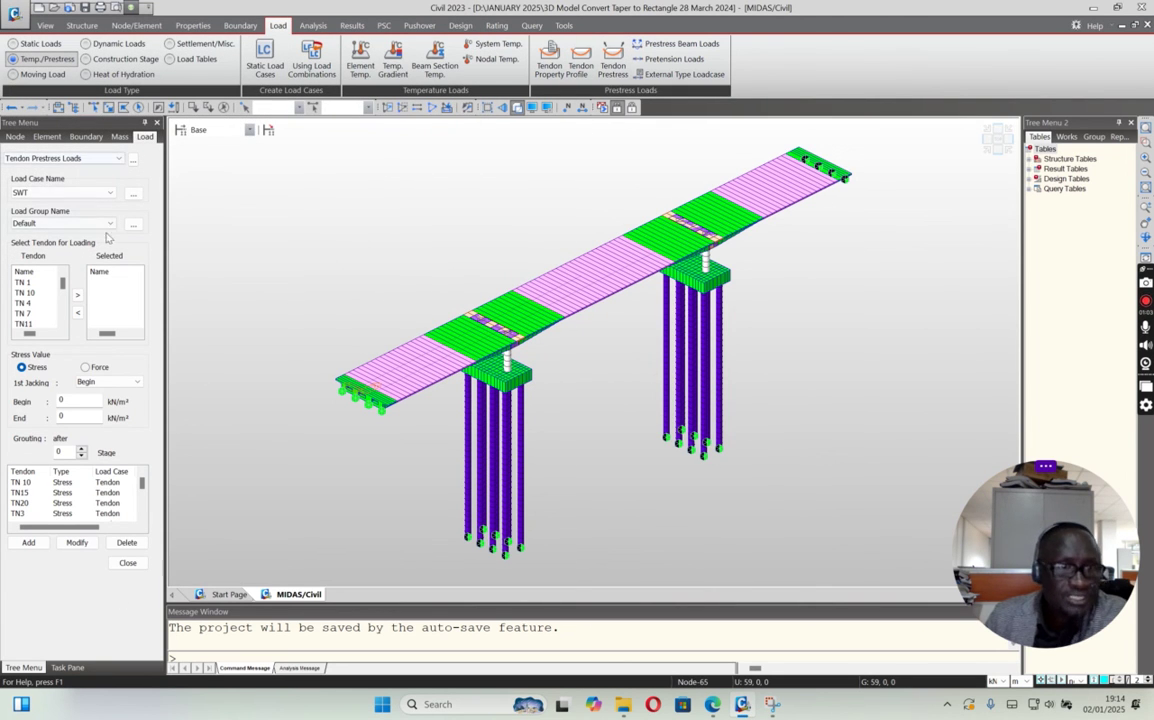
pyautogui.click(127, 562)
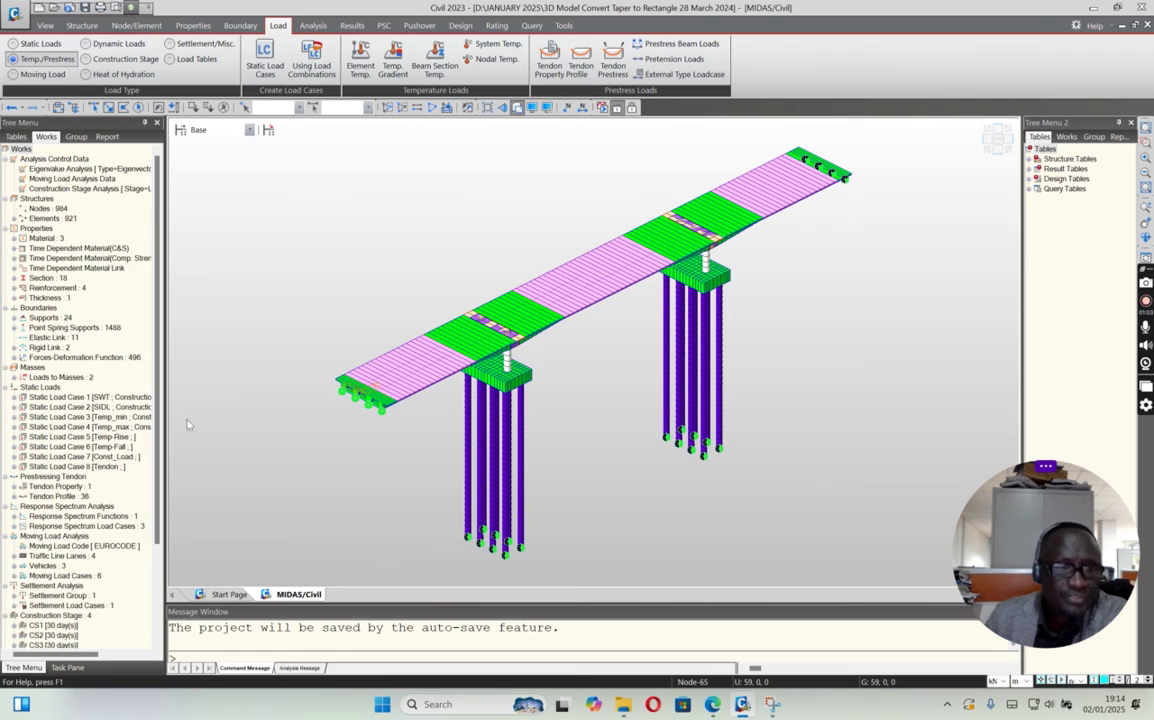
# Switch to the browser's PSC beam presentation and view the Step 10 tendon profile slide and the tendon profile check slide
pyautogui.click(715, 706)
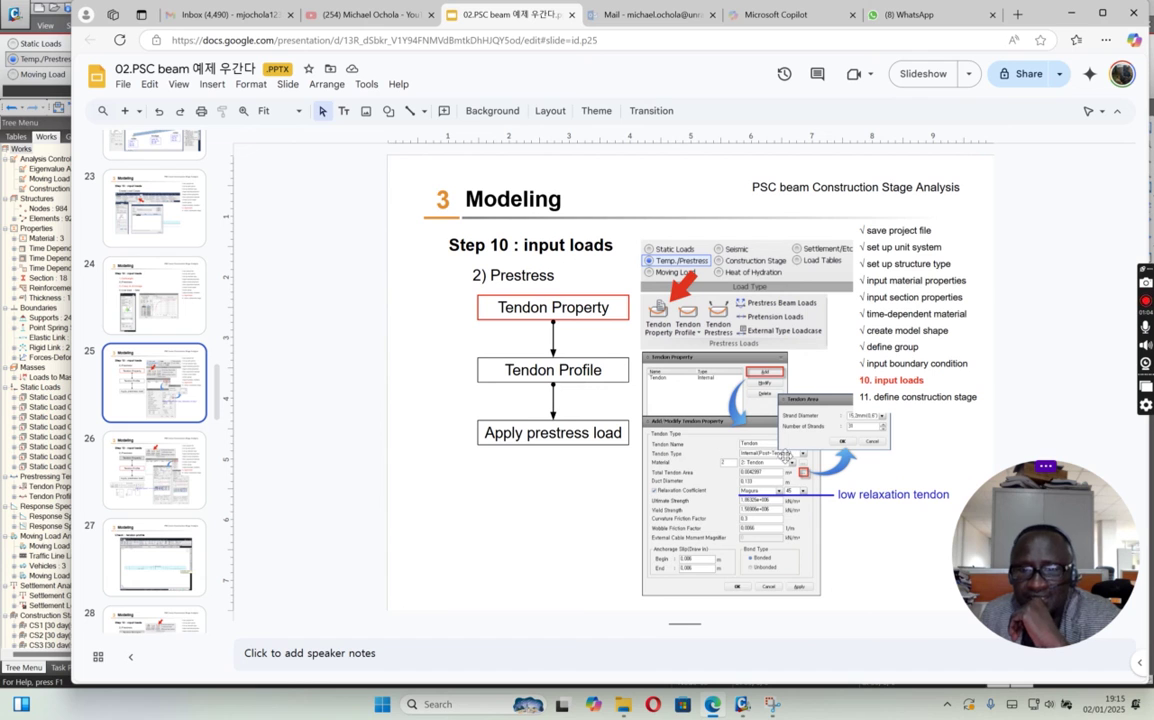
pyautogui.click(144, 479)
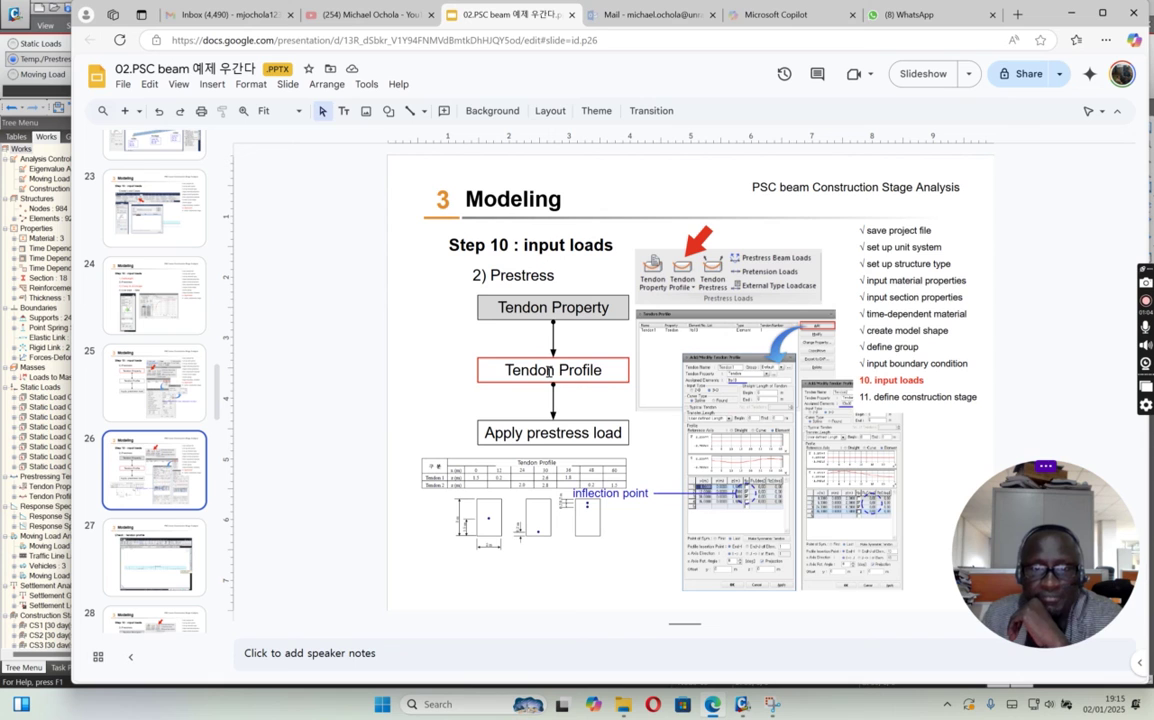
pyautogui.click(156, 578)
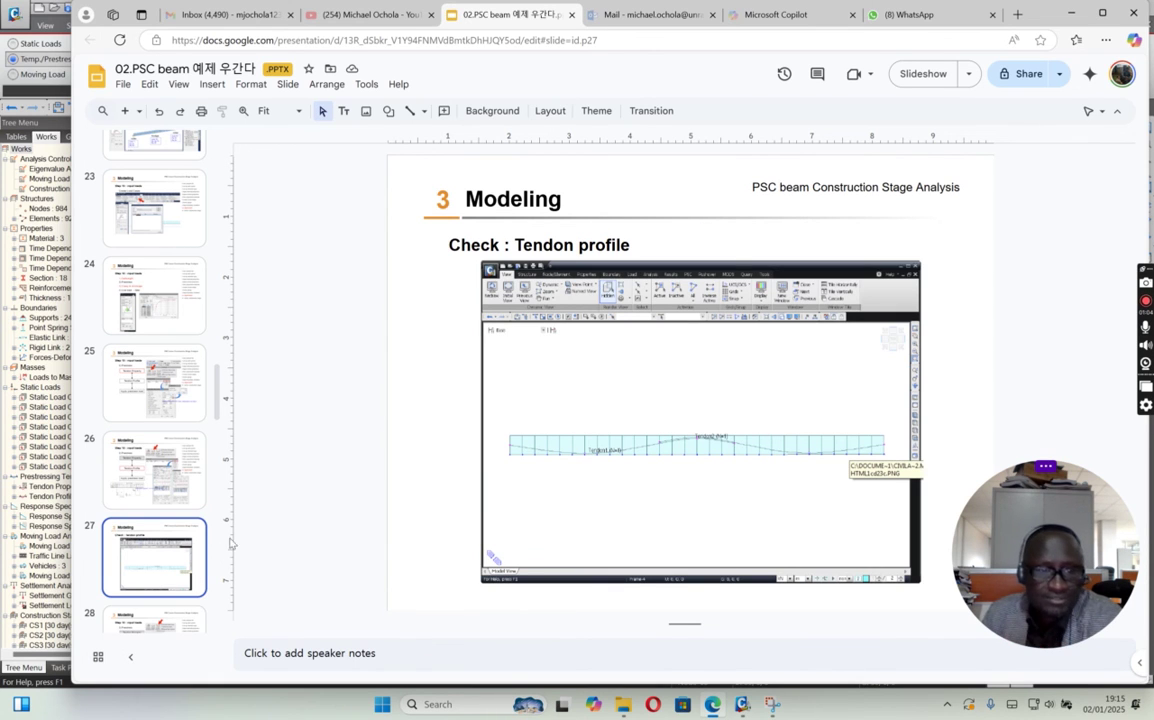
# Go back to slide 9 of the presentation and review the overview of the modeling steps
pyautogui.scroll(-4, 200, 360)
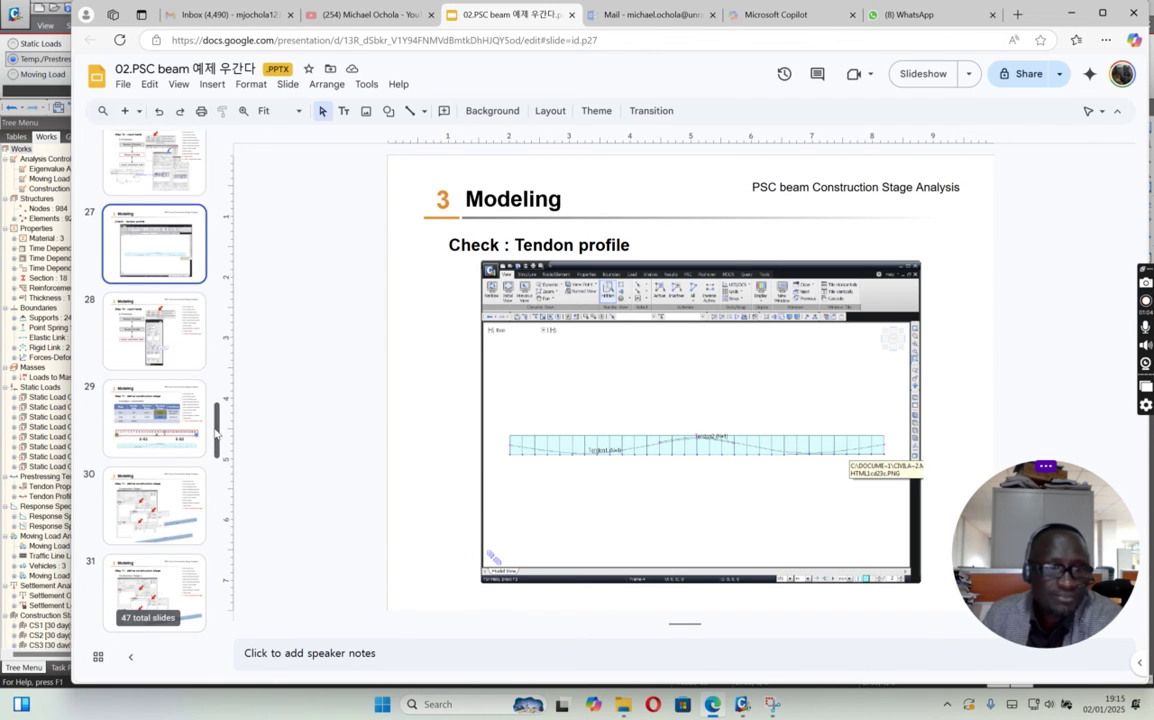
pyautogui.moveTo(217, 437); pyautogui.dragTo(230, 207)
pyautogui.scroll(-1, 154, 420)
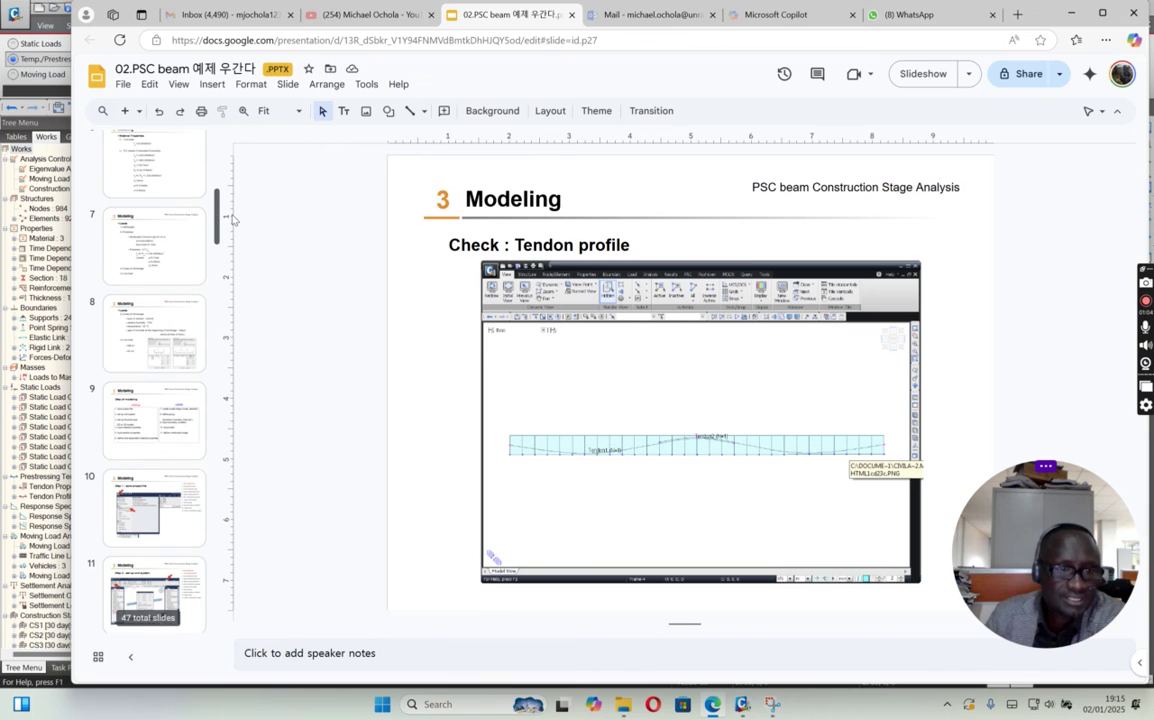
pyautogui.click(154, 420)
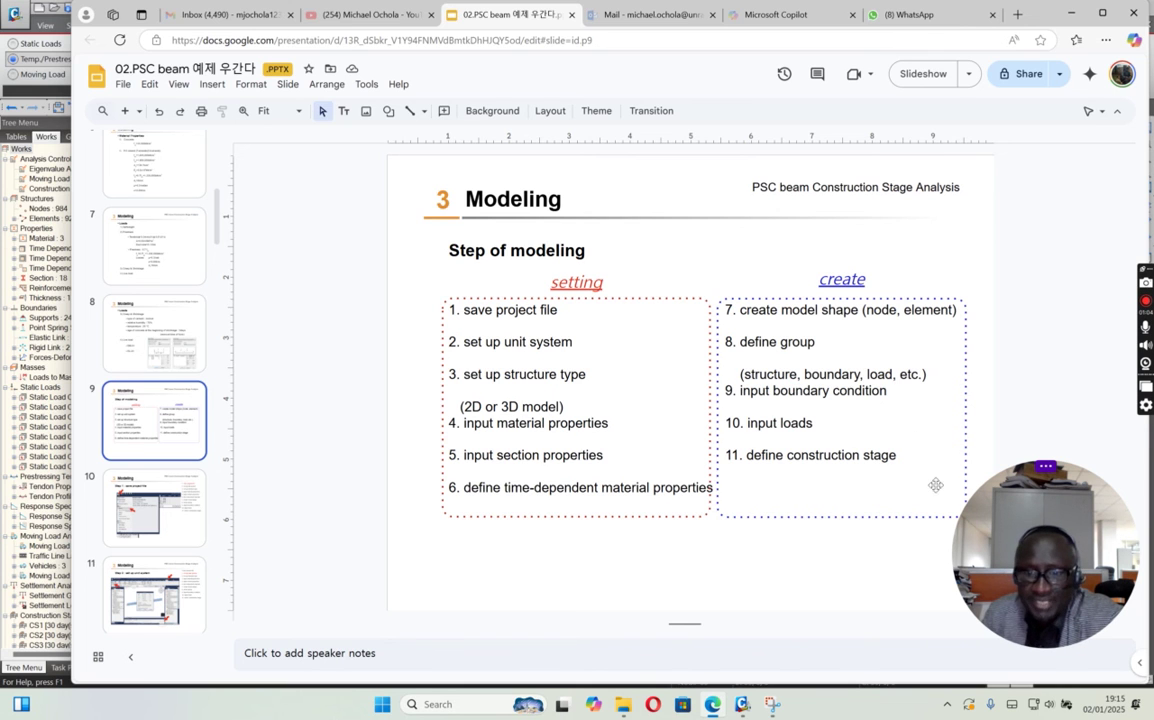
# Switch back to MIDAS Civil and return the model to postprocessing mode
pyautogui.click(743, 705)
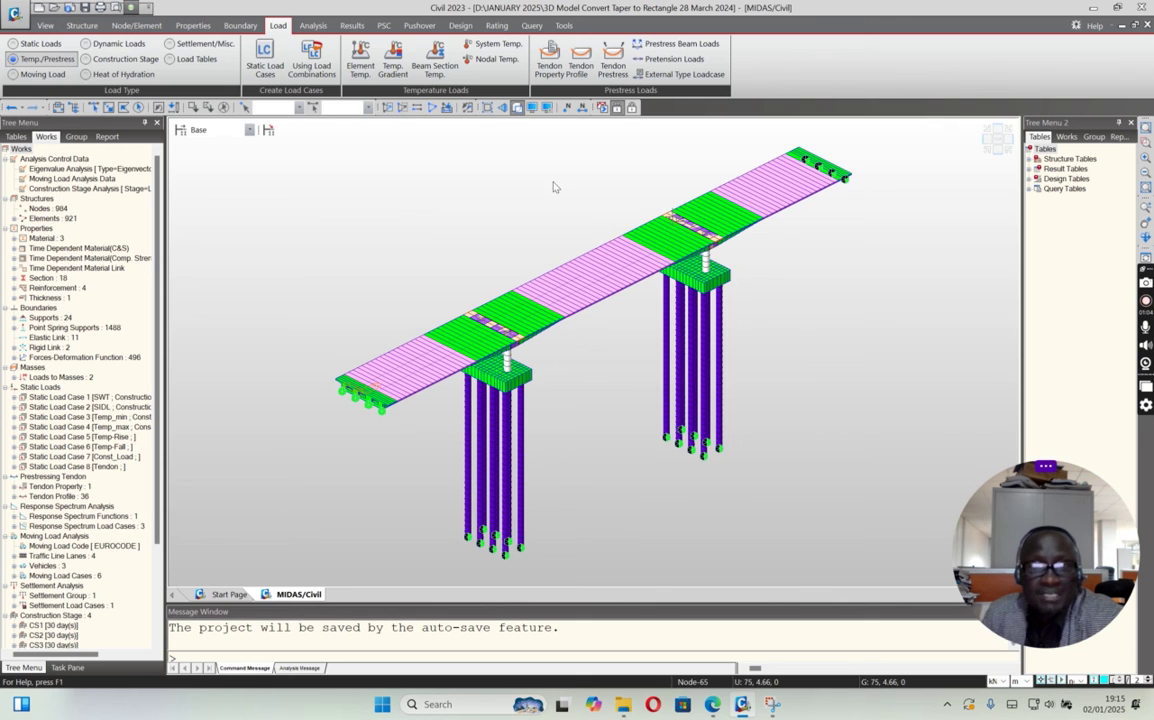
pyautogui.click(631, 108)
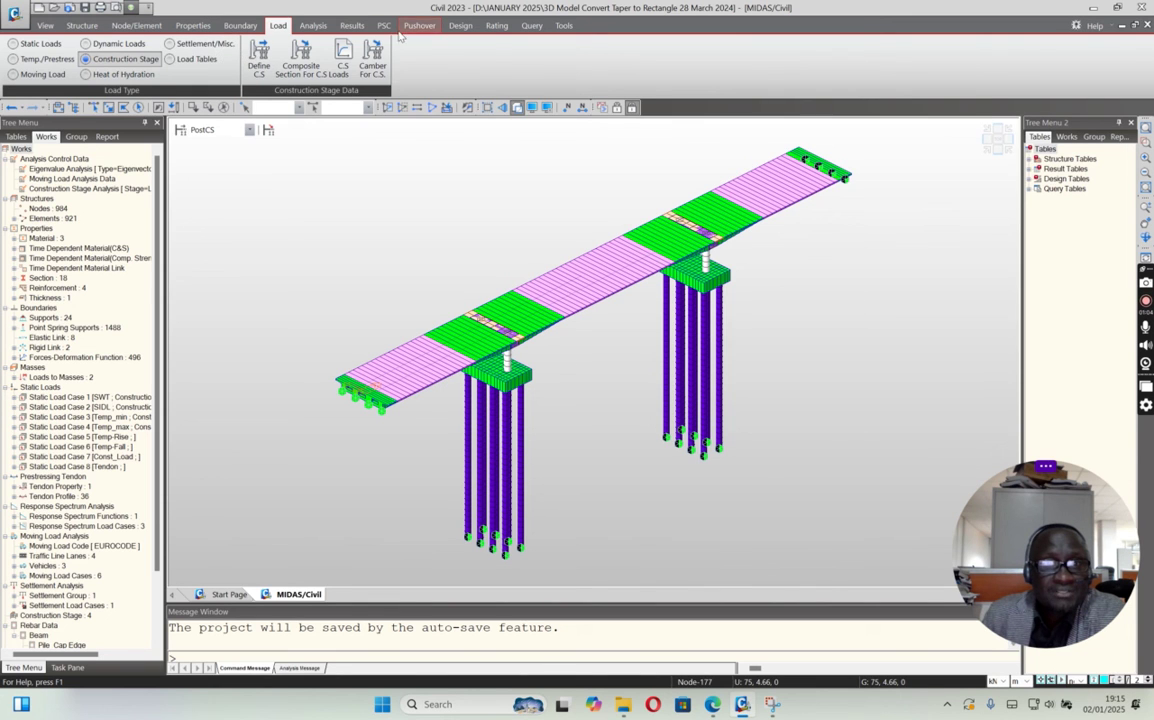
# Review the PSC design parameters, try the Consider all tendons option for moment resistance, and discard the change
pyautogui.click(384, 26)
pyautogui.click(38, 57)
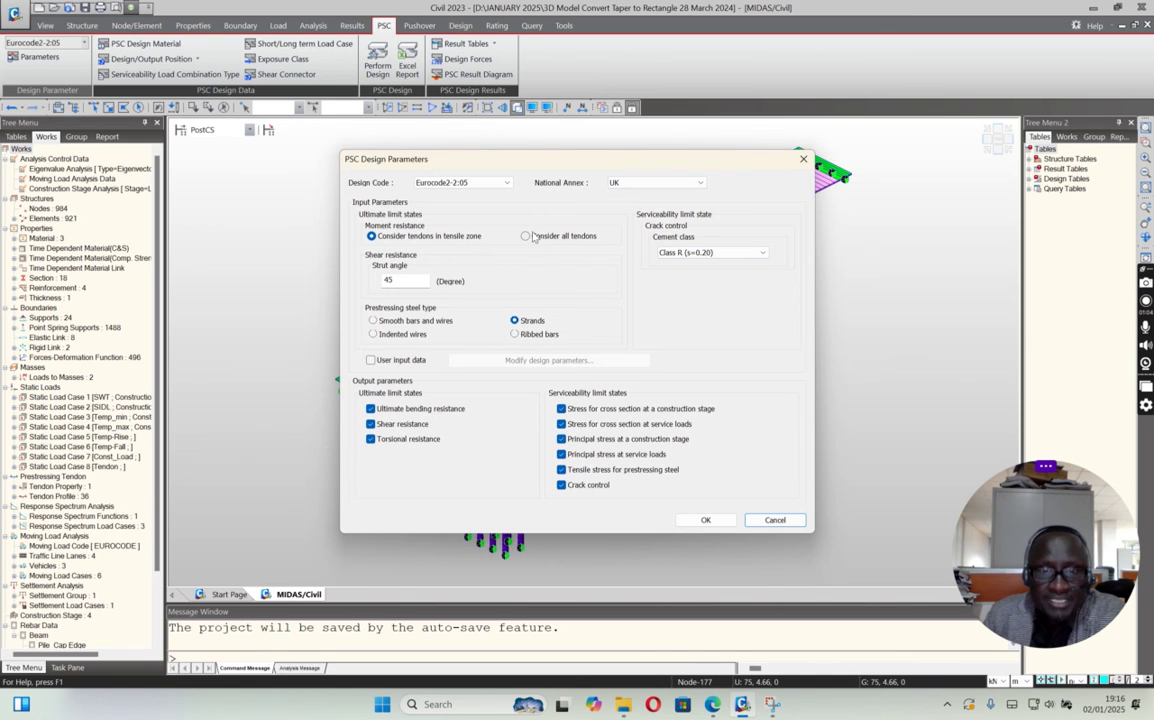
pyautogui.click(526, 236)
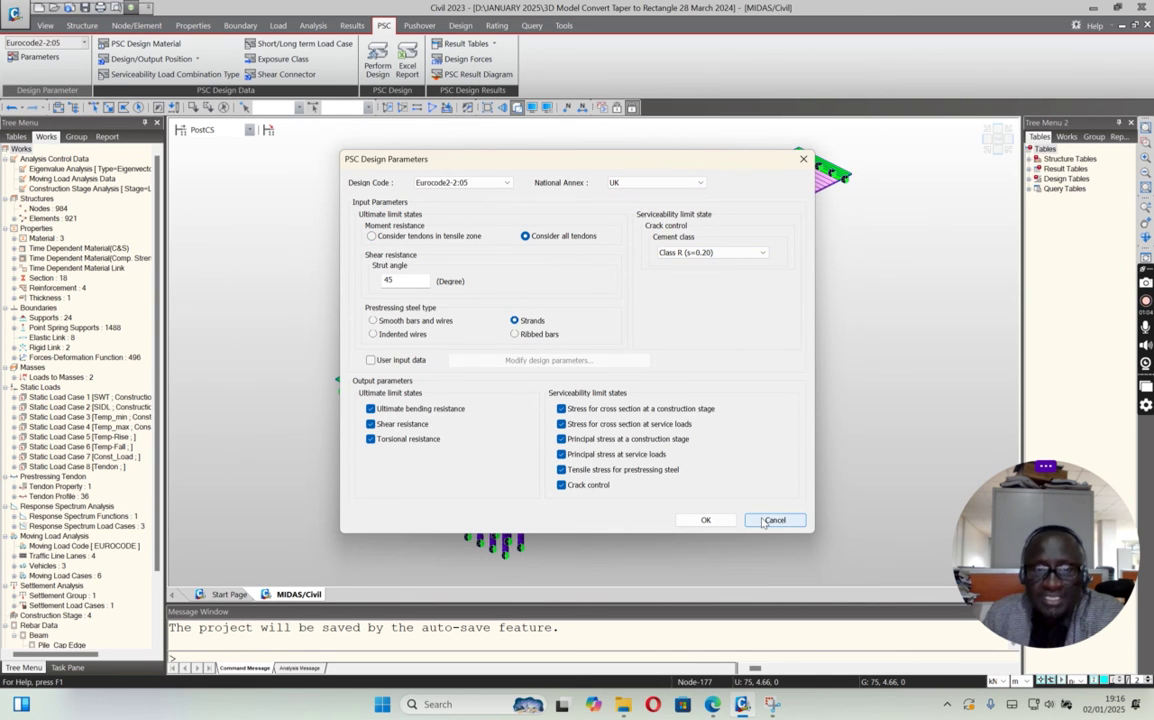
pyautogui.click(774, 520)
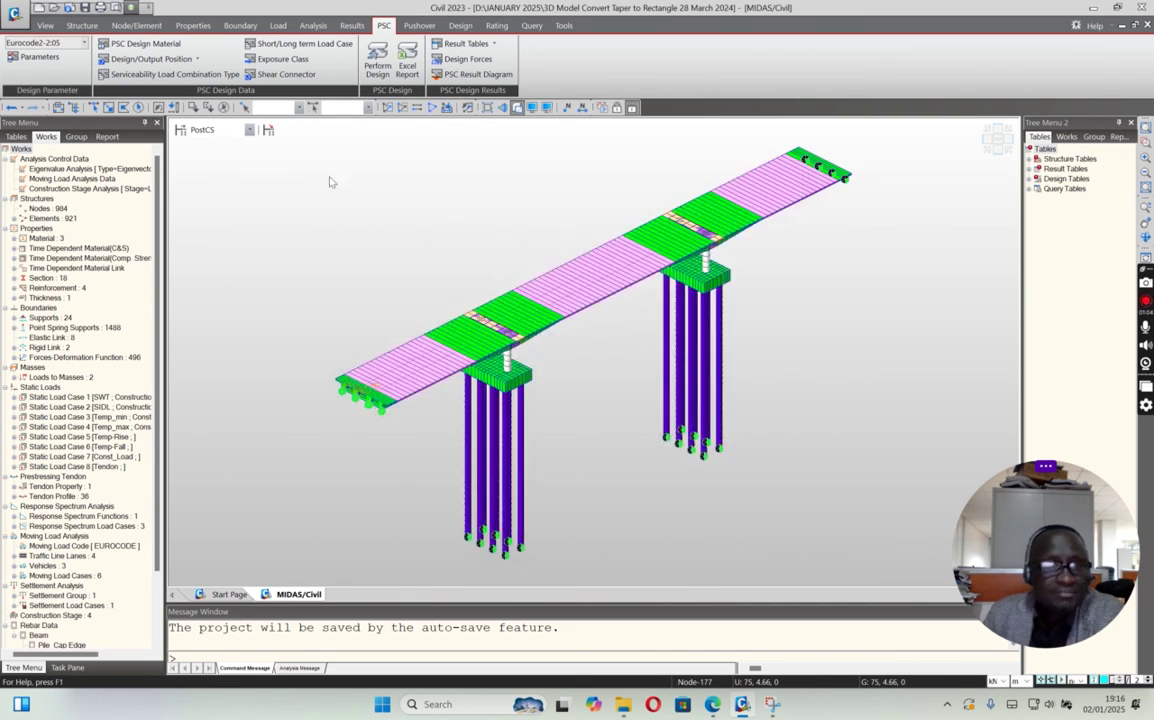
# Review the PSC design materials C35/45 and C30/37 with their concrete and rebar grades, and close the material list
pyautogui.click(145, 44)
pyautogui.click(453, 262)
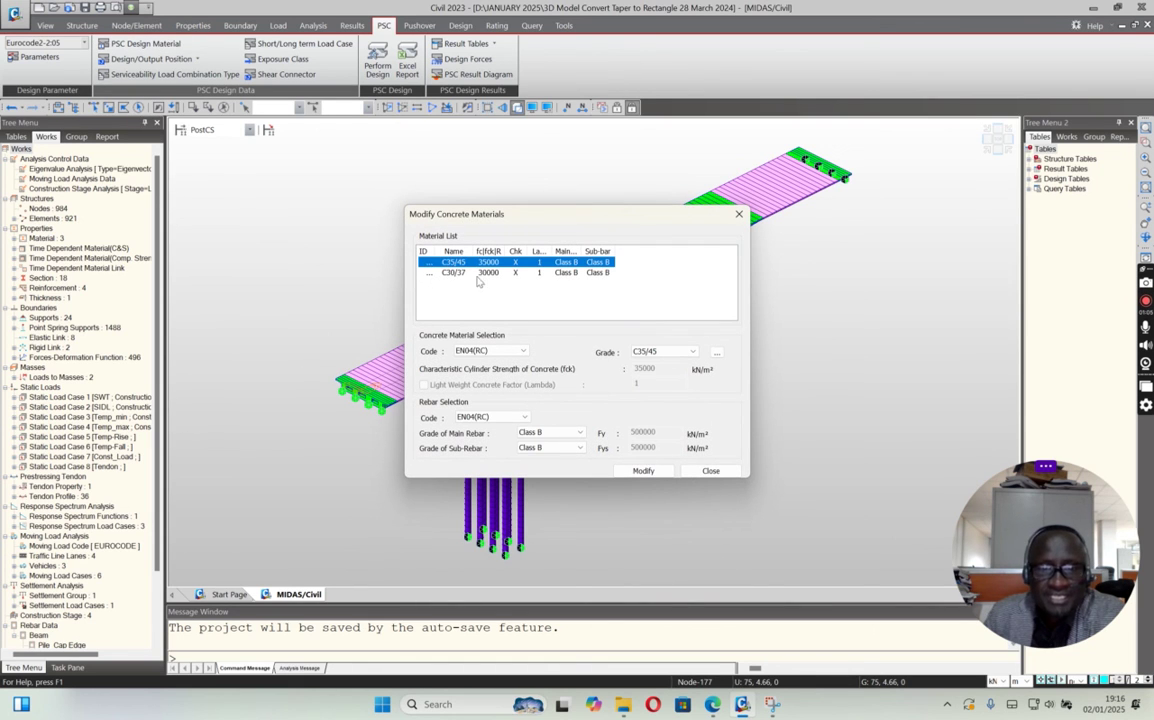
pyautogui.click(521, 274)
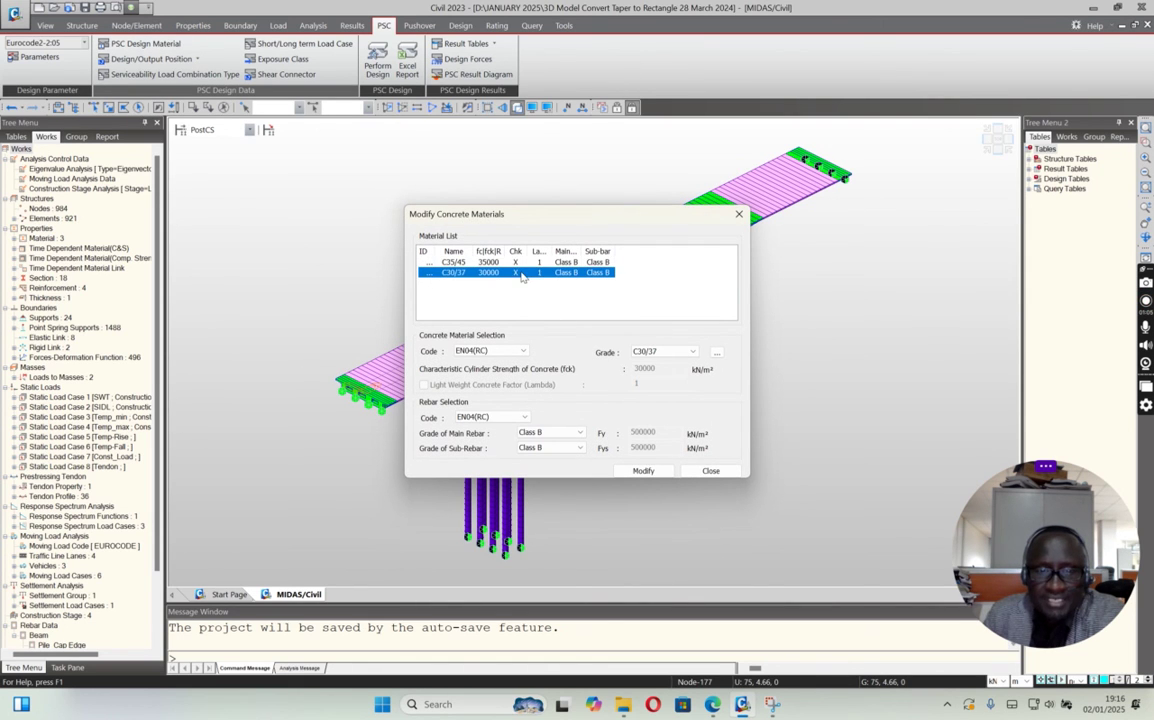
pyautogui.click(710, 471)
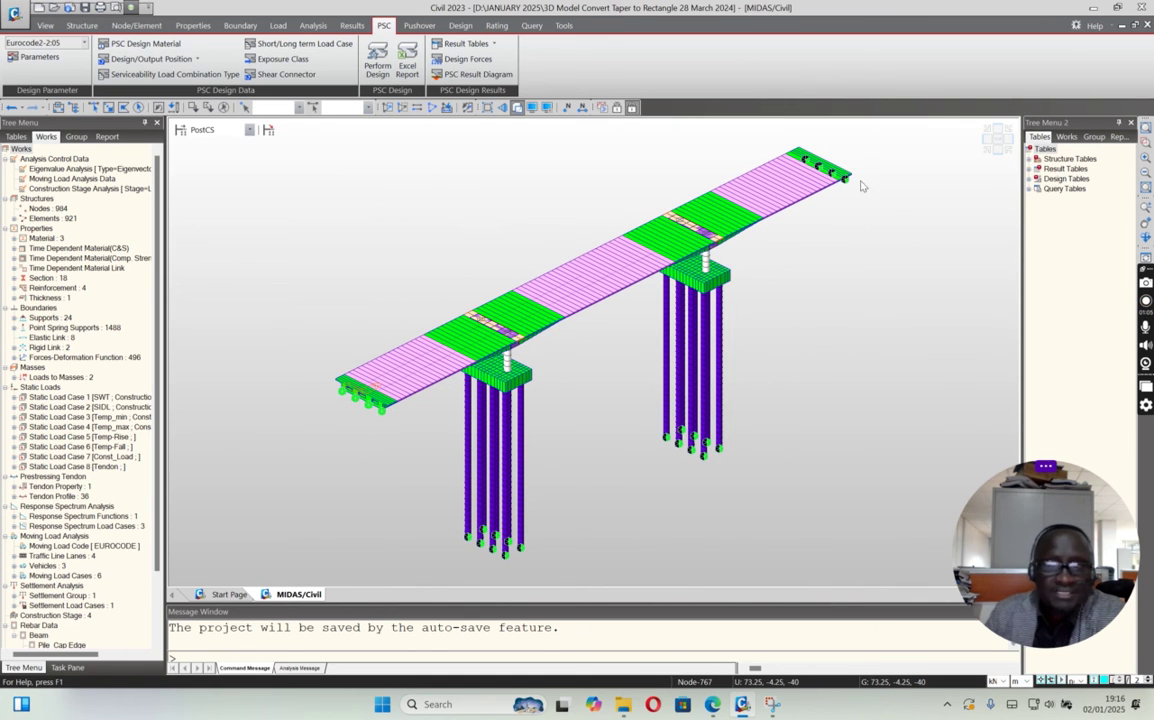
# Show the bridge in wireframe front view and activate only the elements along the deck level
pyautogui.click(996, 150)
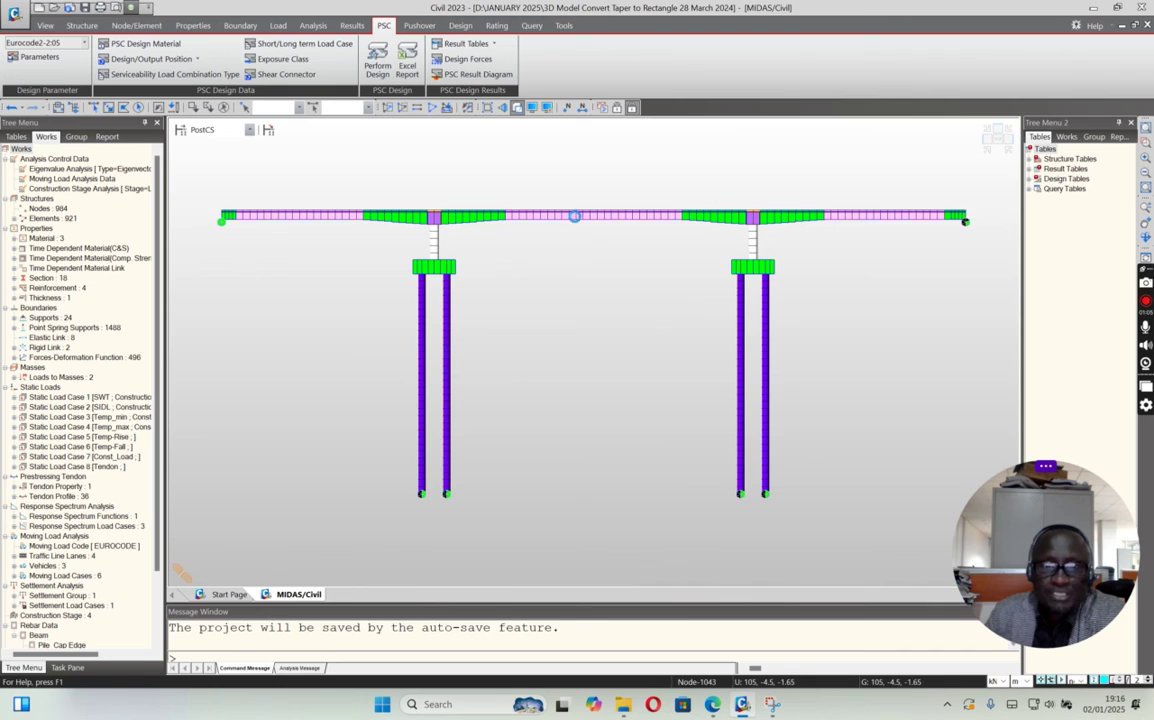
pyautogui.click(463, 107)
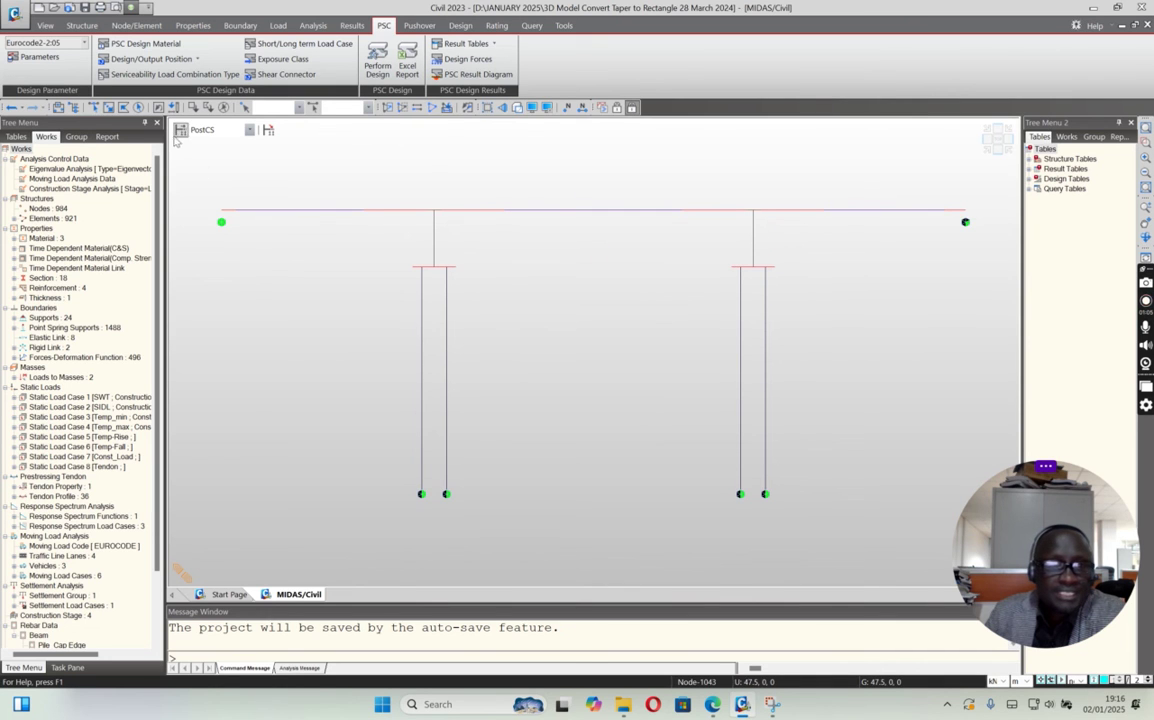
pyautogui.click(109, 107)
pyautogui.moveTo(205, 188); pyautogui.dragTo(885, 205)
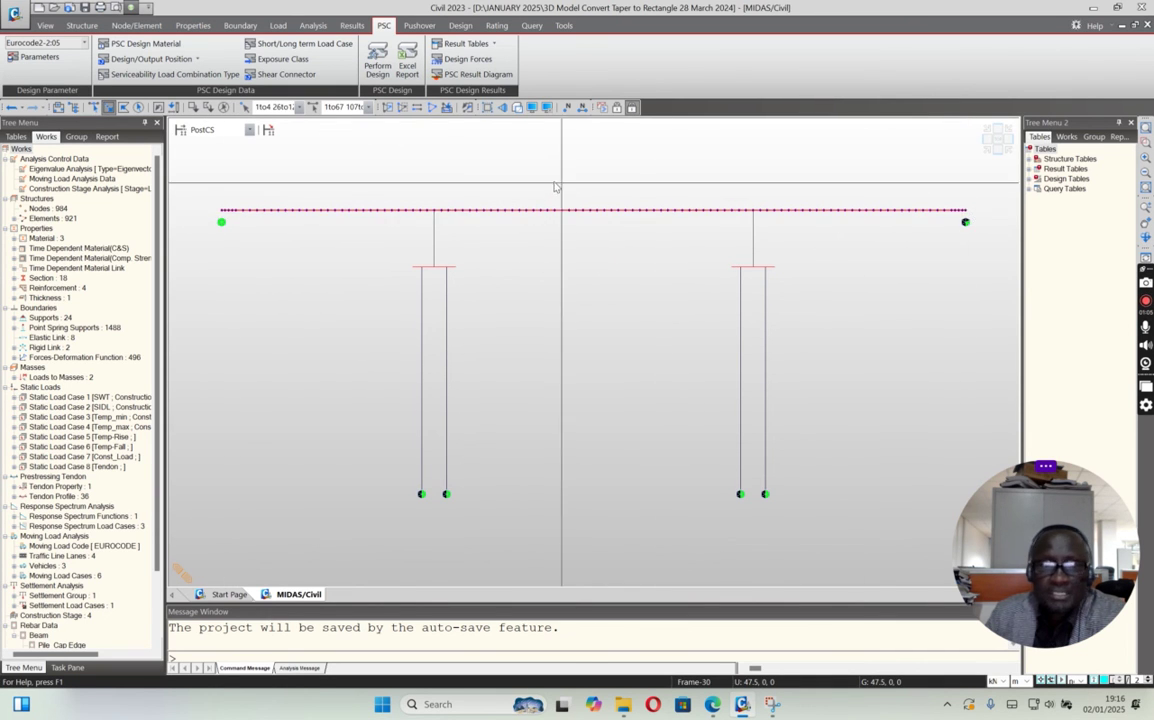
pyautogui.press('F2')
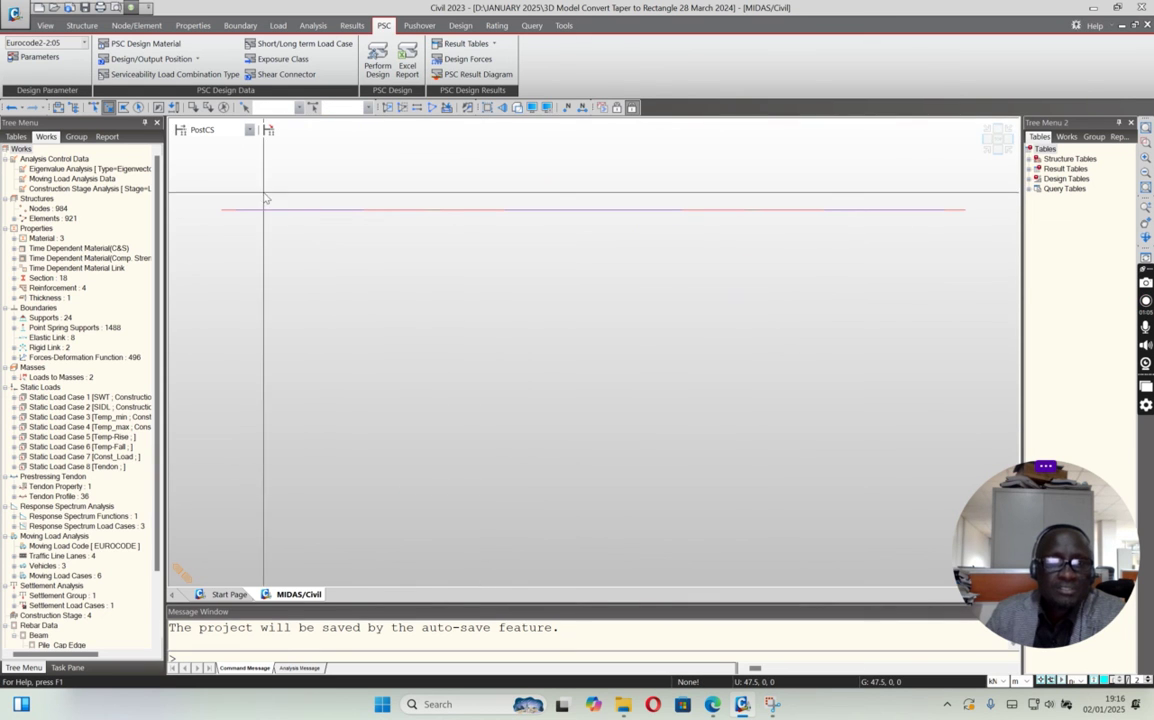
# Activate only the longitudinal deck elements, leaving out the transverse ones at the piers, and show them as solid shapes in isometric view
pyautogui.moveTo(217, 186); pyautogui.dragTo(984, 234)
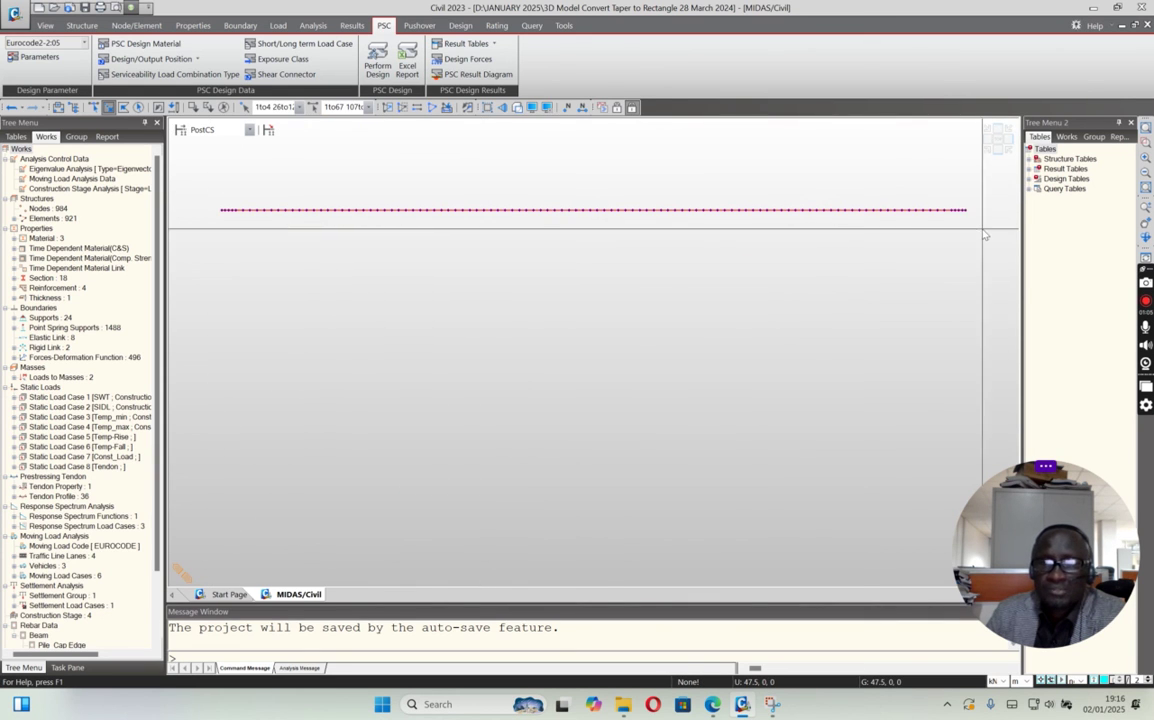
pyautogui.click(990, 142)
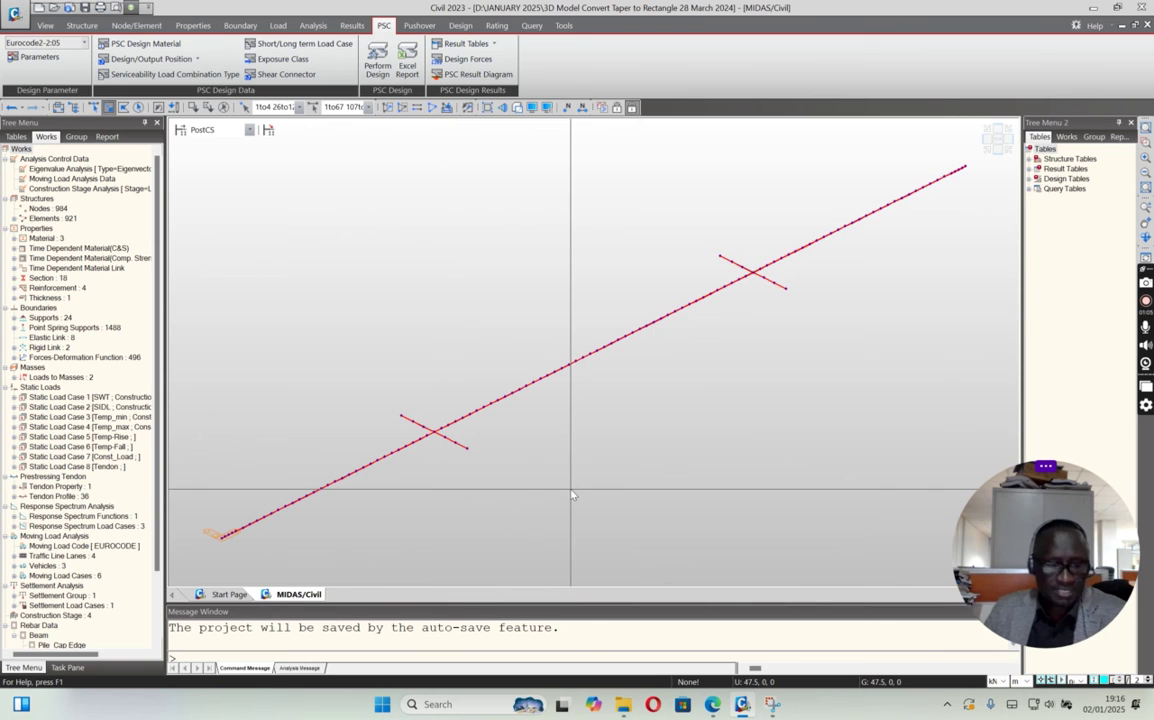
pyautogui.click(999, 143)
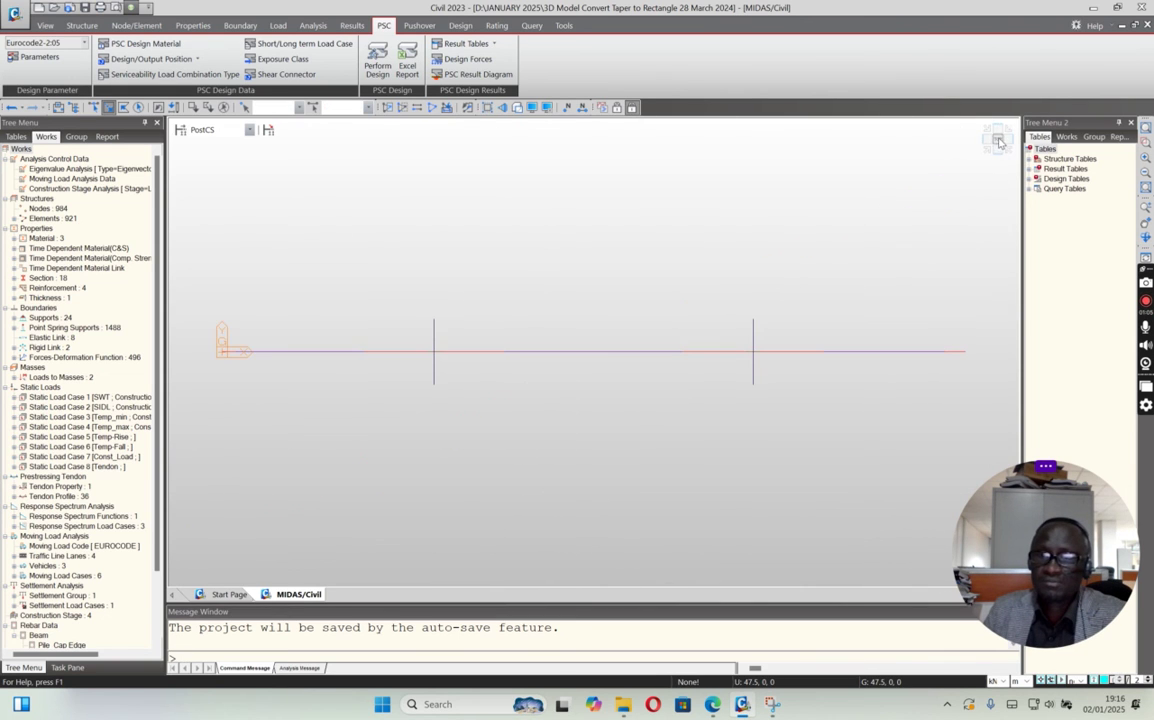
pyautogui.moveTo(187, 344); pyautogui.dragTo(884, 360)
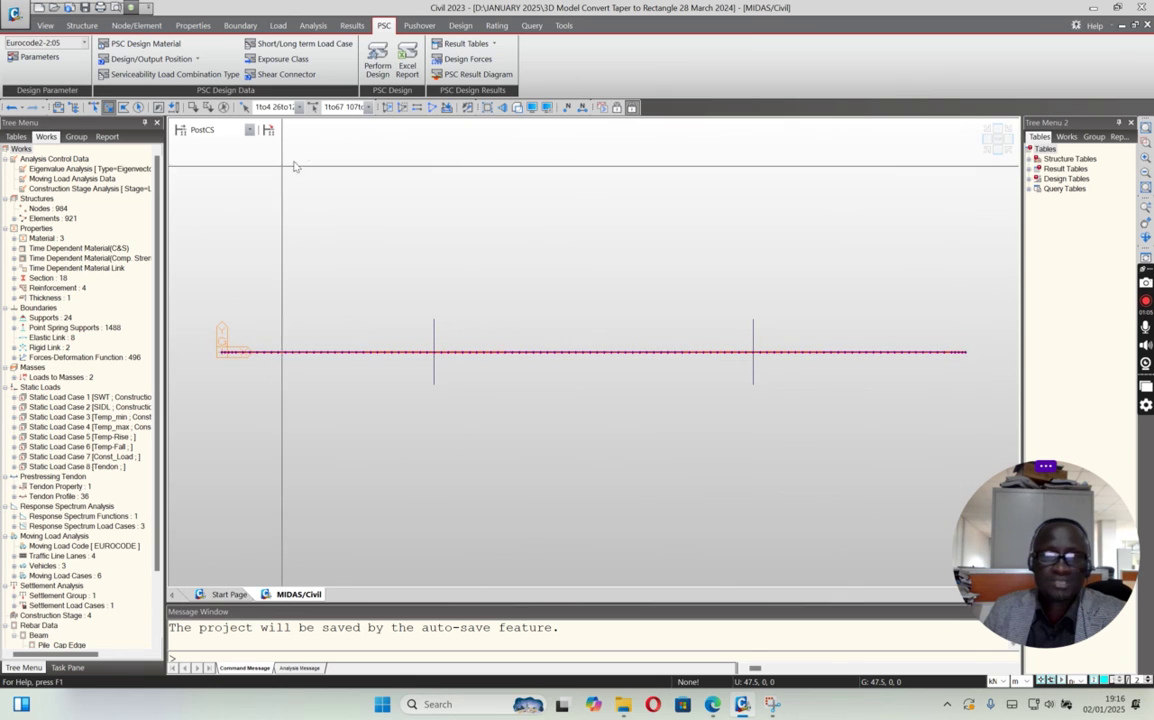
pyautogui.press('Escape')
pyautogui.click(981, 155)
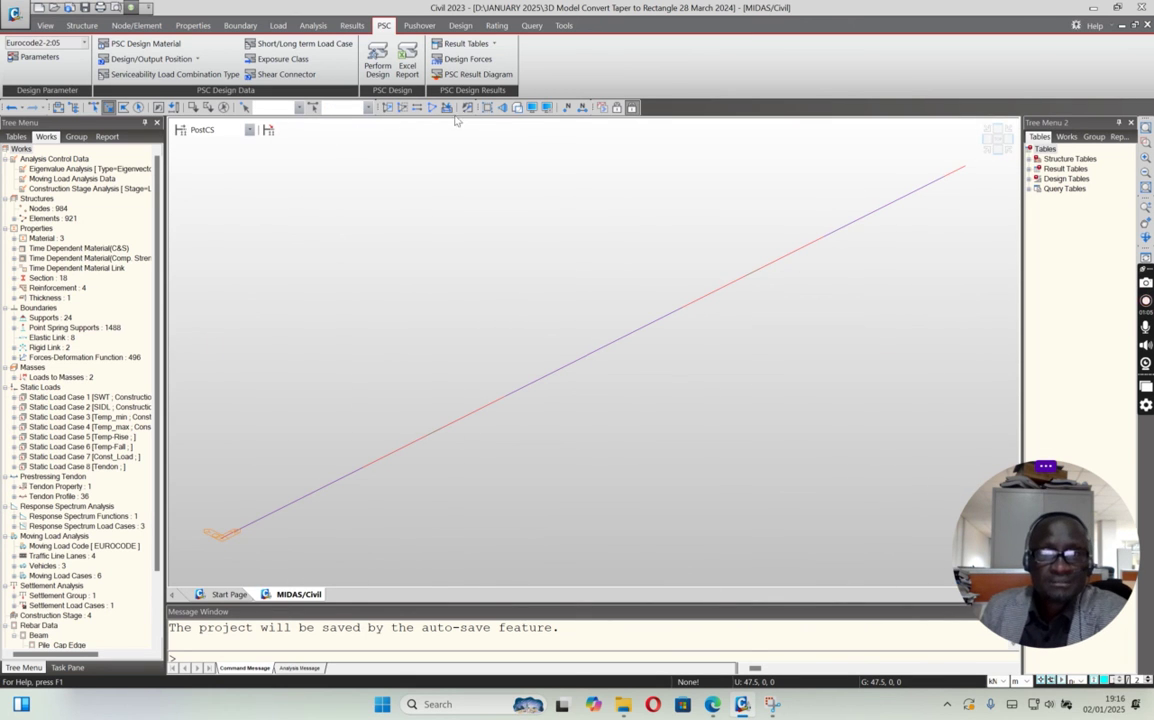
pyautogui.click(517, 108)
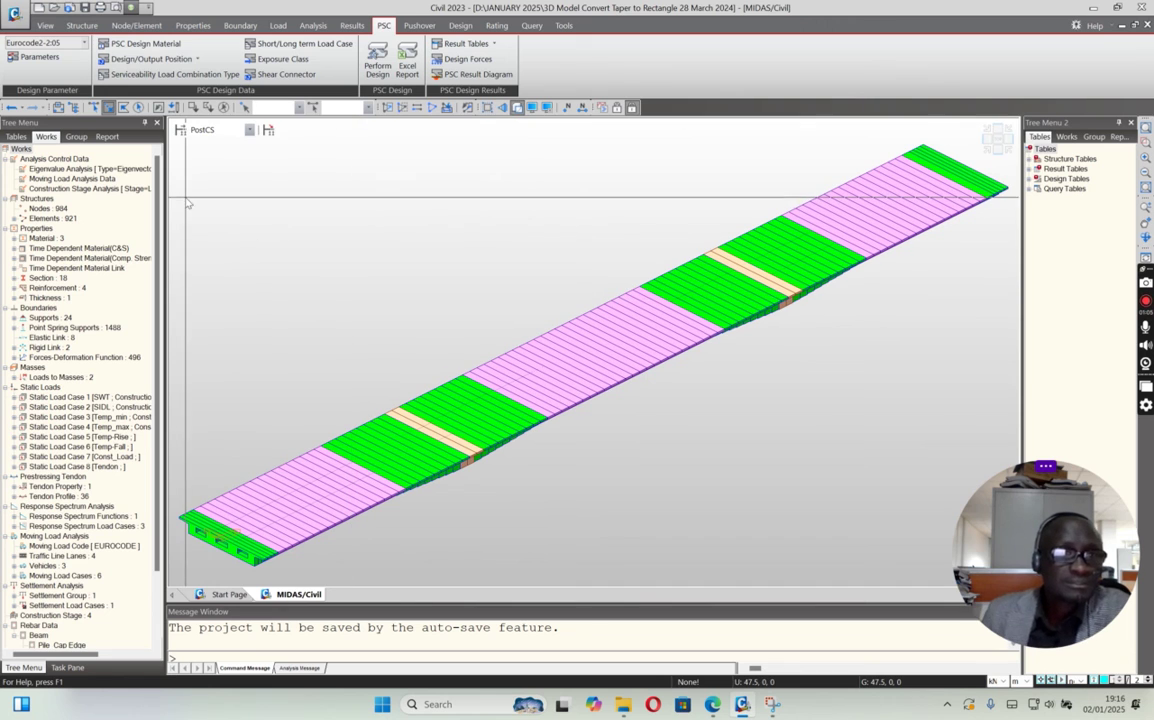
# Select all the deck elements and review the PSC design position options for moment and shear resistance
pyautogui.click(139, 109)
pyautogui.click(150, 58)
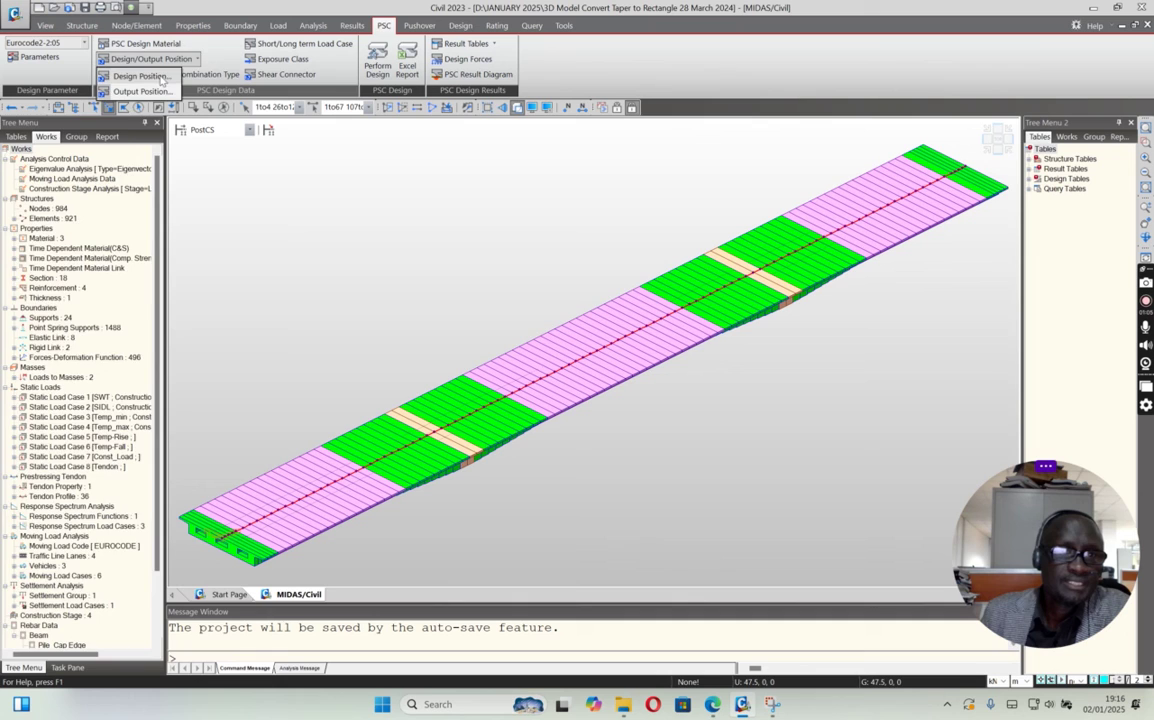
pyautogui.click(140, 76)
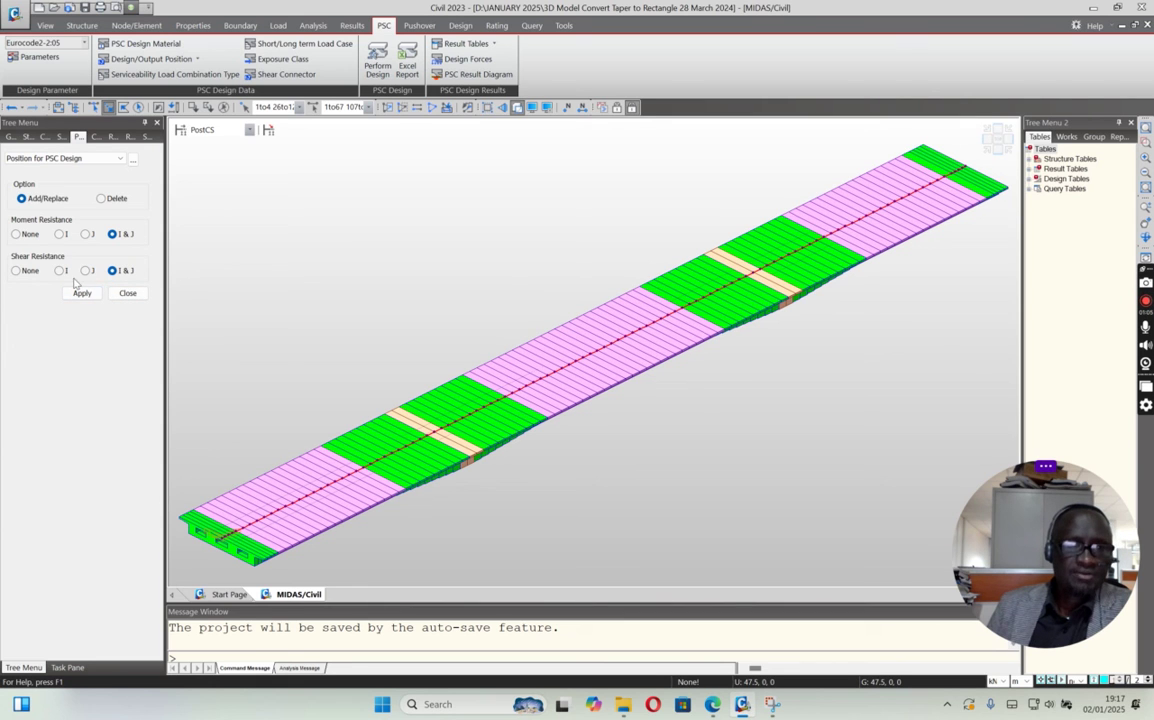
pyautogui.click(127, 293)
pyautogui.click(150, 59)
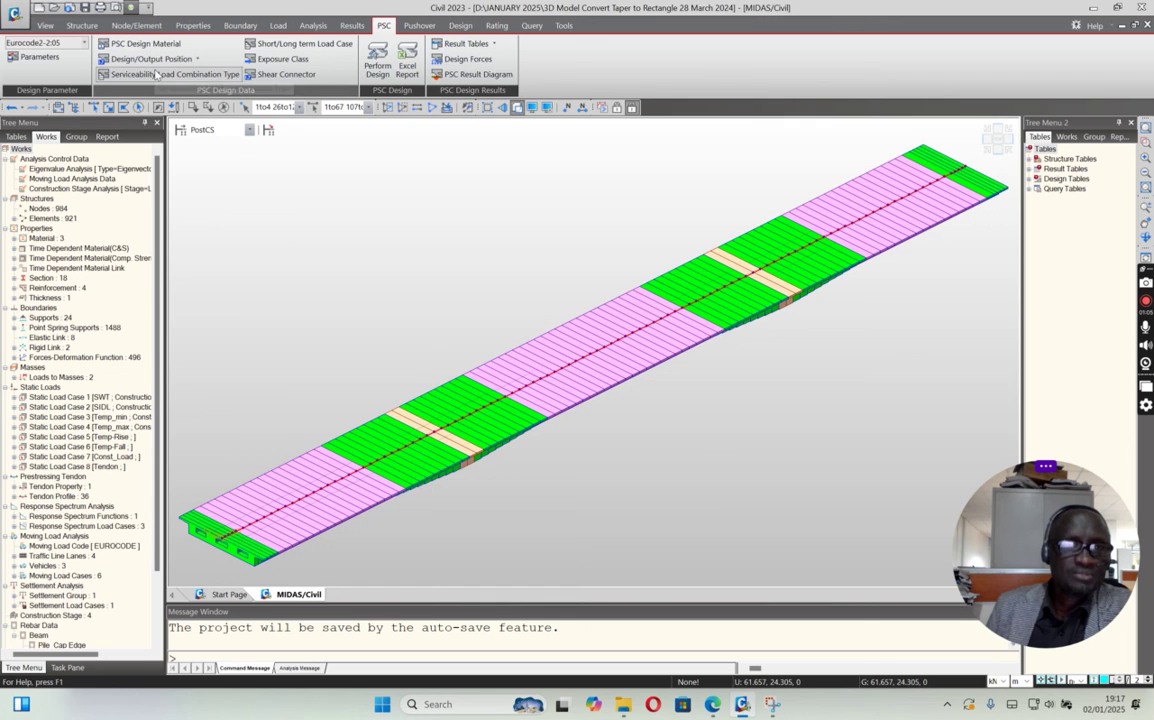
# Review the serviceability load combination types and the short-term and long-term load case assignments
pyautogui.click(175, 74)
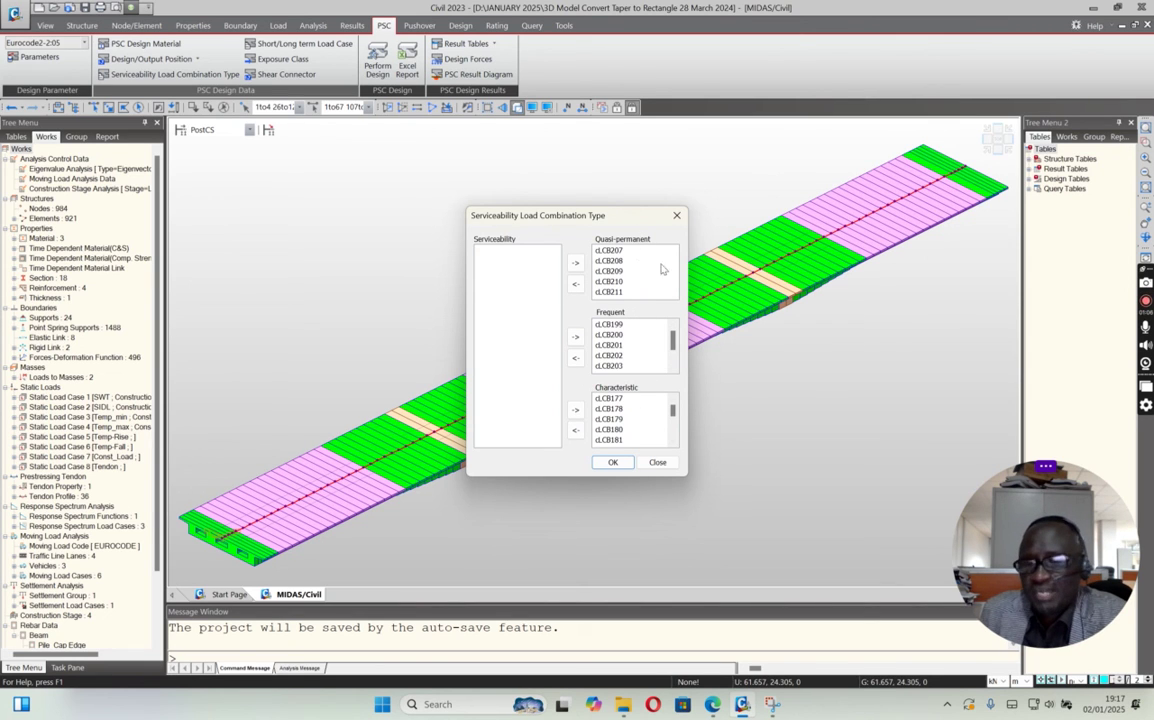
pyautogui.click(655, 463)
pyautogui.click(301, 45)
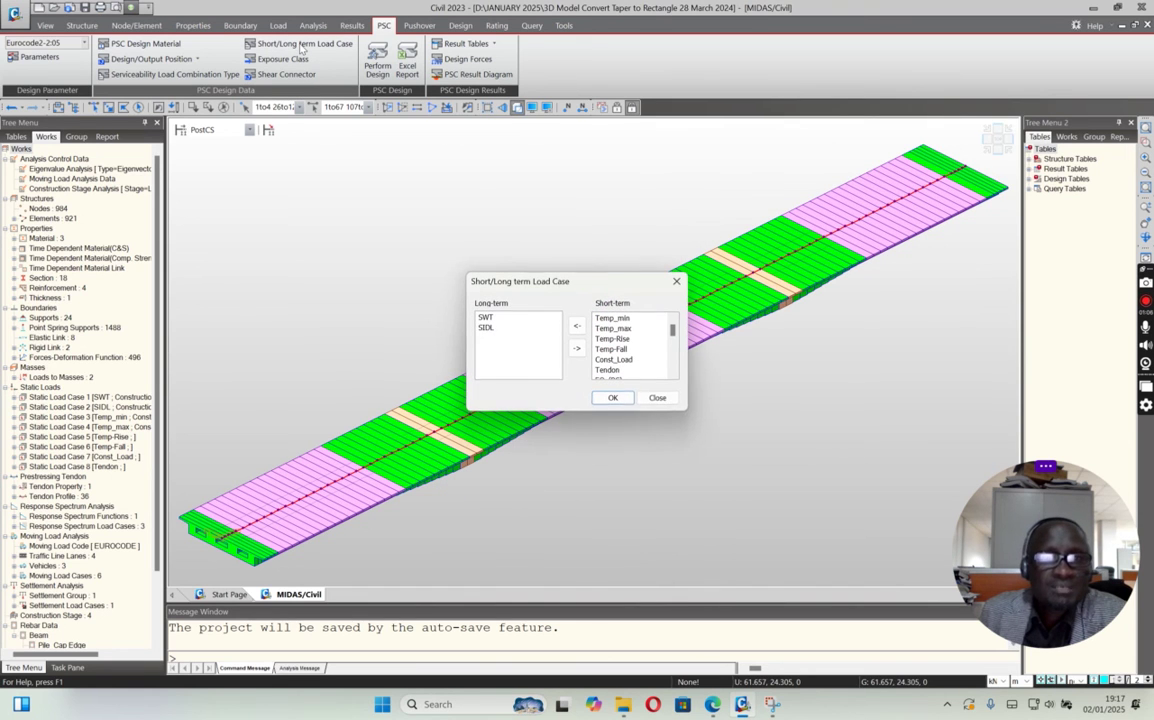
pyautogui.click(657, 397)
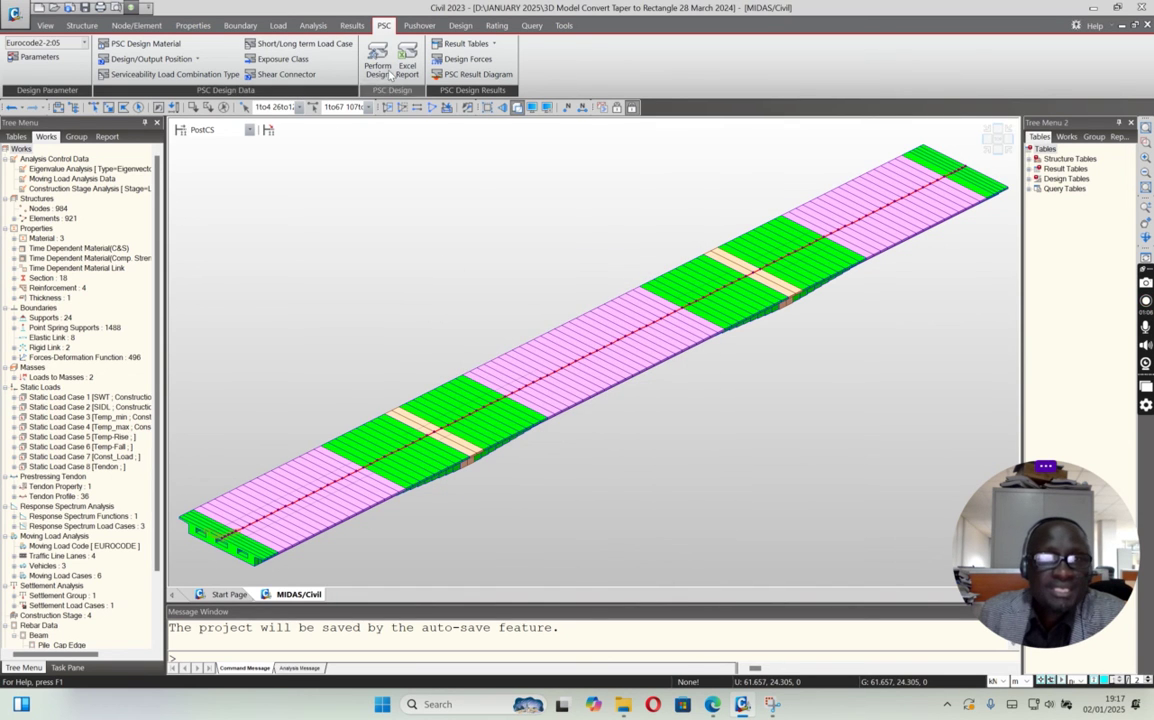
# Review the exposure class settings for the deck elements, including the classes available for the top face
pyautogui.click(275, 58)
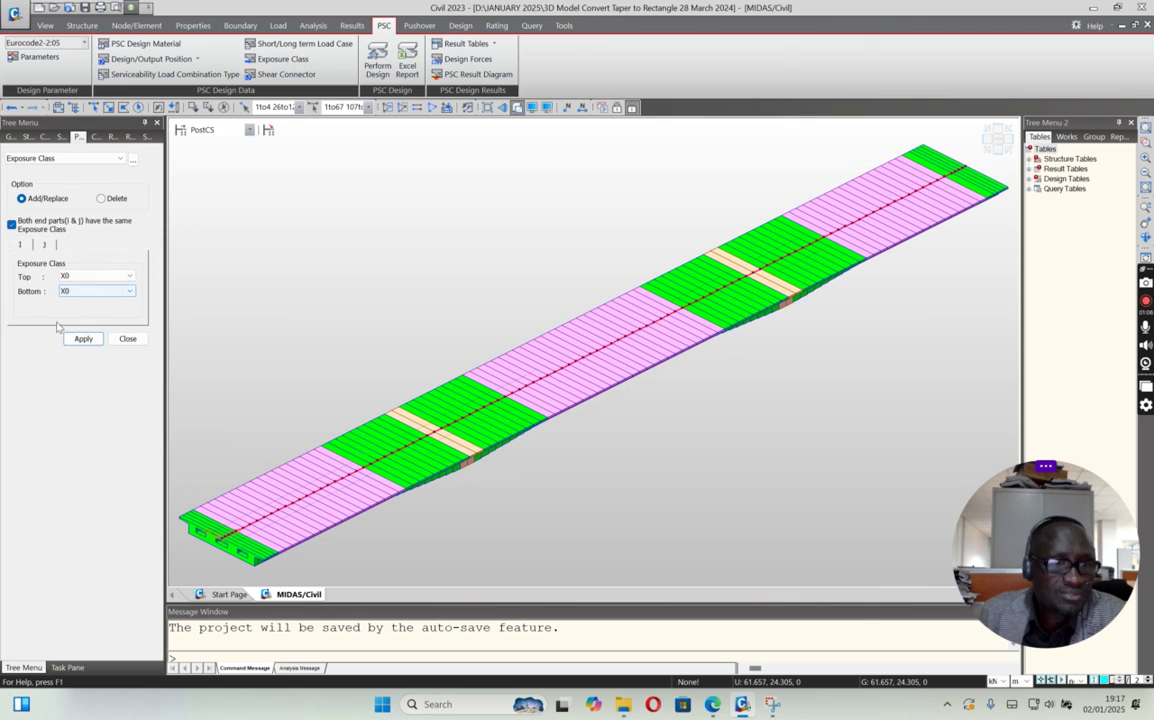
pyautogui.click(125, 277)
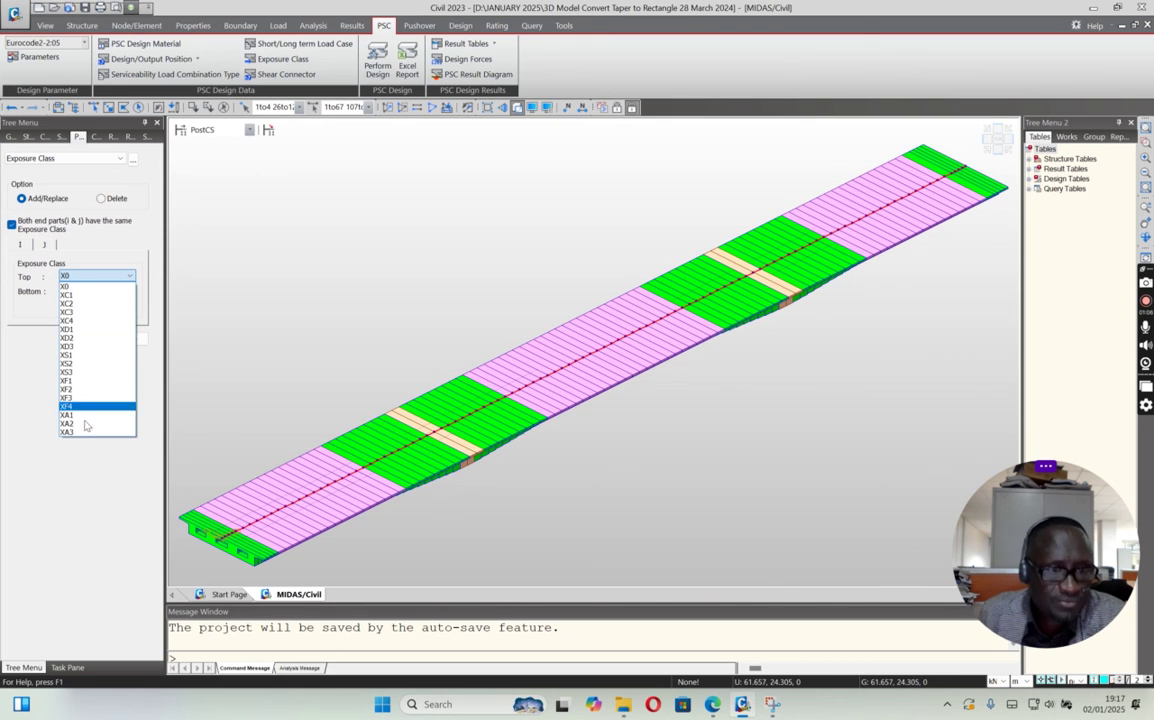
pyautogui.click(79, 277)
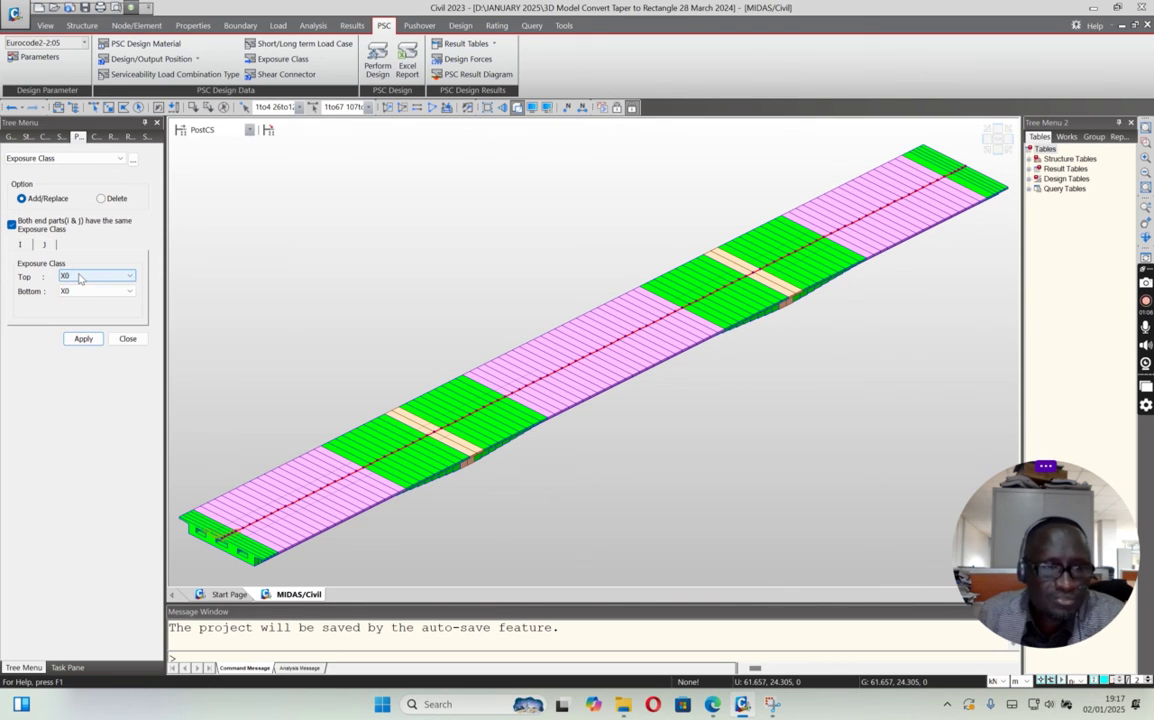
pyautogui.click(120, 340)
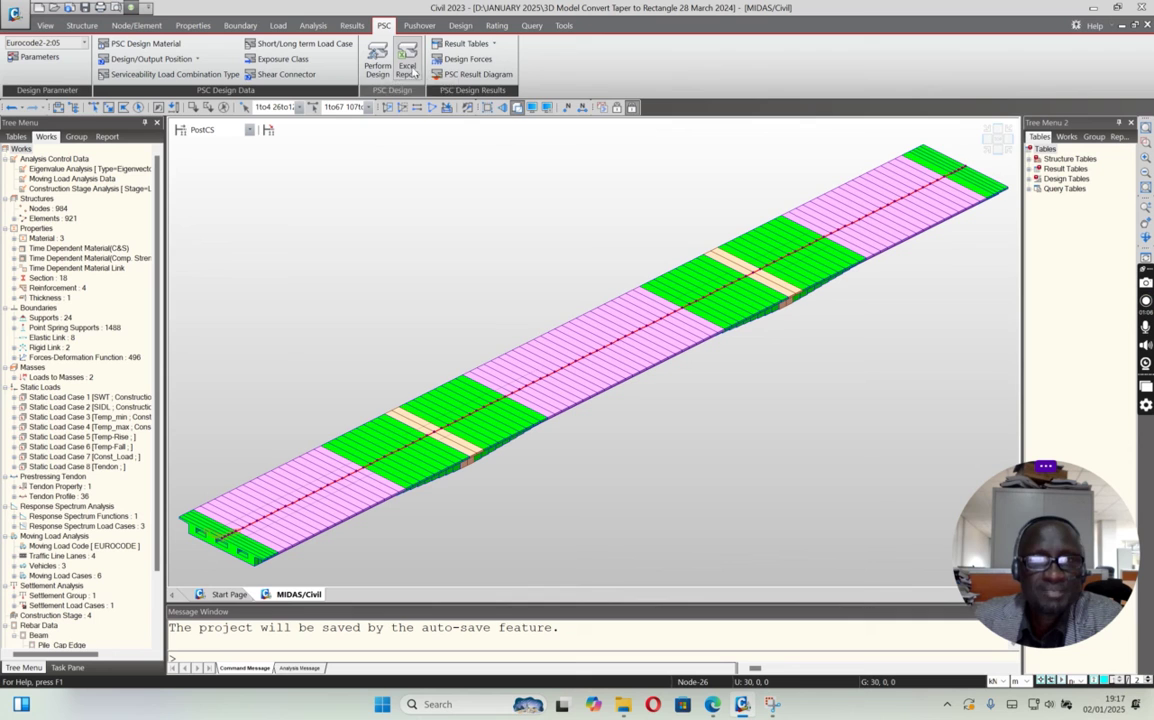
# Display the PSC result tables for flexure strength and shear strength for all the listed deck elements
pyautogui.click(494, 44)
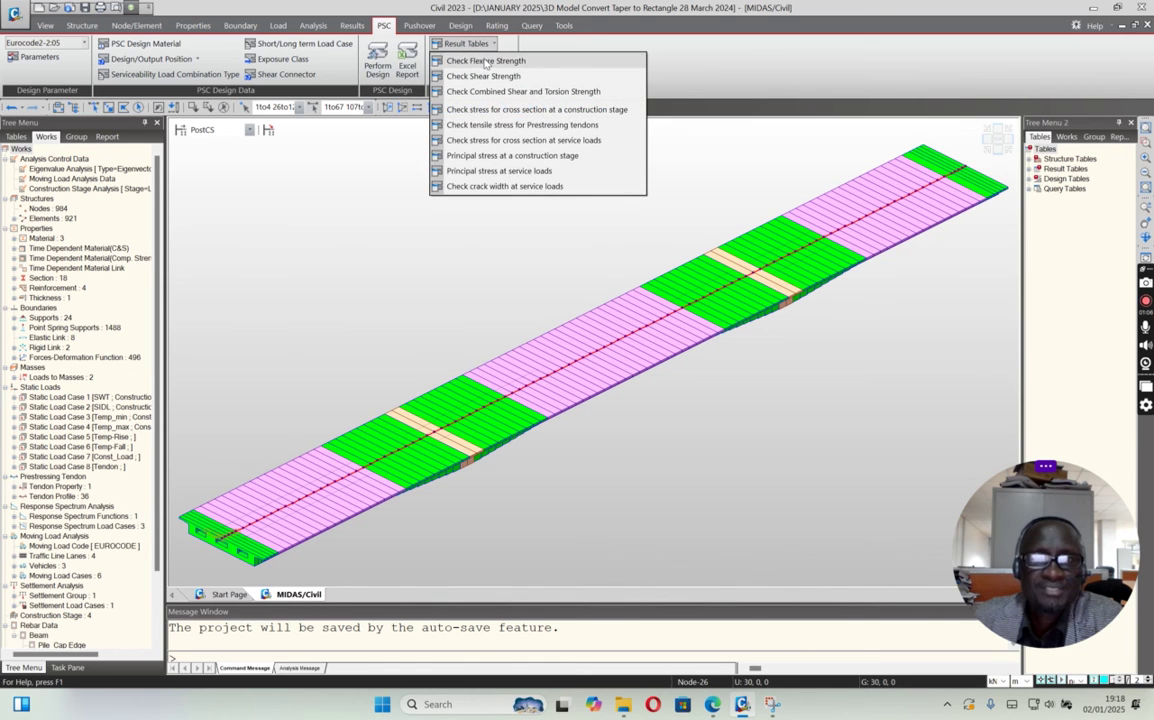
pyautogui.click(470, 60)
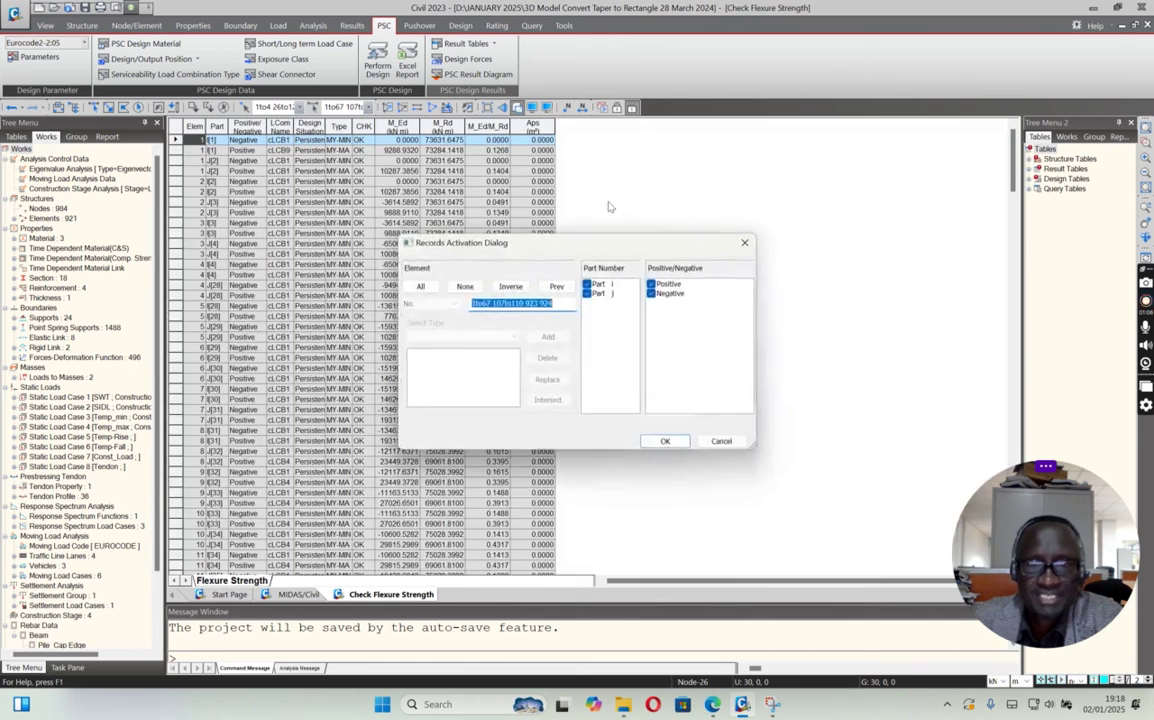
pyautogui.click(665, 441)
pyautogui.click(468, 44)
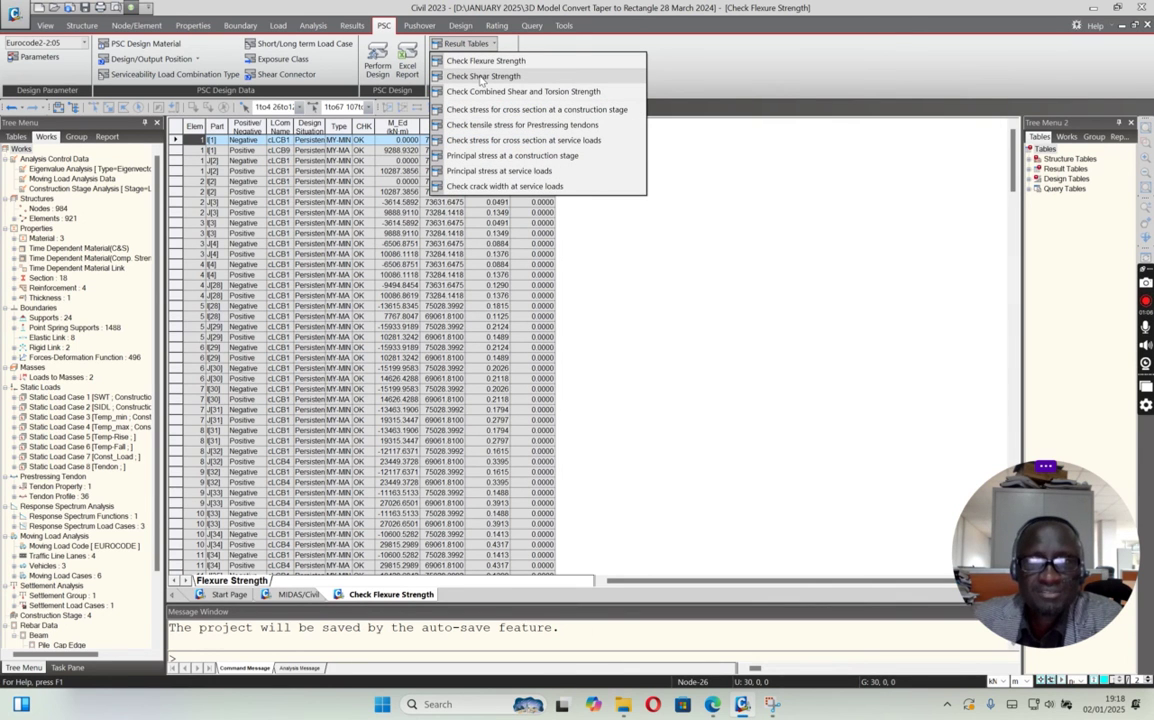
pyautogui.click(481, 77)
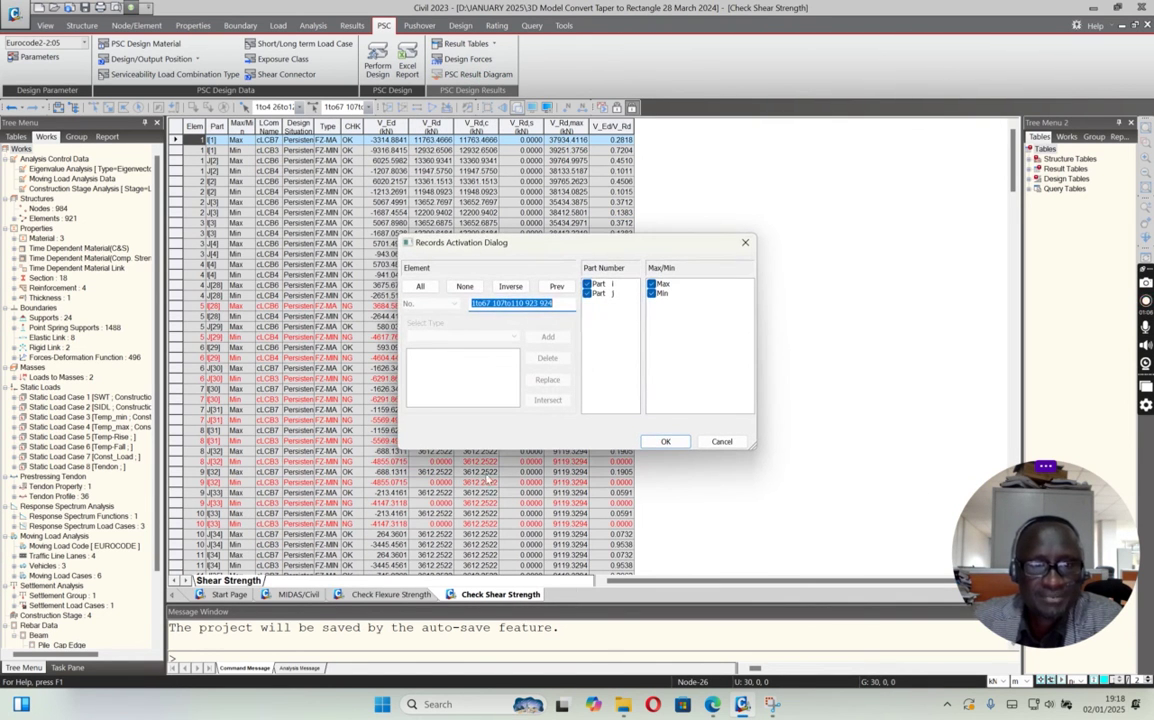
pyautogui.click(665, 442)
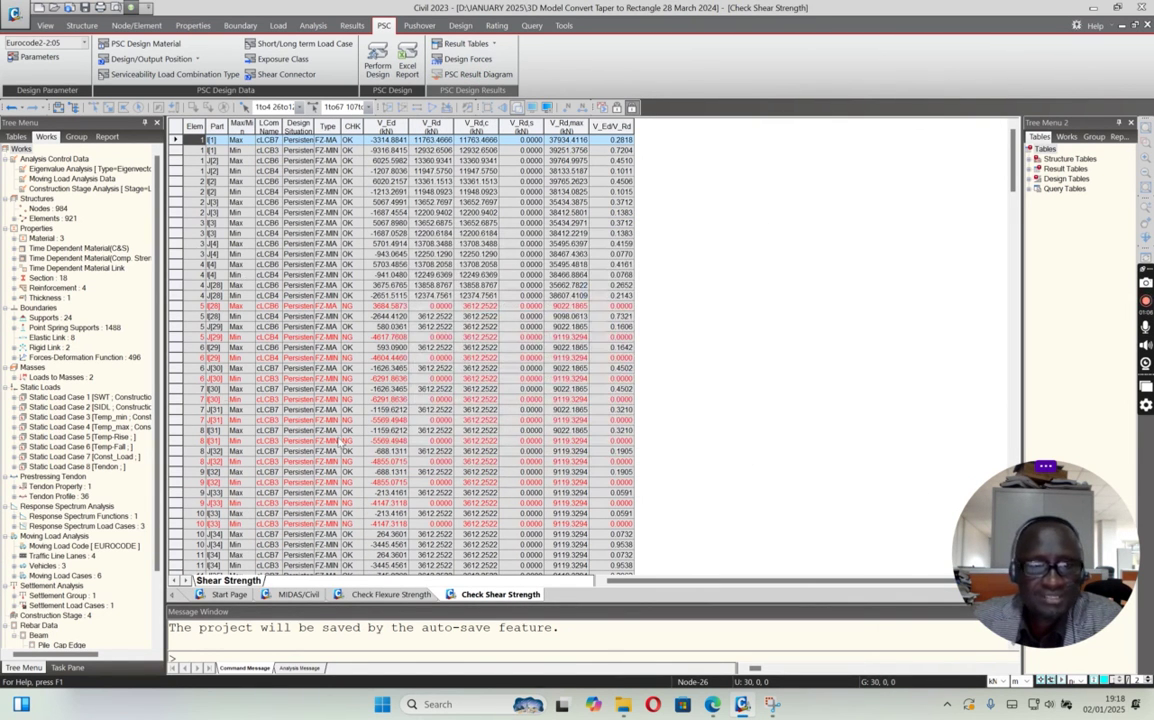
# Display the combined shear and torsion strength check table for the deck elements and look through its rows
pyautogui.click(447, 47)
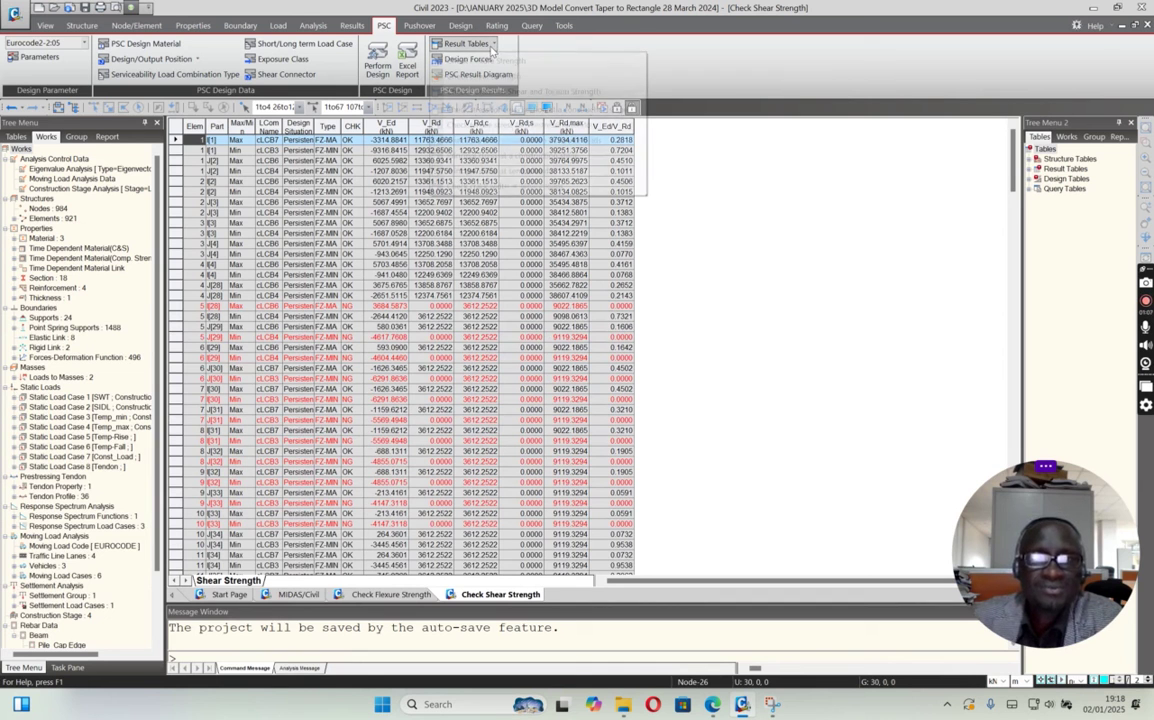
pyautogui.click(480, 91)
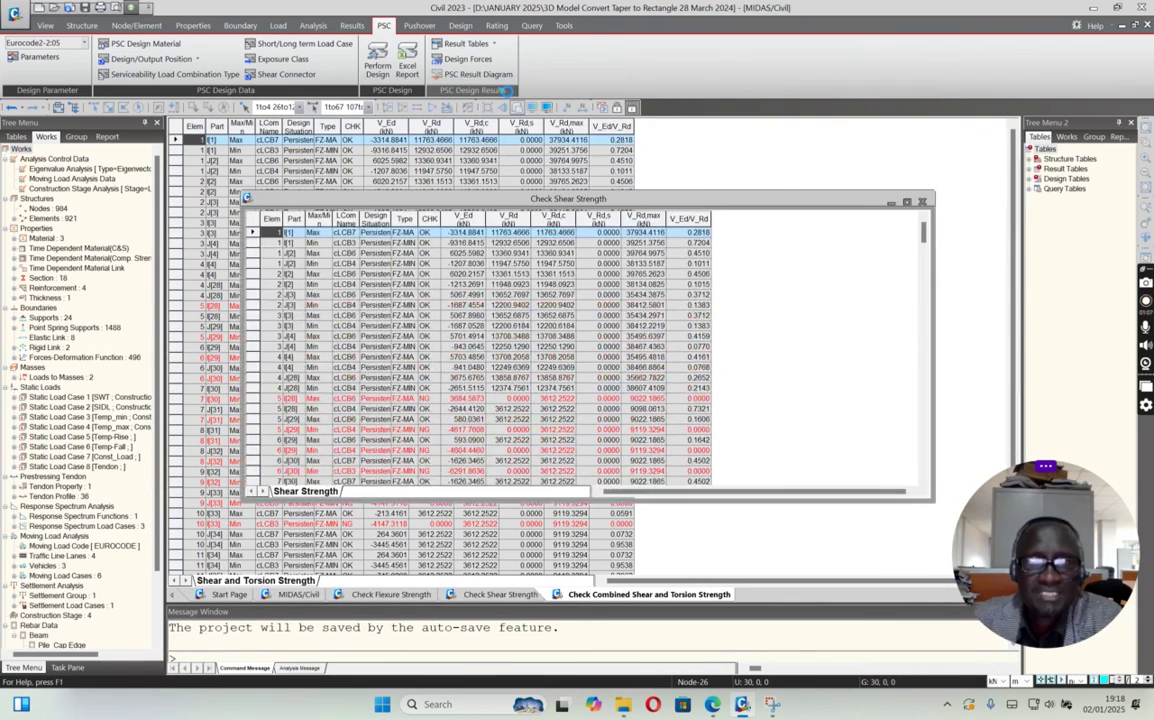
pyautogui.click(665, 442)
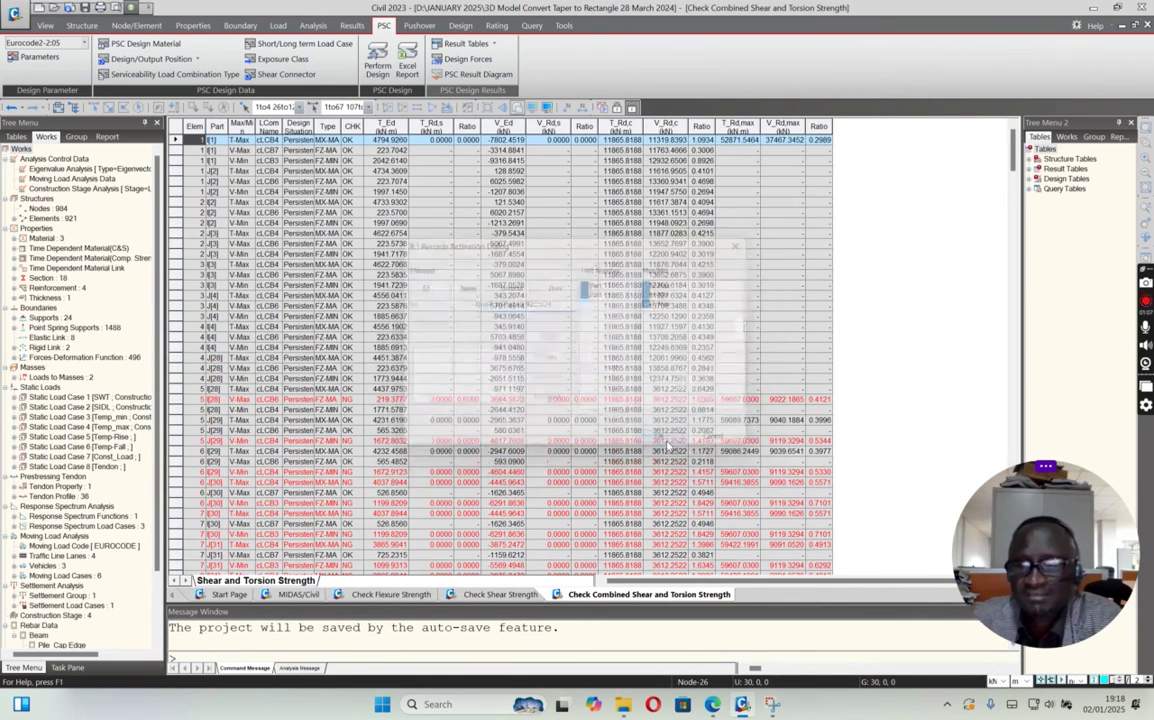
pyautogui.moveTo(1018, 165)
pyautogui.mouseDown()
pyautogui.moveTo(1007, 392)
pyautogui.moveTo(1014, 140)
pyautogui.mouseUp()
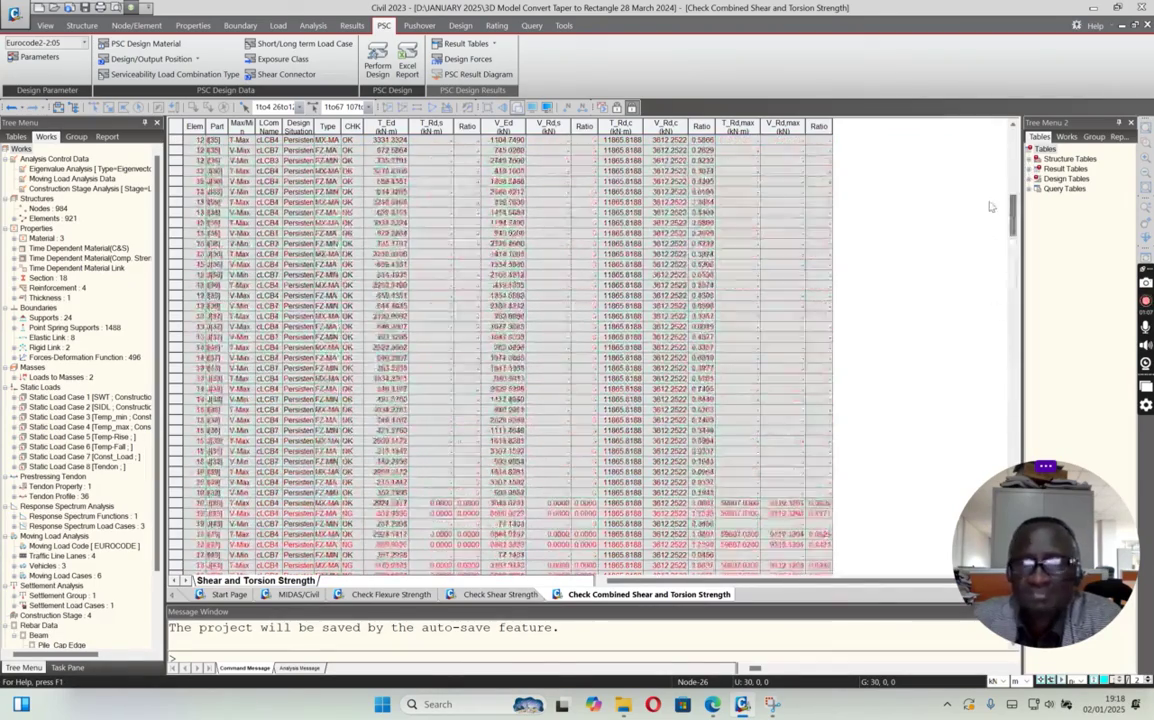
# Display the check tables for tensile stress in the prestressing tendons and cross-section stress at service loads
pyautogui.click(490, 44)
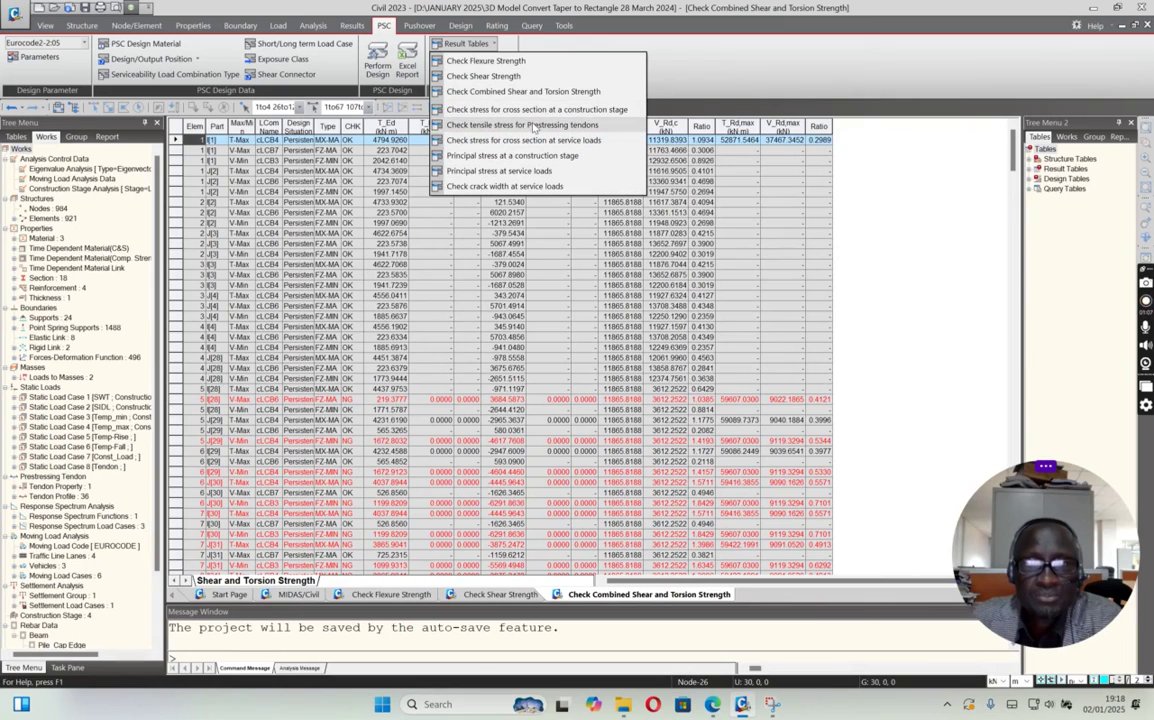
pyautogui.click(533, 127)
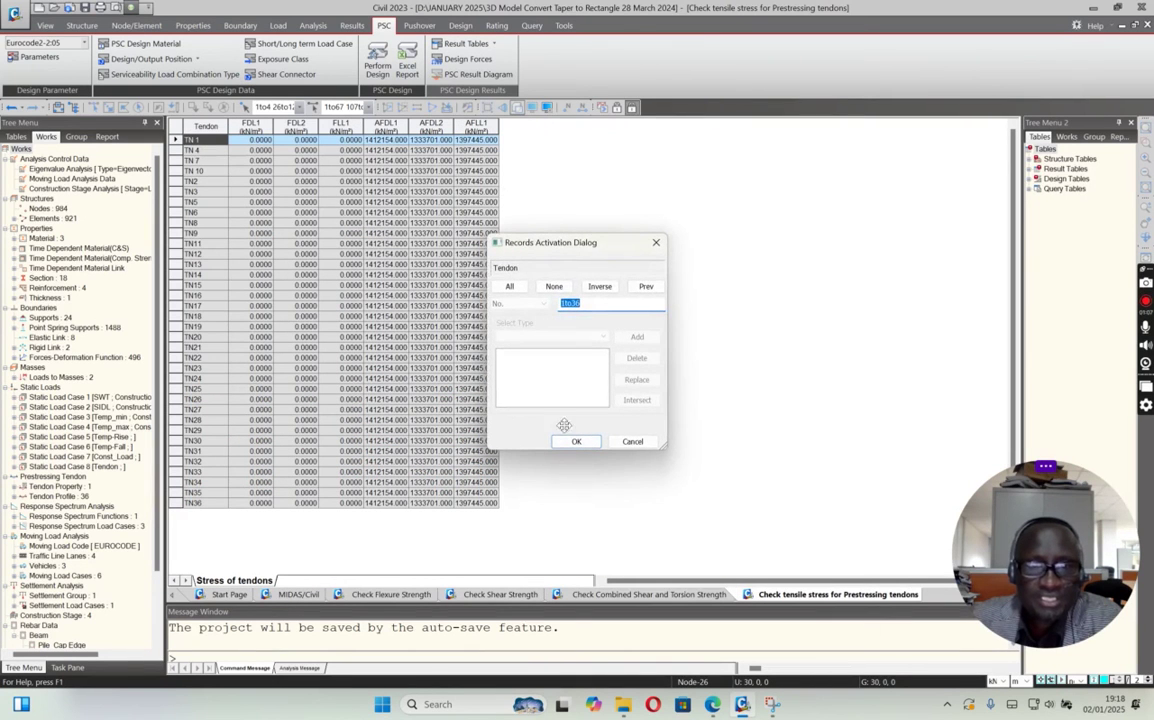
pyautogui.click(578, 443)
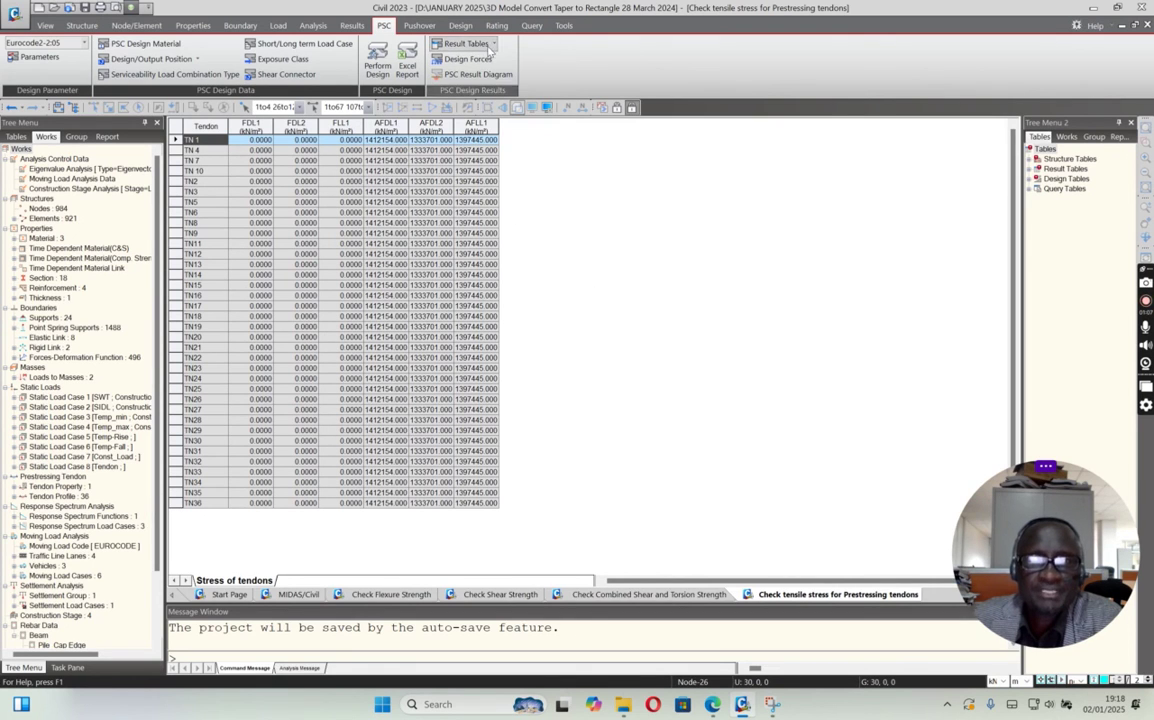
pyautogui.click(463, 43)
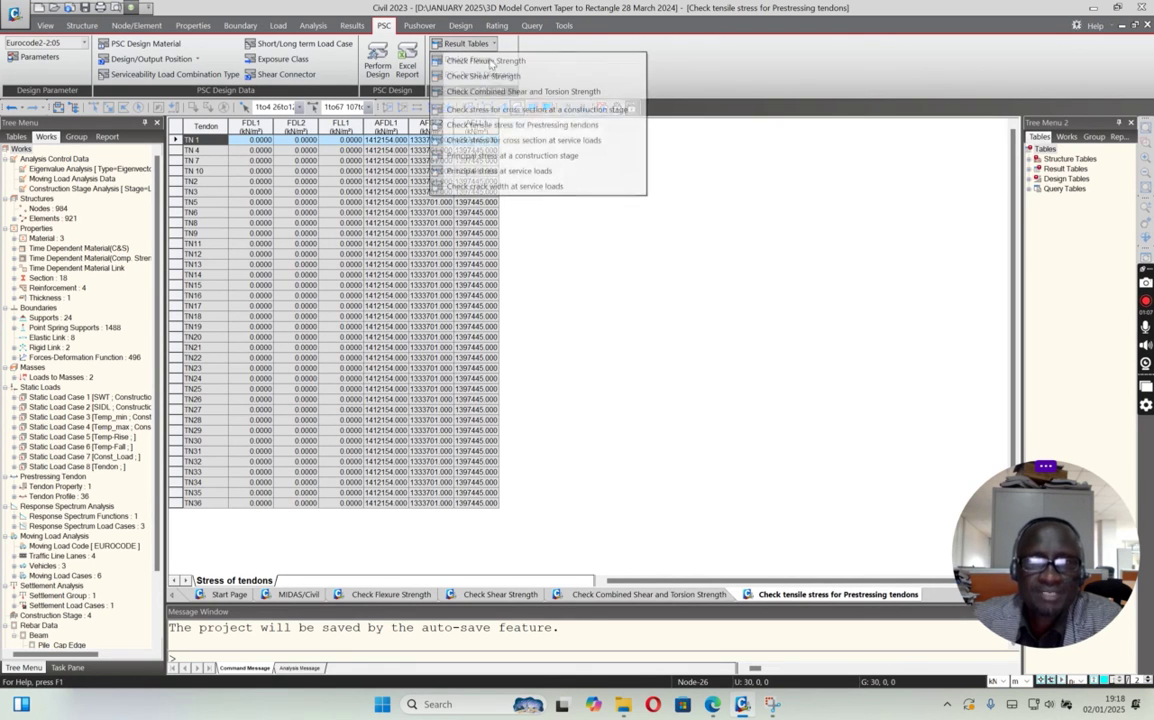
pyautogui.click(566, 140)
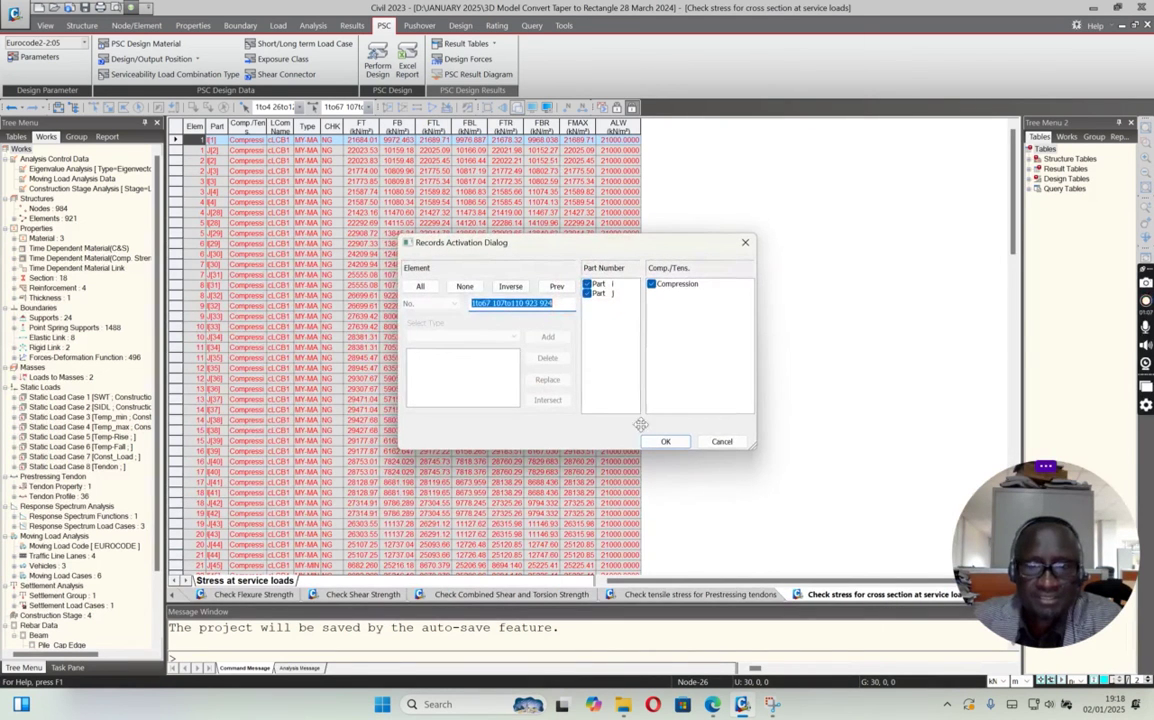
pyautogui.click(662, 442)
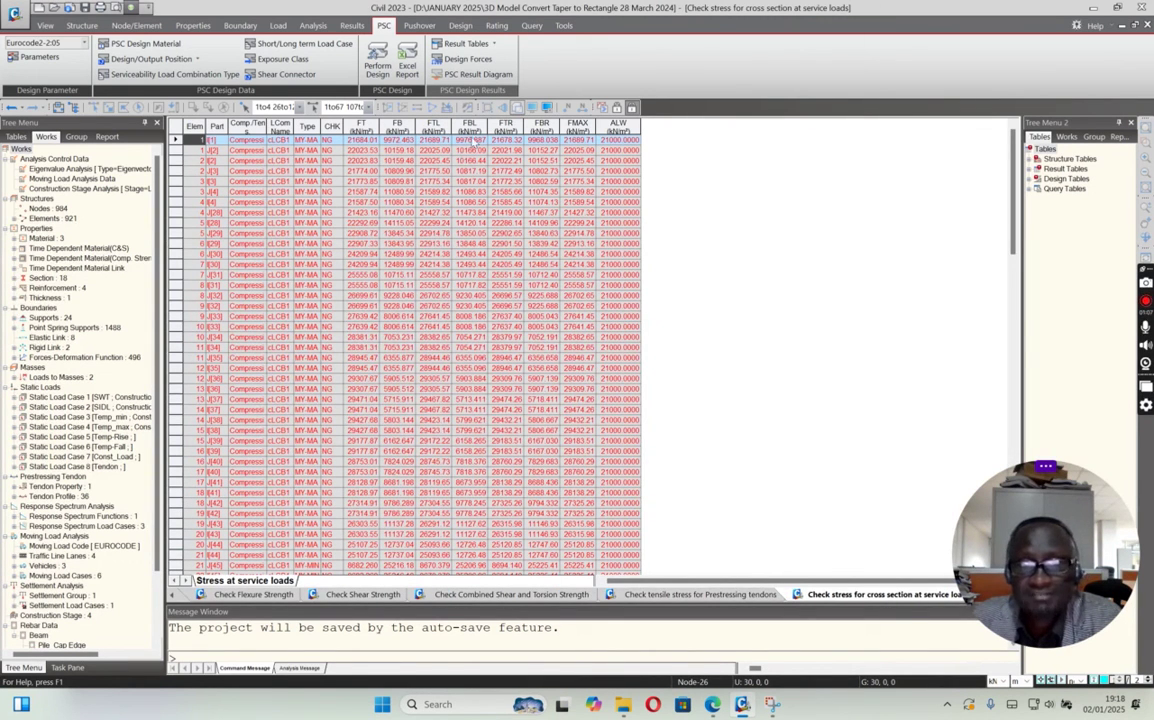
# Display the result tables for principal stress at a construction stage and crack width at service loads
pyautogui.click(490, 44)
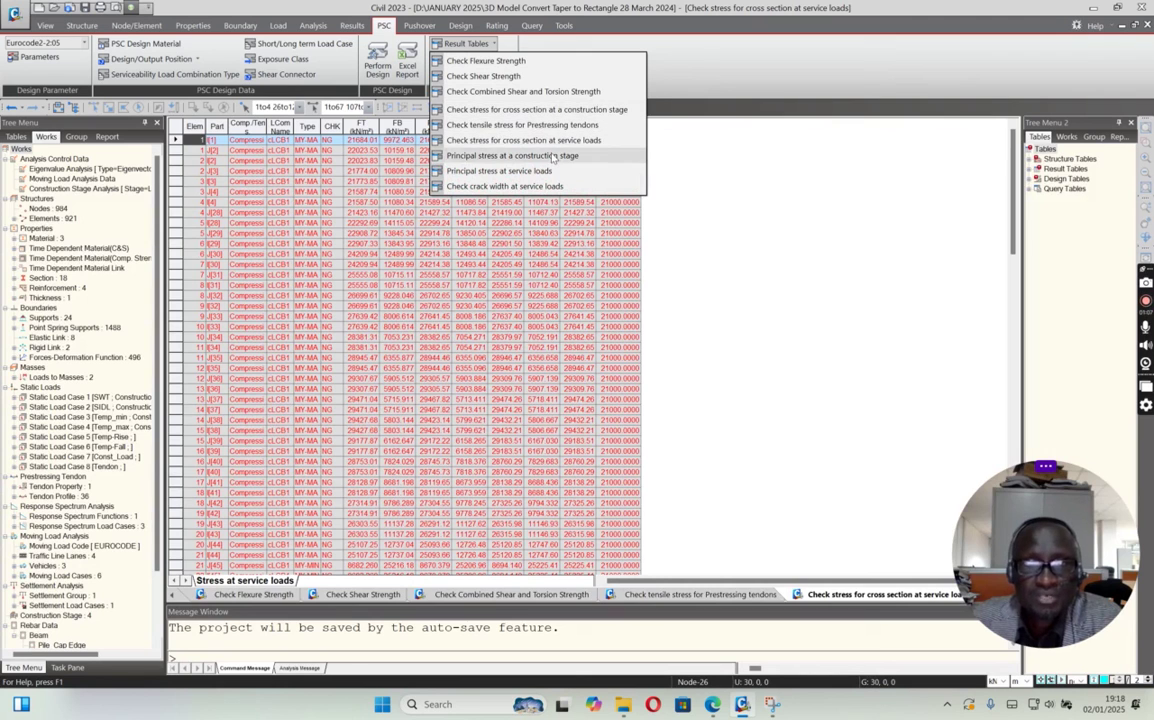
pyautogui.click(555, 157)
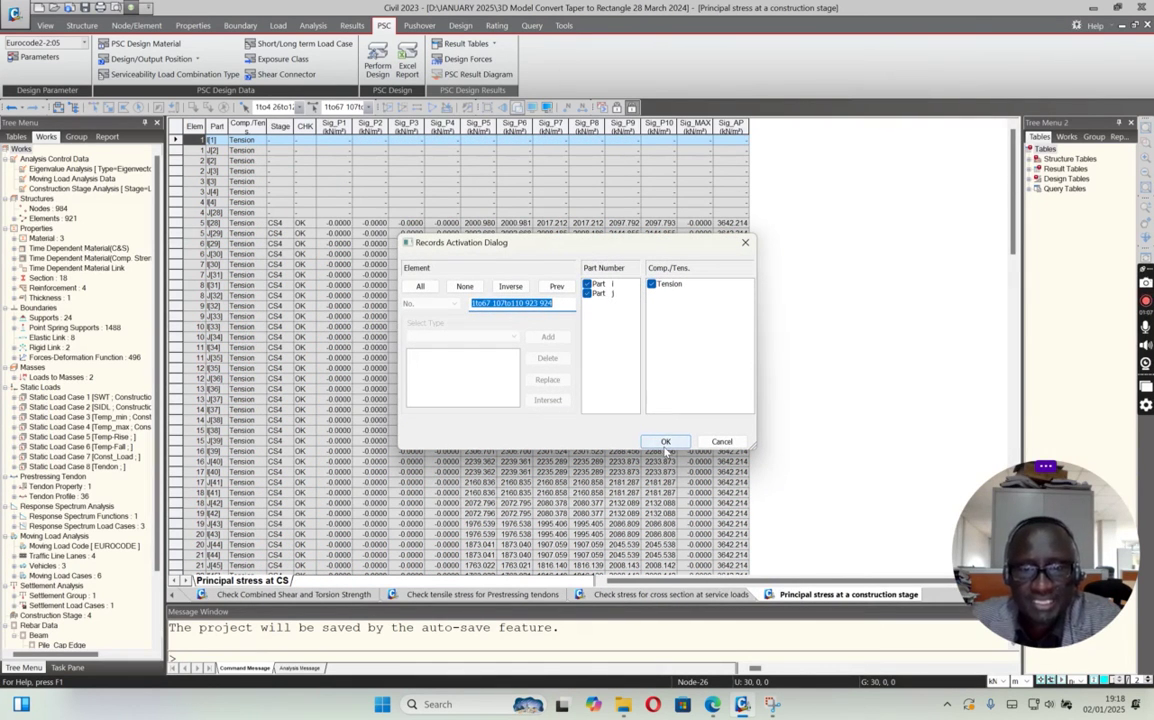
pyautogui.click(665, 442)
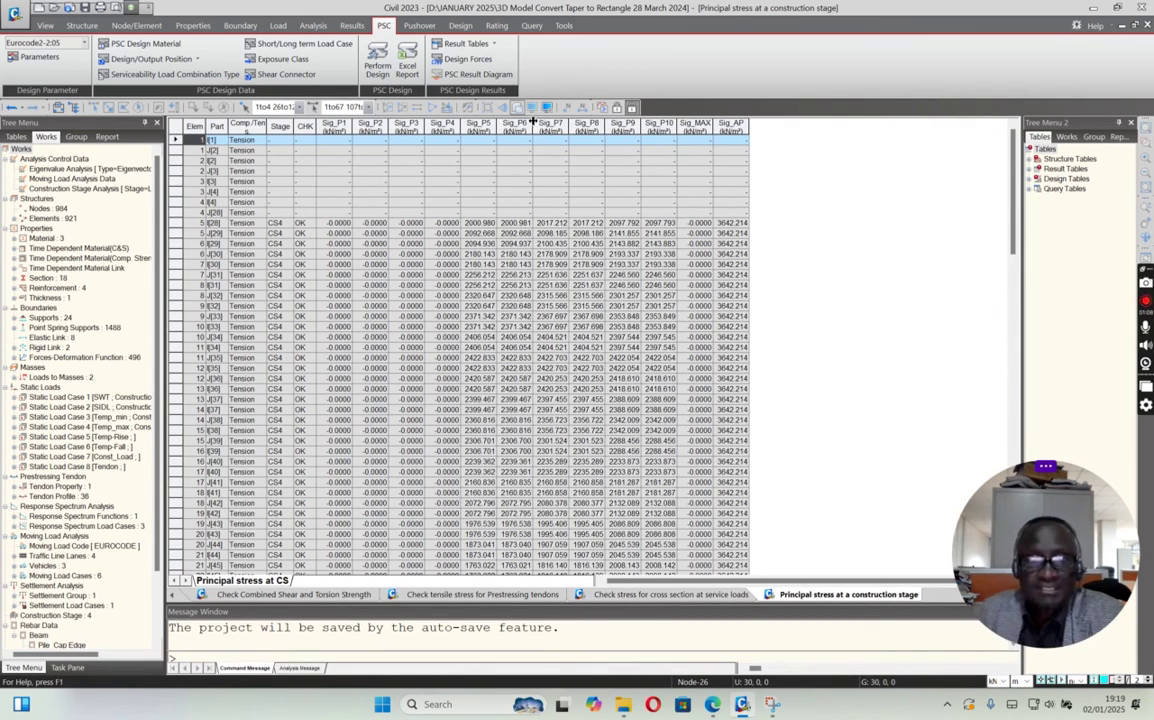
pyautogui.click(492, 47)
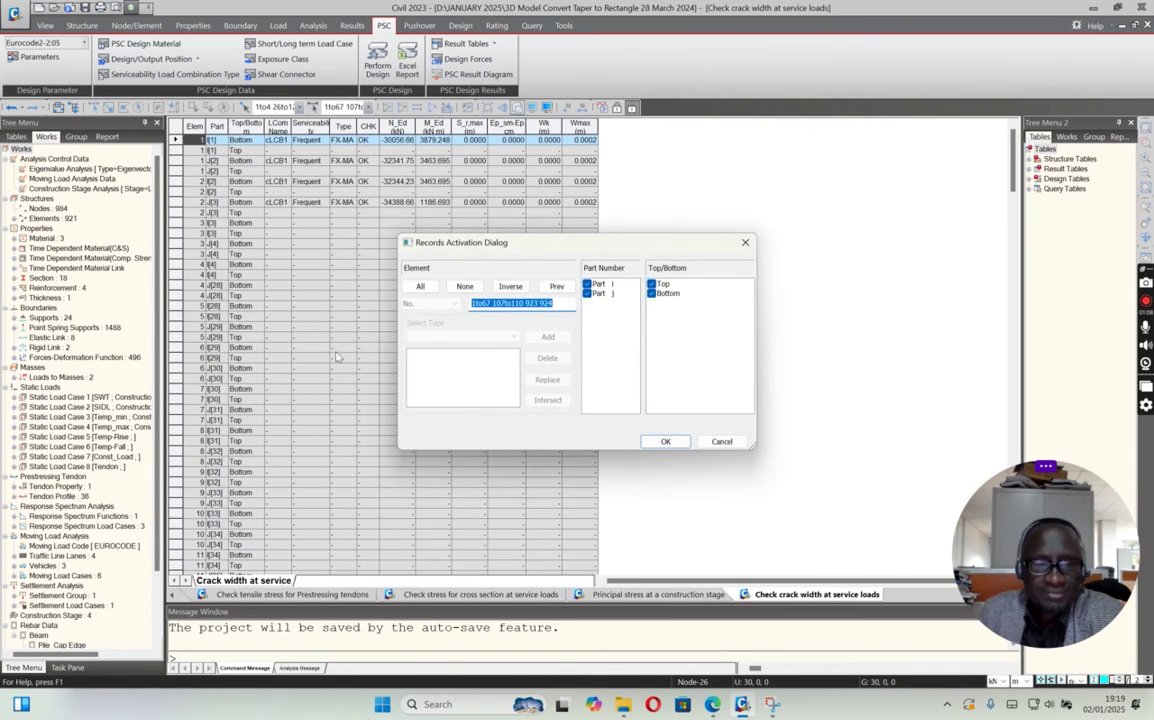
pyautogui.click(665, 443)
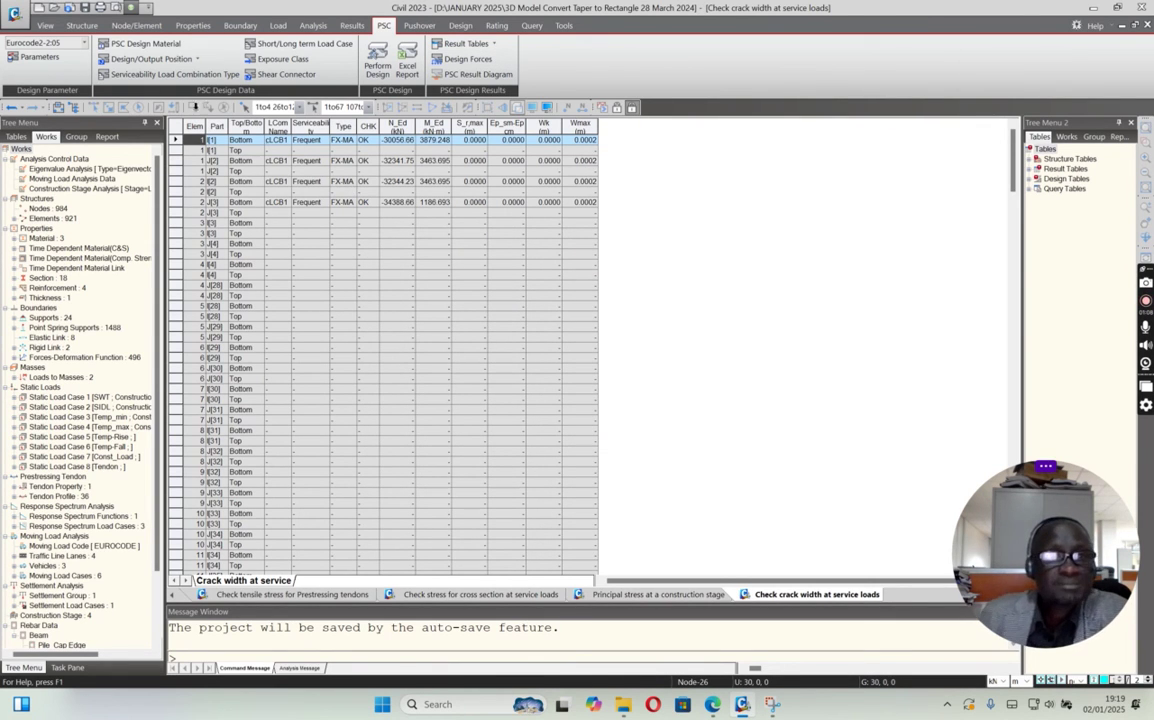
# Review the element, boundary and load groups assigned to construction stage CS1, leaving the stage definition unchanged
pyautogui.click(270, 26)
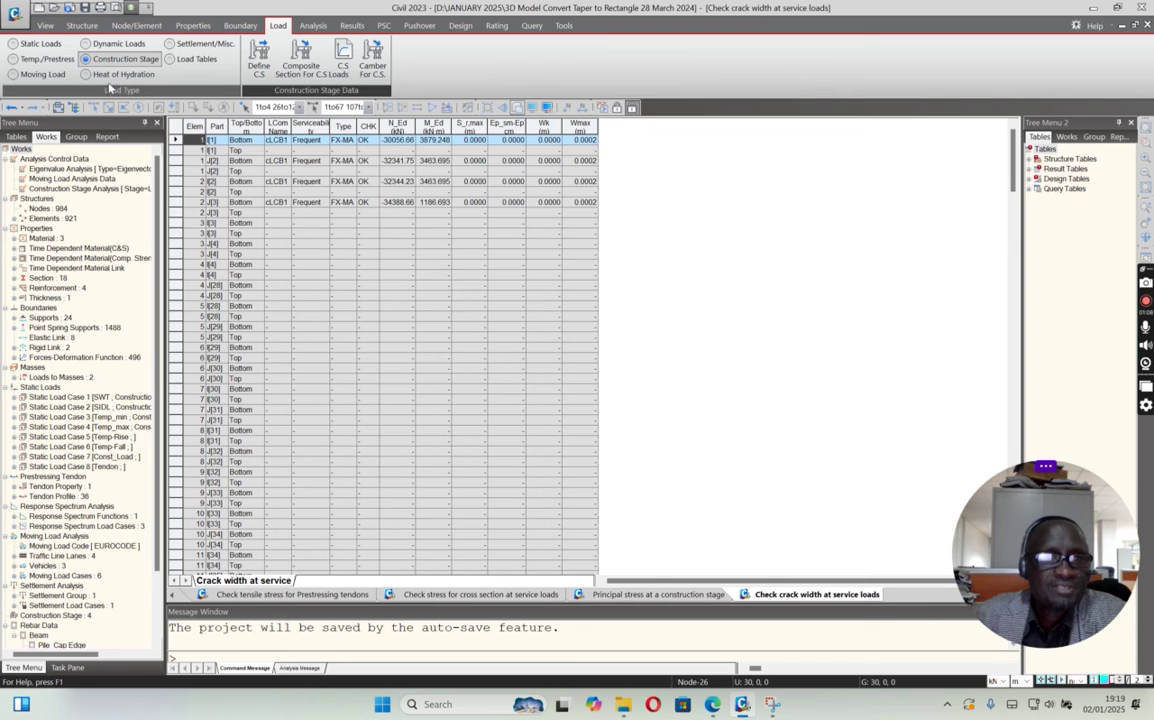
pyautogui.click(261, 62)
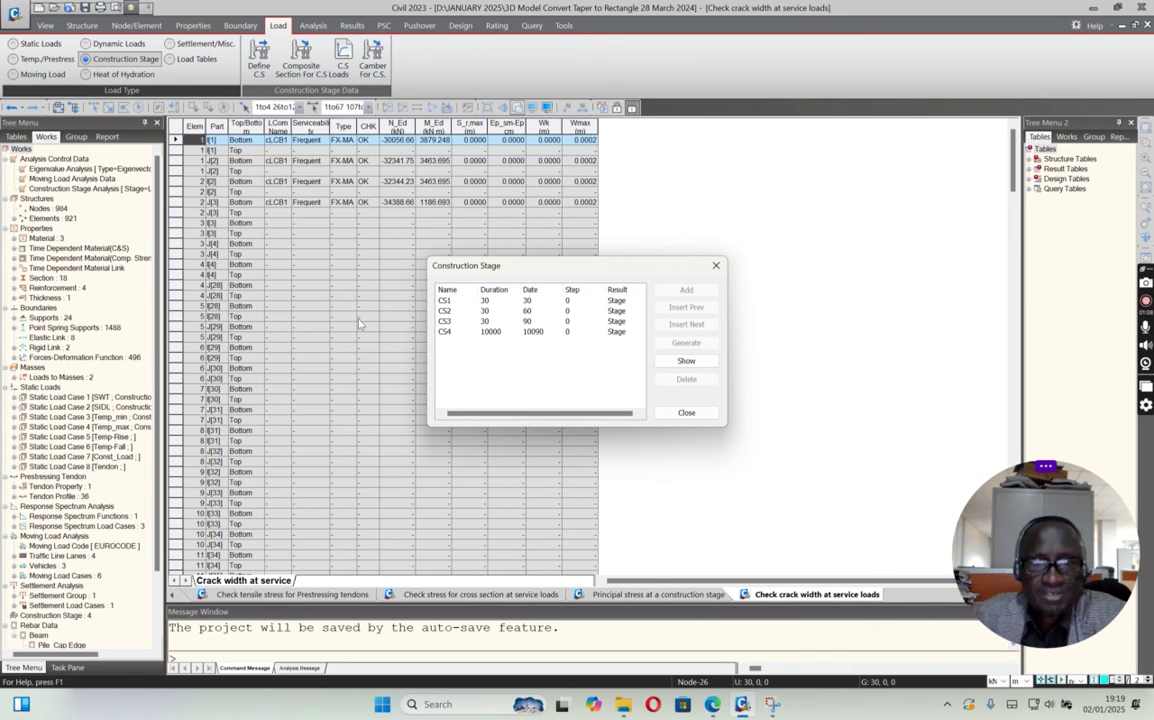
pyautogui.click(446, 301)
pyautogui.click(686, 361)
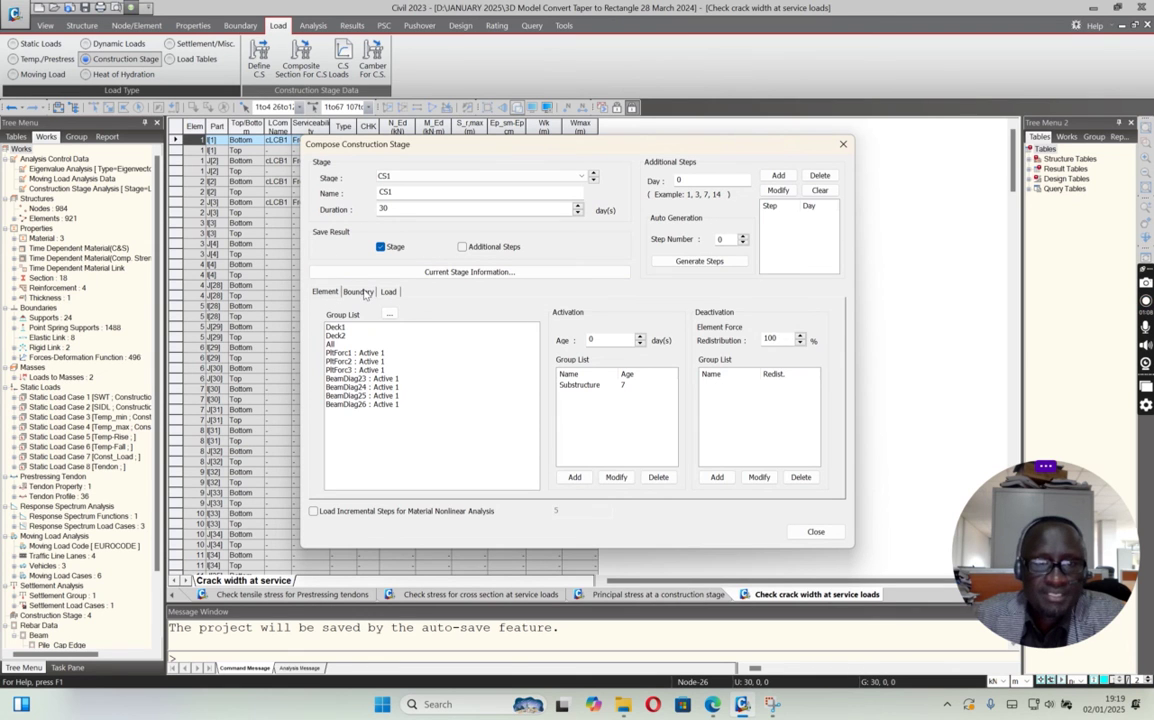
pyautogui.click(361, 292)
pyautogui.click(388, 292)
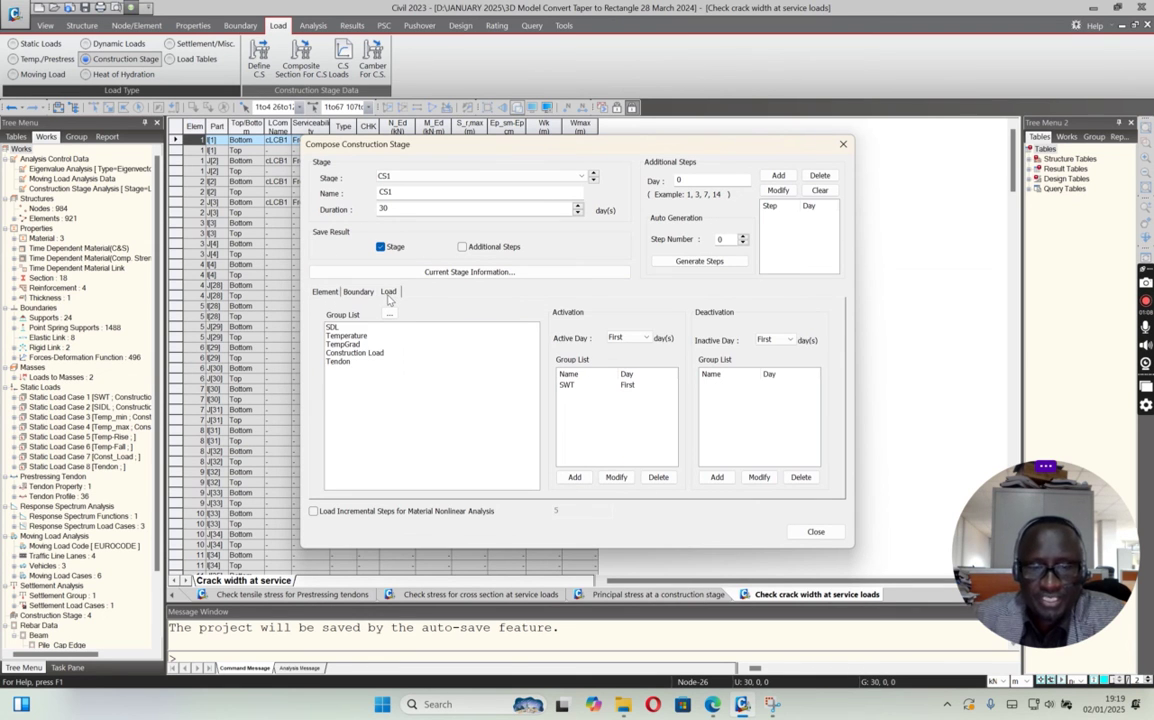
pyautogui.click(358, 292)
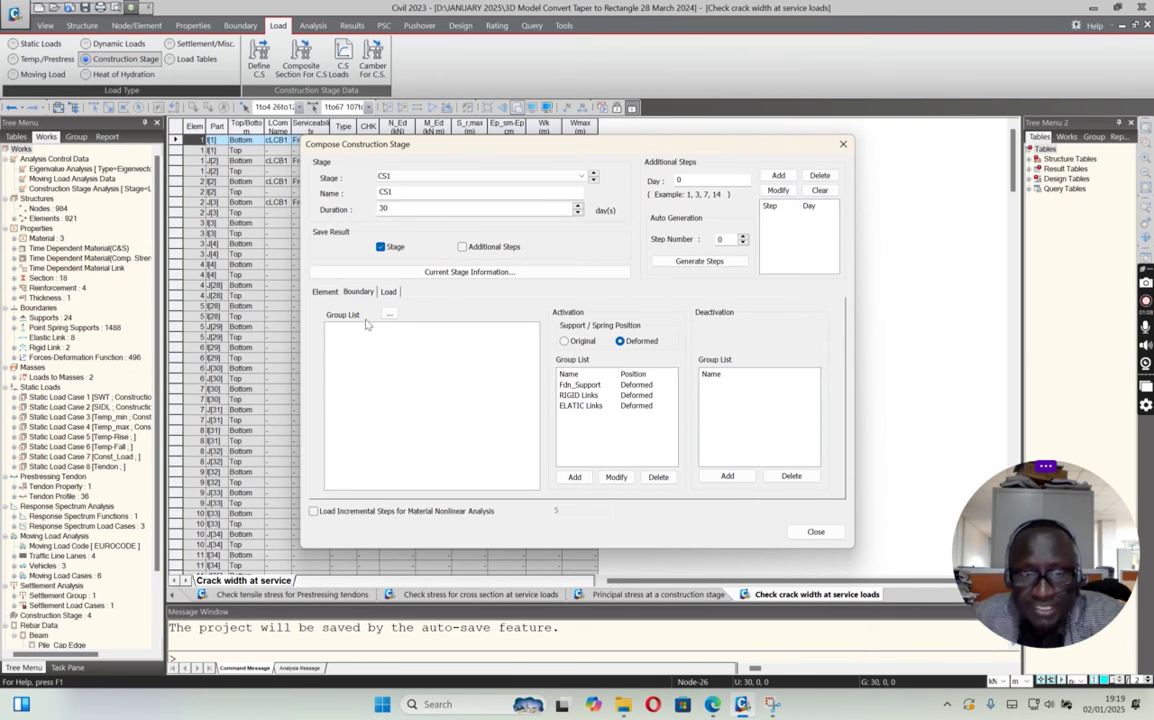
pyautogui.click(388, 292)
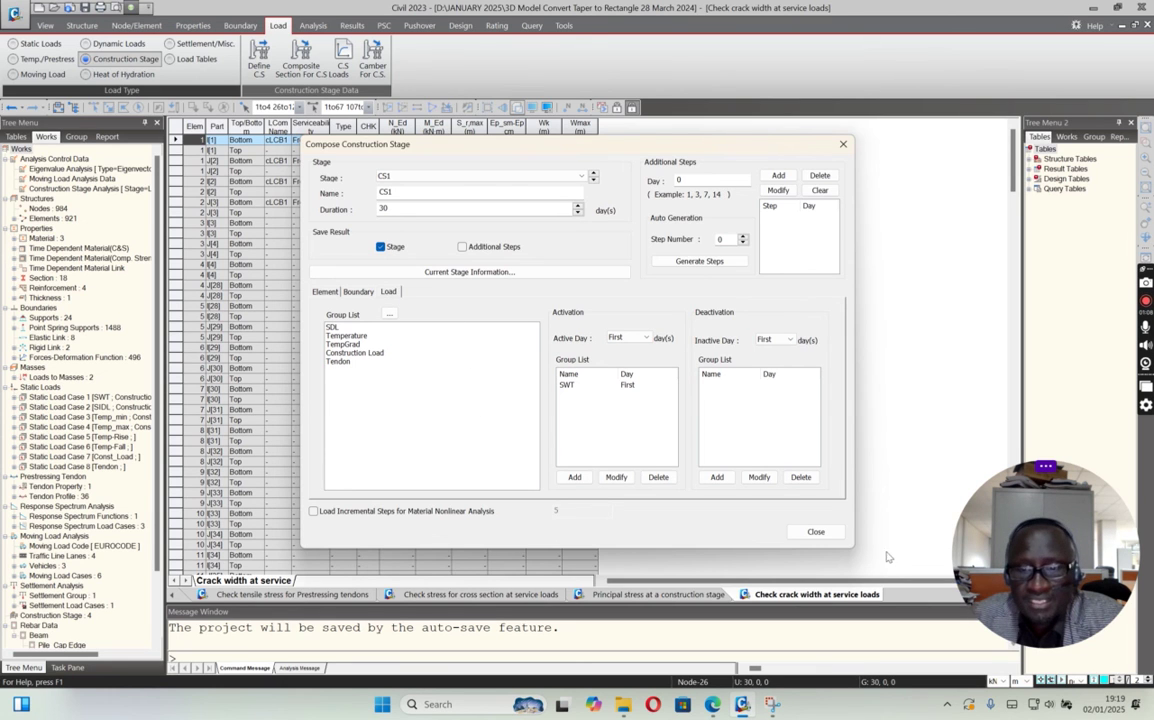
pyautogui.click(816, 531)
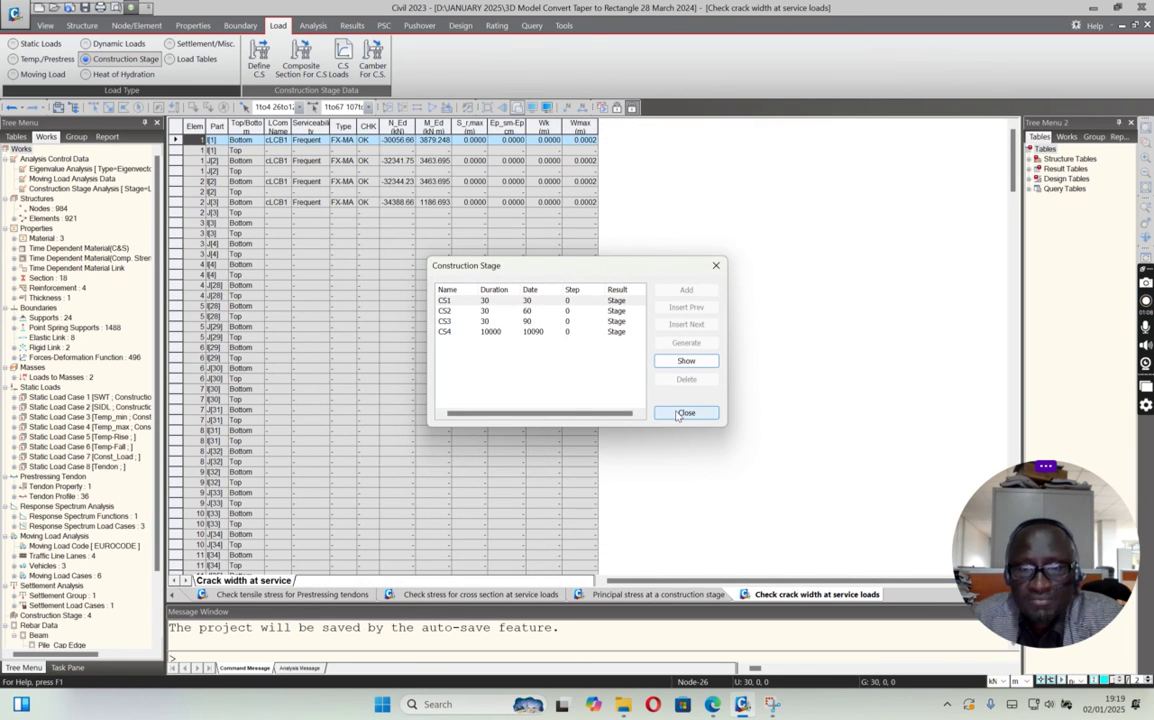
pyautogui.click(685, 413)
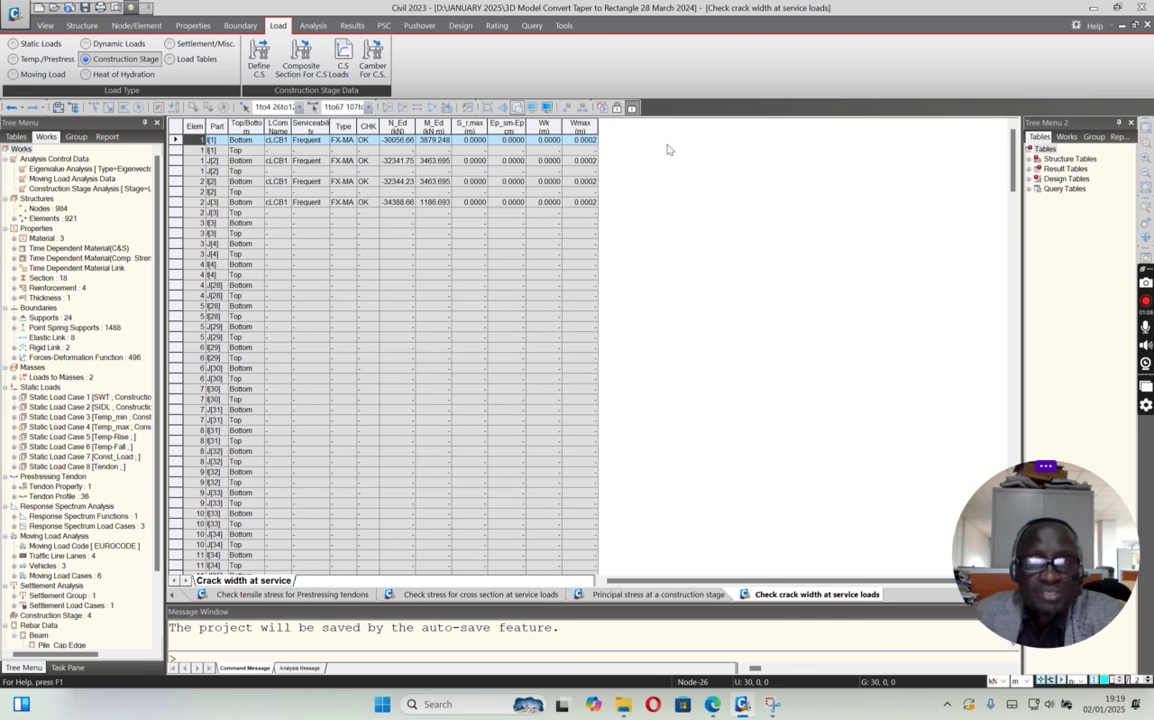
# Close all the open PSC check tables and reactivate the whole bridge model, including piers and piles
pyautogui.rightClick(832, 596)
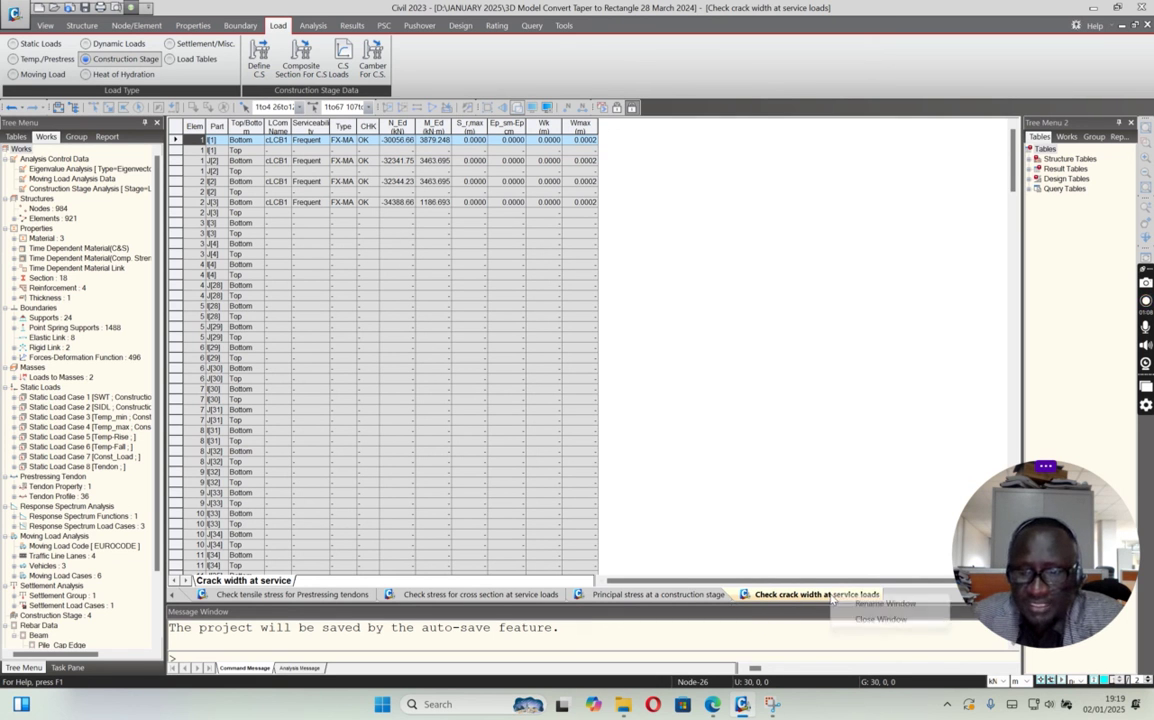
pyautogui.click(857, 619)
pyautogui.rightClick(722, 596)
pyautogui.click(731, 620)
pyautogui.rightClick(550, 596)
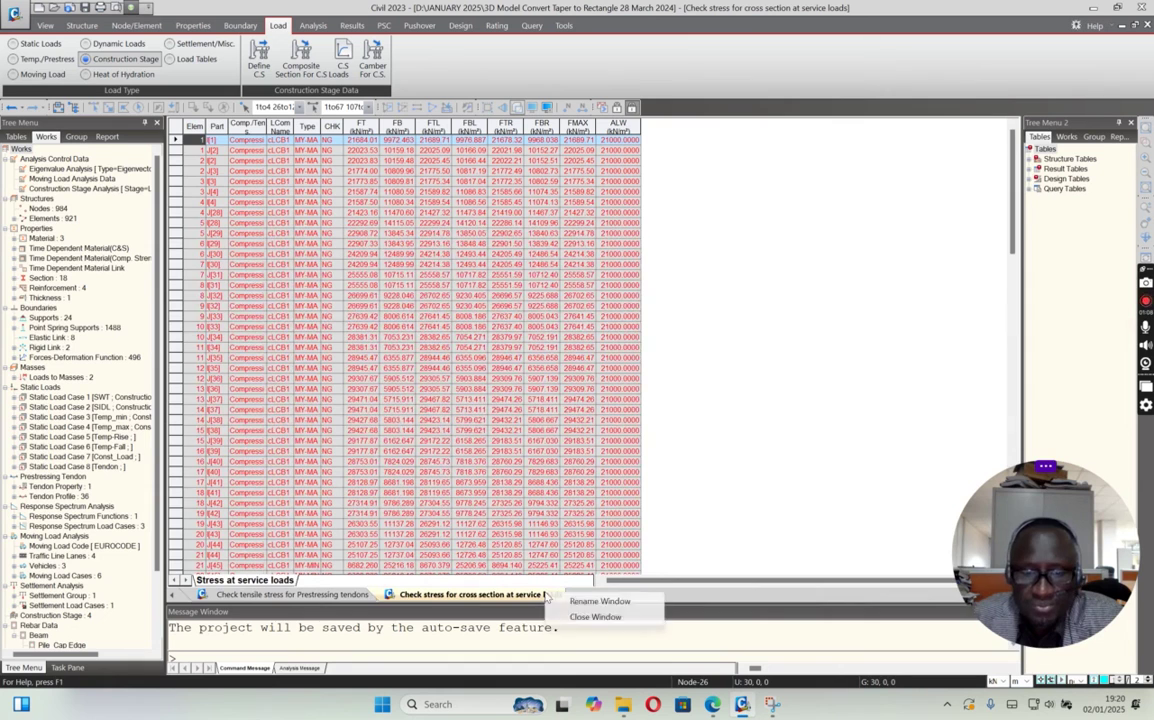
pyautogui.click(580, 619)
pyautogui.rightClick(350, 596)
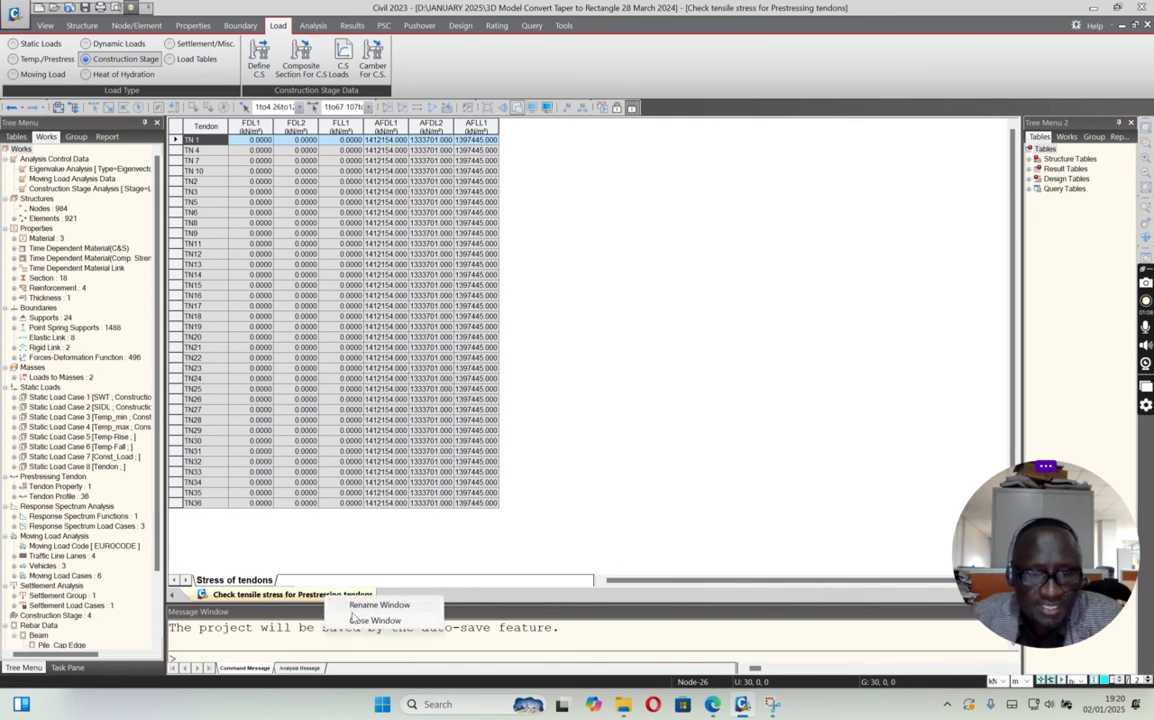
pyautogui.click(375, 620)
pyautogui.rightClick(640, 596)
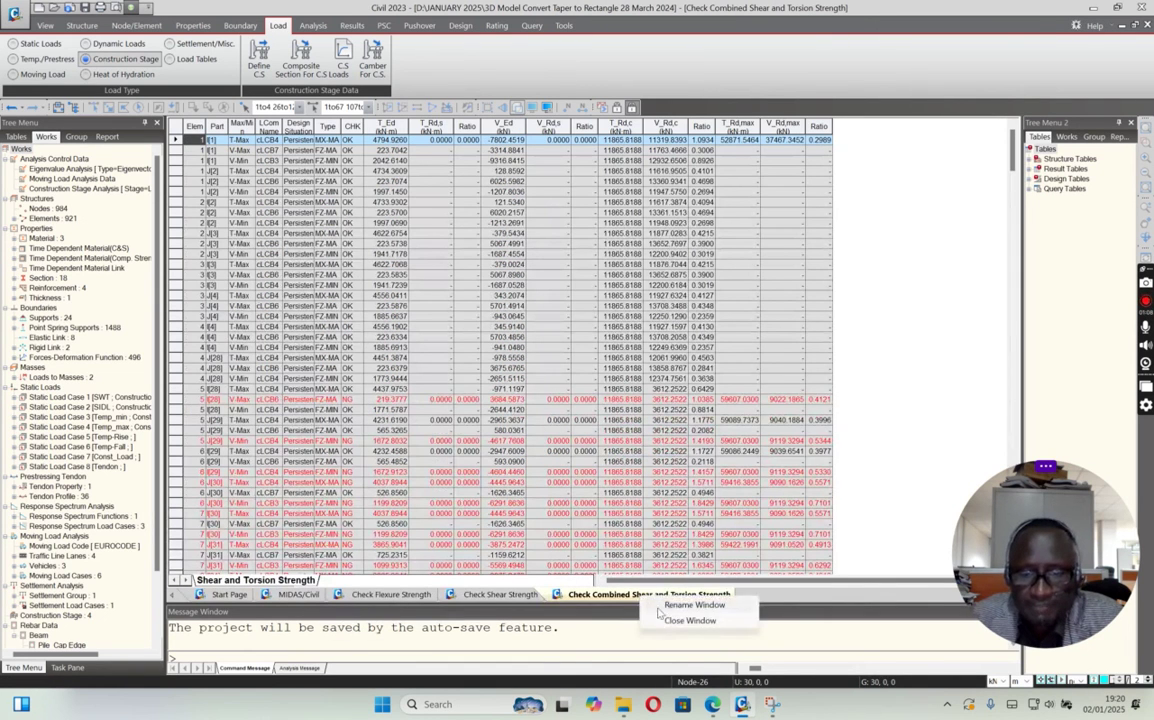
pyautogui.click(655, 620)
pyautogui.rightClick(520, 596)
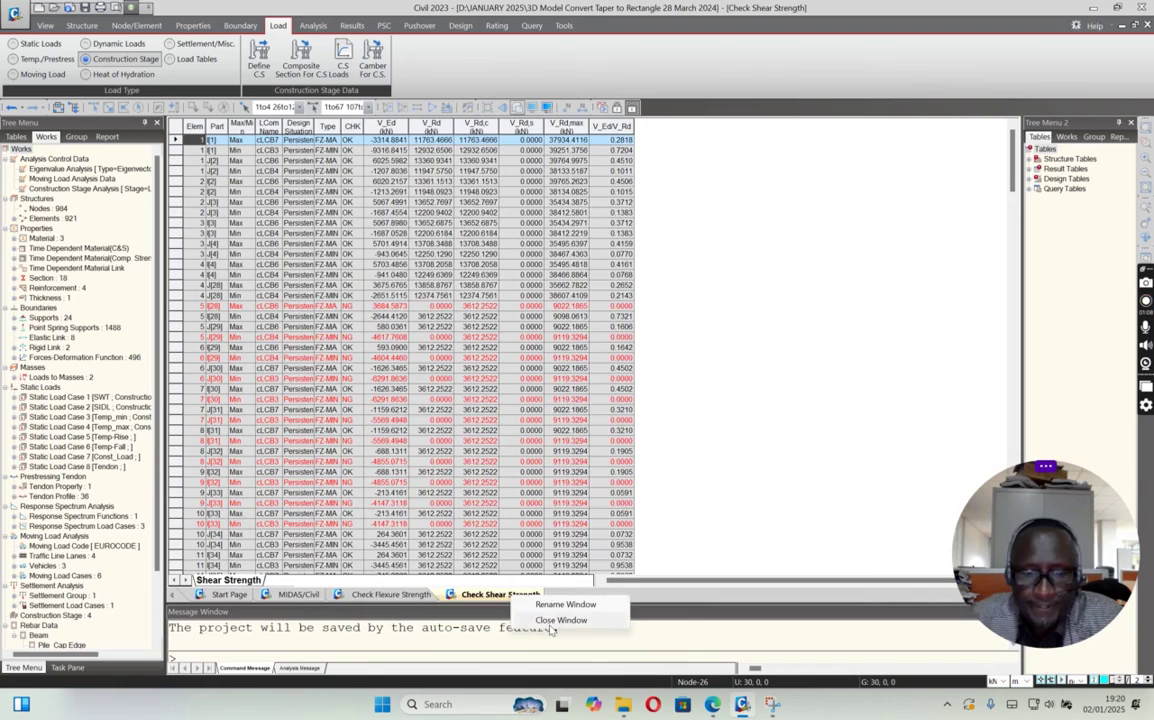
pyautogui.click(565, 621)
pyautogui.rightClick(415, 595)
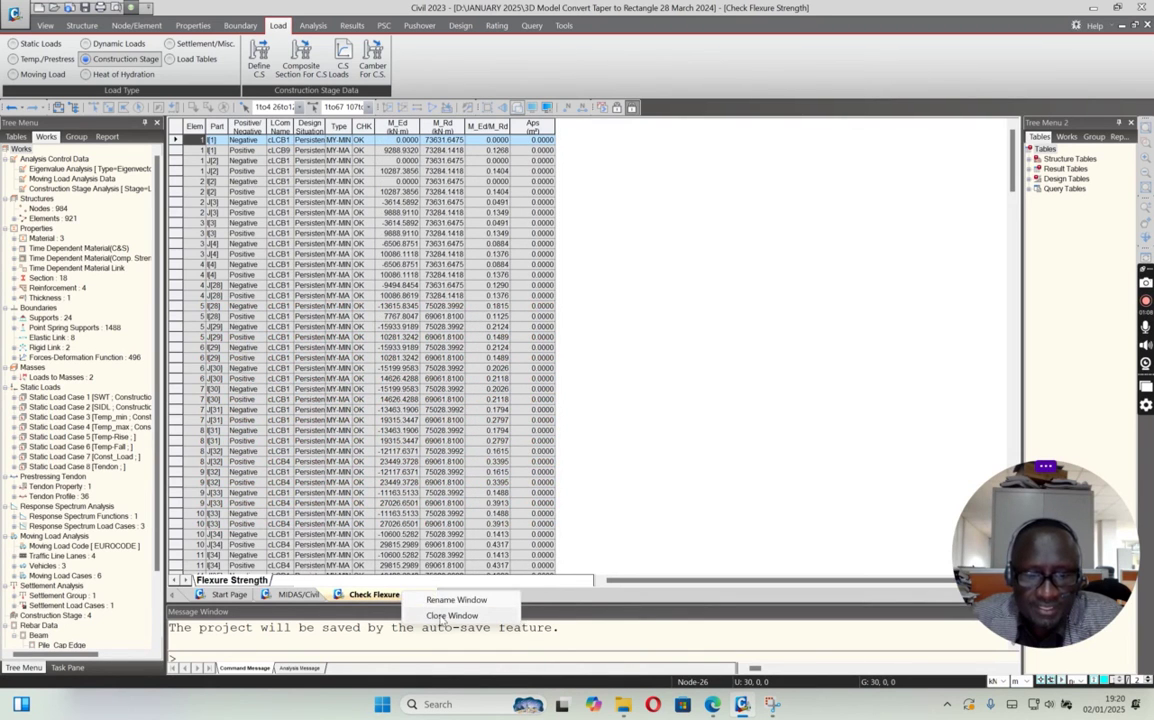
pyautogui.click(440, 619)
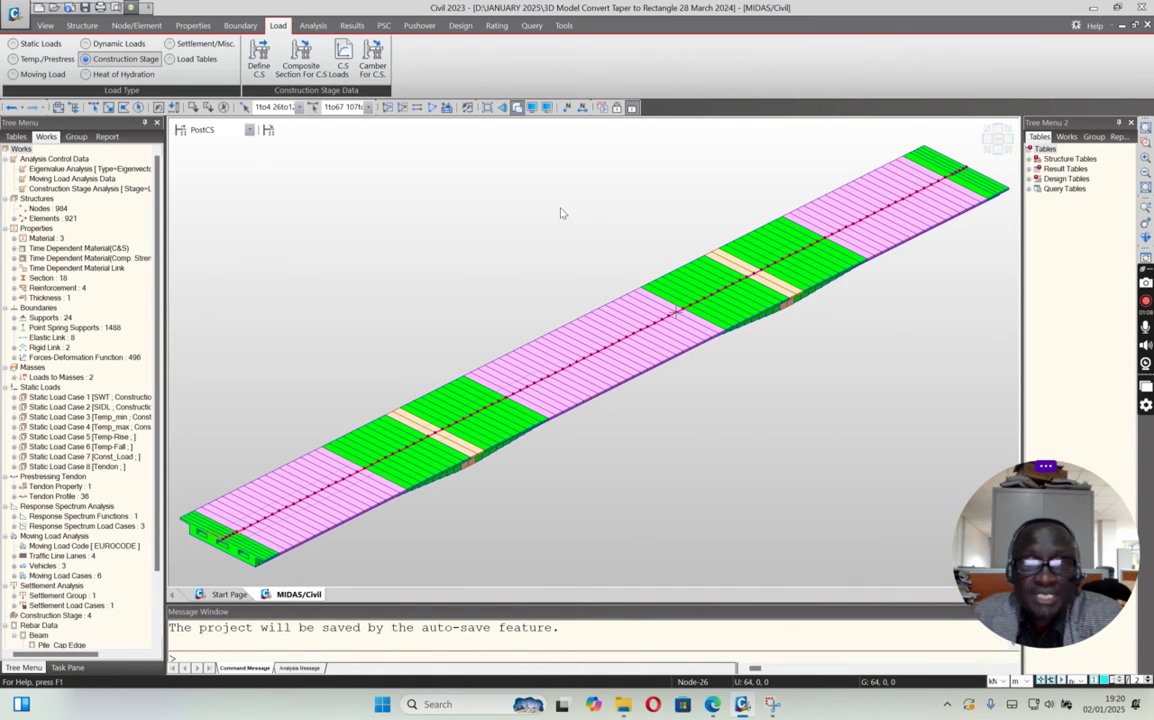
pyautogui.click(431, 107)
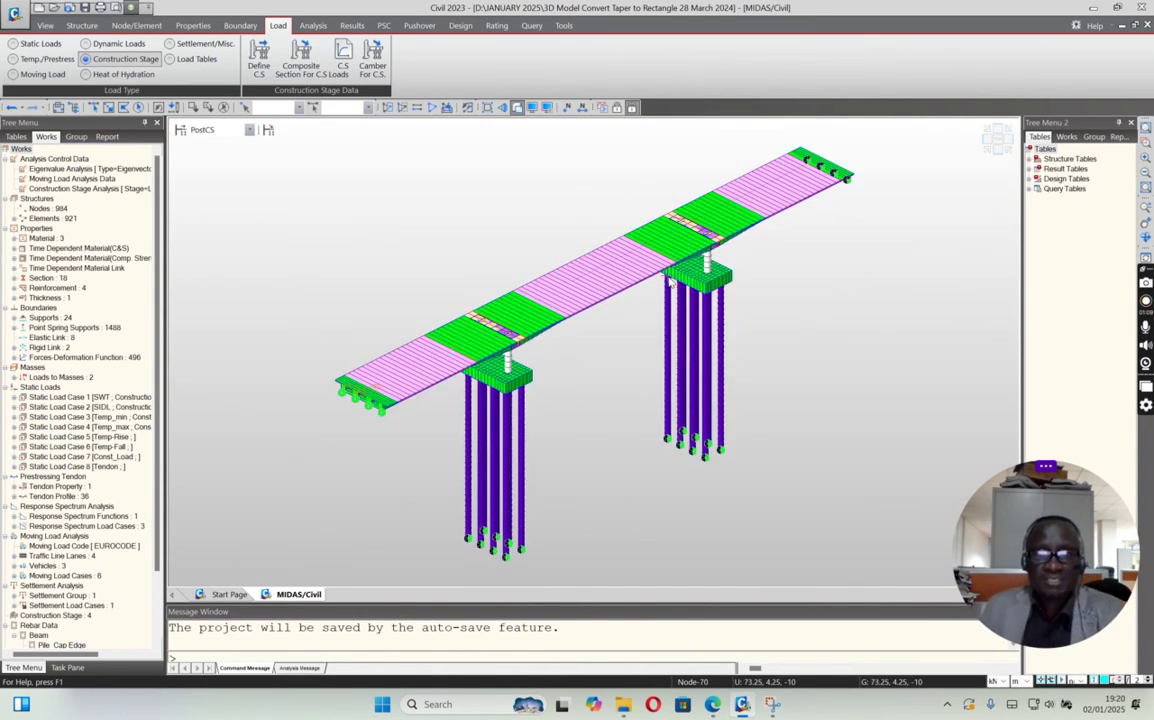